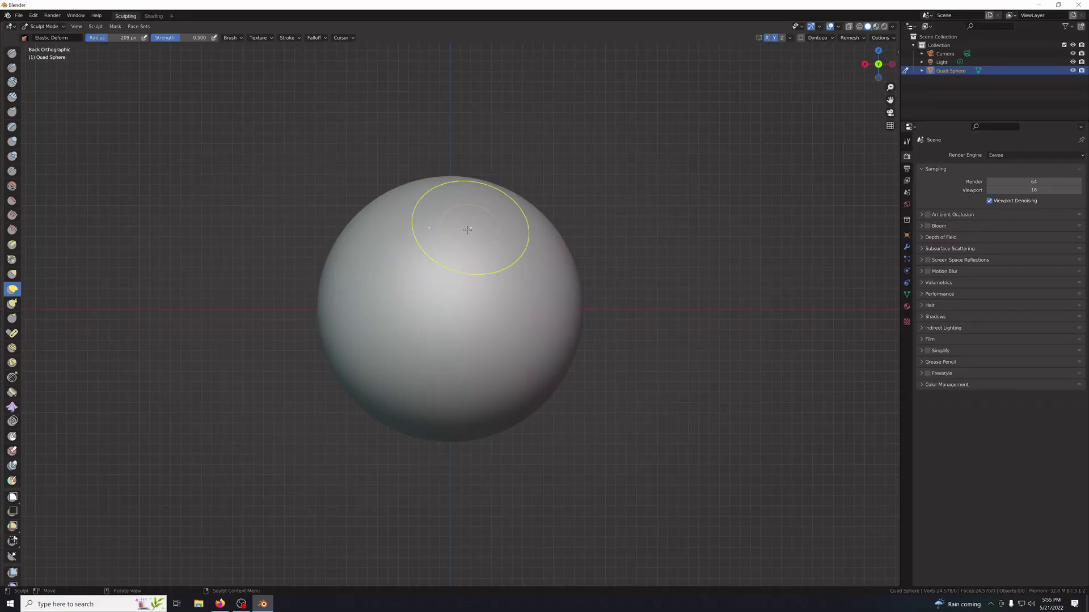
Set the Elastic Deform brush radius to 500 px and stretch the quad sphere vertically at both ends into an elongated ellipsoid.
drag(504, 238, 500, 73)
key(ctrl+z)
scroll(558, 219, down, 2)
scroll(515, 230, down, 3)
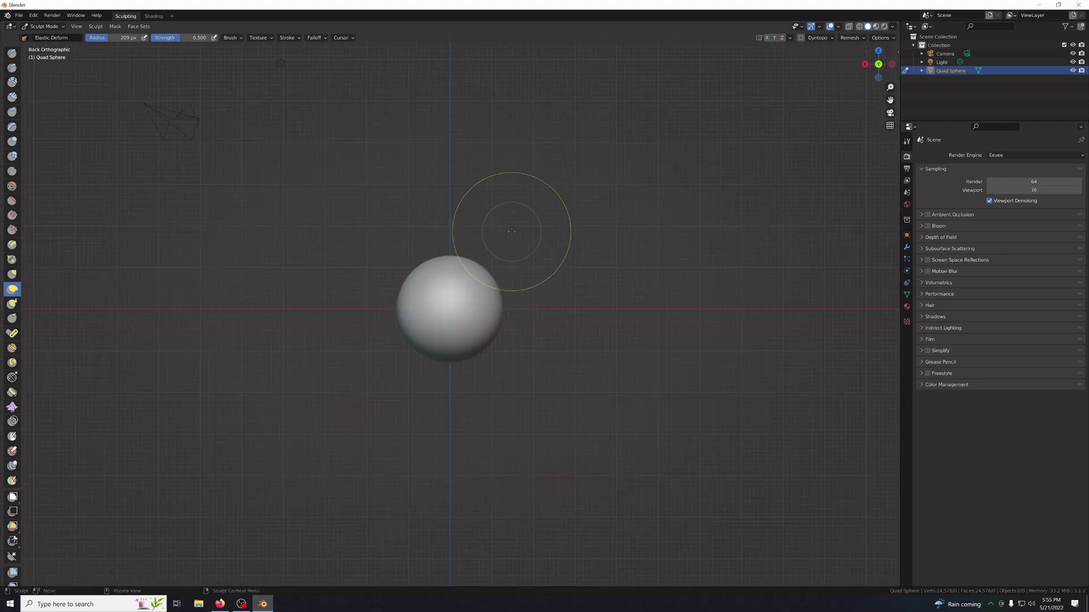
scroll(467, 266, up, 1)
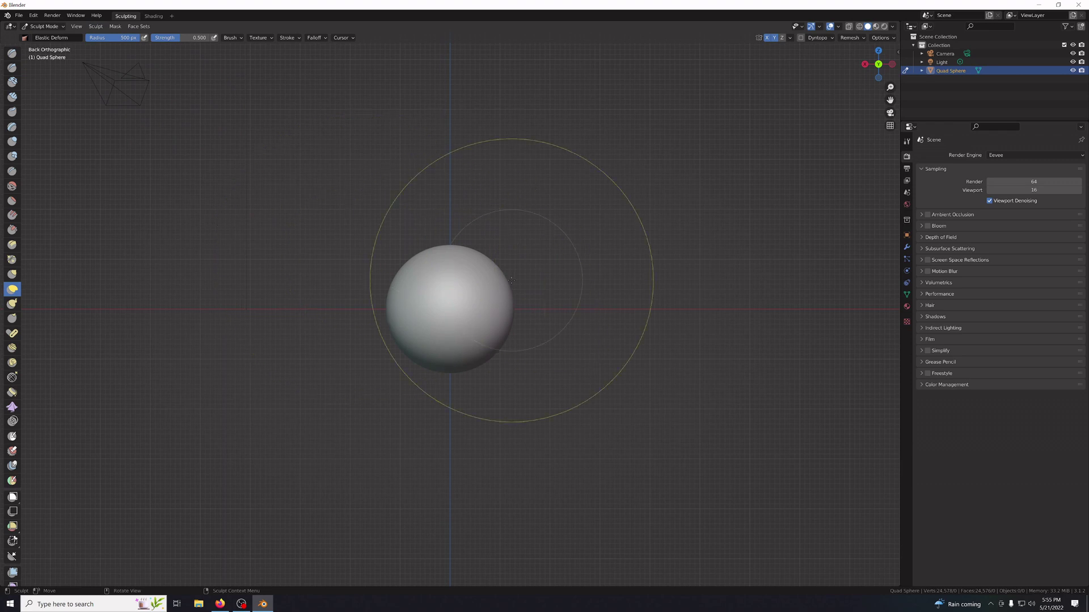
drag(482, 280, 481, 22)
drag(458, 296, 474, 573)
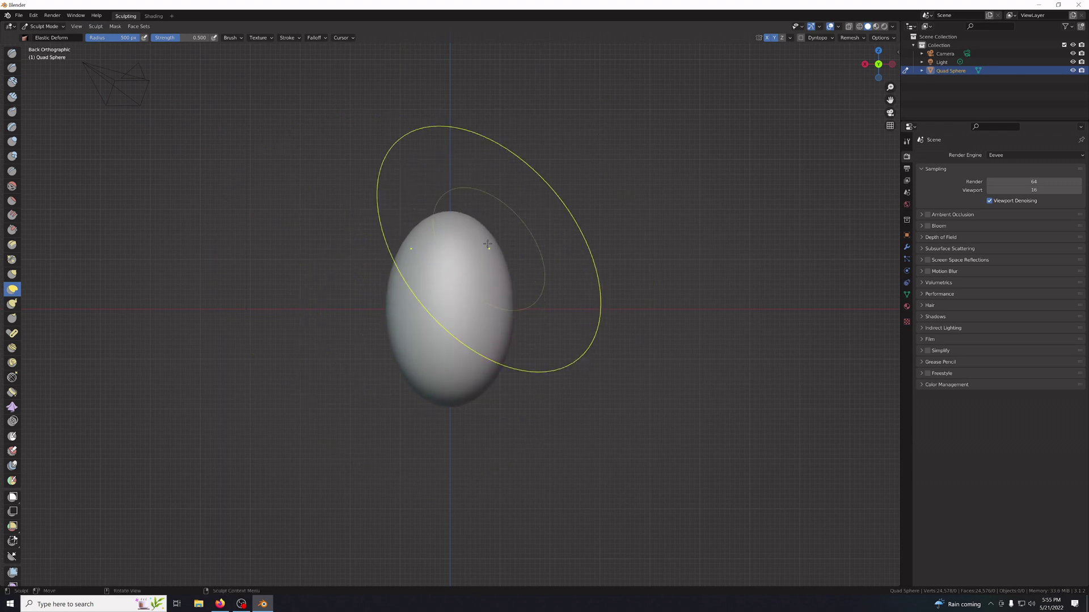
drag(485, 243, 472, 40)
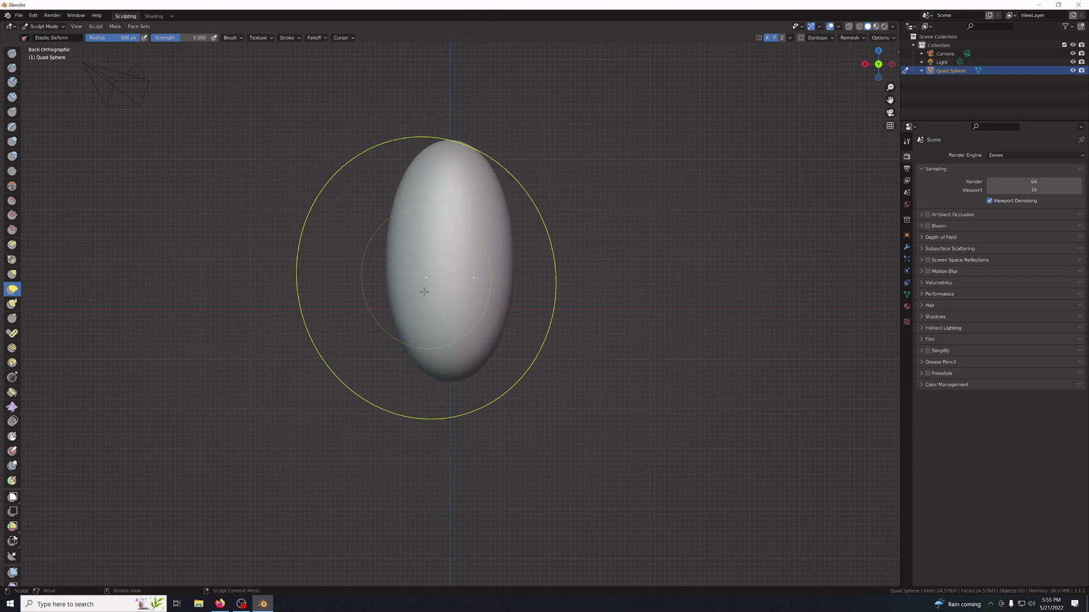
drag(457, 364, 480, 462)
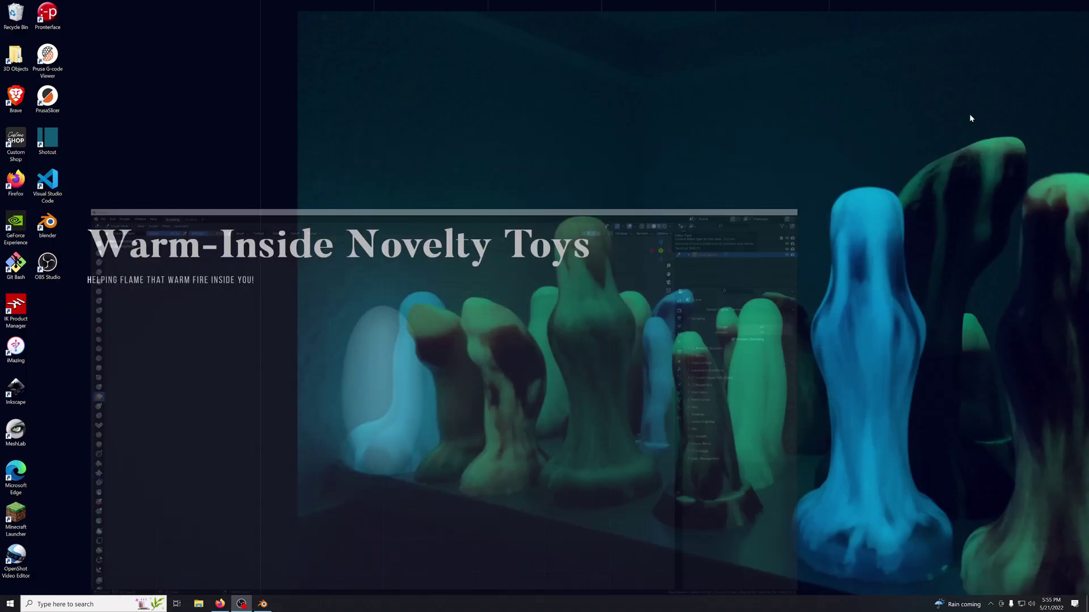
click(1038, 4)
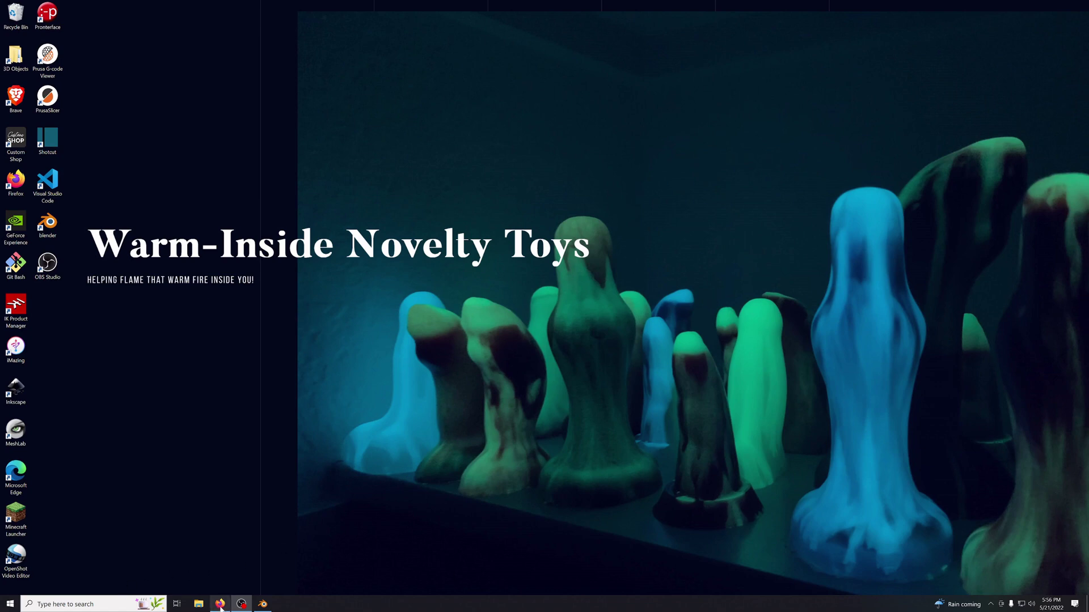
click(263, 604)
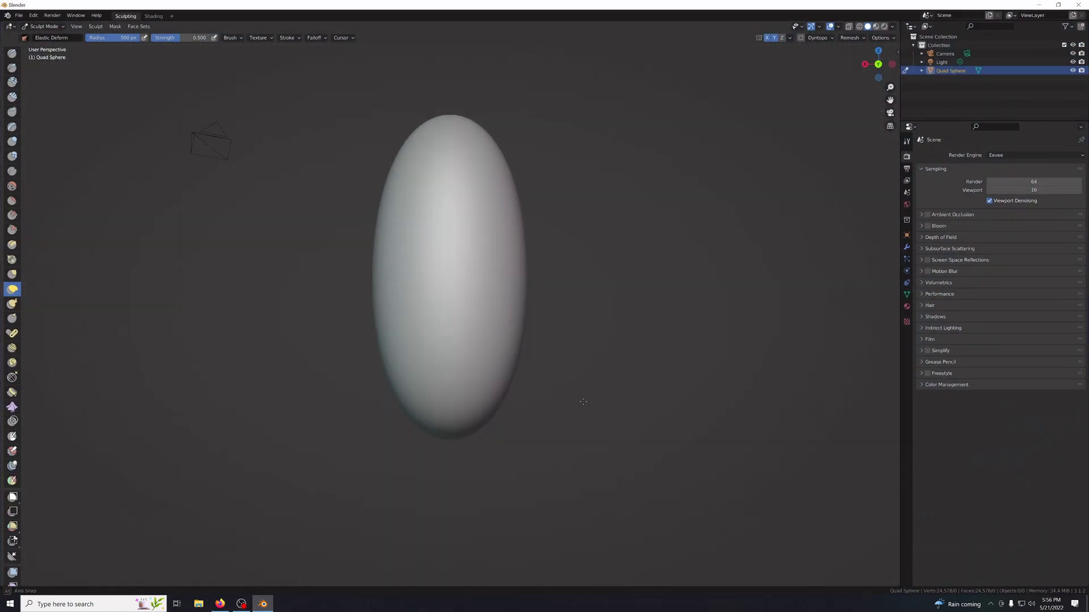
Stretch the ellipsoid further in the front view by pulling its lower end down and its upper end up with Elastic Deform.
middle_drag(491, 395, 531, 392)
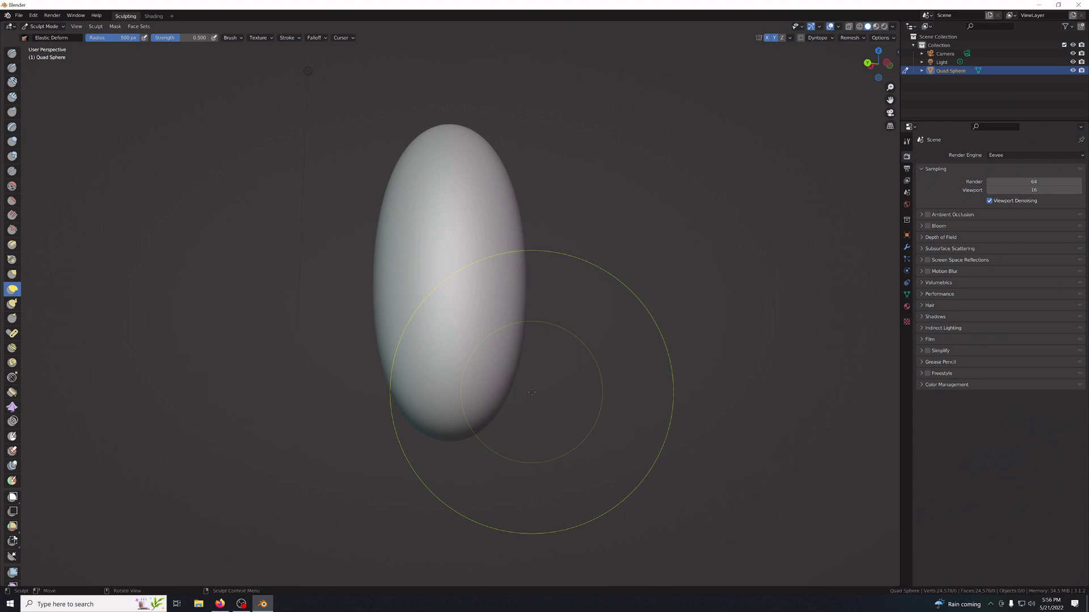
key(KP_7)
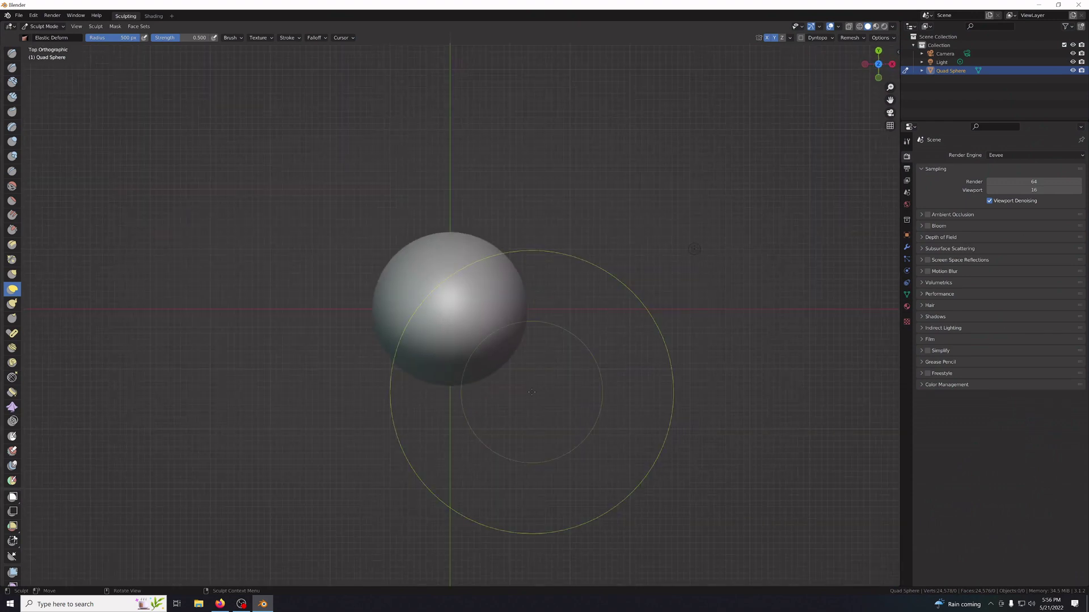
key(KP_1)
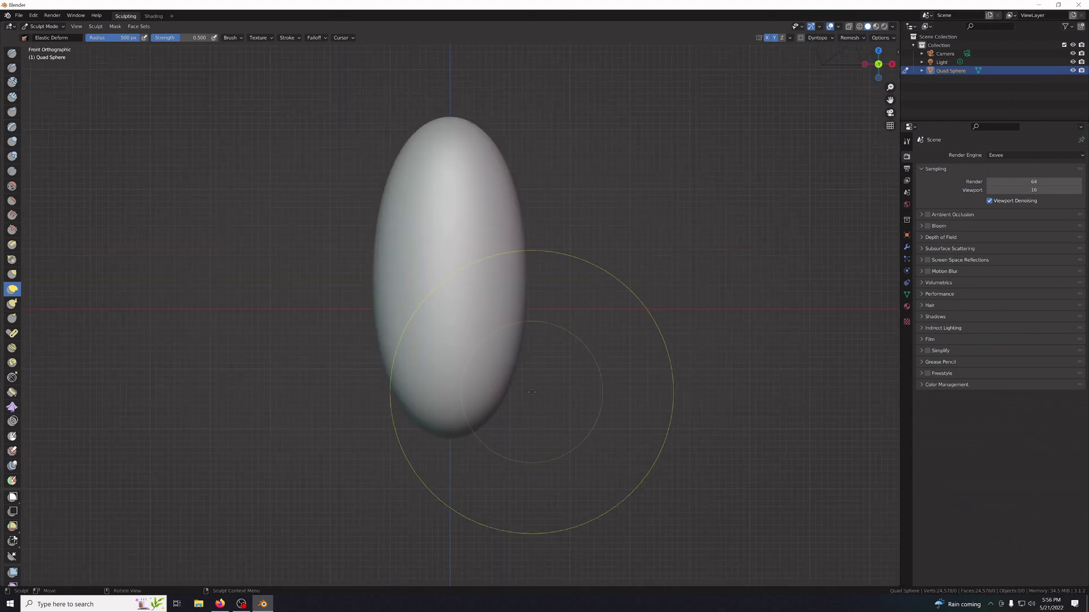
scroll(520, 387, up, 4)
scroll(519, 387, down, 6)
drag(477, 357, 479, 519)
drag(480, 230, 468, 67)
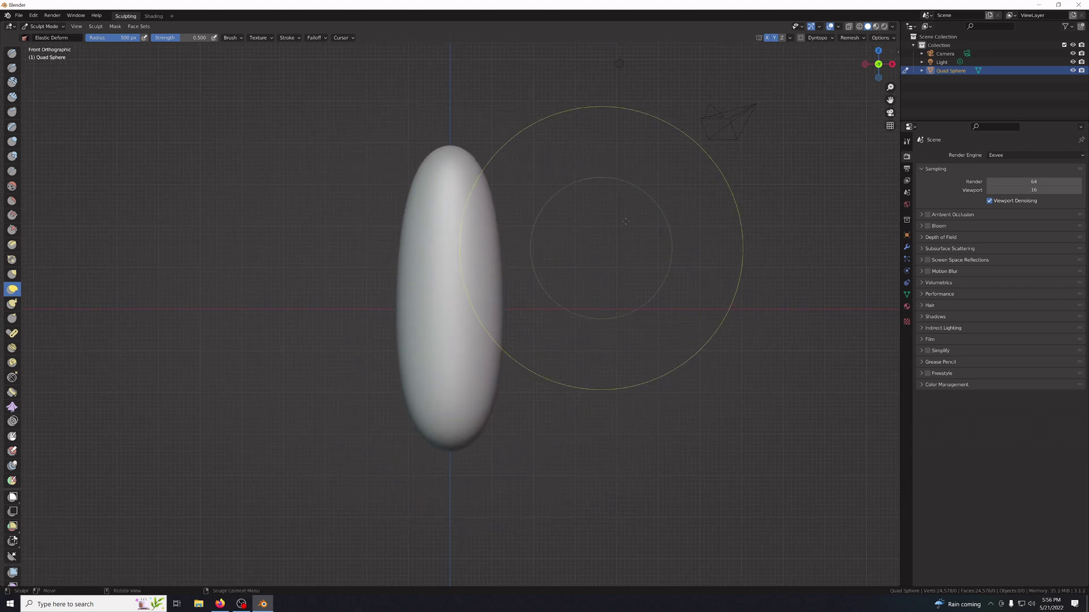
Switch to the Grab brush and turn off the X and Y mirror symmetry for the ellipsoid.
middle_drag(658, 211, 556, 229)
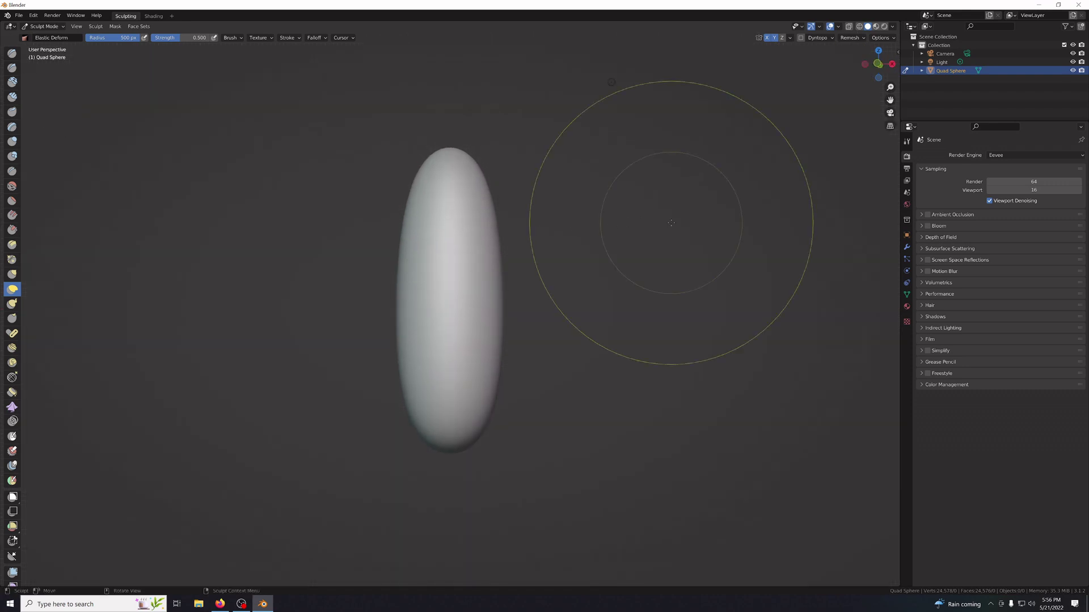
key(KP_7)
key(KP_4)
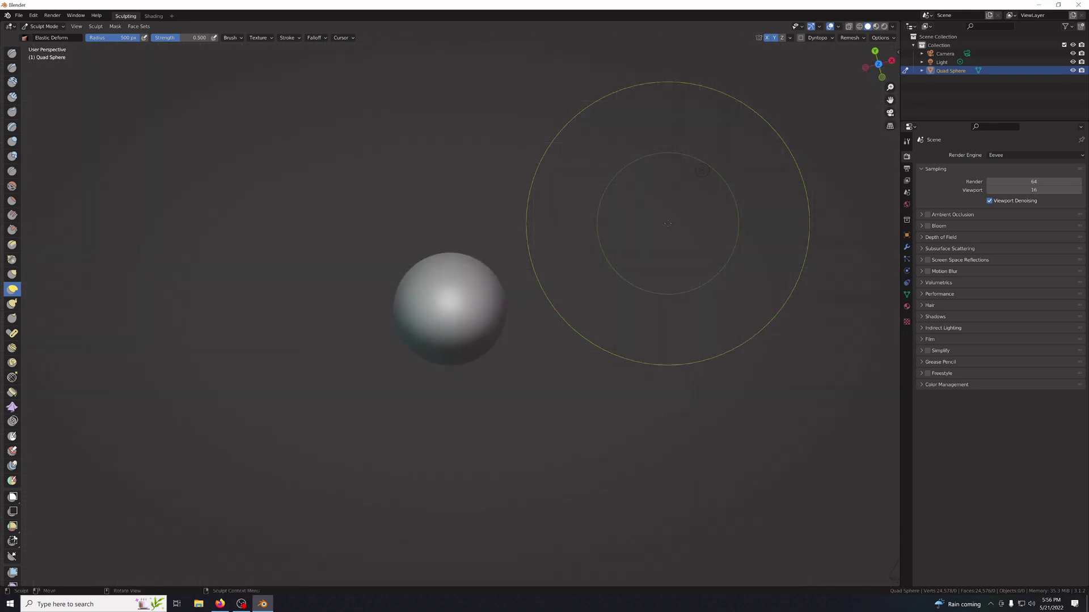
key(KP_7)
key(KP_3)
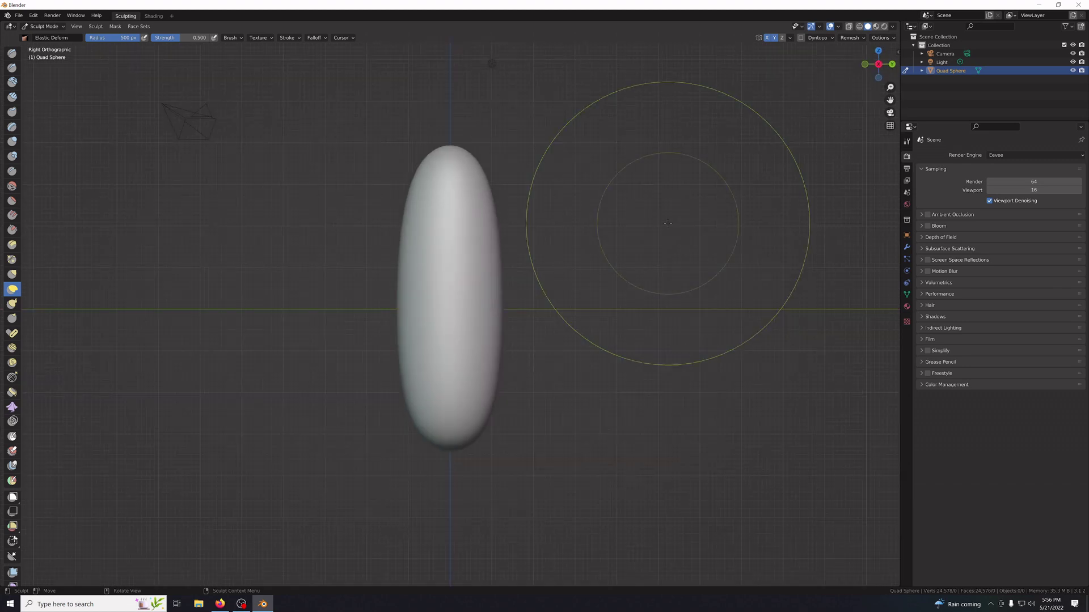
click(11, 277)
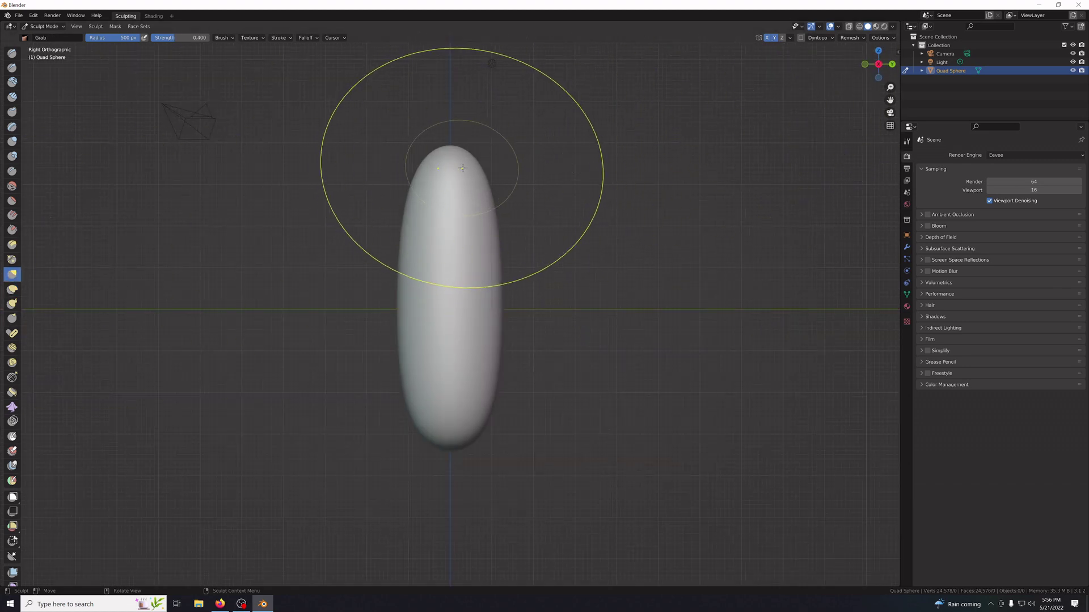
mouse_move(464, 168)
mouse_down()
mouse_move(454, 173)
mouse_move(499, 176)
mouse_up()
middle_drag(565, 177, 610, 264)
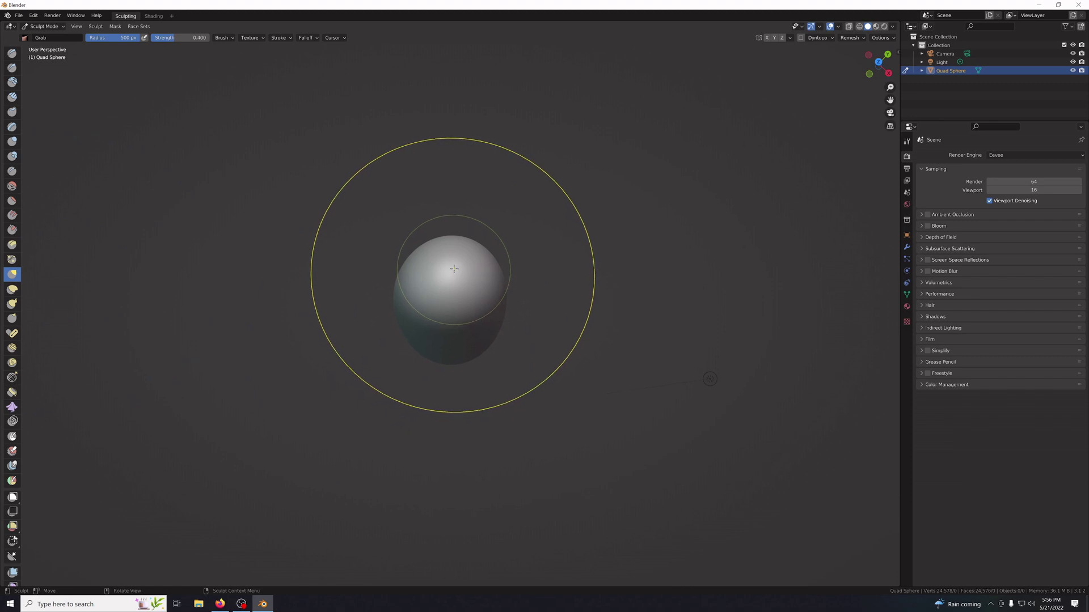
Try to shape a curved form with Grab by pulling the tip sideways and up, the base down and the upper back outward.
drag(454, 269, 448, 411)
mouse_move(473, 435)
middle_down()
mouse_move(609, 367)
mouse_move(588, 361)
middle_up()
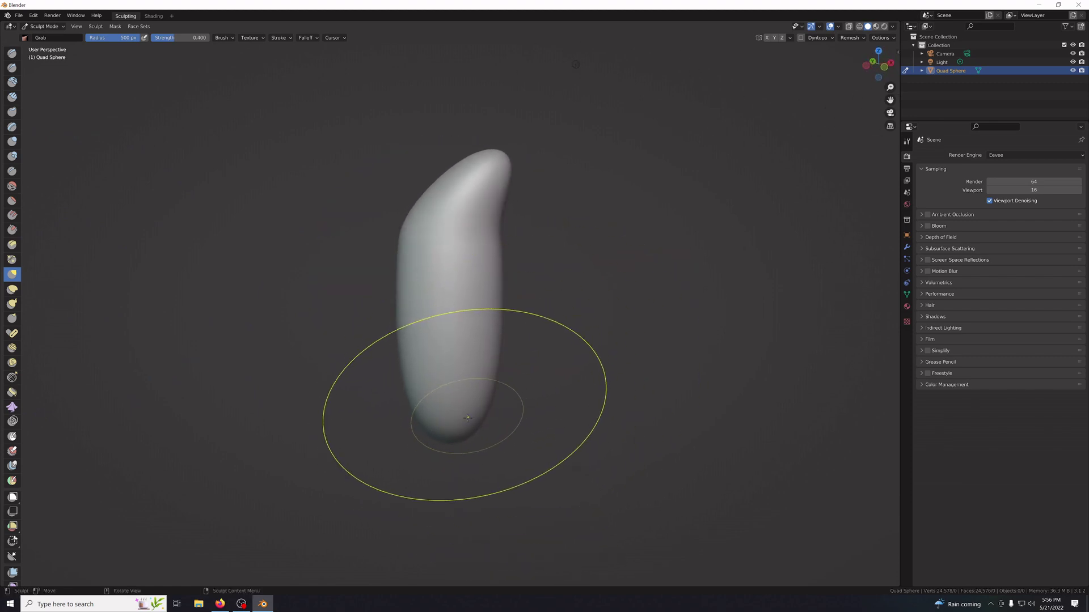
drag(482, 417, 527, 554)
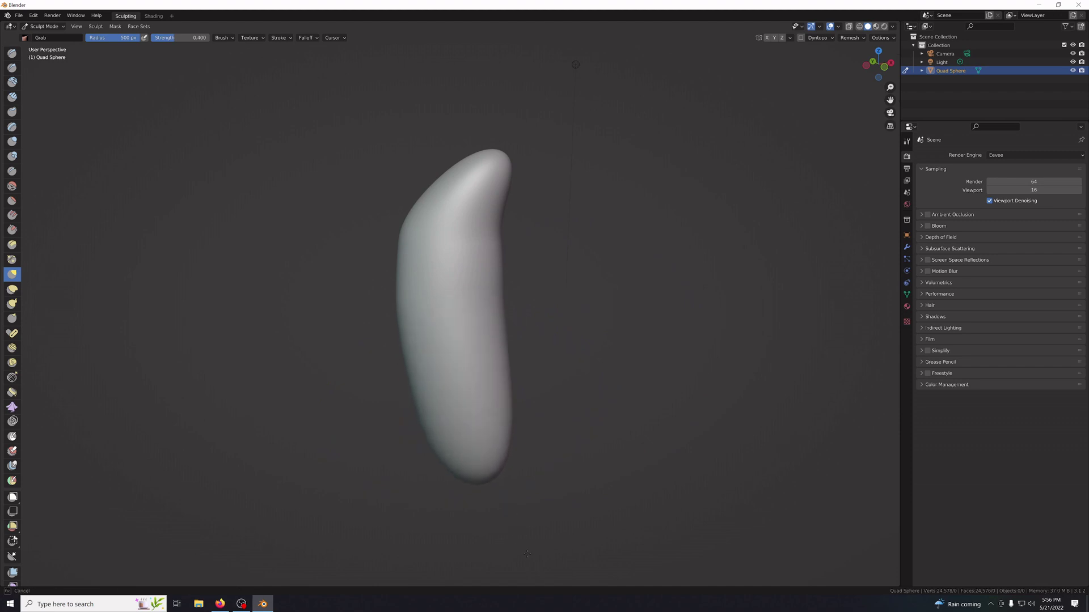
drag(483, 172, 563, 119)
drag(489, 297, 498, 299)
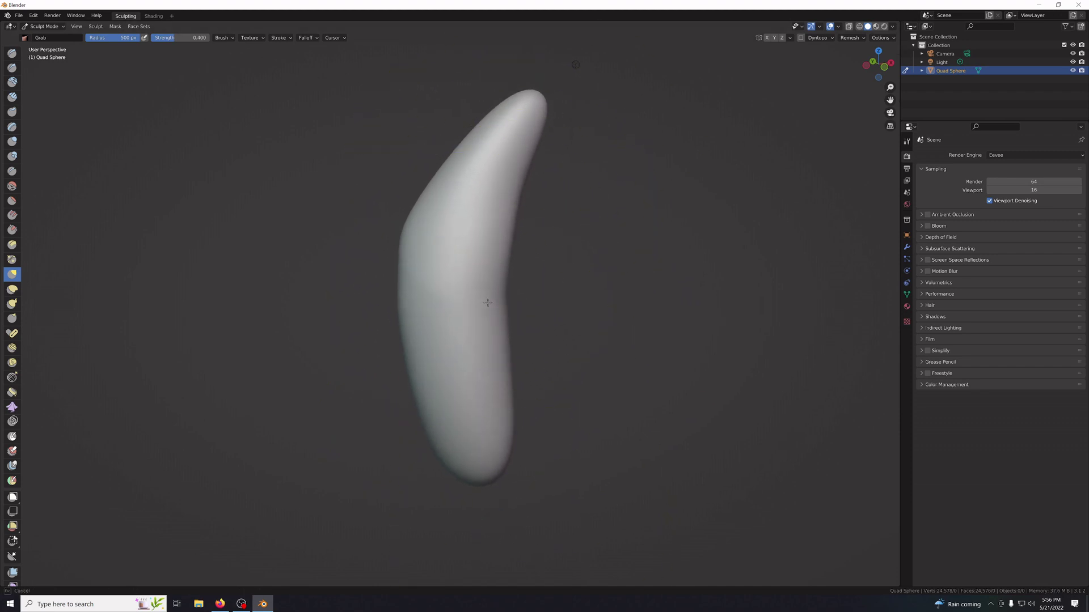
mouse_move(521, 146)
mouse_down()
mouse_move(572, 136)
mouse_move(604, 19)
mouse_up()
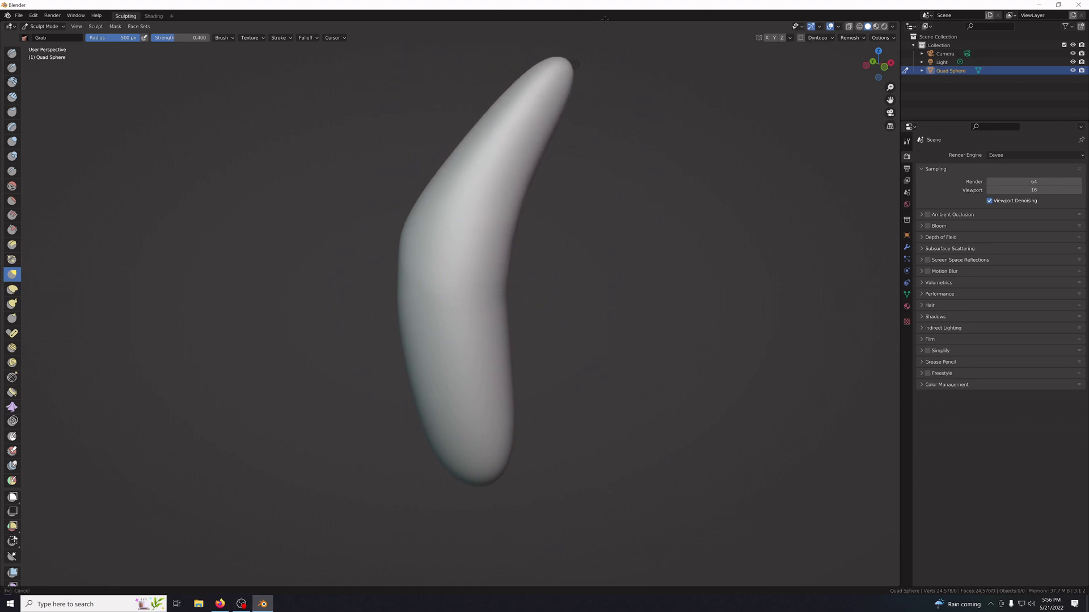
drag(528, 112, 501, 85)
drag(478, 184, 470, 160)
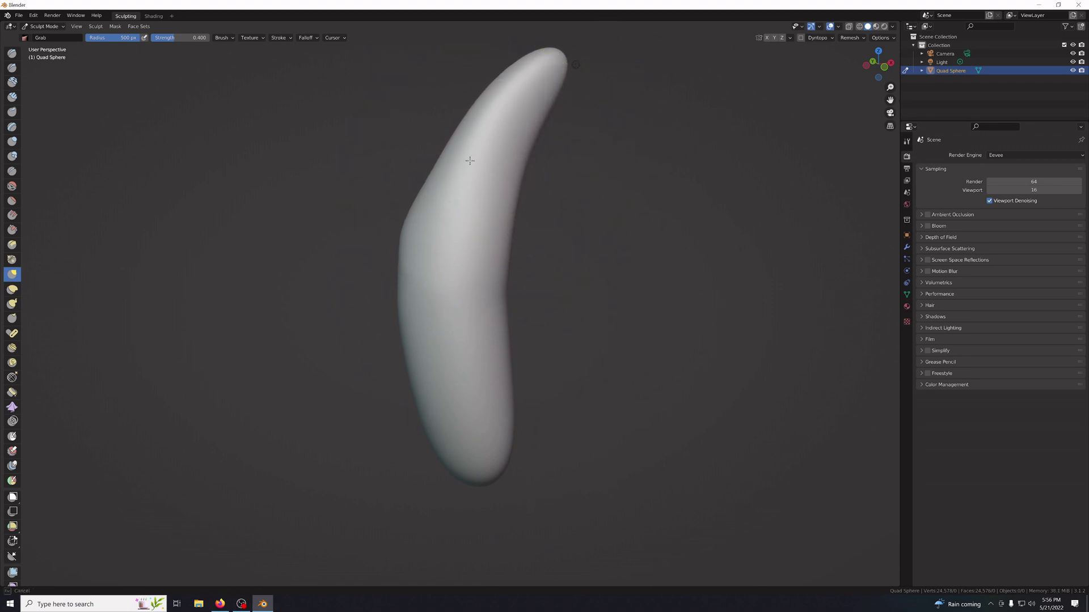
Check the curved form from the top and undo the Grab strokes back to the straight ellipsoid.
mouse_move(578, 229)
middle_down()
mouse_move(523, 227)
mouse_move(584, 304)
mouse_move(579, 328)
mouse_move(646, 331)
mouse_move(629, 386)
mouse_move(618, 349)
mouse_move(632, 350)
middle_up()
key(KP_7)
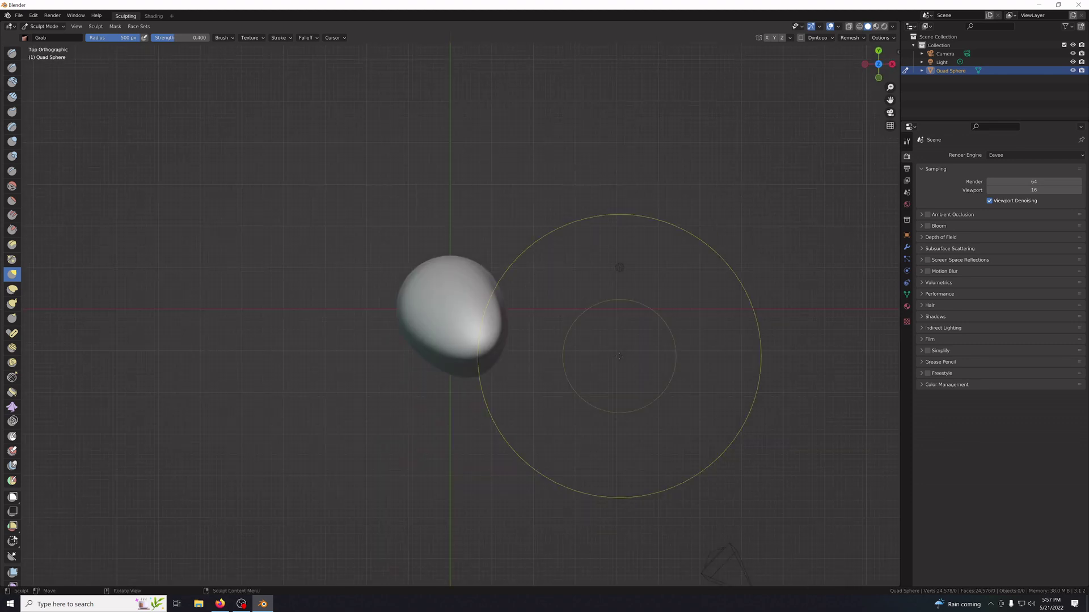
key(KP_4)
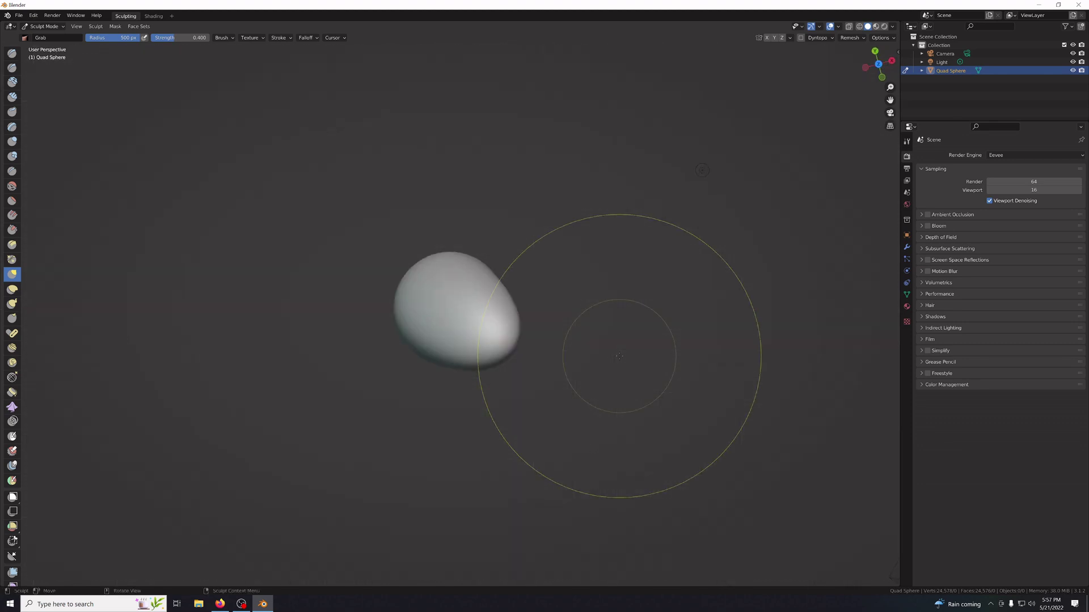
key(KP_7)
key(KP_1)
key(KP_7)
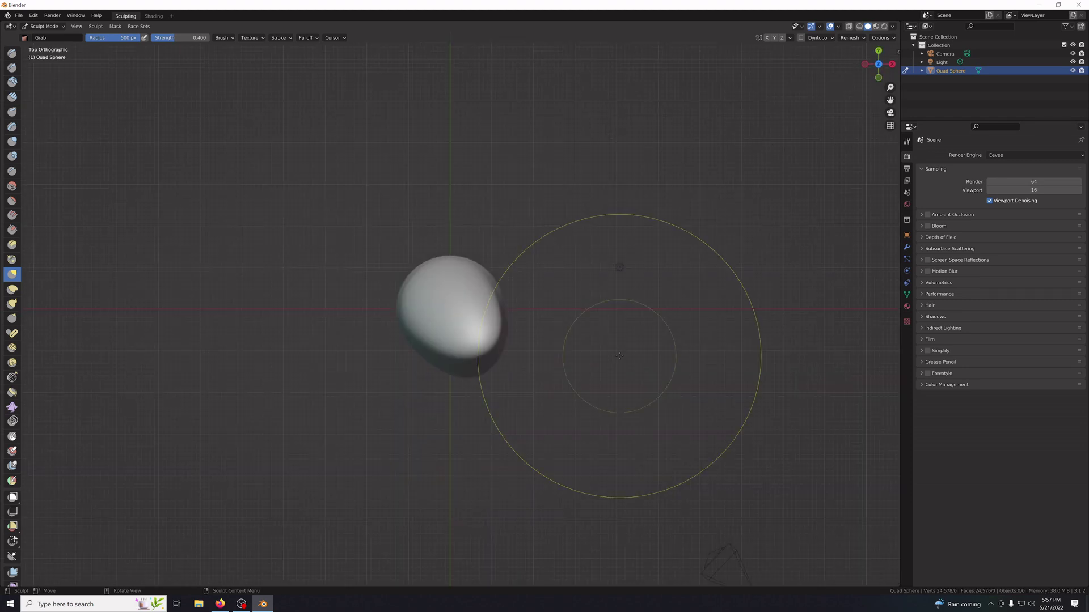
key(ctrl+z)
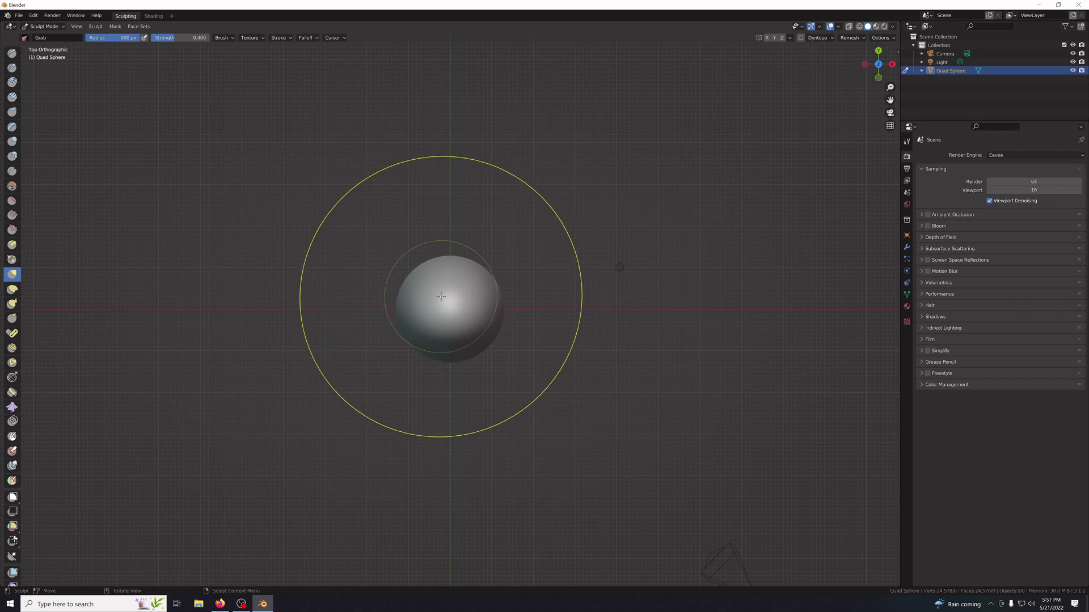
Pull the ellipsoid's upper end along the positive X axis in the top view with the Grab brush.
drag(445, 300, 638, 294)
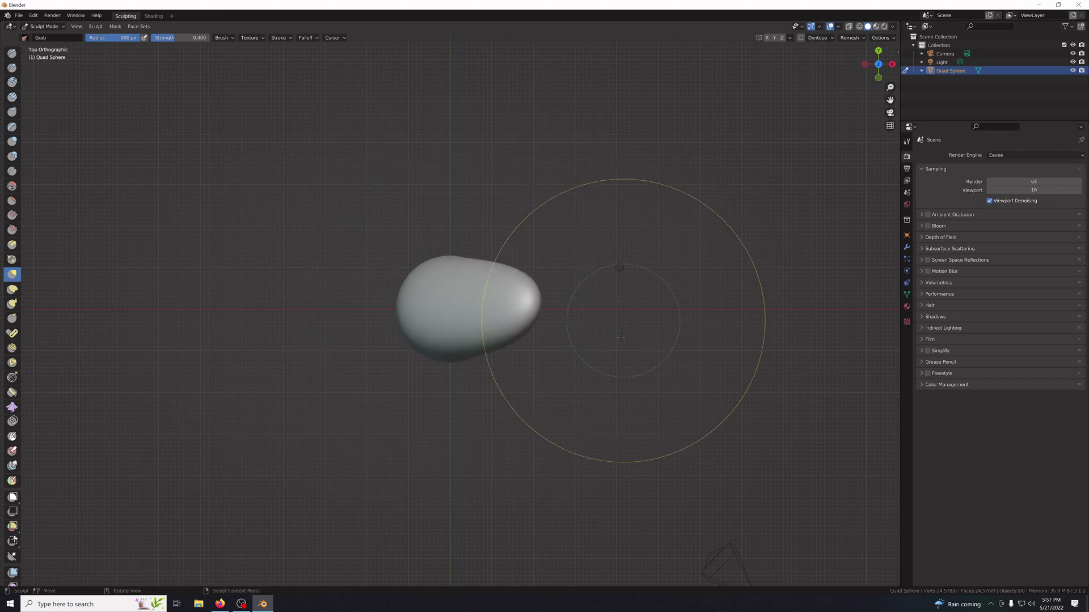
mouse_move(620, 337)
middle_down()
mouse_move(640, 306)
mouse_move(601, 300)
middle_up()
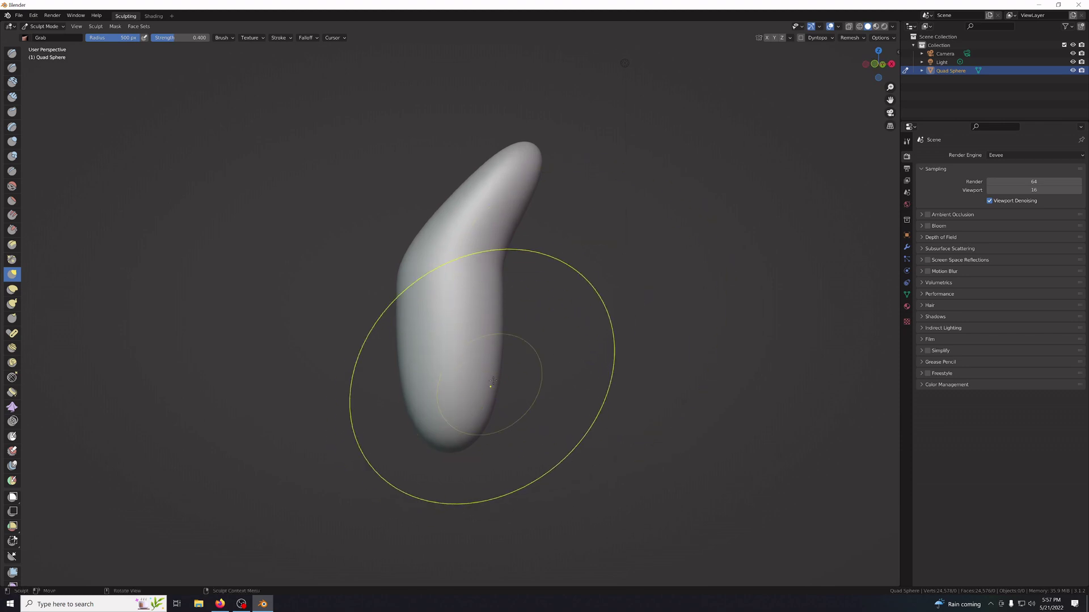
Examine the alignment of the bent shape from the top, tilted and front views.
key(KP_7)
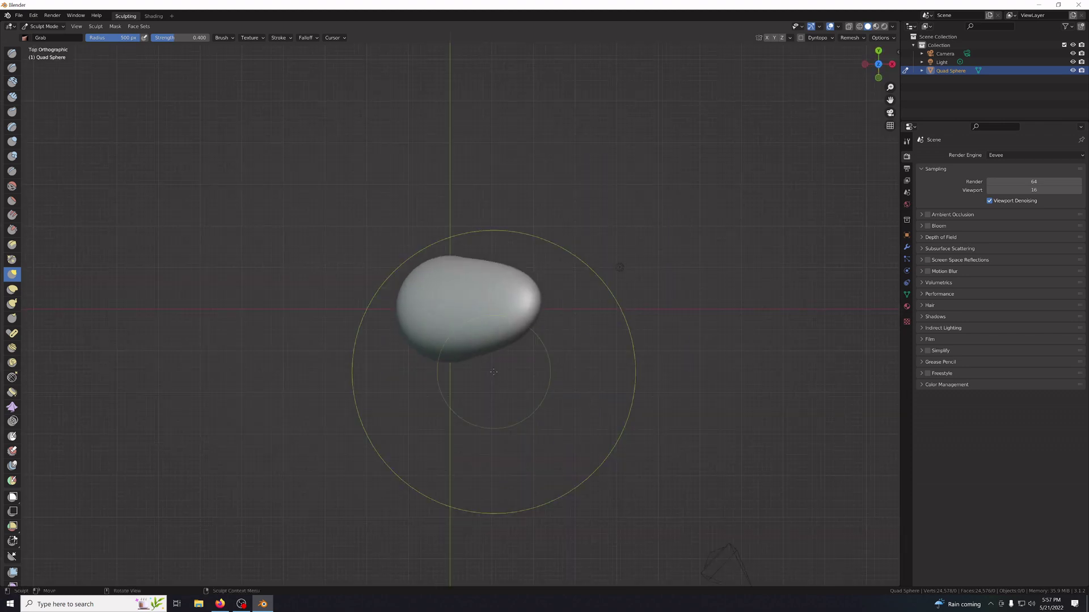
middle_drag(620, 267, 701, 170)
key(KP_7)
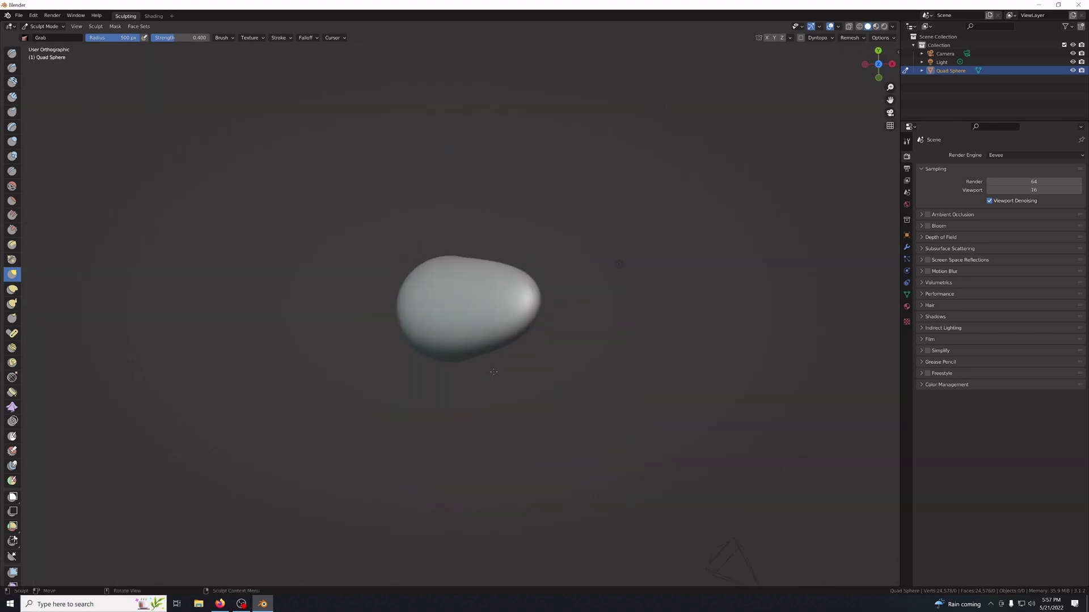
middle_drag(619, 267, 627, 218)
key(KP_2)
key(KP_2)
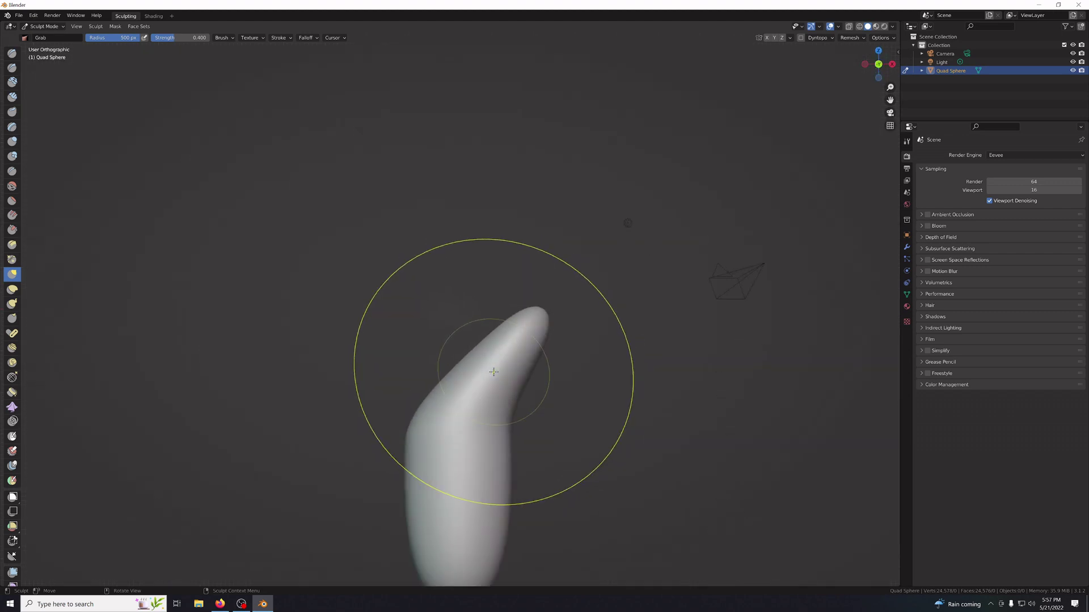
scroll(375, 405, up, 2)
scroll(376, 407, down, 3)
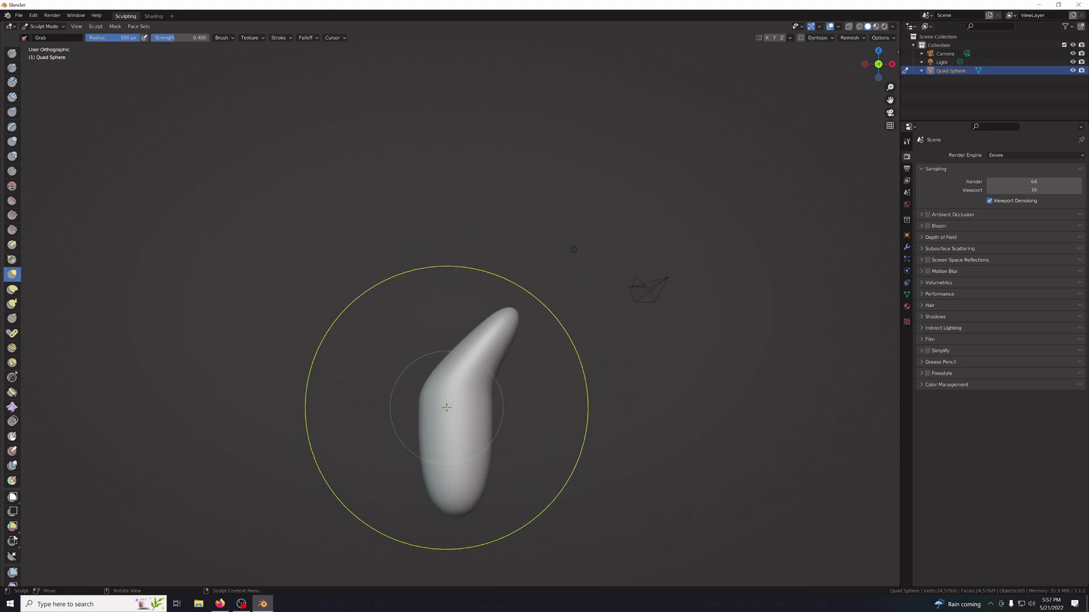
key(KP_7)
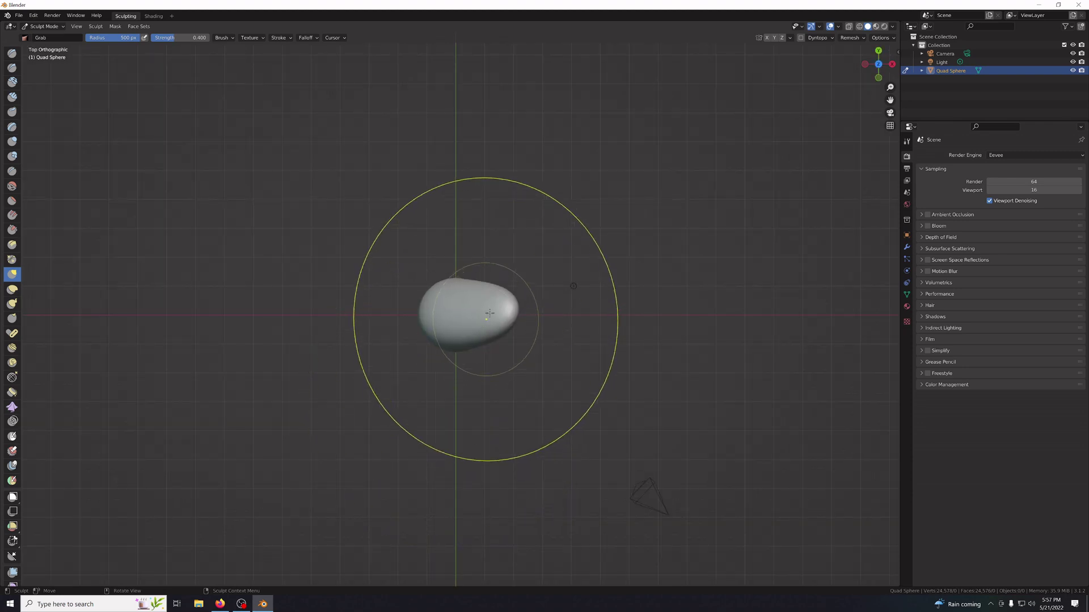
middle_drag(496, 298, 497, 297)
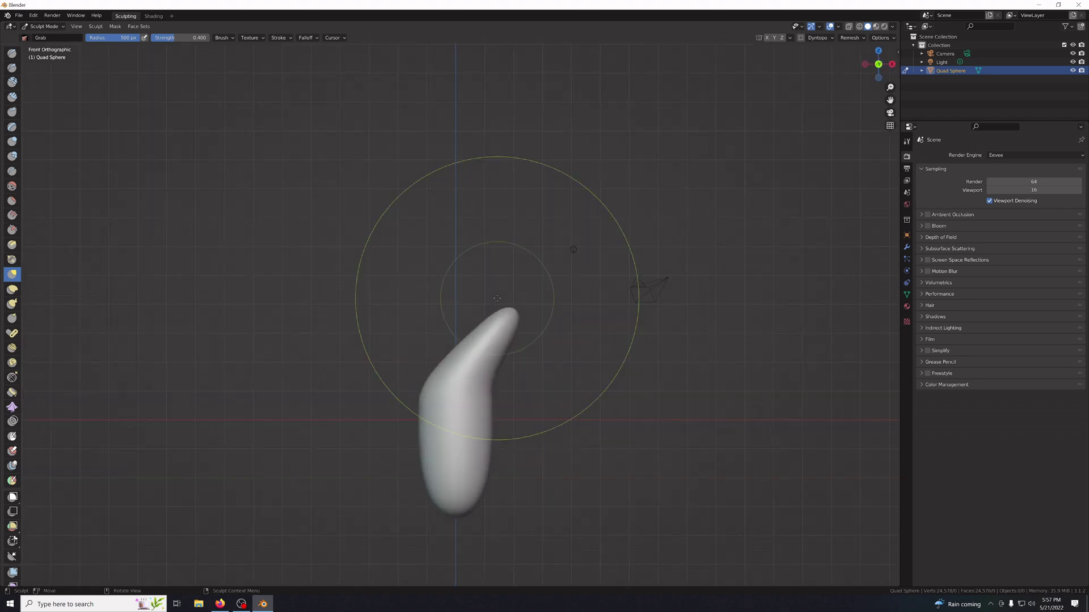
Lengthen the bent shape in the front view by grabbing its tip upward along the bend and its base straight down.
mouse_move(524, 307)
mouse_down()
mouse_move(583, 218)
mouse_move(558, 200)
mouse_up()
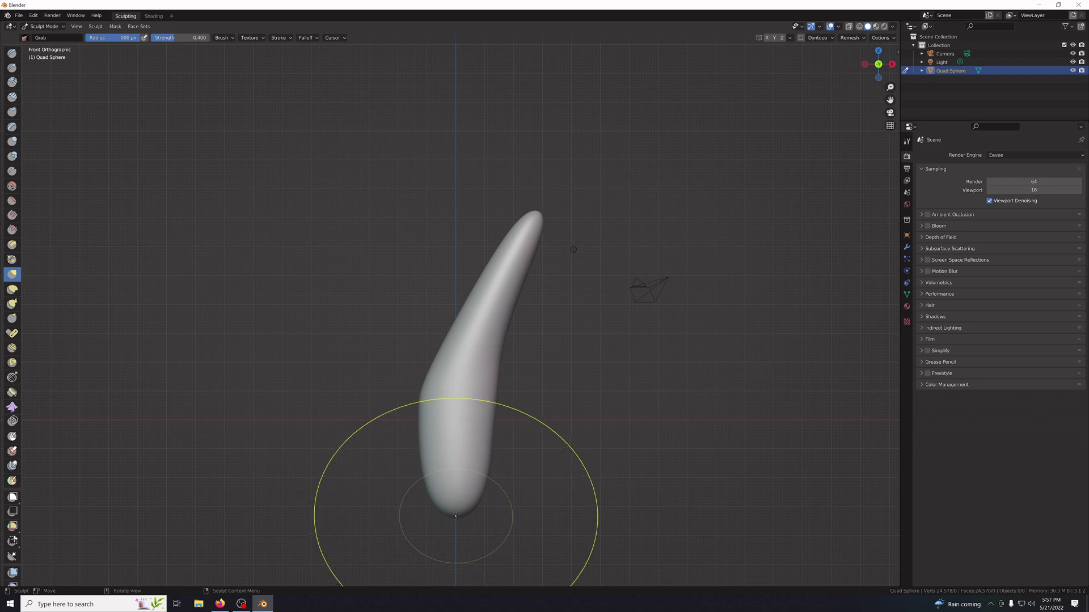
drag(455, 516, 460, 597)
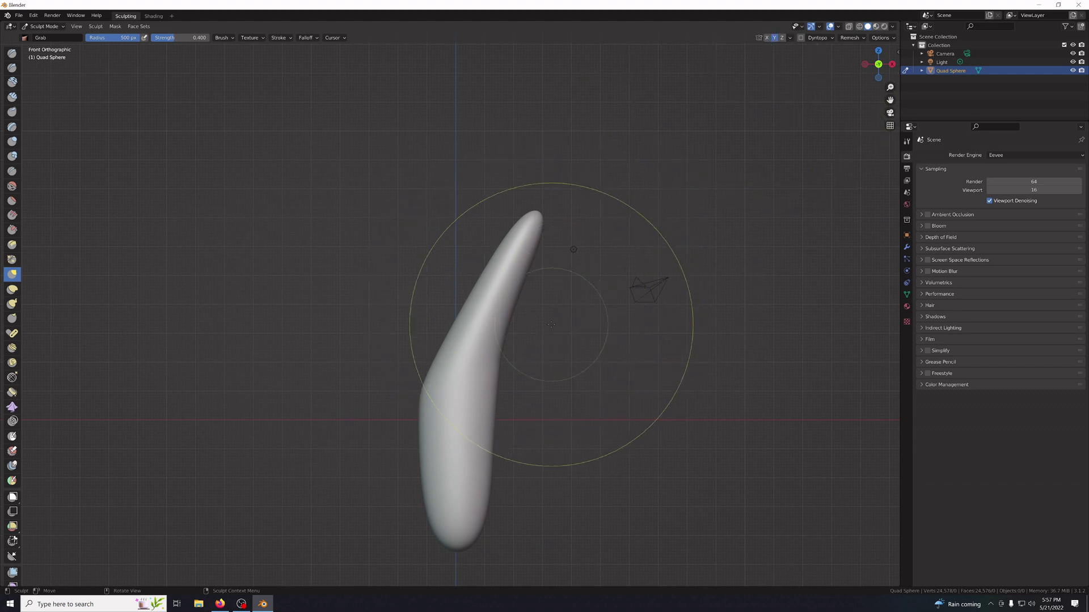
Smooth the bend in the front view with Elastic Deform, pulling the inner curve toward negative X and nudging the base toward positive X.
mouse_move(495, 319)
mouse_down()
mouse_move(510, 323)
mouse_move(439, 357)
mouse_up()
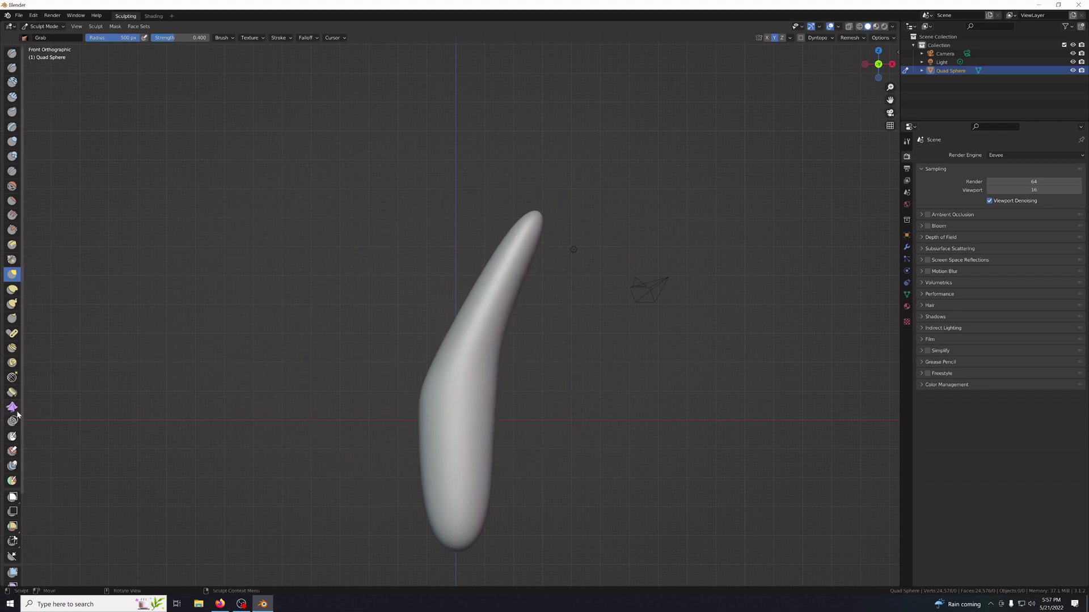
click(12, 289)
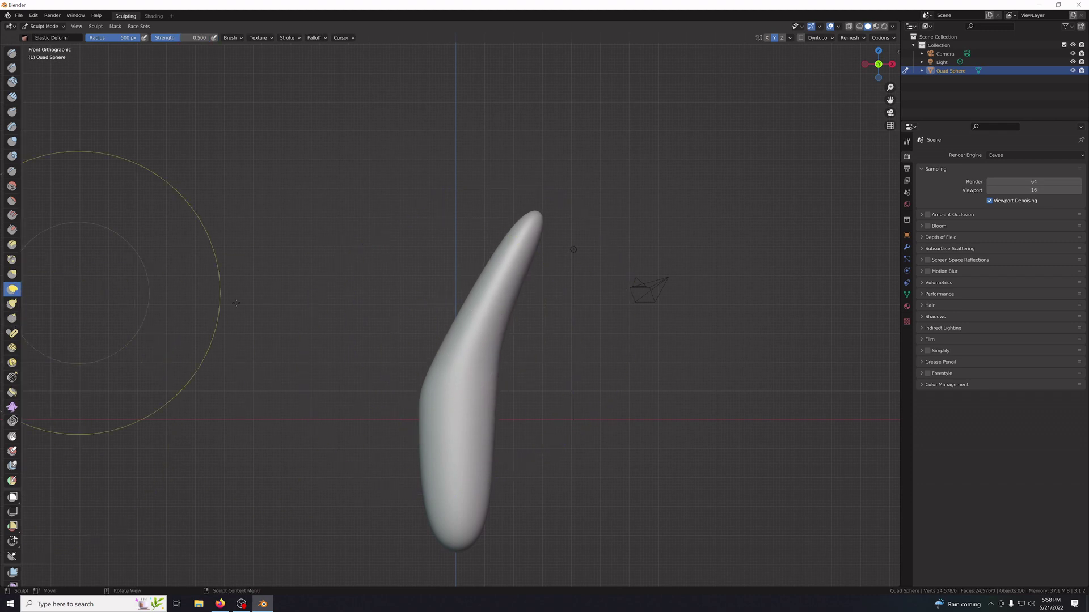
mouse_move(508, 308)
mouse_down()
mouse_move(523, 307)
mouse_move(461, 315)
mouse_up()
mouse_move(474, 352)
mouse_down()
mouse_move(441, 339)
mouse_move(454, 319)
mouse_up()
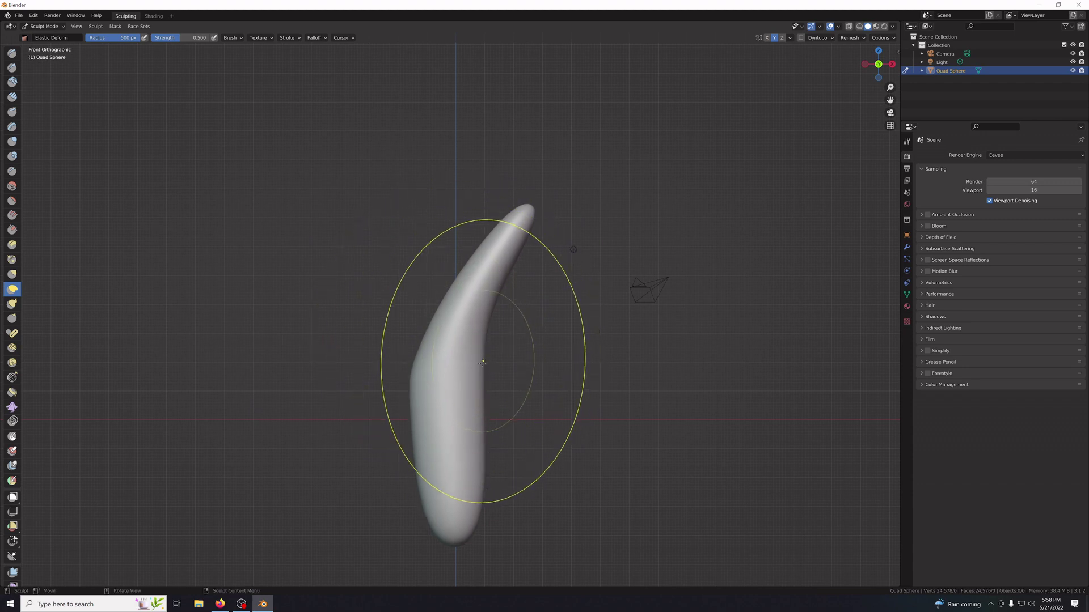
drag(477, 372, 464, 367)
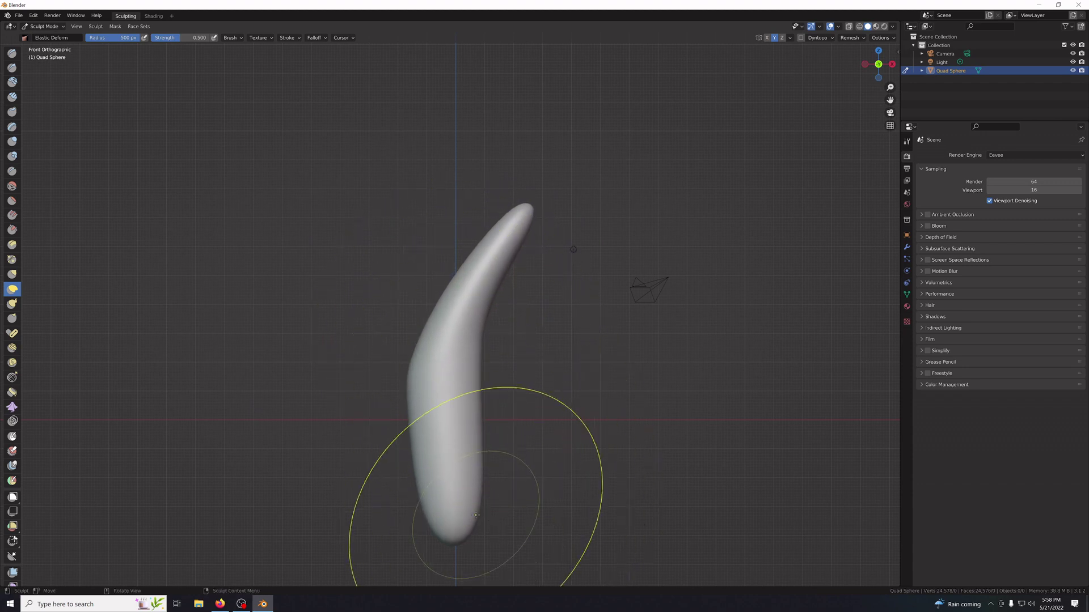
drag(474, 517, 486, 503)
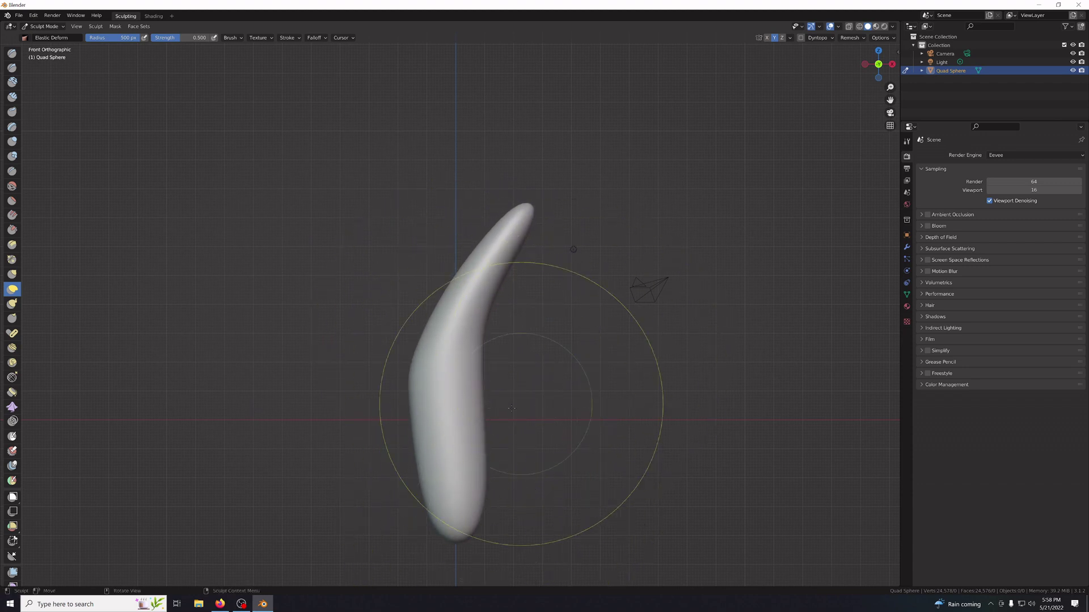
Return to the straight ellipsoid and stretch its upper end upward in the back view with Elastic Deform, using X and Y symmetry.
mouse_move(487, 383)
middle_down()
mouse_move(515, 231)
mouse_move(585, 385)
mouse_move(566, 396)
mouse_move(636, 381)
mouse_move(632, 401)
mouse_move(574, 390)
mouse_move(576, 244)
mouse_move(595, 419)
mouse_move(584, 393)
mouse_move(583, 406)
middle_up()
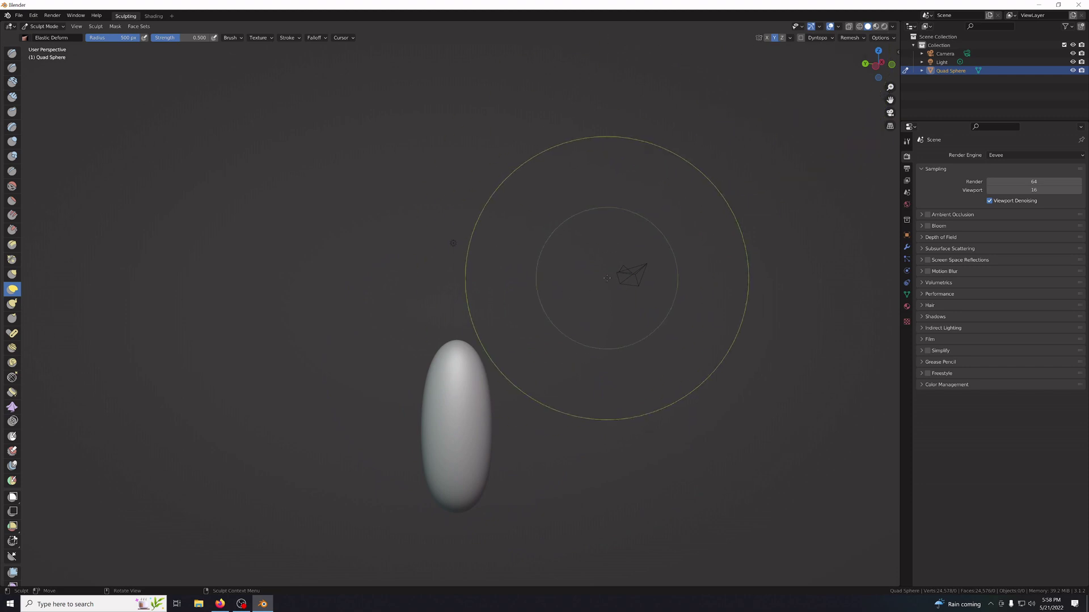
key(KP_7)
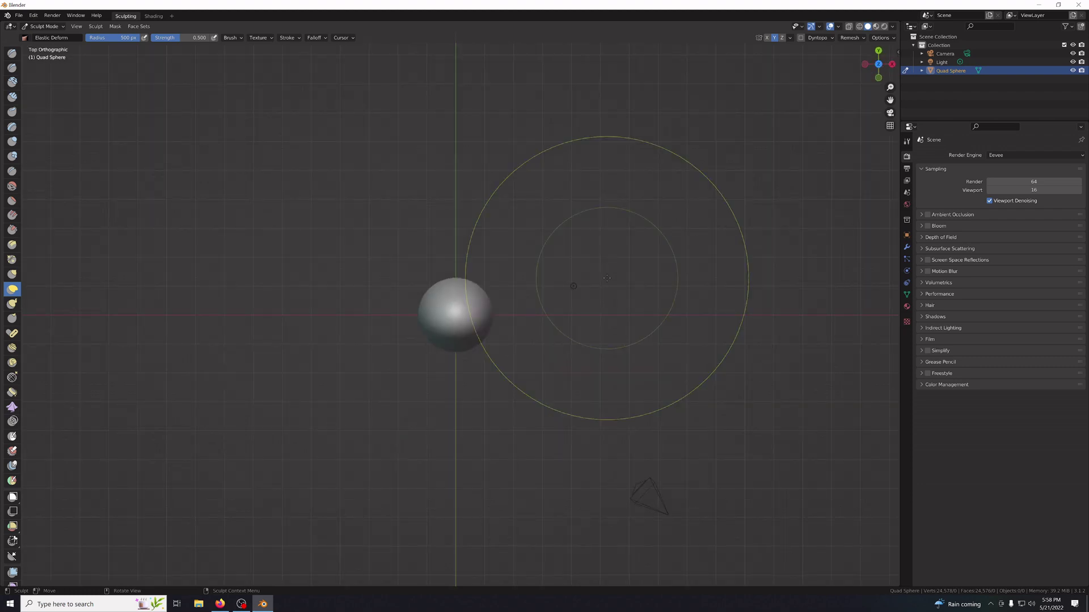
middle_drag(607, 278, 586, 281)
key(KP_7)
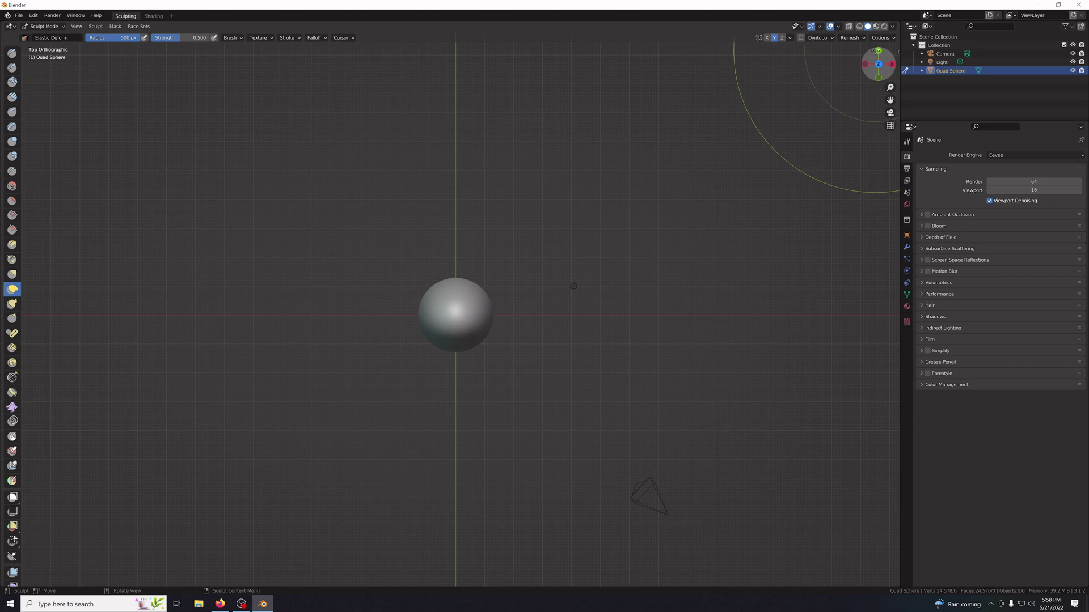
click(878, 51)
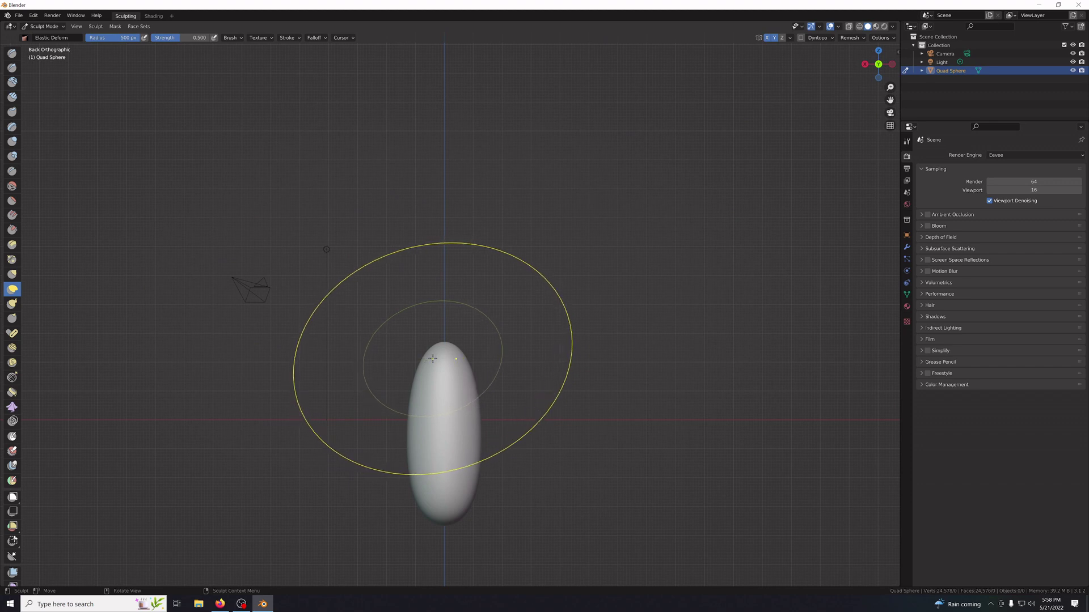
drag(427, 359, 444, 13)
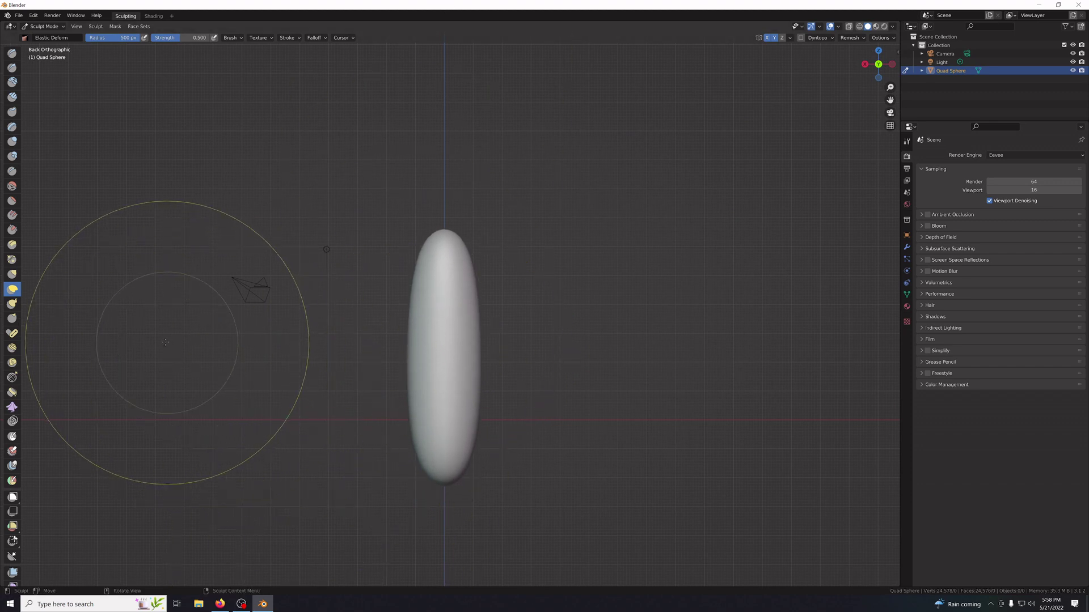
Test Grab on the ellipsoid's upper end with X symmetry on, then leave only Y symmetry enabled.
click(13, 274)
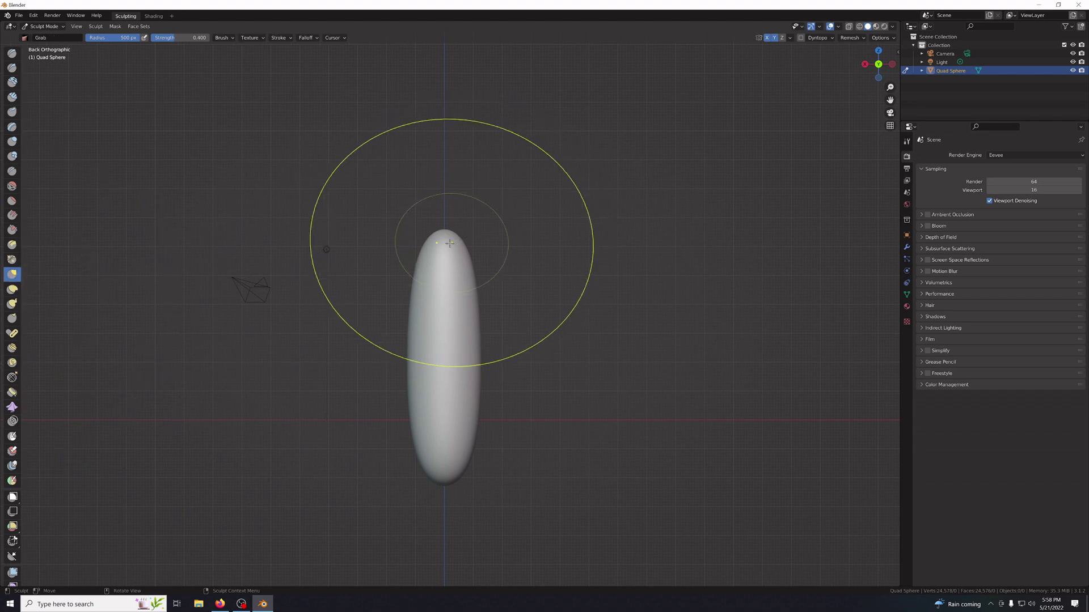
drag(454, 243, 475, 241)
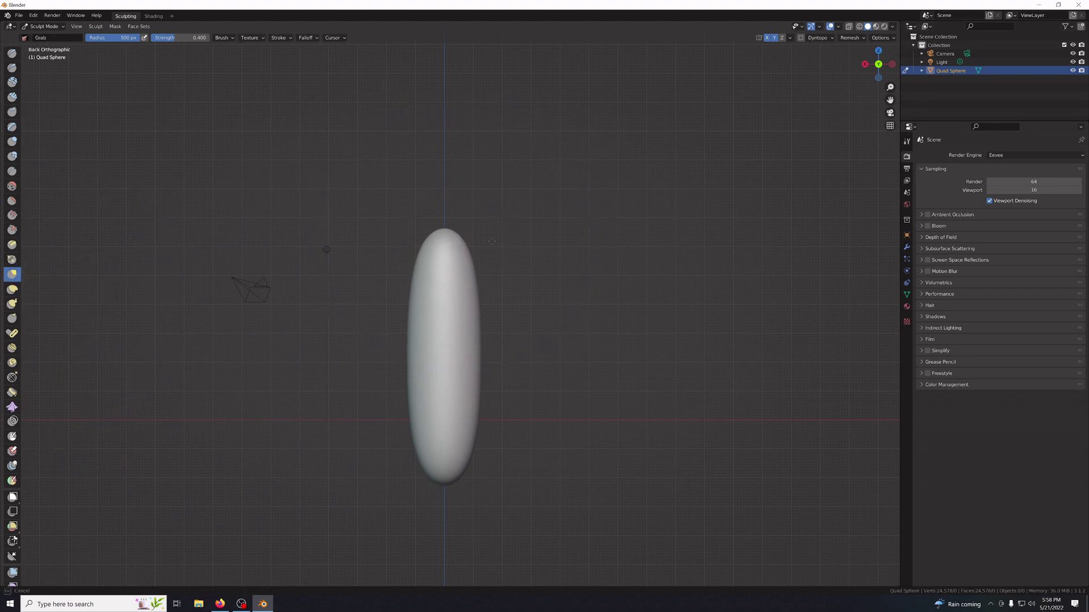
click(774, 38)
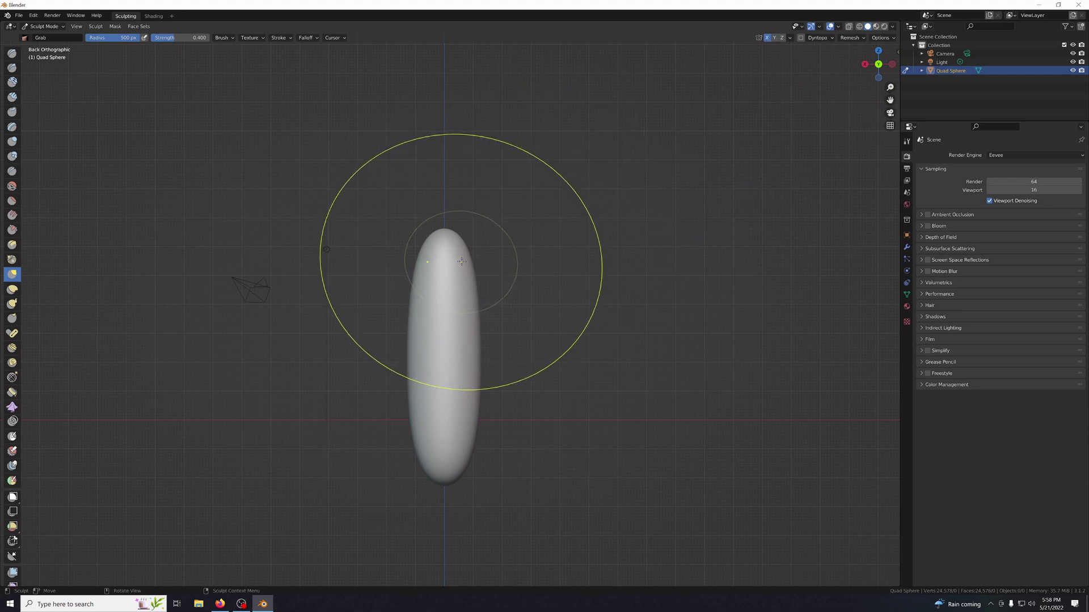
drag(460, 248, 461, 244)
click(774, 38)
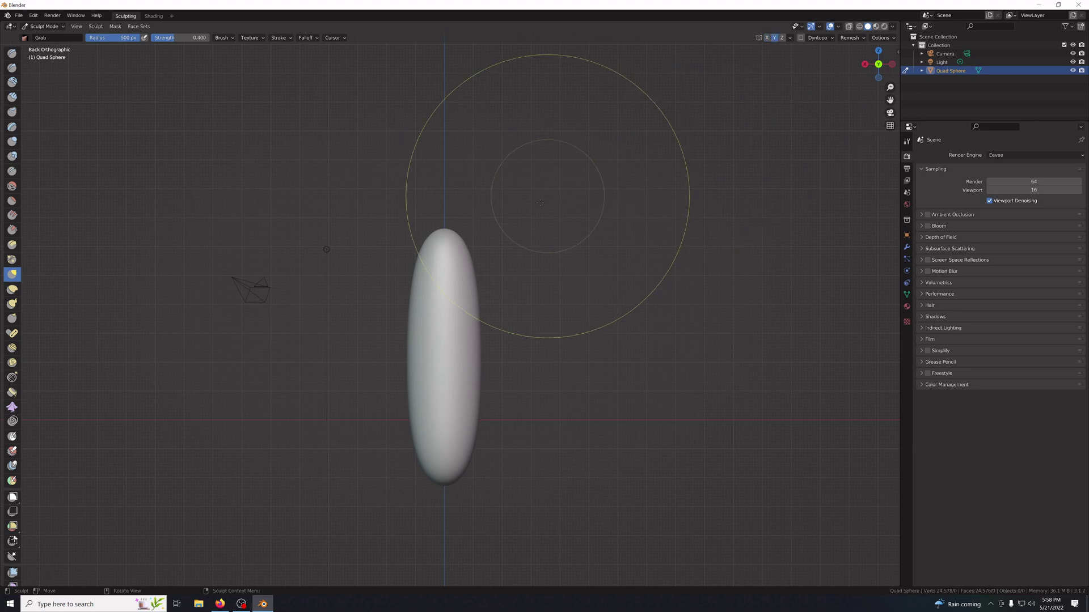
Bend the ellipsoid in the back view with Grab, pulling its upper end toward negative X, stretching its base downward and rounding the bend.
mouse_move(445, 250)
mouse_down()
mouse_move(520, 237)
mouse_move(530, 202)
mouse_move(522, 203)
mouse_up()
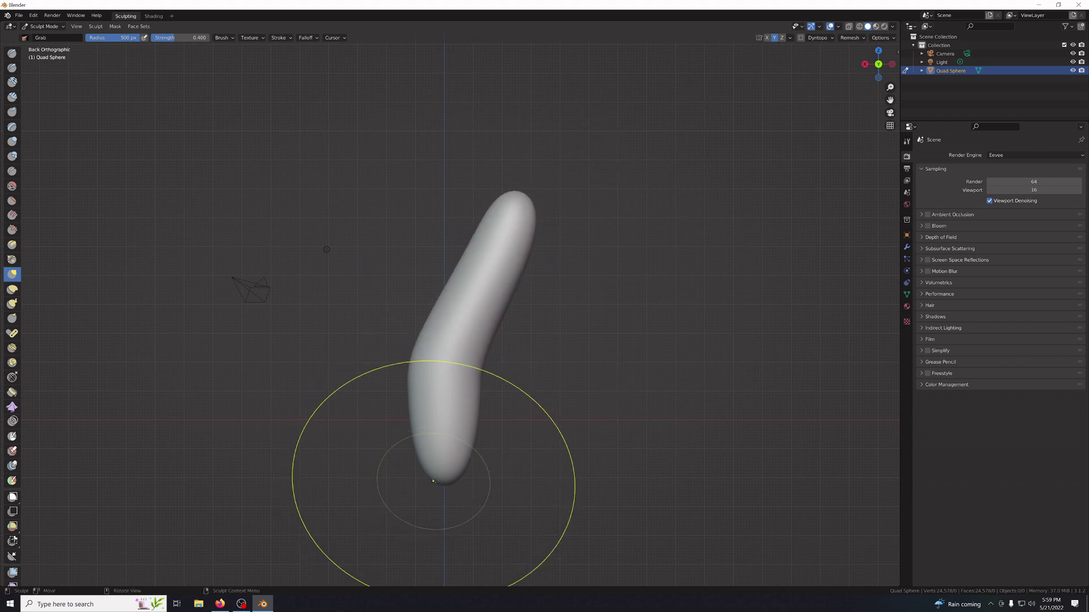
drag(436, 503, 431, 591)
mouse_move(539, 205)
mouse_down()
mouse_move(550, 211)
mouse_move(536, 223)
mouse_move(581, 292)
mouse_up()
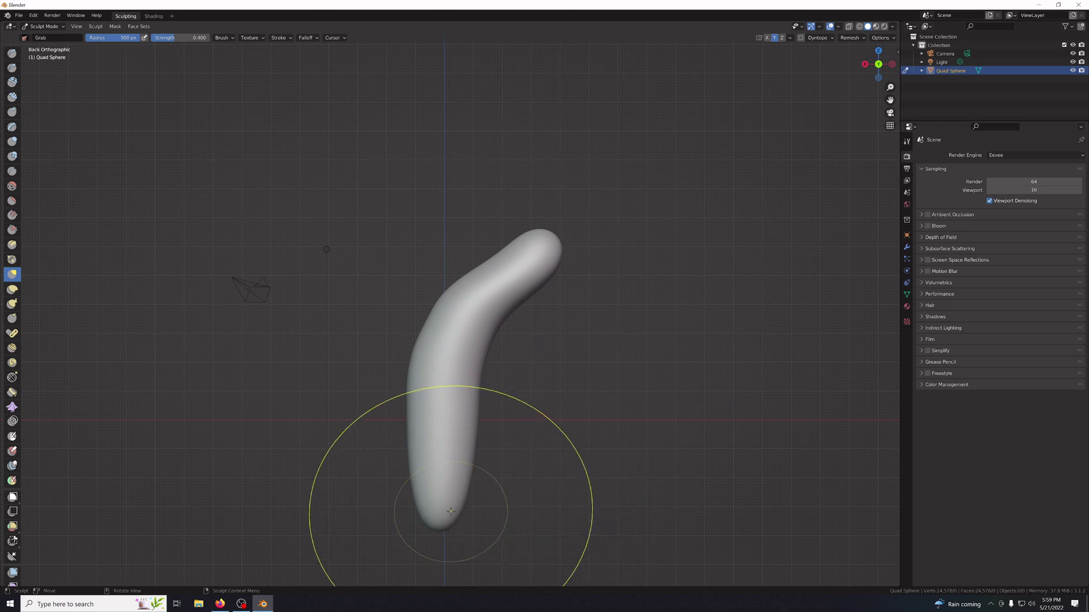
drag(450, 511, 452, 519)
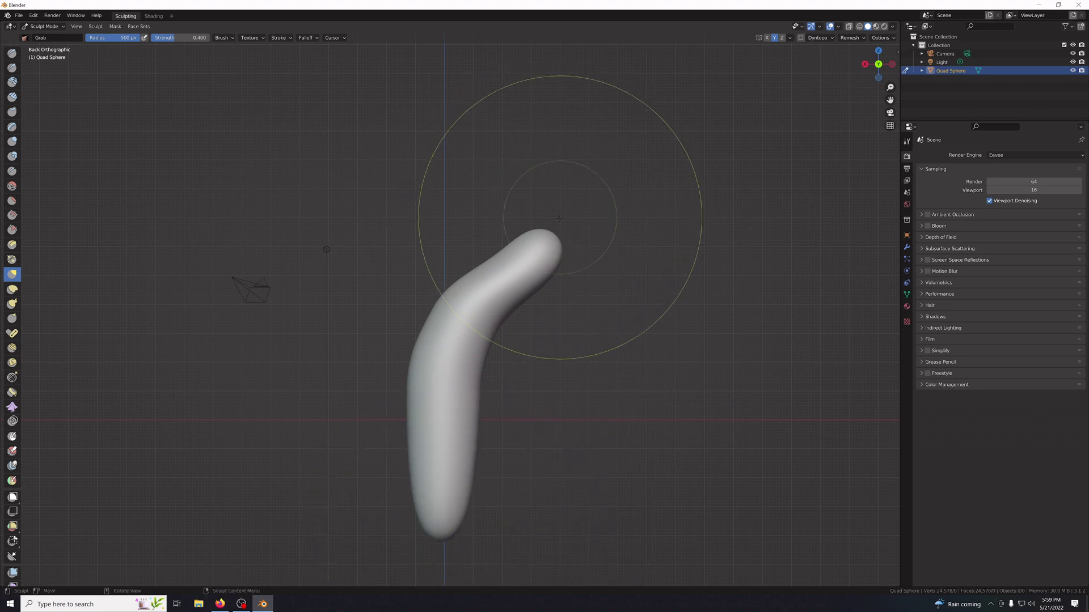
drag(560, 219, 569, 227)
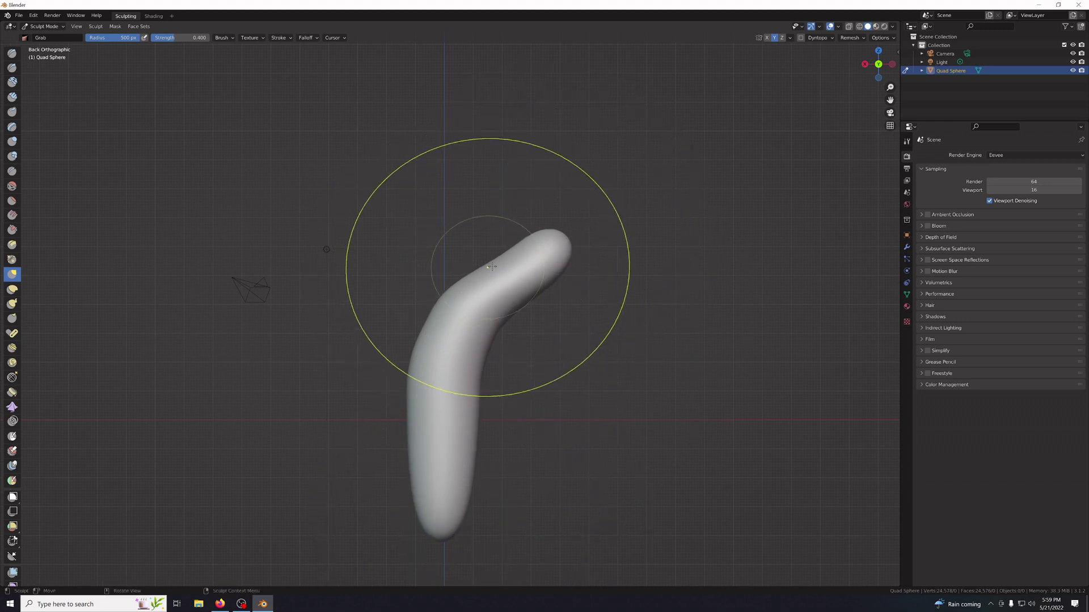
mouse_move(491, 266)
mouse_down()
mouse_move(524, 202)
mouse_move(530, 214)
mouse_up()
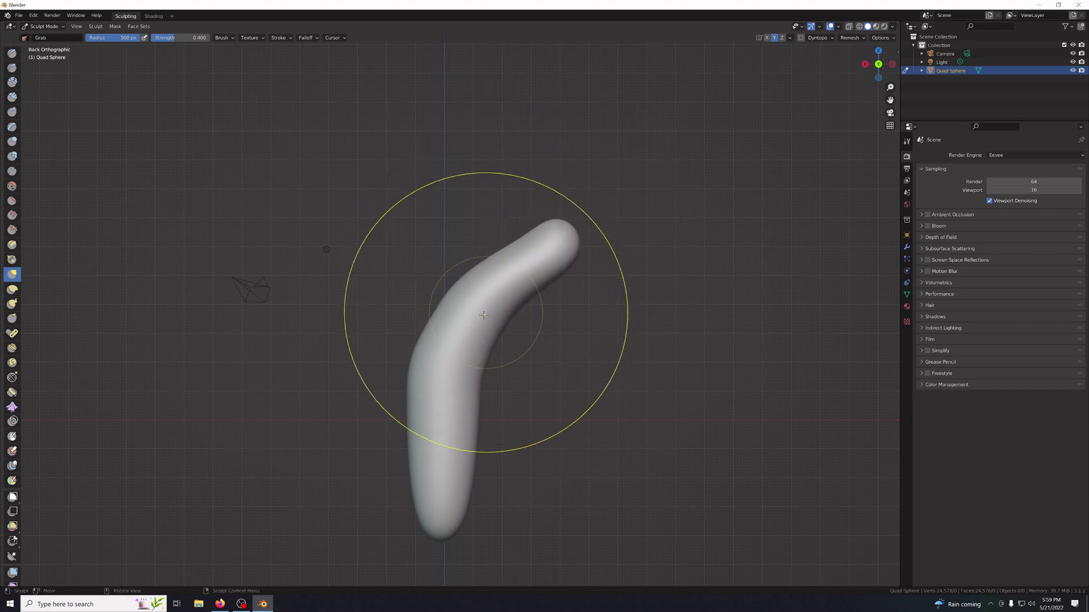
drag(486, 336, 499, 340)
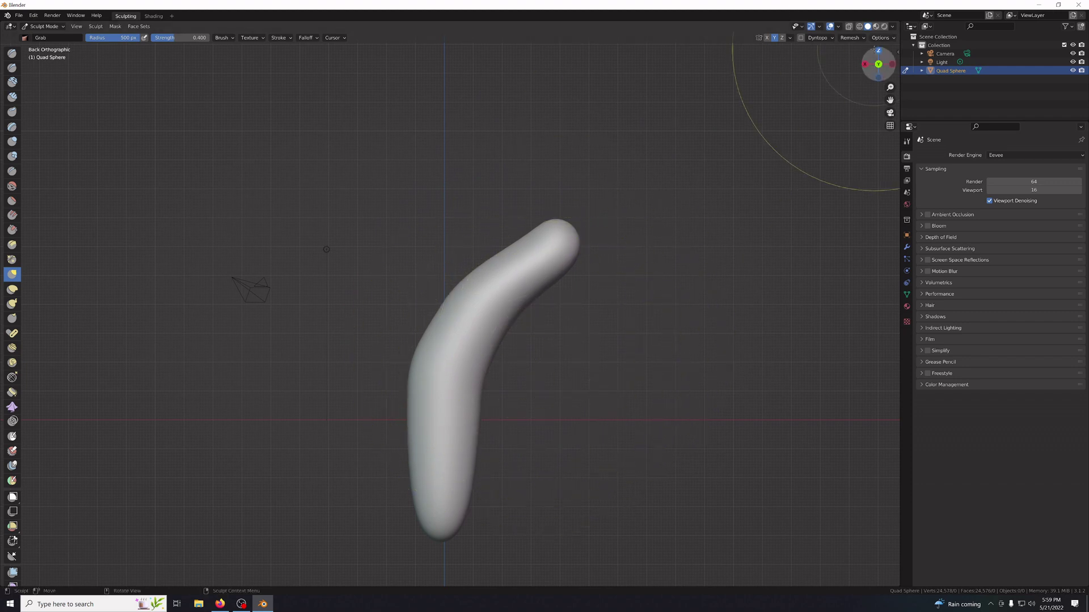
Examine the bent shape from the left, back and front orthographic views.
drag(878, 64, 867, 79)
key(KP_7)
click(864, 64)
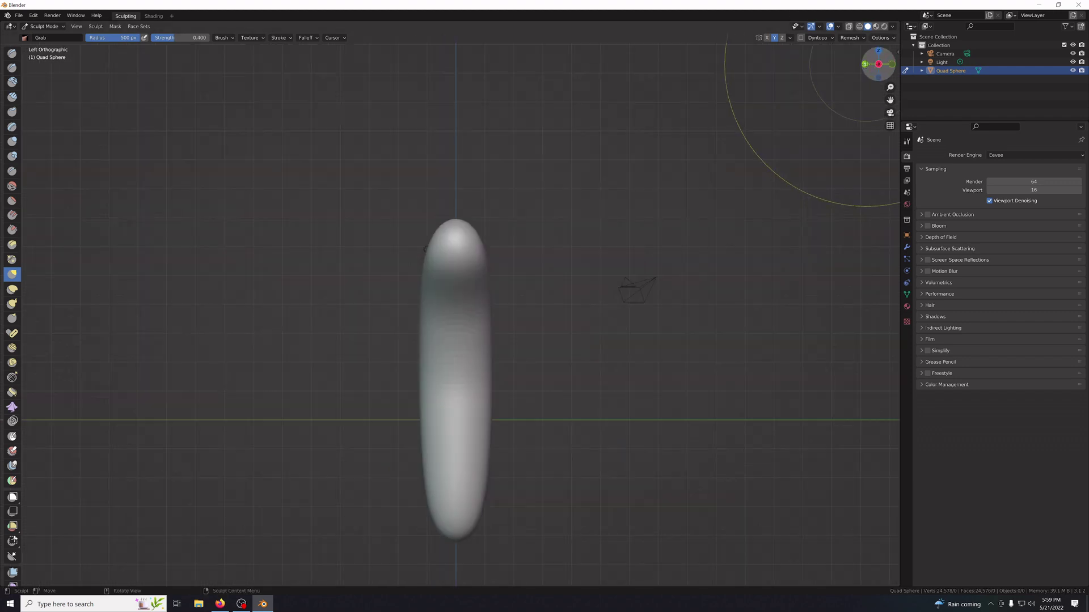
click(865, 60)
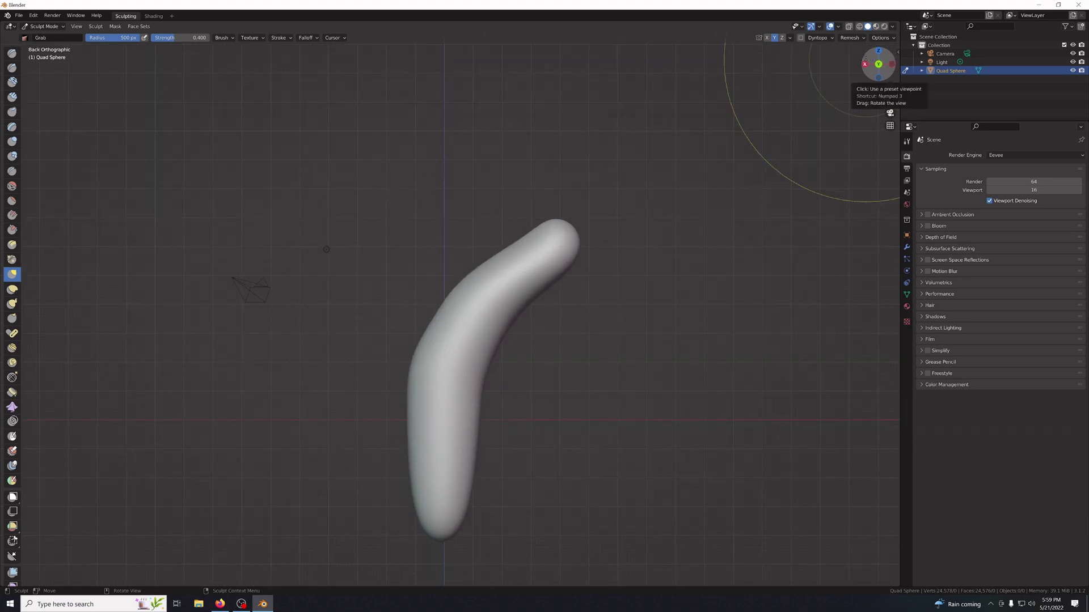
click(866, 60)
click(866, 60)
click(871, 64)
click(864, 64)
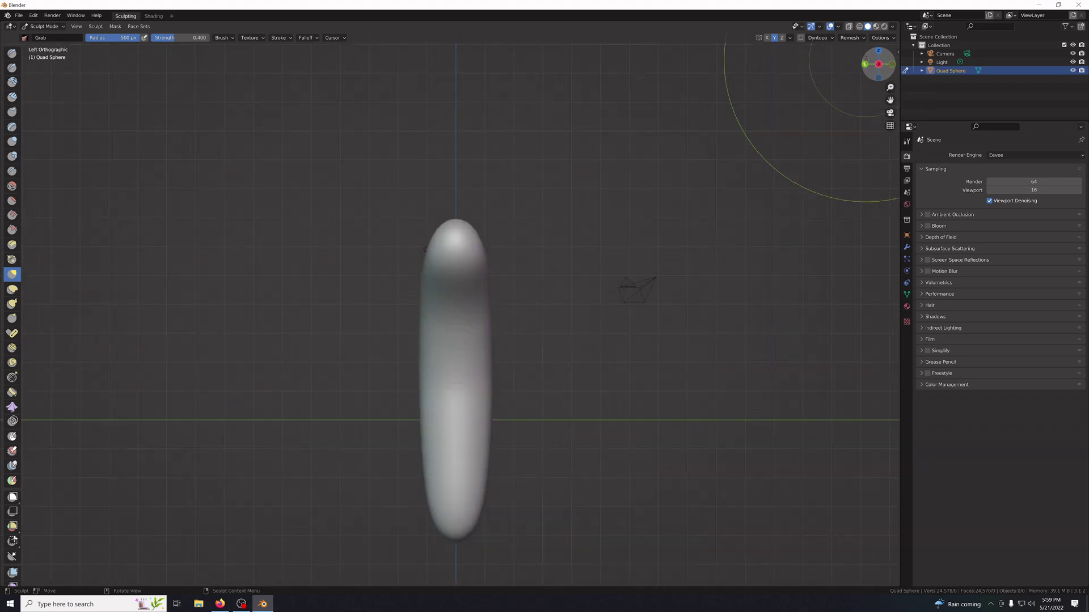
click(865, 64)
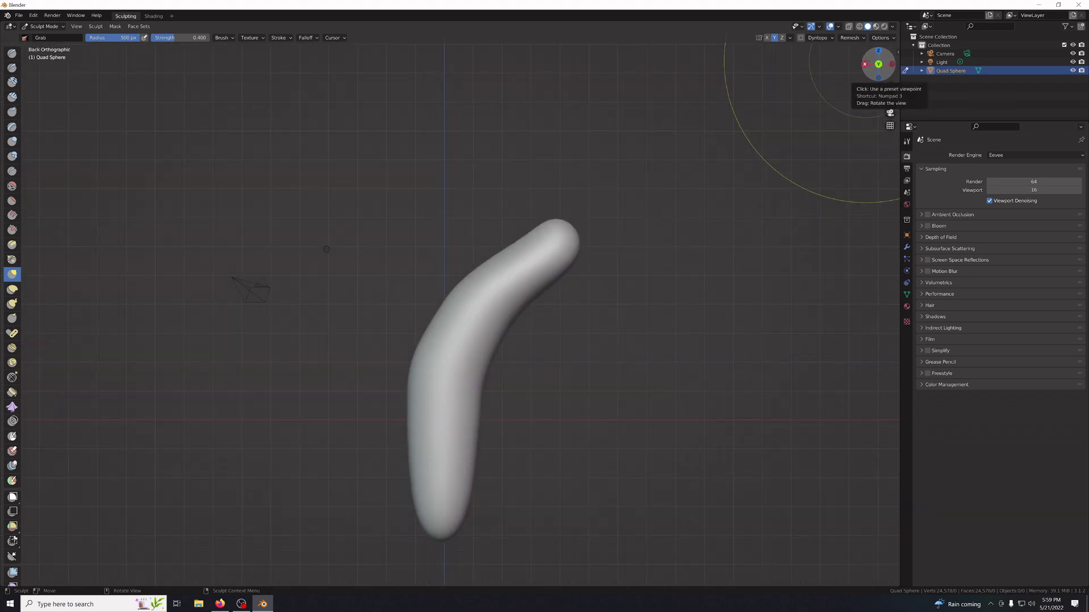
drag(873, 63, 880, 68)
click(879, 67)
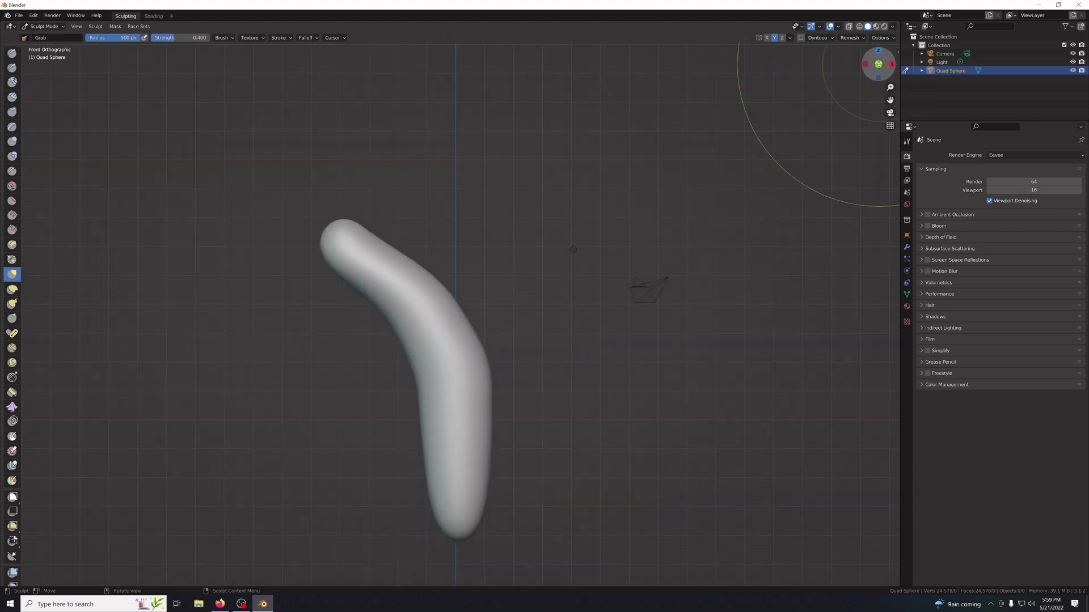
click(878, 64)
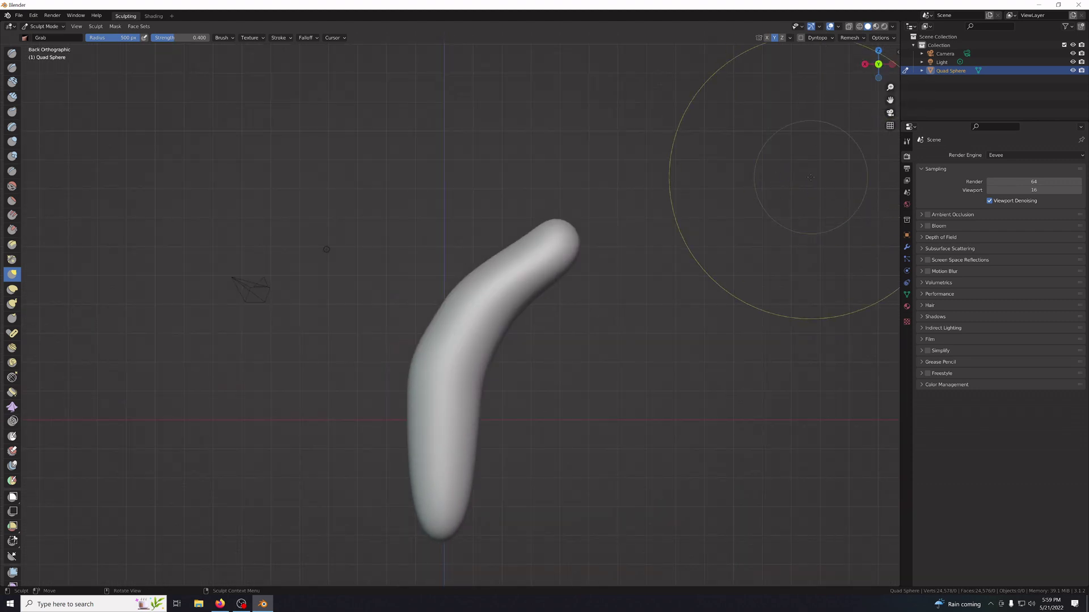
Widen the middle and lower parts of the bent shape along Y from the side with Elastic Deform.
middle_drag(811, 177, 939, 177)
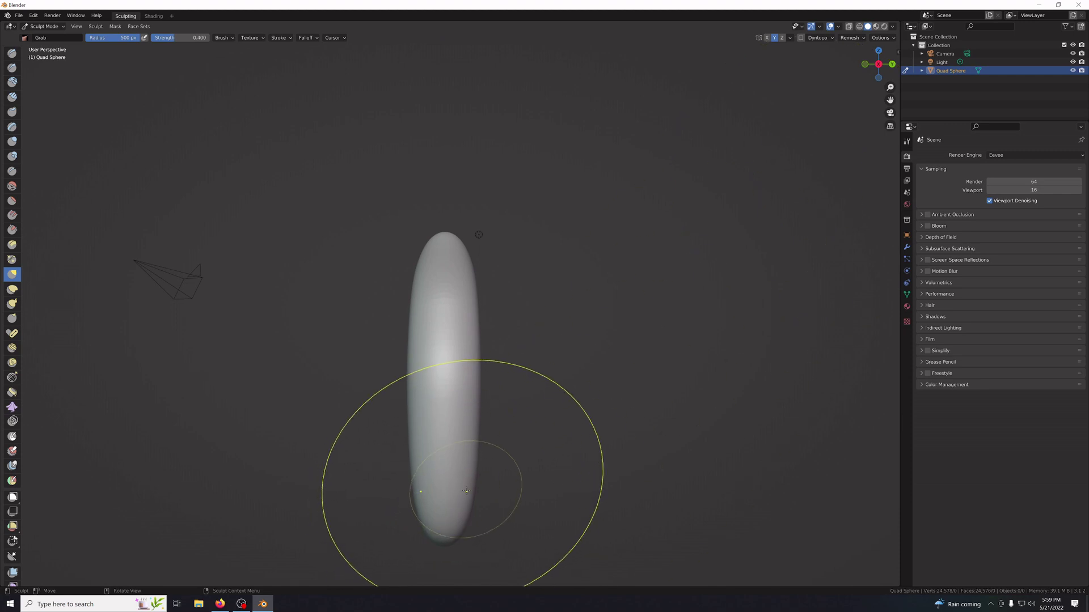
click(12, 289)
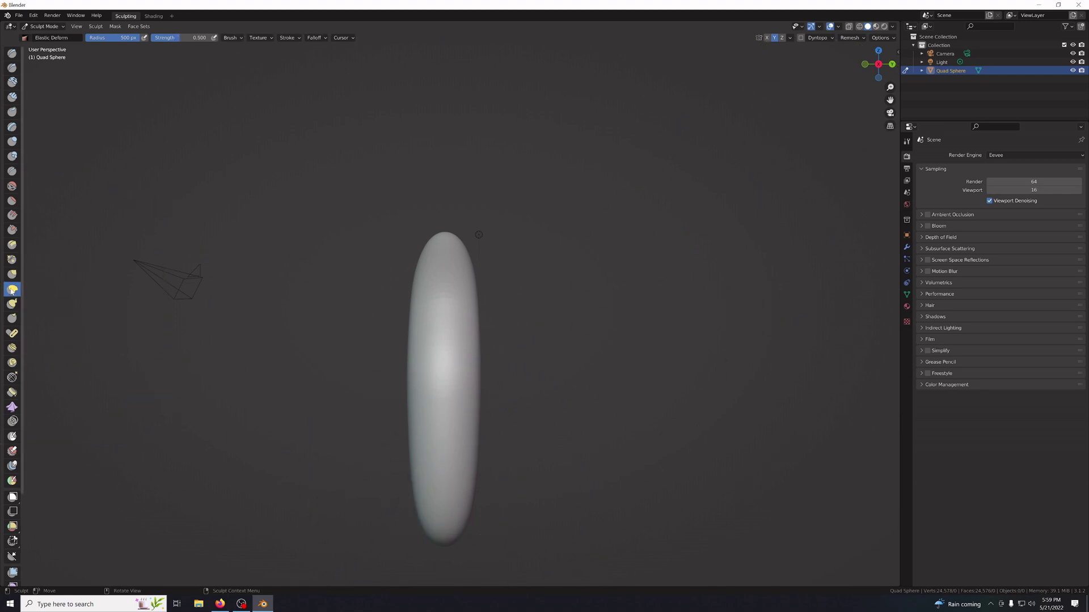
drag(471, 493, 484, 477)
mouse_move(462, 408)
mouse_down()
mouse_move(525, 314)
mouse_move(546, 307)
mouse_up()
drag(469, 267, 474, 184)
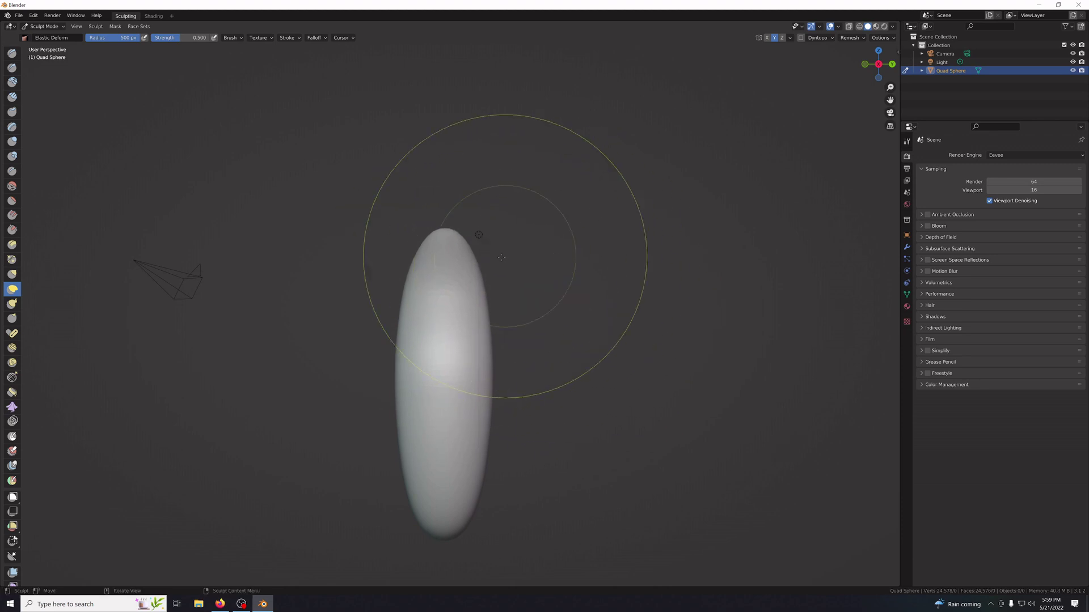
drag(473, 508, 527, 510)
Pull the bent shape's tip farther along the negative X axis in the top view with the Grab brush.
mouse_move(701, 243)
middle_down()
mouse_move(499, 238)
mouse_move(597, 251)
mouse_move(584, 253)
middle_up()
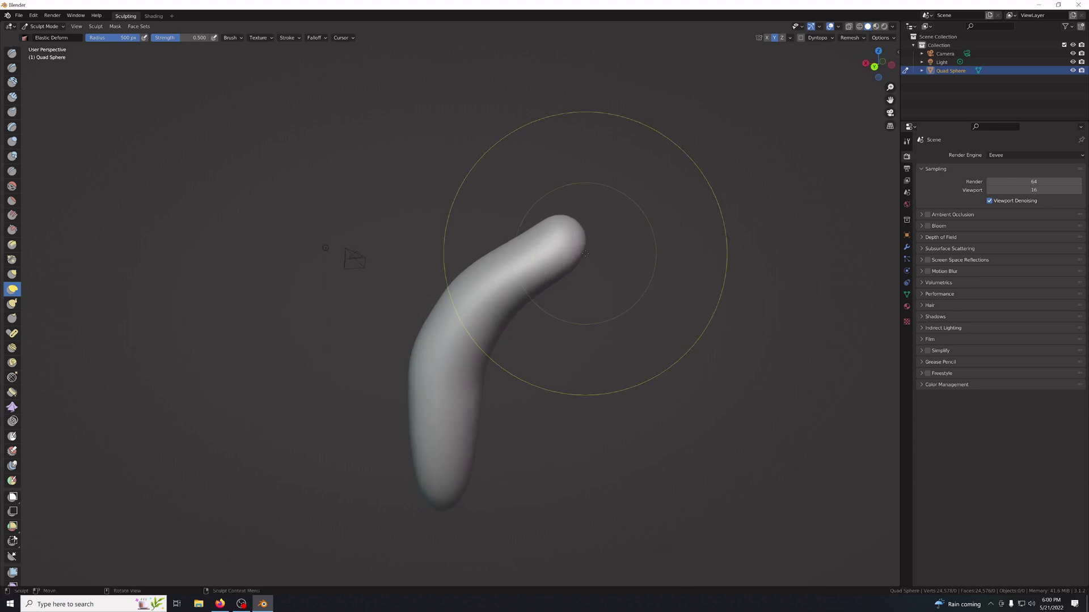
key(KP_7)
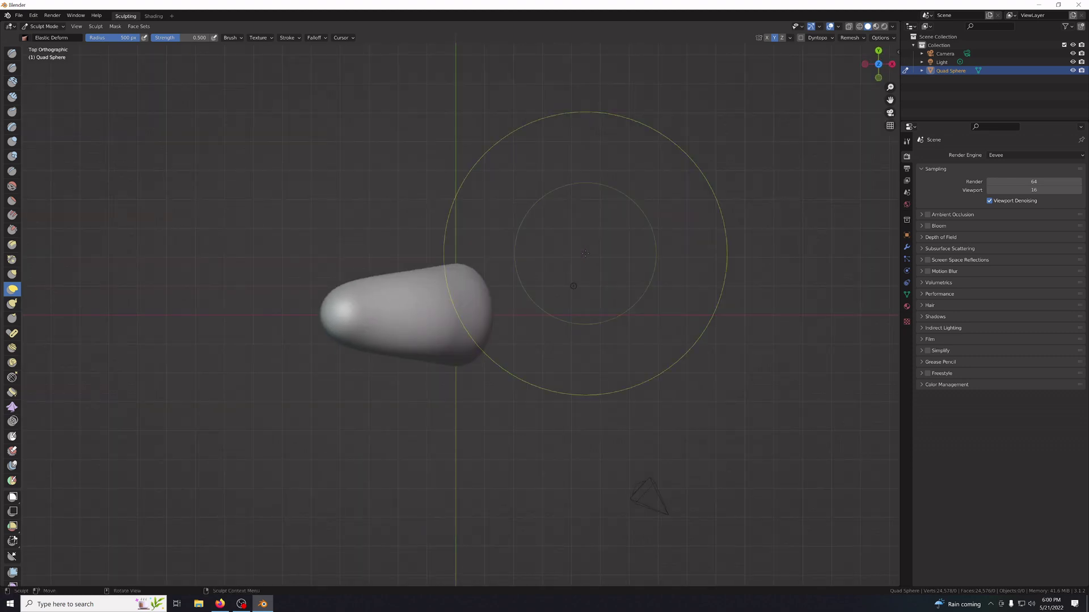
click(12, 274)
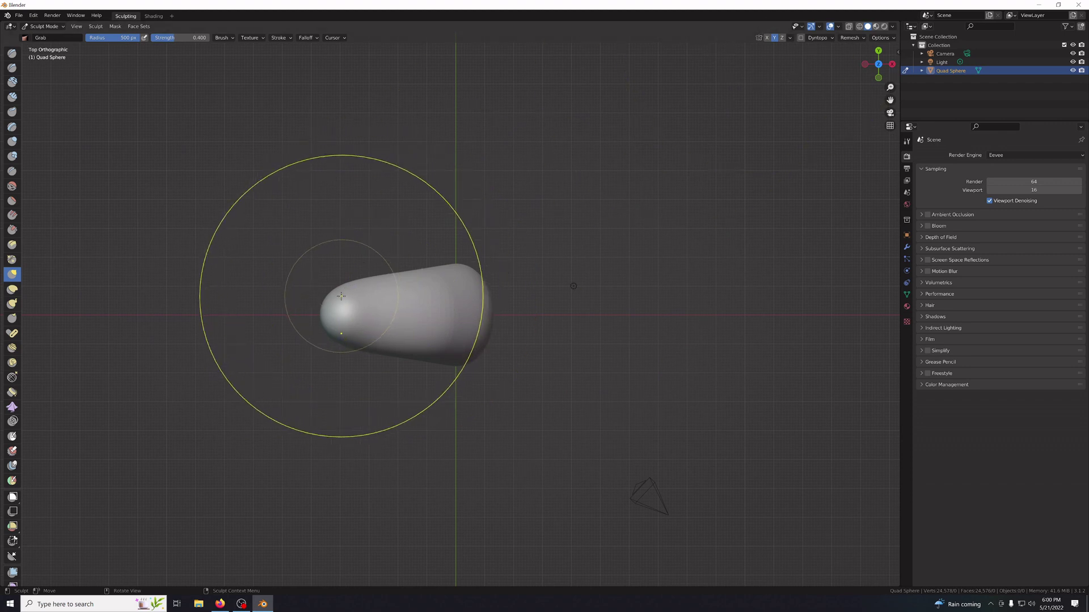
mouse_move(330, 304)
mouse_down()
mouse_move(286, 304)
mouse_move(292, 316)
mouse_up()
Examine the profile and width of the widened form from tilted, front and side views.
mouse_move(351, 253)
middle_down()
mouse_move(375, 253)
mouse_move(351, 252)
middle_up()
key(KP_5)
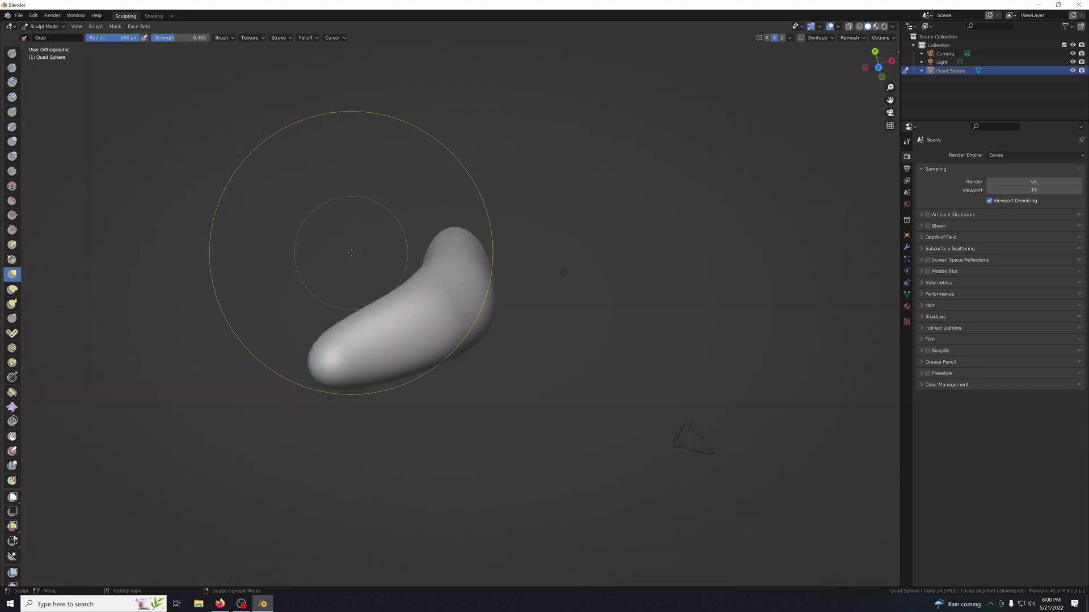
key(KP_1)
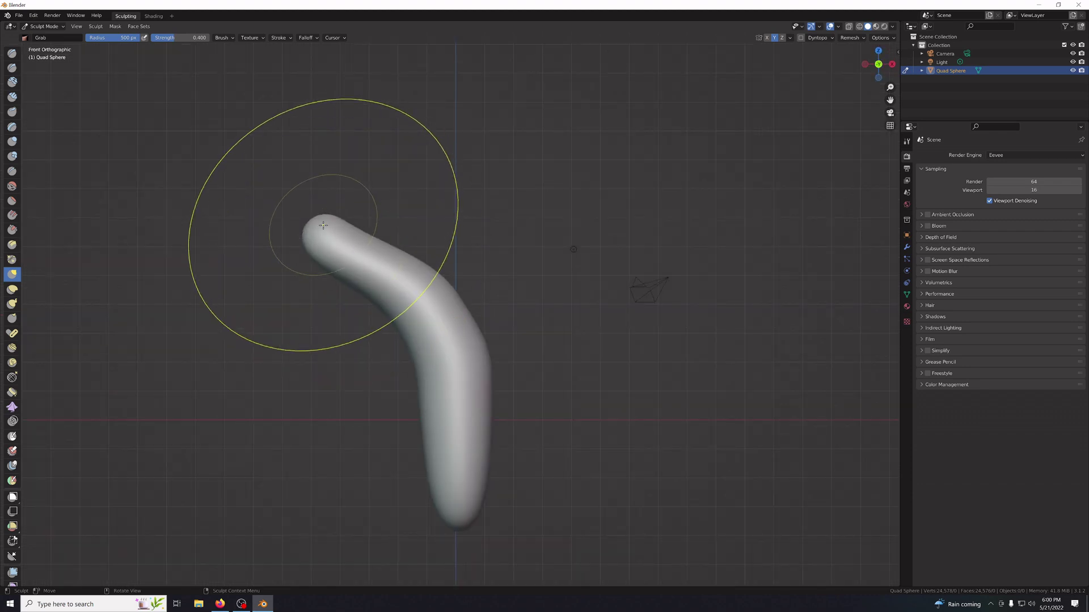
middle_drag(316, 226, 549, 226)
key(KP_4)
key(KP_4)
key(KP_4)
key(KP_4)
key(KP_4)
key(KP_4)
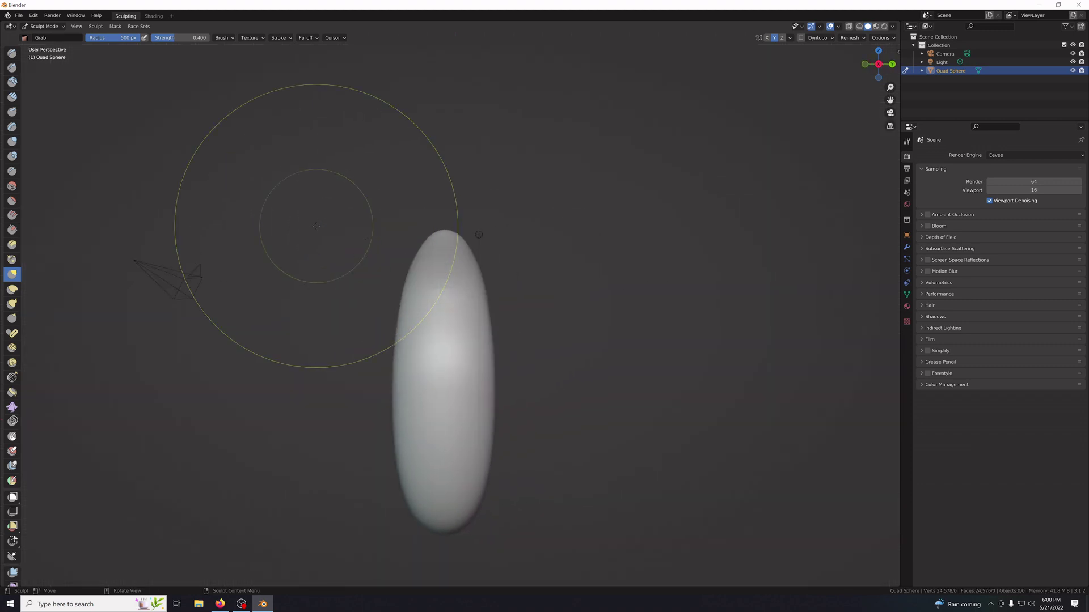
Create a new brush texture for the Grab brush and set its type to Wood.
click(906, 323)
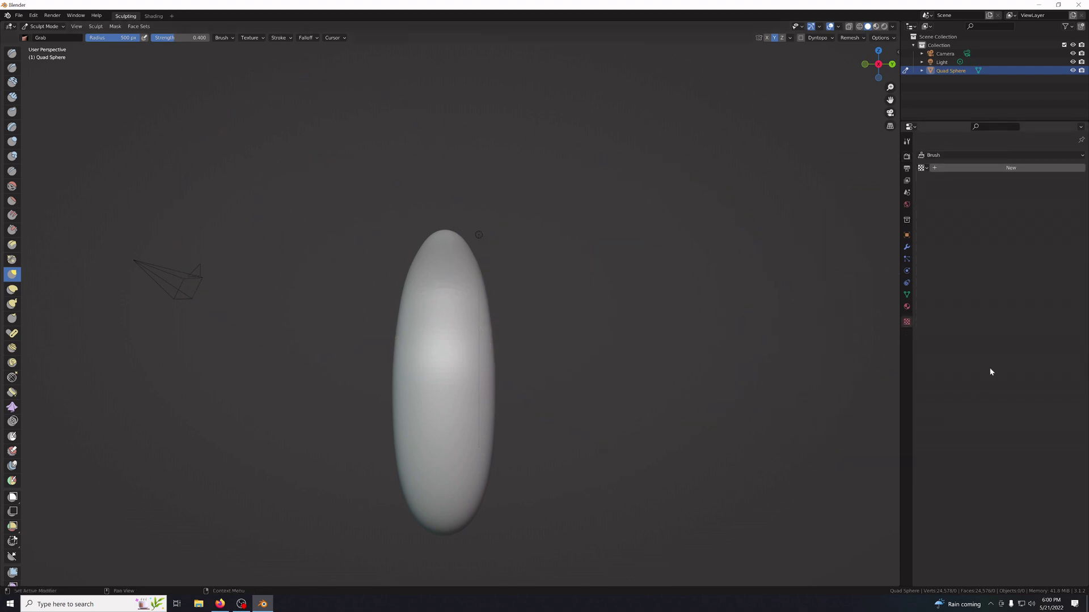
click(936, 169)
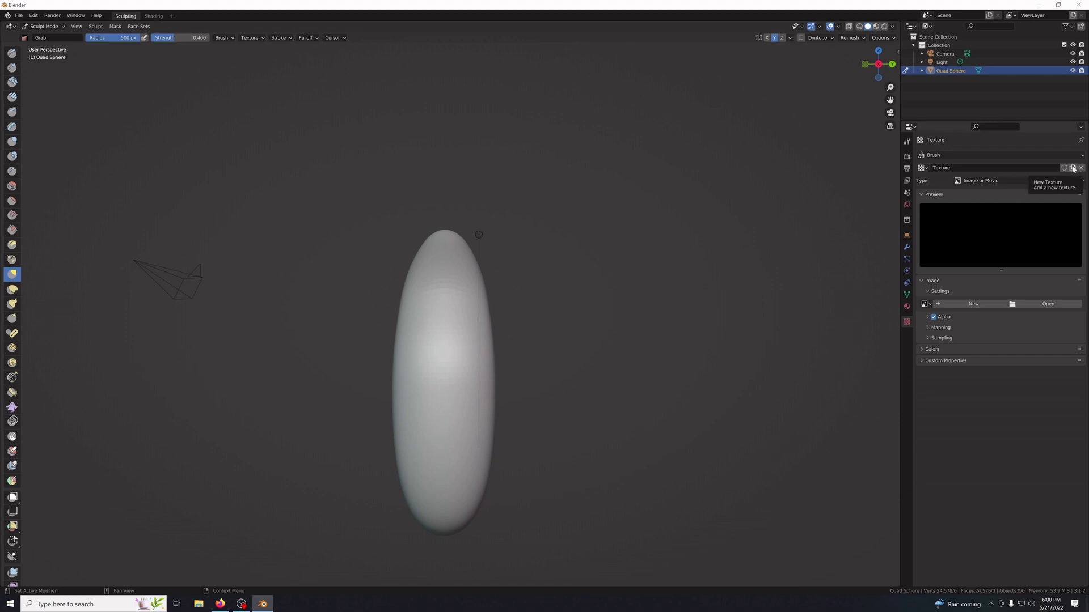
click(977, 180)
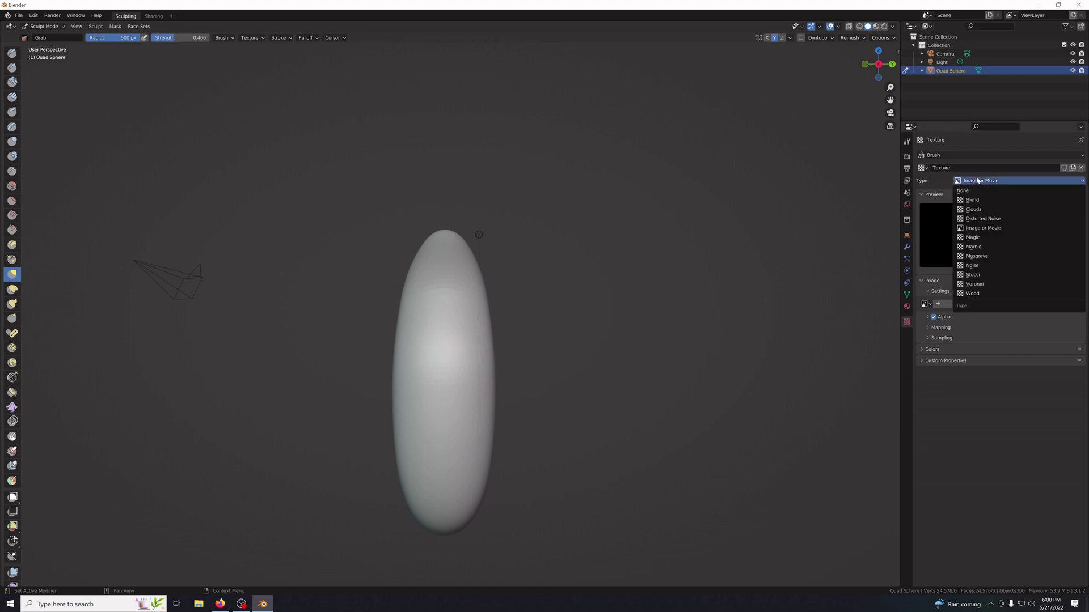
click(981, 293)
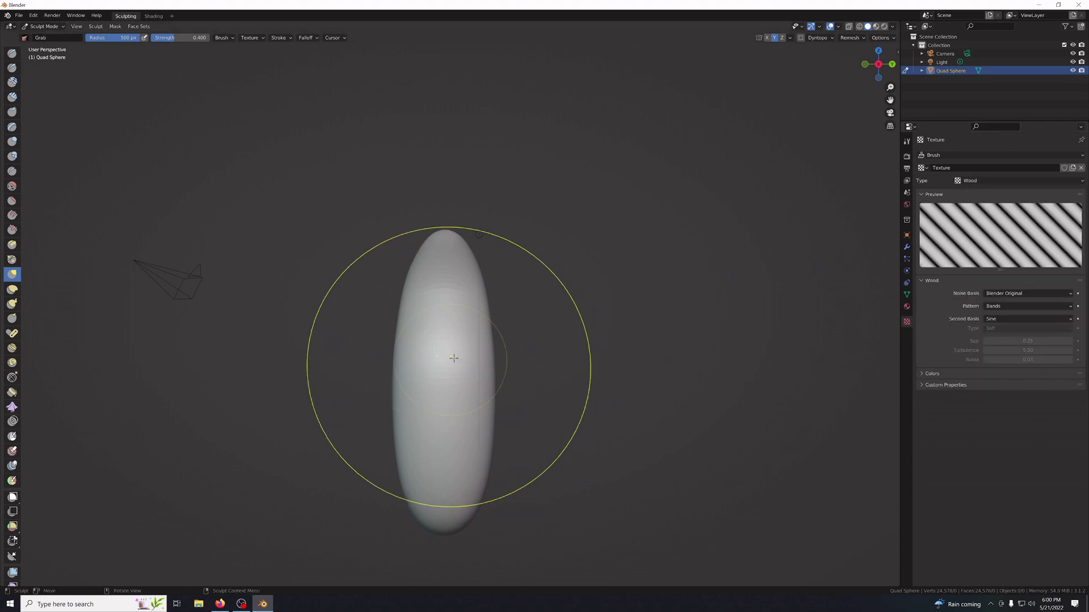
Switch to the Draw brush, add a new brush texture to it and set the texture type to Wood.
click(11, 53)
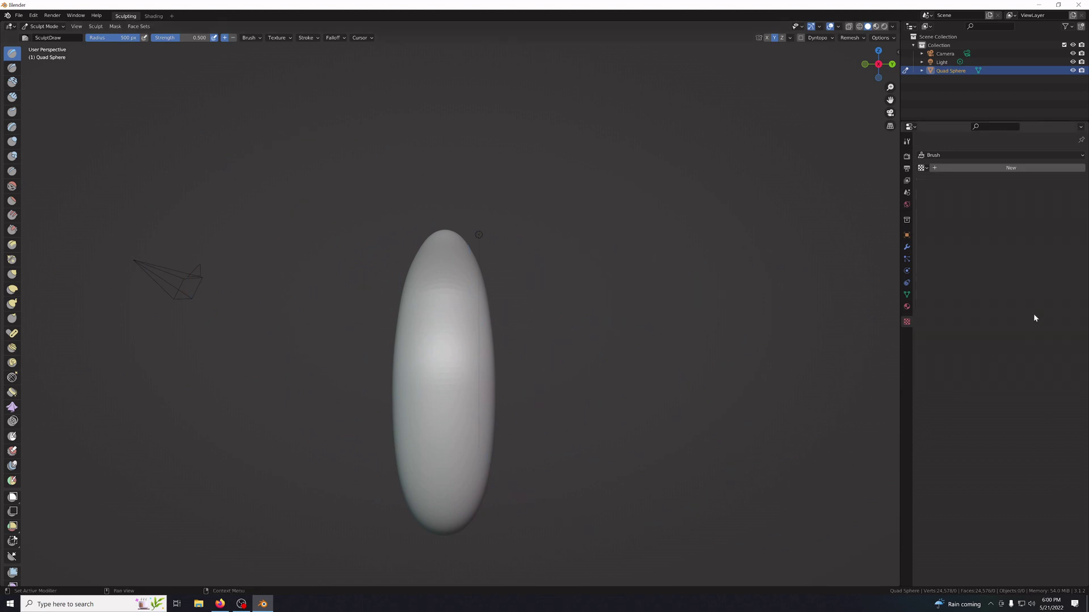
click(932, 169)
click(1001, 181)
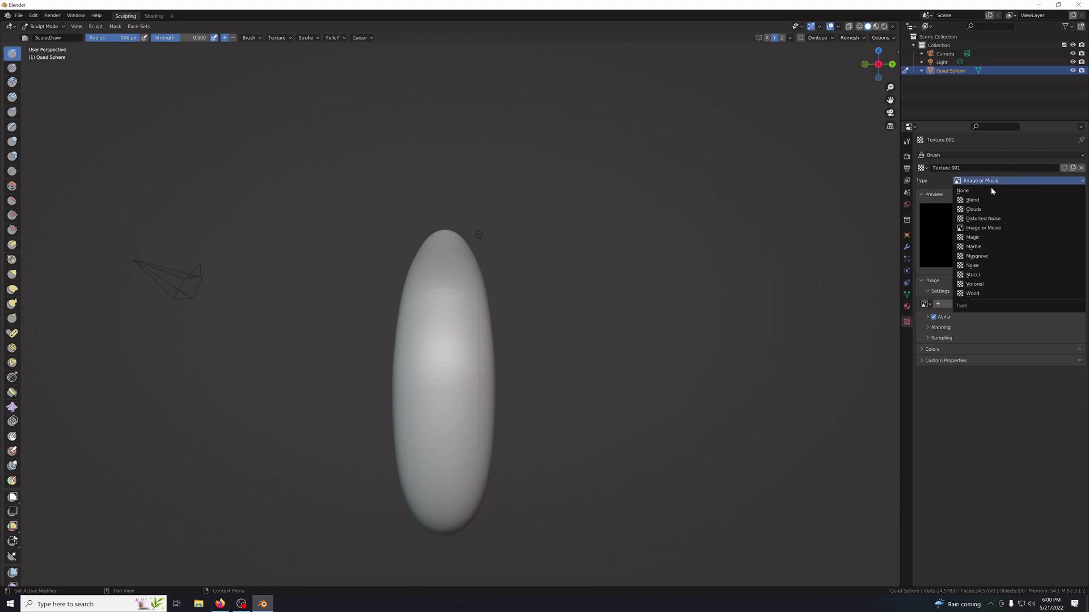
click(1001, 292)
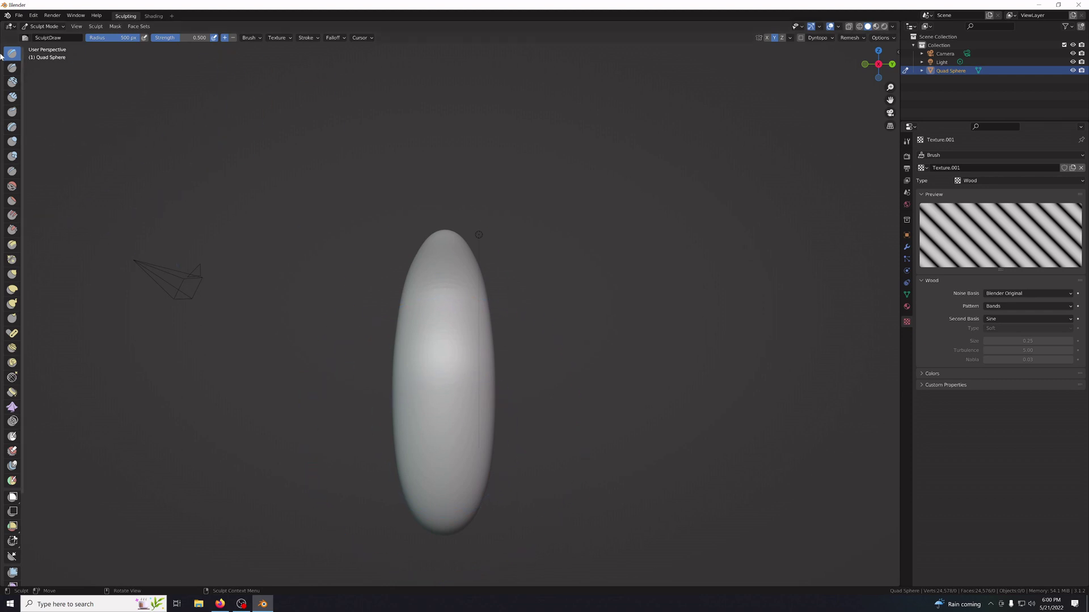
Try the Wood-textured Draw brush at a 500 px radius on the form, inspect the relief and undo the strokes.
click(467, 443)
click(467, 335)
mouse_move(639, 452)
middle_down()
mouse_move(735, 436)
mouse_move(619, 445)
middle_up()
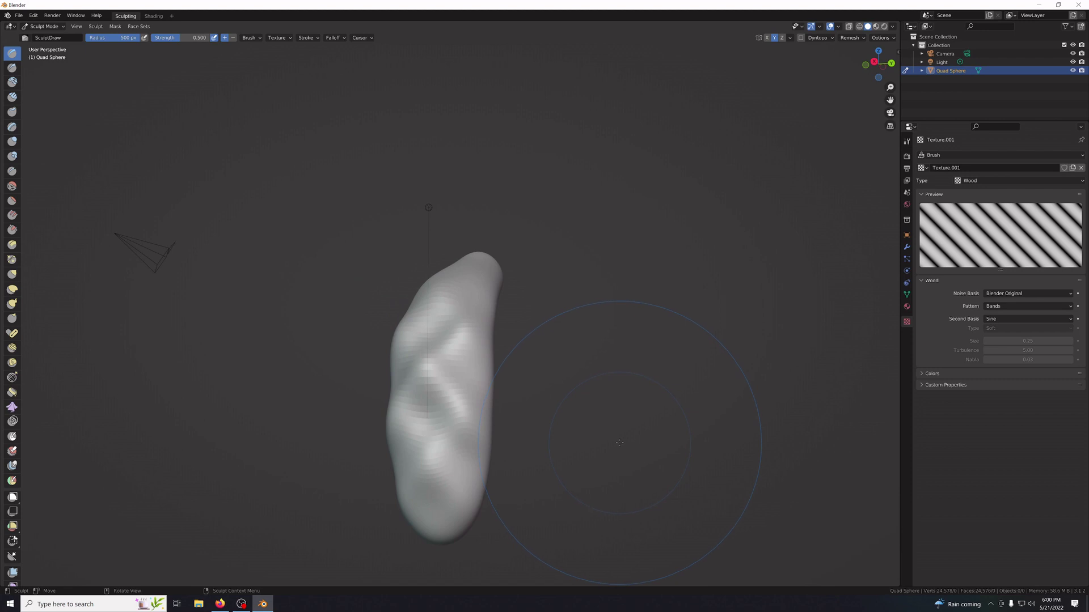
mouse_move(605, 457)
middle_down()
mouse_move(624, 444)
mouse_move(669, 451)
mouse_move(631, 444)
middle_up()
key(ctrl+z)
key(ctrl+z)
key(ctrl+z)
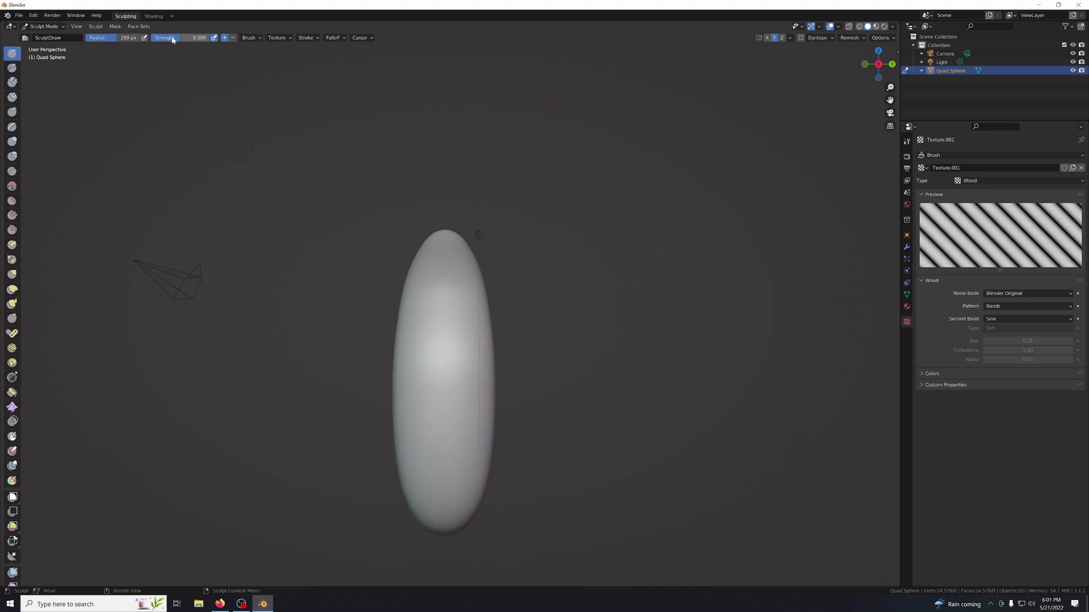
Set the Draw brush strength to 1.000, test the banded Wood texture on the form's lower half and undo the test.
drag(173, 40, 211, 39)
drag(437, 457, 445, 386)
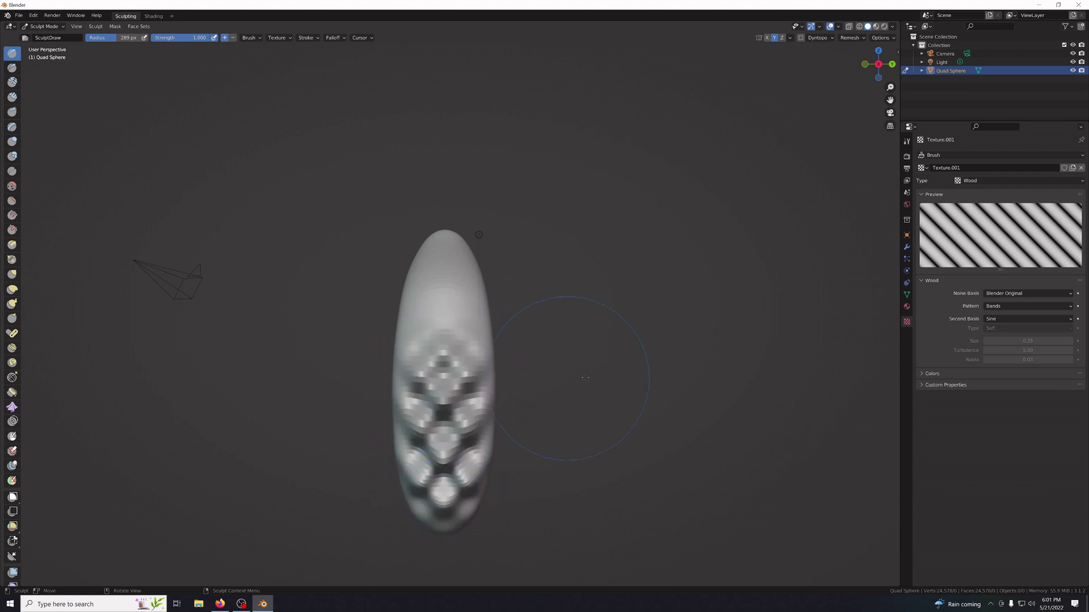
key(ctrl+z)
key(ctrl+z)
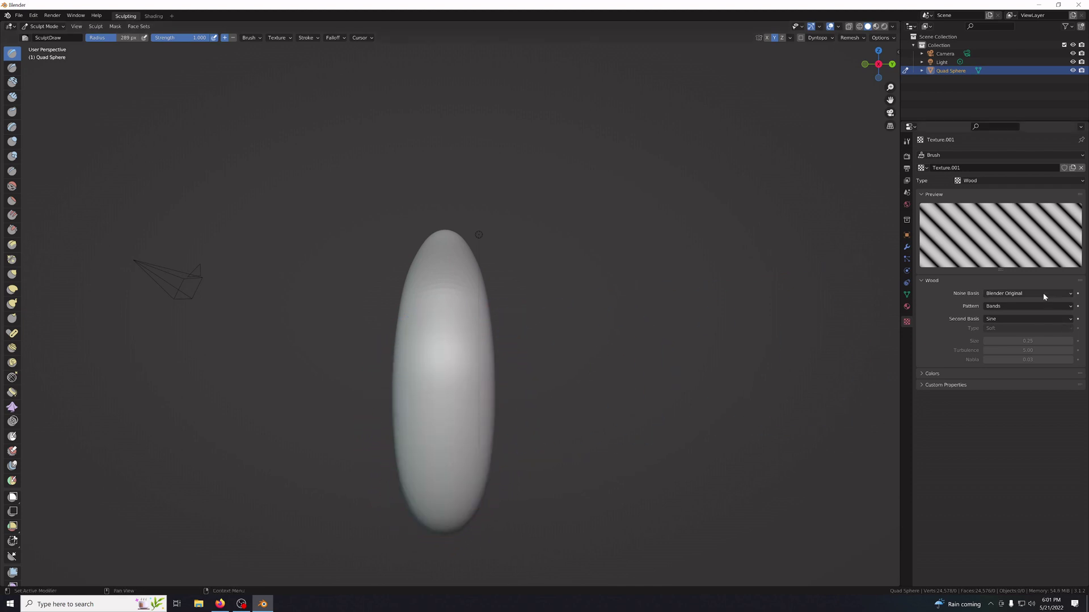
Set the Wood texture's pattern to Rings, try it along the form's length with the Draw brush and undo the stroke.
click(998, 307)
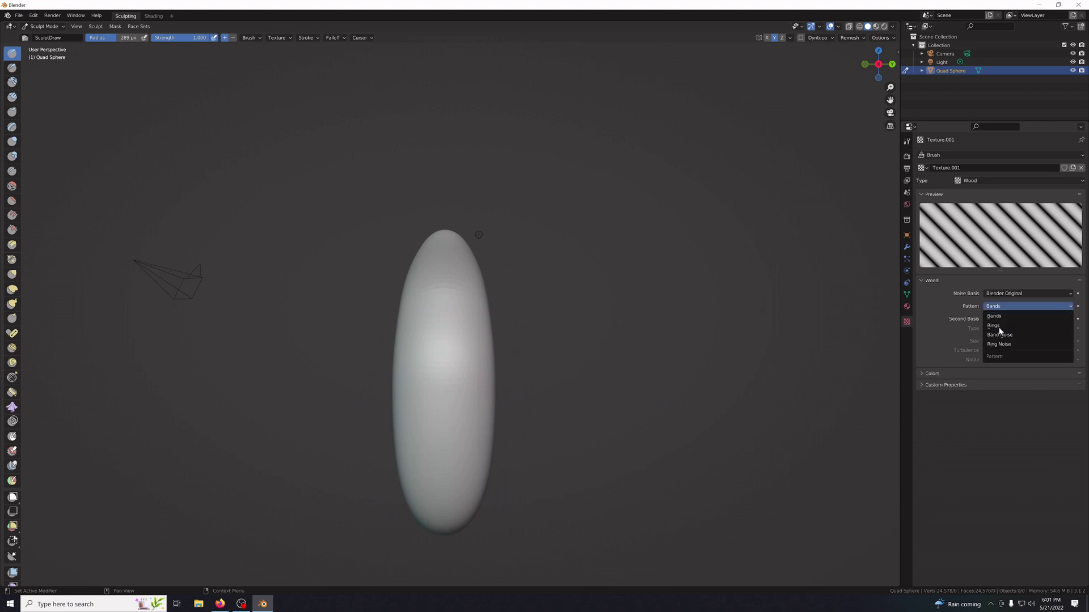
click(999, 327)
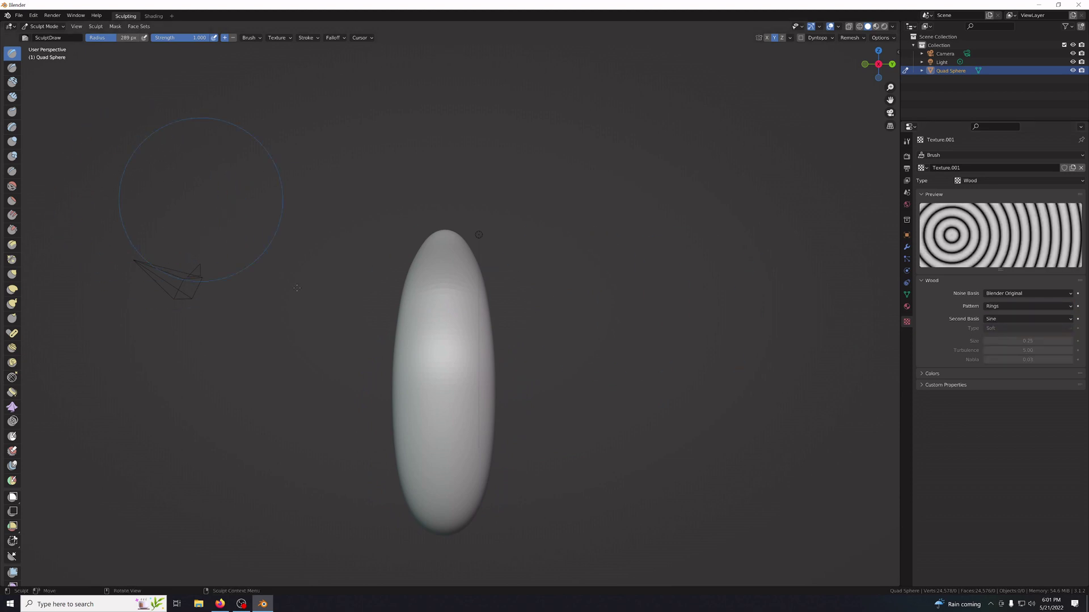
drag(442, 457, 445, 258)
key(ctrl+z)
key(ctrl+z)
key(ctrl+z)
Keep the texture's second basis at Sine, try Draw Sharp strokes along the form's middle and undo them.
click(1001, 316)
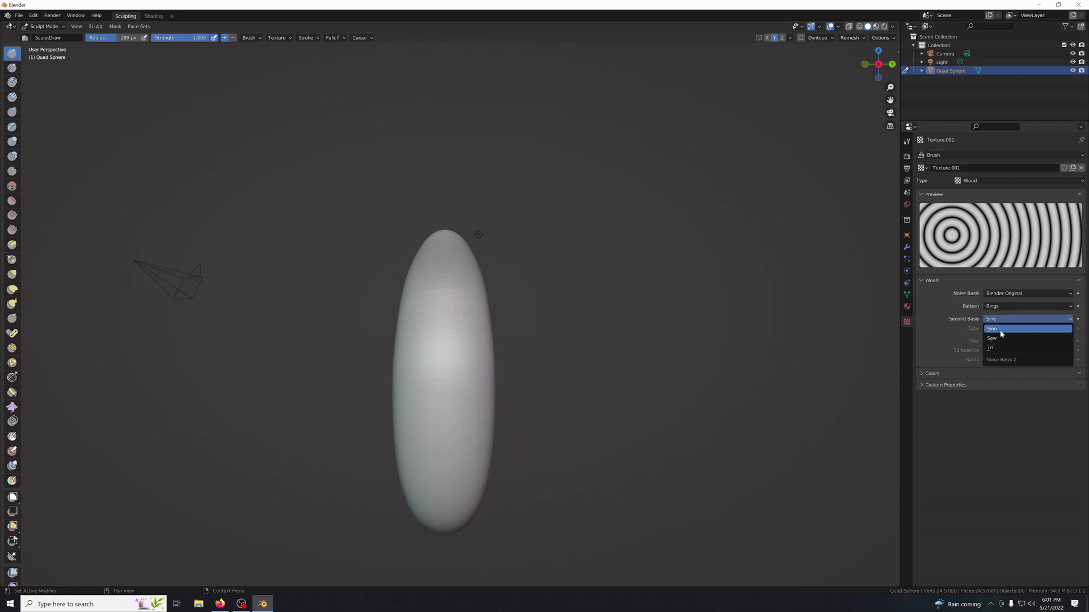
click(1000, 332)
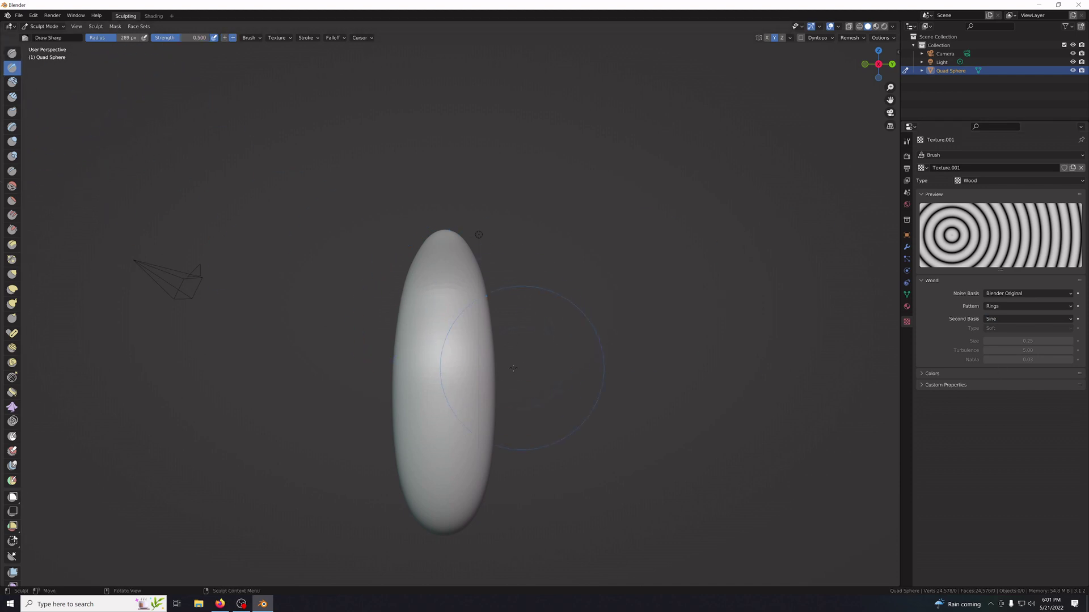
mouse_move(447, 385)
mouse_down()
mouse_move(438, 300)
mouse_move(435, 384)
mouse_up()
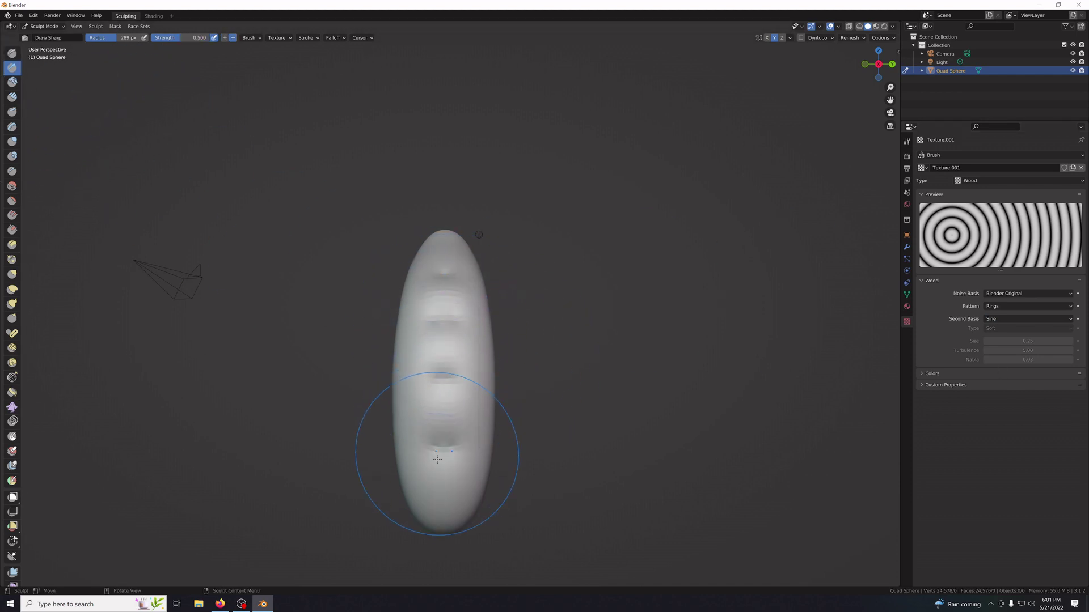
drag(441, 480, 445, 255)
mouse_move(599, 444)
middle_down()
mouse_move(554, 419)
mouse_move(579, 417)
middle_up()
key(ctrl+z)
key(ctrl+z)
Examine the smooth form from the top and front orthographic views and orbit around it back to the side view.
key(KP_7)
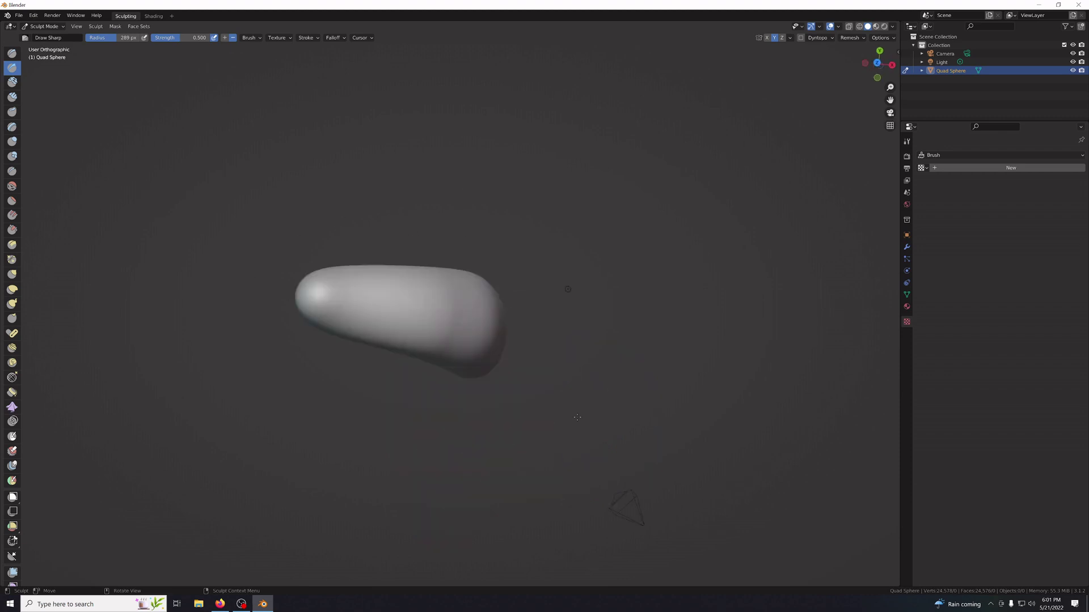
key(KP_4)
key(KP_7)
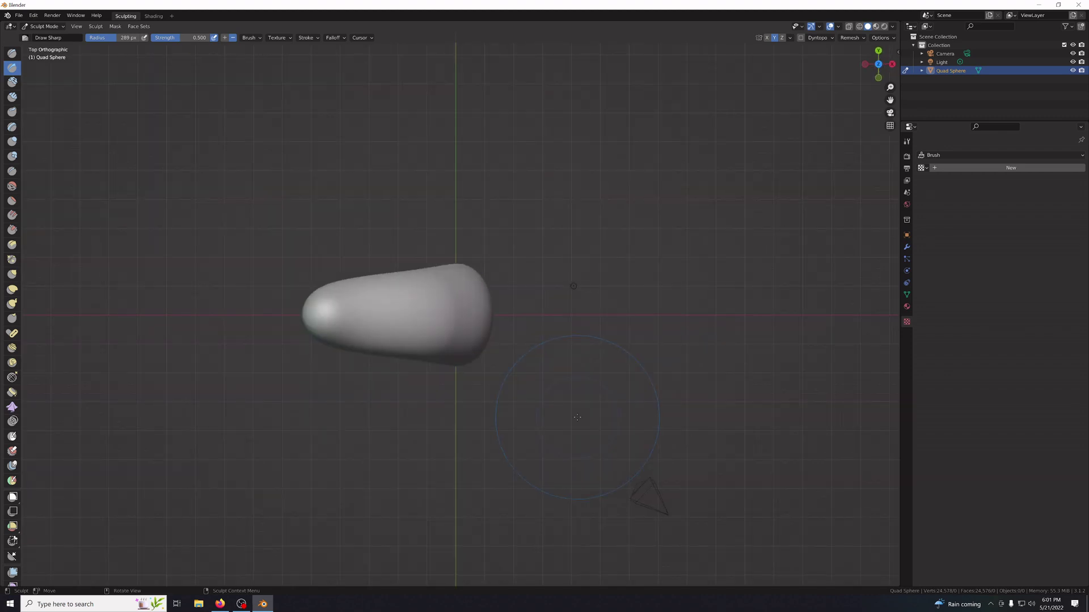
key(KP_8)
key(KP_2)
key(KP_1)
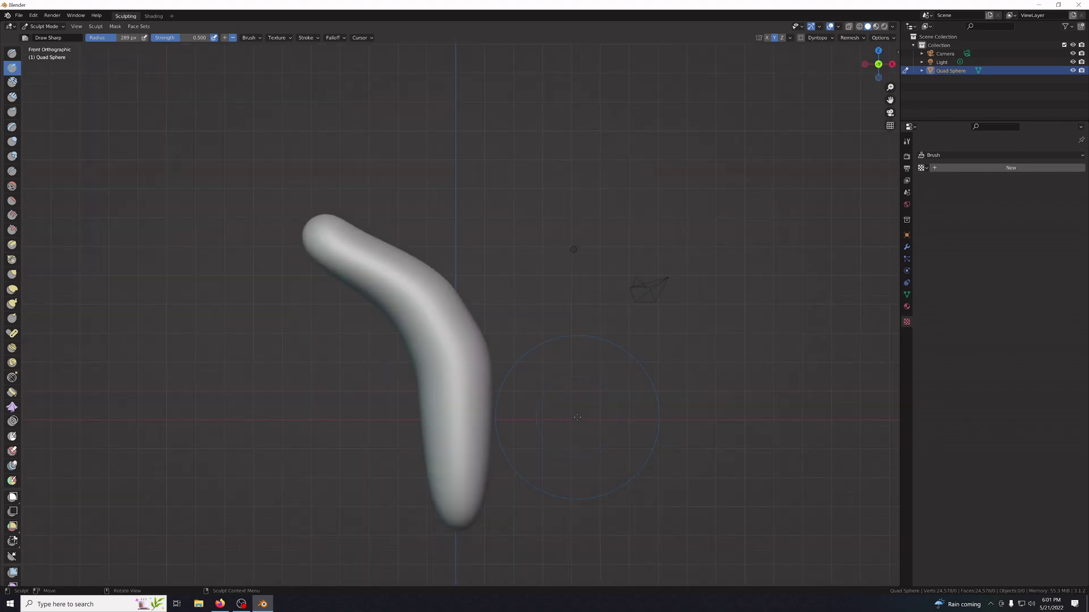
key(KP_4)
key(KP_4)
key(KP_4)
key(KP_4)
key(KP_4)
key(KP_4)
key(KP_4)
key(KP_4)
key(KP_4)
key(KP_4)
key(KP_4)
key(KP_4)
key(KP_4)
key(KP_4)
key(KP_4)
key(KP_4)
key(KP_4)
key(KP_4)
key(KP_4)
key(KP_4)
key(KP_4)
key(KP_4)
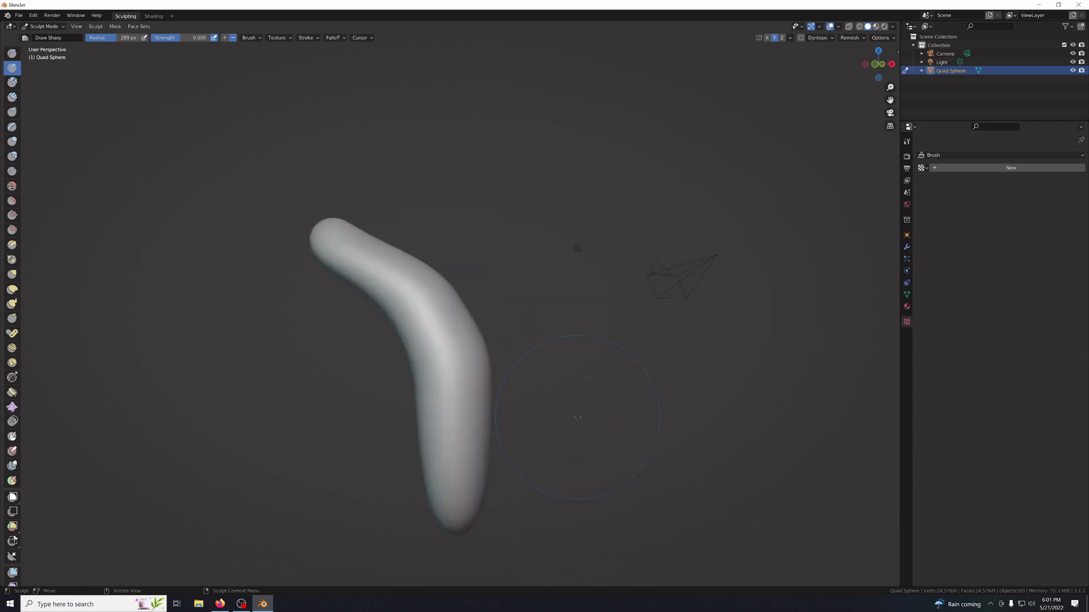
key(KP_6)
key(KP_6)
key(KP_6)
key(KP_6)
key(KP_6)
key(KP_6)
key(KP_6)
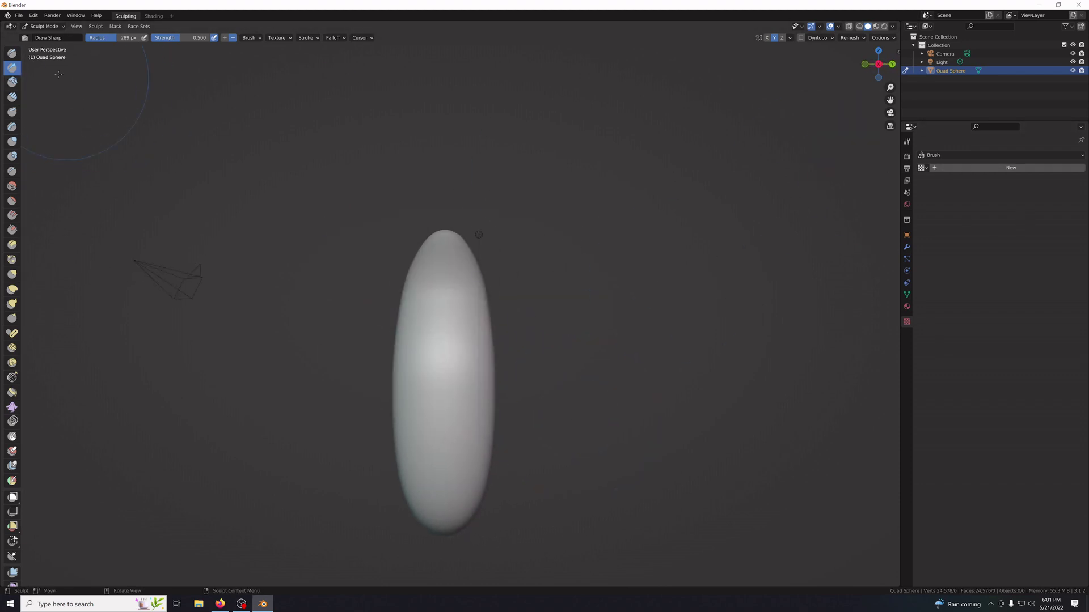
Assign Texture.001 to the Draw Sharp brush, test its ring pattern on the form's middle and undo the strokes.
click(923, 168)
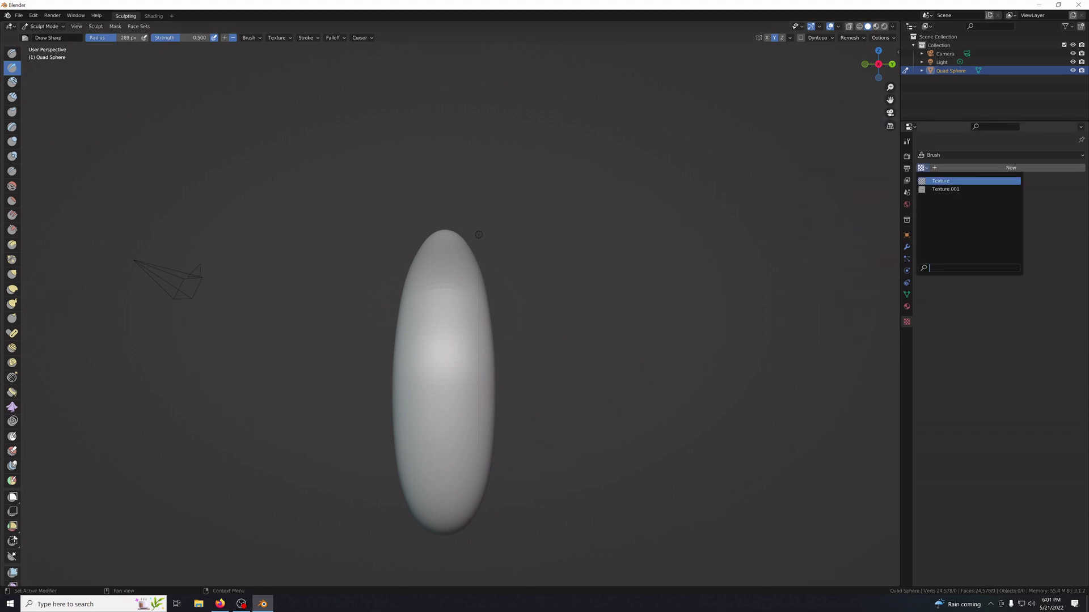
click(955, 189)
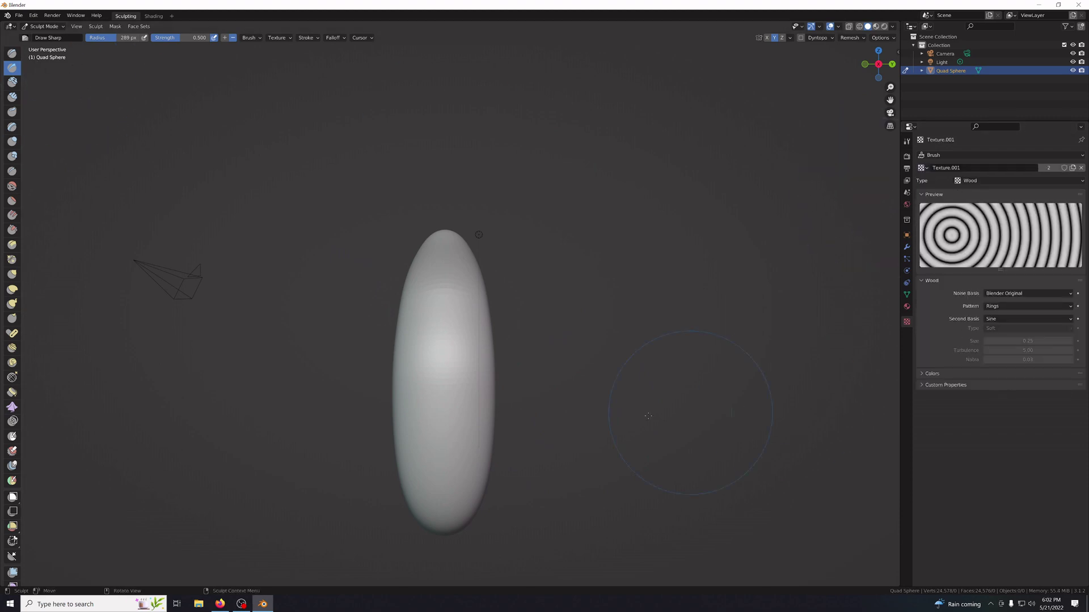
click(442, 417)
click(443, 349)
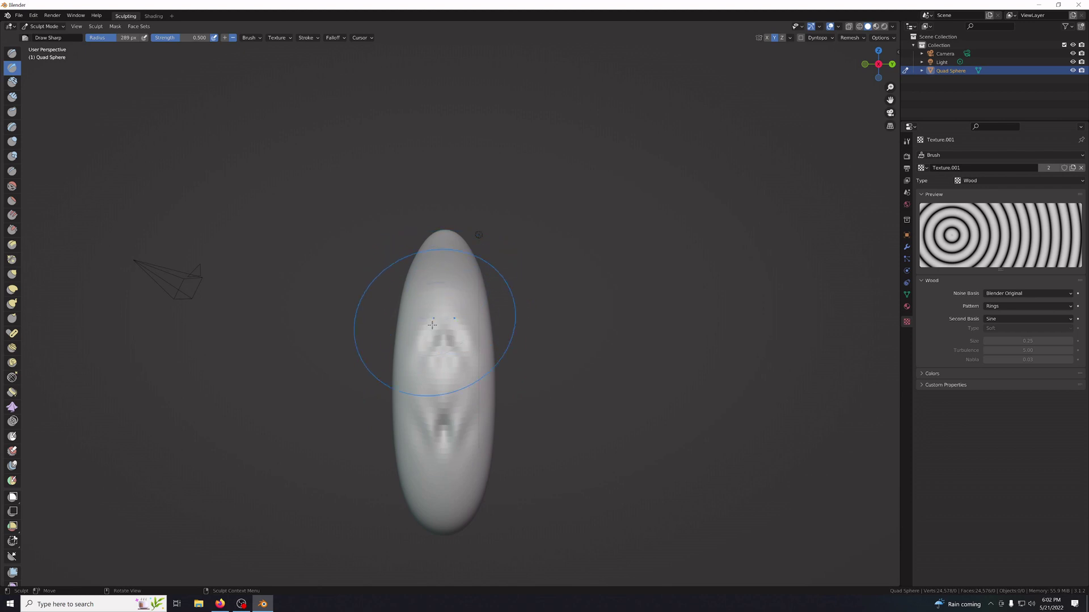
key(ctrl+z)
key(ctrl+z)
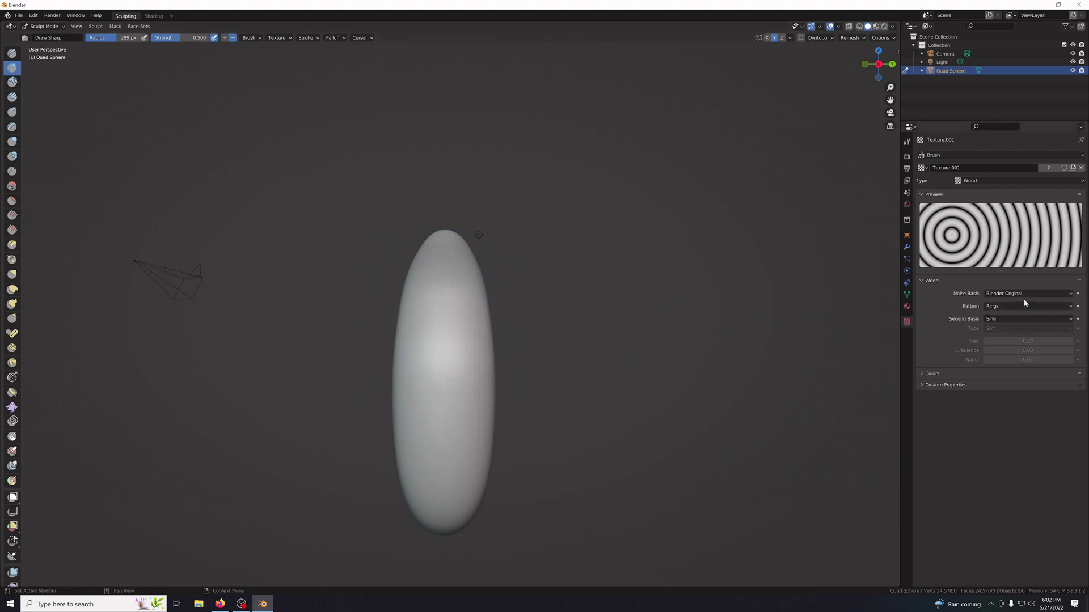
Expand the texture's Colors and Custom Properties settings and enlarge its preview, then test the rings on the form and undo.
click(1015, 293)
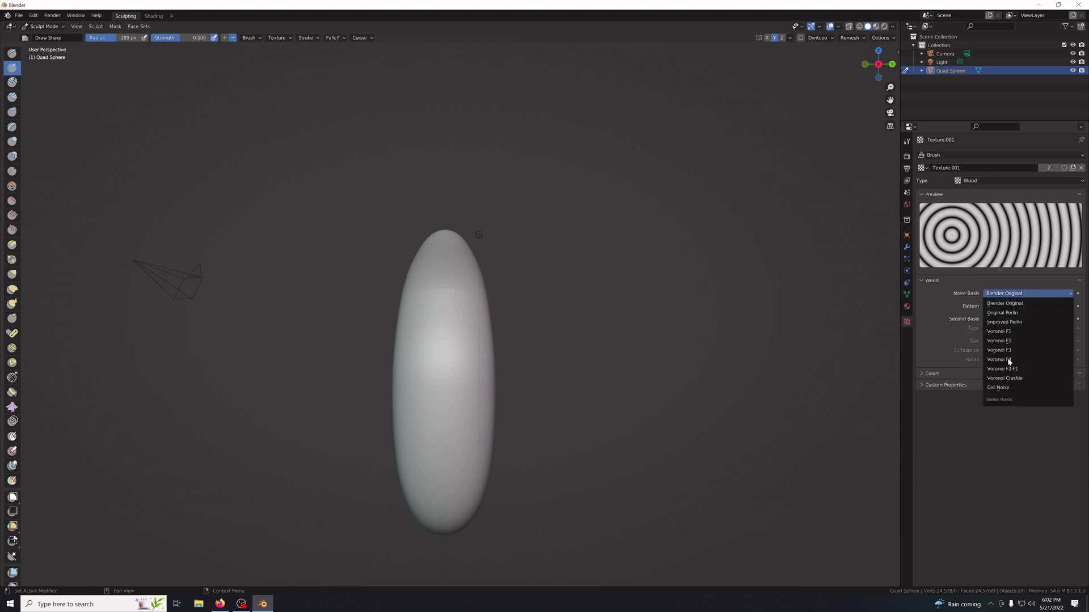
click(944, 373)
click(947, 459)
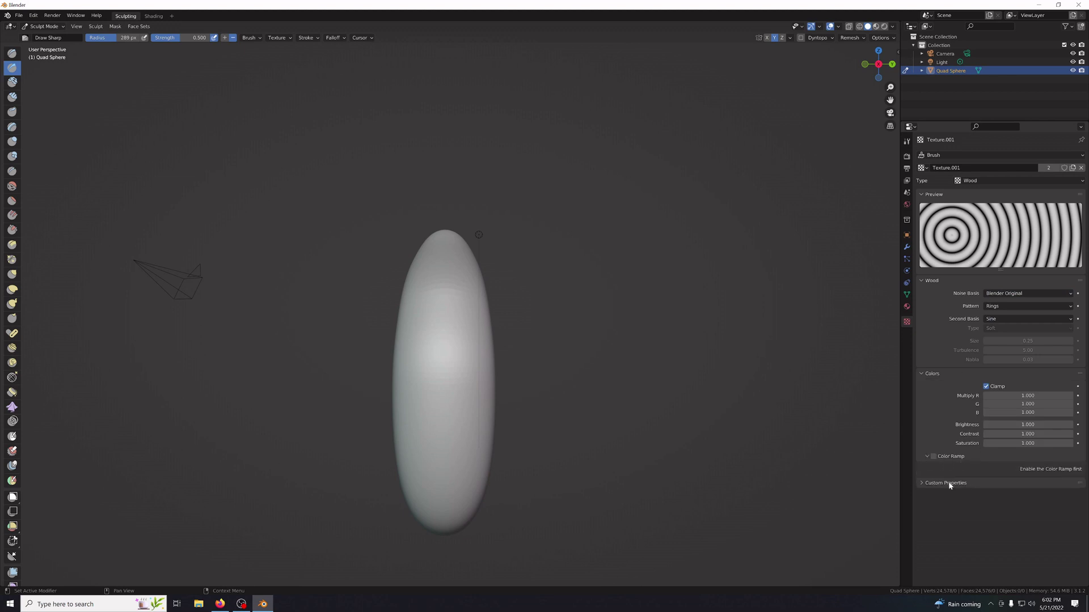
click(947, 482)
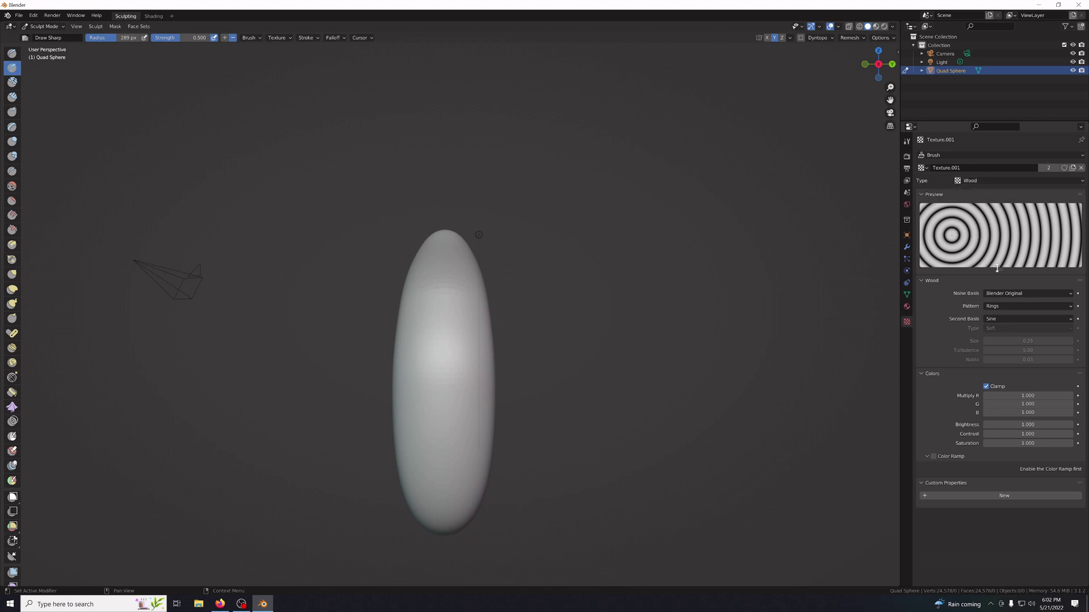
drag(1001, 270, 1001, 344)
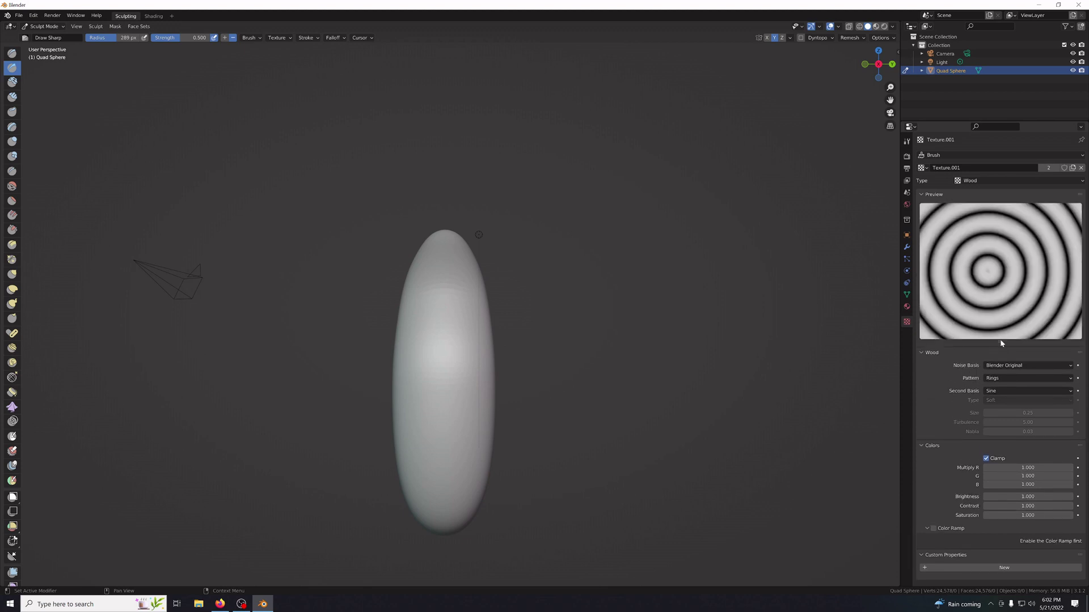
click(447, 373)
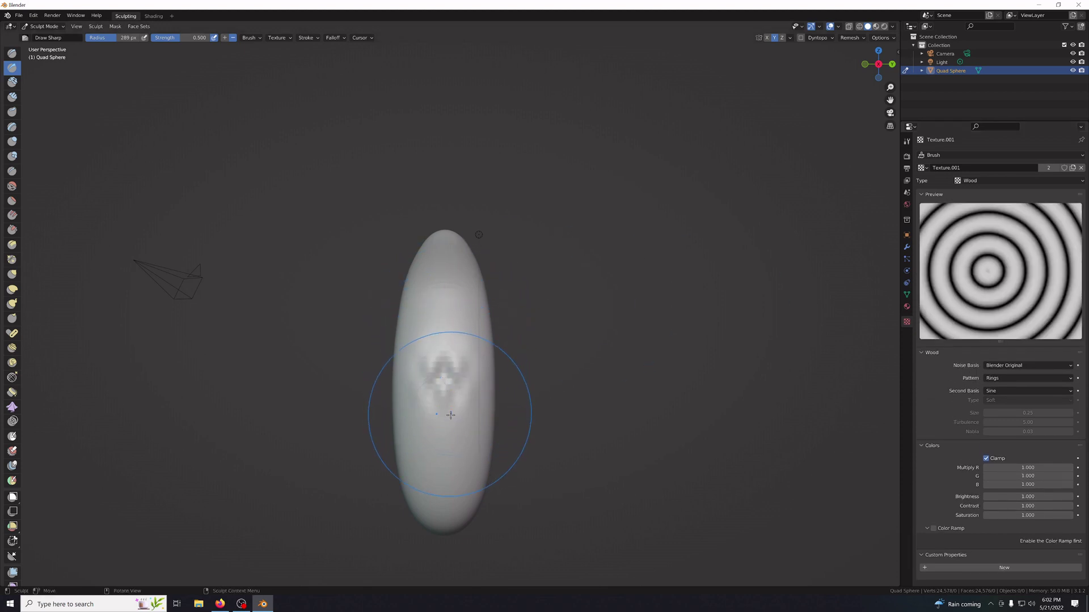
key(ctrl+z)
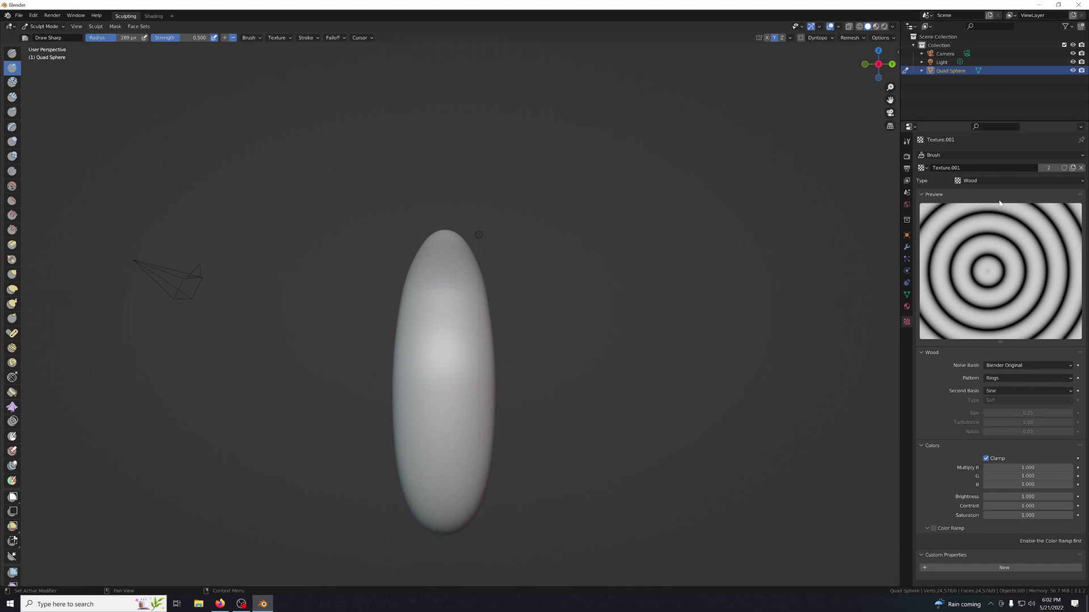
Change the brush texture's type to Marble, test it on the form's lower and middle parts and undo the strokes.
click(990, 180)
click(980, 236)
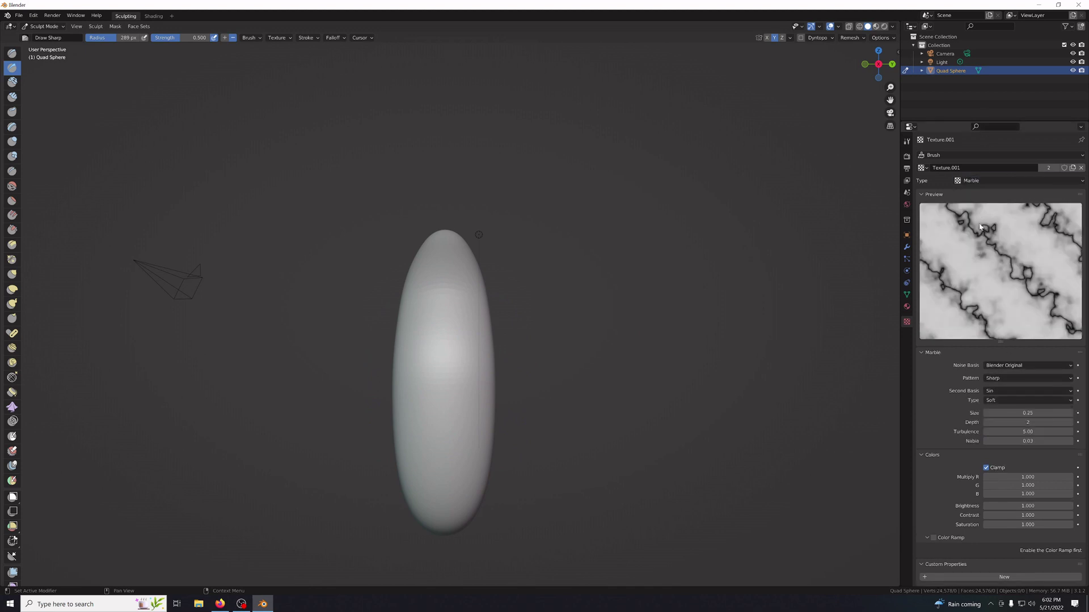
click(445, 462)
click(444, 372)
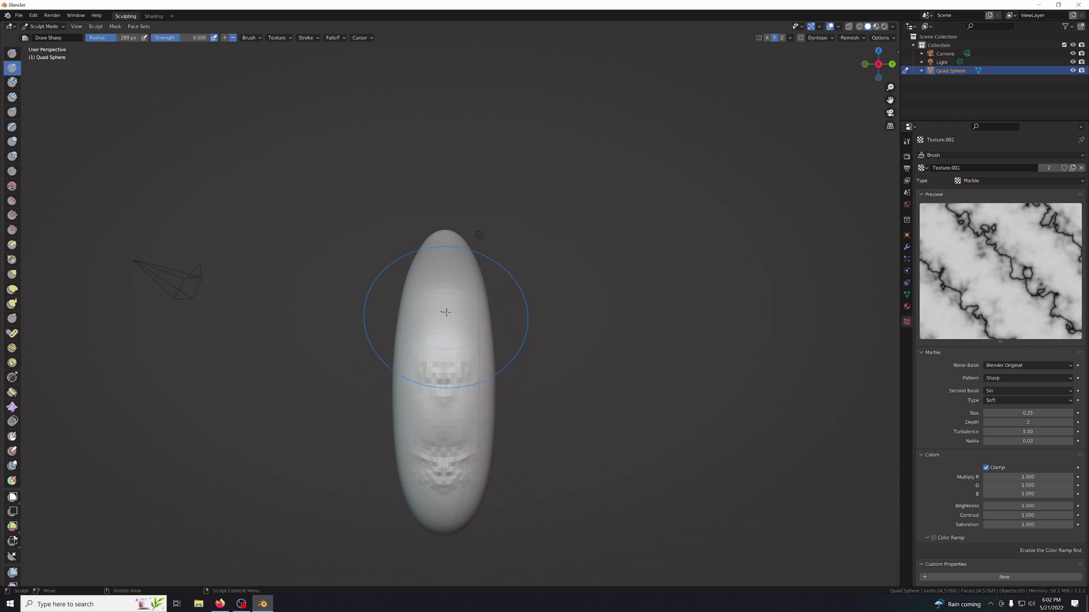
key(ctrl+z)
key(ctrl+z)
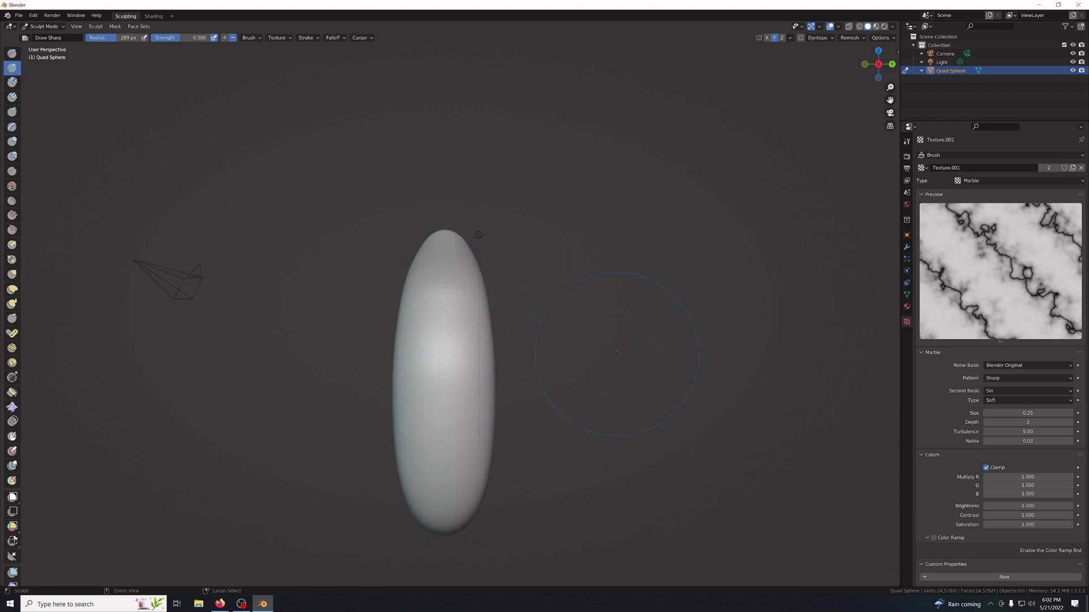
Change the brush texture's type to Magic, test it along the form with Draw Sharp and undo the strokes.
click(967, 183)
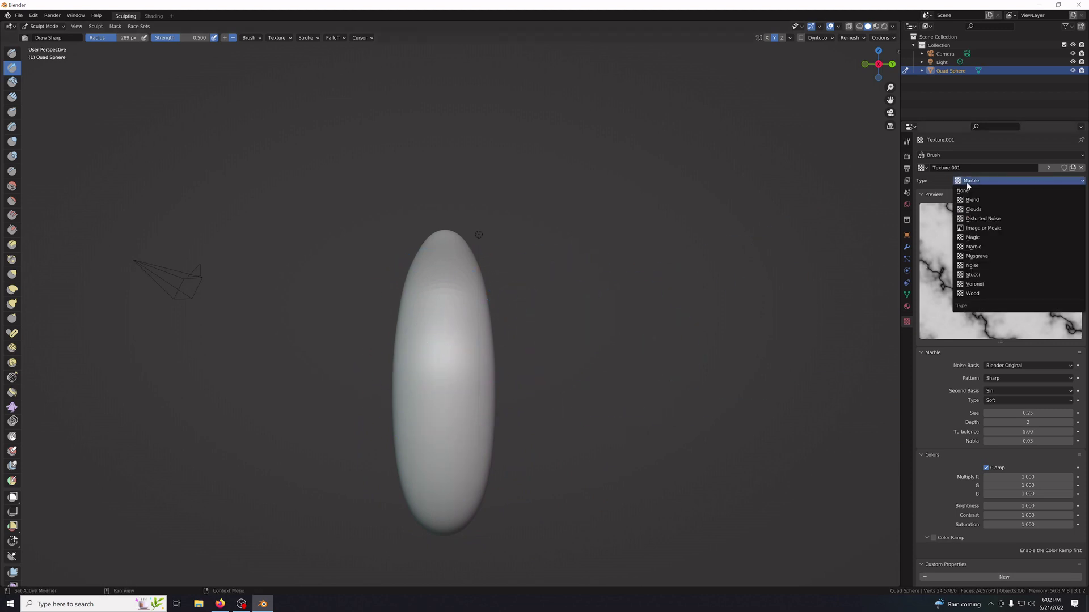
click(983, 238)
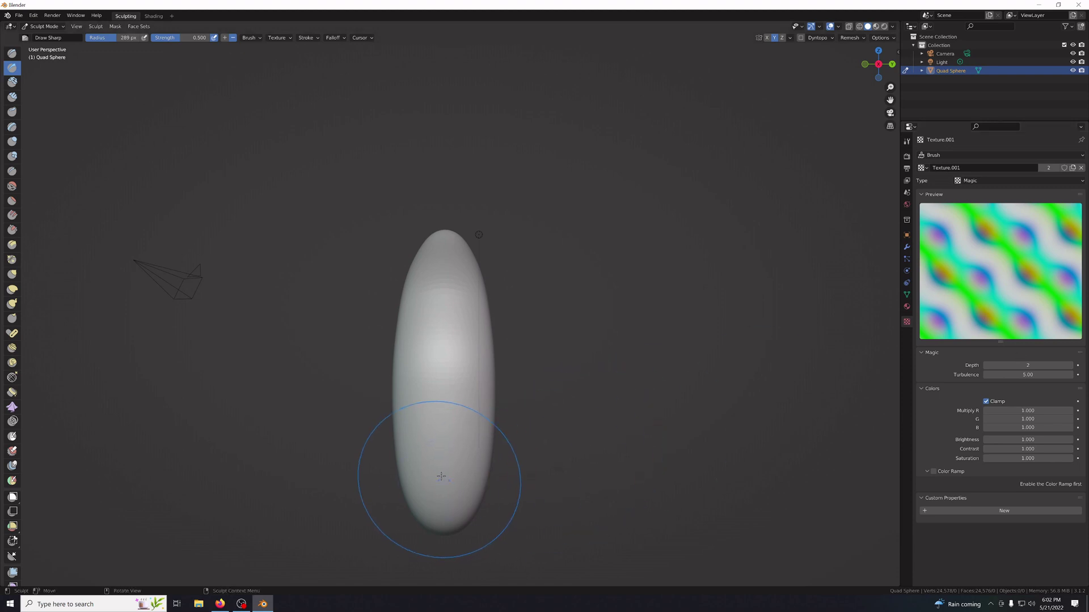
click(441, 457)
click(445, 391)
drag(440, 263, 438, 470)
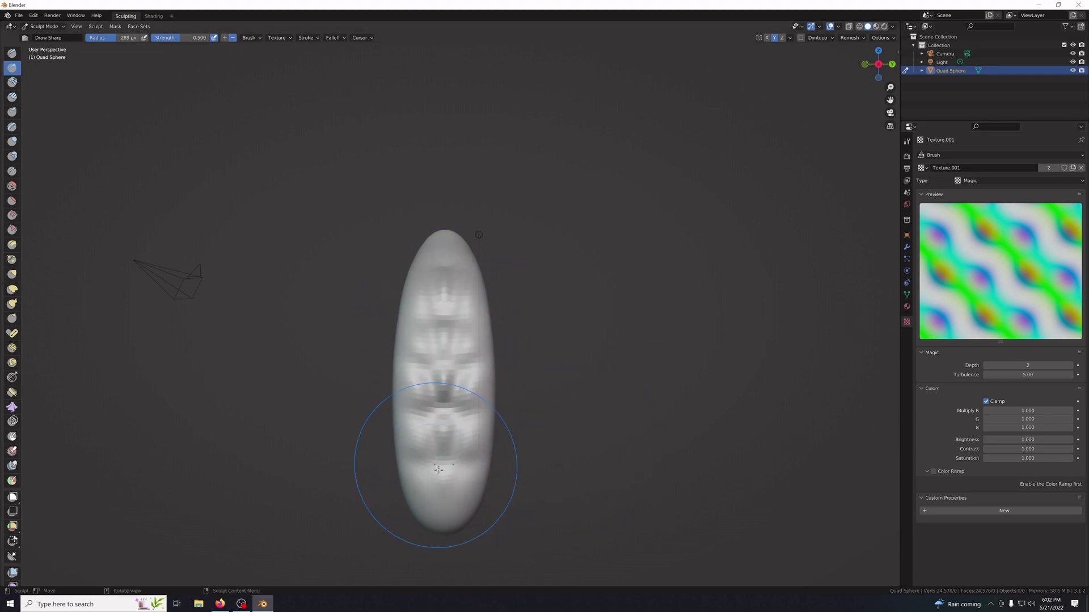
mouse_move(652, 477)
middle_down()
mouse_move(548, 436)
mouse_move(713, 468)
mouse_move(622, 486)
mouse_move(627, 421)
middle_up()
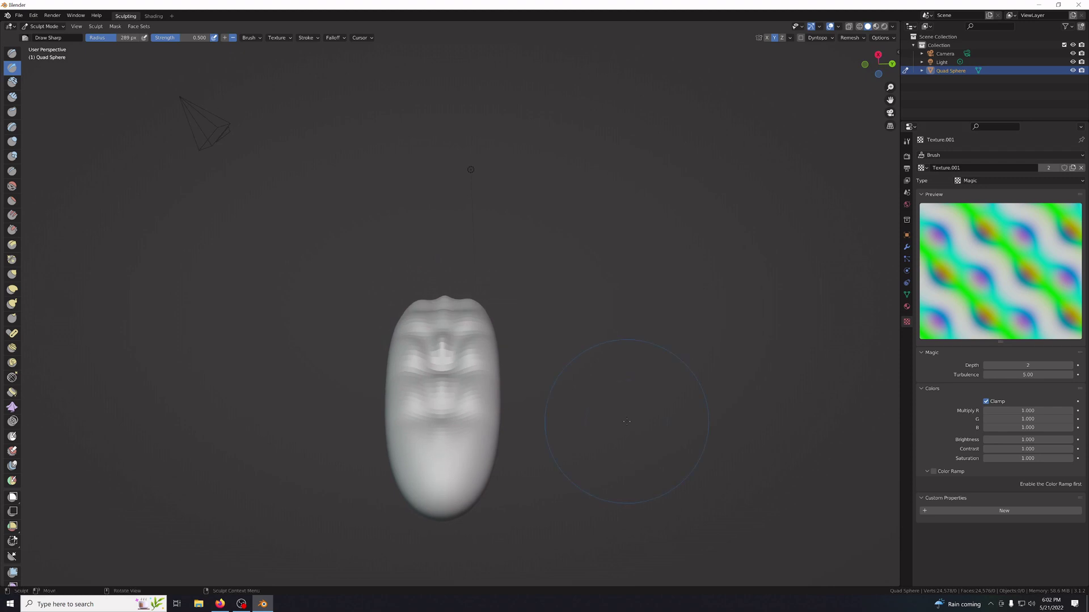
key(ctrl+z)
key(ctrl+z)
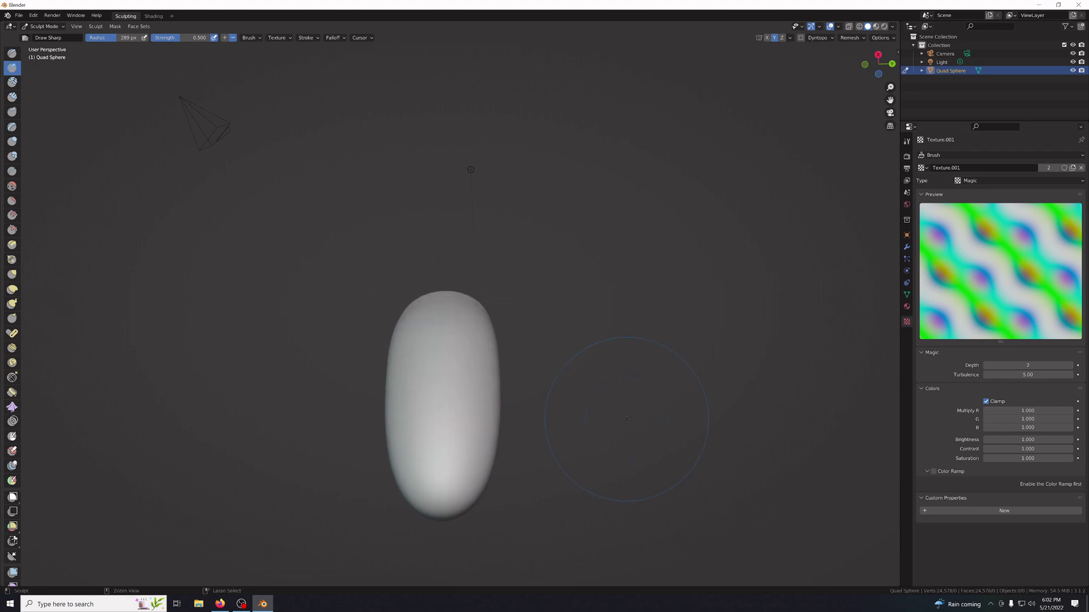
middle_drag(626, 420, 631, 446)
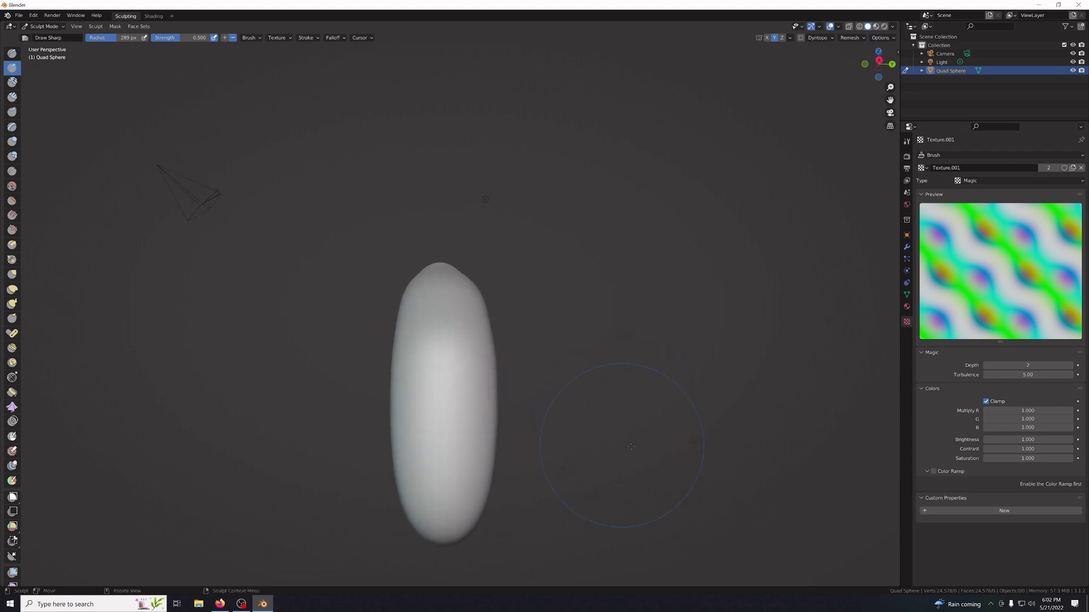
Lower the Draw Sharp strength to 0.222, test the Magic pattern along the form's length and undo the strokes.
key(KP_7)
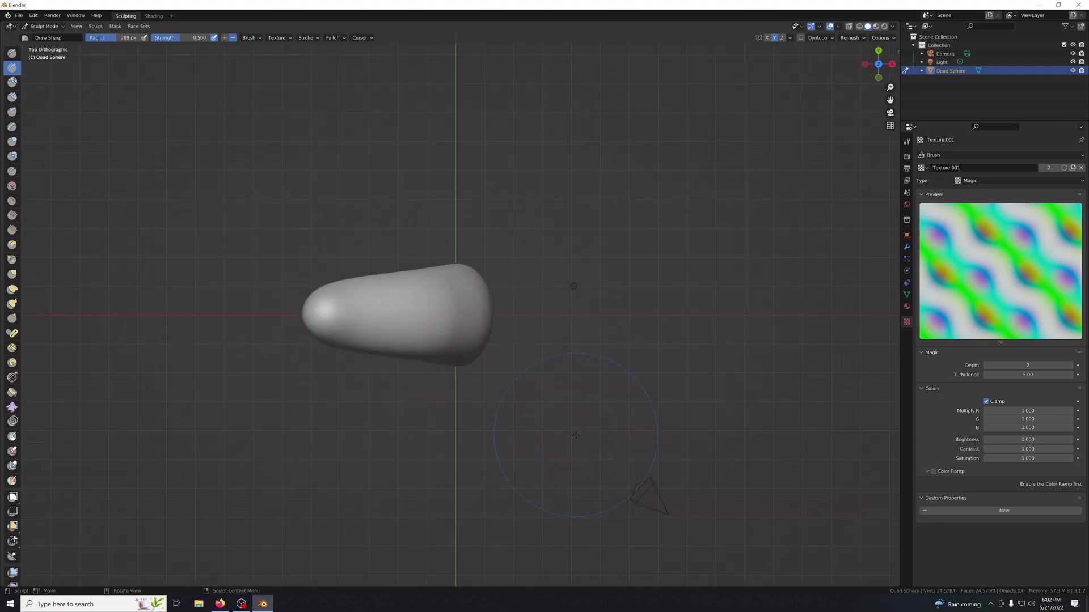
key(ctrl+KP_7)
mouse_move(576, 435)
middle_down()
mouse_move(576, 493)
mouse_move(576, 435)
middle_up()
key(KP_1)
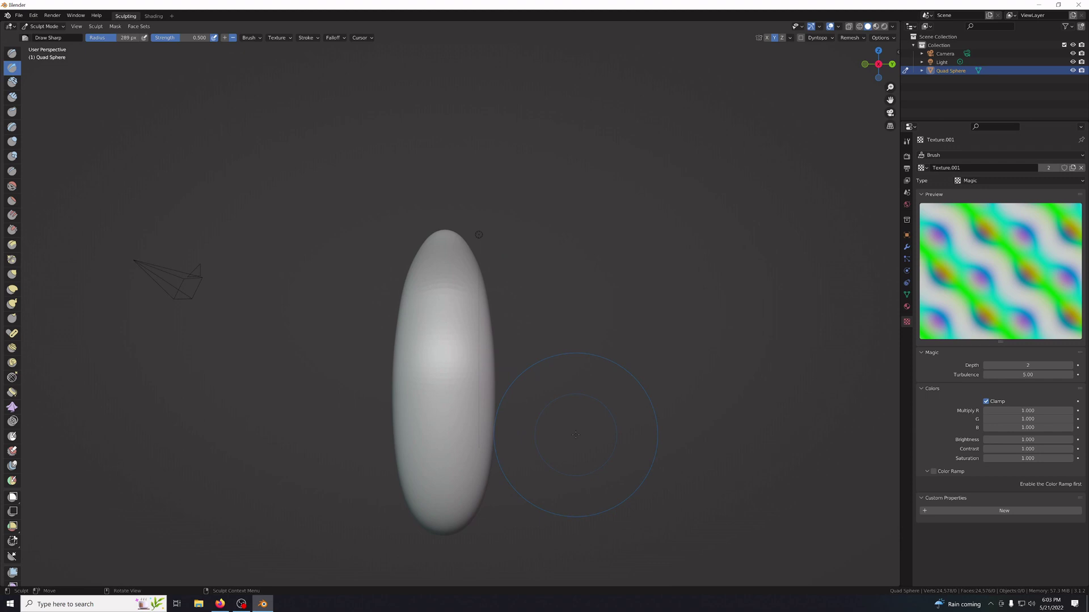
drag(201, 37, 192, 37)
drag(529, 510, 432, 488)
mouse_move(434, 289)
mouse_down()
mouse_move(445, 288)
mouse_move(445, 255)
mouse_move(445, 484)
mouse_move(464, 265)
mouse_move(445, 442)
mouse_up()
drag(474, 260, 444, 325)
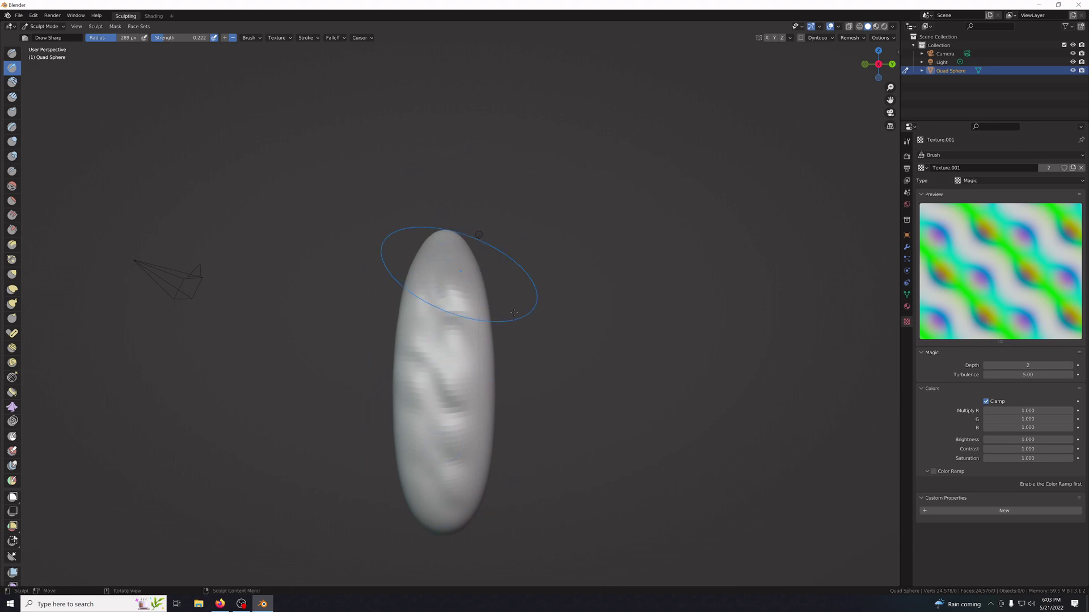
middle_drag(467, 272, 624, 462)
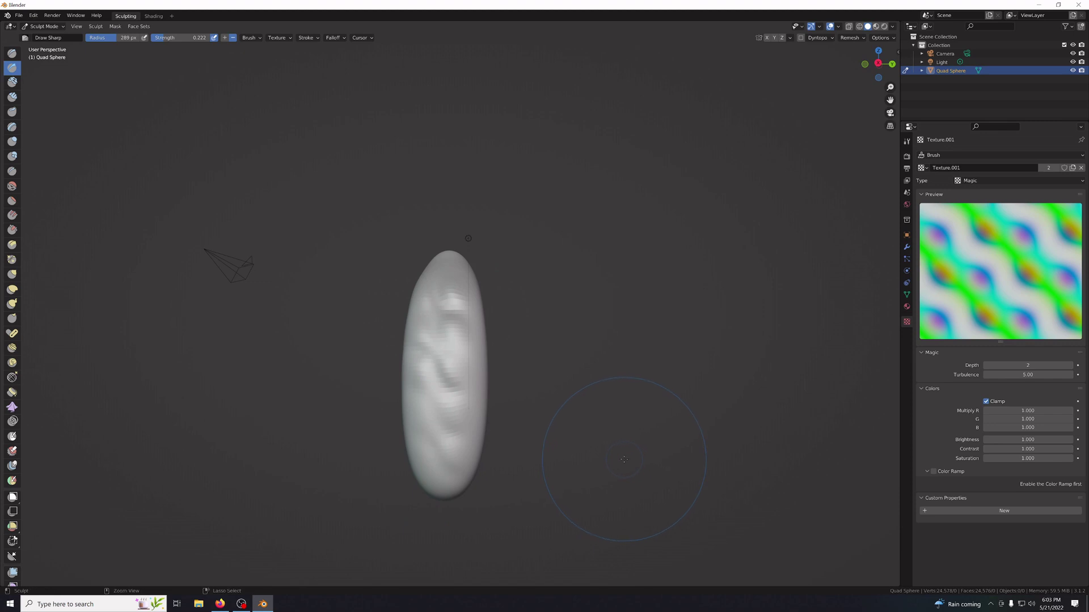
key(ctrl+z)
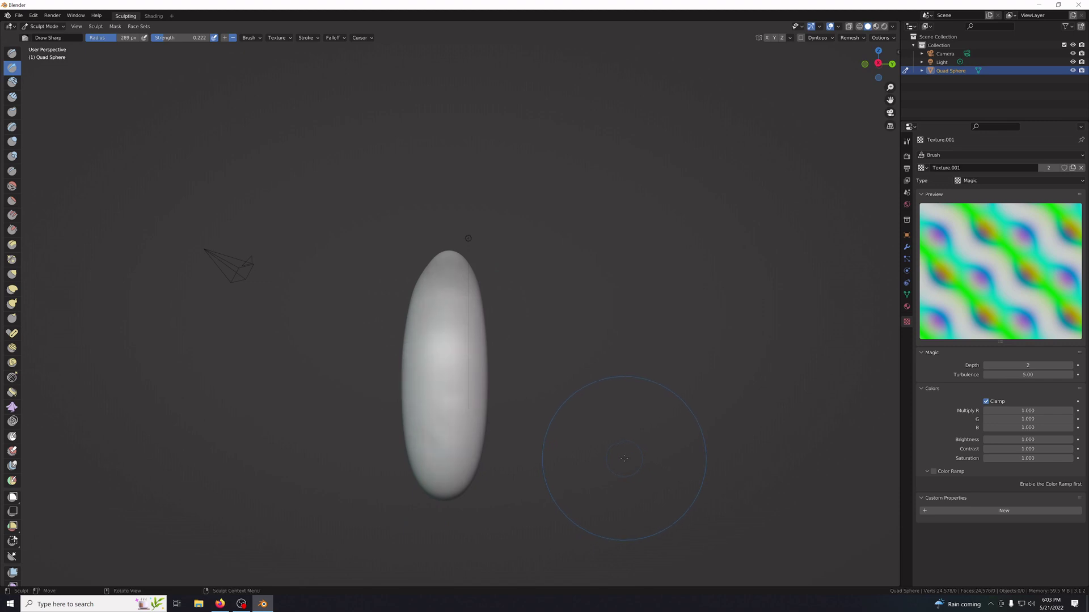
Change the brush texture's type to Wood and stroke its rings onto the form's middle.
key(KP_4)
key(KP_6)
click(981, 176)
click(976, 295)
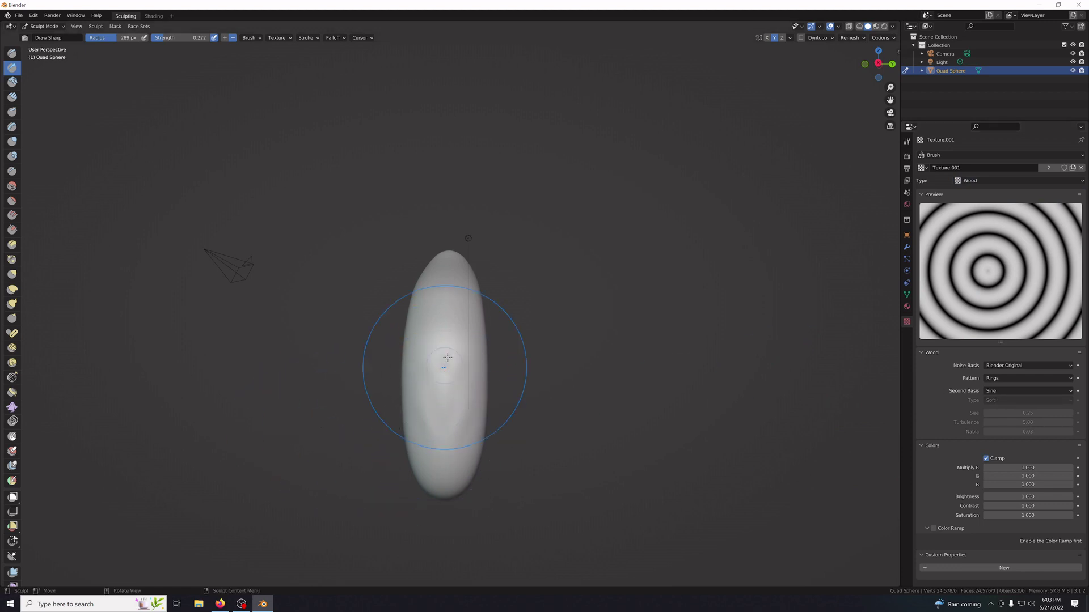
mouse_move(447, 358)
mouse_down()
mouse_move(446, 260)
mouse_move(443, 422)
mouse_move(459, 368)
mouse_move(443, 253)
mouse_move(432, 322)
mouse_up()
Switch to the Draw brush, stroke the Wood rings over the form and lower the brush strength to 0.187.
click(12, 52)
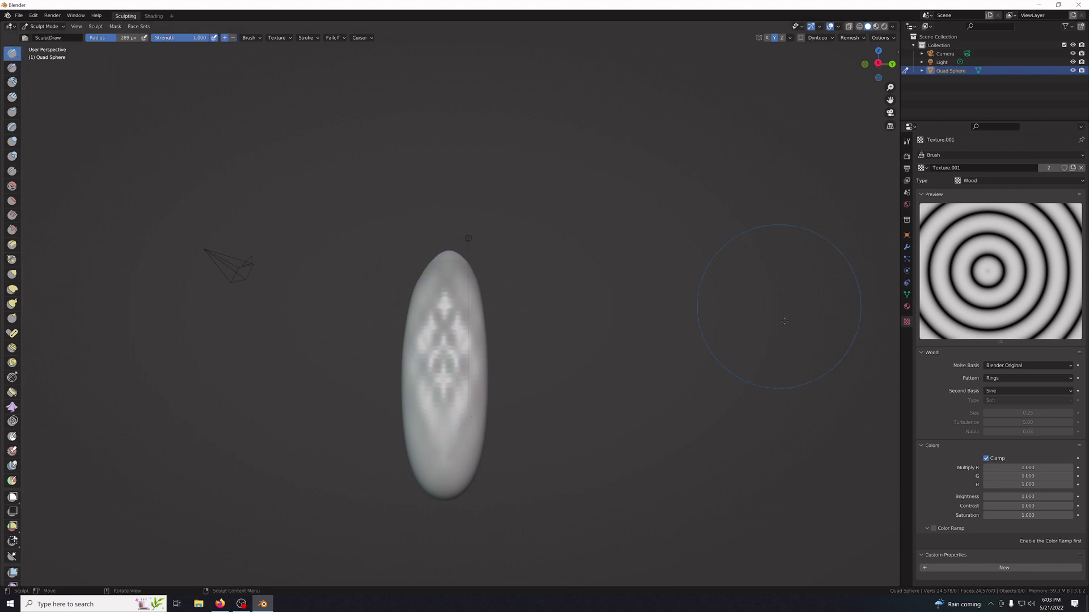
mouse_move(444, 426)
mouse_down()
mouse_move(450, 437)
mouse_move(444, 303)
mouse_move(502, 303)
mouse_up()
middle_drag(501, 302, 586, 369)
drag(208, 39, 162, 39)
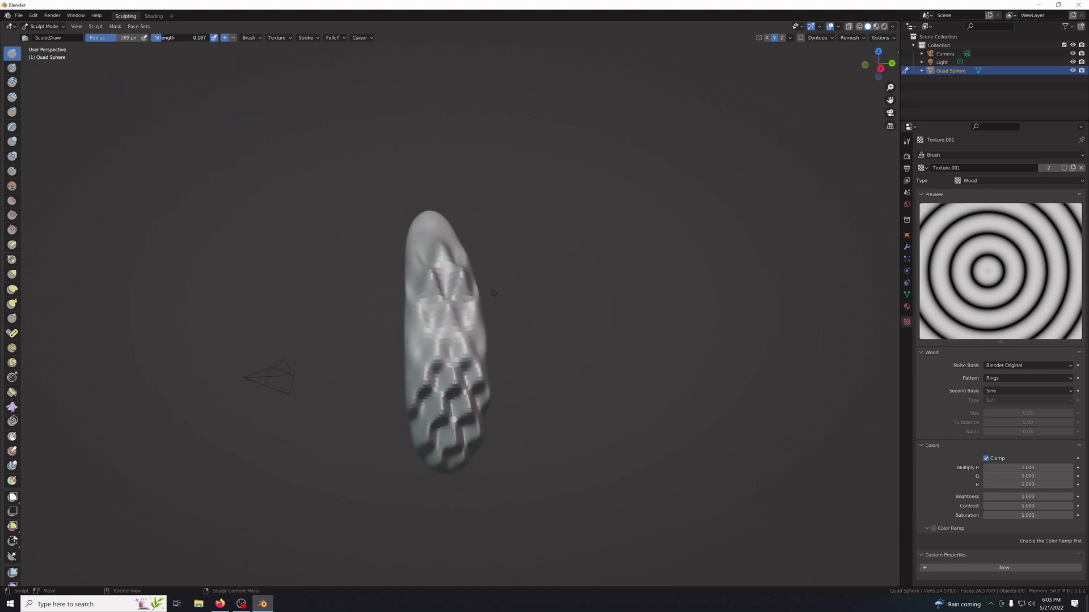
Undo the Wood ring strokes and the earlier texture changes until the form is smooth and the brush has no texture.
key(ctrl+z)
key(ctrl+z)
key(ctrl+z)
key(ctrl+z)
key(ctrl+z)
key(ctrl+z)
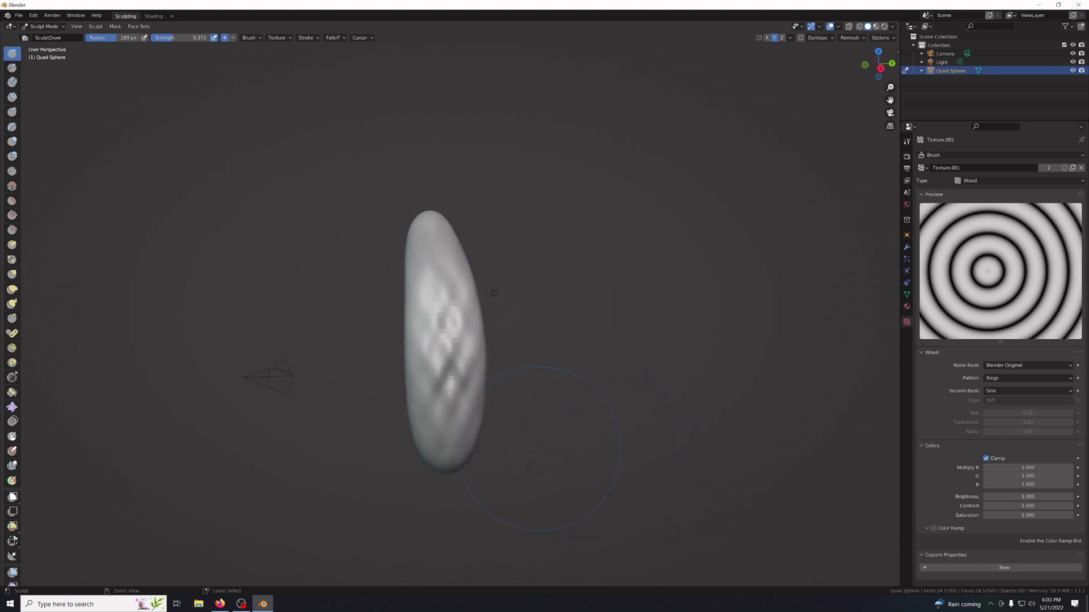
key(ctrl+z)
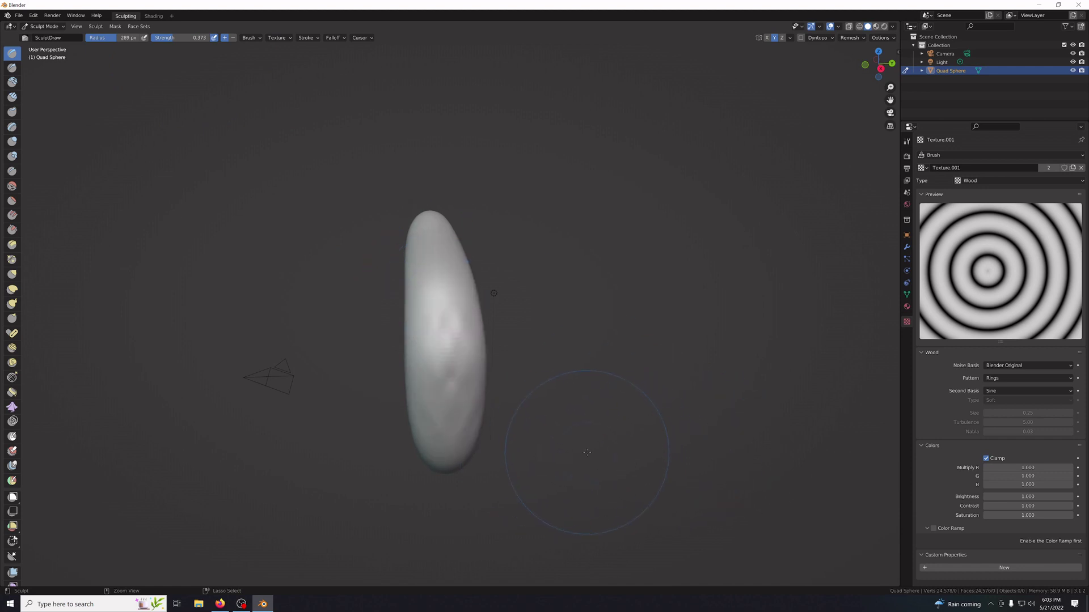
key(ctrl+z)
key(ctrl+z)
Examine the smooth form's curved profile by rotating around it from both sides.
key(KP_4)
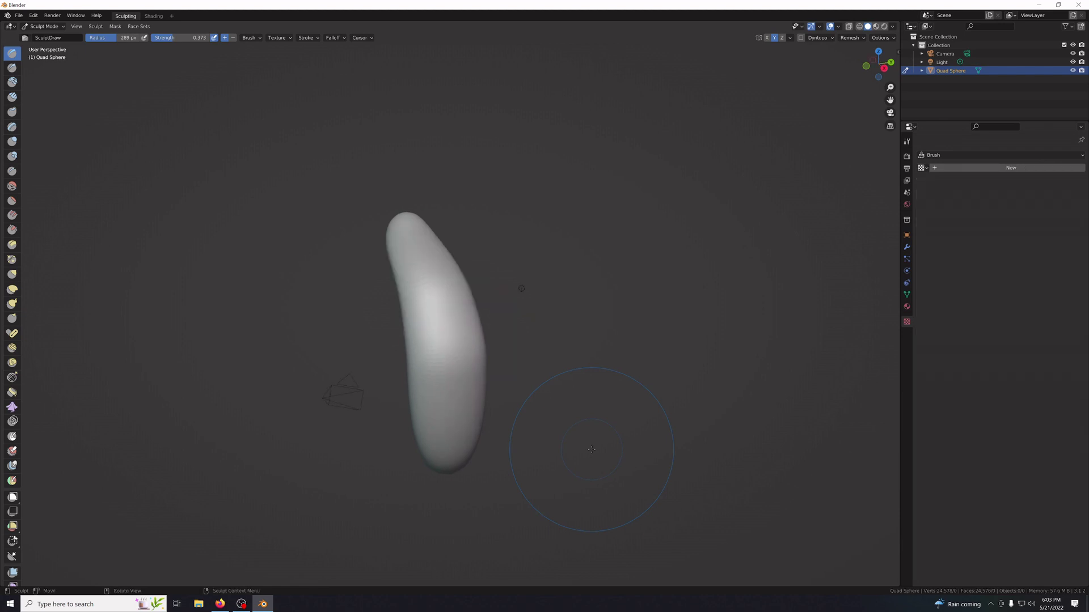
key(KP_1)
key(KP_4)
key(KP_4)
key(KP_4)
key(KP_4)
key(KP_4)
key(KP_4)
key(KP_4)
key(KP_4)
key(KP_4)
key(KP_4)
key(KP_4)
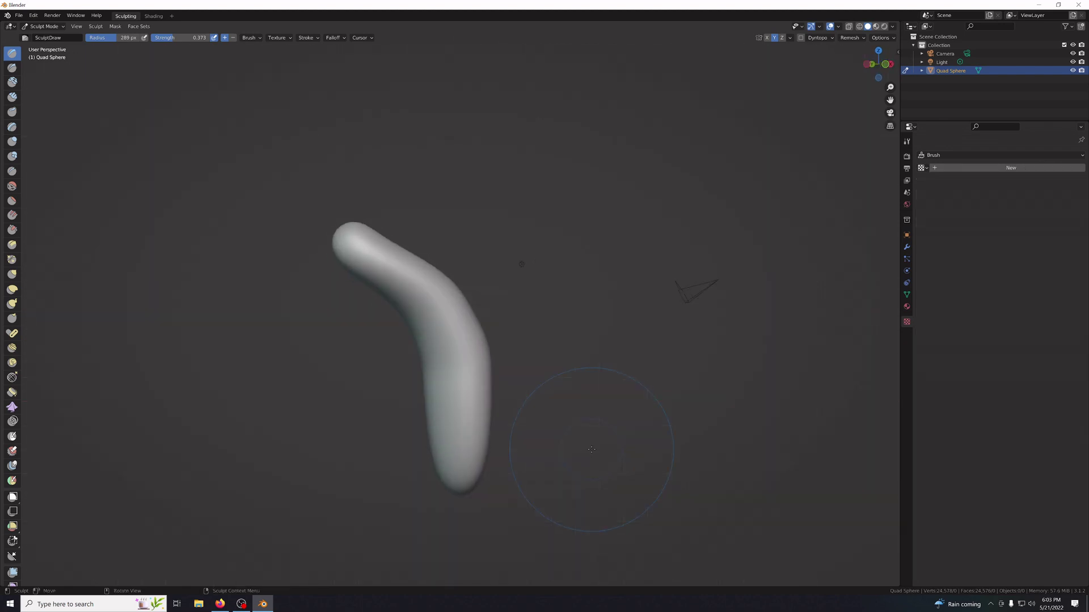
key(KP_6)
key(KP_6)
key(KP_6)
key(KP_6)
key(KP_6)
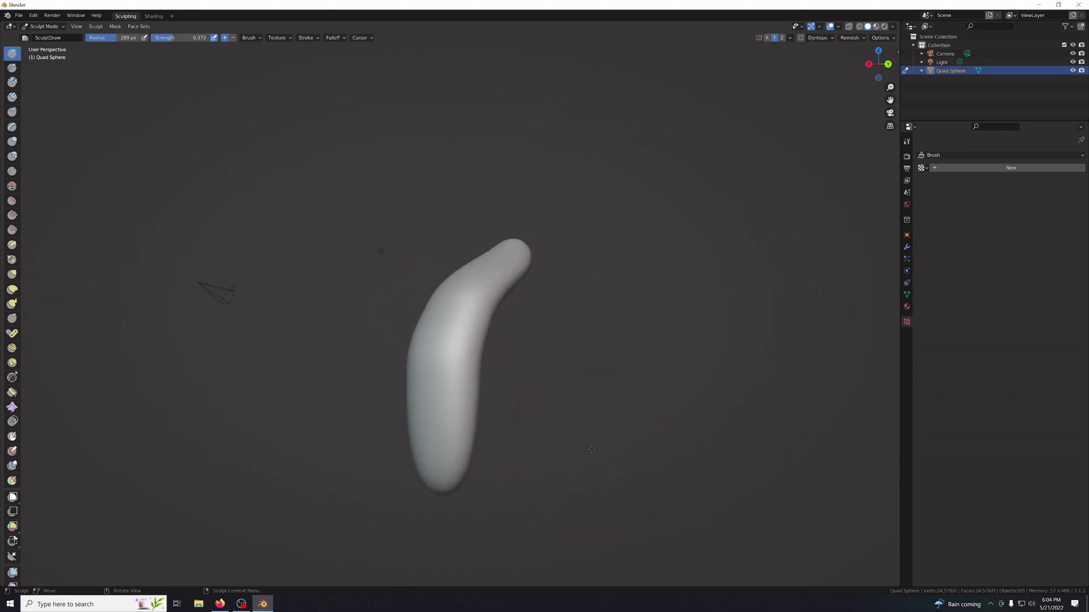
Create a new Image or Movie texture for the Draw brush and open its name for editing.
click(922, 168)
click(934, 168)
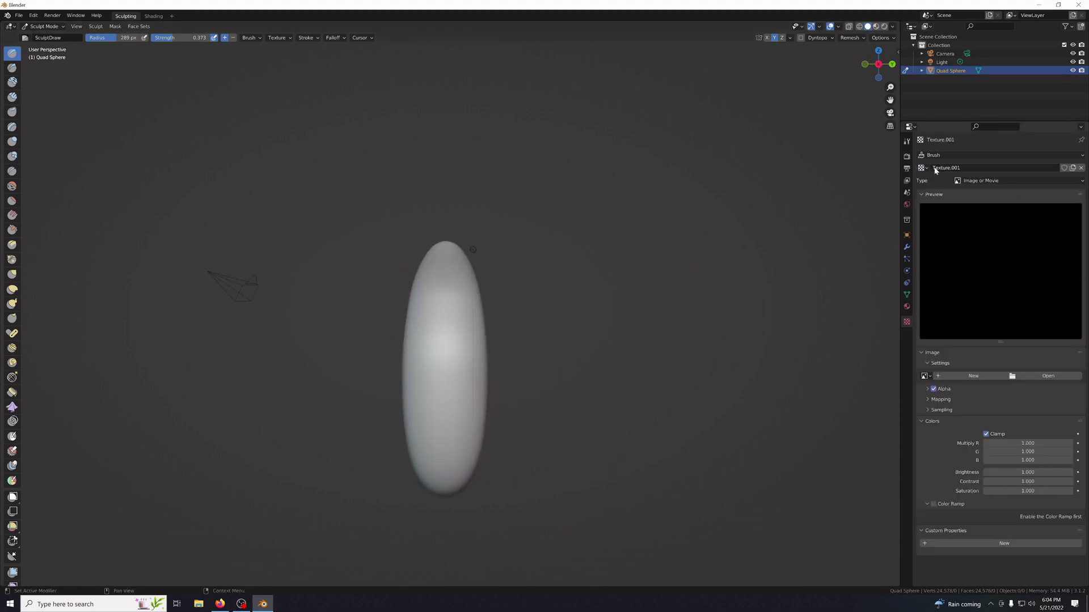
double_click(945, 168)
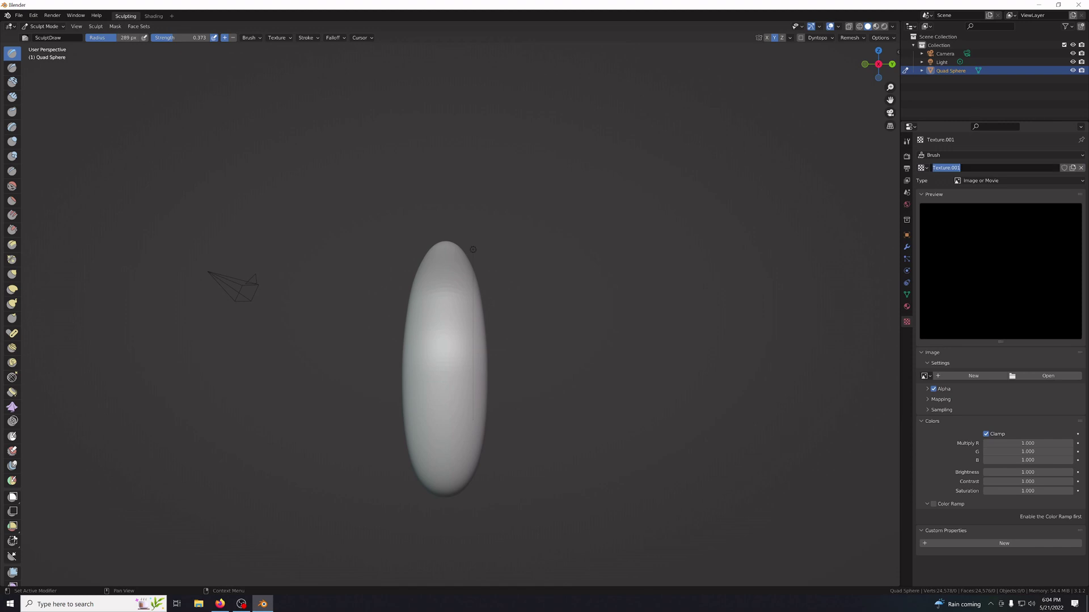
Load the zebra-pattern-distorted TIFF image from the Downloads folder into the brush texture.
click(1029, 376)
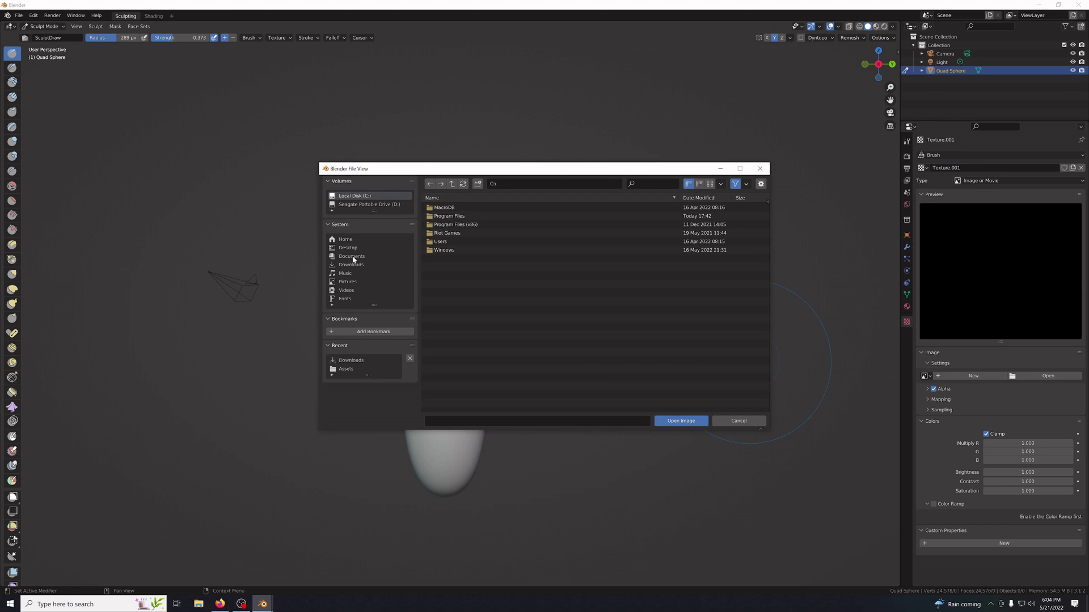
click(352, 257)
click(355, 264)
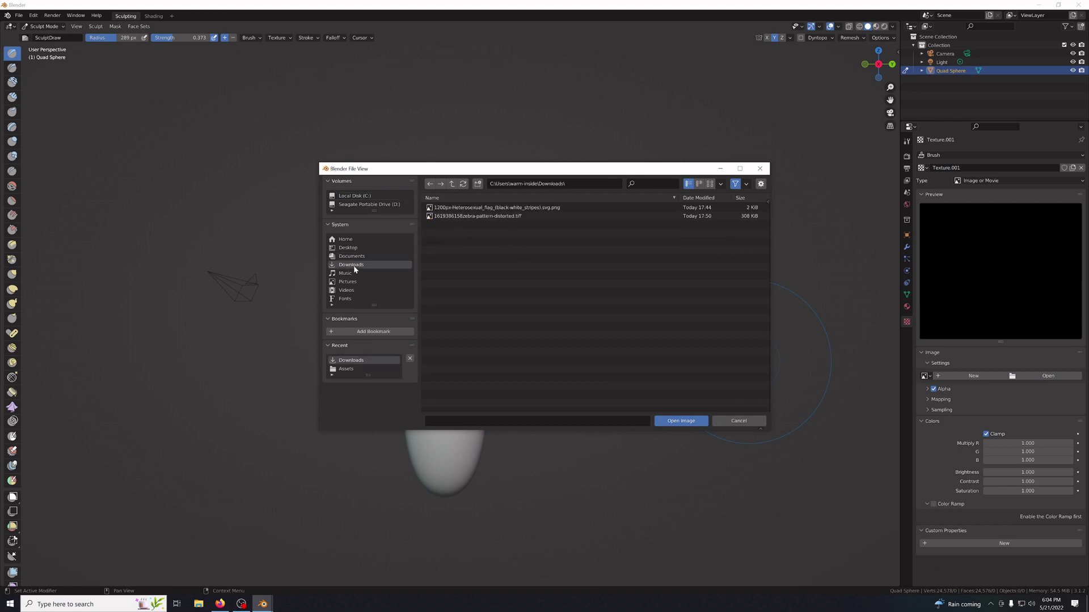
click(351, 273)
click(351, 265)
click(526, 216)
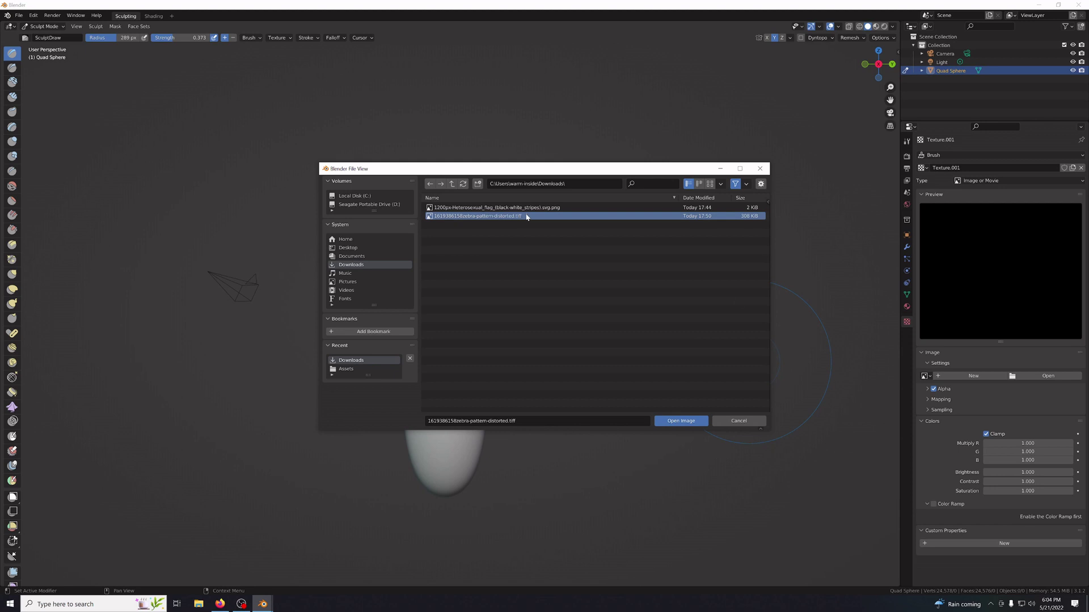
click(681, 421)
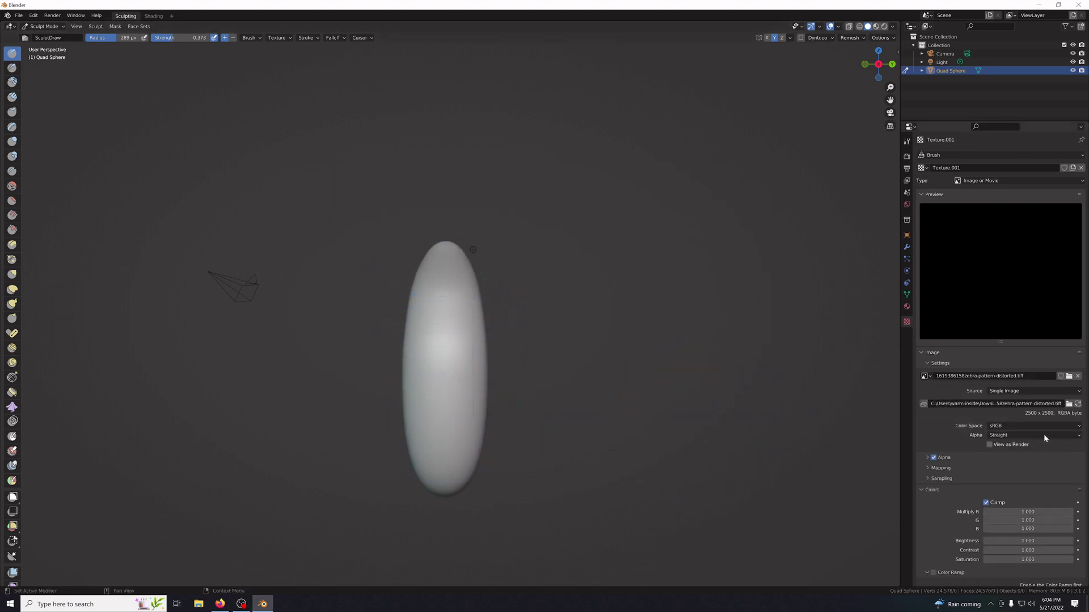
Replace the texture's image with the black-white stripes PNG from the Downloads folder.
click(1069, 376)
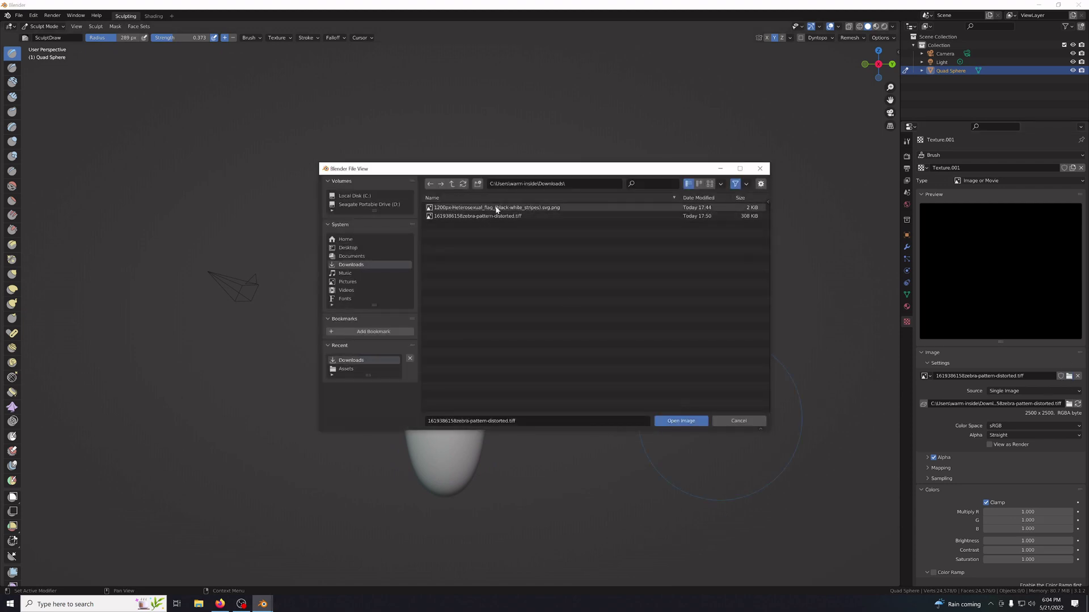
click(498, 208)
click(681, 421)
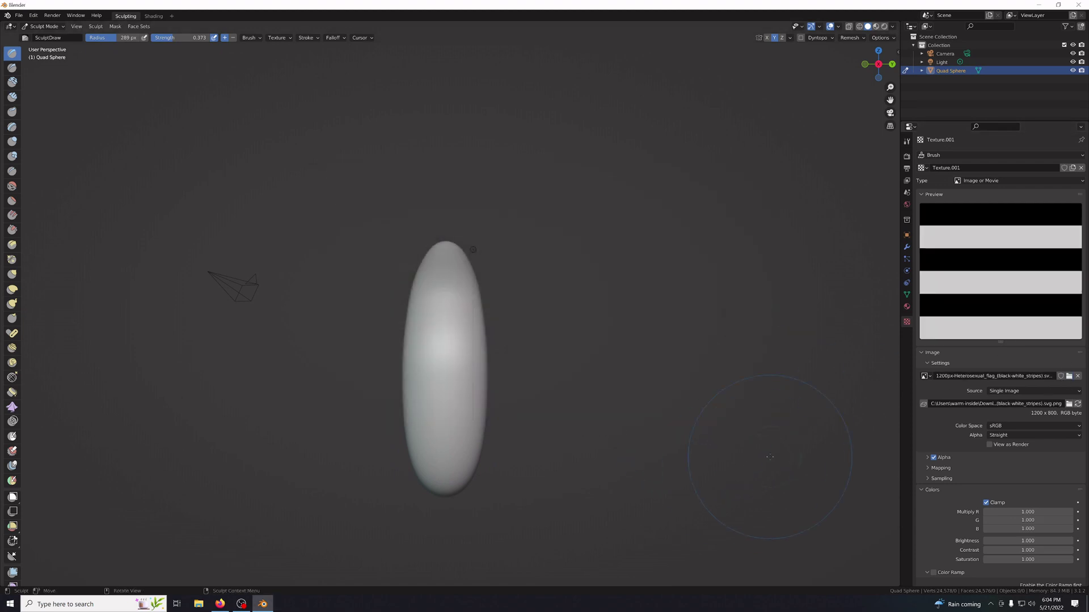
Test the stripe texture along the form with the Draw brush and reduce the height of the texture preview.
drag(437, 403, 451, 279)
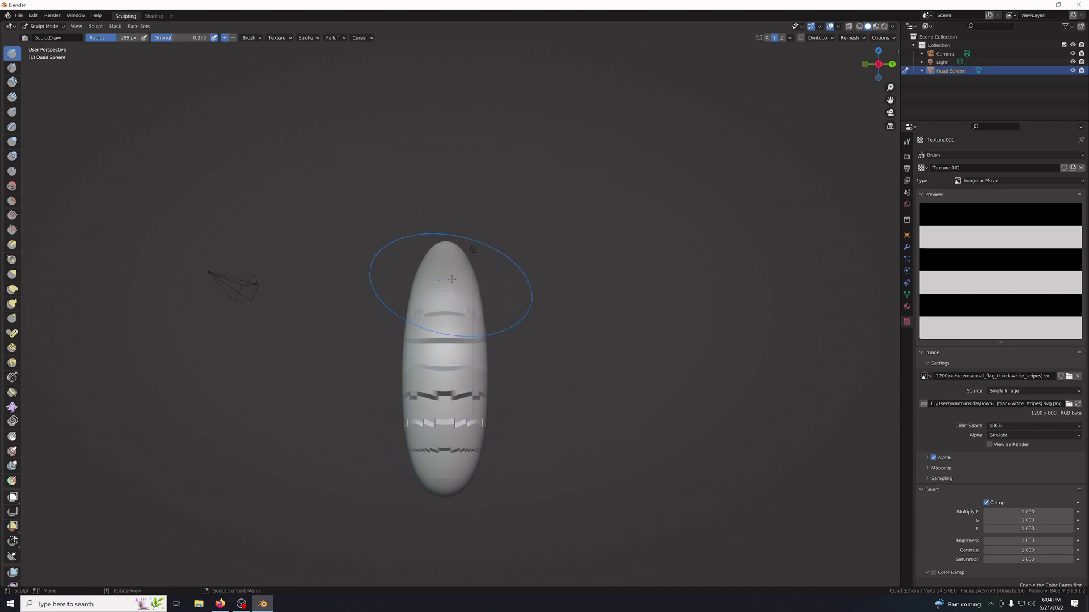
click(452, 278)
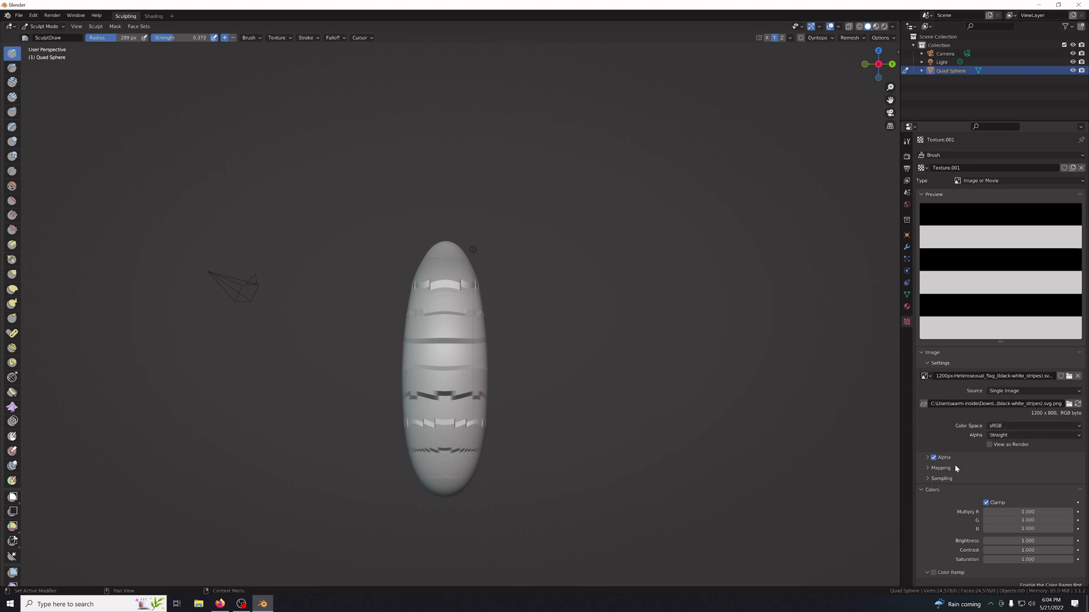
drag(1005, 340, 1002, 294)
mouse_move(471, 343)
mouse_down()
mouse_move(446, 306)
mouse_move(442, 441)
mouse_up()
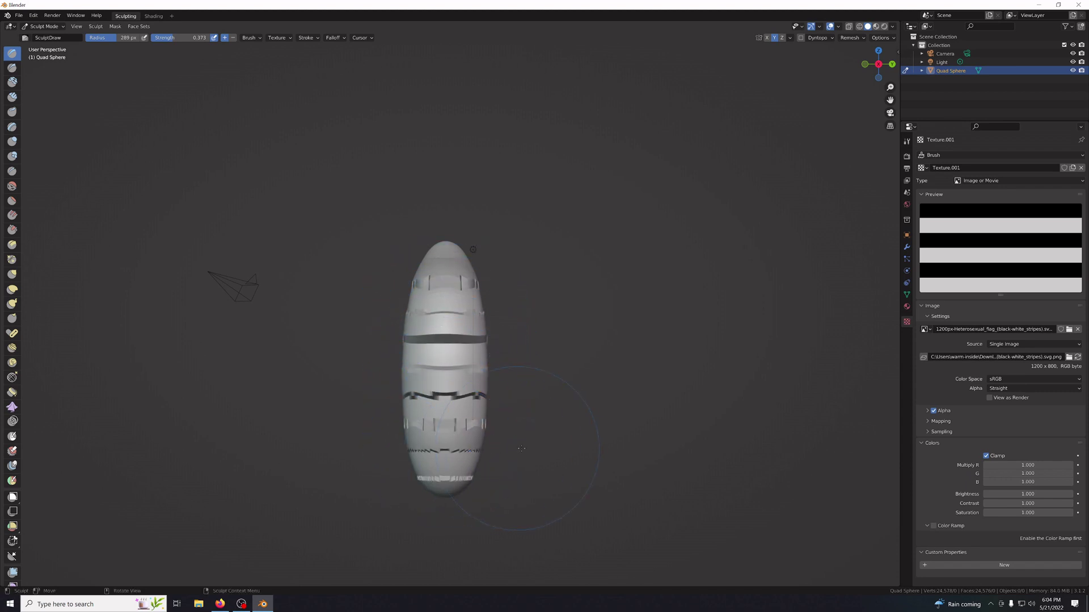
Undo all the stripe strokes on the form.
middle_drag(442, 441, 482, 432)
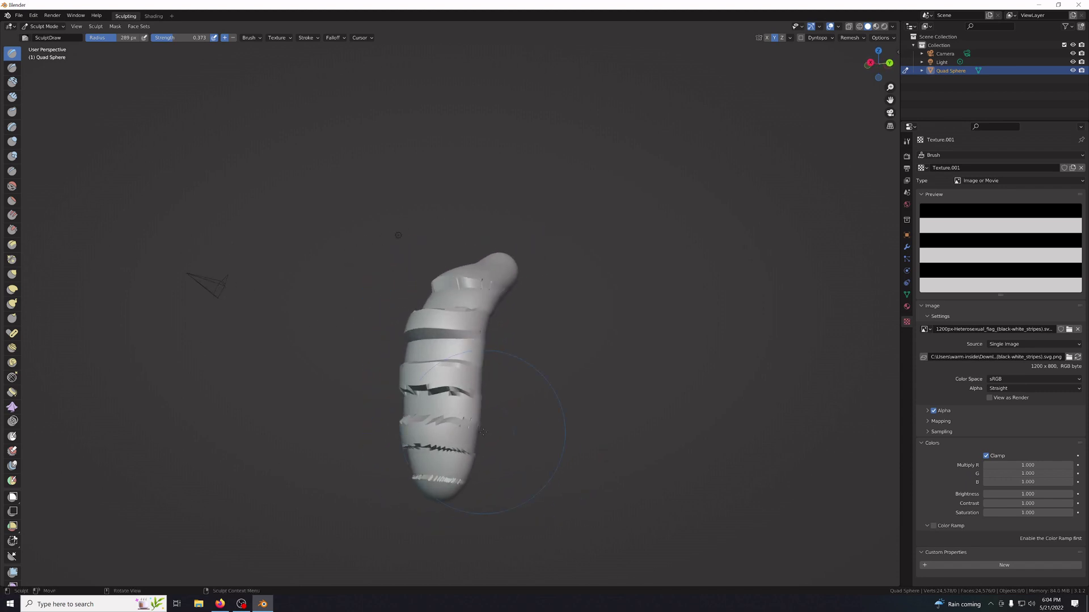
key(ctrl+z)
key(ctrl+z)
key(ctrl+z)
key(ctrl+z)
key(ctrl+z)
key(ctrl+z)
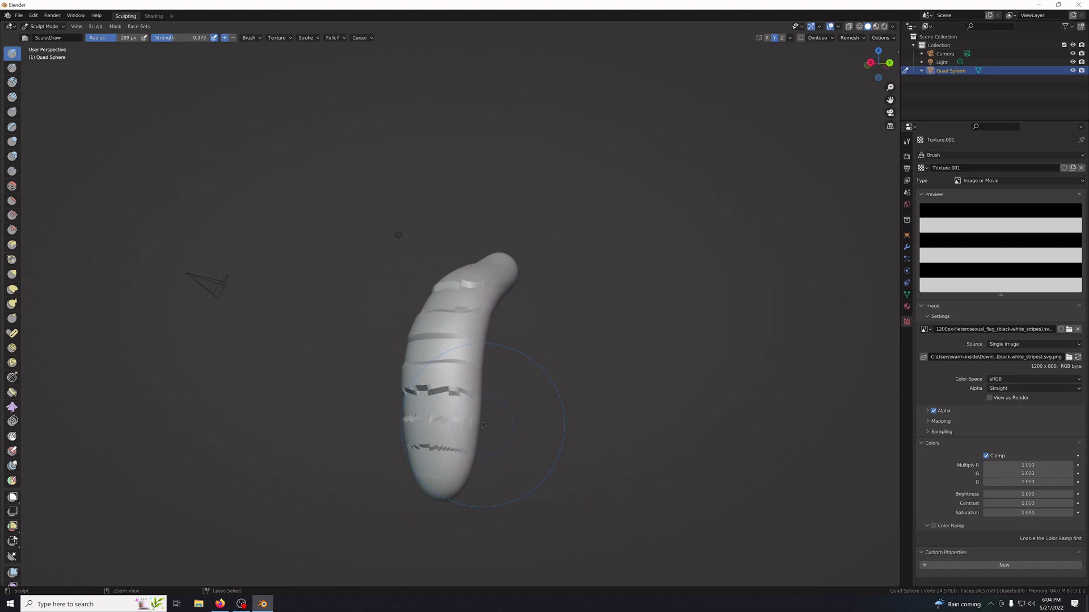
key(ctrl+z)
middle_drag(482, 425, 555, 424)
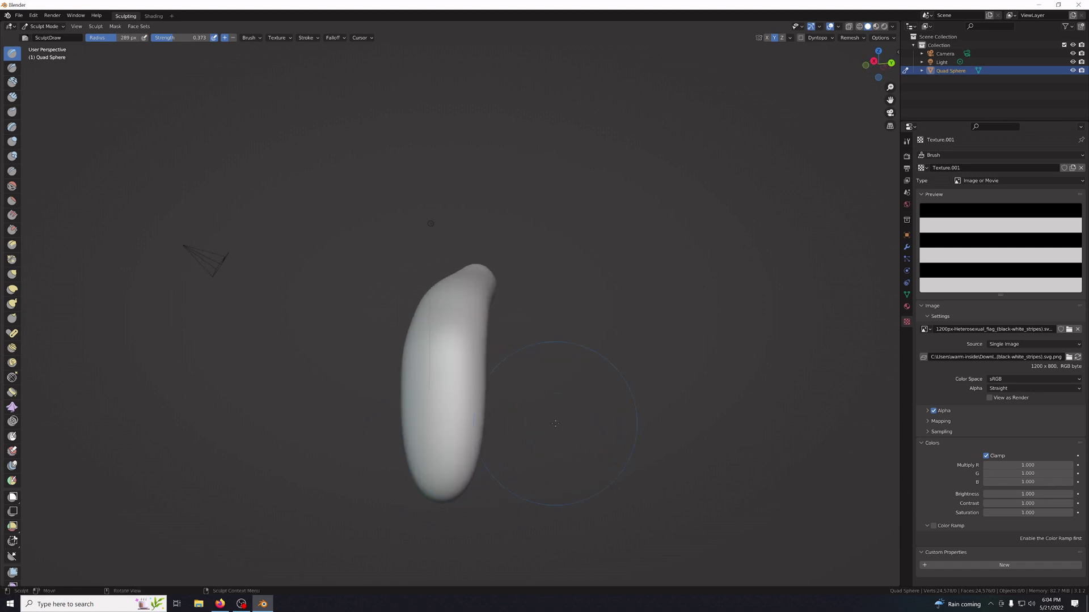
key(KP_7)
key(KP_4)
key(KP_1)
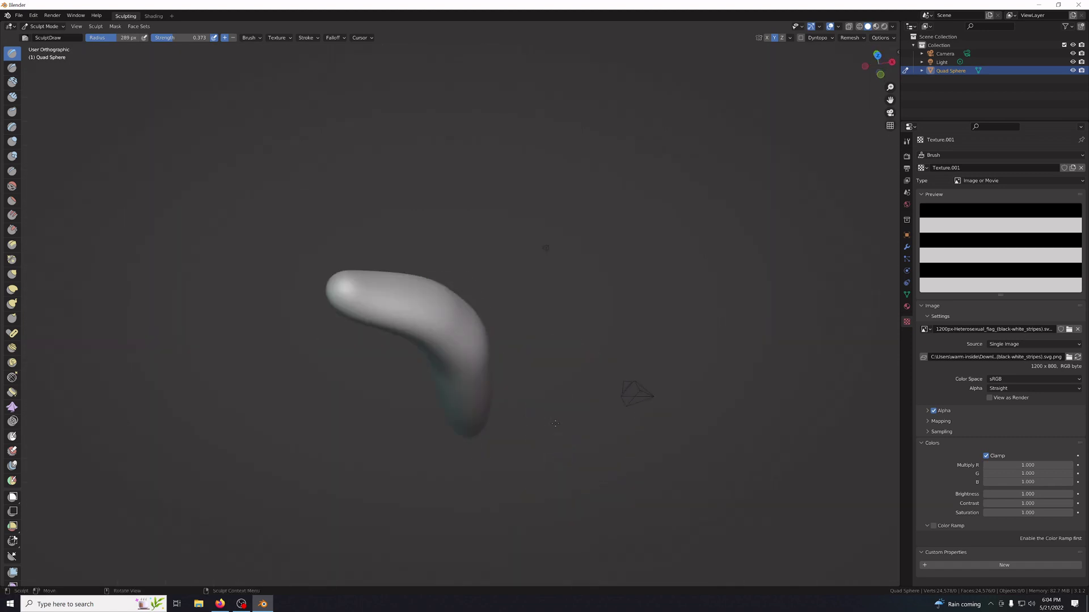
mouse_move(556, 424)
middle_down()
mouse_move(607, 421)
mouse_move(555, 423)
middle_up()
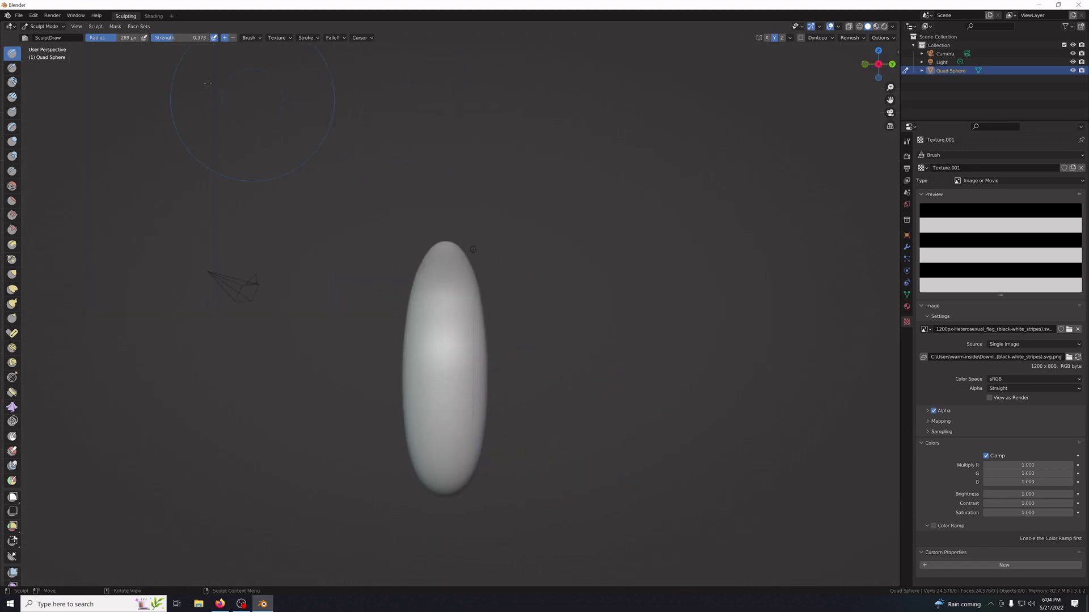
Reduce the brush radius to 153 px and test the black-white stripe texture along the middle of the form with the Draw brush.
drag(110, 38, 74, 39)
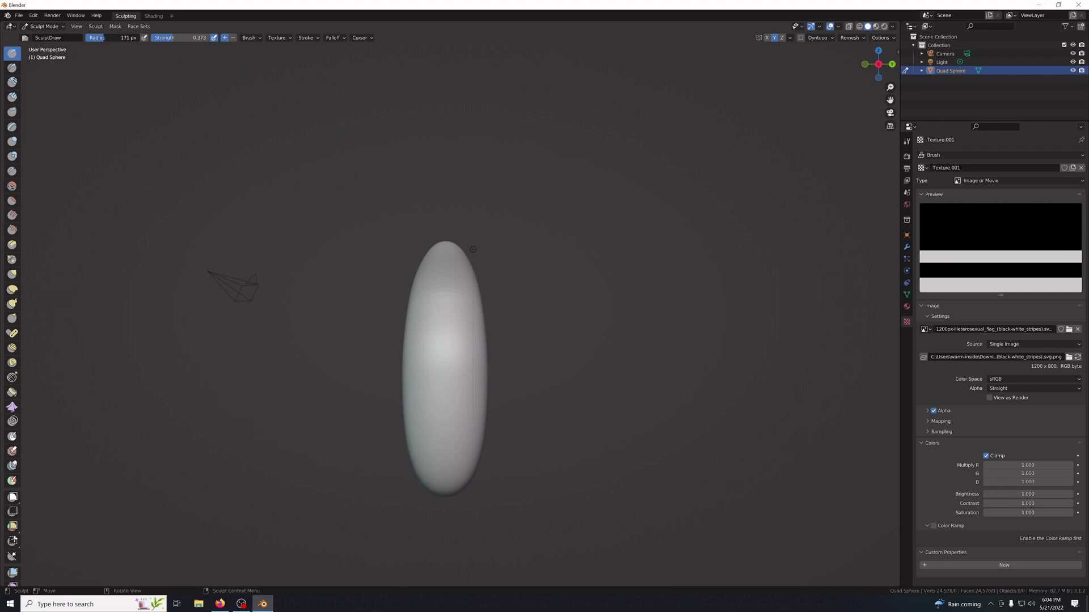
mouse_move(444, 423)
mouse_down()
mouse_move(442, 439)
mouse_move(443, 282)
mouse_up()
click(446, 274)
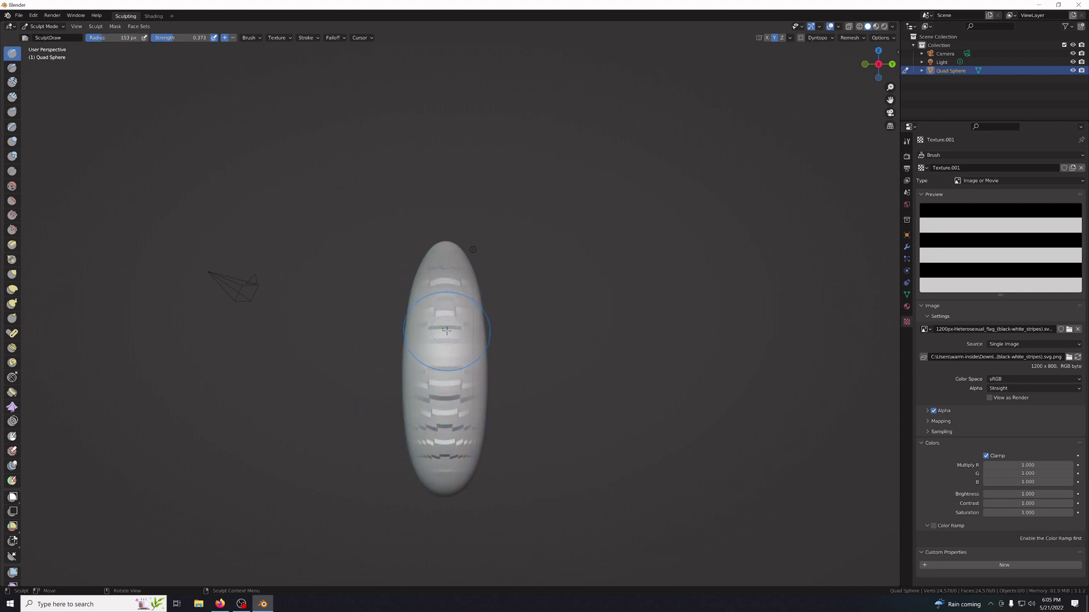
click(445, 327)
drag(444, 354, 441, 362)
middle_drag(442, 362, 590, 440)
mouse_move(648, 392)
middle_down()
mouse_move(614, 423)
mouse_move(764, 412)
middle_up()
Undo the stripe strokes made with the smaller brush.
key(ctrl+z)
key(ctrl+z)
key(ctrl+z)
key(ctrl+z)
key(ctrl+z)
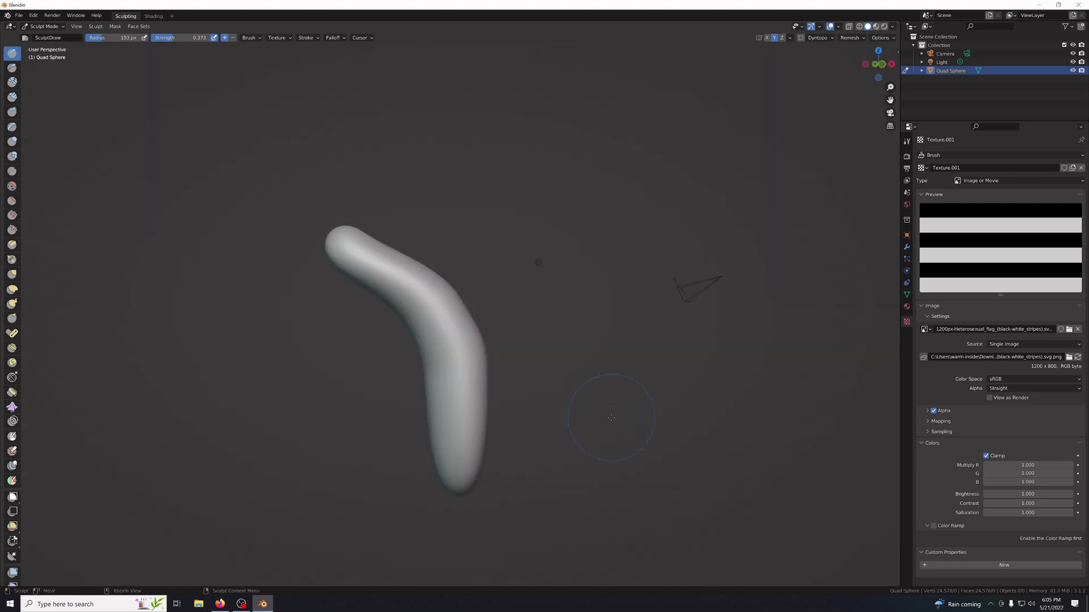
Turn the view back to face the broad outer side of the form squarely.
key(KP_1)
key(KP_4)
key(KP_1)
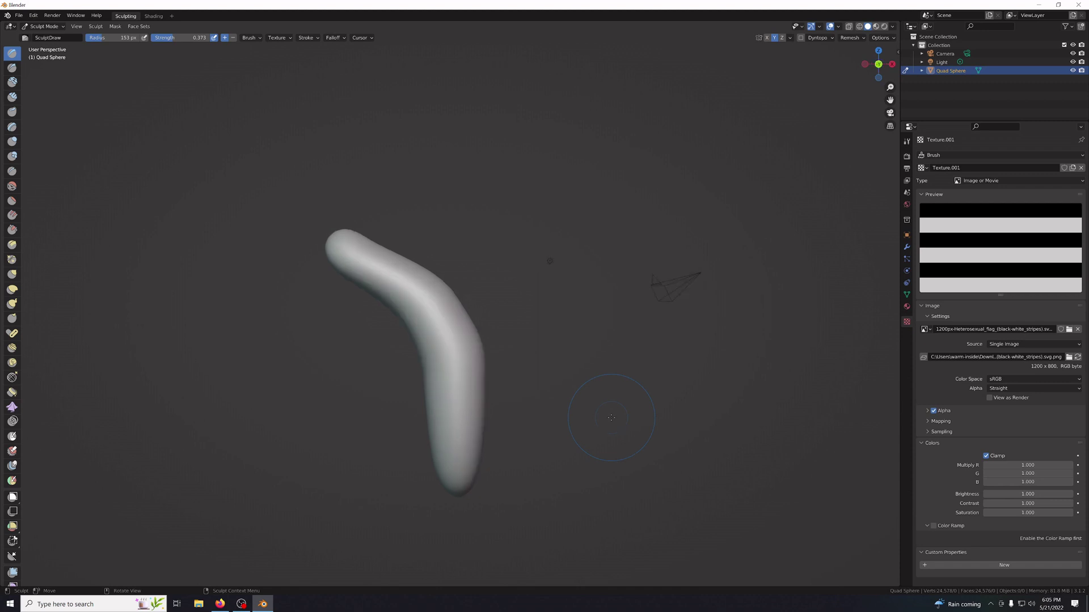
key(KP_6)
key(KP_6)
key(KP_6)
key(KP_6)
key(KP_6)
key(KP_6)
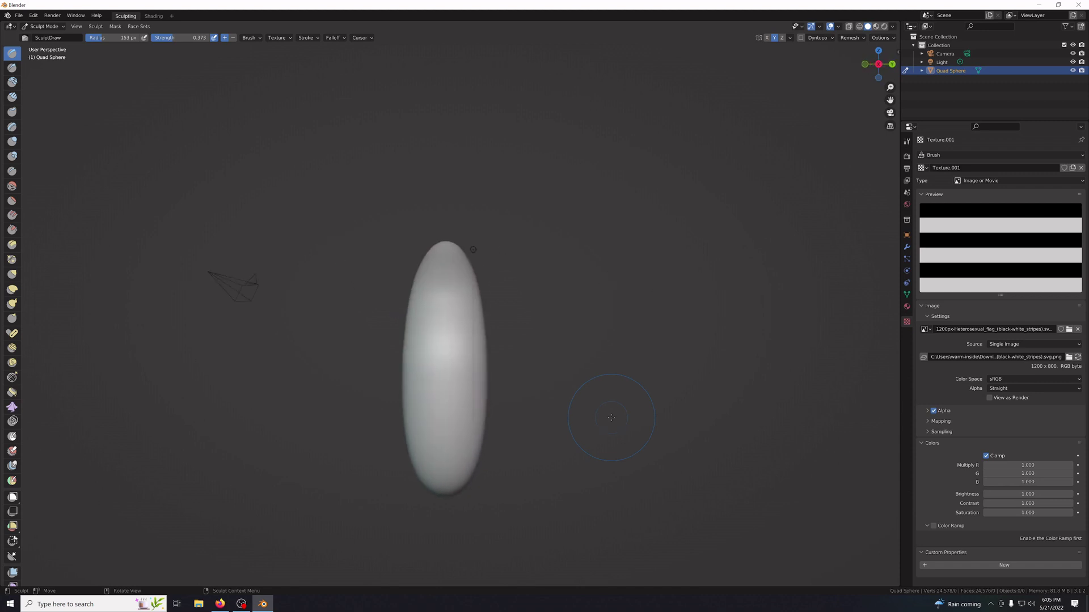
key(KP_6)
key(KP_4)
Switch the brush texture type to Noise, test a stroke on the form and undo it.
click(979, 179)
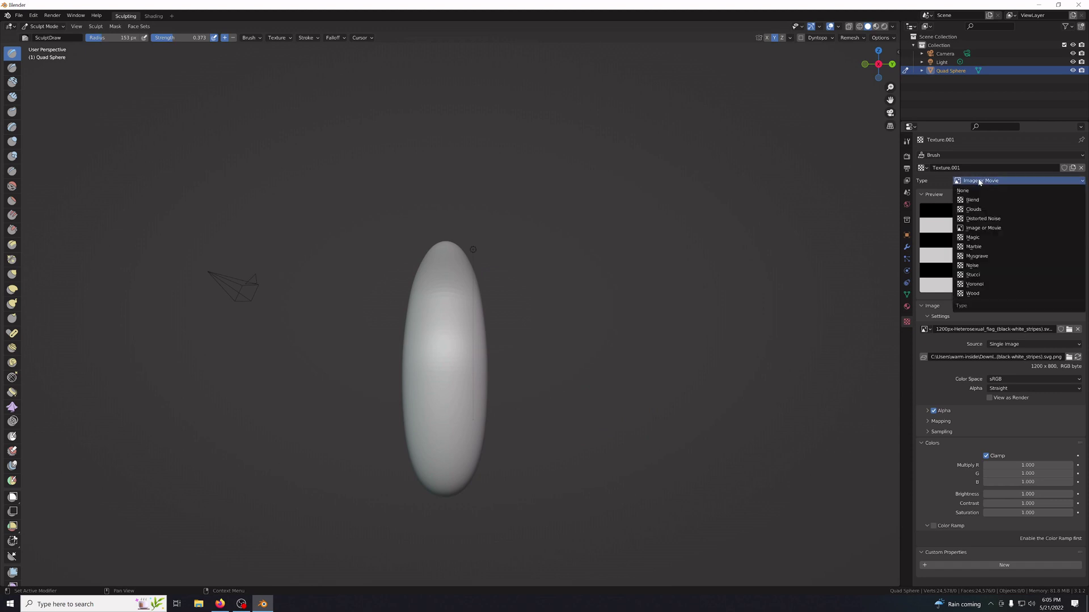
click(980, 265)
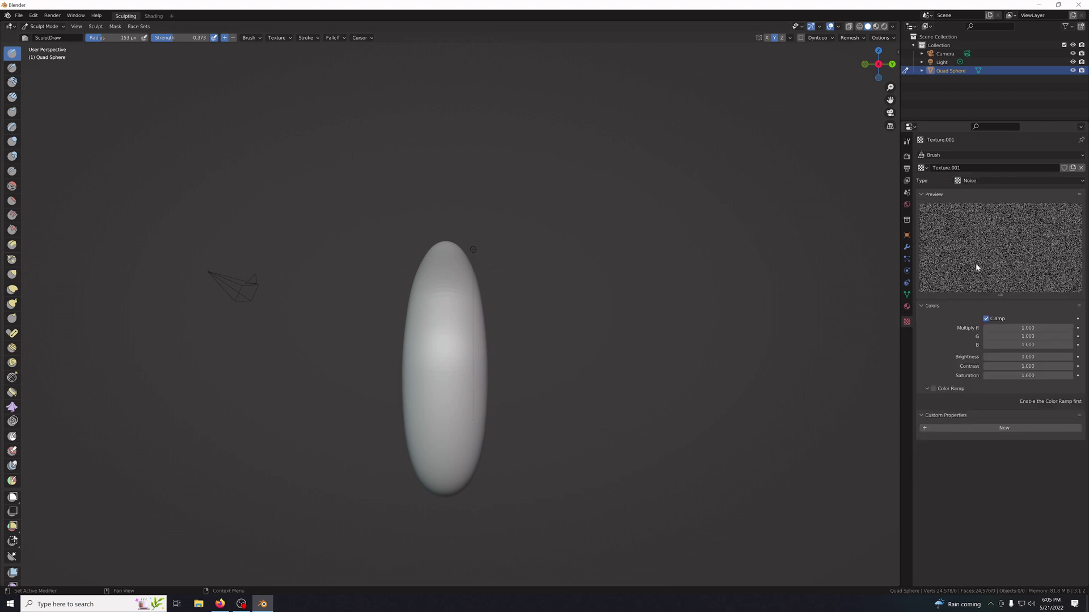
click(979, 182)
mouse_move(479, 395)
mouse_down()
mouse_move(461, 424)
mouse_move(448, 363)
mouse_move(460, 390)
mouse_up()
key(ctrl+z)
key(ctrl+z)
key(ctrl+z)
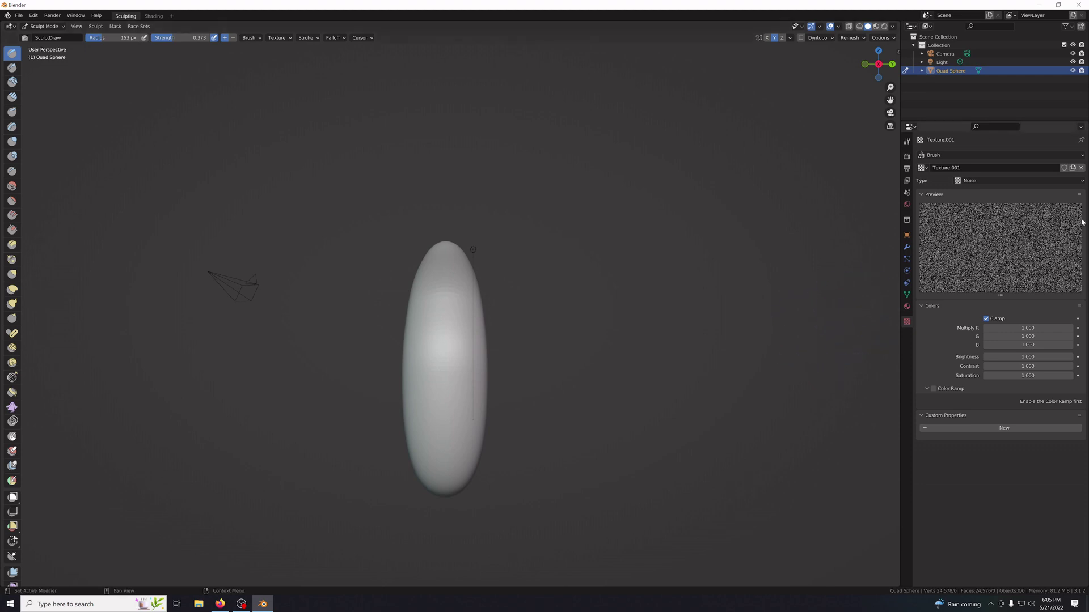
Try the Stucci texture type with the Wall In and Wall Out patterns, followed by the Voronoi type.
click(997, 181)
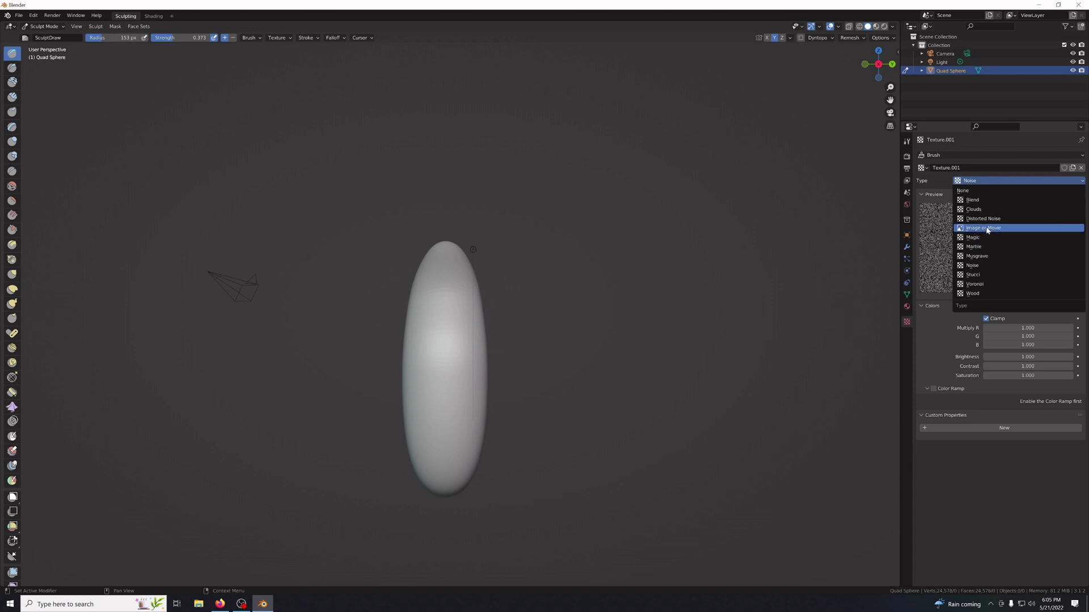
click(984, 275)
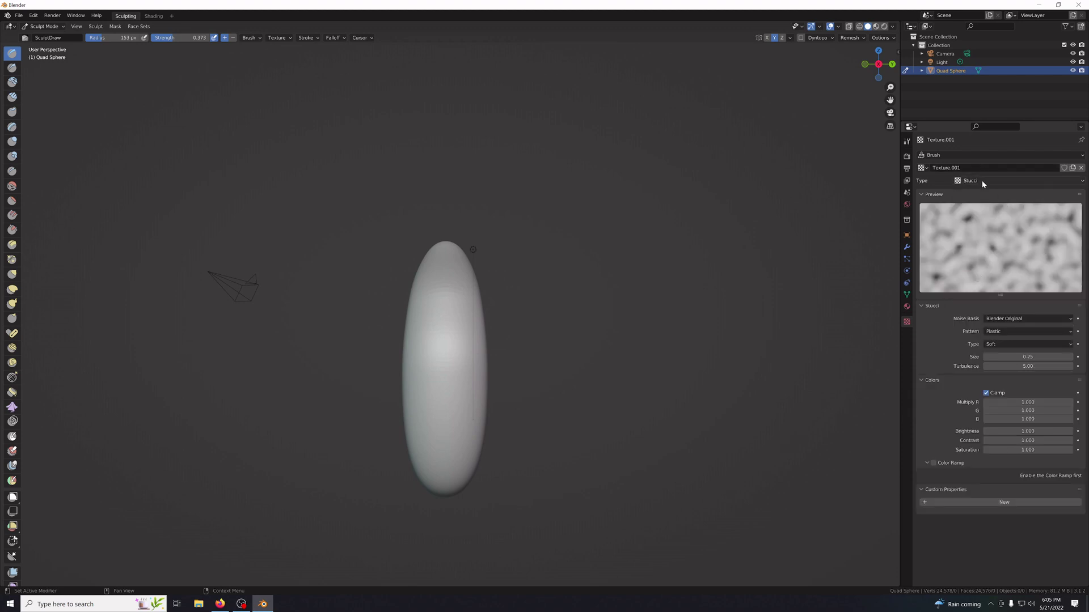
click(1004, 332)
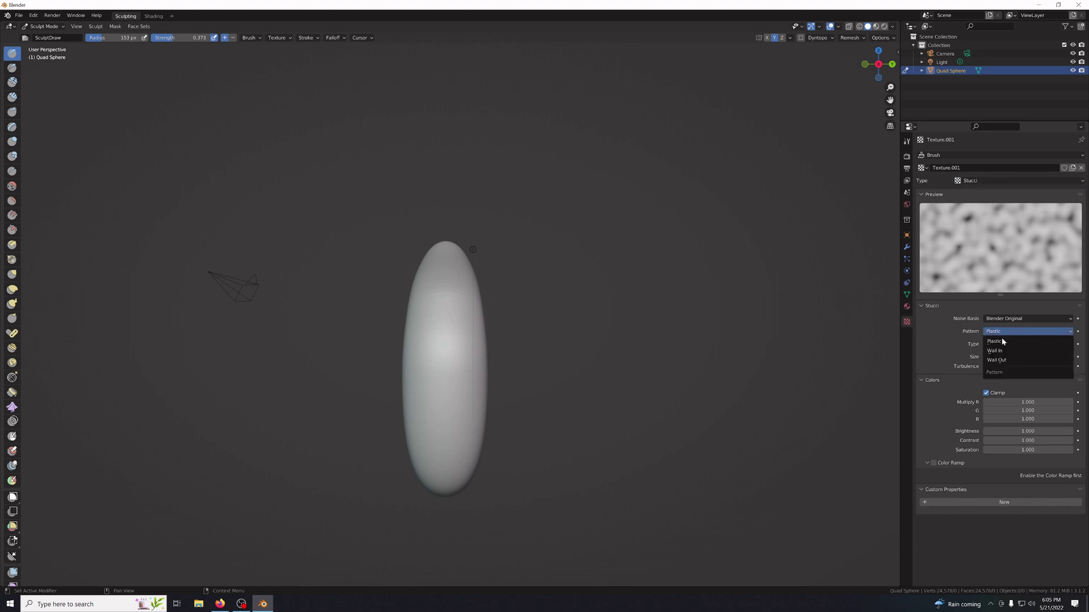
click(996, 350)
click(1002, 329)
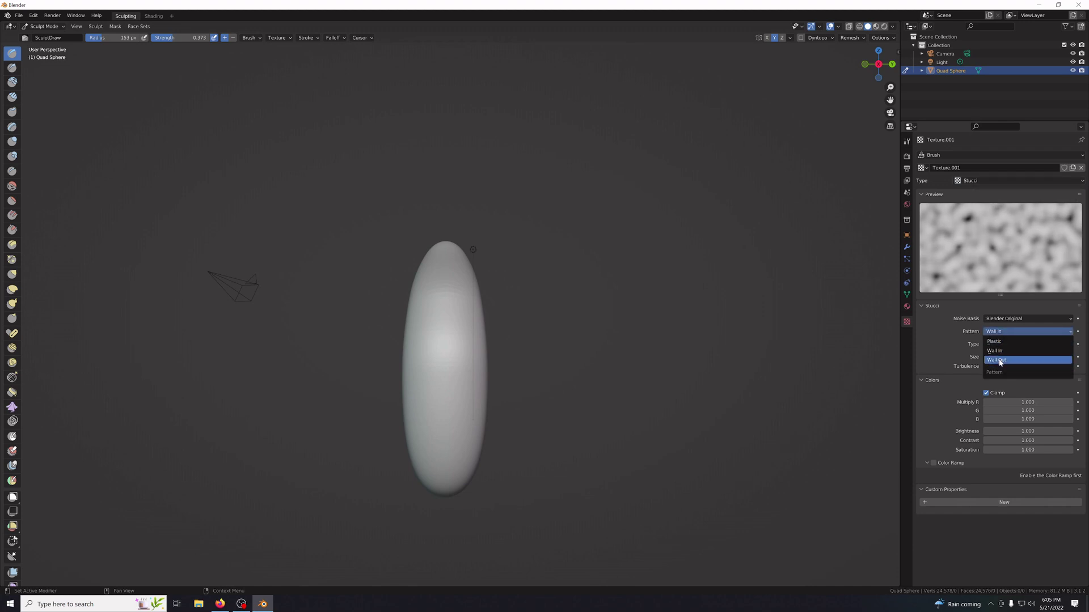
click(1000, 361)
click(975, 179)
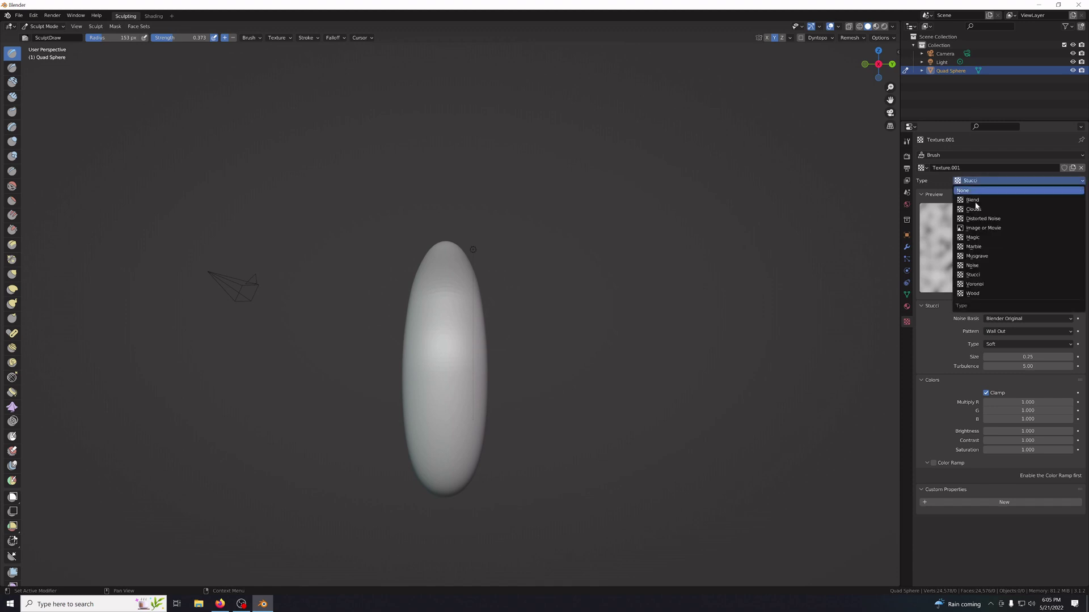
click(1012, 287)
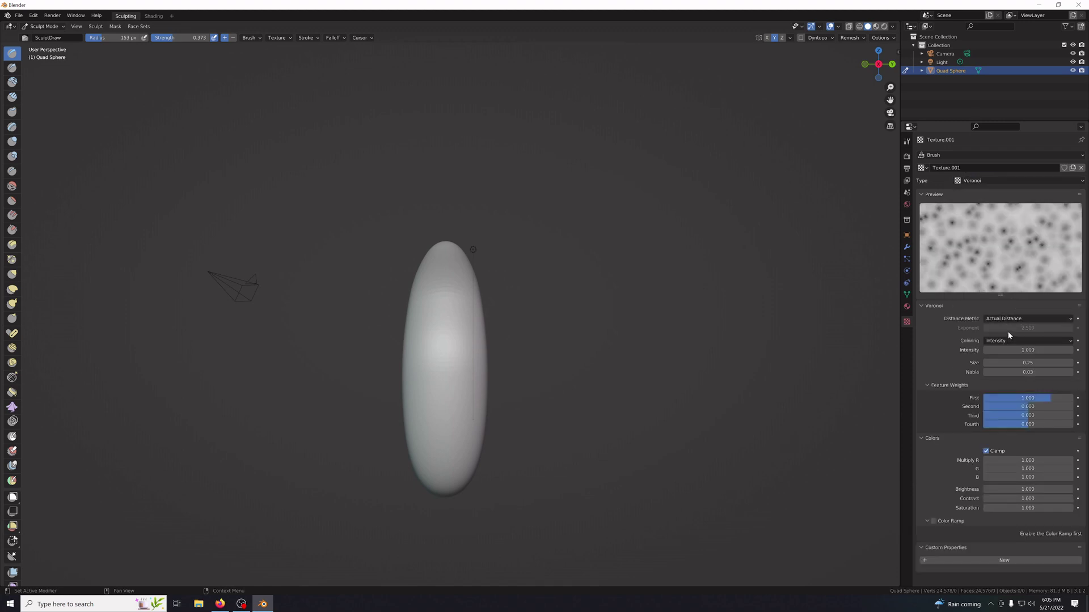
Change the texture type to Blend and try the Linear, Easing, Diagonal and Spherical progressions.
click(974, 181)
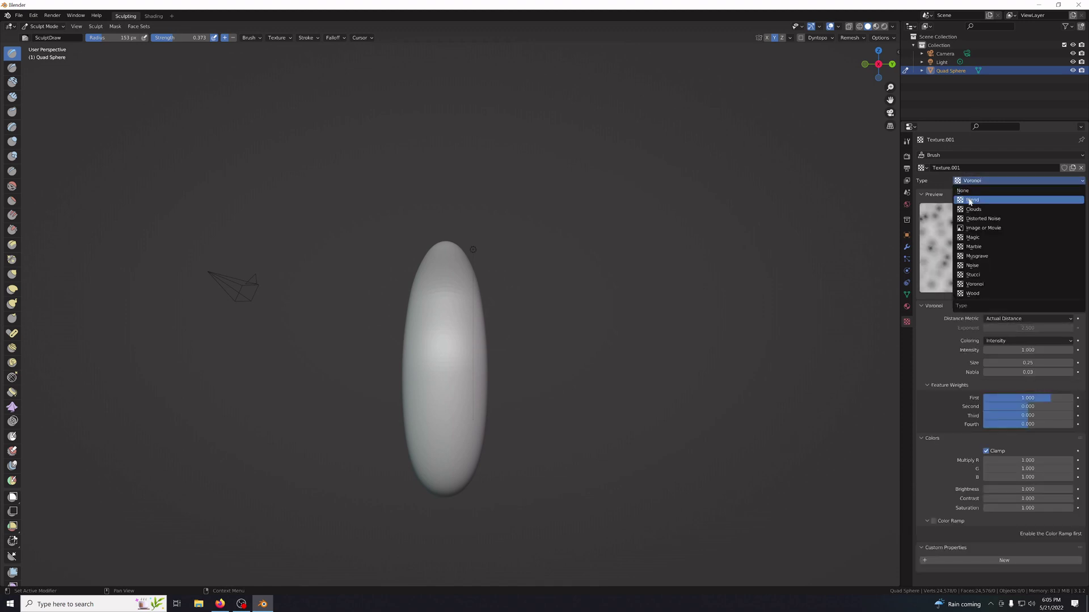
click(970, 202)
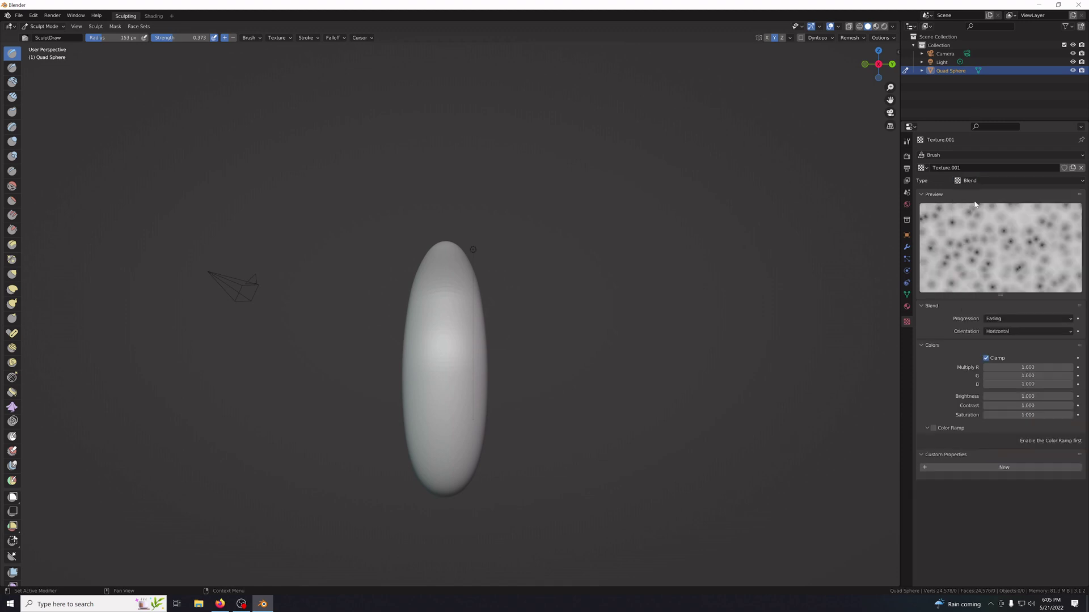
click(1009, 316)
click(1003, 330)
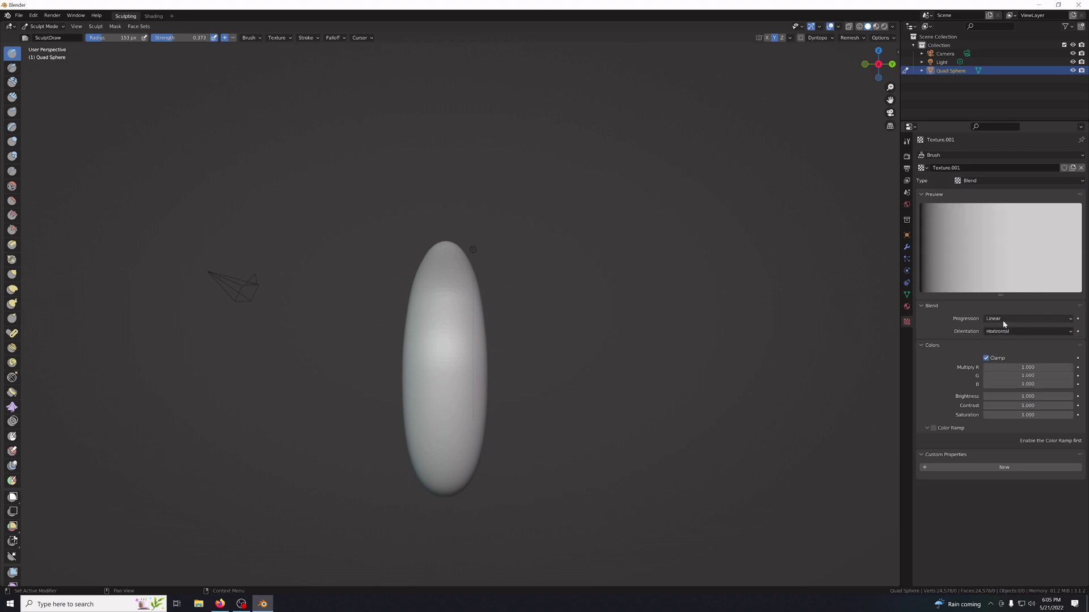
click(1003, 320)
click(1002, 347)
click(1005, 318)
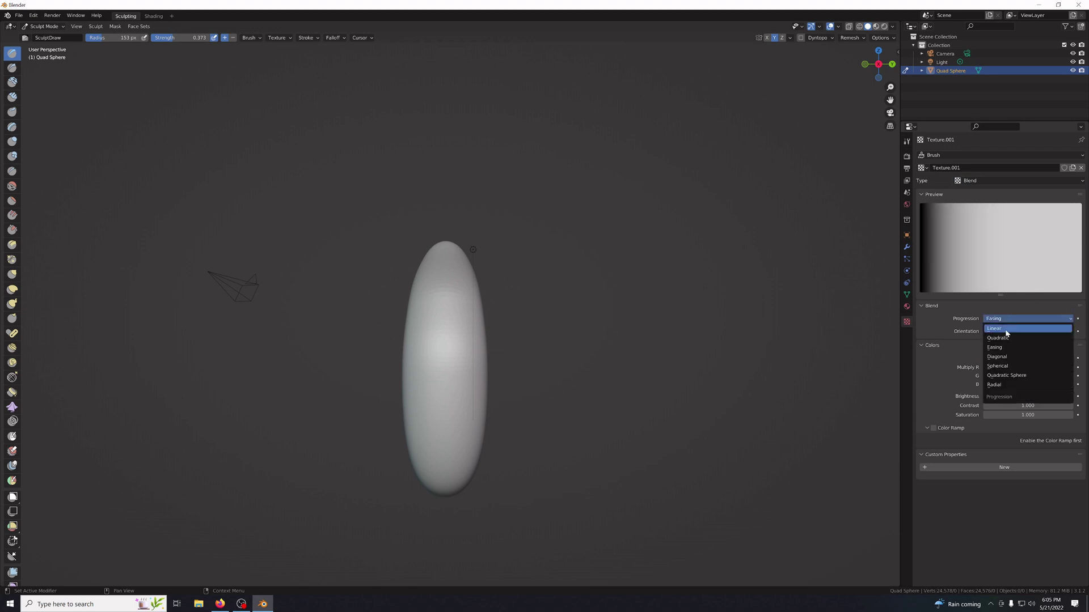
click(1003, 356)
click(1003, 318)
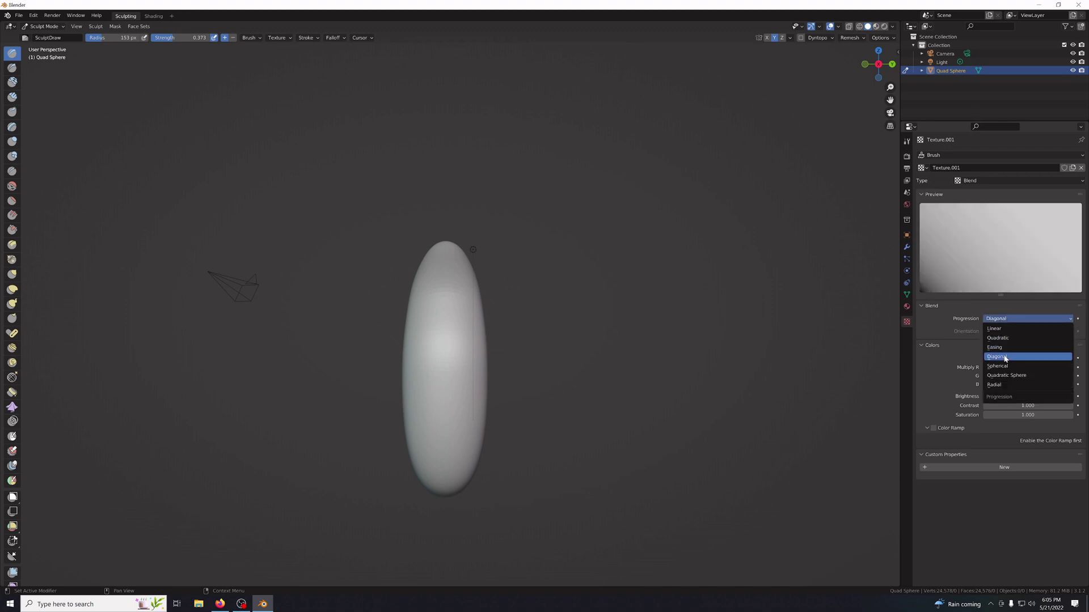
click(1006, 357)
click(1007, 319)
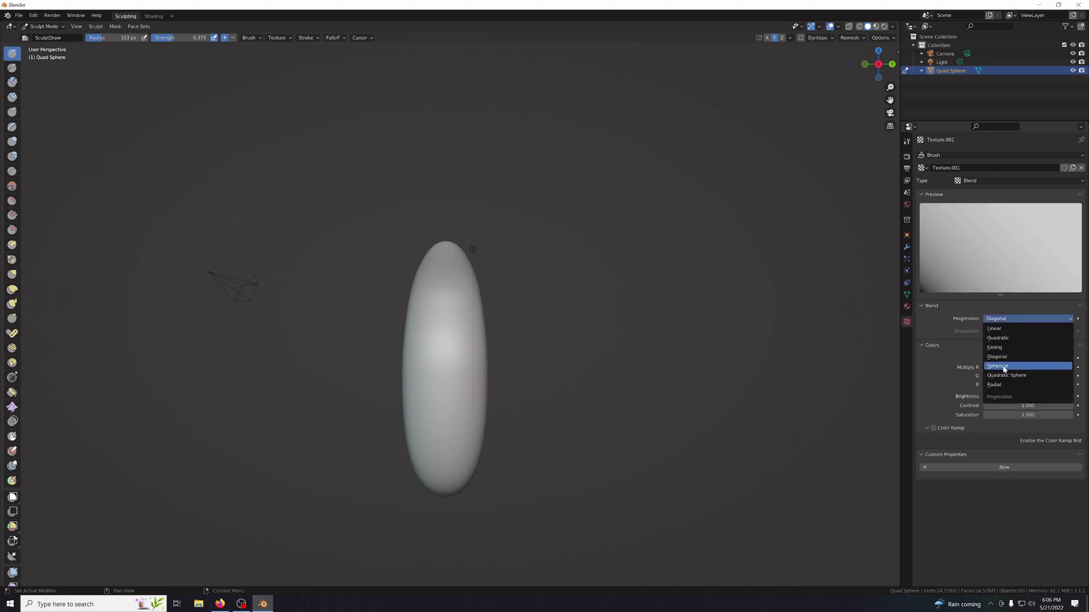
click(1003, 366)
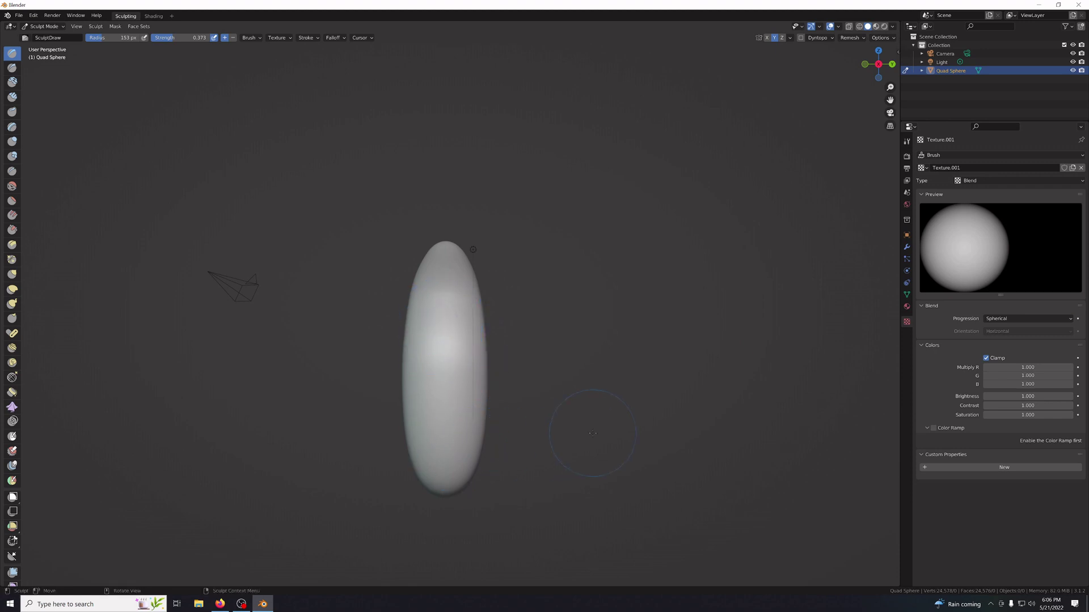
Set the brush texture type to Wood with the Bands pattern.
middle_drag(593, 433, 583, 439)
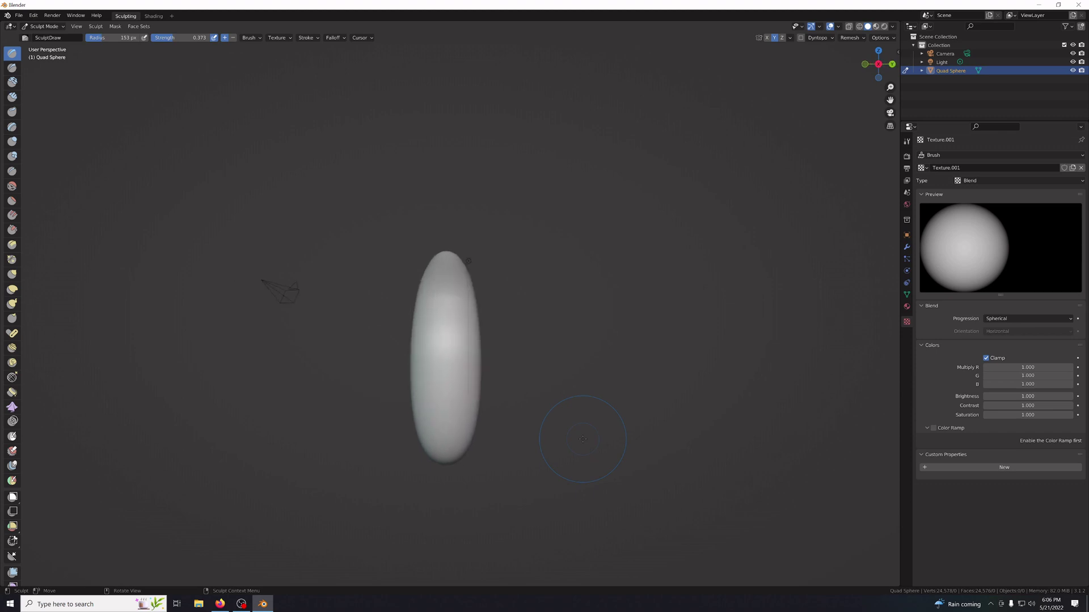
click(1029, 320)
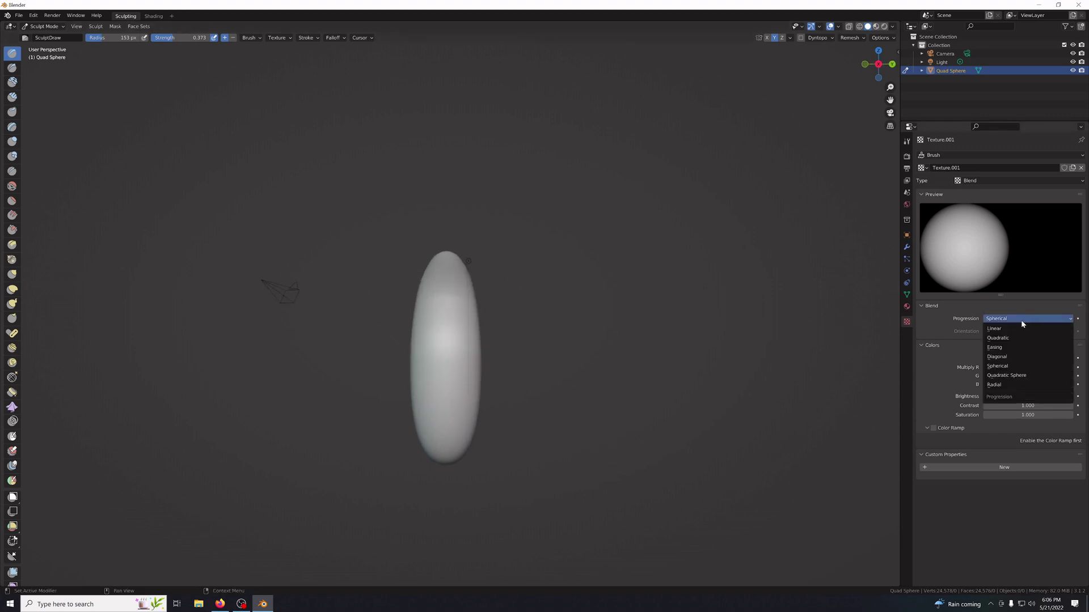
click(998, 180)
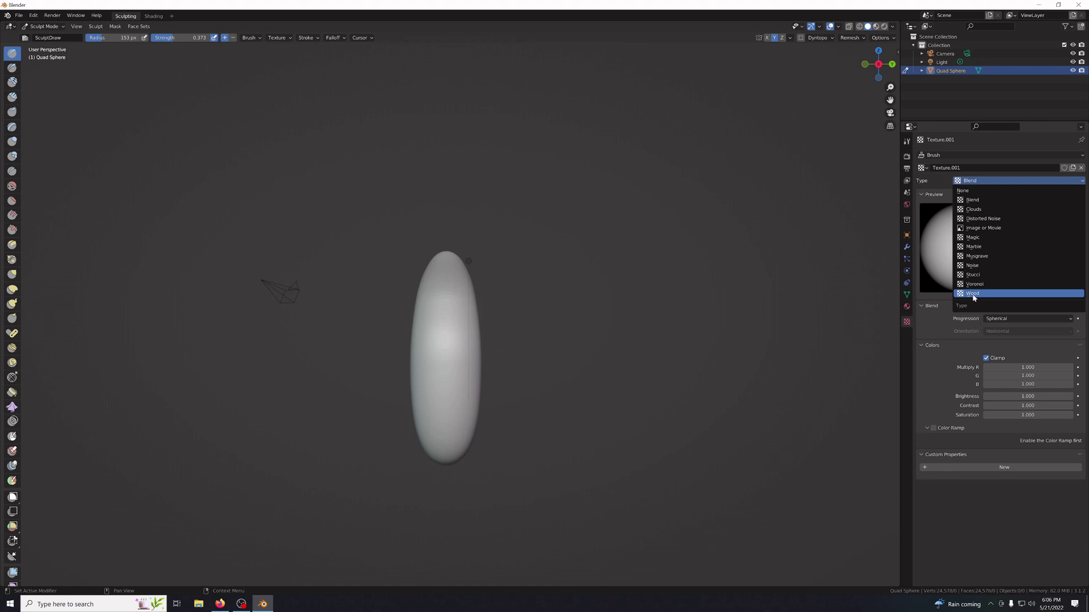
click(973, 294)
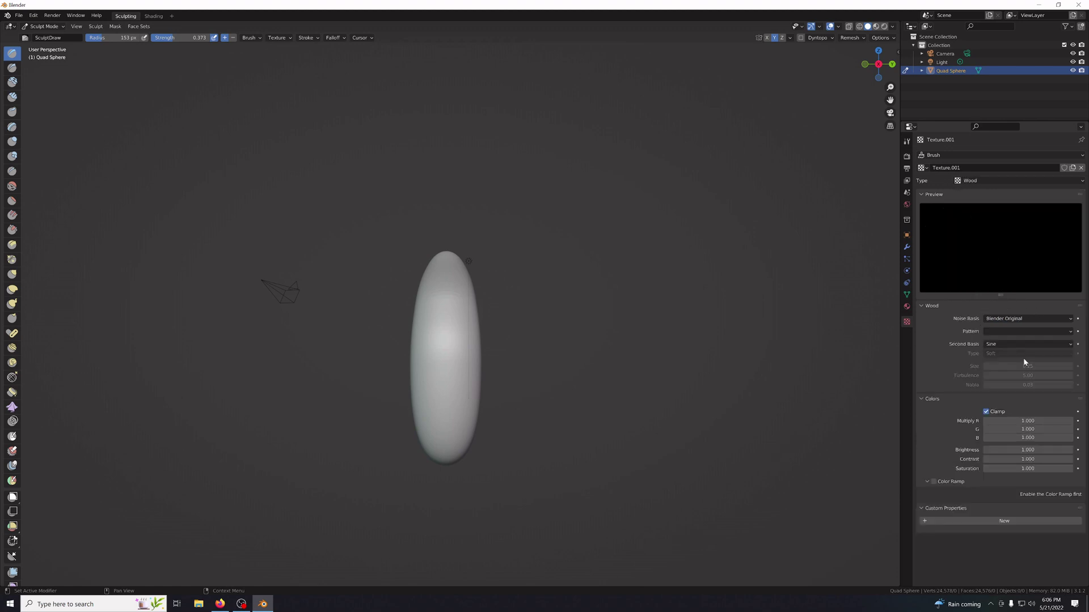
click(1013, 329)
click(1015, 340)
Test the Wood bands texture with a stroke on the form and undo it.
mouse_move(452, 415)
mouse_down()
mouse_move(445, 292)
mouse_move(474, 400)
mouse_up()
mouse_move(474, 399)
middle_down()
mouse_move(488, 340)
mouse_move(499, 369)
mouse_move(482, 397)
mouse_move(497, 456)
mouse_move(542, 441)
middle_up()
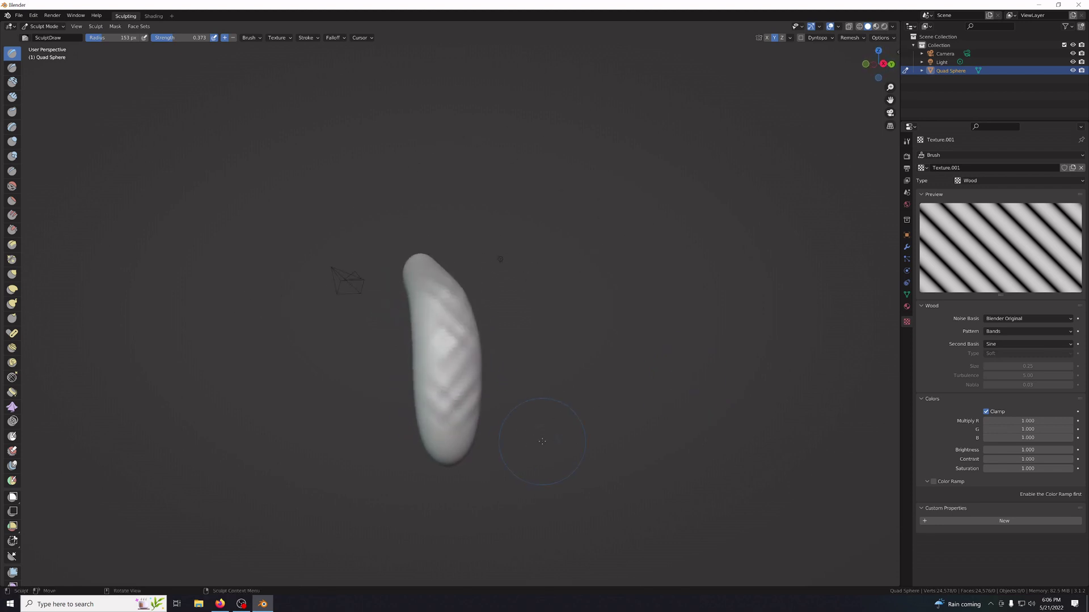
key(ctrl+z)
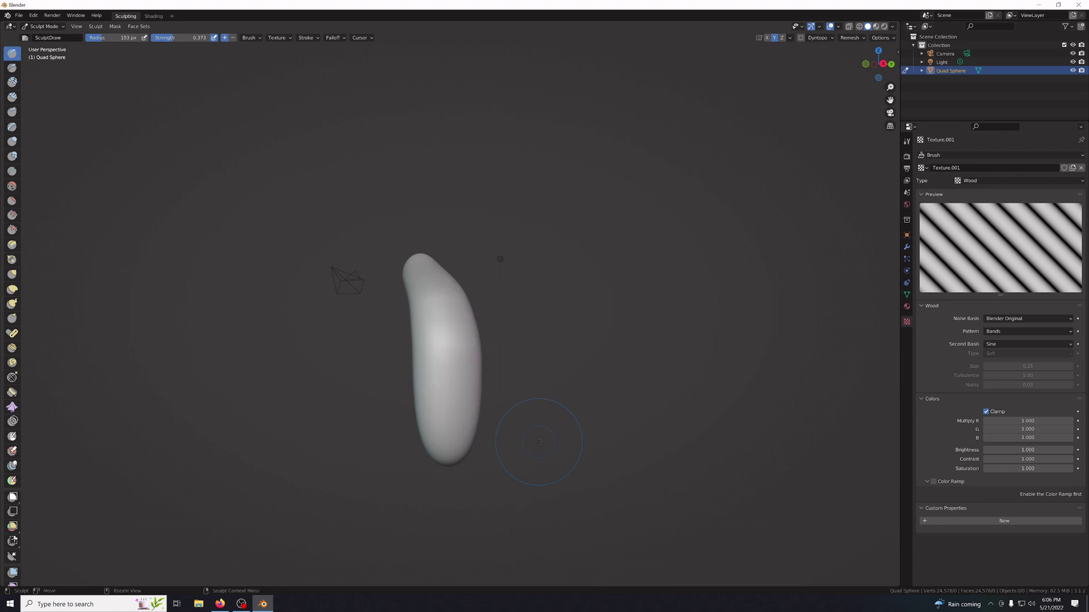
Realign the view through the front view so that it faces the form's broad outer side again.
key(KP_6)
key(KP_7)
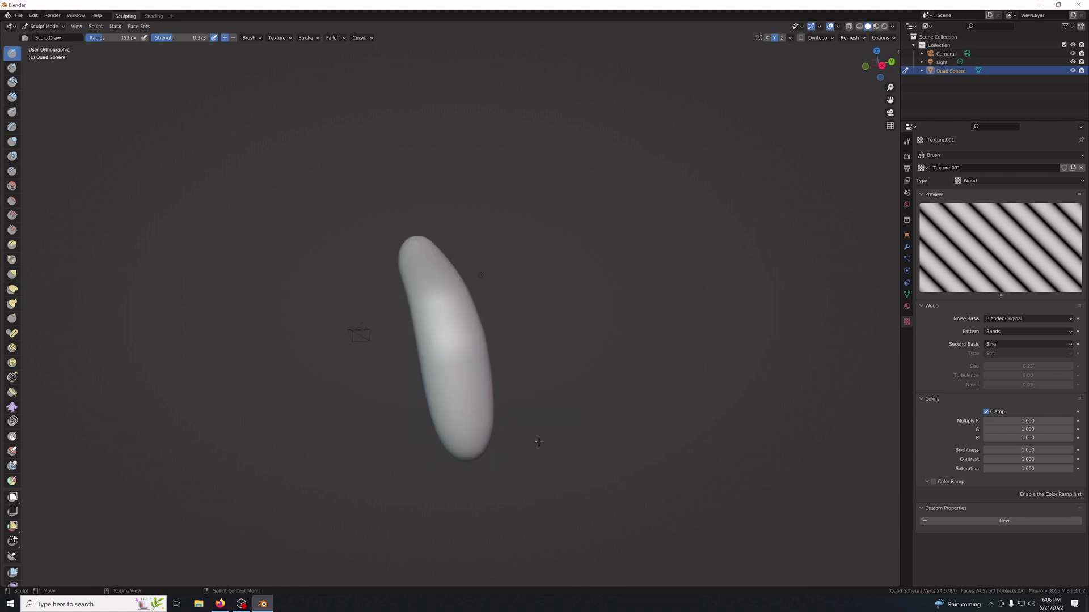
key(KP_1)
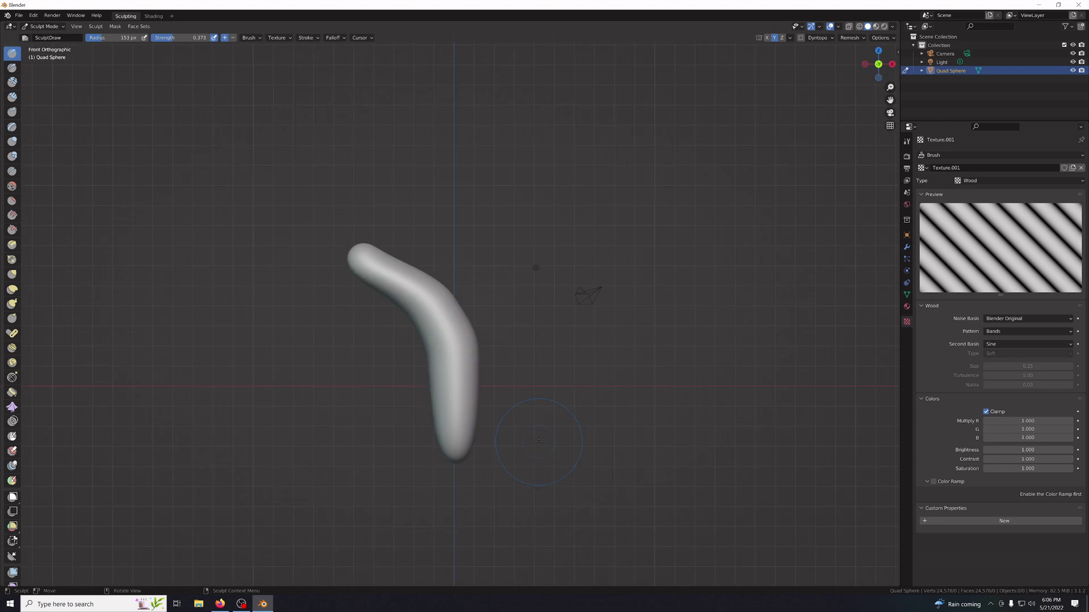
key(KP_4)
key(KP_6)
key(KP_6)
key(KP_6)
key(KP_4)
key(KP_4)
key(KP_4)
key(KP_4)
key(KP_4)
key(KP_4)
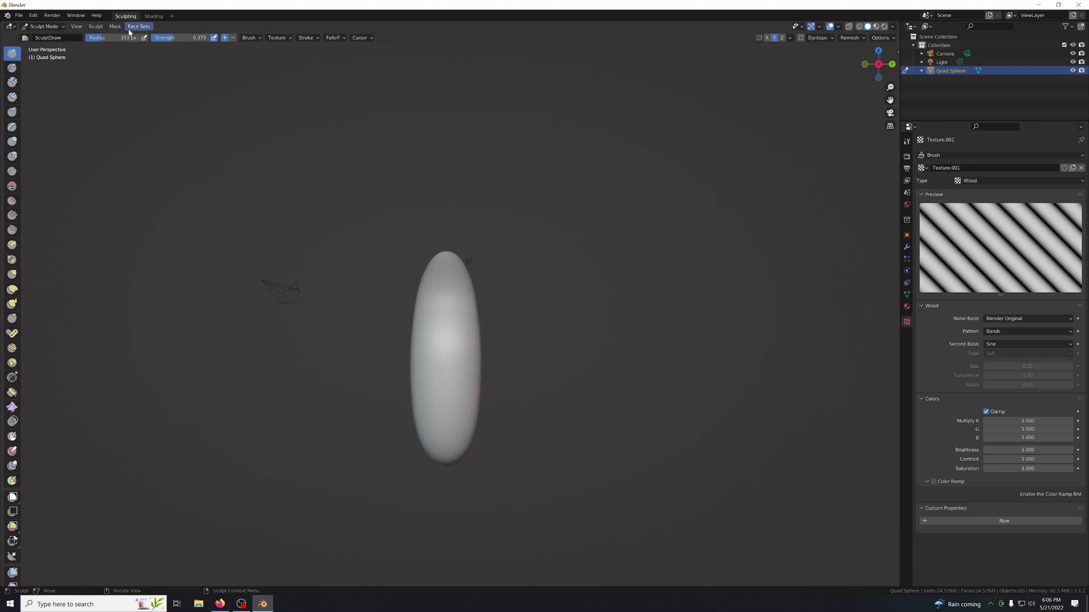
Set the brush radius to 184 px and strength to 0.239, and brush the Wood bands texture along the form's outer side up to its tip.
drag(99, 37, 153, 39)
mouse_move(456, 415)
mouse_down()
mouse_move(455, 307)
mouse_move(450, 436)
mouse_move(432, 262)
mouse_up()
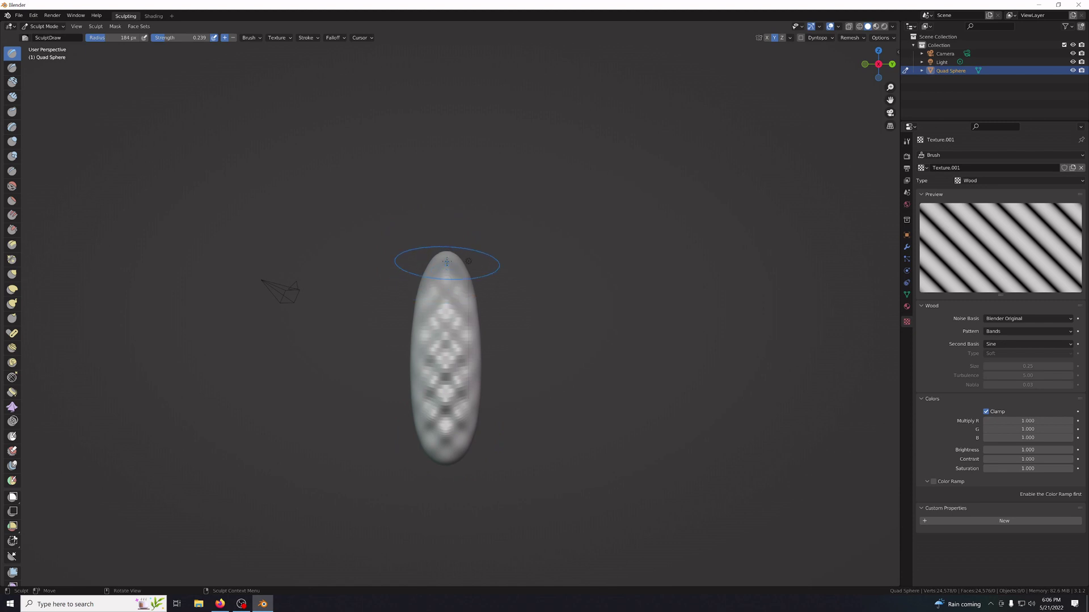
middle_drag(482, 329, 450, 236)
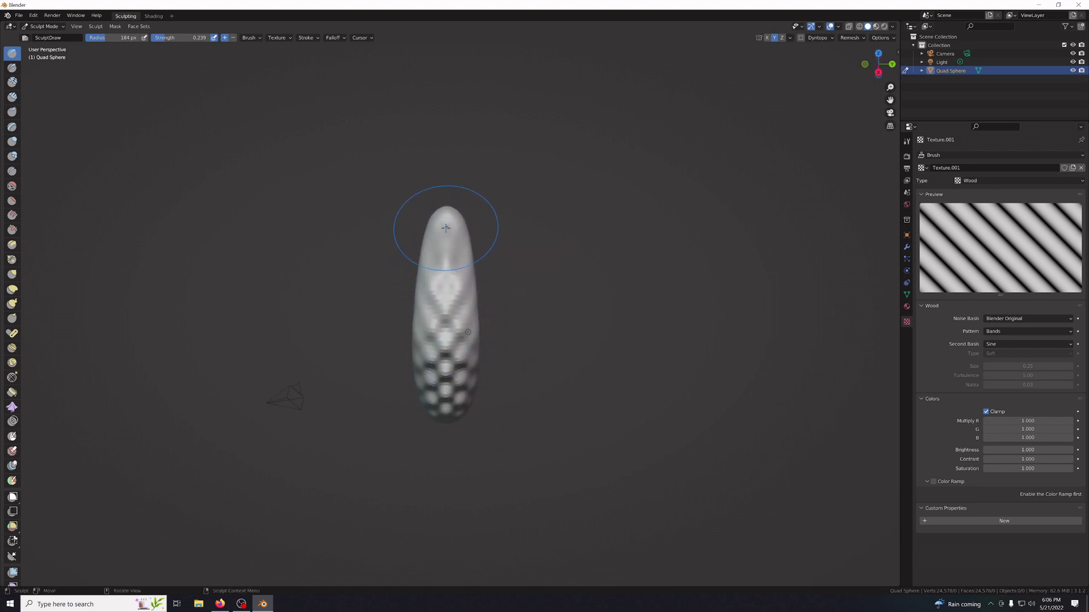
mouse_move(445, 290)
middle_down()
mouse_move(446, 348)
mouse_move(484, 391)
mouse_move(468, 424)
mouse_move(581, 426)
mouse_move(587, 437)
middle_up()
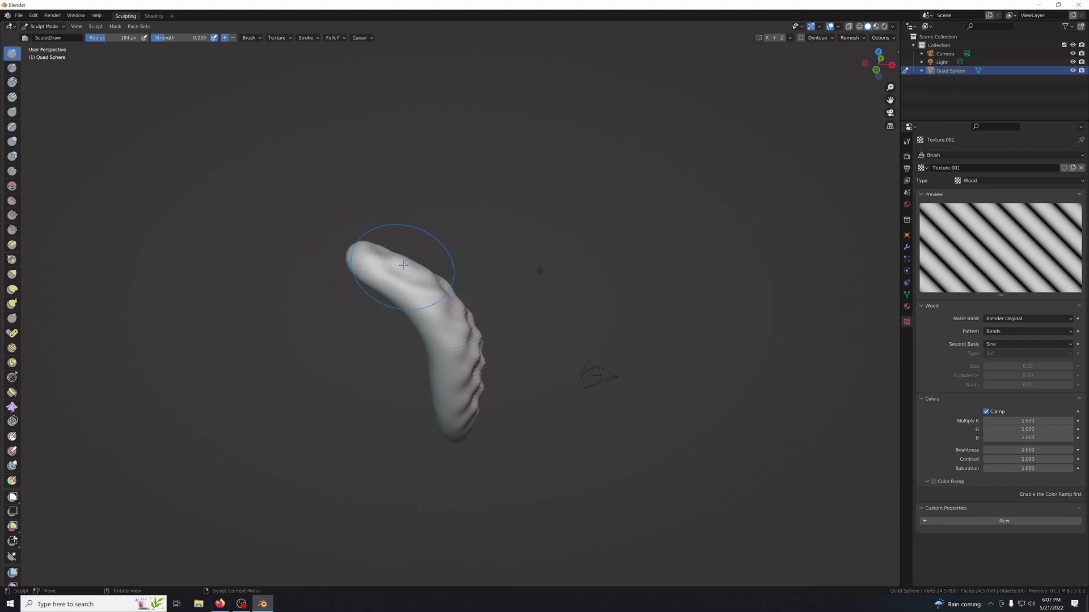
drag(363, 250, 364, 247)
mouse_move(364, 247)
middle_down()
mouse_move(498, 337)
mouse_move(372, 365)
mouse_move(496, 372)
mouse_move(397, 340)
middle_up()
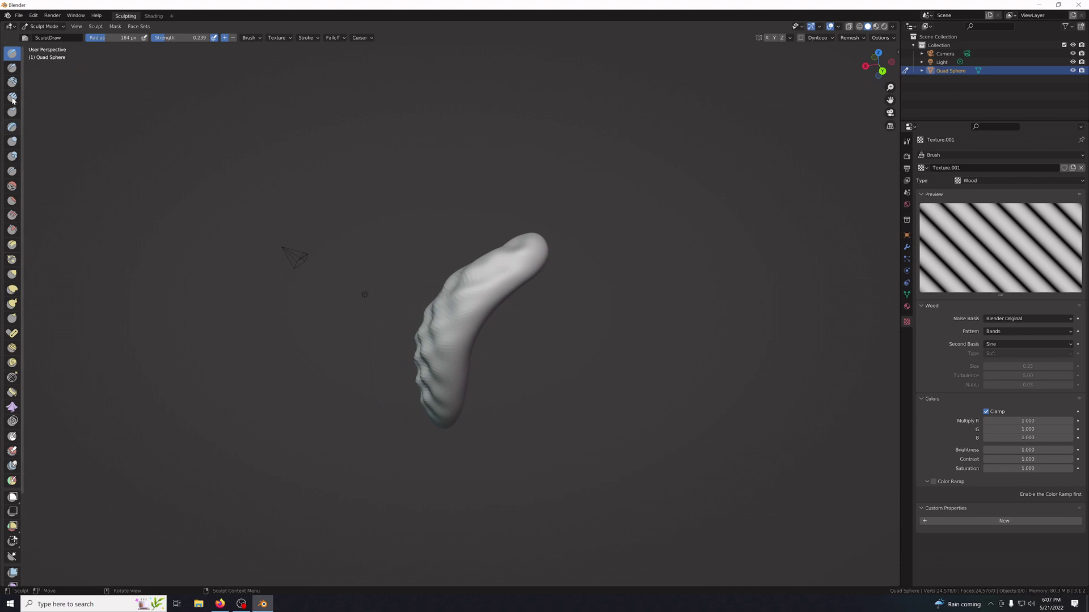
Switch to the Crease brush and set its radius to 97 px for working on the form's textured outer side.
click(19, 171)
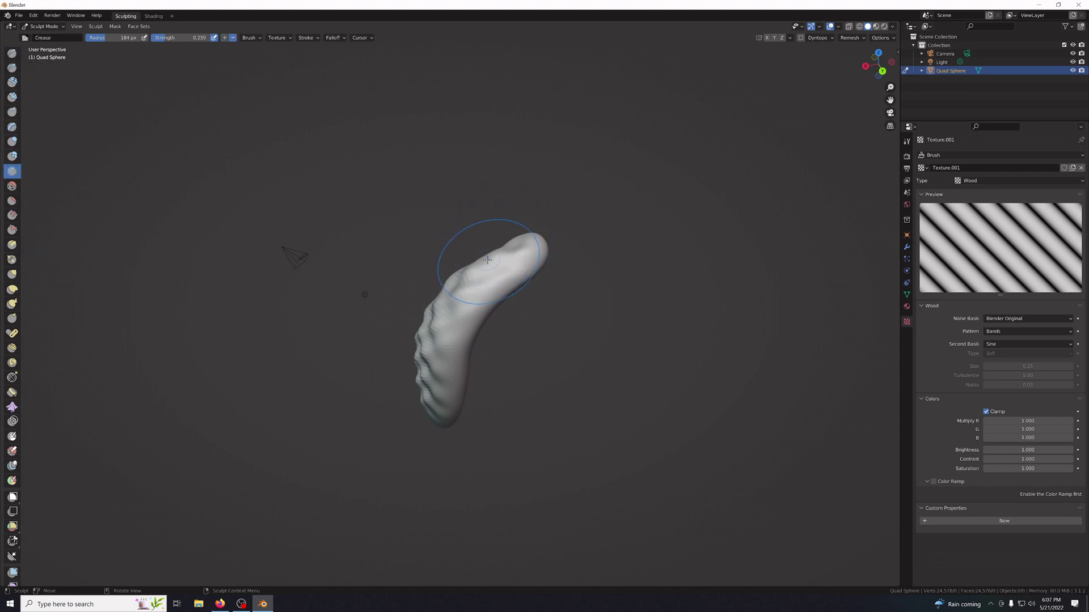
middle_drag(488, 265, 587, 356)
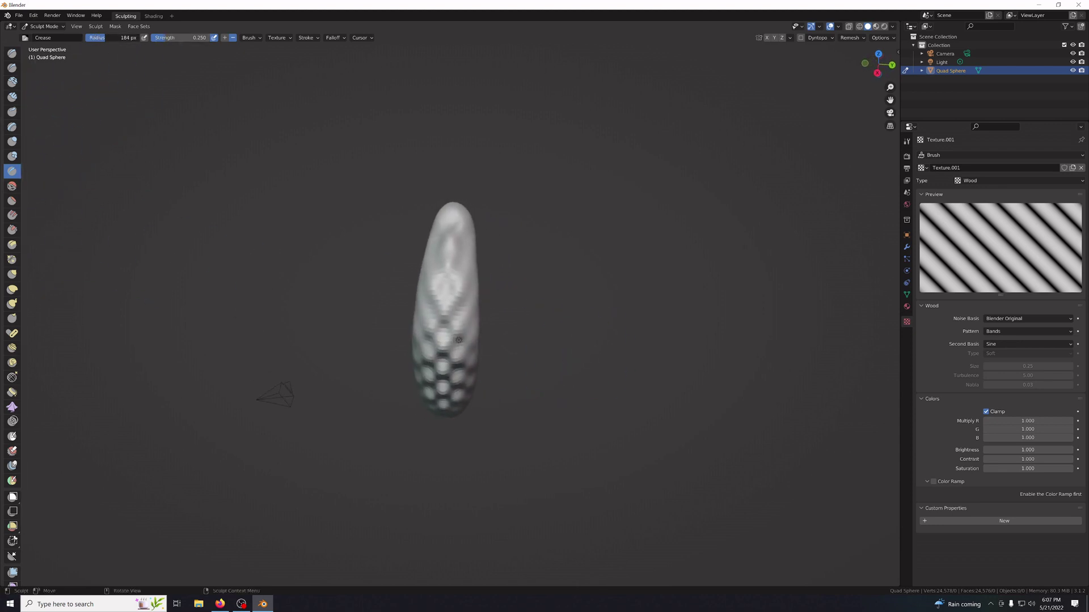
drag(113, 38, 105, 38)
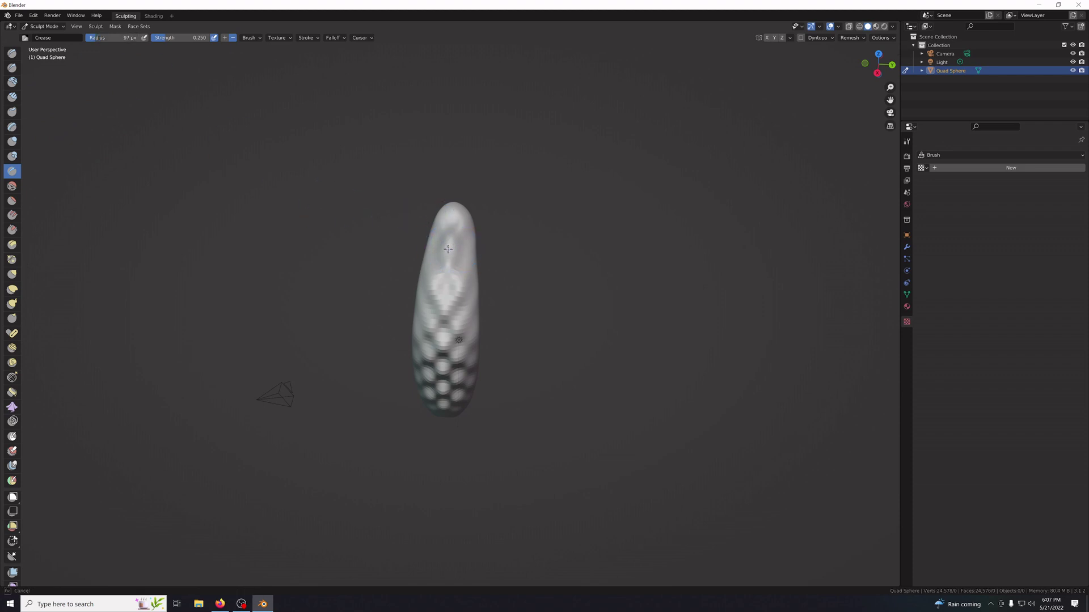
mouse_move(531, 254)
middle_down()
mouse_move(499, 255)
mouse_move(554, 262)
mouse_move(530, 243)
mouse_move(595, 235)
mouse_move(569, 259)
mouse_move(340, 259)
middle_up()
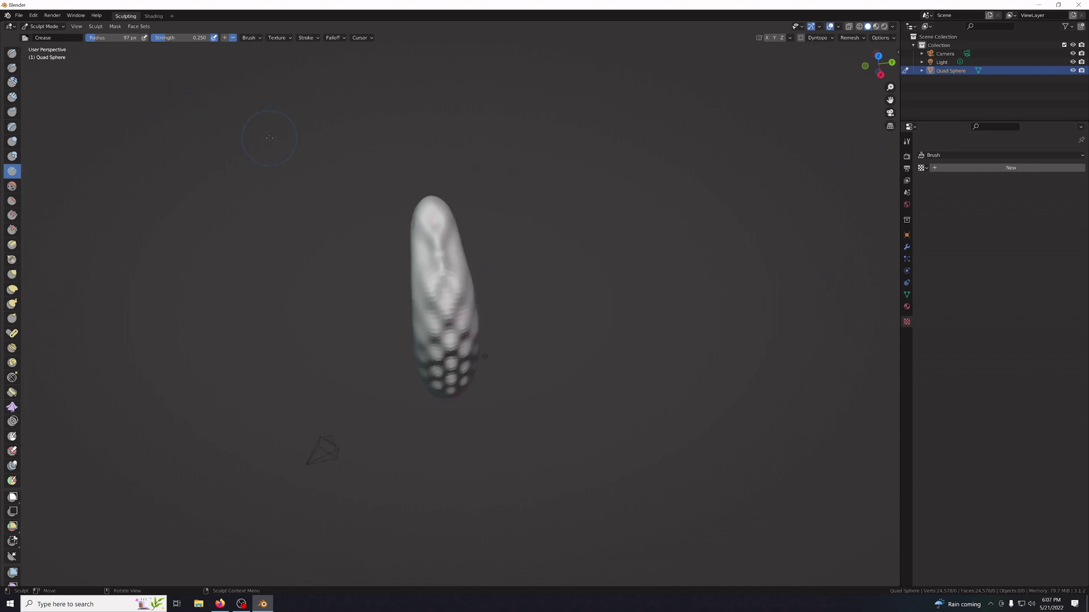
Realign the view in rotation increments, starting from the front view, until it squarely faces the form's textured outer side.
key(KP_1)
key(KP_4)
key(KP_4)
key(KP_4)
key(KP_4)
key(KP_4)
key(KP_4)
key(KP_4)
key(KP_4)
key(KP_4)
key(KP_4)
key(KP_4)
key(KP_4)
key(KP_4)
key(KP_4)
key(KP_4)
key(KP_4)
key(KP_4)
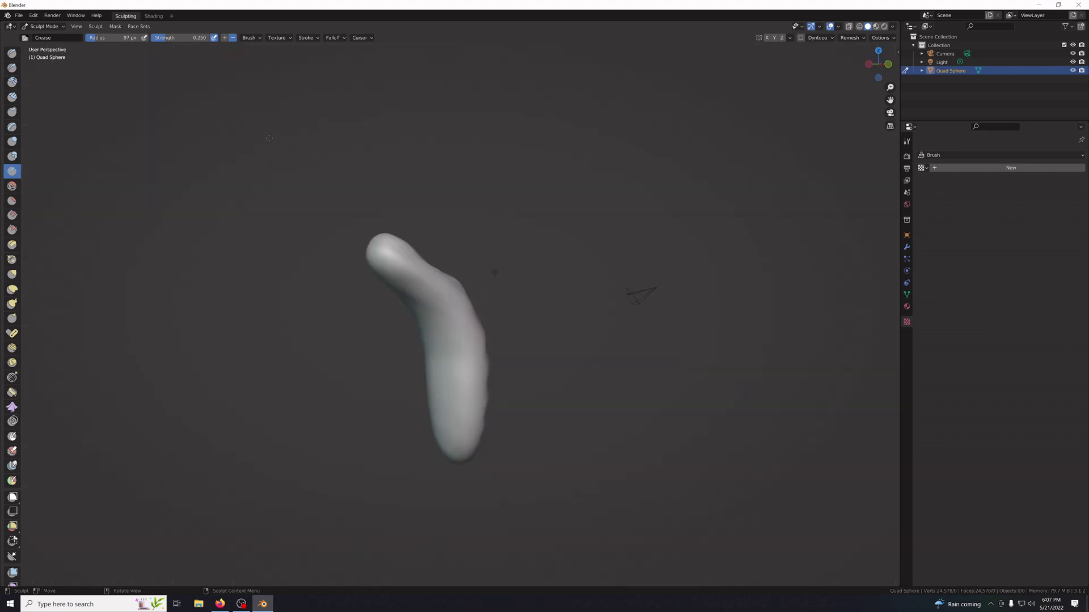
key(KP_4)
key(KP_4)
key(KP_4)
key(KP_4)
key(KP_4)
key(KP_4)
key(KP_4)
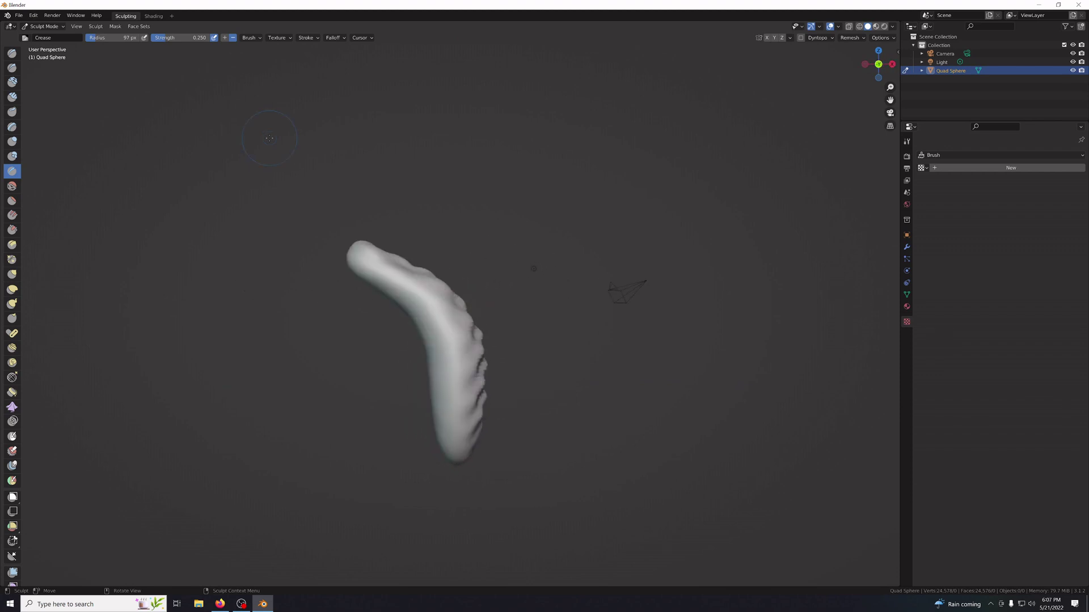
key(KP_6)
key(KP_6)
key(KP_6)
key(KP_6)
key(KP_6)
key(KP_6)
key(KP_6)
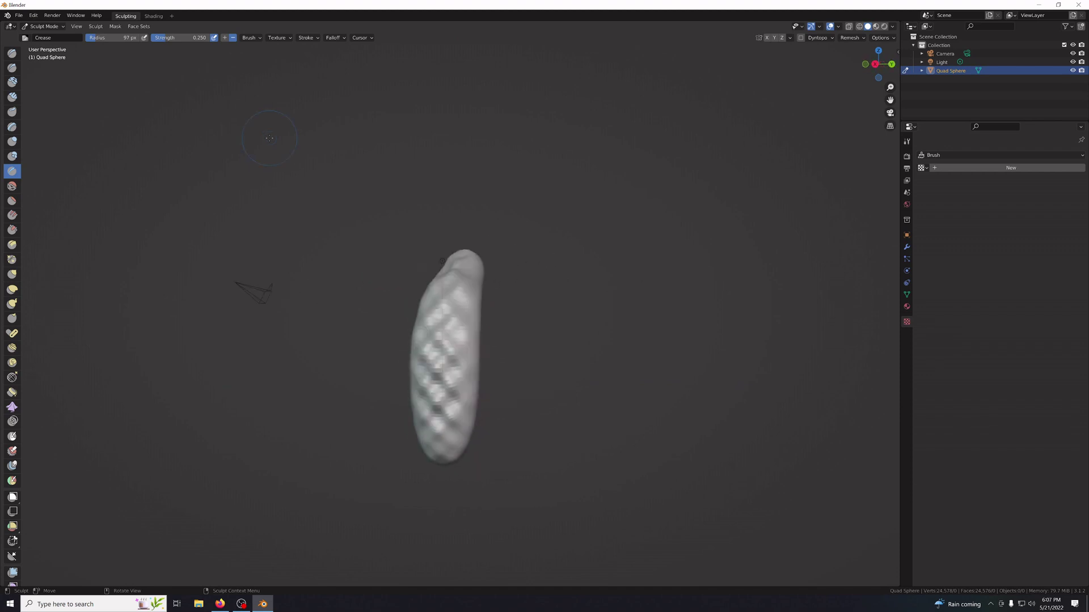
key(KP_4)
Give the Crease brush a new Wood texture with the Bands pattern and set the brush radius to 76 px.
click(950, 168)
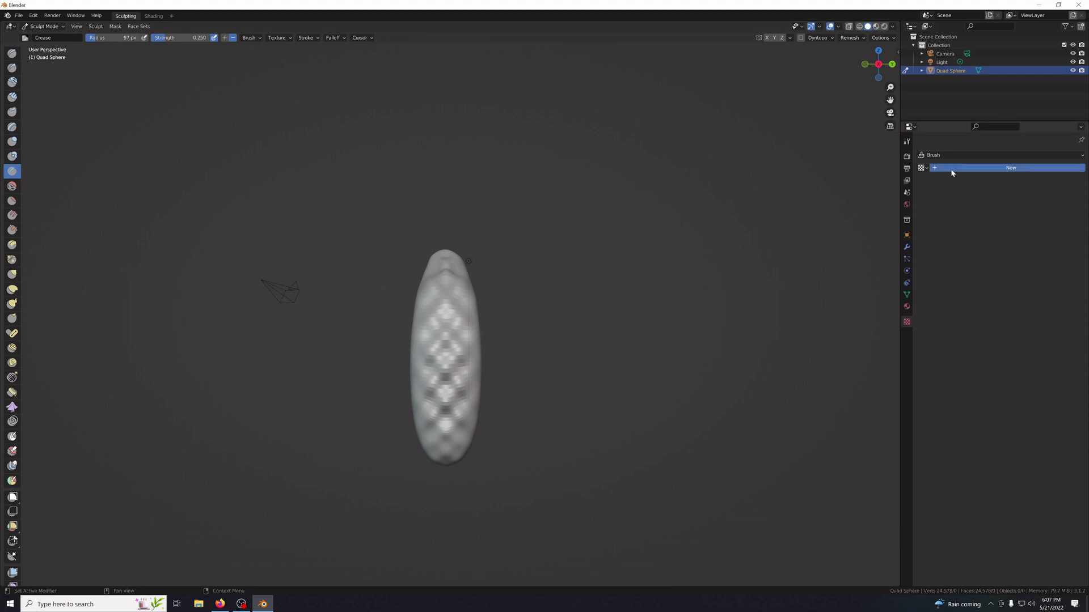
click(985, 181)
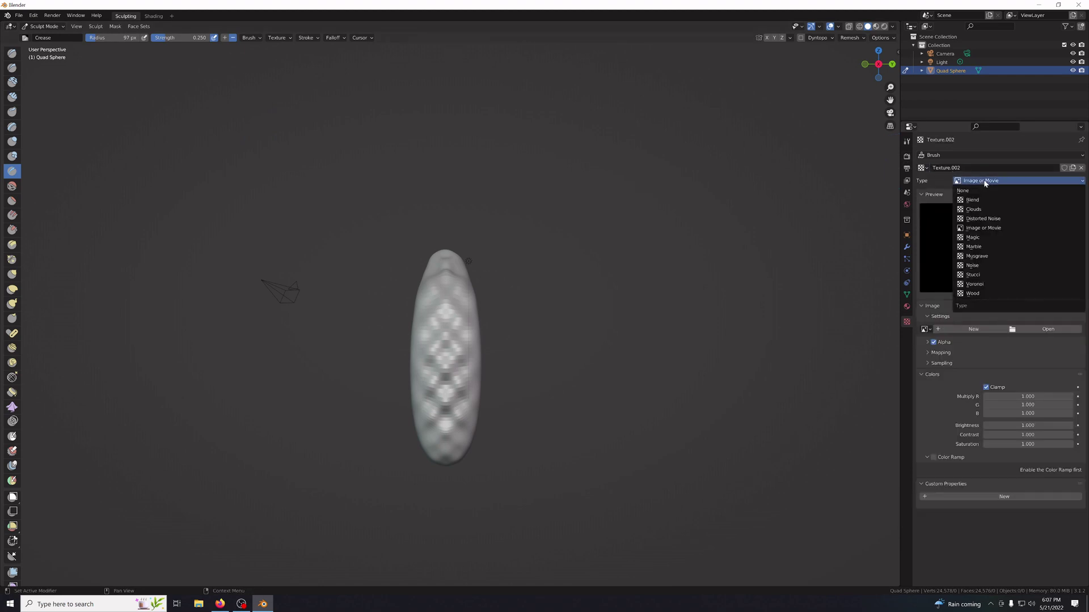
click(986, 297)
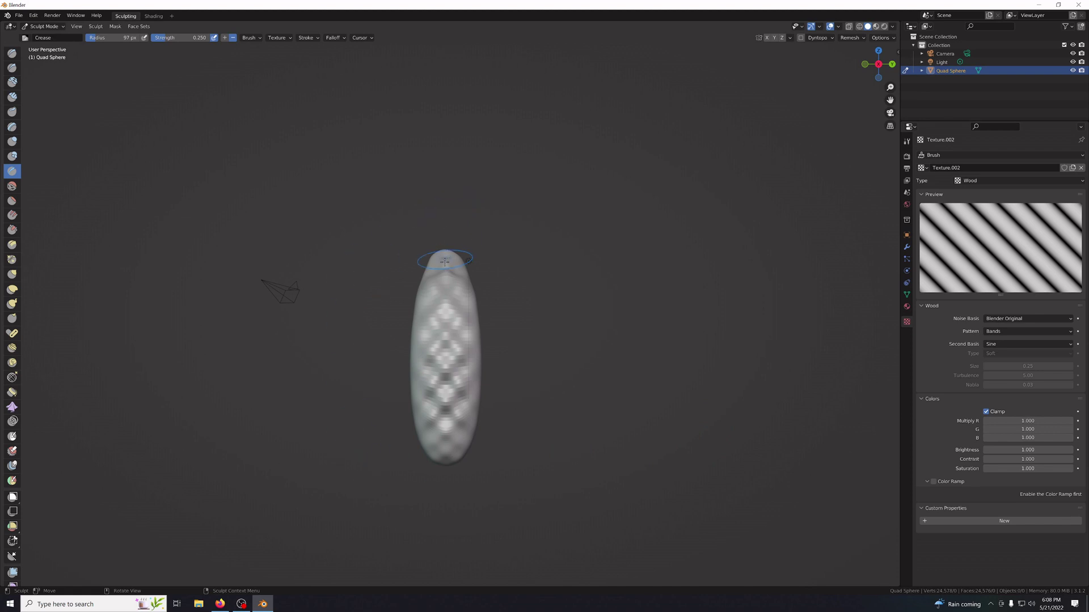
drag(119, 38, 93, 38)
drag(999, 292, 999, 243)
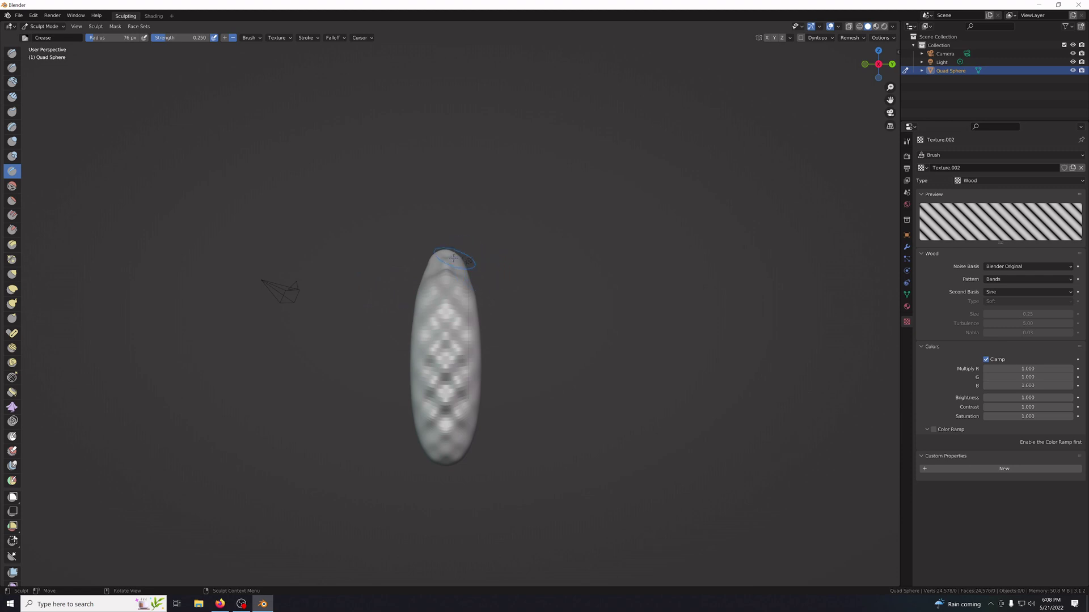
Brush fine Wood band creases over the form's tip and the upper part of its outer side and flank.
middle_drag(457, 267, 457, 210)
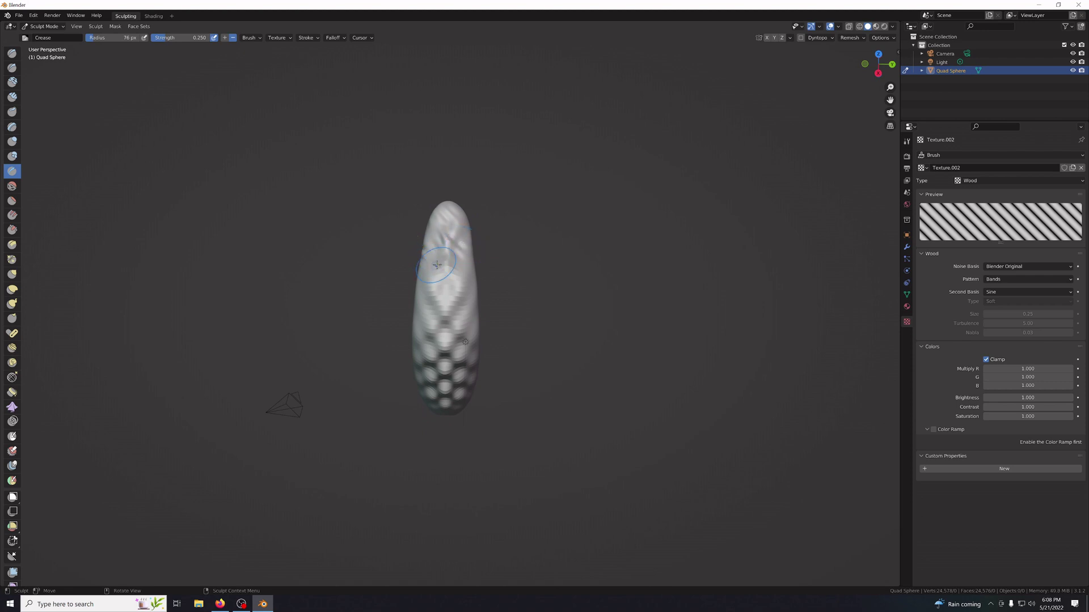
mouse_move(447, 271)
mouse_down()
mouse_move(454, 233)
mouse_move(450, 300)
mouse_move(445, 286)
mouse_up()
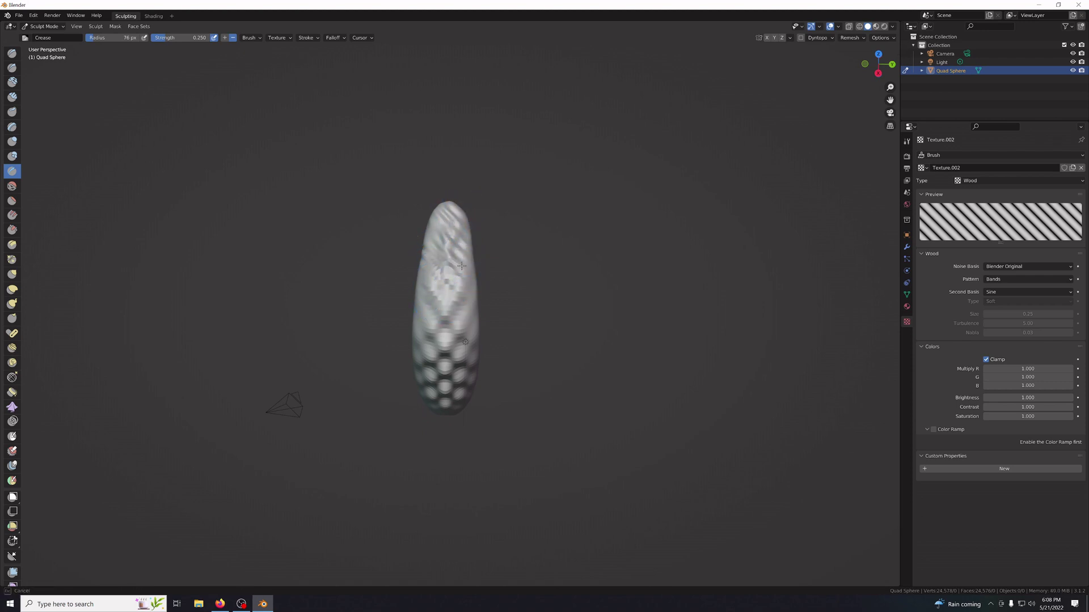
mouse_move(458, 212)
middle_down()
mouse_move(449, 268)
mouse_move(504, 298)
mouse_move(482, 292)
middle_up()
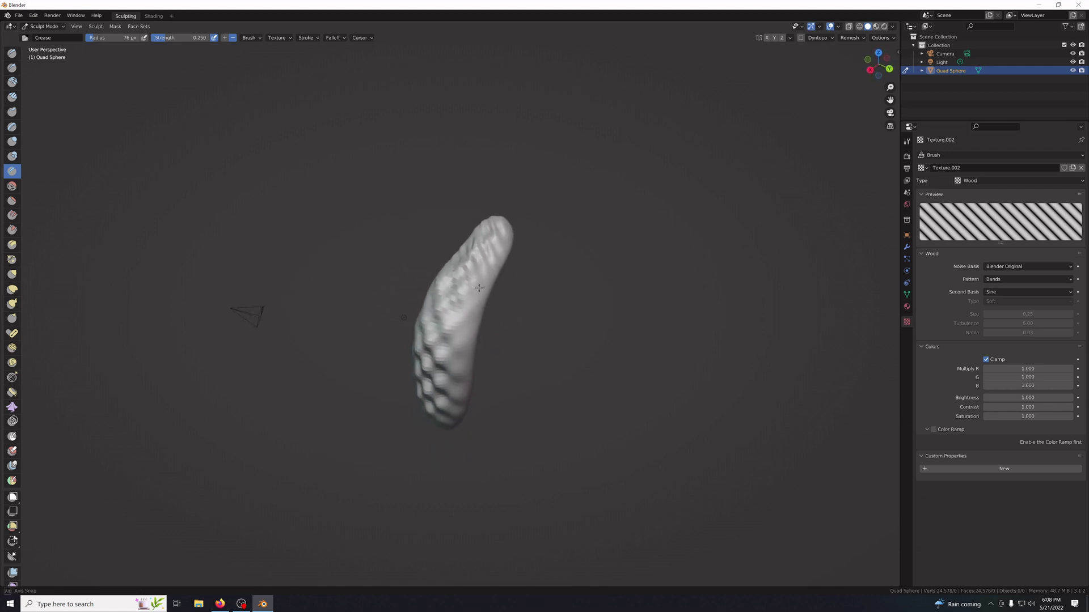
drag(500, 240, 482, 292)
mouse_move(559, 290)
middle_down()
mouse_move(591, 297)
mouse_move(538, 278)
mouse_move(637, 299)
mouse_move(288, 290)
mouse_move(605, 301)
mouse_move(358, 335)
mouse_move(340, 333)
mouse_move(588, 298)
mouse_move(627, 266)
mouse_move(638, 284)
mouse_move(591, 311)
middle_up()
Change the Crease brush's texture type to Clouds, ready for the form's smooth inner side.
key(KP_6)
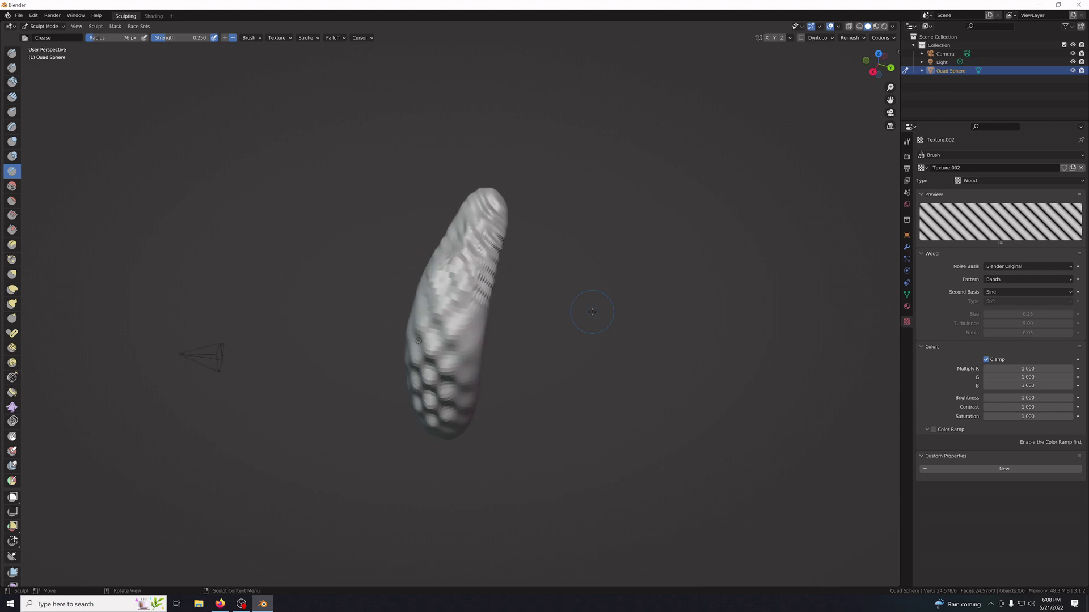
key(KP_1)
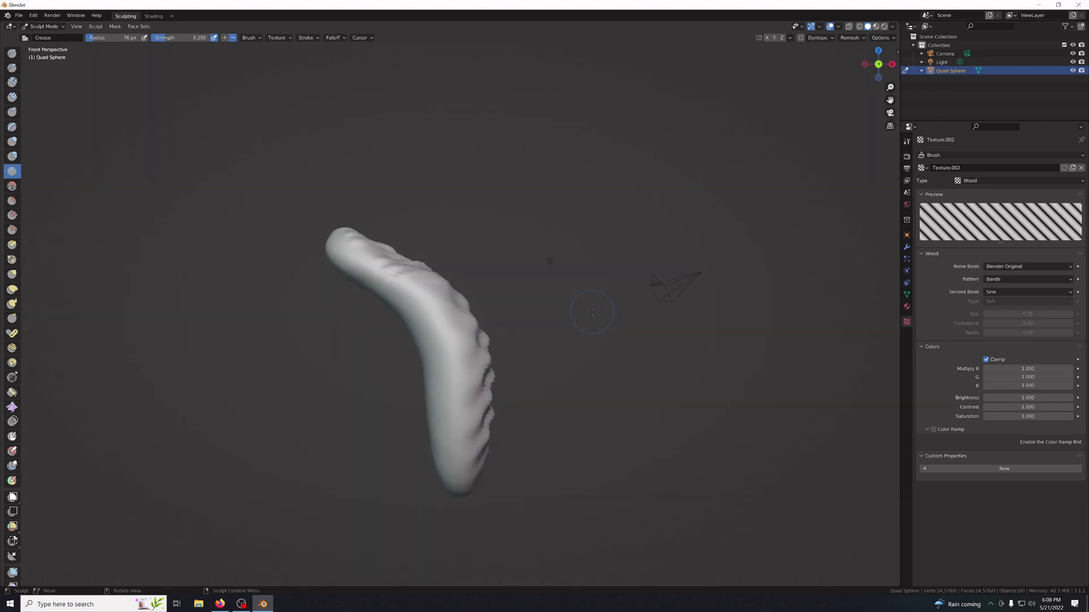
middle_drag(592, 312, 592, 312)
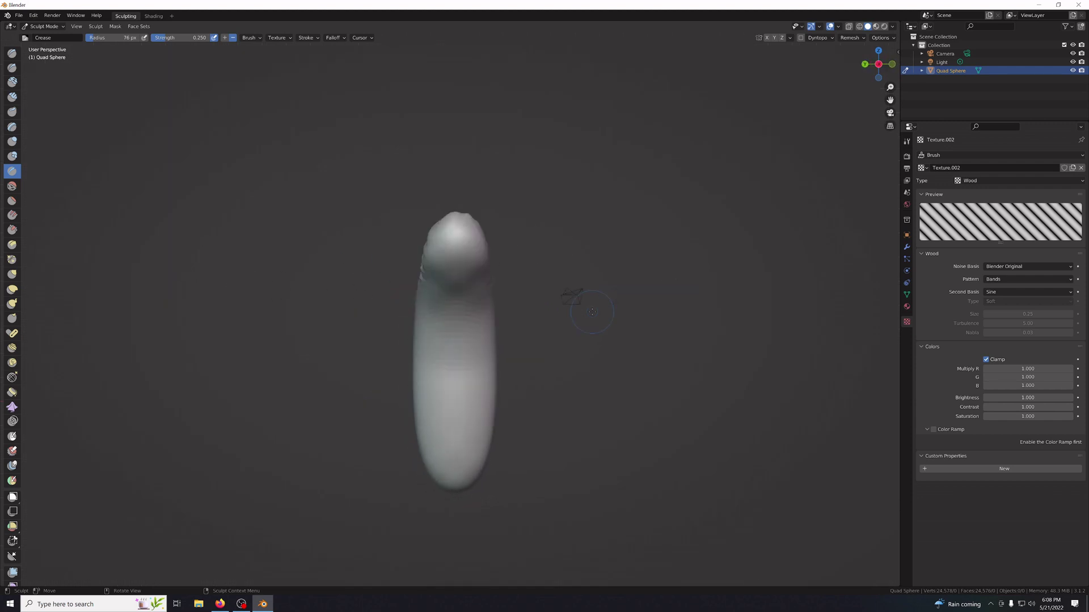
click(974, 180)
click(977, 201)
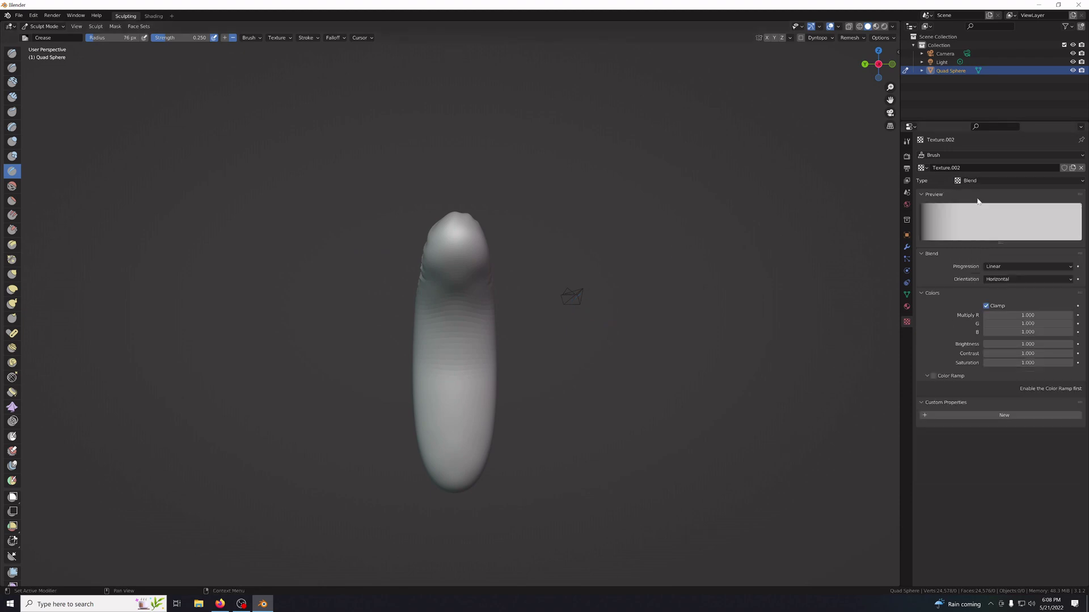
click(976, 180)
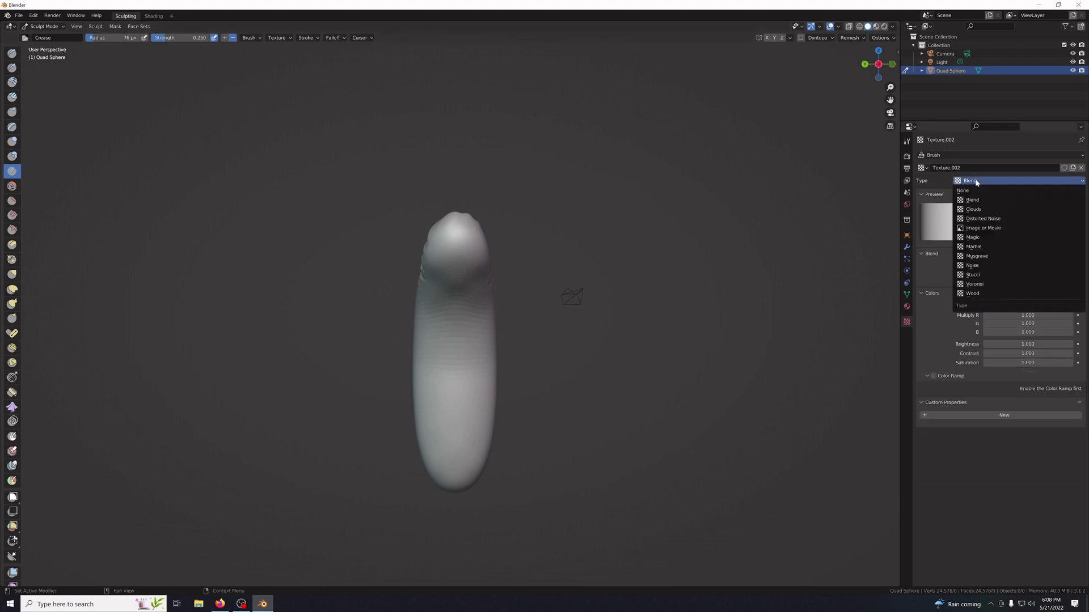
click(976, 211)
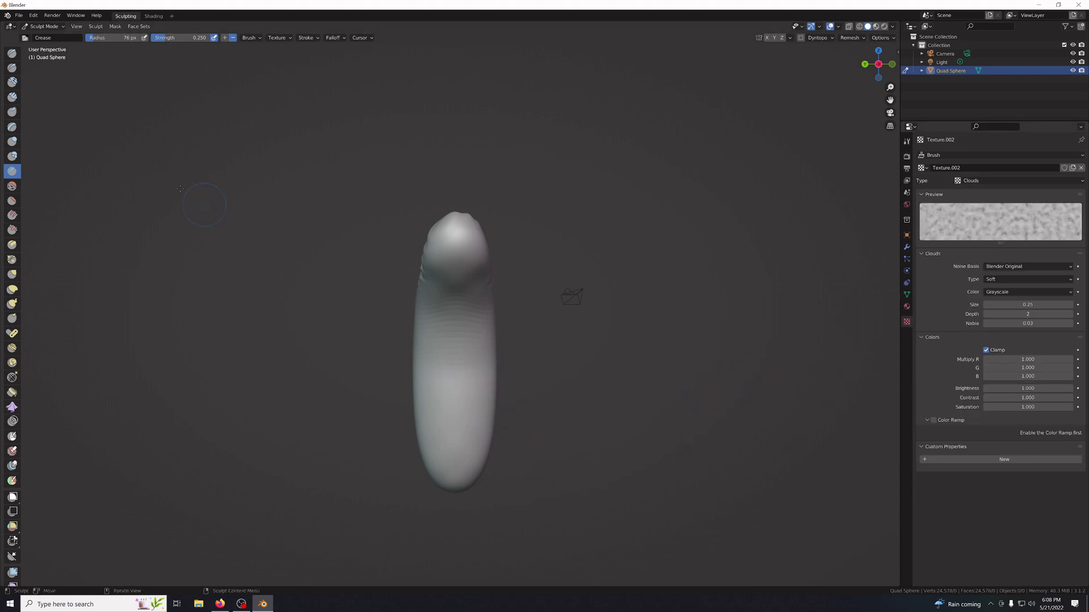
Set the brush radius to 174 px and brush the Clouds texture over the form's inner side from the tip to the lower end.
drag(94, 38, 105, 40)
mouse_move(441, 416)
mouse_down()
mouse_move(457, 448)
mouse_move(453, 397)
mouse_up()
mouse_move(459, 308)
mouse_down()
mouse_move(460, 287)
mouse_move(458, 314)
mouse_up()
drag(446, 391, 441, 416)
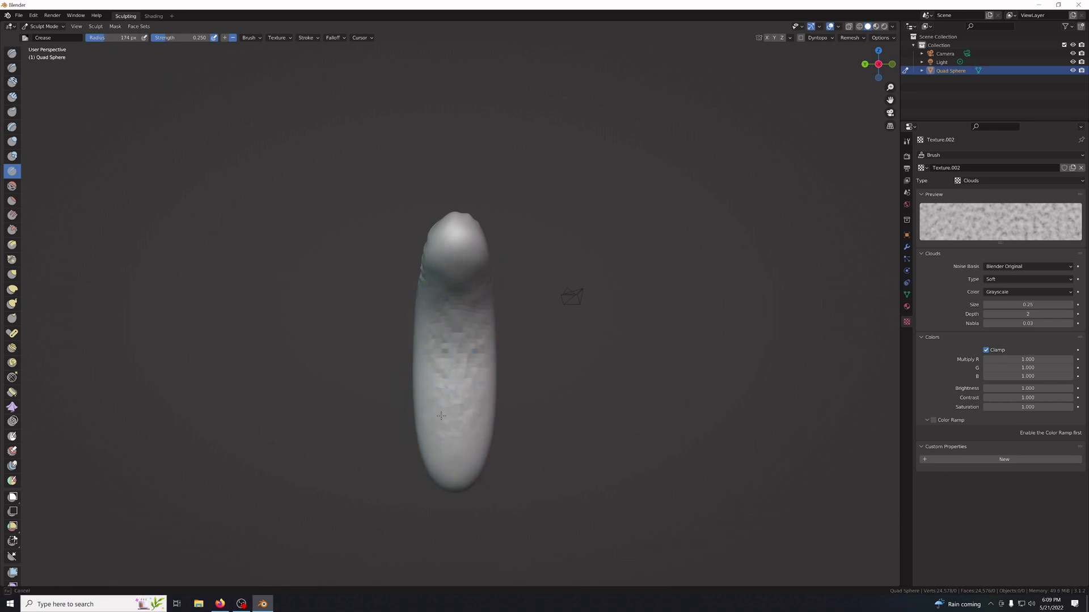
drag(442, 458, 443, 458)
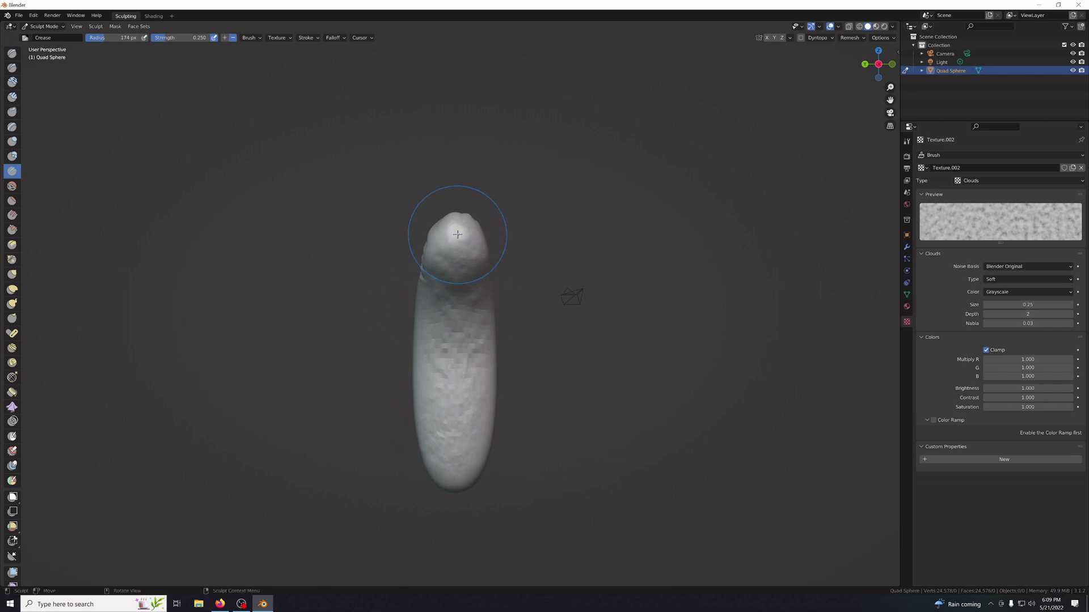
mouse_move(455, 308)
mouse_down()
mouse_move(454, 391)
mouse_move(442, 340)
mouse_up()
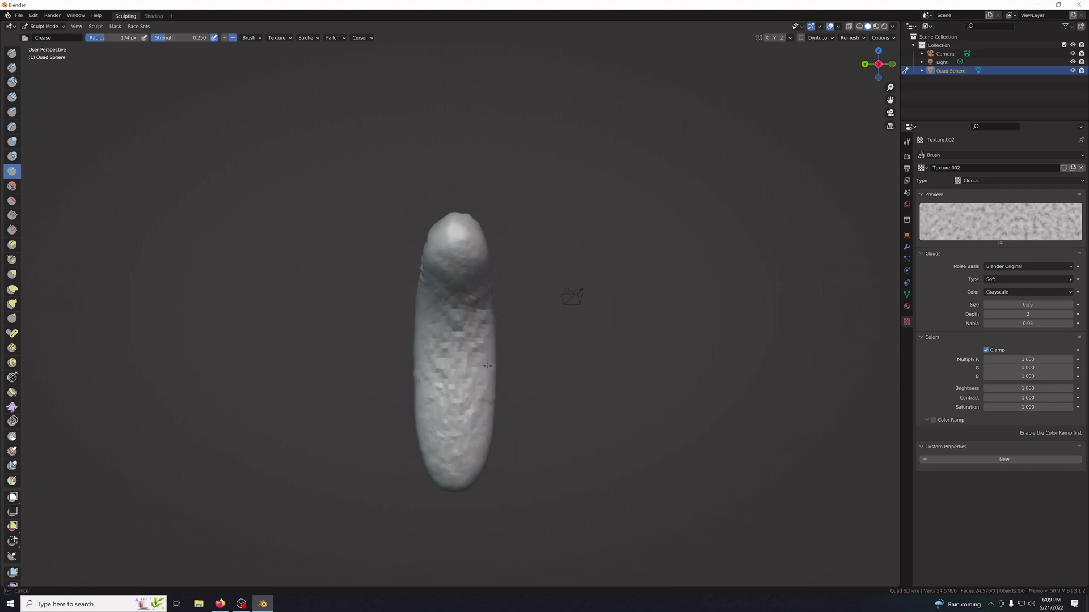
middle_drag(543, 417, 528, 396)
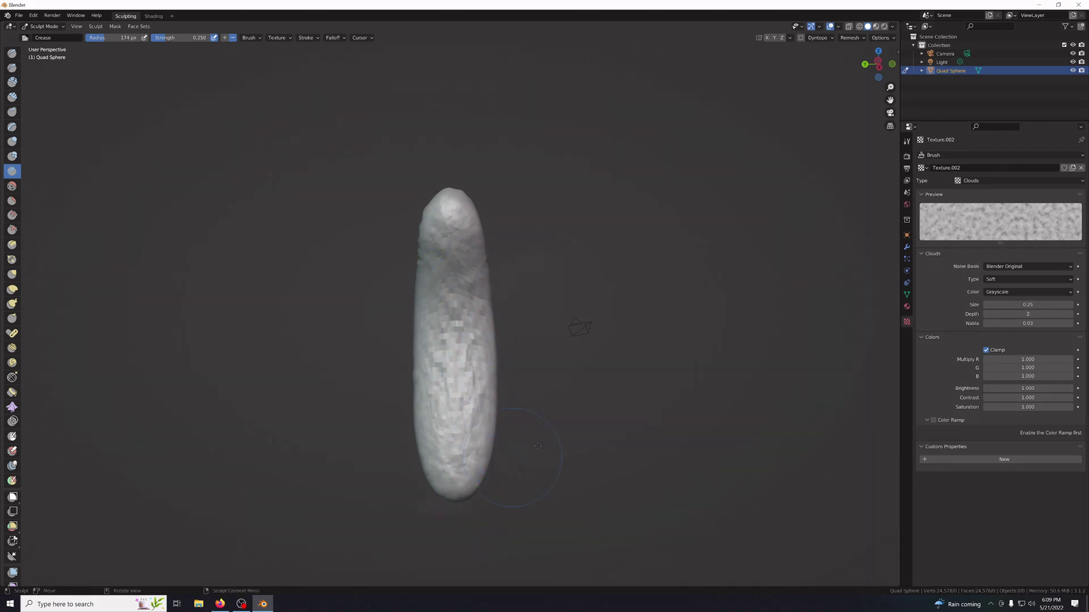
middle_drag(624, 399, 523, 403)
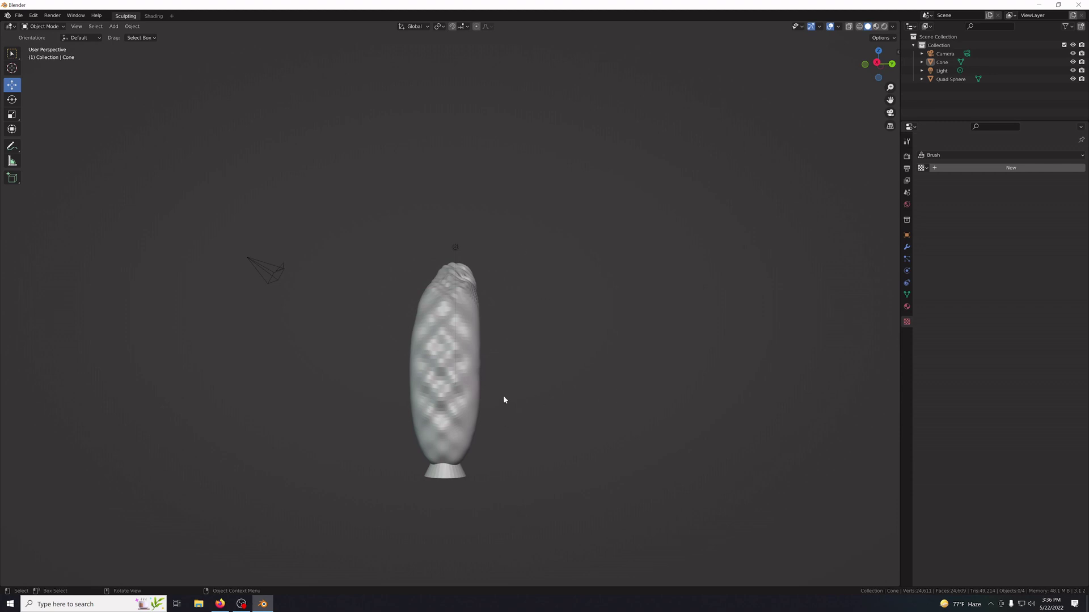
Scale up the cone beneath the form uniformly until its base is about as wide as the form, and deselect it.
mouse_move(504, 400)
middle_down()
mouse_move(685, 433)
mouse_move(650, 461)
mouse_move(556, 476)
mouse_move(513, 437)
mouse_move(359, 398)
mouse_move(593, 418)
mouse_move(728, 410)
mouse_move(517, 432)
mouse_move(371, 431)
middle_up()
middle_drag(532, 469, 725, 449)
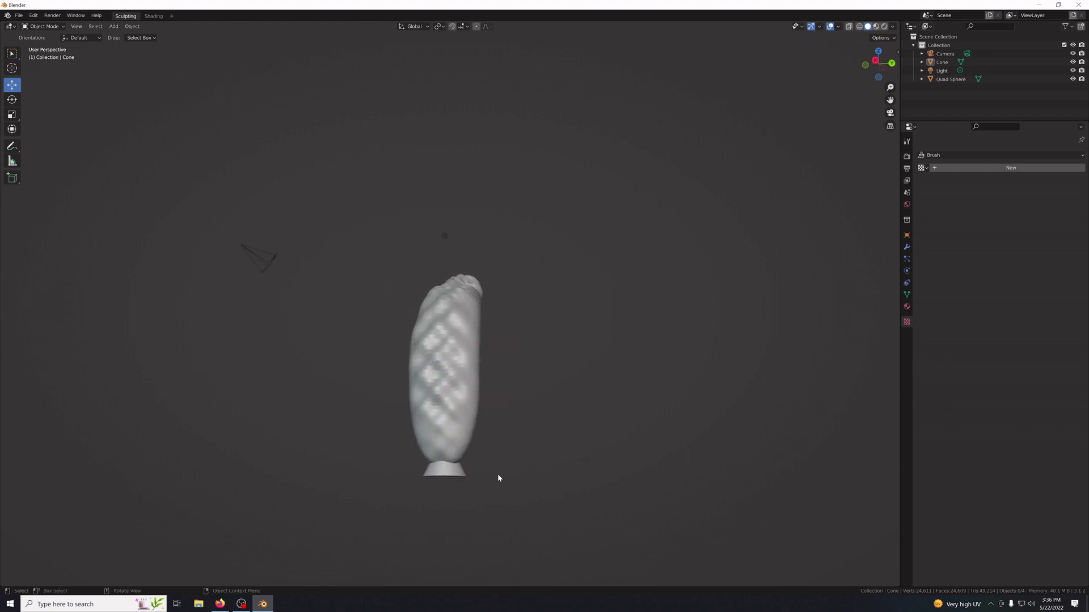
key(KP_4)
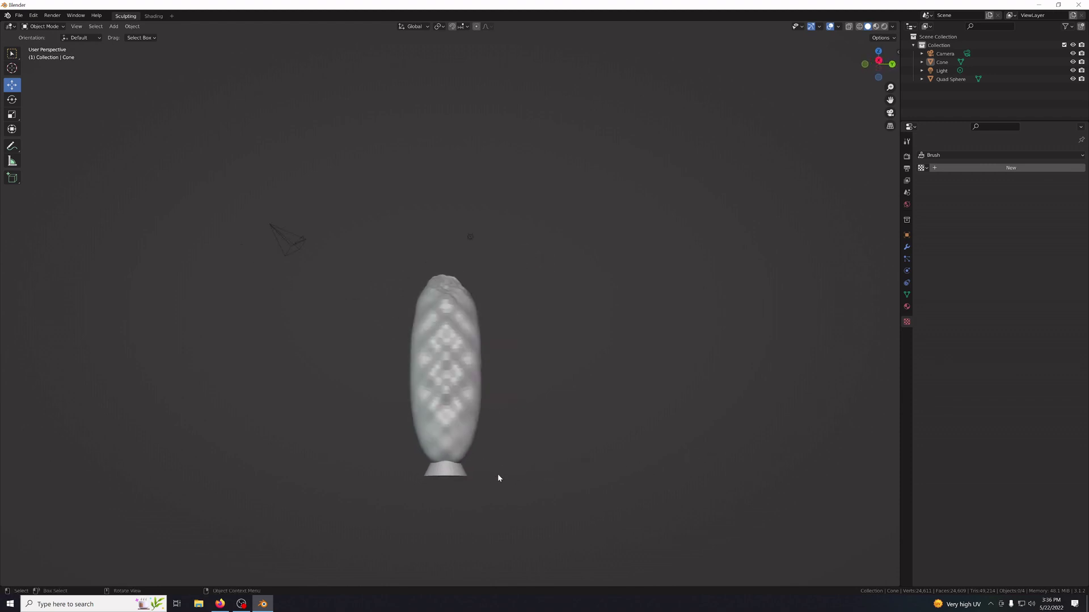
click(460, 475)
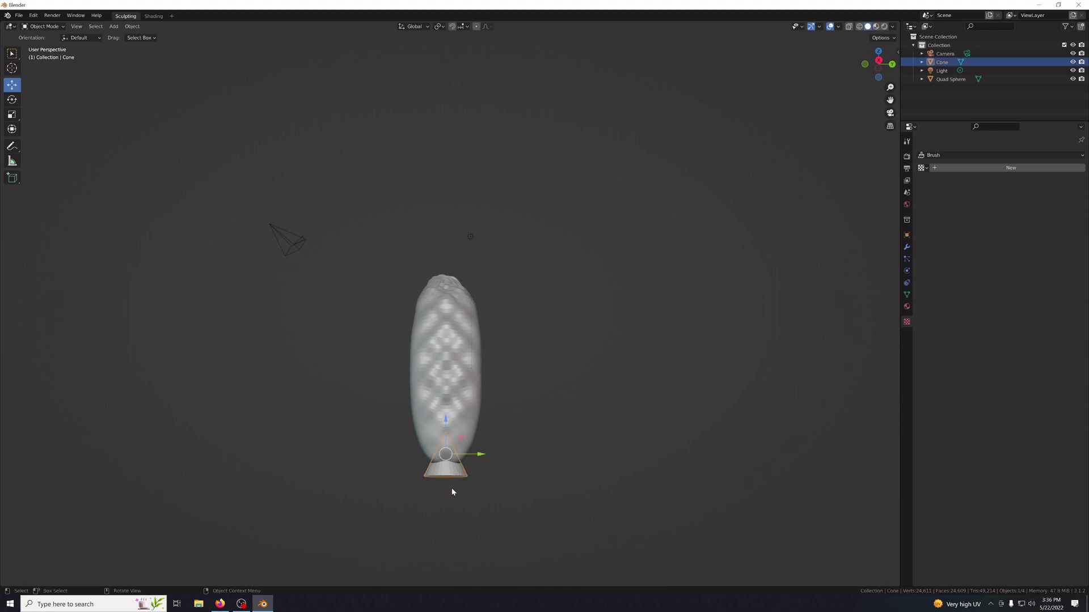
click(12, 115)
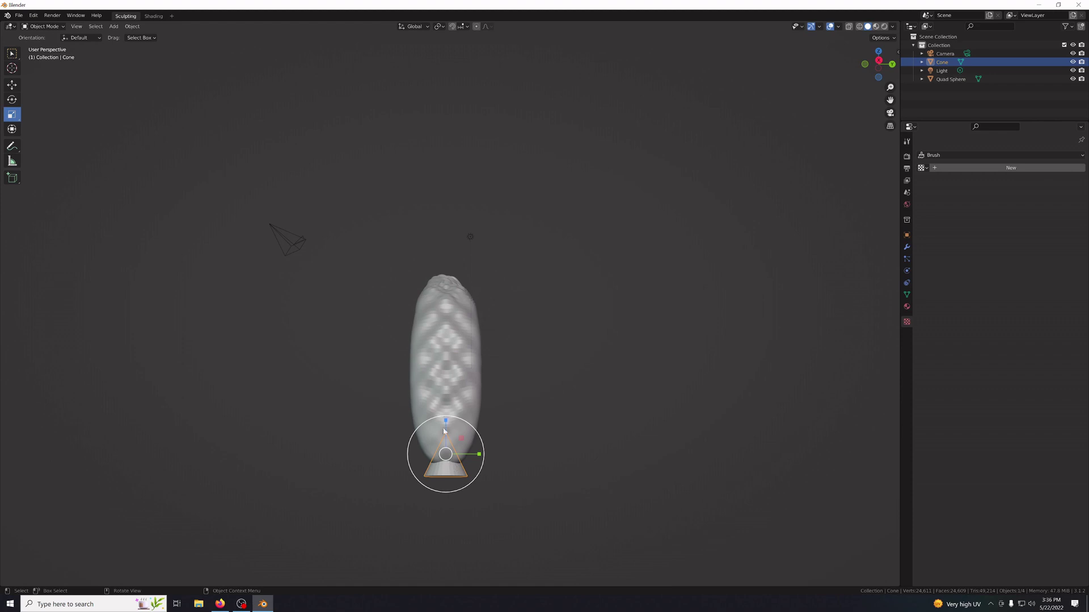
drag(479, 450, 448, 395)
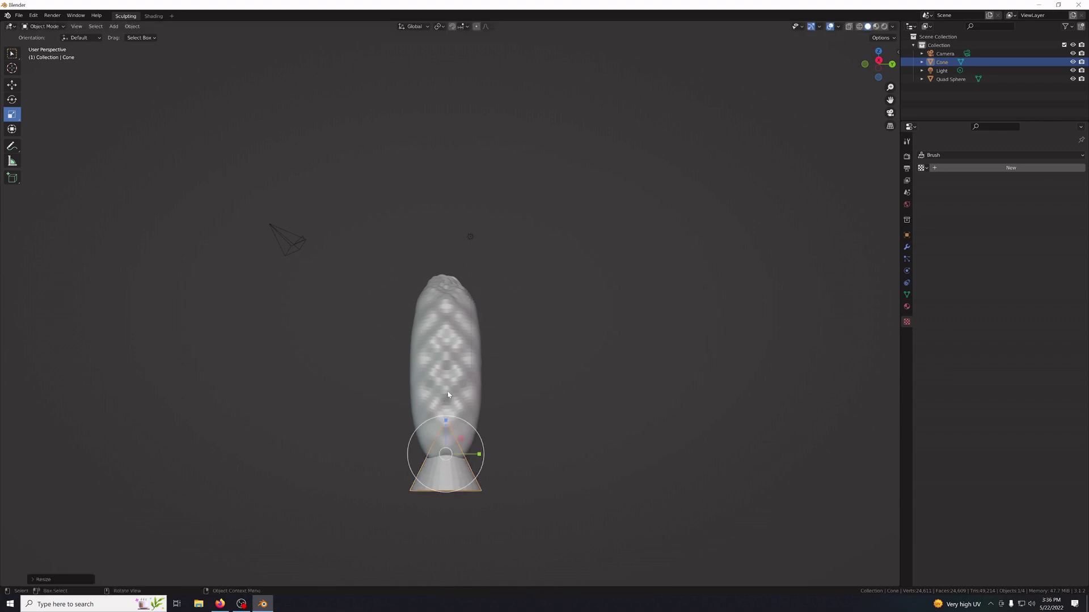
middle_drag(515, 539, 661, 540)
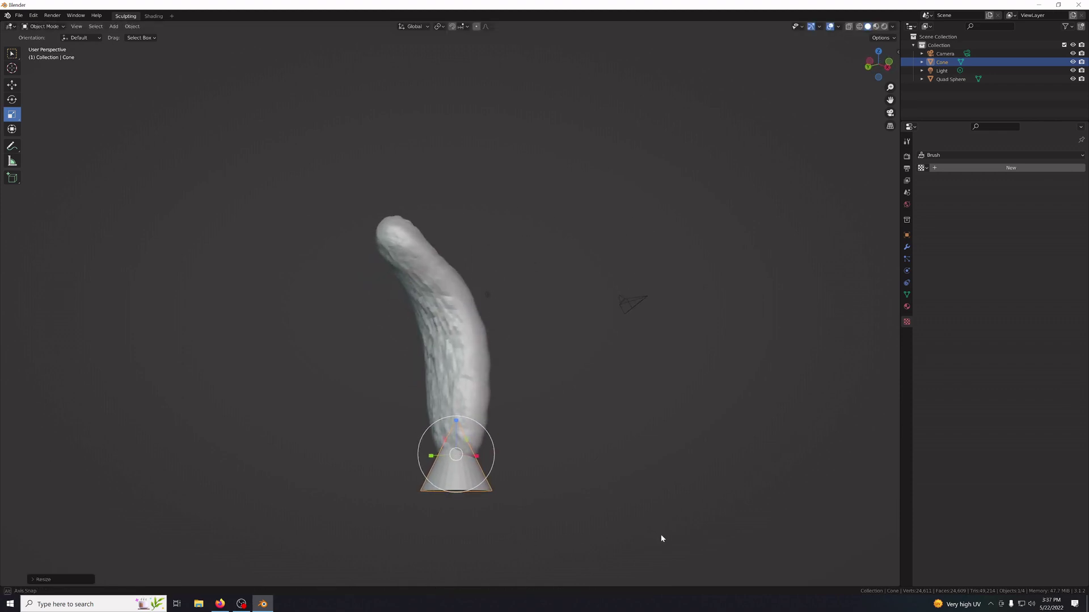
click(573, 506)
mouse_move(493, 522)
middle_down()
mouse_move(673, 525)
mouse_move(447, 535)
mouse_move(306, 523)
mouse_move(328, 519)
middle_up()
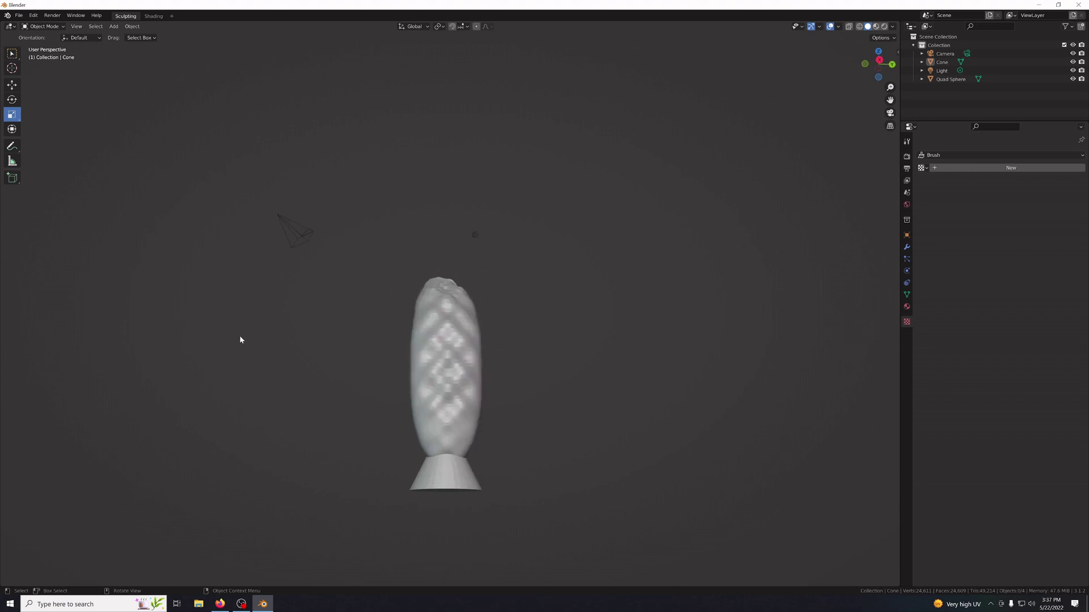
Add a mesh cylinder at the world origin, working from the front view.
key(KP_4)
key(KP_6)
key(KP_6)
key(KP_7)
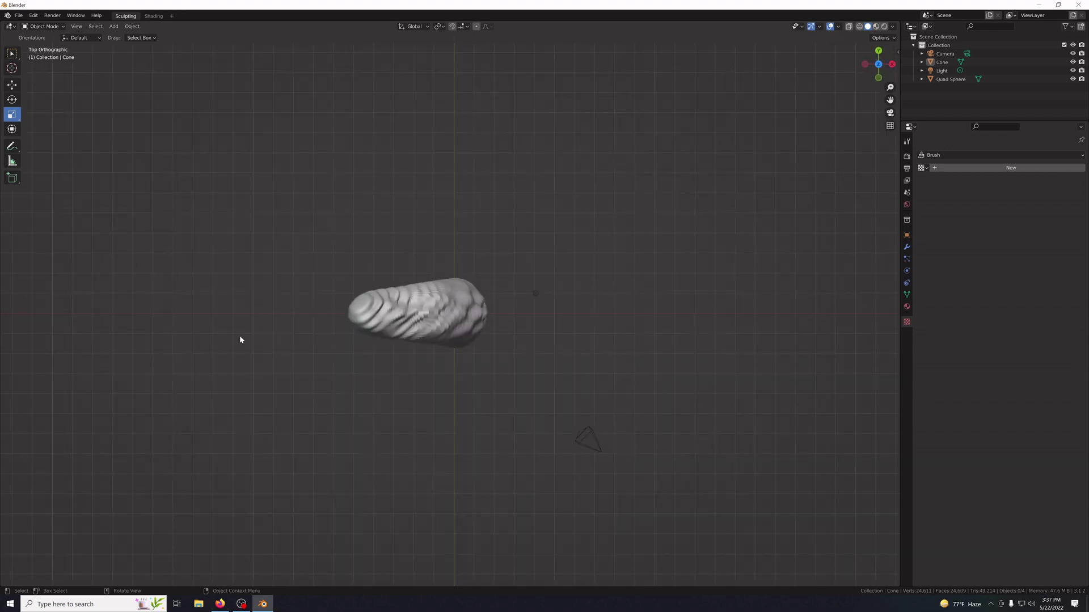
key(KP_1)
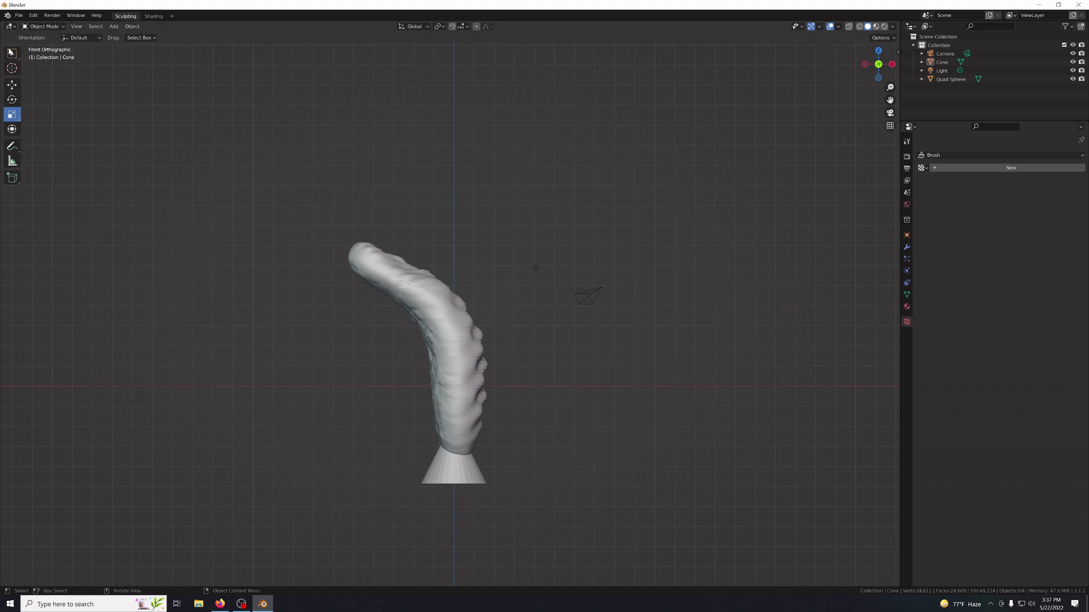
click(113, 27)
mouse_move(144, 36)
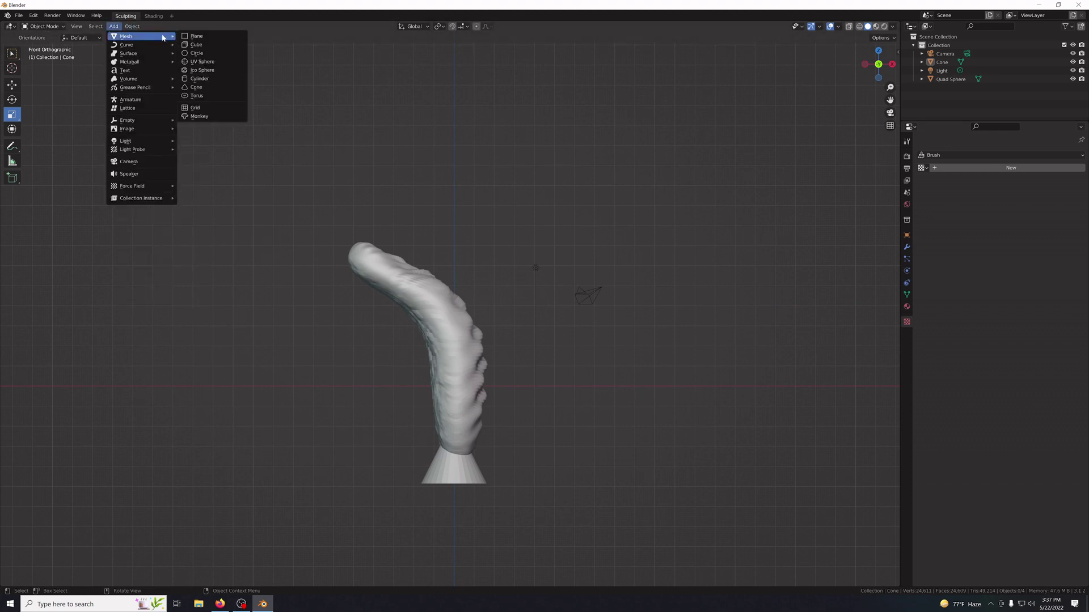
click(216, 78)
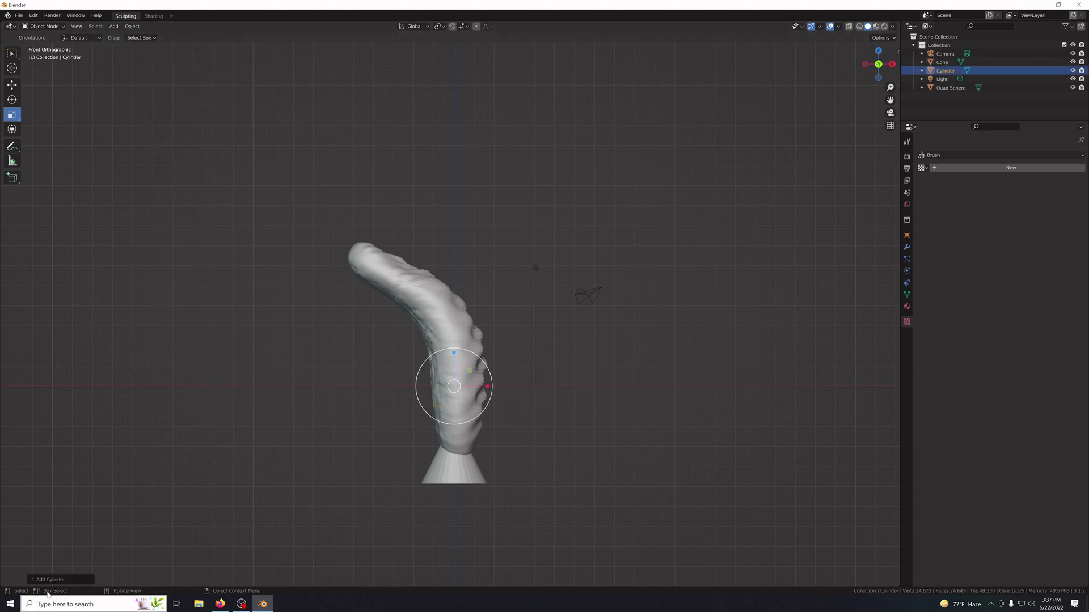
Set the new cylinder's radius to 2 m in its creation settings.
click(33, 580)
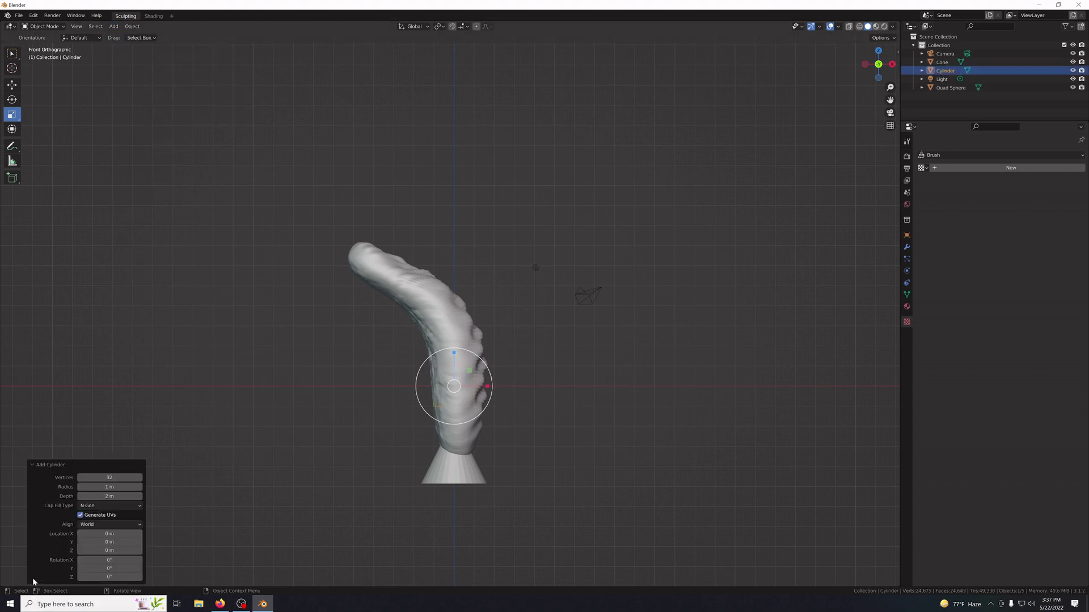
click(109, 478)
key(Return)
drag(130, 487, 138, 487)
click(136, 487)
key(BackSpace)
key(BackSpace)
key(BackSpace)
key(BackSpace)
text(1)
key(Return)
click(112, 487)
key(BackSpace)
key(BackSpace)
key(Escape)
click(131, 486)
key(Num_Lock)
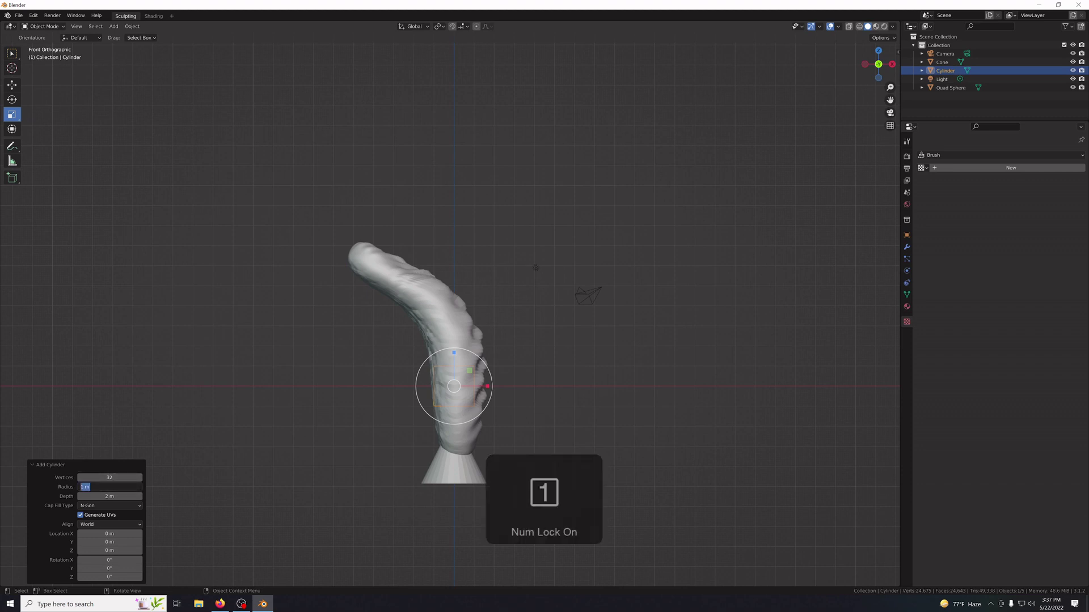
text(2)
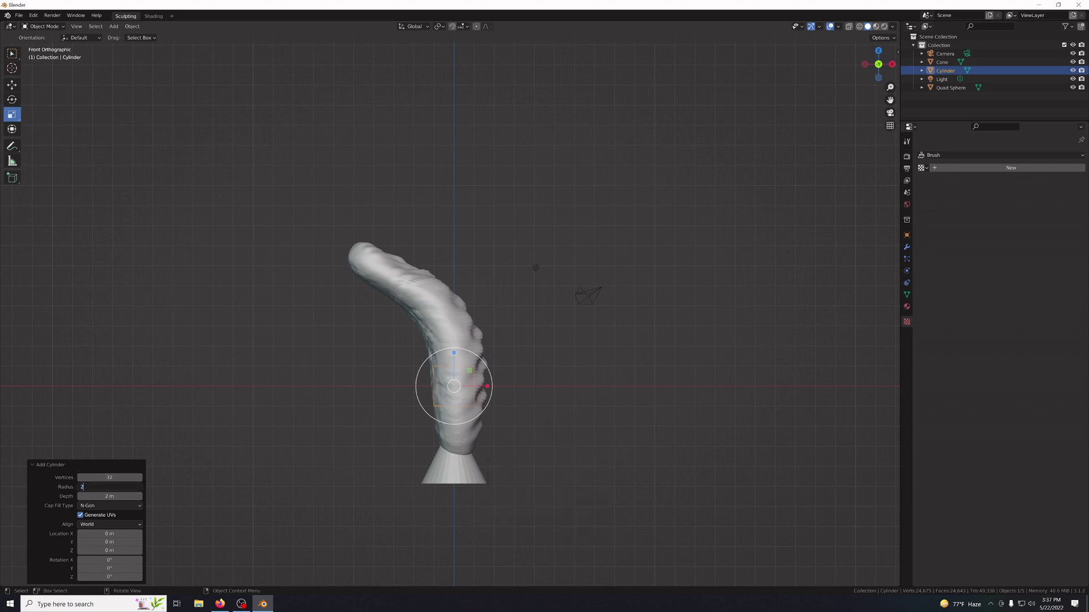
key(Return)
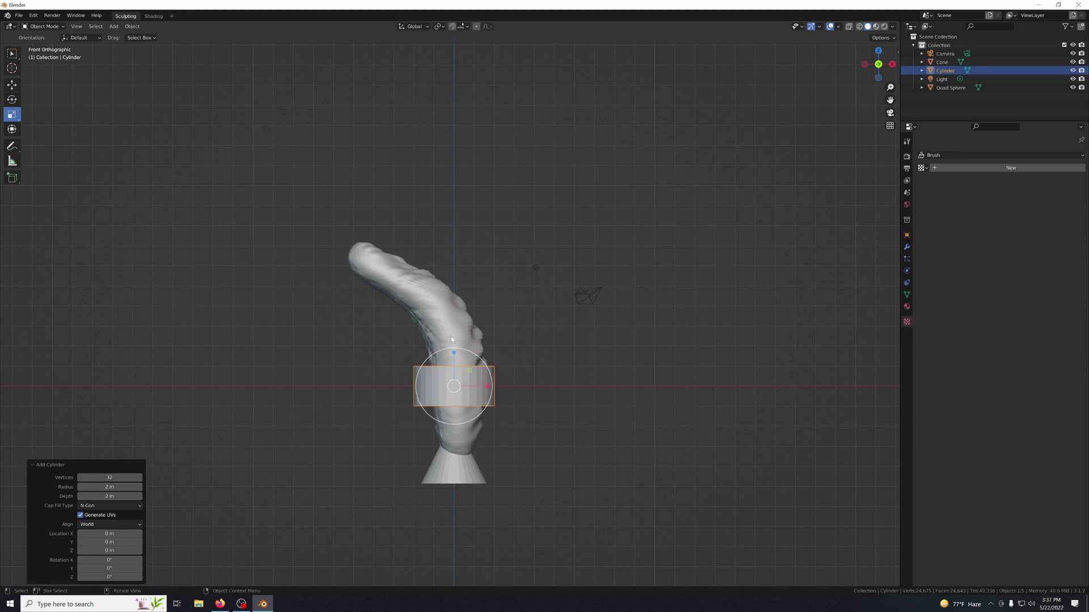
Flatten the cylinder along Z by a factor of about 0.486 and move it down about 4.7 m to the cone's base.
drag(455, 356, 446, 371)
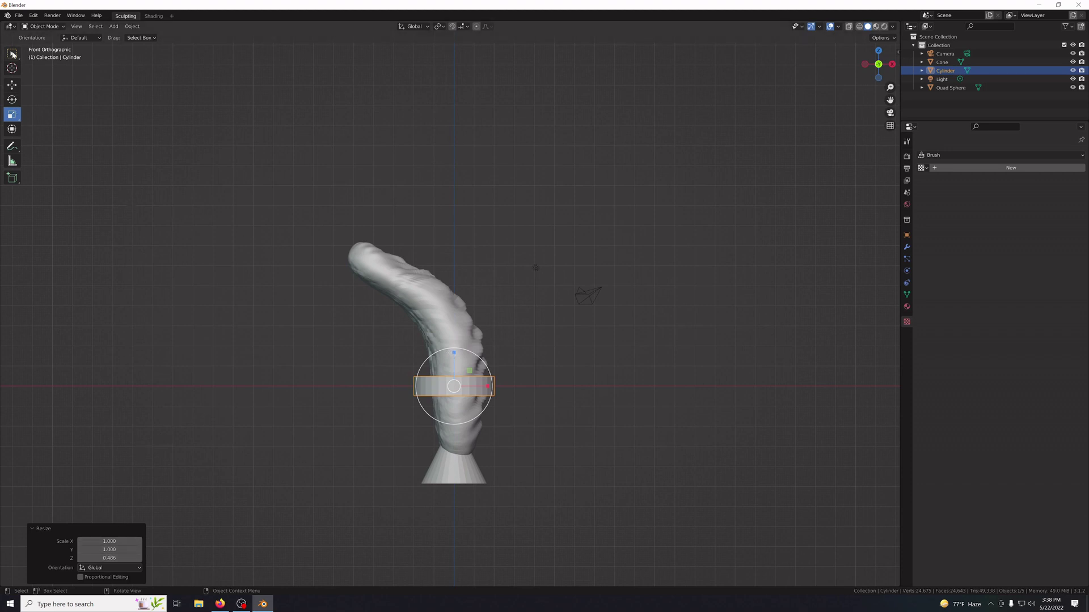
click(12, 85)
drag(456, 353, 458, 449)
middle_drag(578, 503, 532, 486)
Scale the cylinder uniformly by about 1.375 so it extends beyond the form on all sides, and deselect it.
key(KP_7)
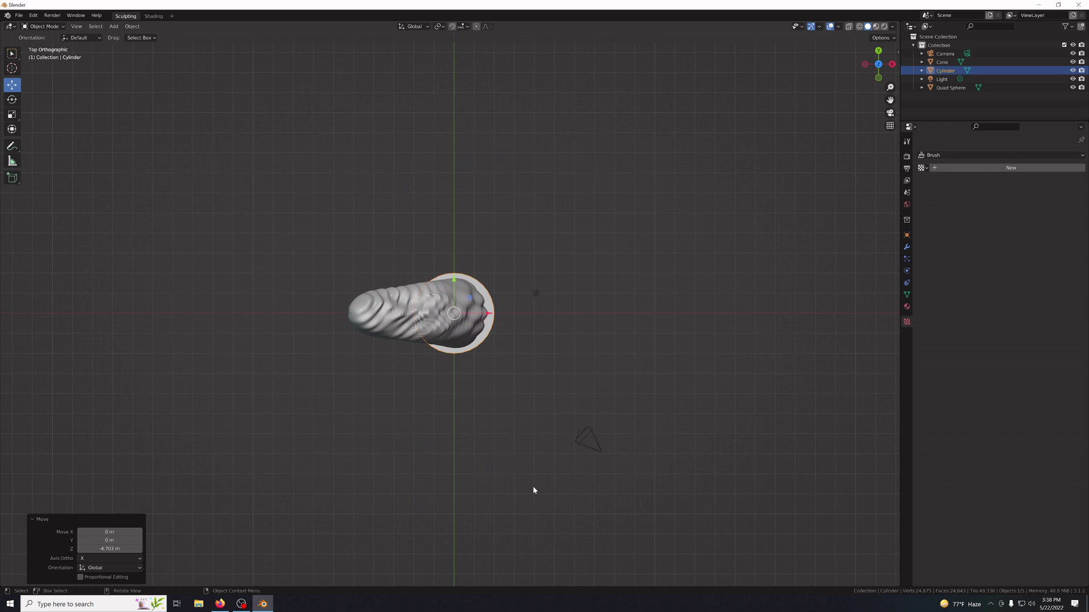
key(KP_2)
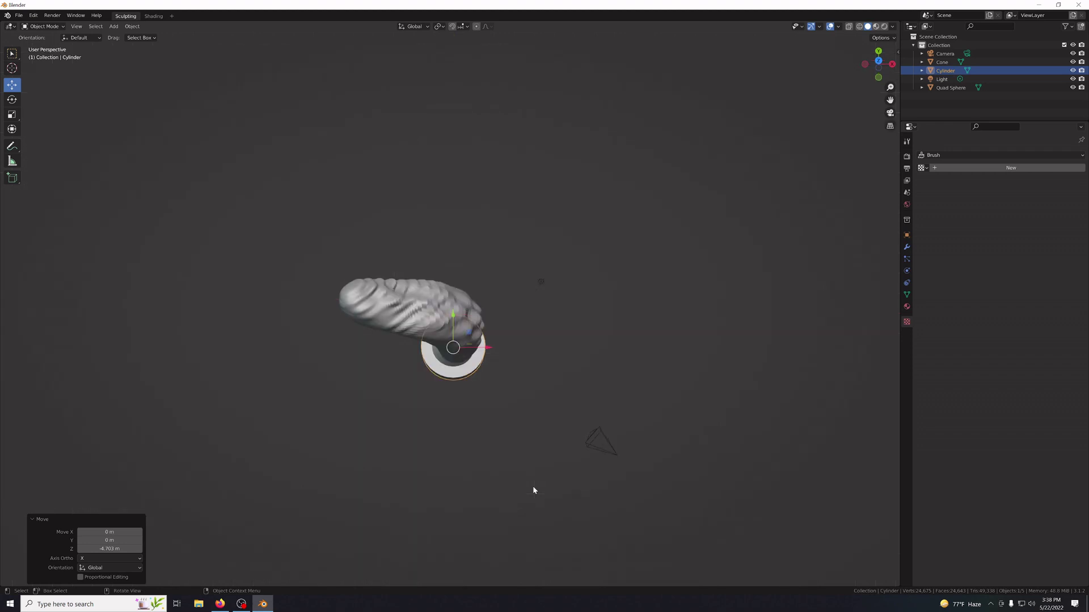
key(KP_7)
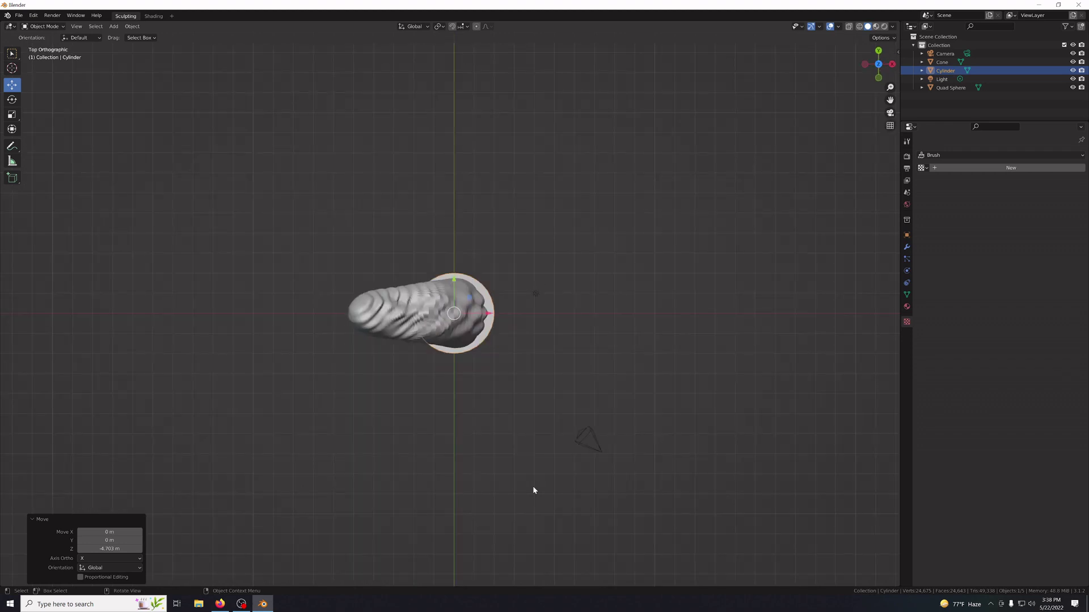
click(12, 115)
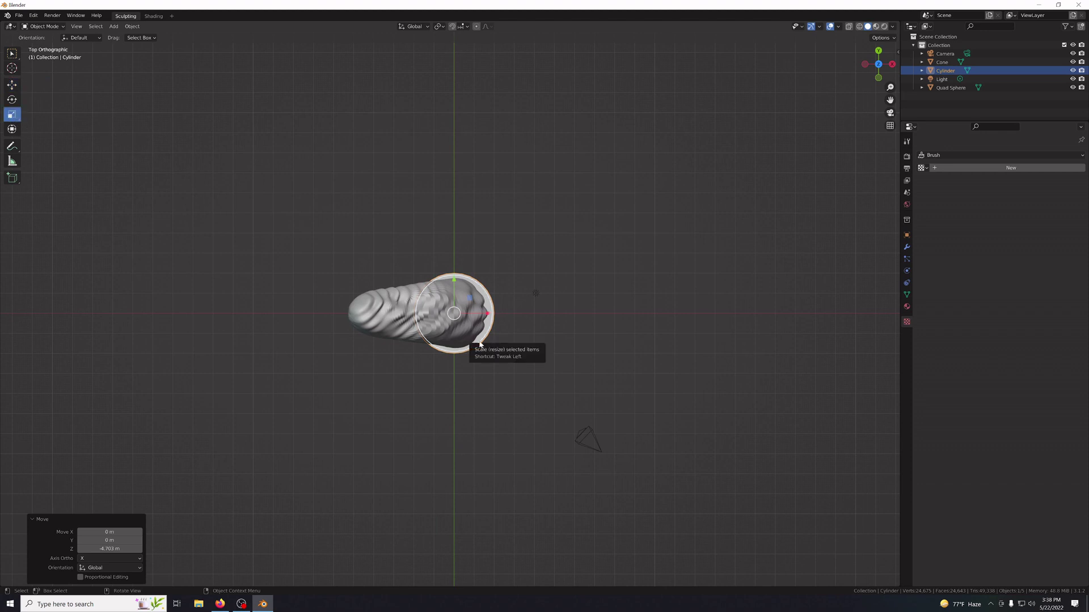
drag(479, 344, 494, 356)
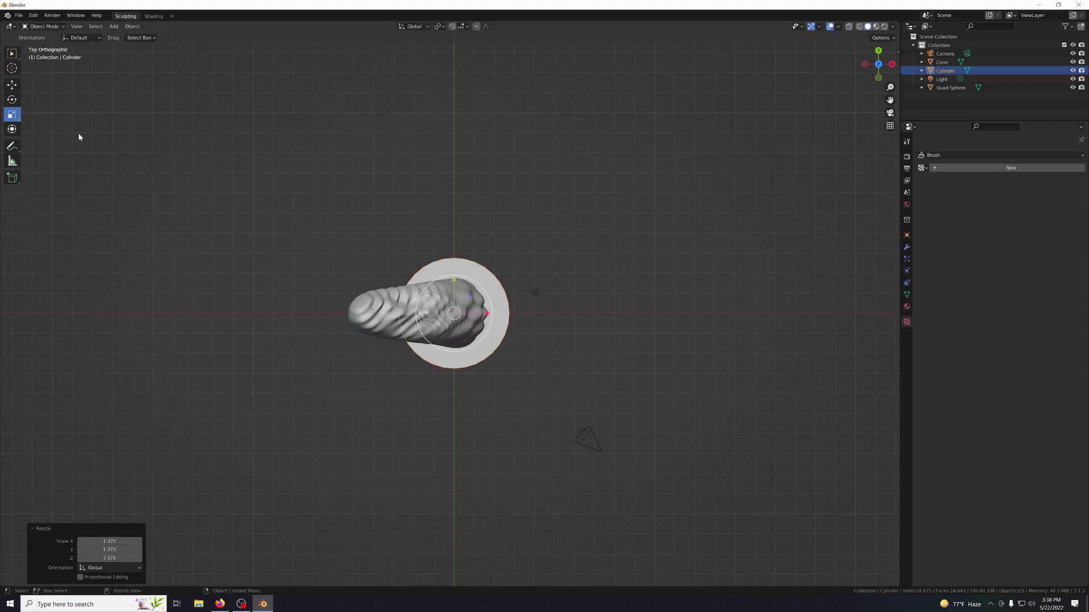
key(KP_1)
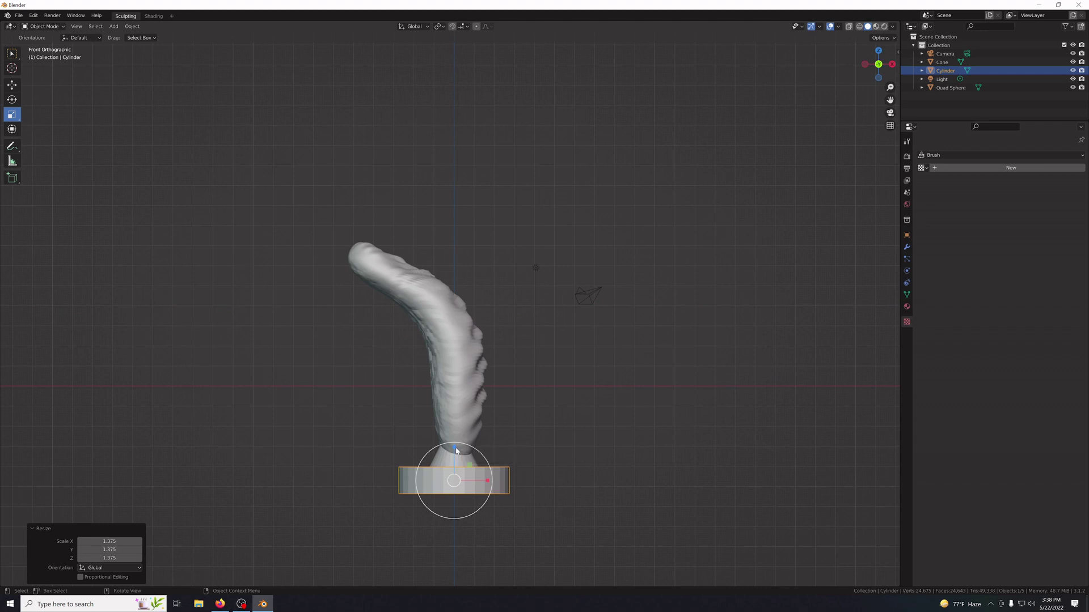
click(526, 440)
Sculpt the quad sphere with the Layer brush, thickening its lower end all the way round so it bulges over the cone.
mouse_move(564, 425)
middle_down()
mouse_move(252, 410)
mouse_move(442, 421)
mouse_move(522, 413)
mouse_move(486, 397)
middle_up()
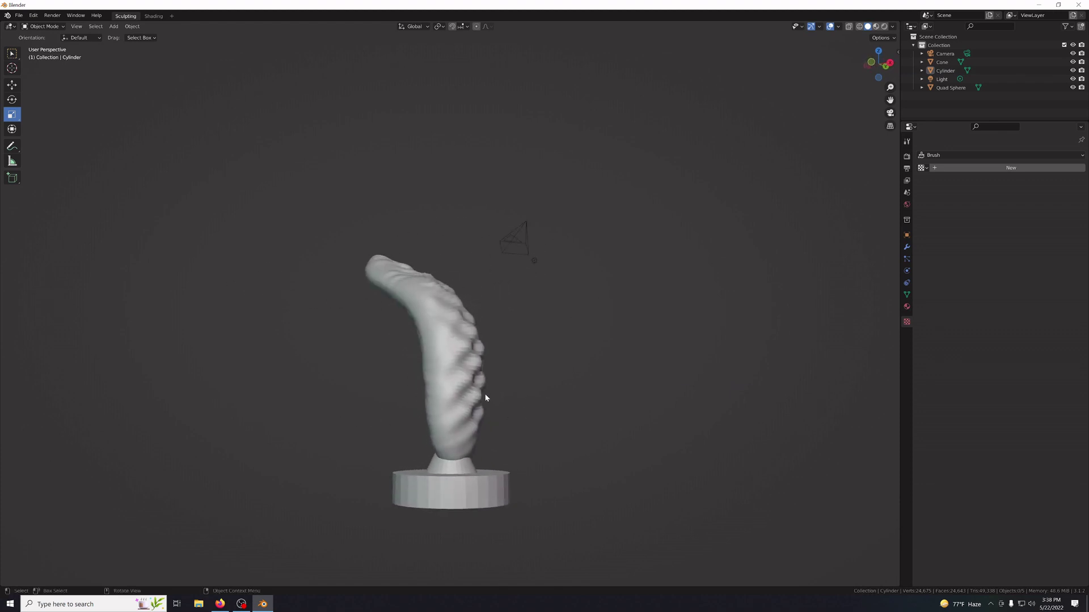
click(59, 27)
click(416, 338)
click(43, 27)
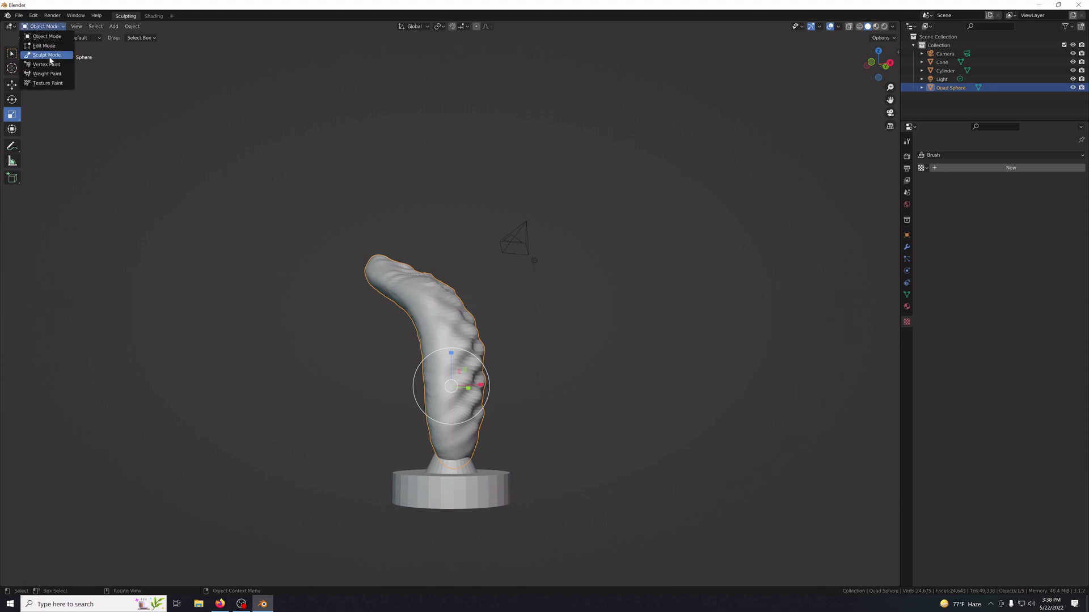
click(47, 55)
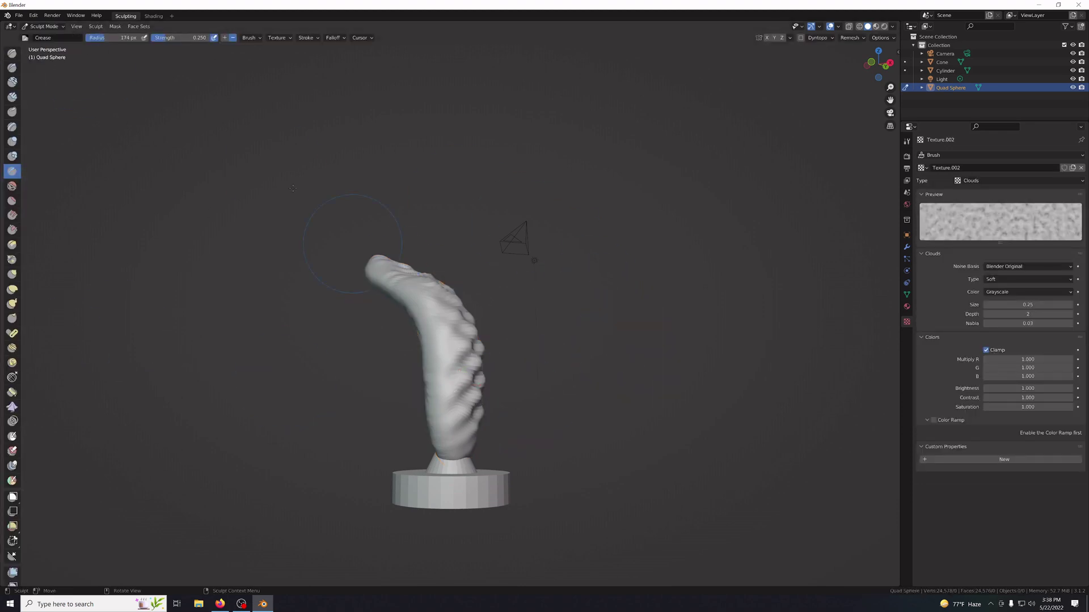
click(12, 128)
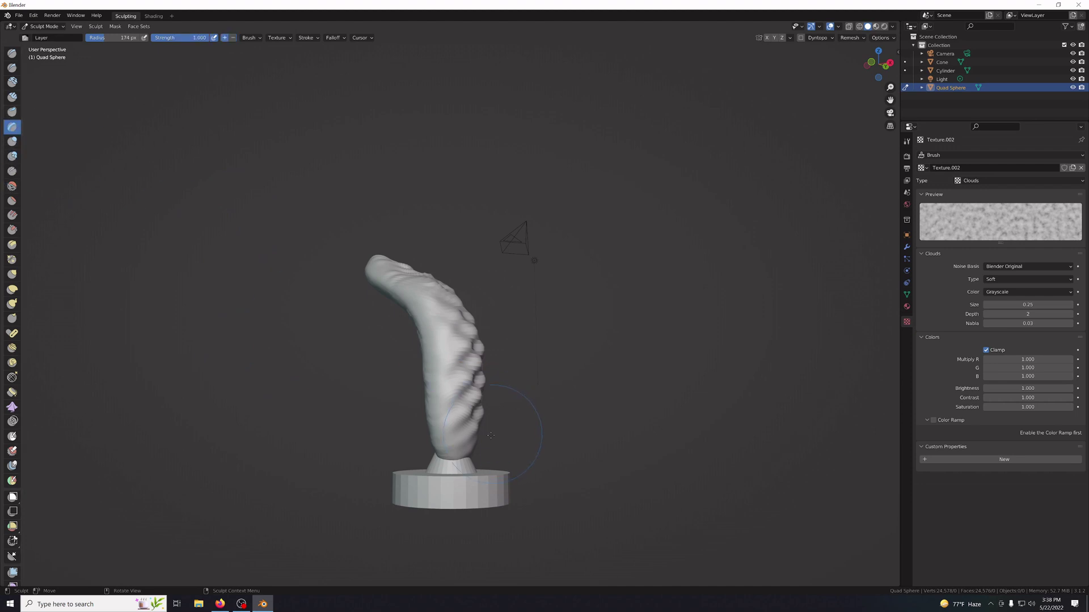
drag(446, 460, 446, 463)
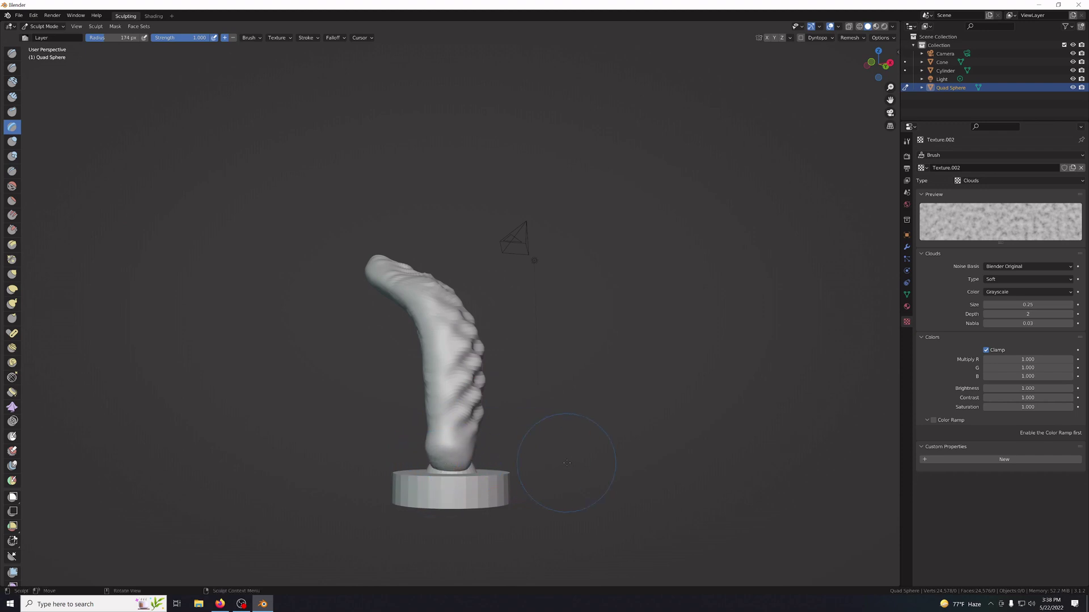
middle_drag(566, 463, 460, 465)
key(ctrl+z)
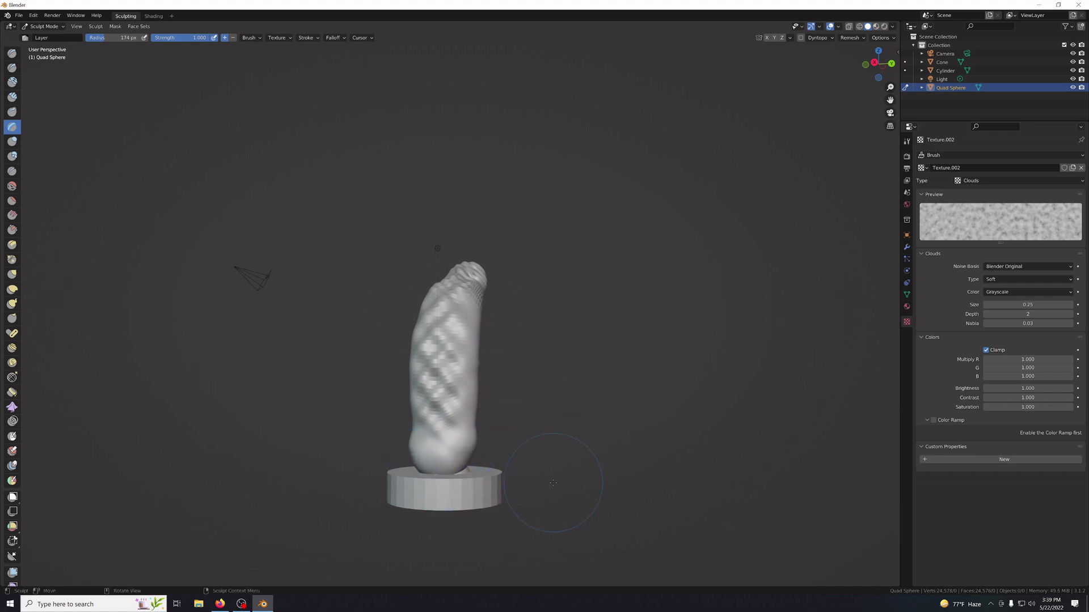
mouse_move(553, 483)
middle_down()
mouse_move(526, 492)
mouse_move(461, 464)
middle_up()
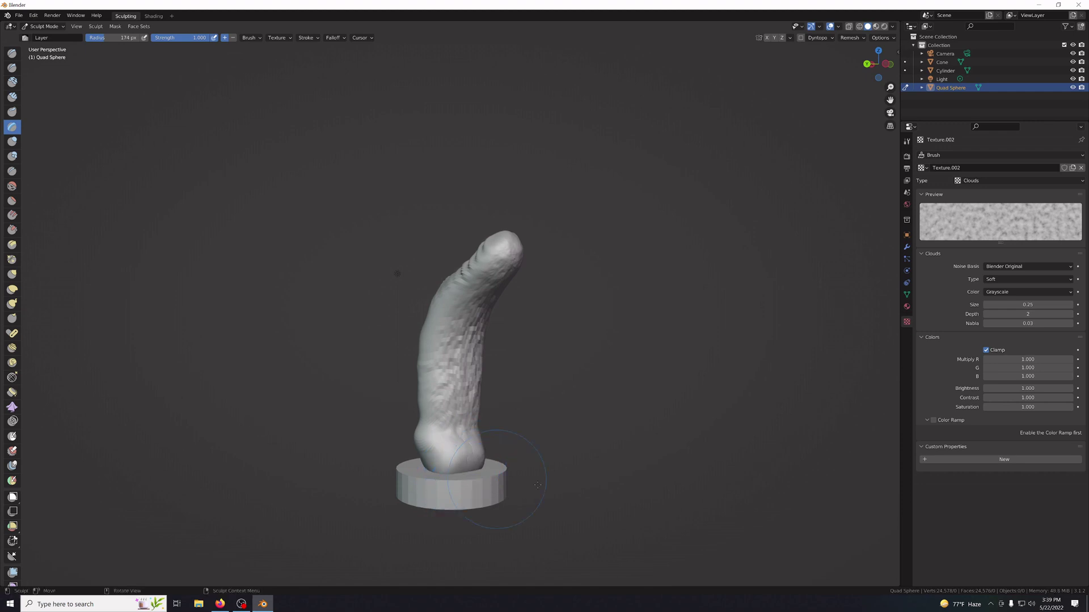
mouse_move(464, 472)
middle_down()
mouse_move(674, 504)
mouse_move(351, 465)
middle_up()
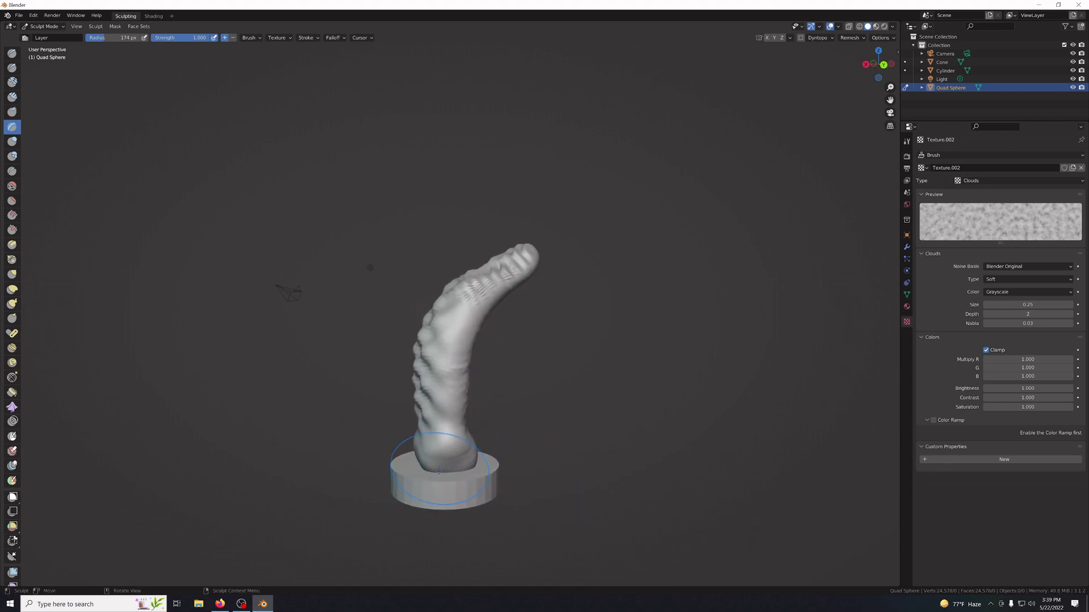
middle_drag(430, 469, 560, 527)
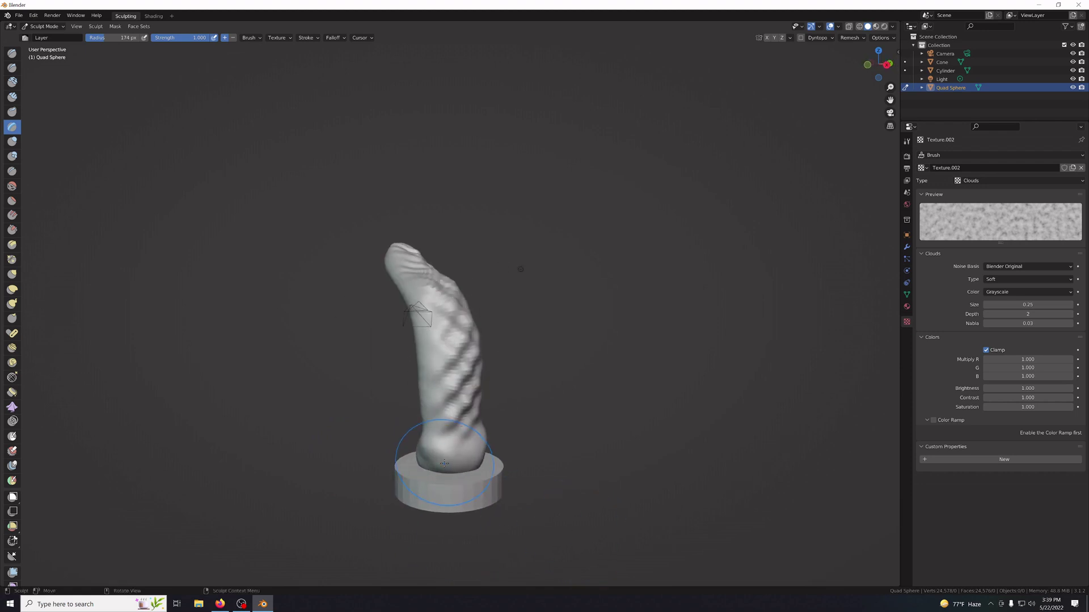
middle_drag(570, 480, 335, 482)
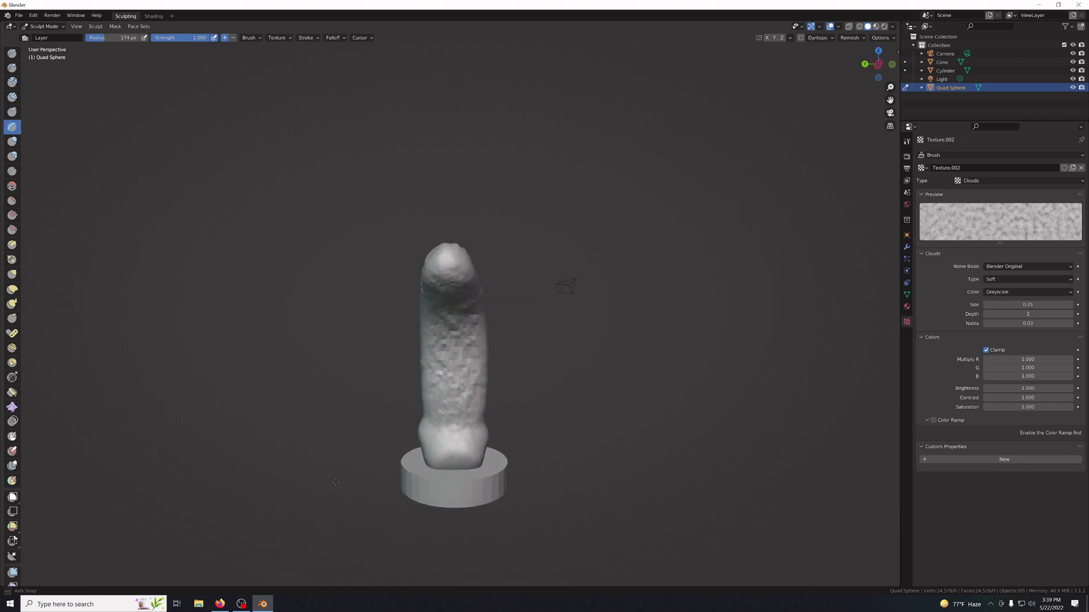
Smooth the thickened lower end of the form with the Smooth brush from several sides into a rounded foot.
click(12, 186)
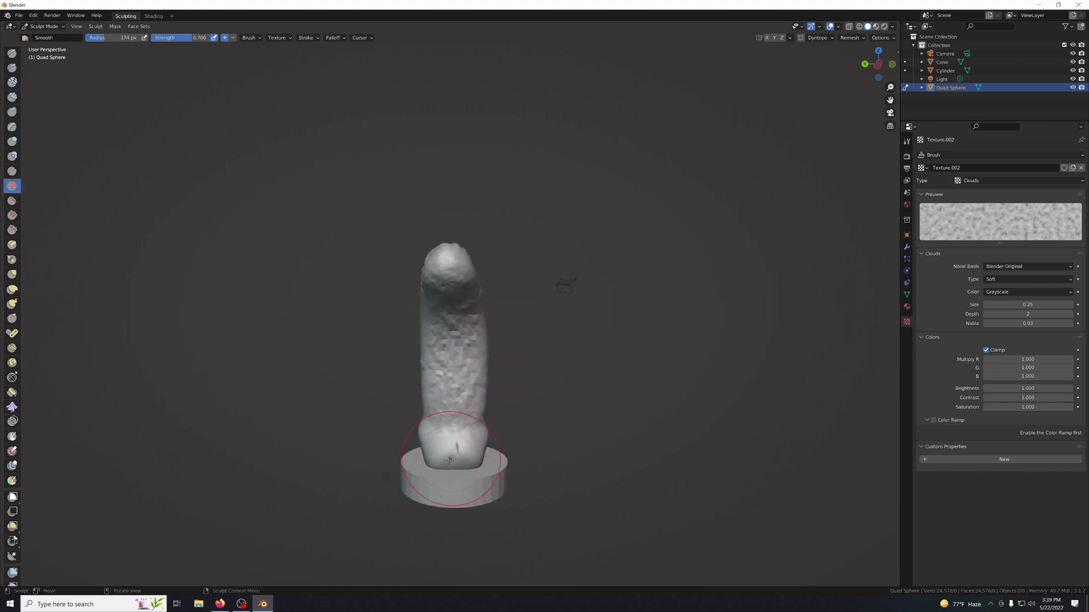
drag(449, 460, 474, 456)
drag(474, 455, 476, 457)
middle_drag(488, 457, 368, 457)
drag(465, 457, 470, 458)
middle_drag(471, 458, 602, 484)
Delete the cone from the scene and return to Object Mode.
click(44, 26)
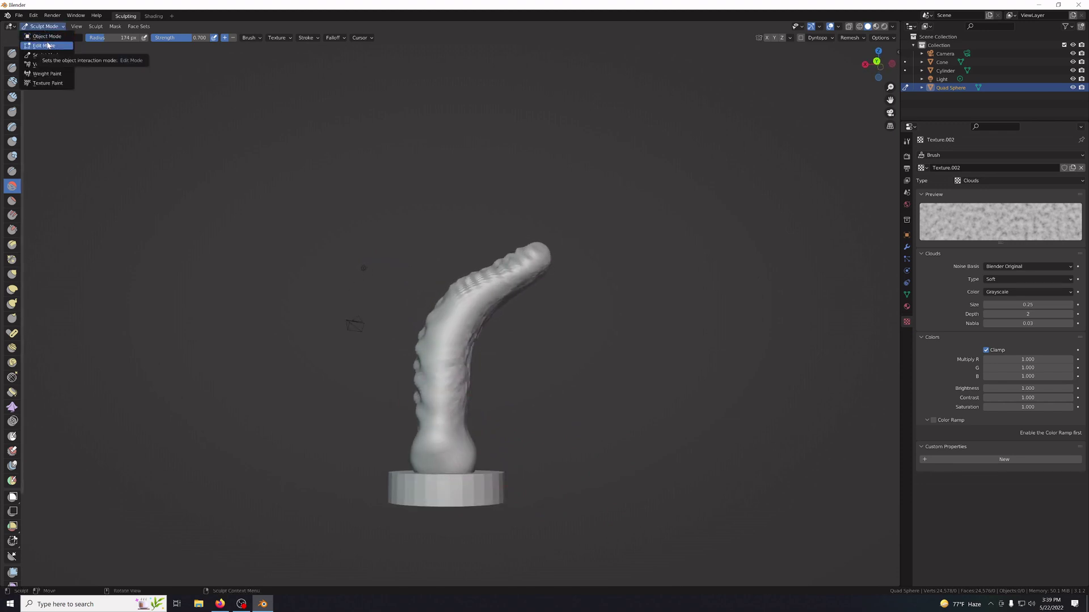
click(48, 45)
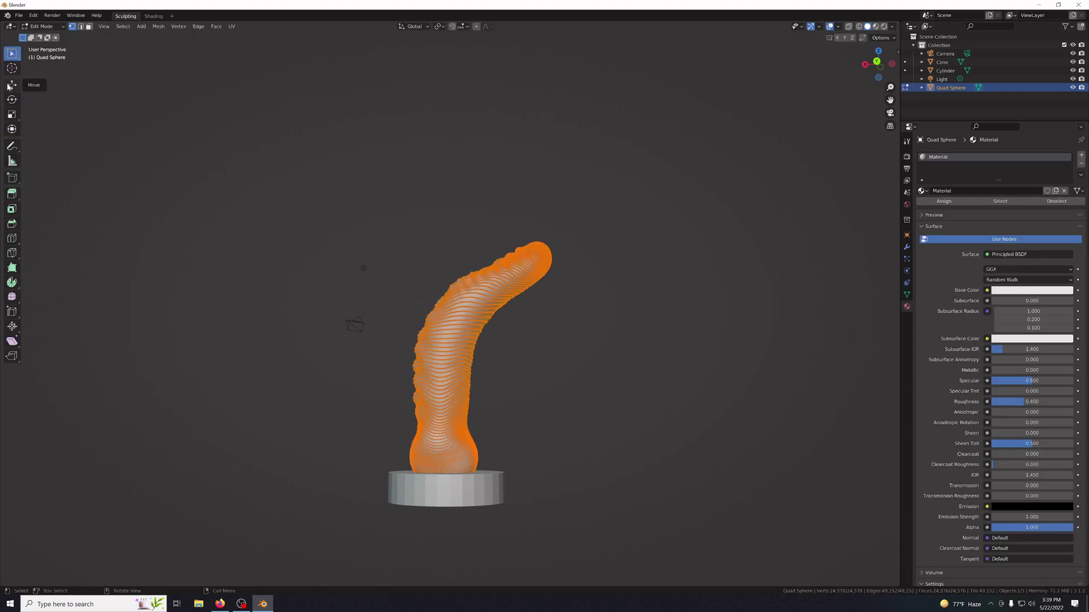
click(942, 63)
right_click(942, 63)
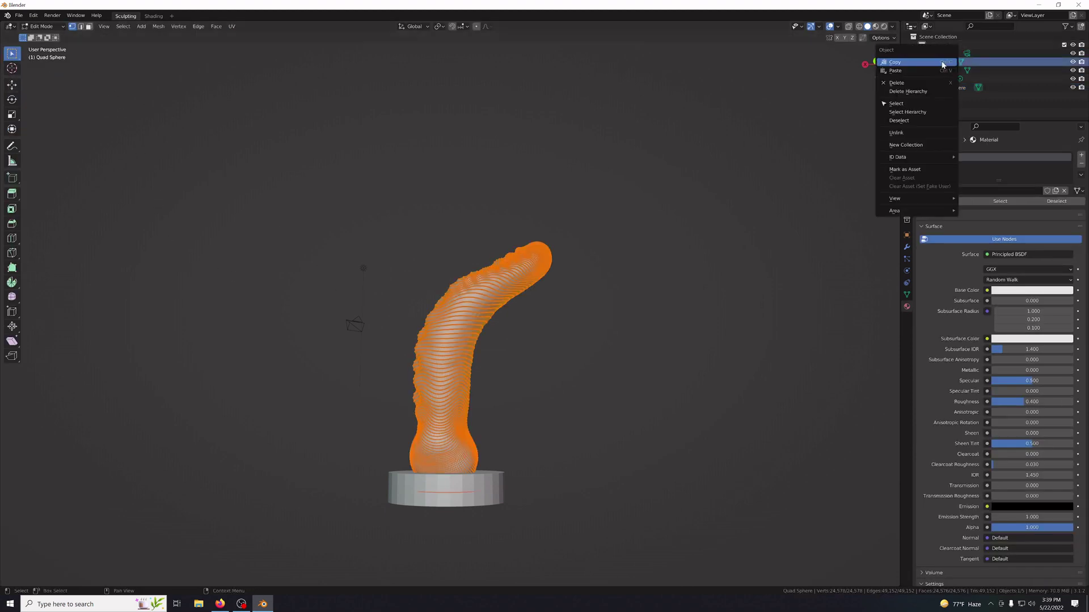
click(913, 86)
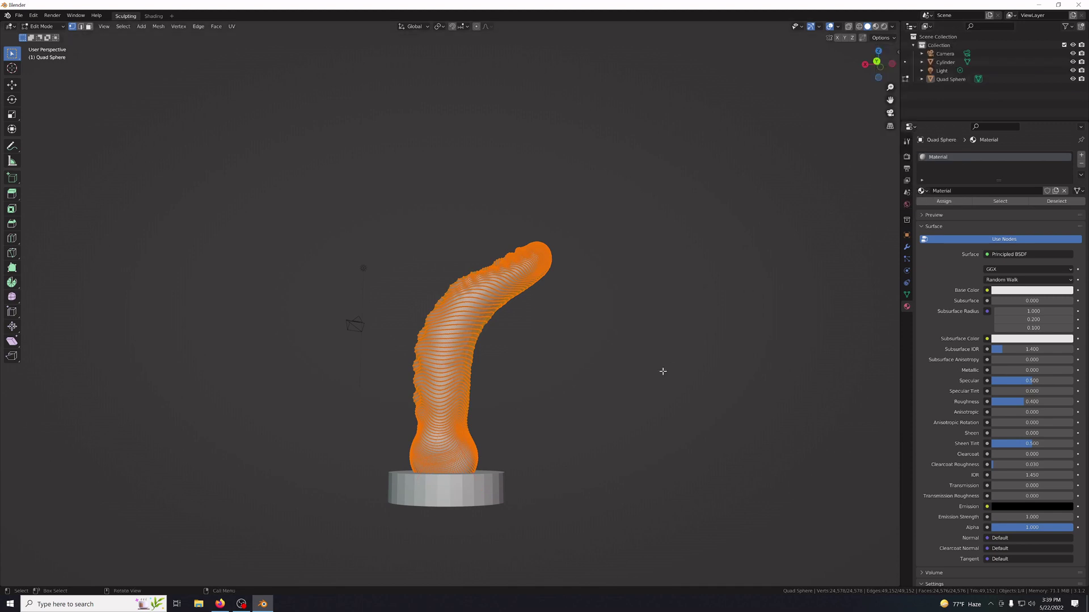
click(51, 27)
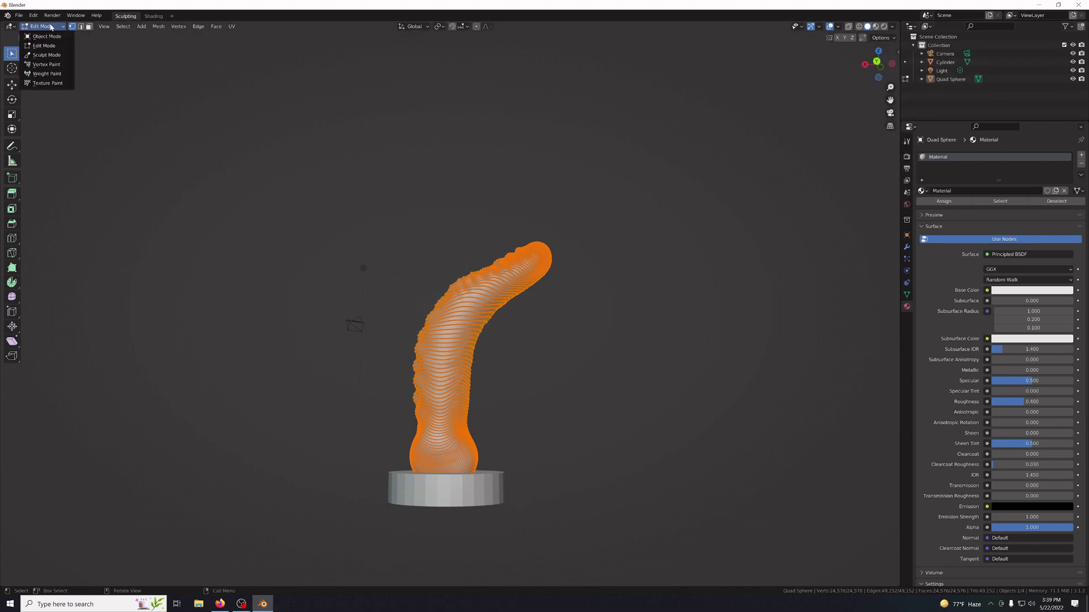
click(48, 37)
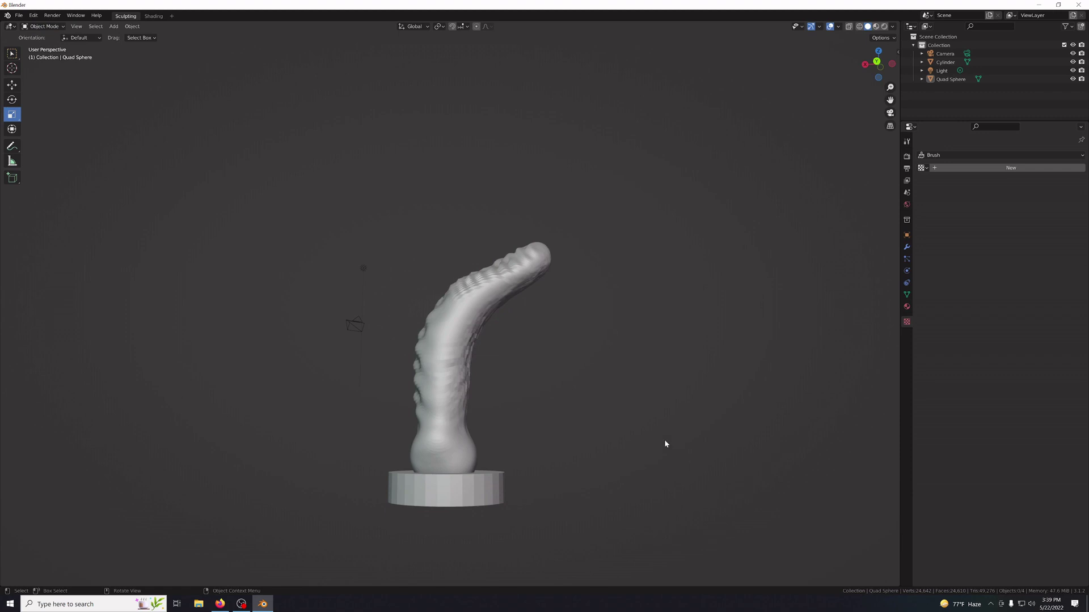
Delete the cylinder beneath the form.
key(KP_7)
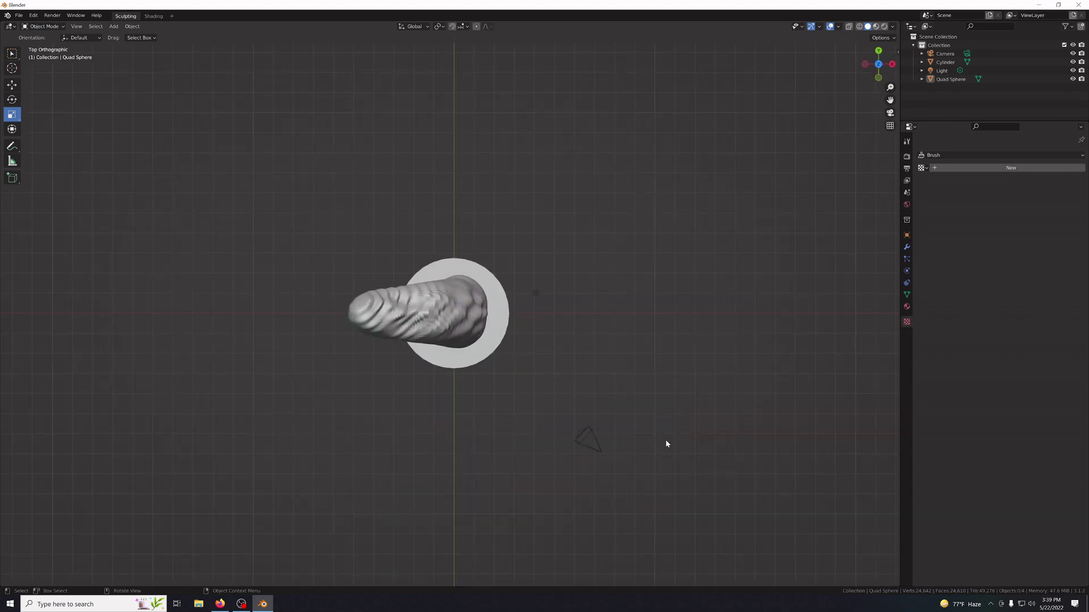
click(496, 326)
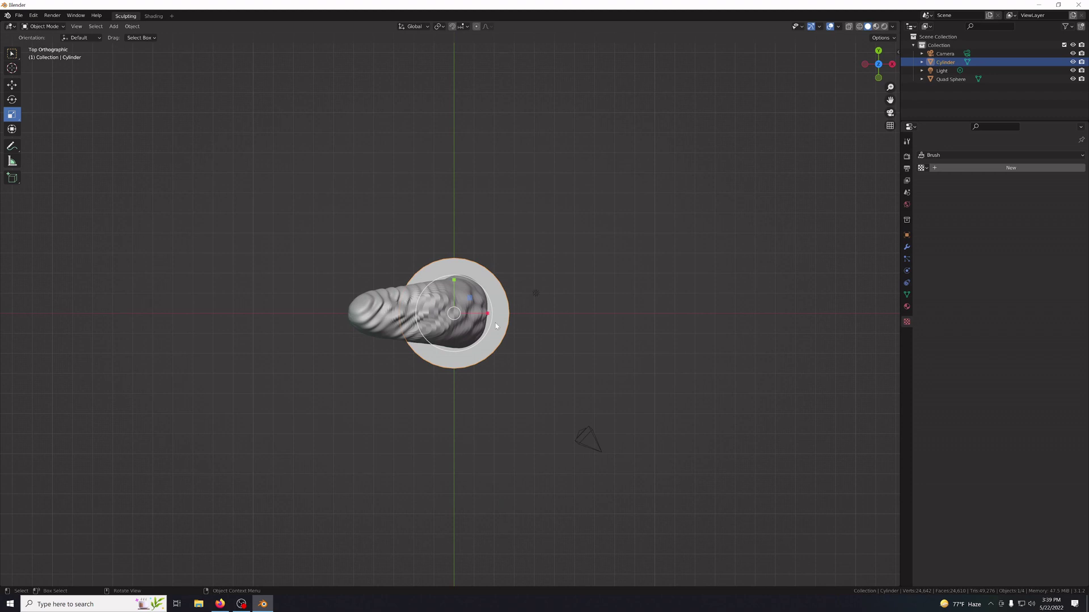
key(Delete)
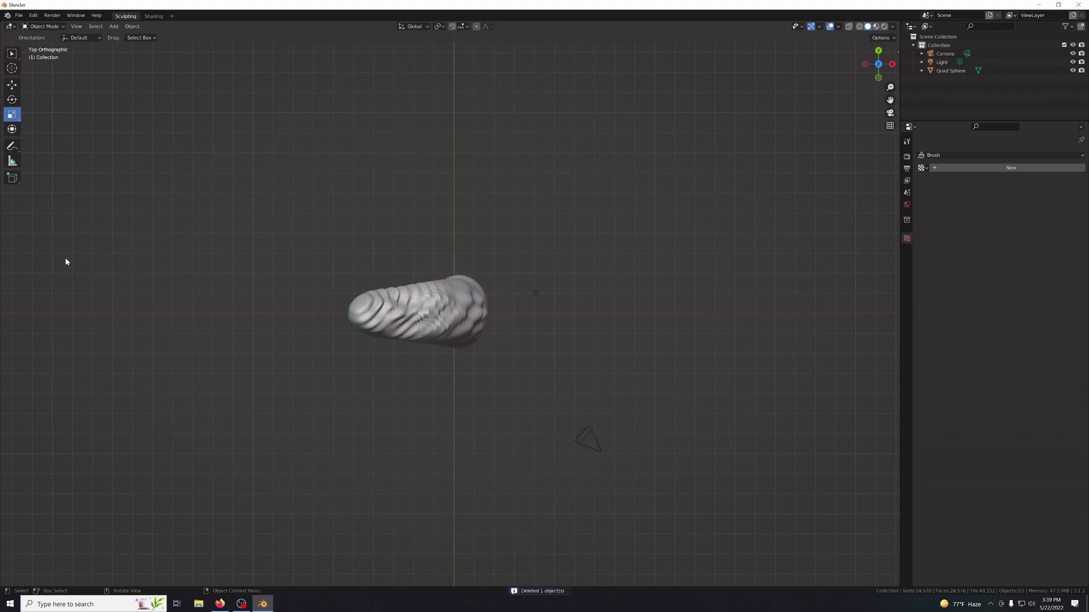
Add a 2 m radius, 2 m deep cylinder at the origin and change its vertex count.
click(113, 27)
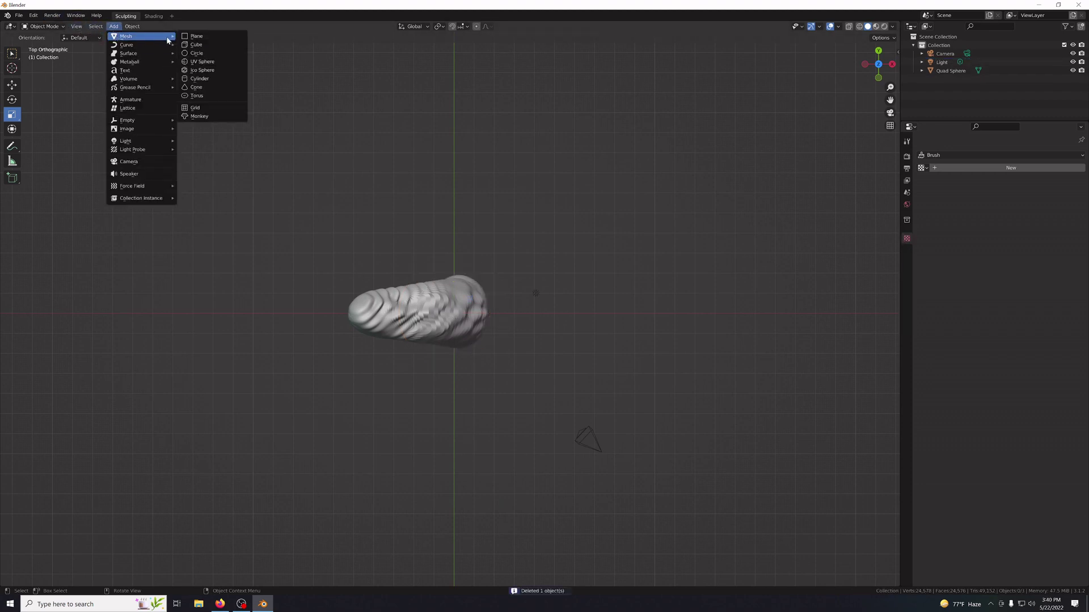
click(201, 79)
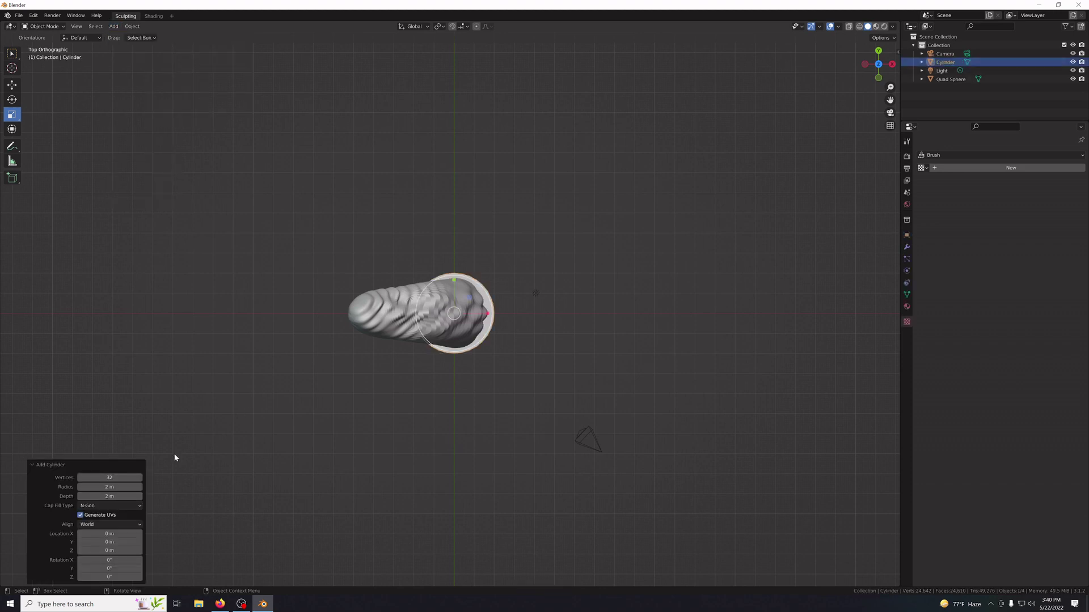
click(109, 478)
key(Return)
click(310, 496)
middle_drag(310, 495, 367, 379)
Flatten the cylinder along Z by a factor of about 0.438 and move it straight down beneath the form's rounded foot.
click(461, 358)
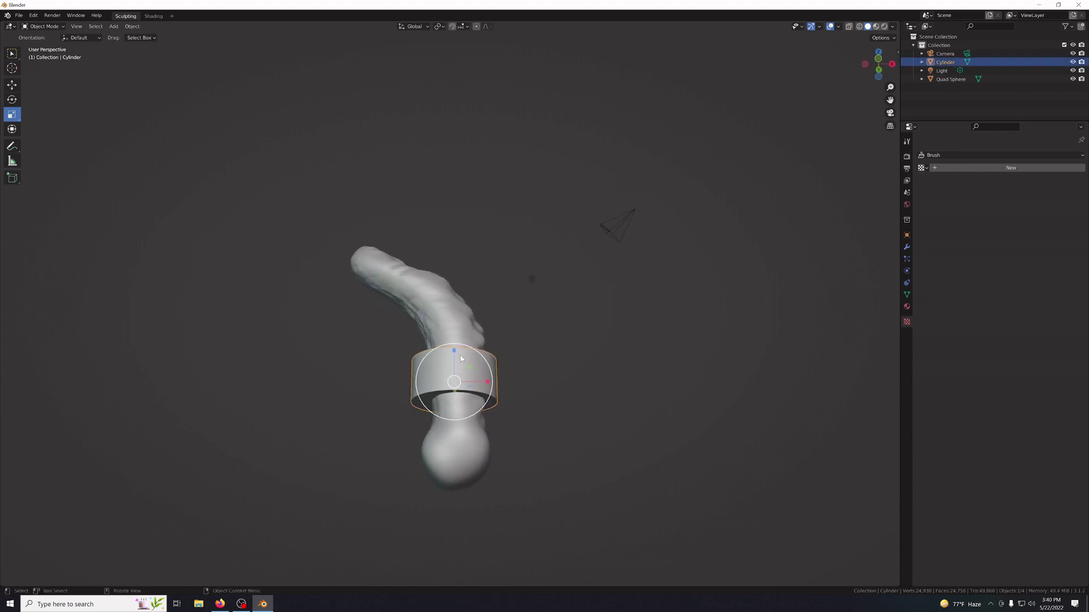
drag(457, 349, 456, 367)
click(13, 86)
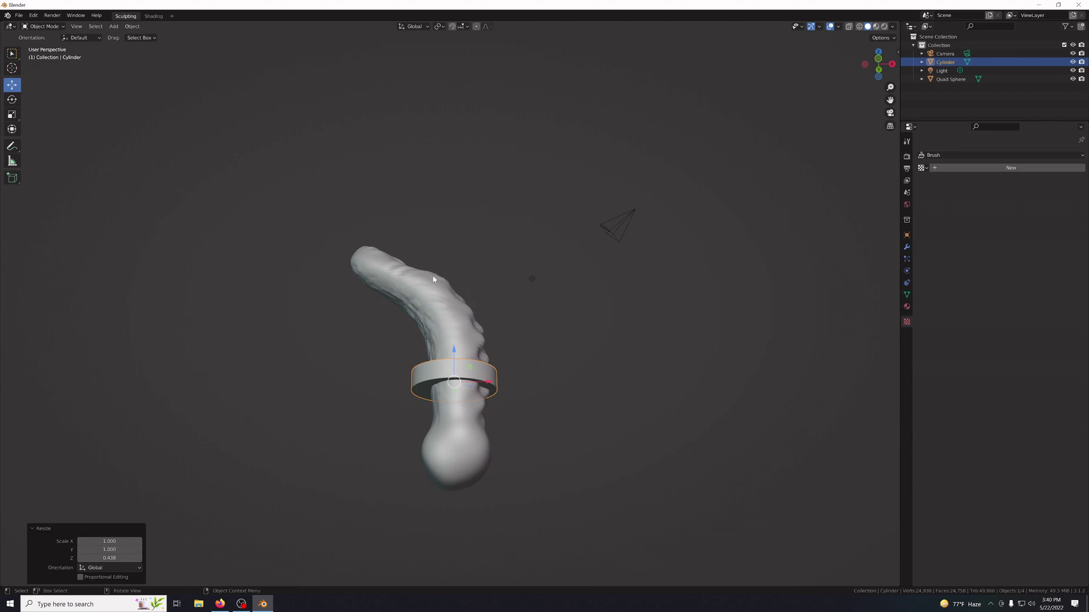
drag(454, 350, 454, 446)
middle_drag(537, 401, 539, 448)
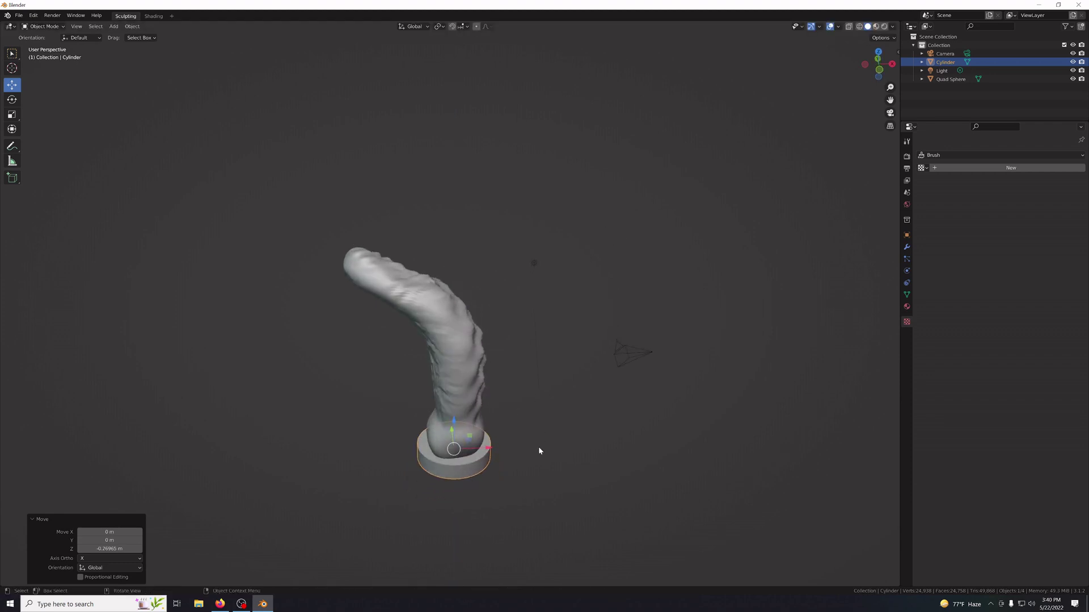
Scale the cylinder up uniformly from the top view so it extends well beyond the form's foot as a base.
key(KP_7)
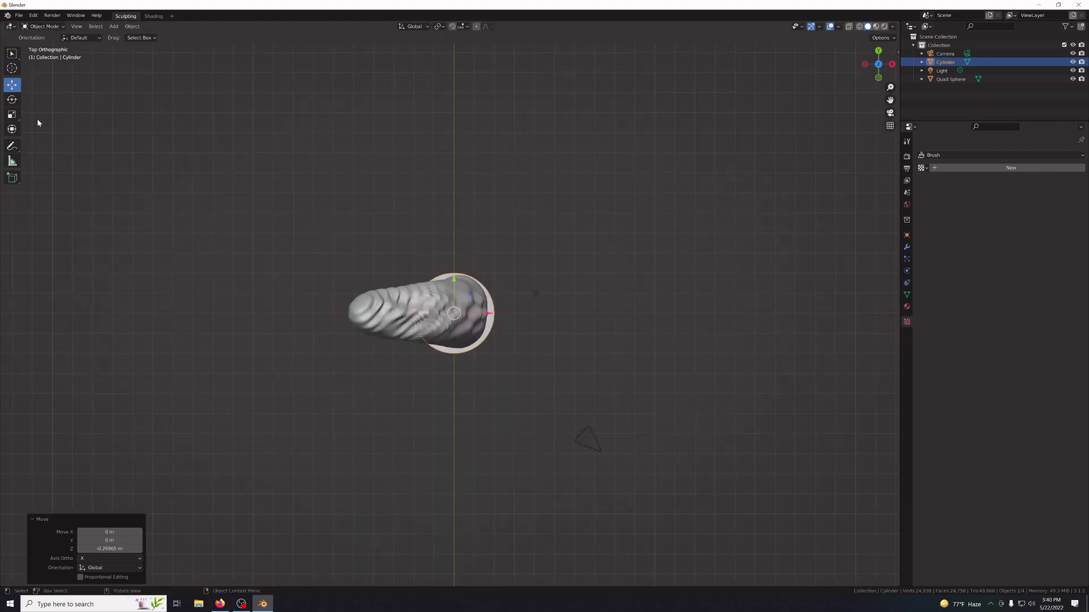
click(11, 114)
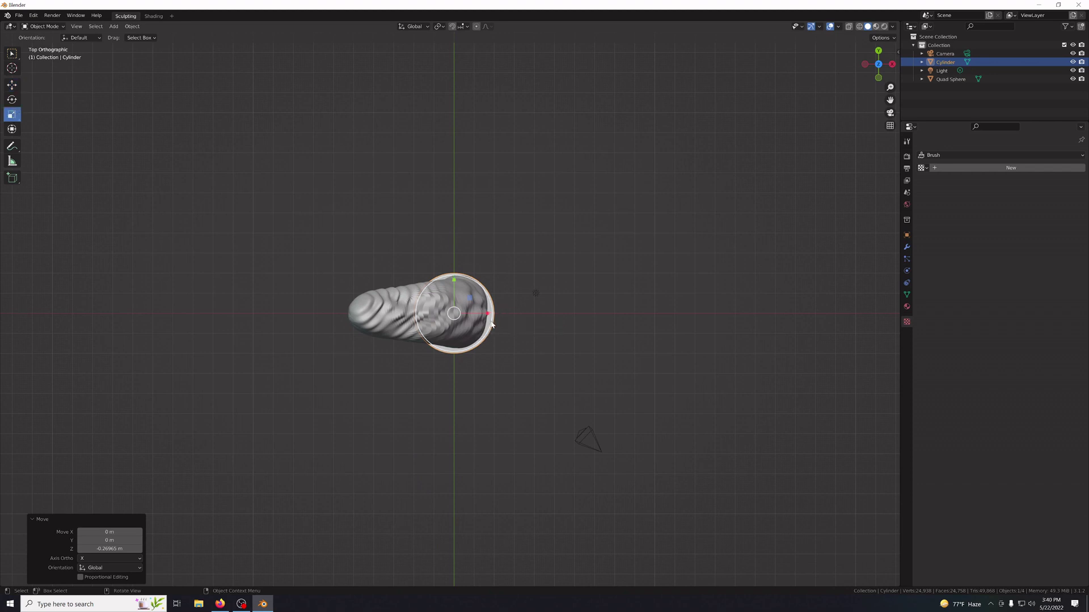
drag(491, 324, 507, 328)
click(471, 412)
mouse_move(461, 419)
middle_down()
mouse_move(384, 303)
mouse_move(248, 306)
mouse_move(358, 342)
mouse_move(432, 331)
mouse_move(539, 338)
mouse_move(595, 314)
mouse_move(547, 284)
mouse_move(496, 284)
mouse_move(341, 332)
mouse_move(286, 330)
mouse_move(369, 328)
mouse_move(403, 342)
mouse_move(366, 345)
mouse_move(275, 311)
middle_up()
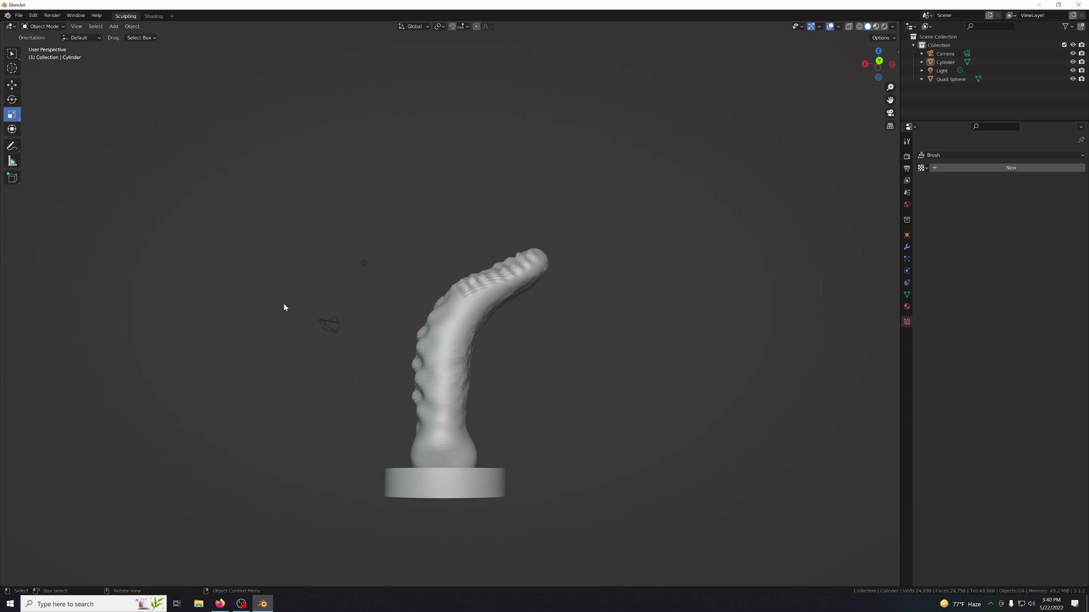
Thin the base cylinder along Z by a factor of about 0.756.
click(438, 489)
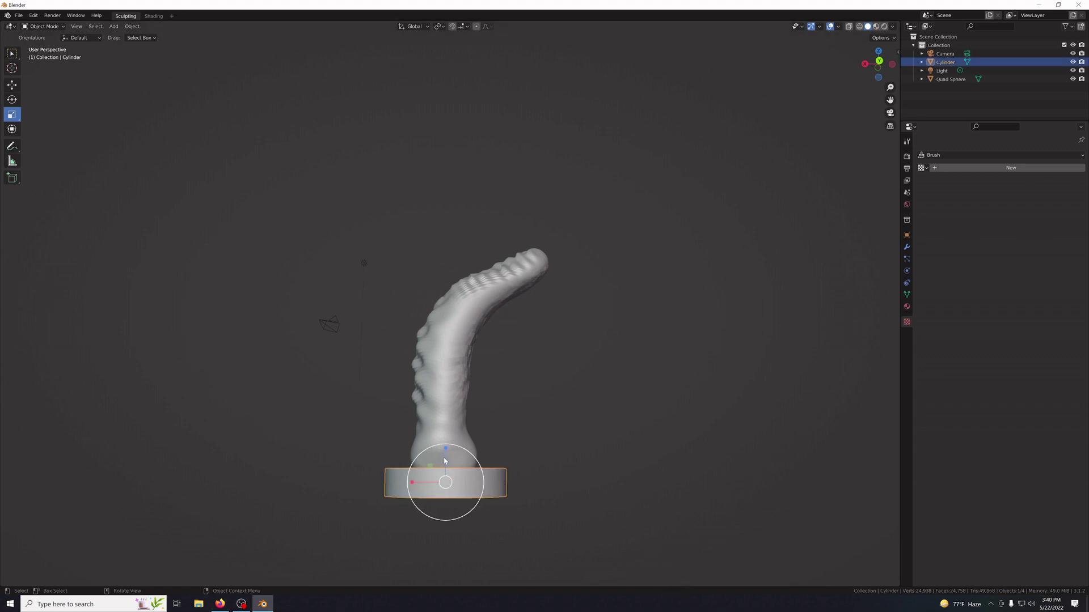
drag(446, 452, 447, 460)
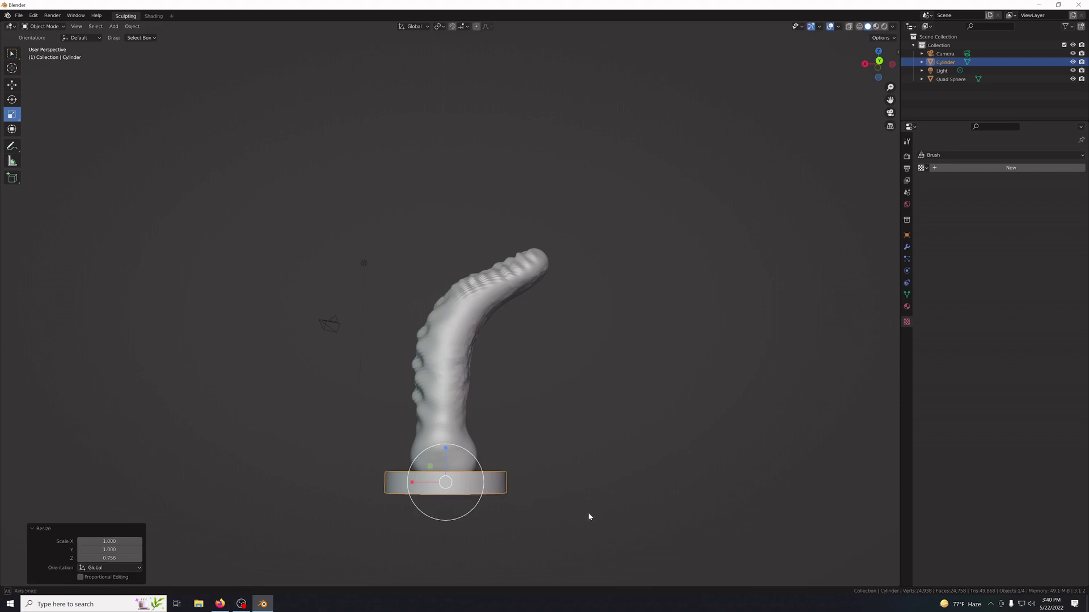
mouse_move(588, 512)
middle_down()
mouse_move(589, 483)
mouse_move(605, 538)
mouse_move(707, 524)
middle_up()
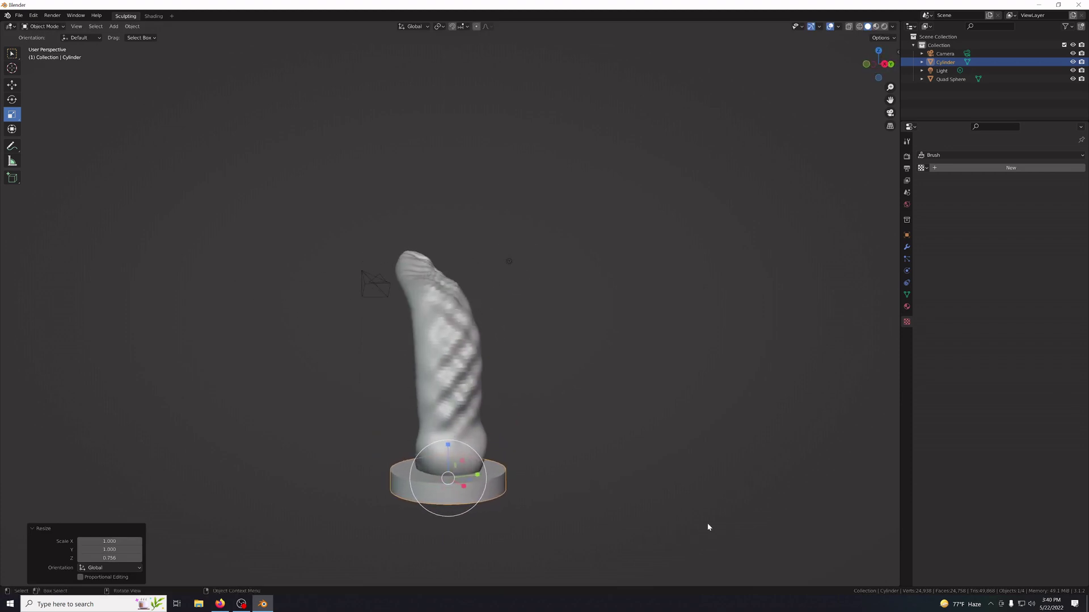
click(611, 538)
mouse_move(611, 538)
middle_down()
mouse_move(401, 533)
mouse_move(602, 532)
mouse_move(717, 517)
mouse_move(605, 539)
mouse_move(601, 557)
mouse_move(501, 539)
mouse_move(452, 522)
mouse_move(428, 474)
mouse_move(442, 444)
mouse_move(457, 495)
mouse_move(629, 542)
mouse_move(763, 512)
mouse_move(826, 463)
mouse_move(790, 480)
mouse_move(637, 495)
mouse_move(627, 517)
mouse_move(628, 507)
mouse_move(537, 508)
mouse_move(584, 550)
mouse_move(491, 518)
mouse_move(634, 517)
mouse_move(722, 451)
mouse_move(692, 512)
mouse_move(635, 513)
middle_up()
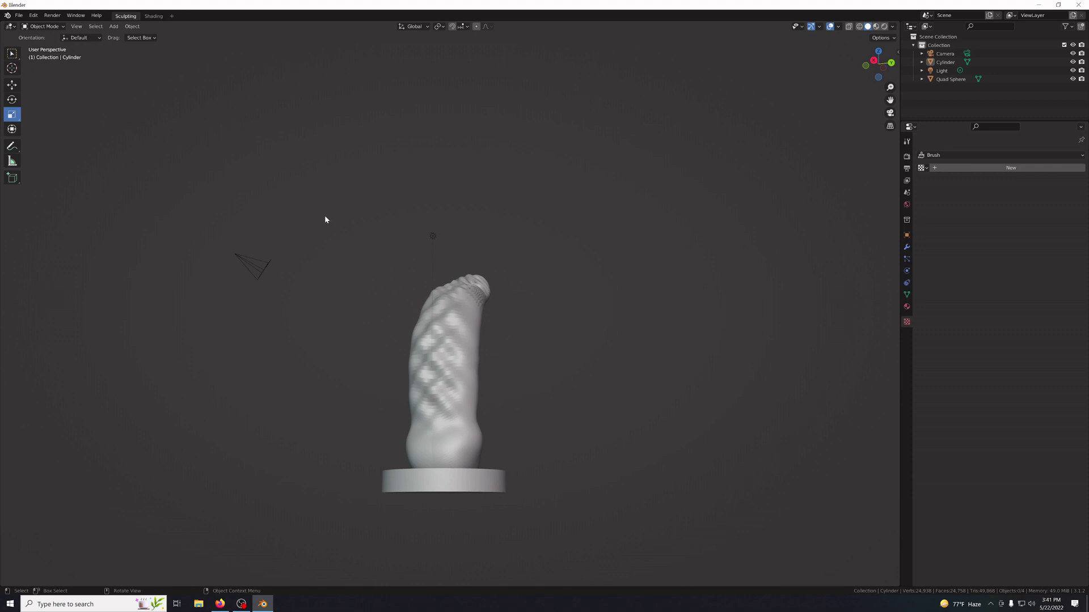
key(KP_4)
key(KP_2)
key(KP_1)
key(KP_1)
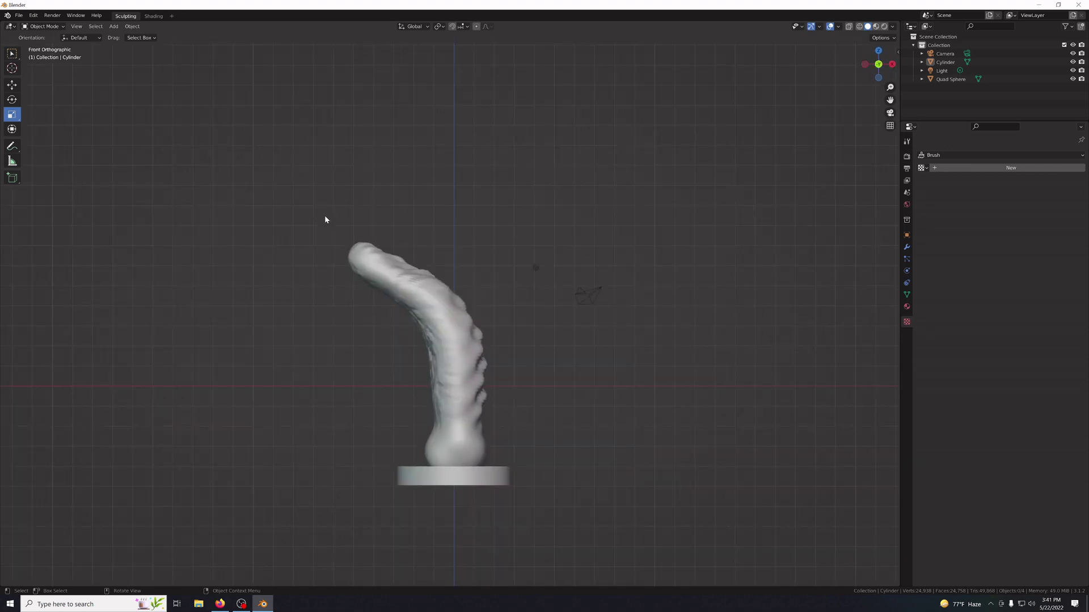
click(113, 27)
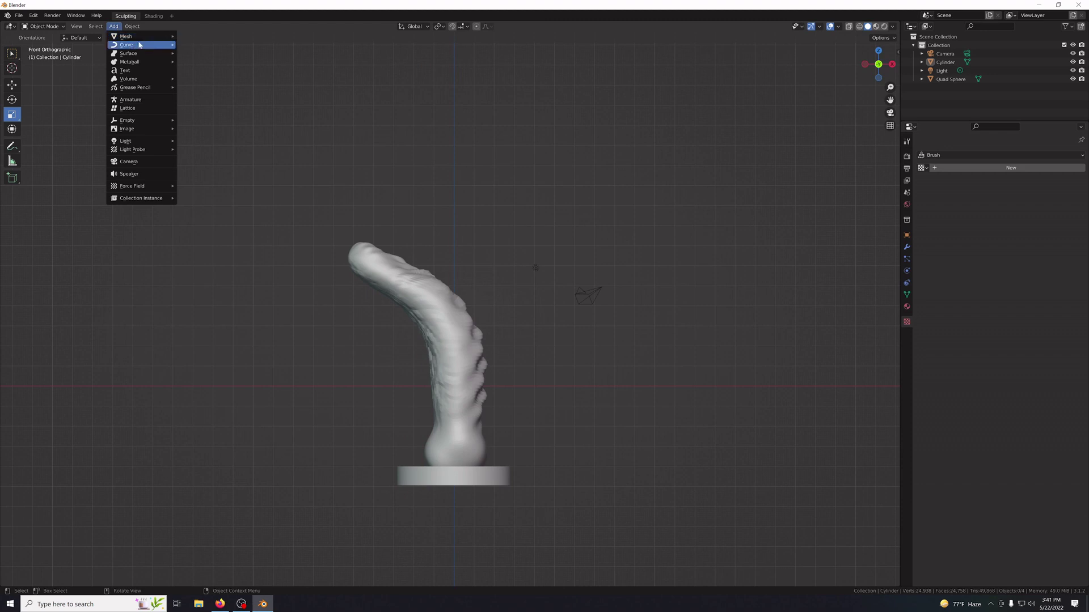
mouse_move(139, 45)
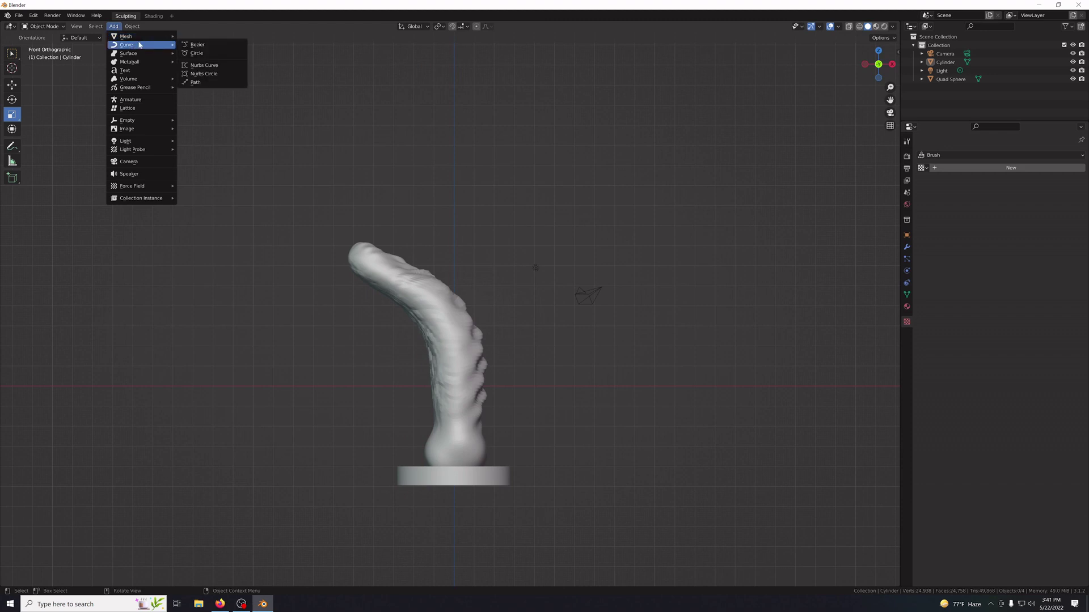
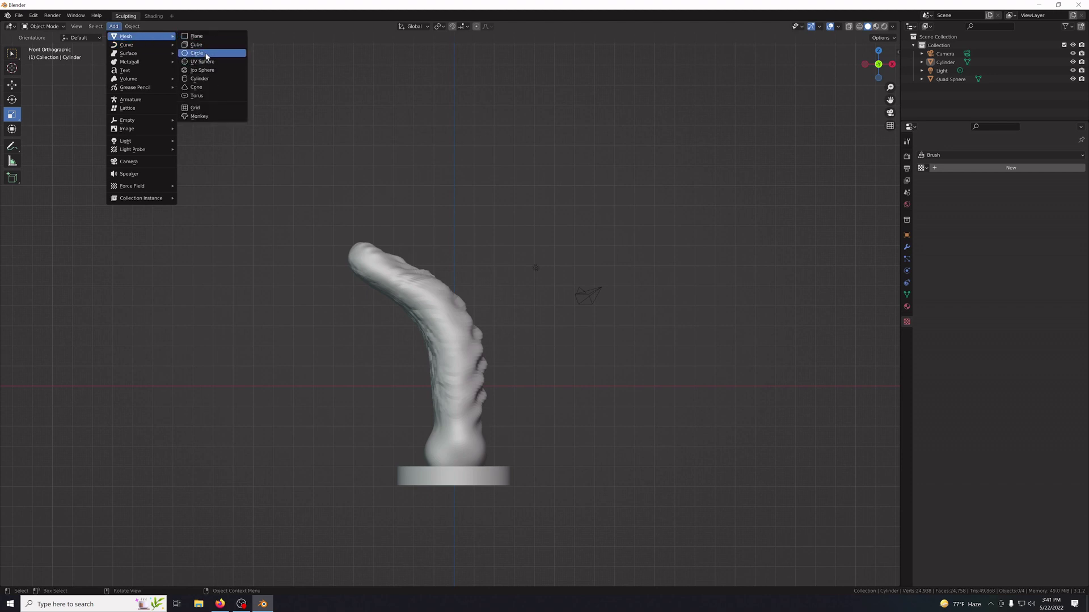
click(205, 61)
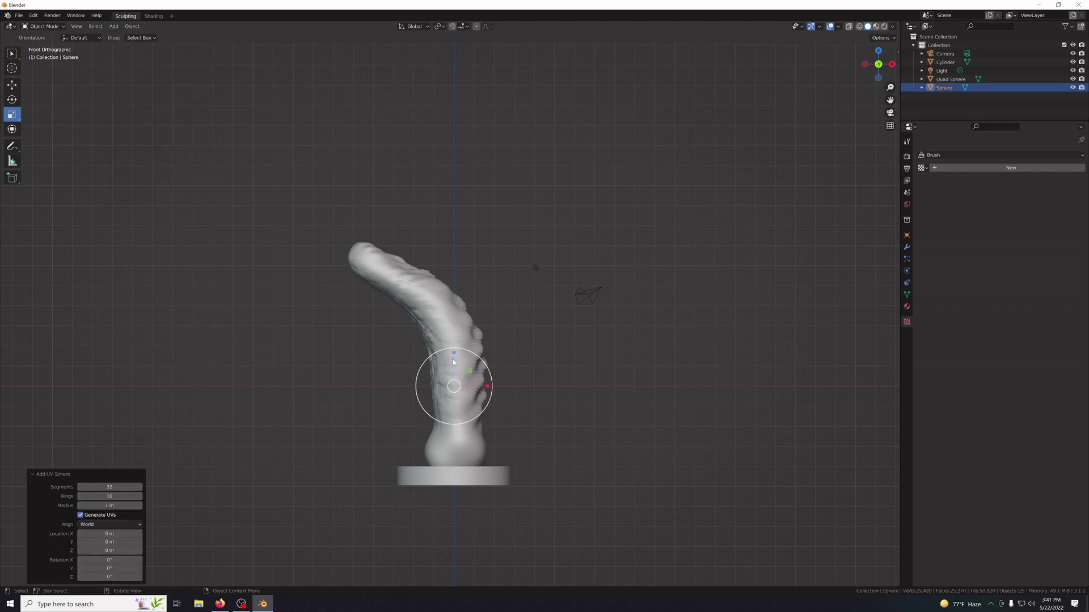
drag(454, 354, 457, 399)
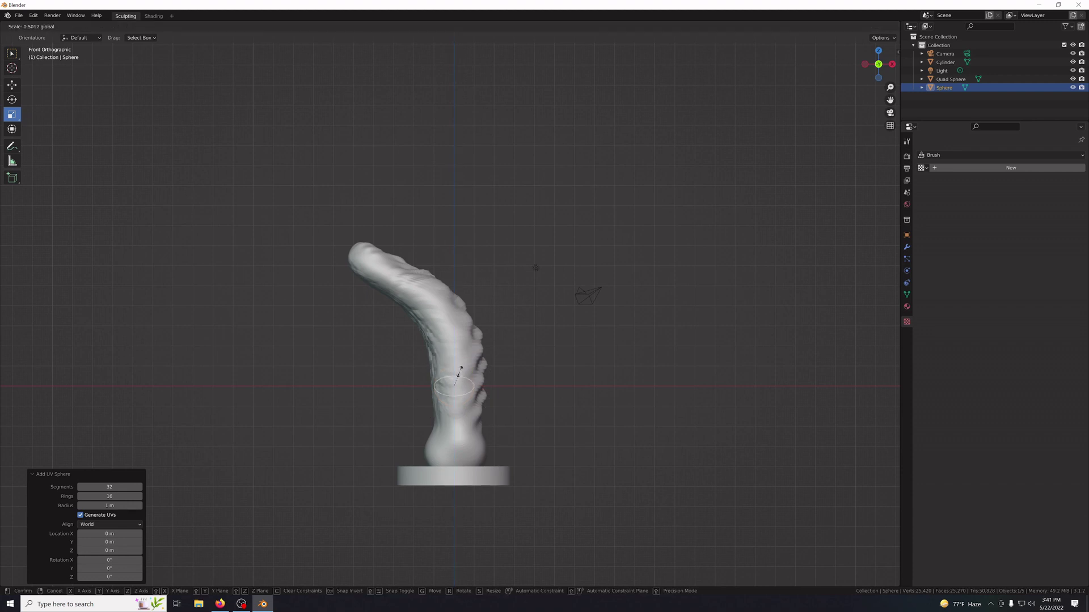
drag(461, 362, 462, 362)
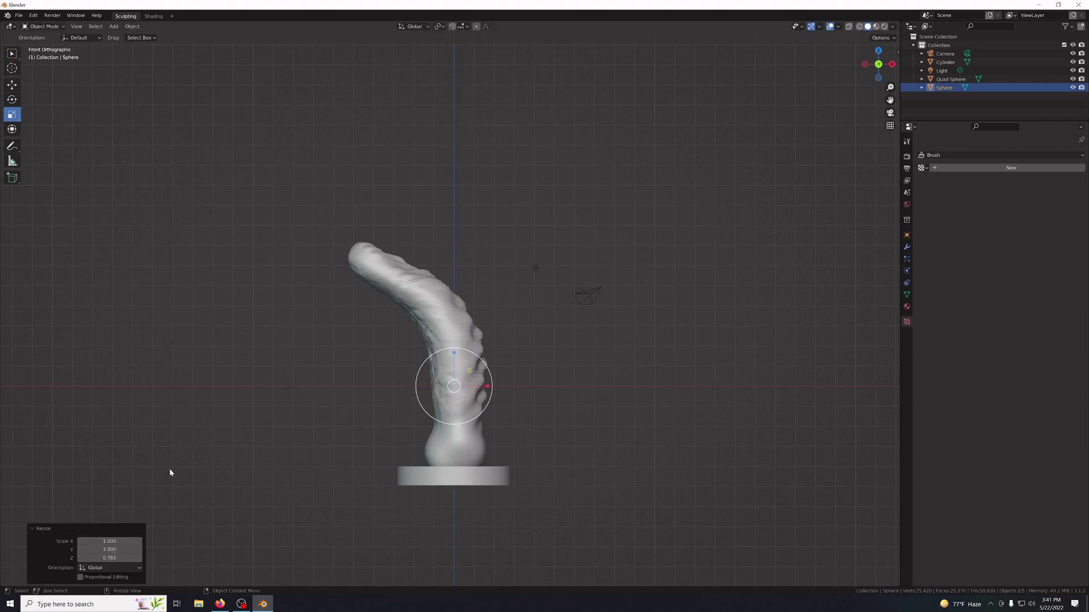
key(Delete)
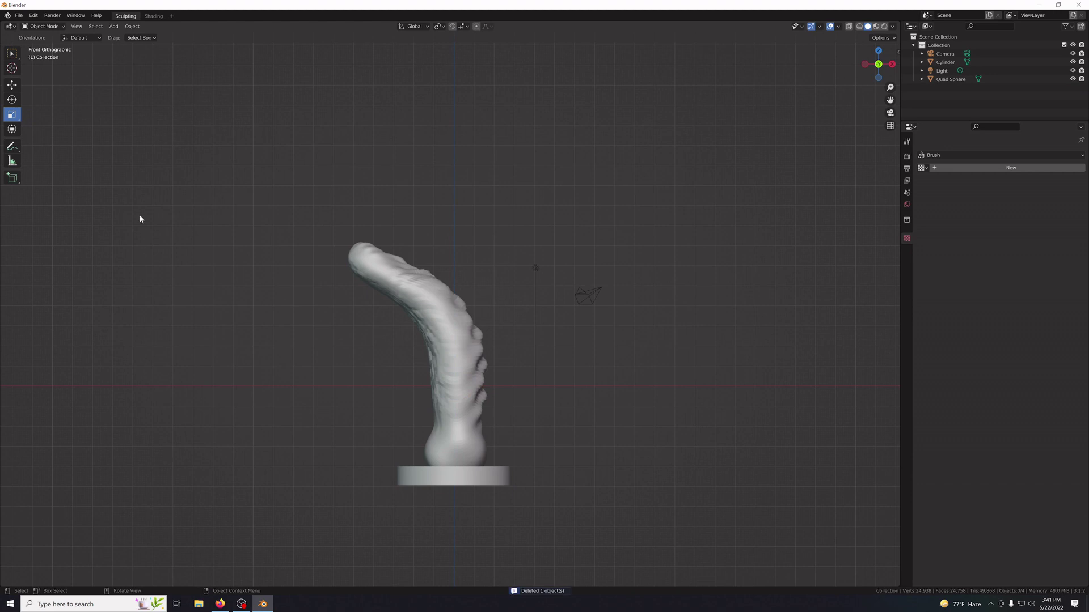
Add a 1 m radius UV sphere with 360 segments at the origin and scale it up uniformly to about 1.735.
click(113, 26)
mouse_move(131, 37)
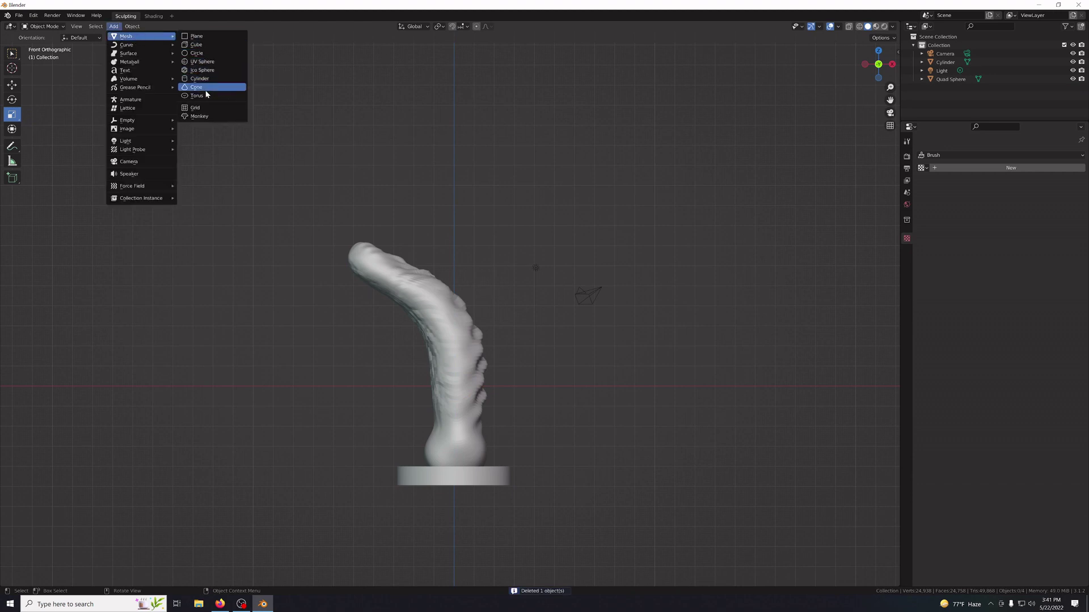
click(195, 62)
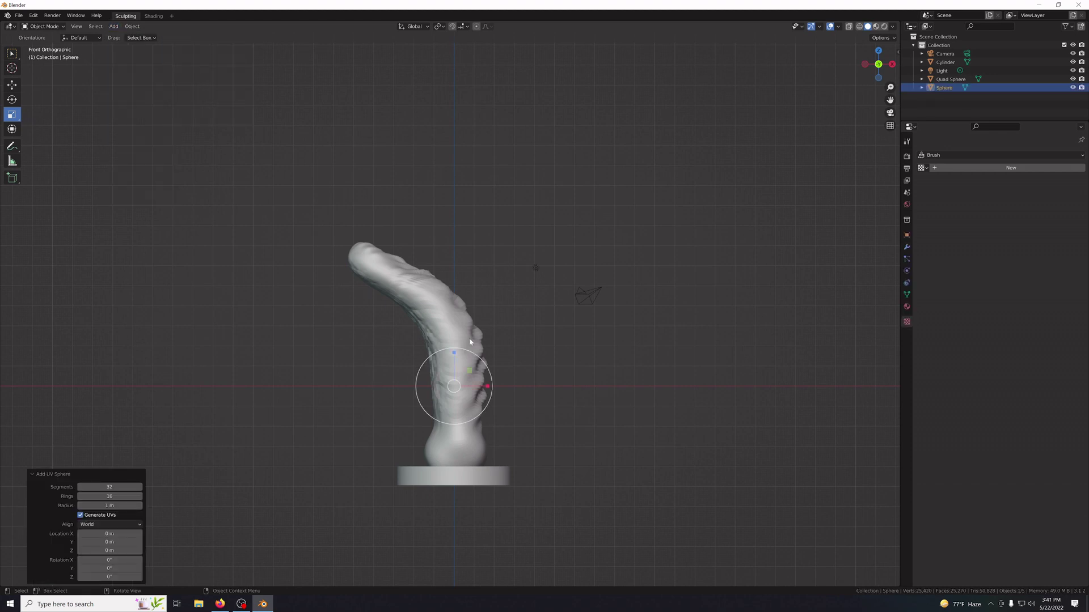
click(110, 487)
key(Return)
key(s)
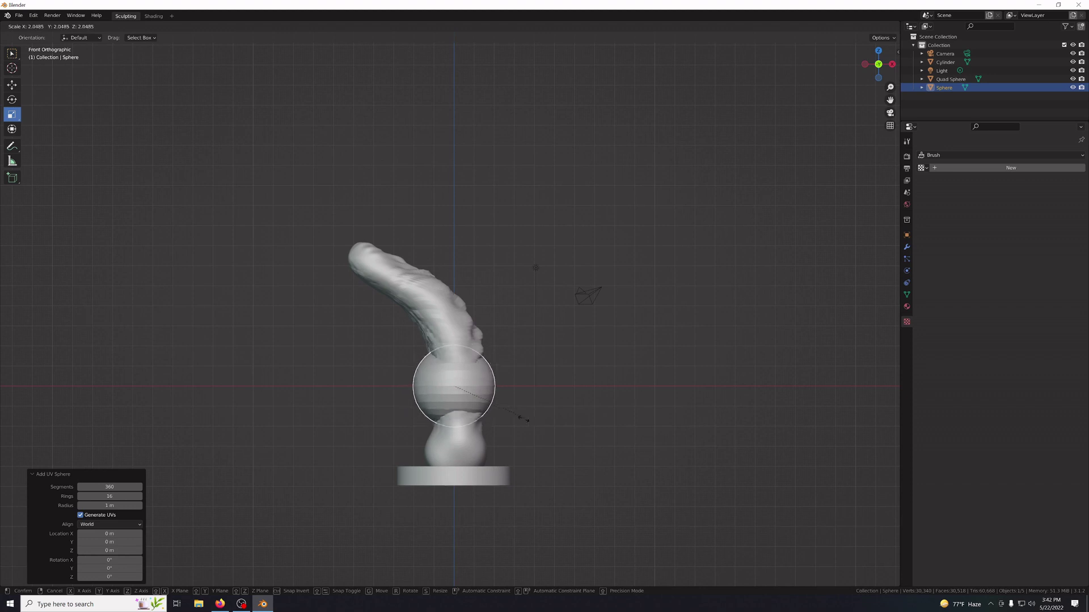
click(380, 381)
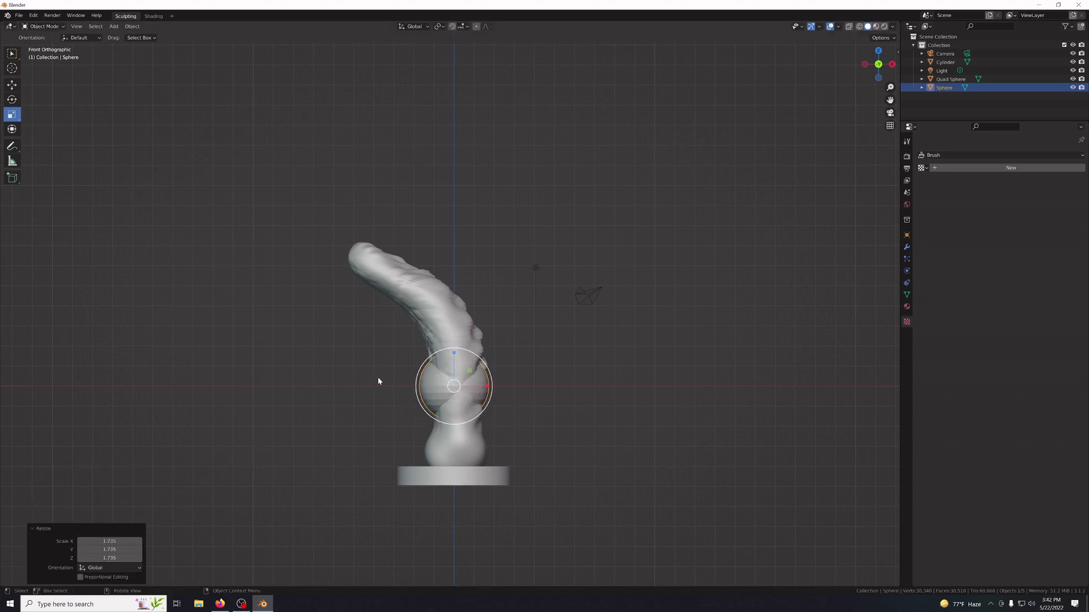
Move the sphere straight down into the base cylinder so its lower part protrudes underneath.
click(12, 84)
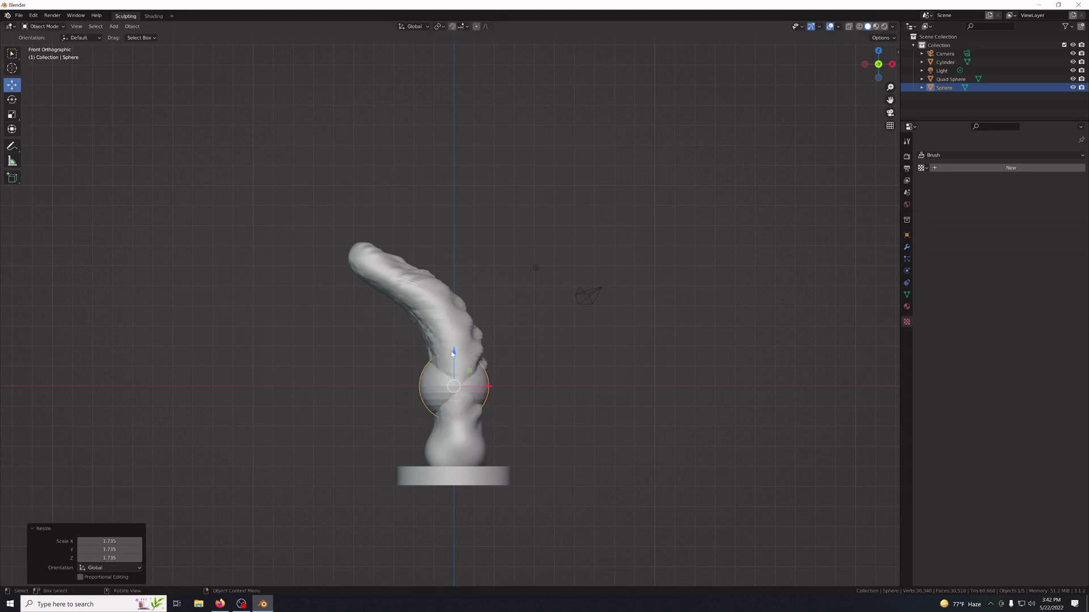
drag(453, 353, 460, 449)
click(560, 541)
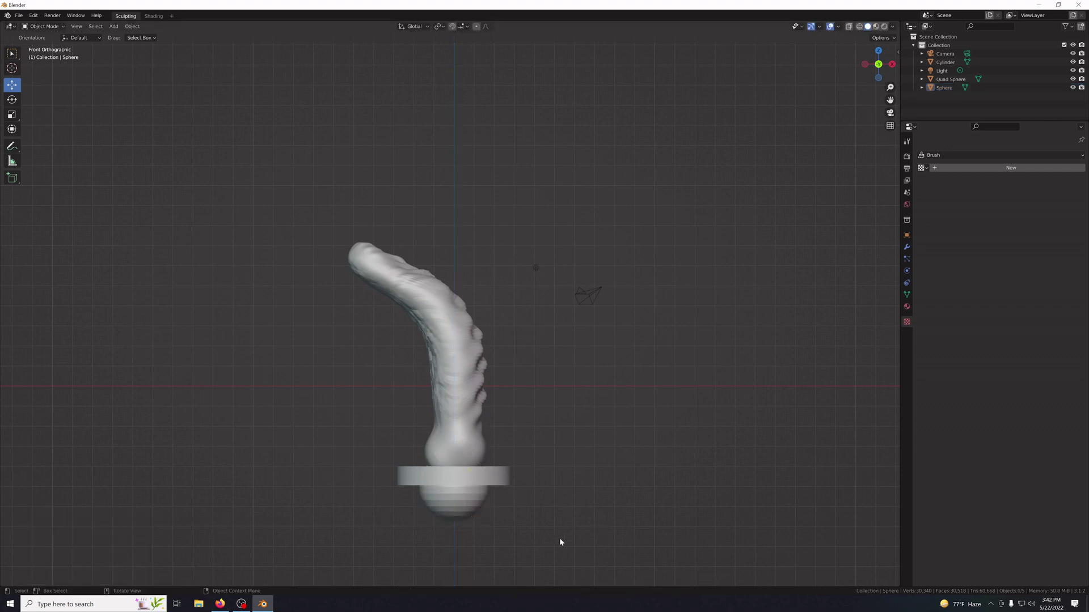
mouse_move(560, 542)
middle_down()
mouse_move(583, 554)
mouse_move(644, 542)
mouse_move(639, 513)
mouse_move(659, 458)
mouse_move(739, 433)
mouse_move(639, 485)
mouse_move(336, 525)
mouse_move(279, 513)
mouse_move(267, 483)
mouse_move(246, 473)
middle_up()
mouse_move(354, 465)
middle_down()
mouse_move(460, 449)
mouse_move(525, 508)
mouse_move(606, 537)
mouse_move(642, 499)
mouse_move(591, 481)
mouse_move(338, 456)
mouse_move(440, 467)
middle_up()
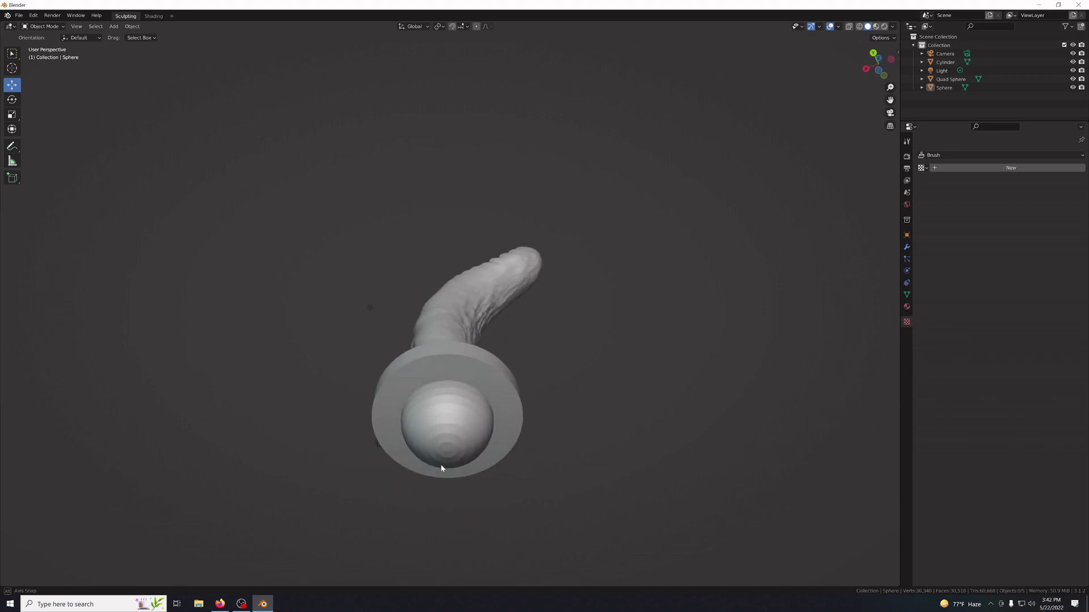
Select the UV sphere under the base and switch it to Sculpt Mode.
click(484, 440)
click(452, 434)
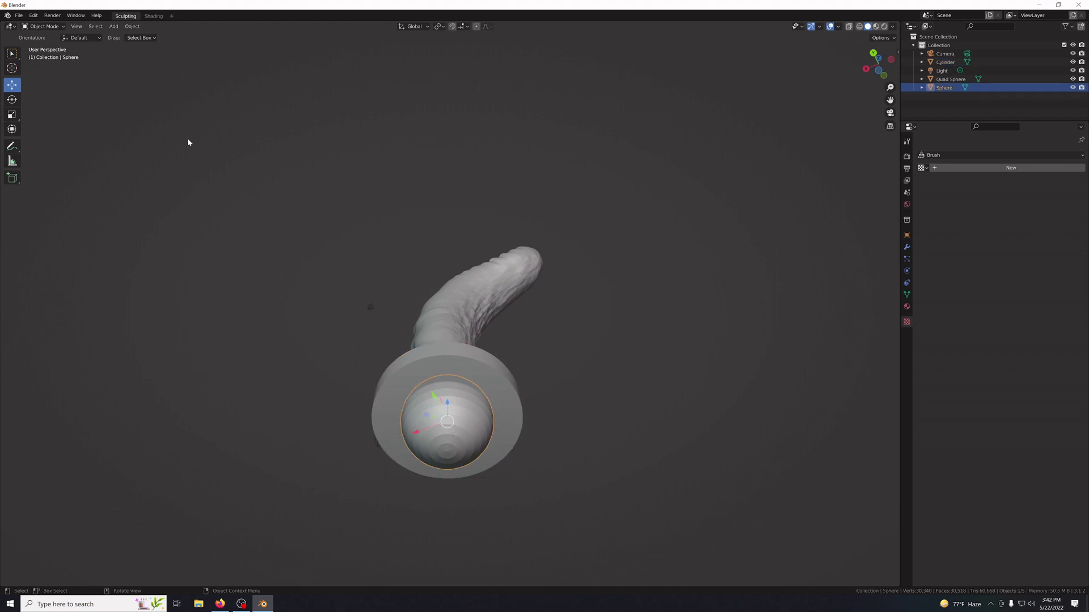
click(42, 26)
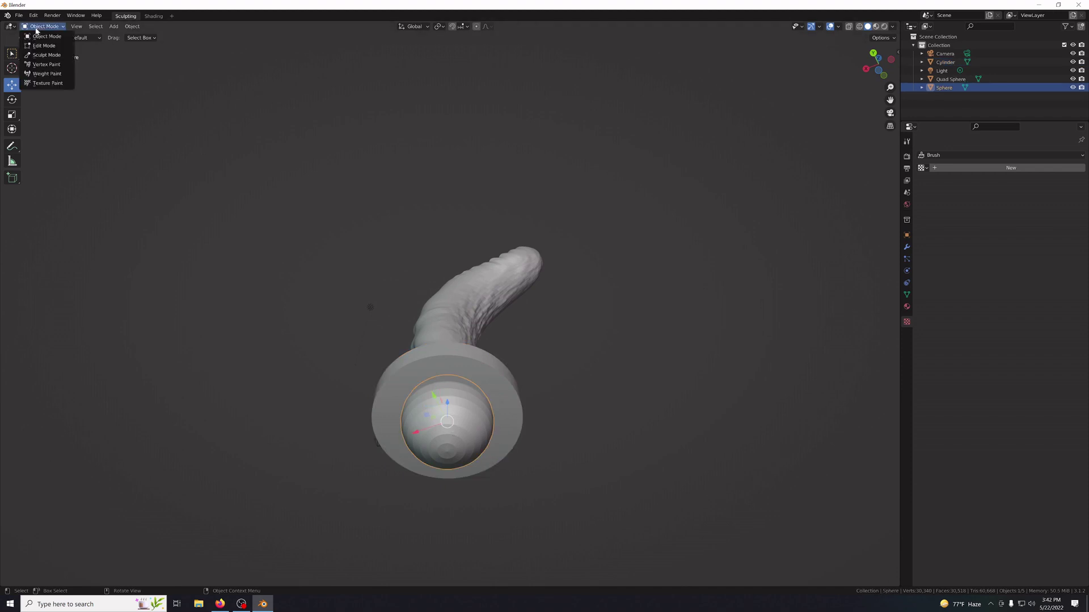
click(44, 56)
Try the Smooth brush on the sphere's stepped underside from below, and undo the strokes.
key(KP_1)
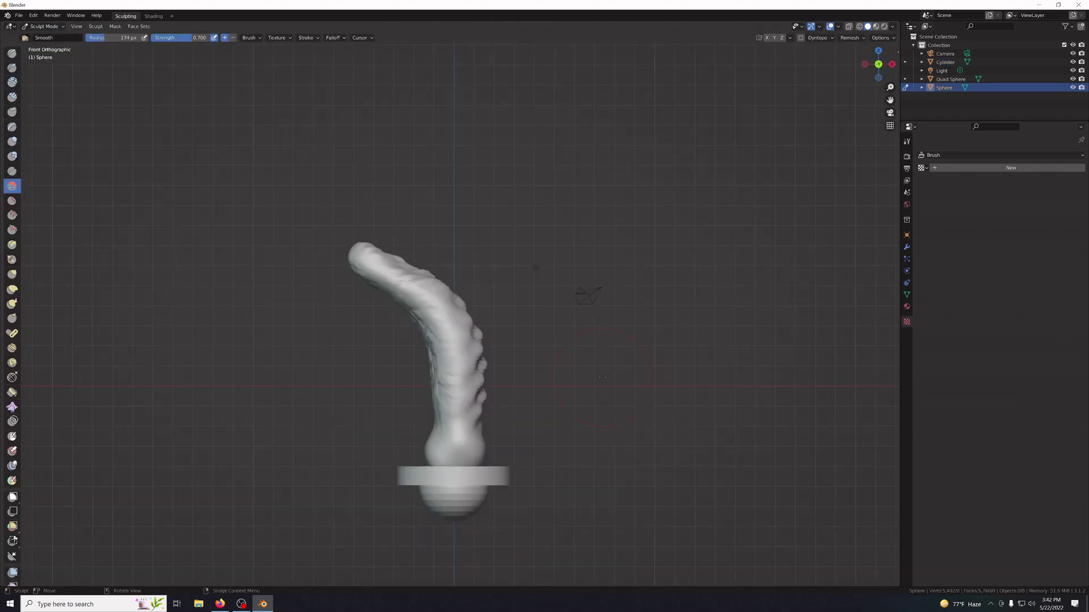
key(KP_2)
mouse_move(602, 377)
middle_down()
mouse_move(586, 437)
mouse_move(576, 397)
mouse_move(602, 377)
mouse_move(602, 397)
mouse_move(602, 377)
middle_up()
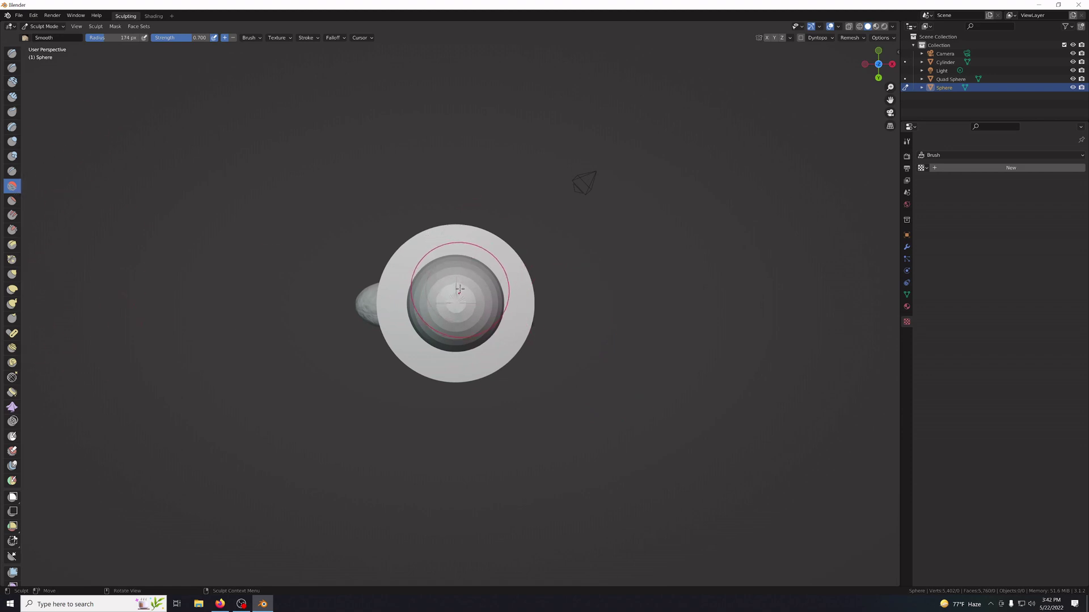
mouse_move(479, 283)
mouse_down()
mouse_move(433, 303)
mouse_move(476, 304)
mouse_move(510, 341)
mouse_up()
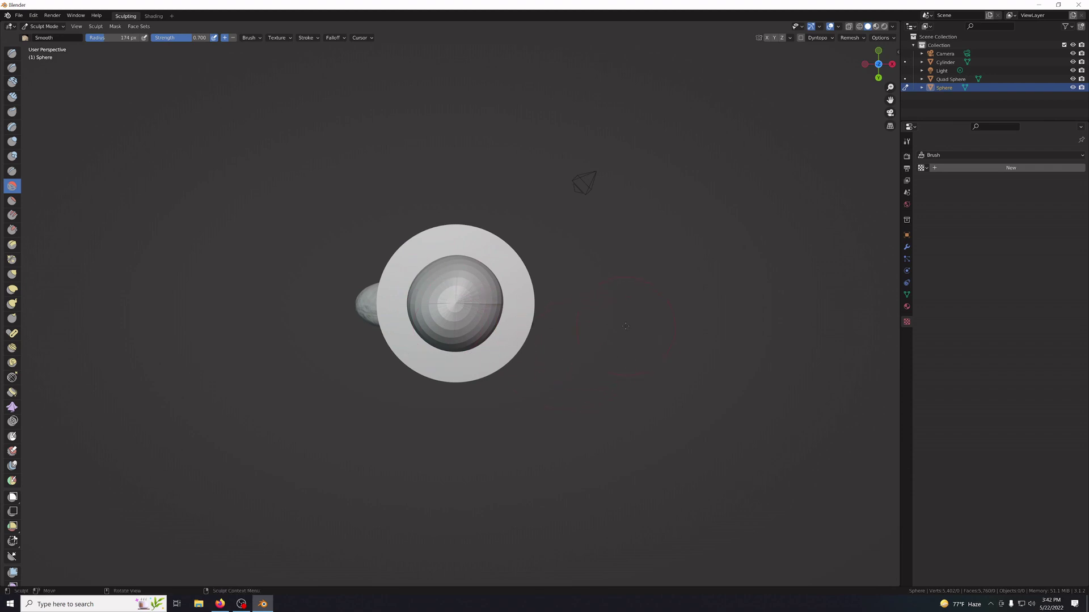
key(ctrl+z)
key(ctrl+z)
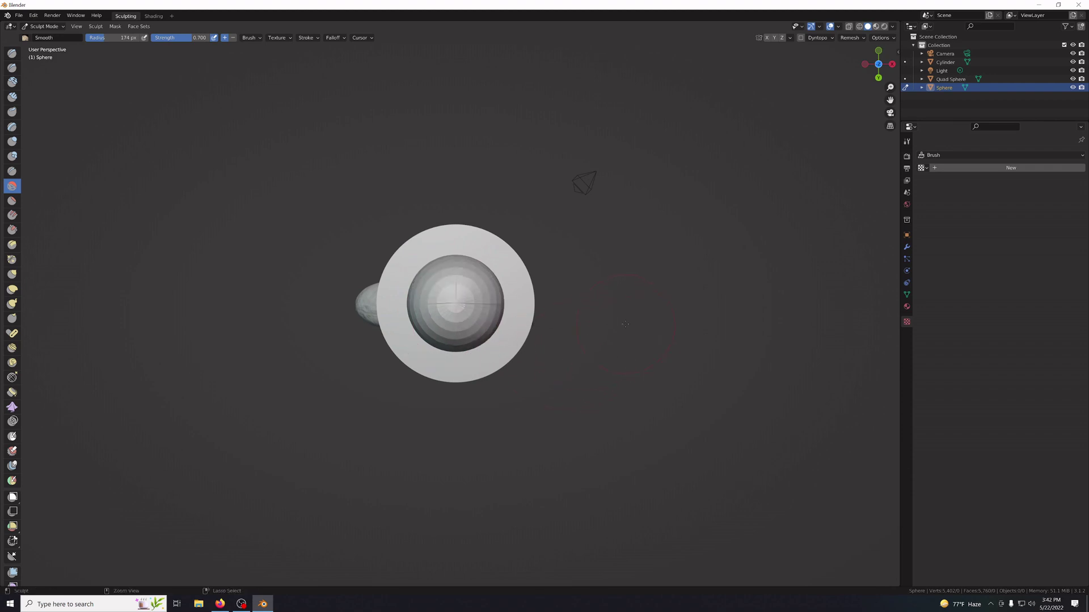
key(ctrl+z)
click(848, 38)
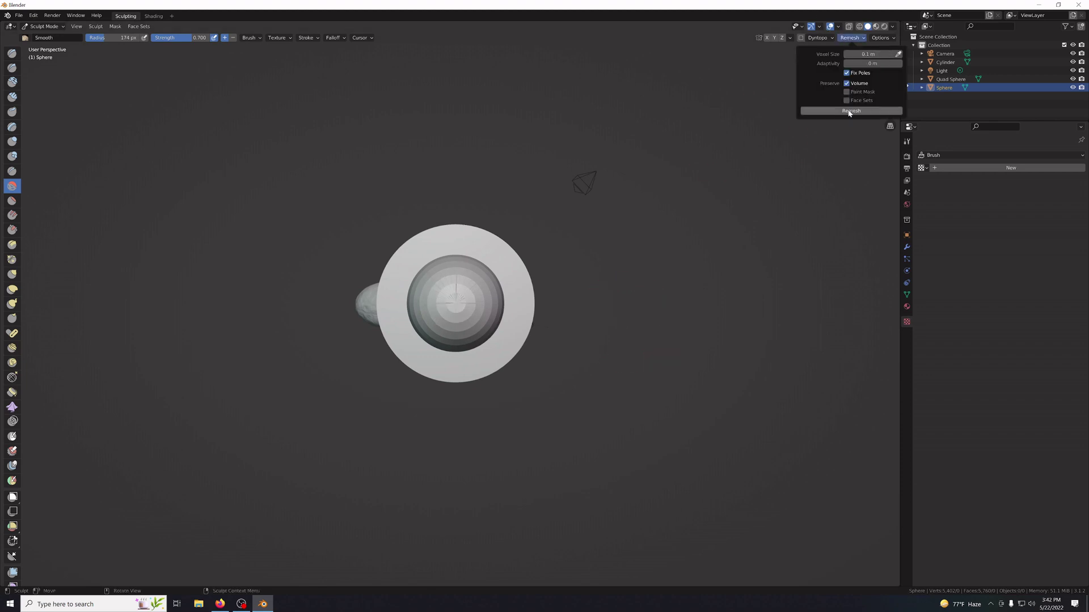
click(859, 28)
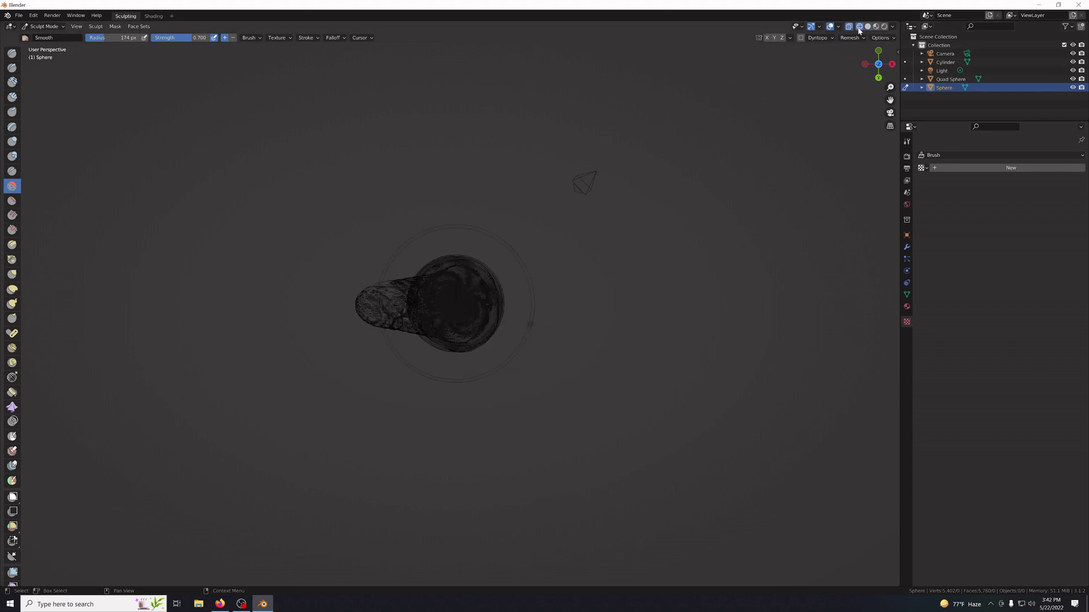
click(868, 27)
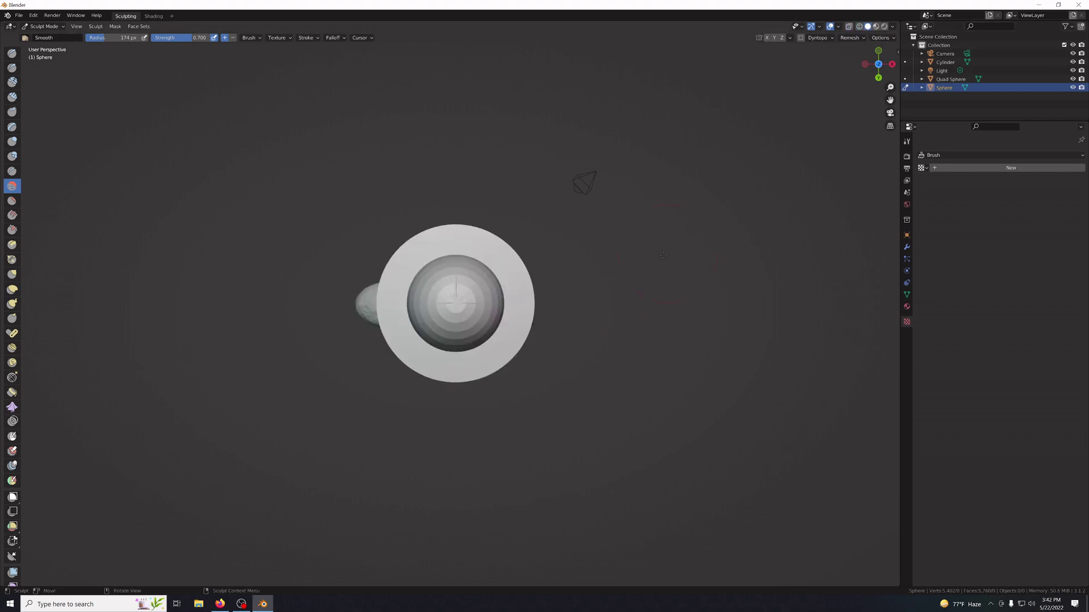
middle_drag(663, 255, 649, 288)
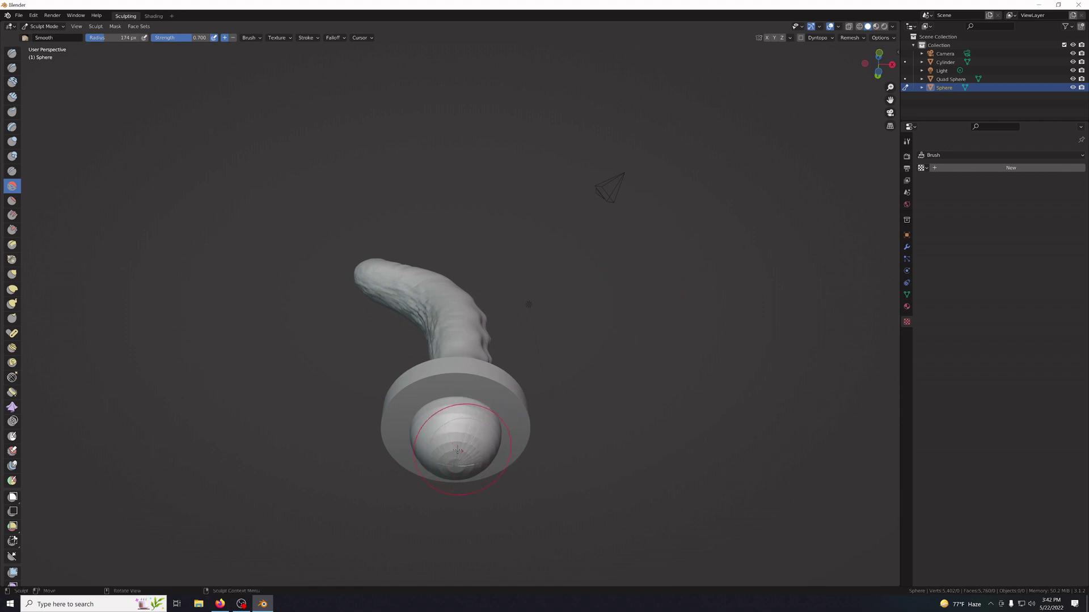
middle_drag(428, 461, 399, 221)
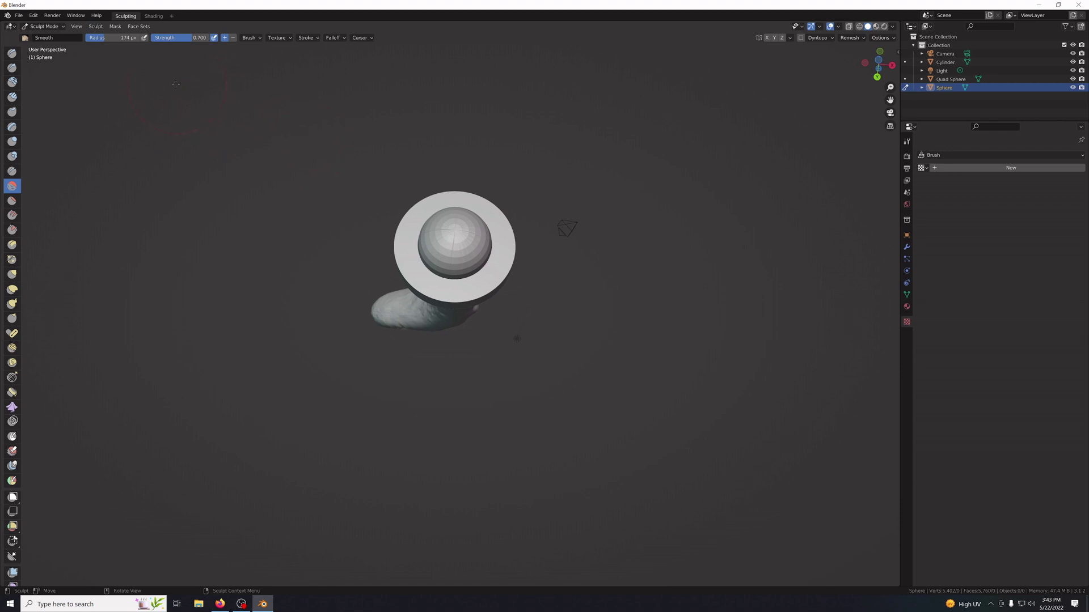
click(85, 28)
mouse_move(587, 284)
middle_down()
mouse_move(595, 191)
mouse_move(584, 177)
middle_up()
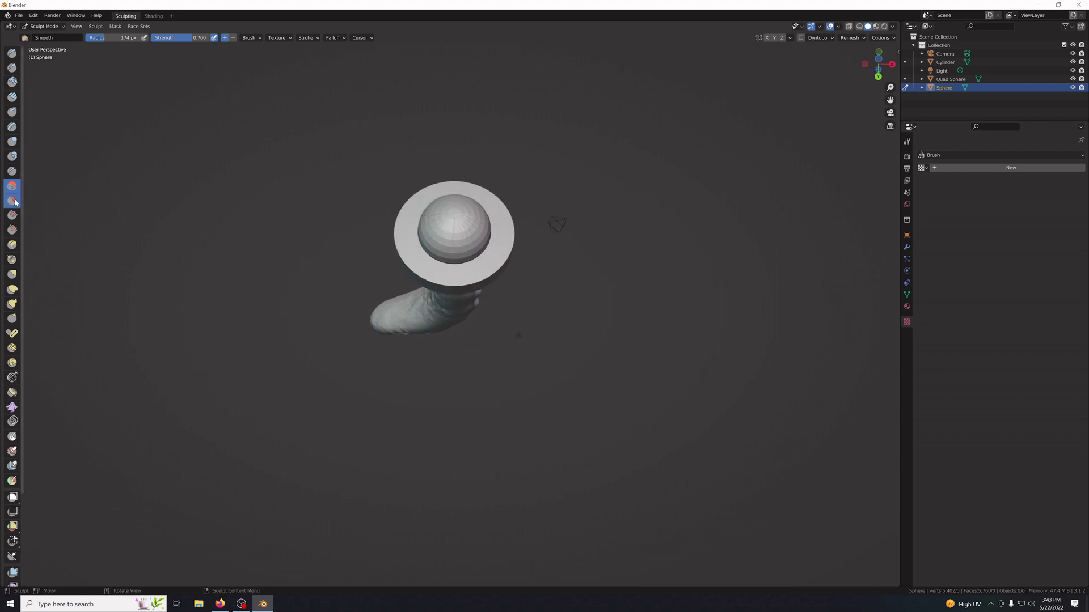
Try a few Smooth dabs and a short Grab brush stroke on the sphere's stepped underside.
drag(456, 225, 454, 229)
mouse_move(618, 212)
middle_down()
mouse_move(578, 327)
mouse_move(448, 250)
middle_up()
mouse_move(464, 307)
mouse_down()
mouse_move(454, 293)
mouse_move(465, 306)
mouse_up()
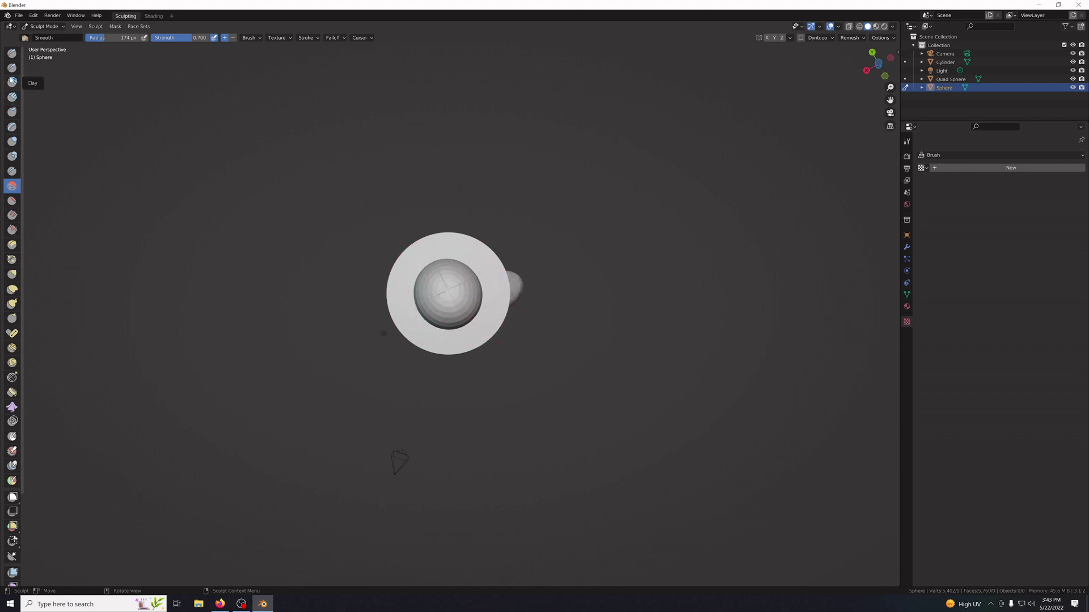
click(10, 275)
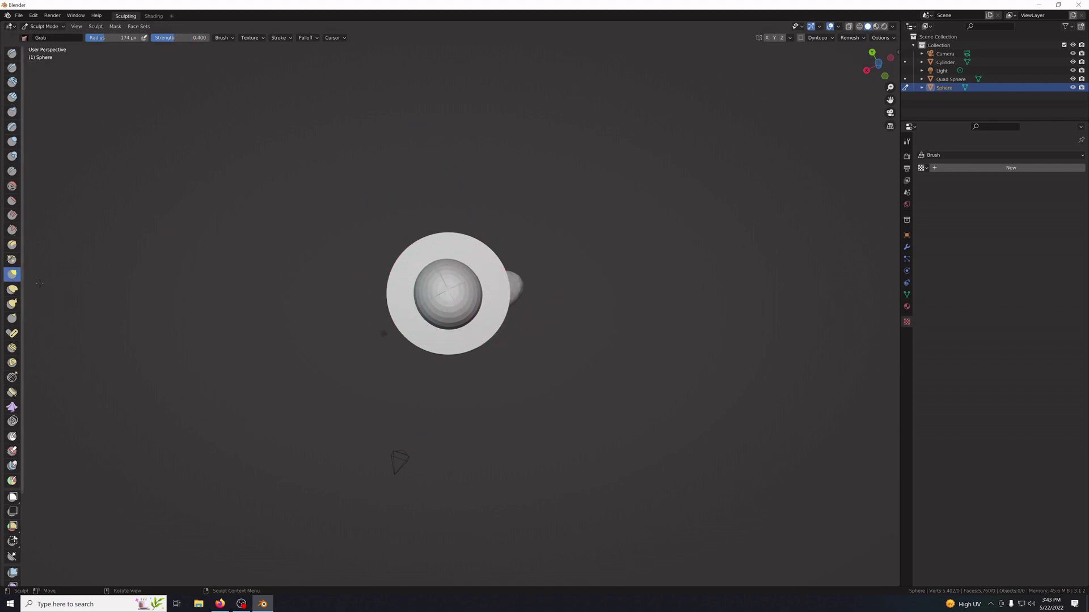
drag(465, 284, 462, 317)
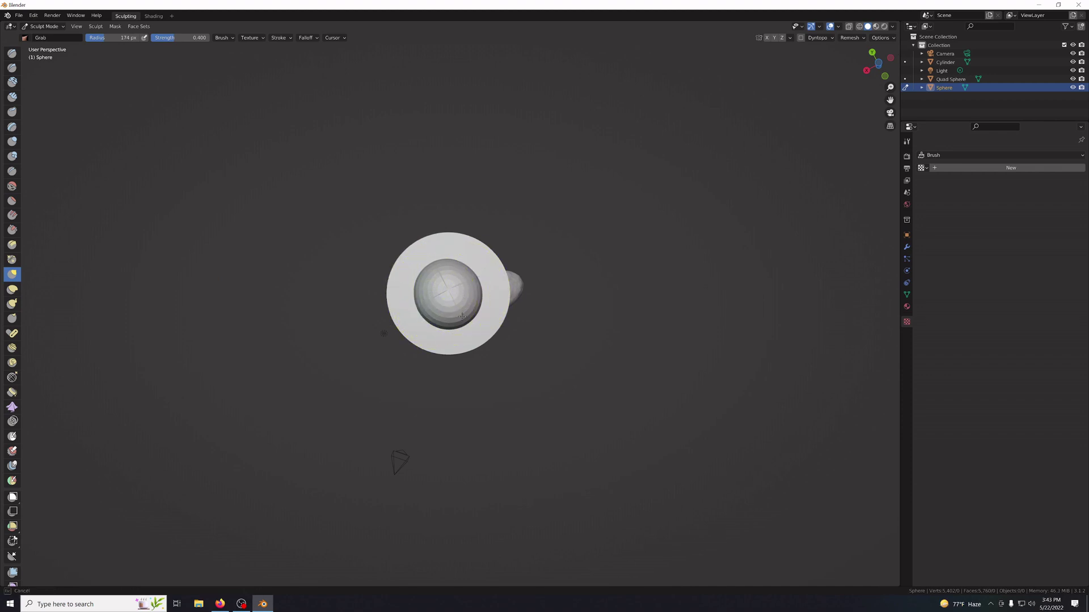
Reshape the sphere's underside slightly with Elastic Deform strokes, turning on X-axis mirroring for the second stroke.
click(12, 290)
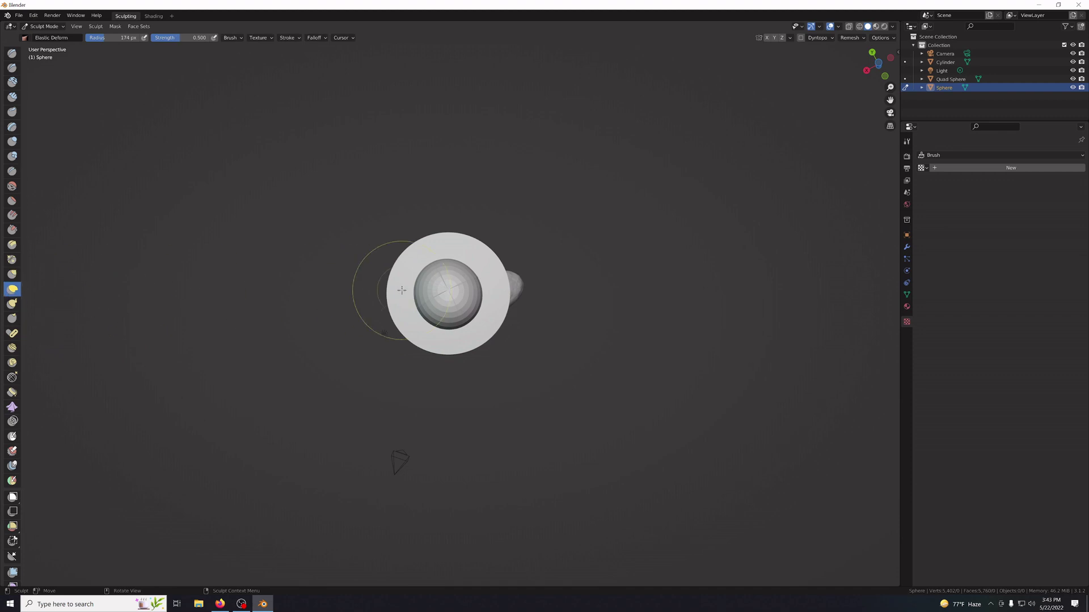
mouse_move(431, 297)
mouse_down()
mouse_move(414, 302)
mouse_move(474, 278)
mouse_up()
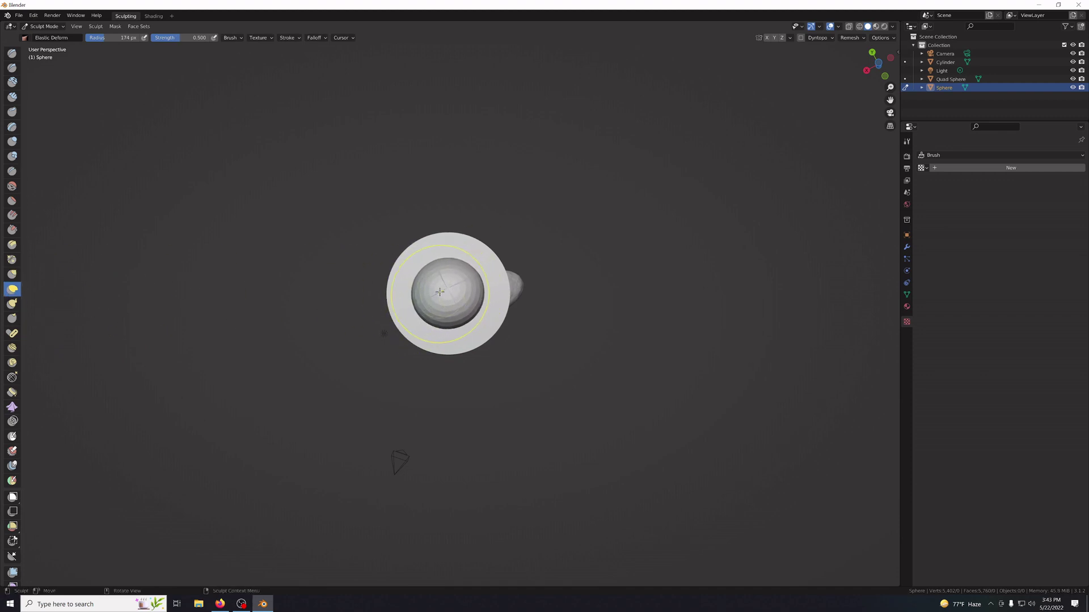
click(767, 37)
drag(440, 296, 397, 311)
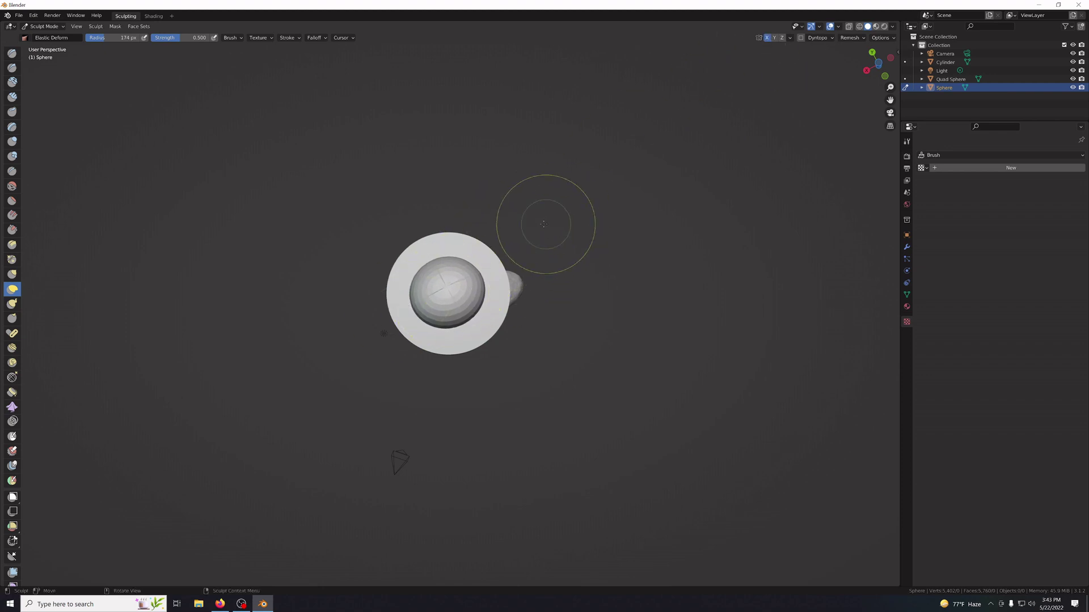
middle_drag(545, 224, 629, 323)
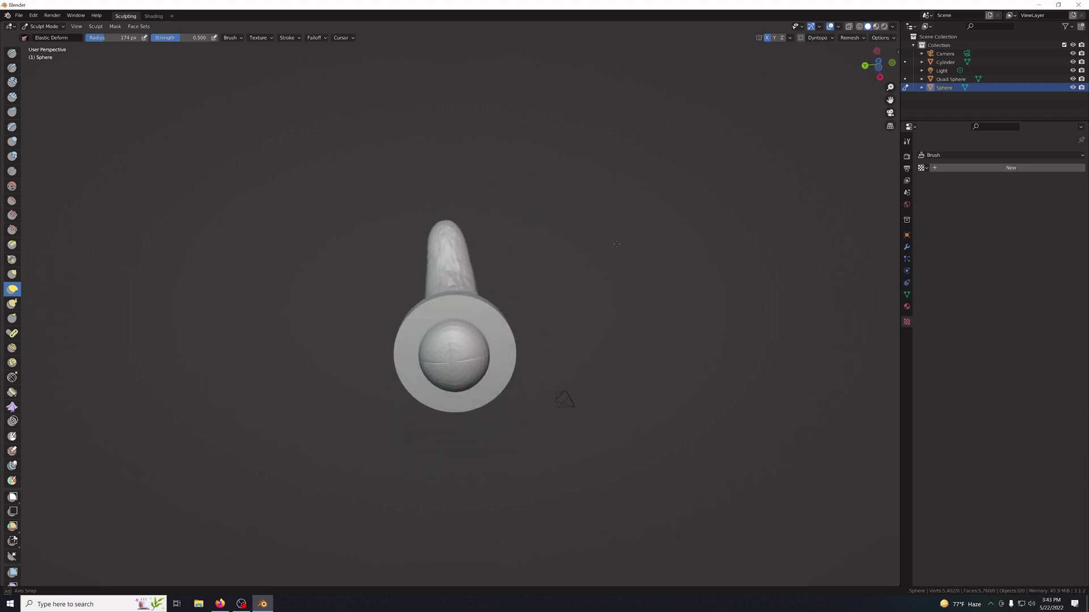
Reduce the brush radius to 61 px and carve creases across the sphere's underside with the Crease brush.
click(12, 56)
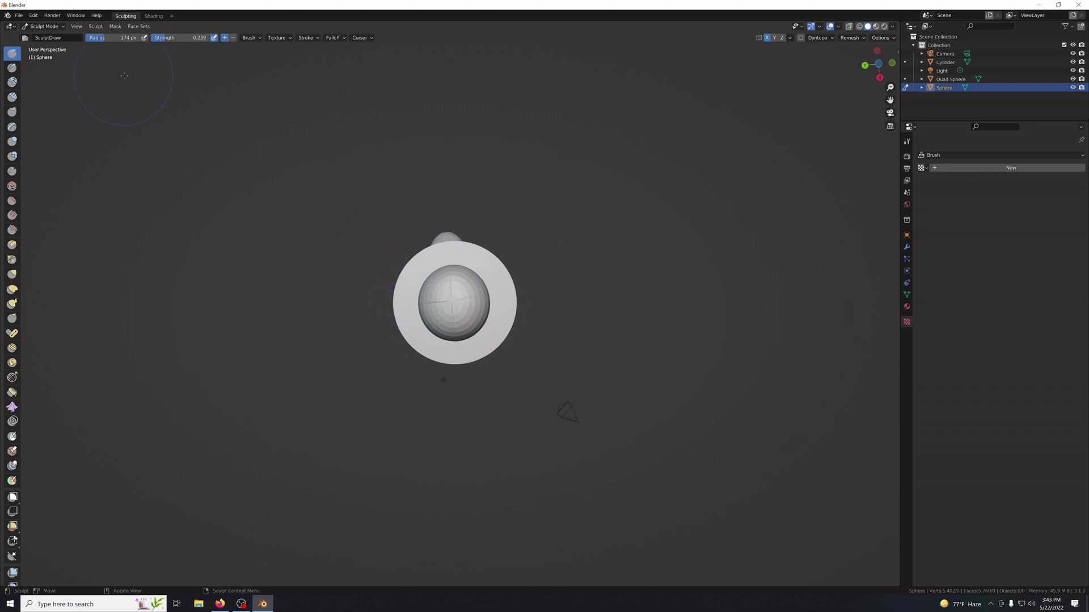
drag(106, 38, 92, 38)
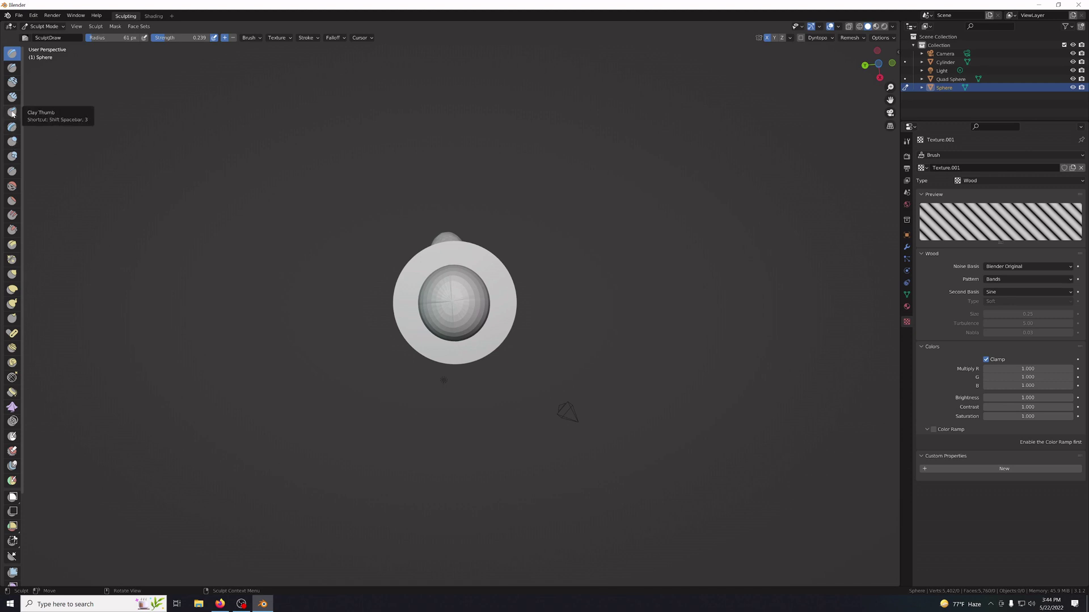
click(12, 170)
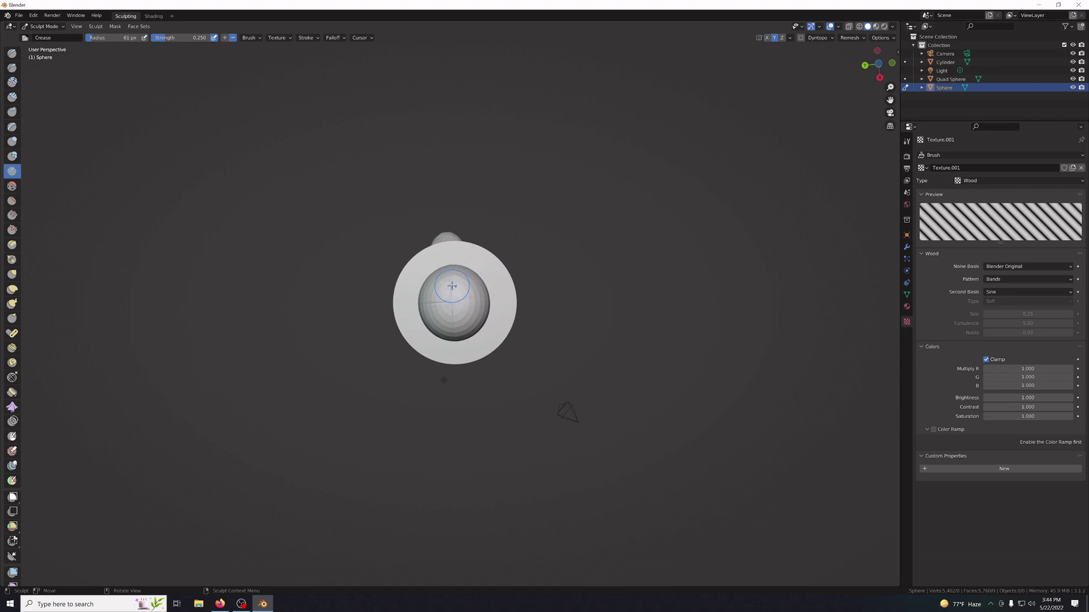
mouse_move(451, 285)
mouse_down()
mouse_move(438, 287)
mouse_move(457, 316)
mouse_move(464, 311)
mouse_up()
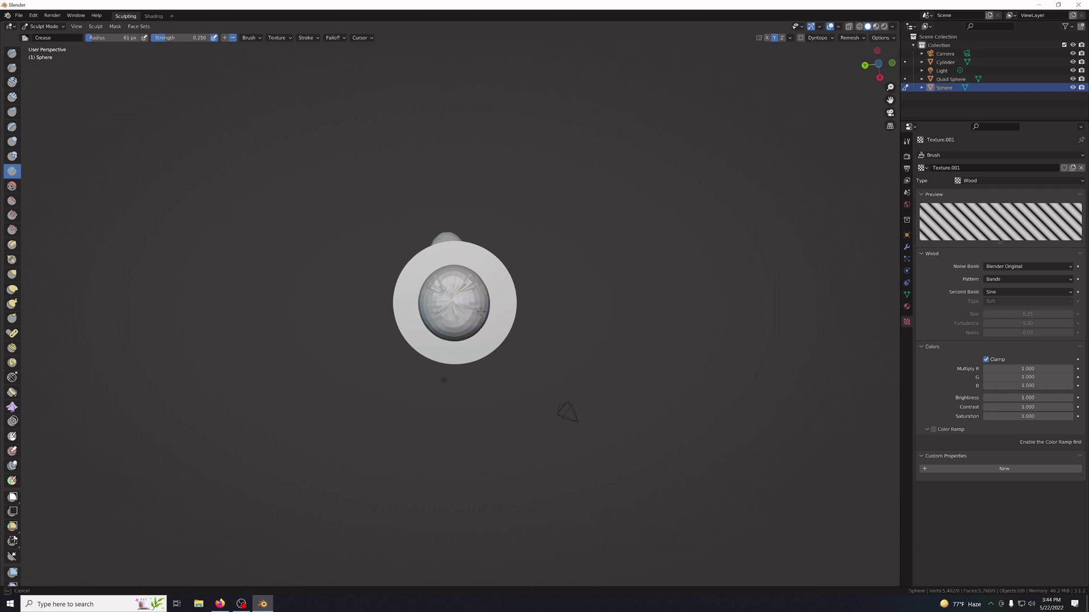
mouse_move(457, 309)
middle_down()
mouse_move(541, 297)
mouse_move(580, 278)
middle_up()
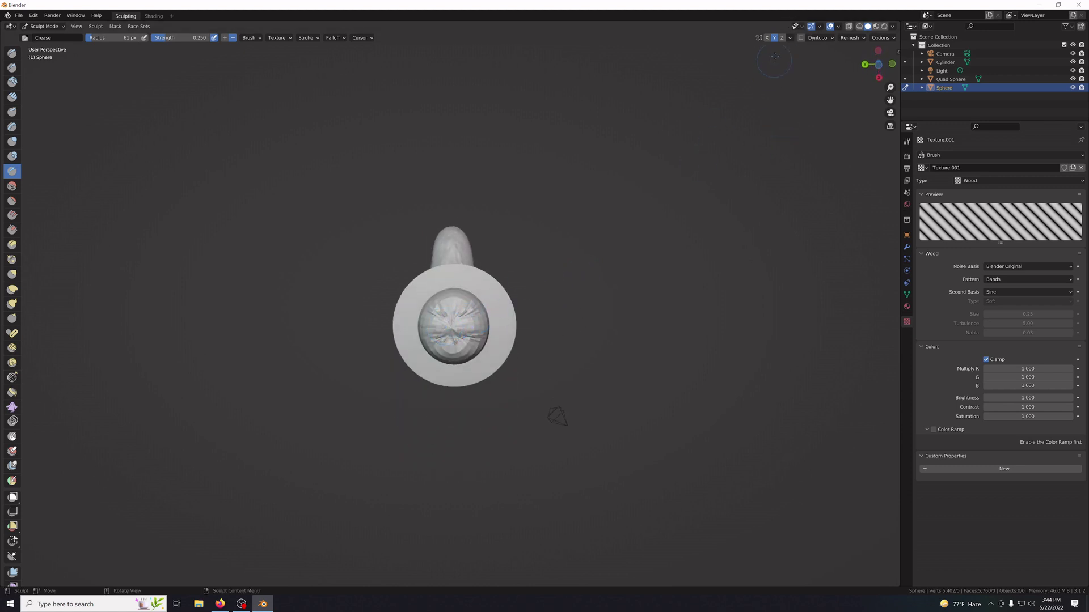
Push the upper part of the creased underside outward with a few short Clay Thumb strokes.
click(12, 111)
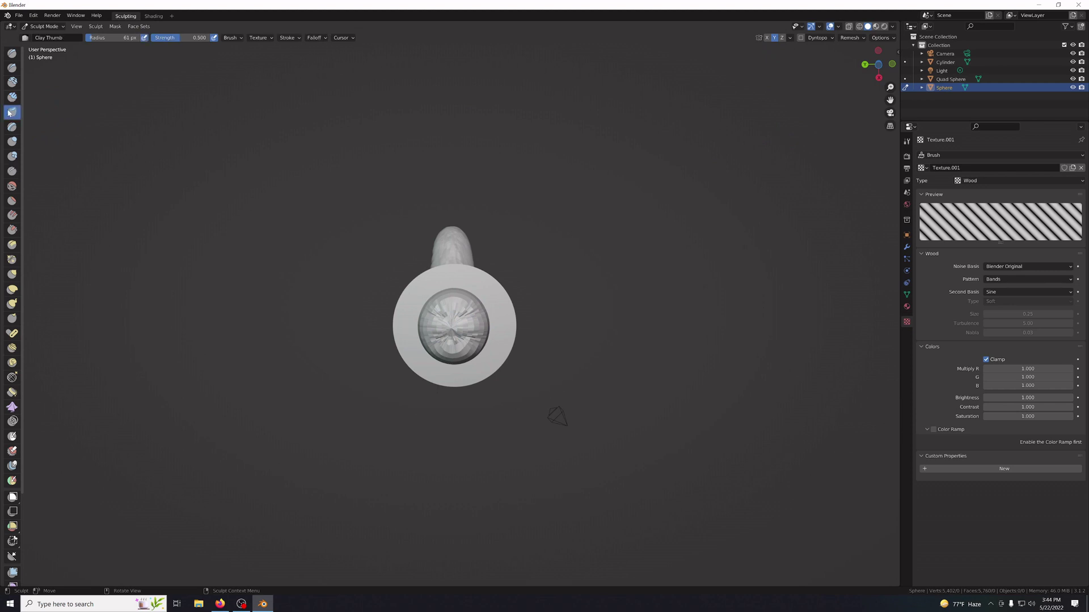
mouse_move(453, 300)
mouse_down()
mouse_move(454, 288)
mouse_move(454, 370)
mouse_move(454, 302)
mouse_move(428, 295)
mouse_up()
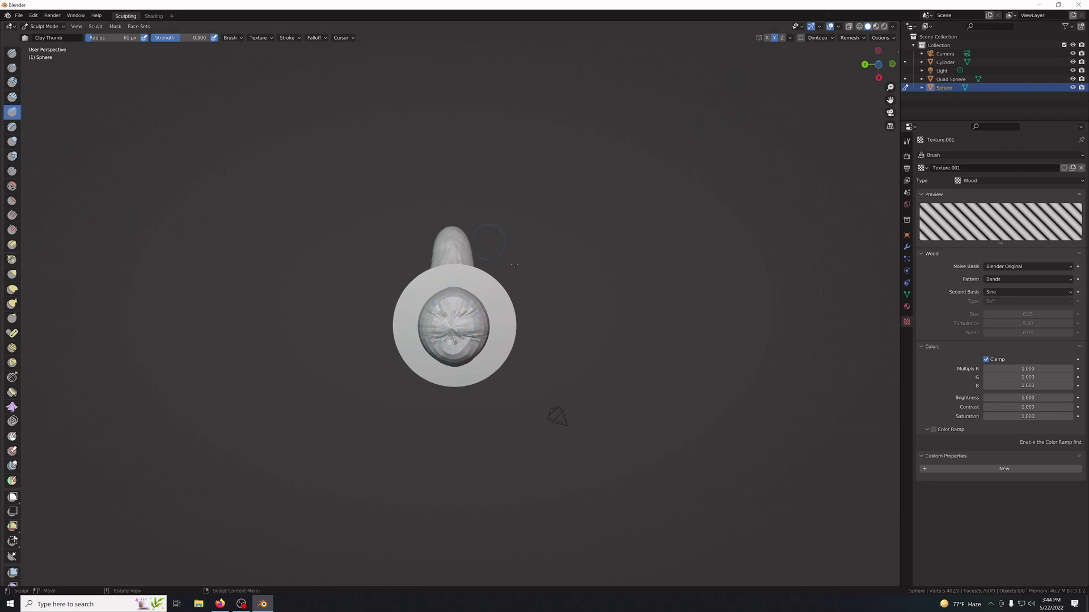
drag(446, 308, 427, 307)
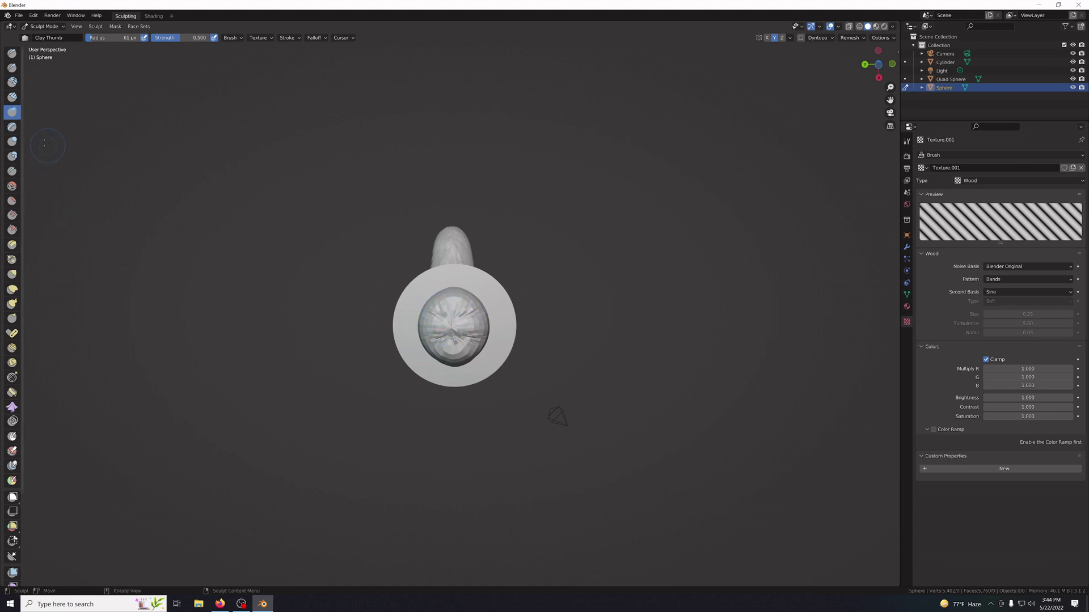
Build up rough, chunky relief all over the sphere's underside with Layer brush strokes from below and from the side.
click(12, 127)
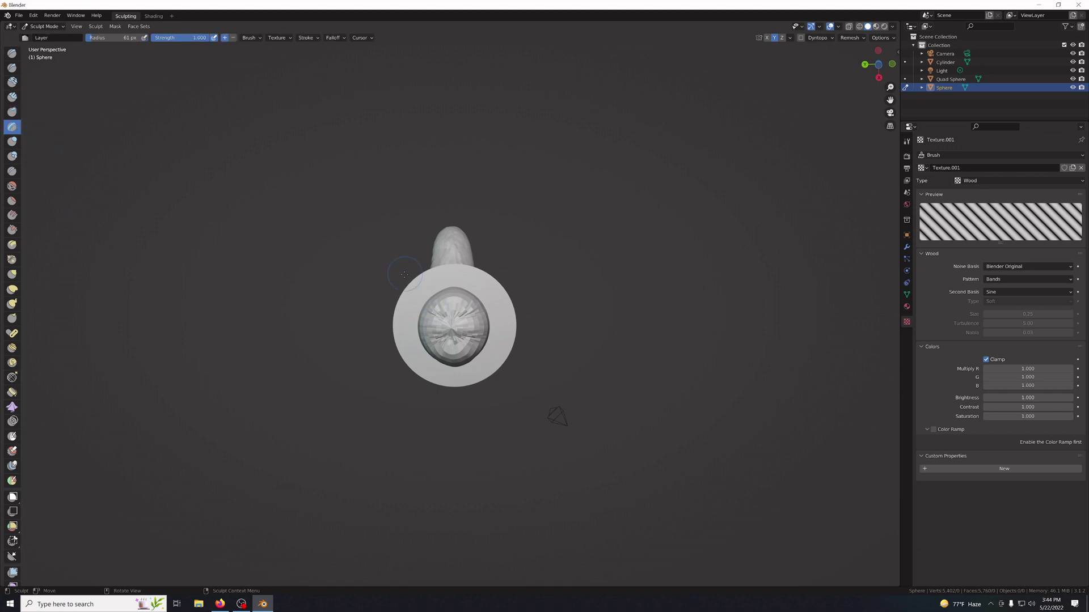
drag(436, 307, 432, 309)
mouse_move(434, 302)
mouse_down()
mouse_move(451, 288)
mouse_move(453, 301)
mouse_up()
mouse_move(453, 338)
mouse_down()
mouse_move(449, 357)
mouse_move(435, 357)
mouse_move(431, 330)
mouse_move(440, 344)
mouse_move(445, 319)
mouse_move(458, 328)
mouse_move(456, 337)
mouse_move(440, 295)
mouse_move(466, 294)
mouse_move(473, 333)
mouse_move(451, 361)
mouse_up()
mouse_move(479, 380)
middle_down()
mouse_move(505, 429)
mouse_move(382, 430)
middle_up()
scroll(443, 399, down, 1)
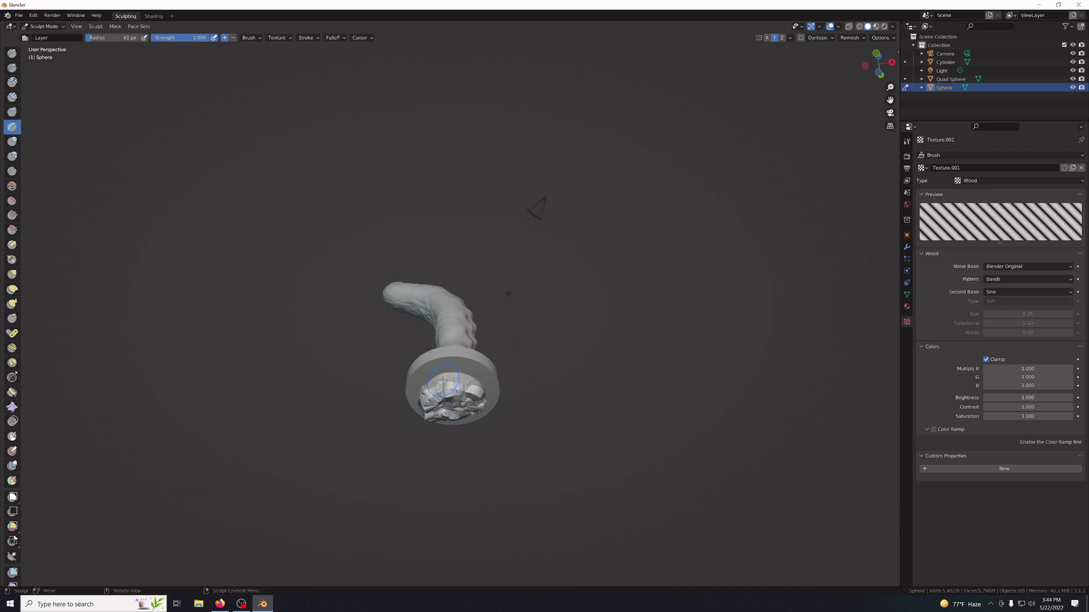
mouse_move(442, 380)
mouse_down()
mouse_move(469, 377)
mouse_move(434, 393)
mouse_move(481, 404)
mouse_up()
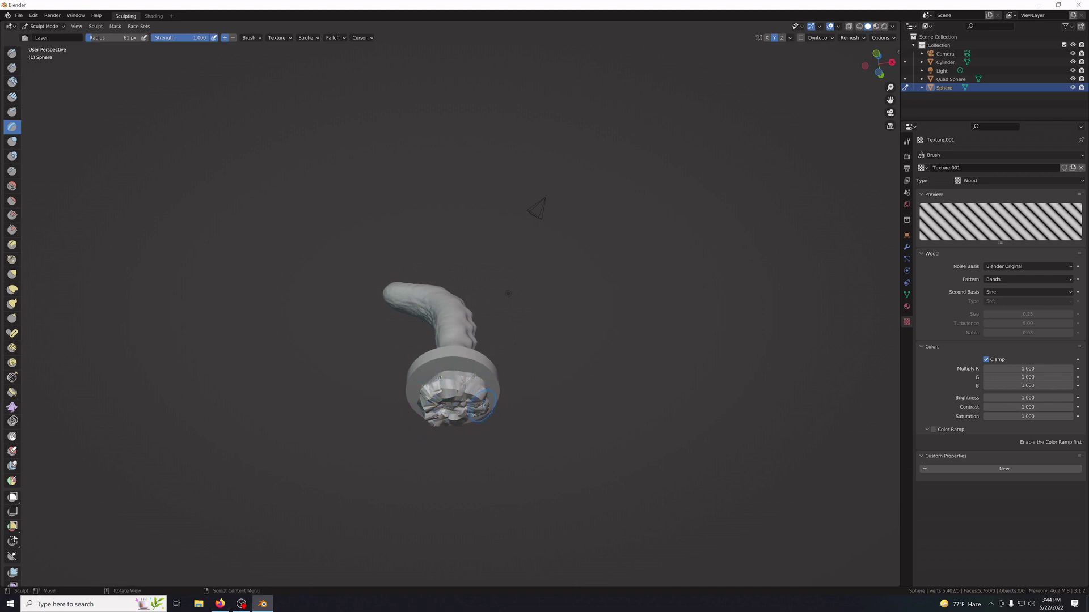
Edit the voxel size in the remesh settings and remesh the roughened sphere.
click(849, 39)
click(868, 54)
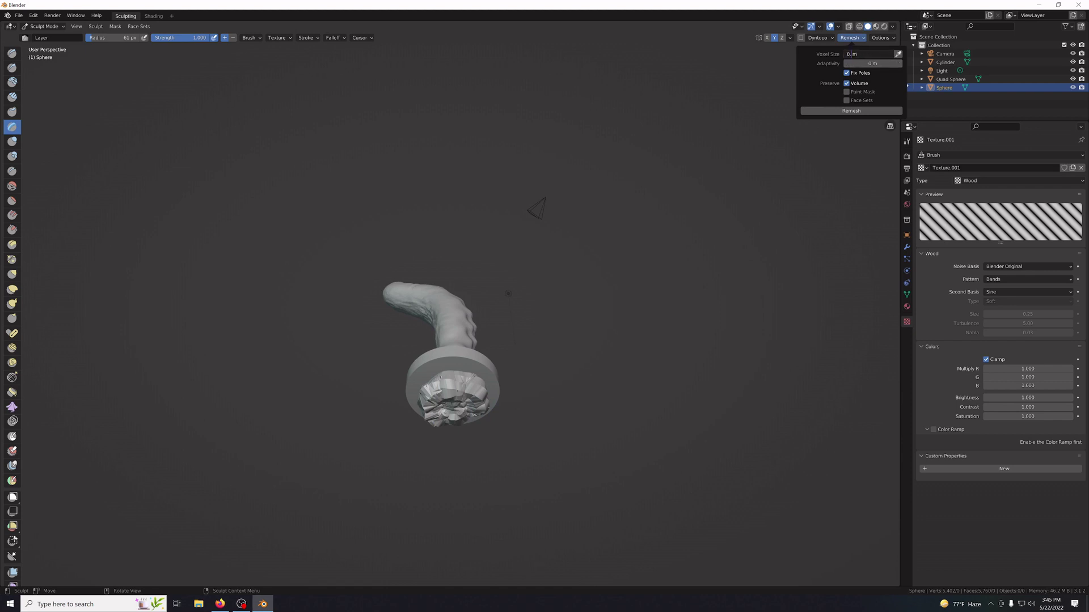
click(831, 111)
Even out the jagged relief across the remeshed underside with Smooth brush strokes from directly below.
middle_drag(340, 349, 397, 295)
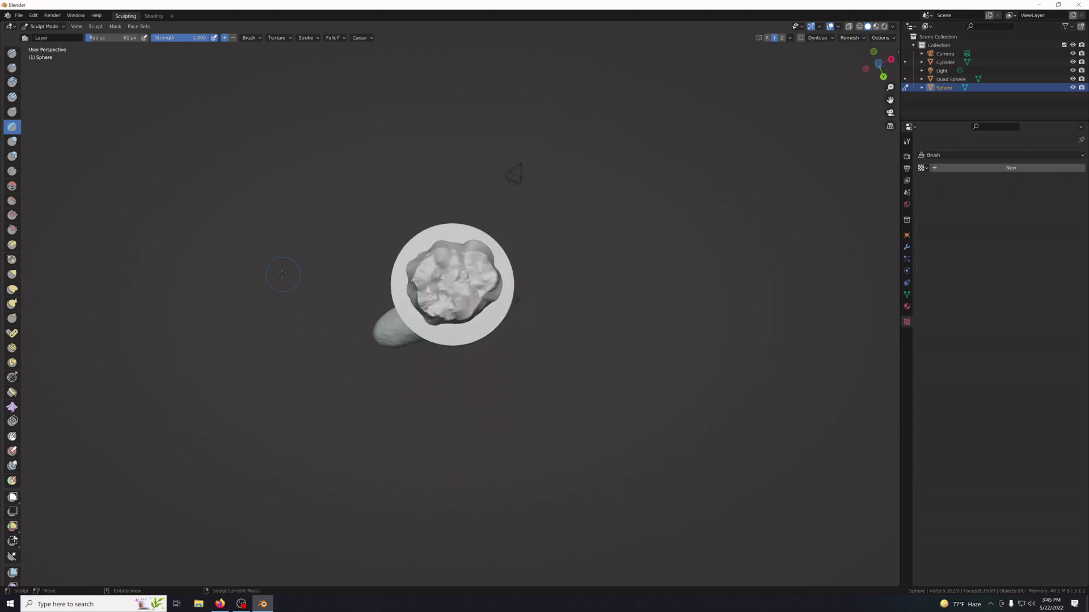
click(12, 186)
mouse_move(448, 284)
mouse_down()
mouse_move(434, 306)
mouse_move(414, 278)
mouse_move(465, 261)
mouse_move(493, 266)
mouse_move(454, 246)
mouse_move(483, 252)
mouse_up()
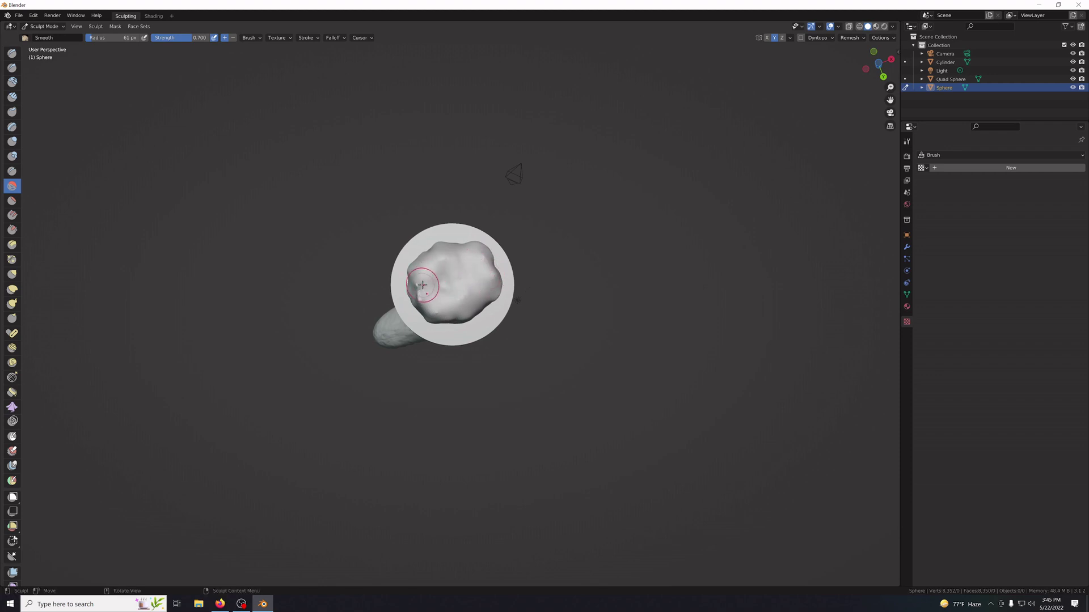
mouse_move(425, 300)
mouse_down()
mouse_move(408, 275)
mouse_move(436, 306)
mouse_move(483, 248)
mouse_up()
mouse_move(487, 286)
mouse_down()
mouse_move(413, 300)
mouse_move(476, 268)
mouse_up()
Smooth the remaining lumps on the sphere's sides and around its central hollow from several angles.
mouse_move(500, 270)
middle_down()
mouse_move(436, 391)
mouse_move(411, 481)
middle_up()
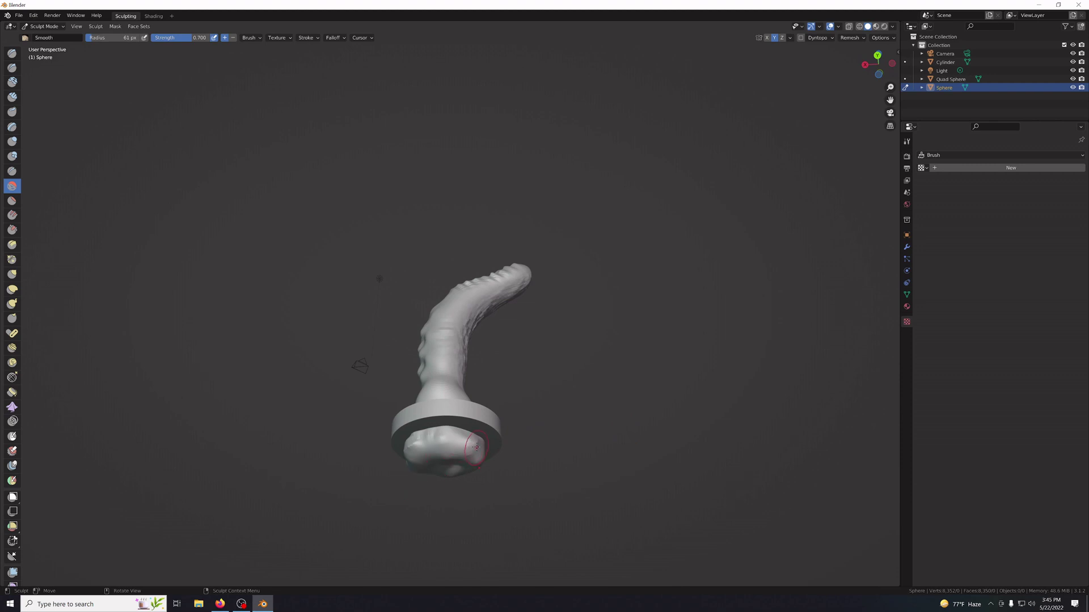
mouse_move(477, 447)
mouse_down()
mouse_move(414, 446)
mouse_move(472, 443)
mouse_up()
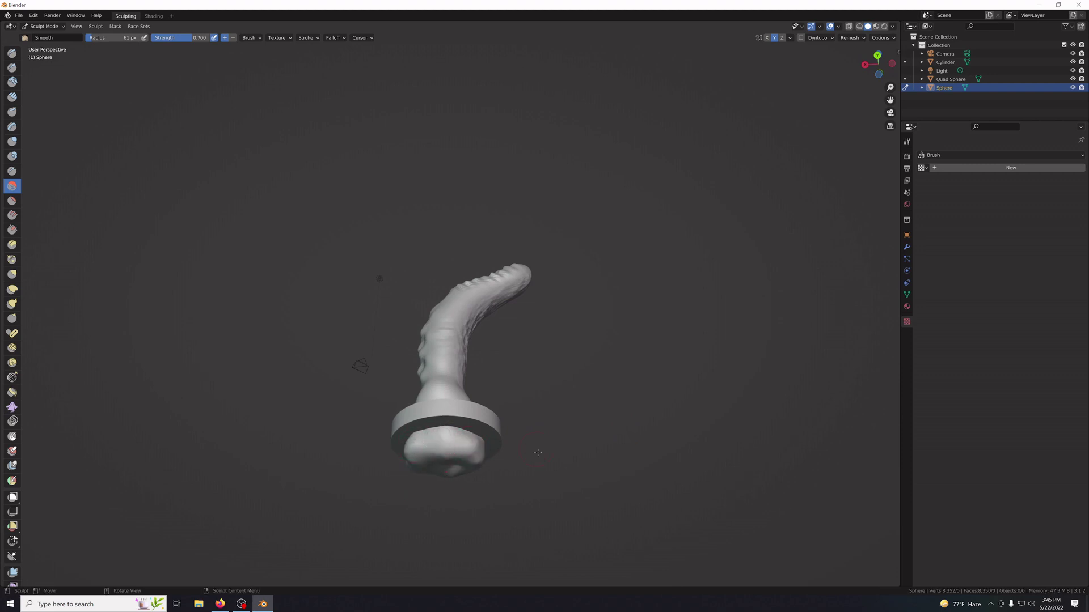
middle_drag(537, 452, 488, 389)
drag(498, 334, 454, 356)
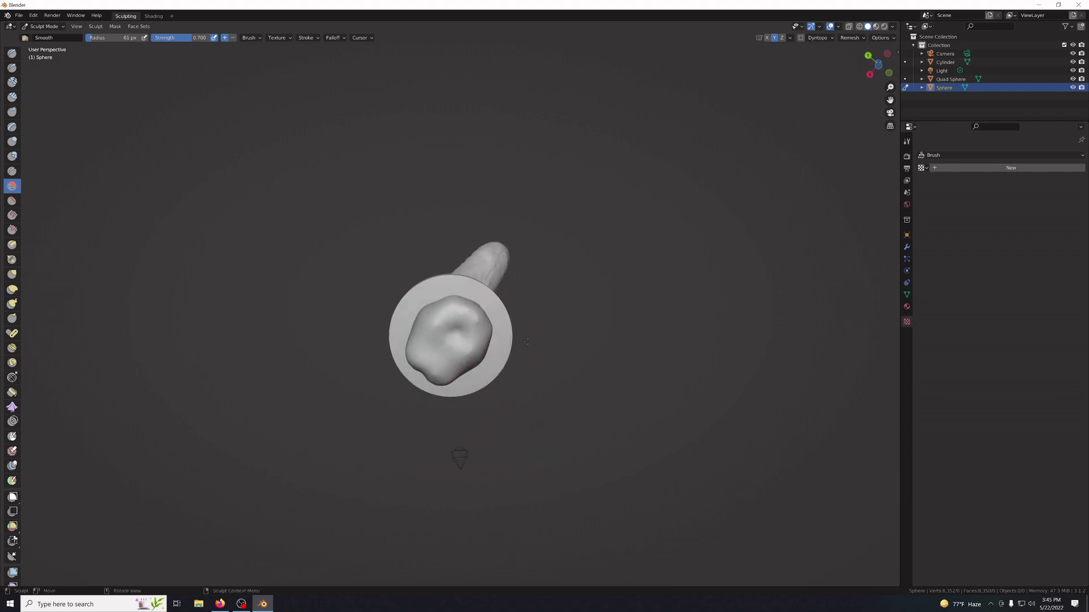
mouse_move(538, 391)
middle_down()
mouse_move(476, 379)
mouse_move(486, 411)
middle_up()
mouse_move(455, 351)
mouse_down()
mouse_move(466, 357)
mouse_move(471, 326)
mouse_up()
drag(427, 301, 461, 293)
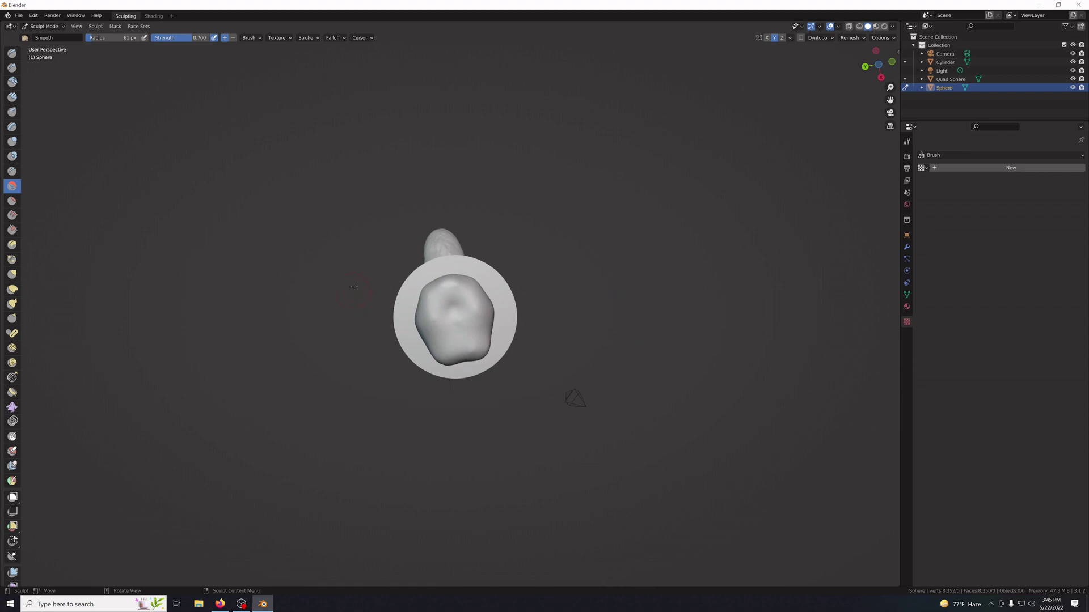
mouse_move(452, 297)
mouse_down()
mouse_move(449, 286)
mouse_move(428, 311)
mouse_move(444, 291)
mouse_move(477, 301)
mouse_move(439, 295)
mouse_move(425, 307)
mouse_up()
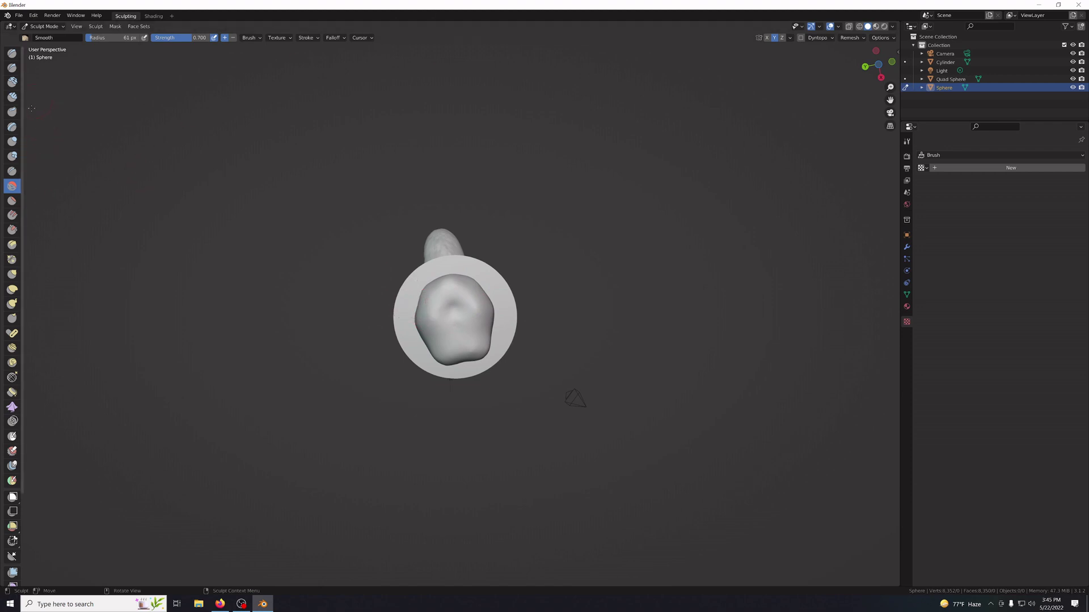
Try raising small bumps along the rim of the smoothed underside with the Layer brush, and undo the strokes.
click(12, 127)
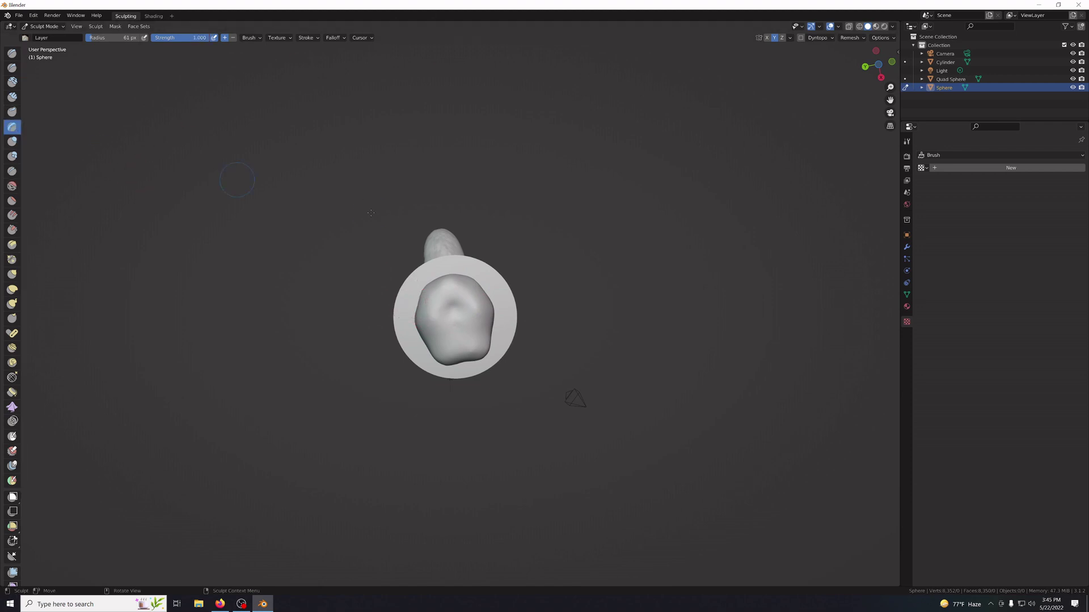
drag(445, 280, 445, 280)
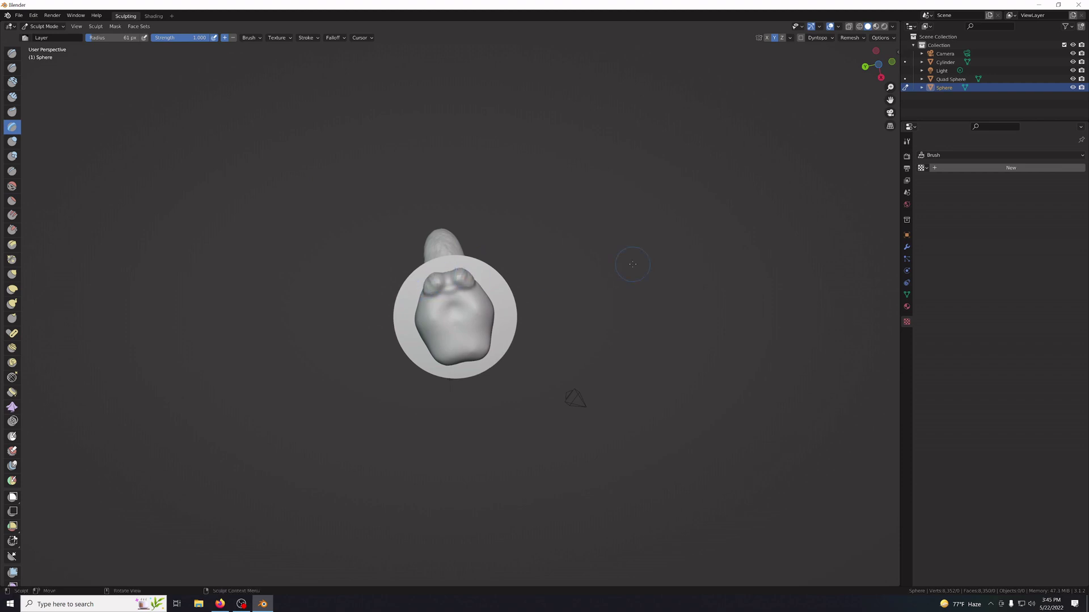
mouse_move(624, 261)
middle_down()
mouse_move(589, 313)
mouse_move(584, 351)
mouse_move(661, 282)
middle_up()
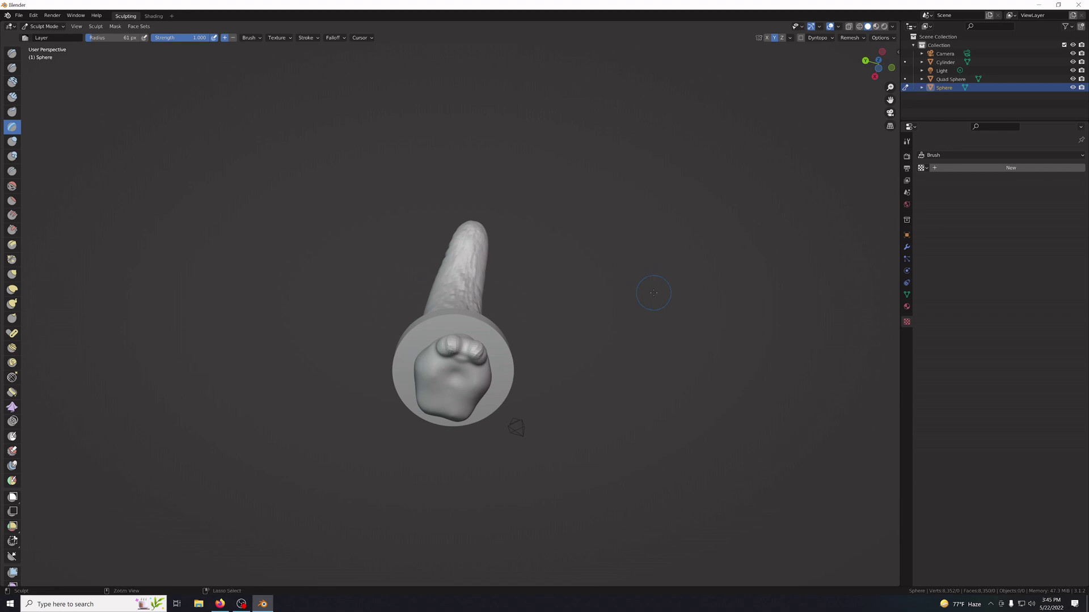
key(ctrl+z)
key(ctrl+z)
key(ctrl+z)
key(ctrl+z)
key(ctrl+z)
key(ctrl+z)
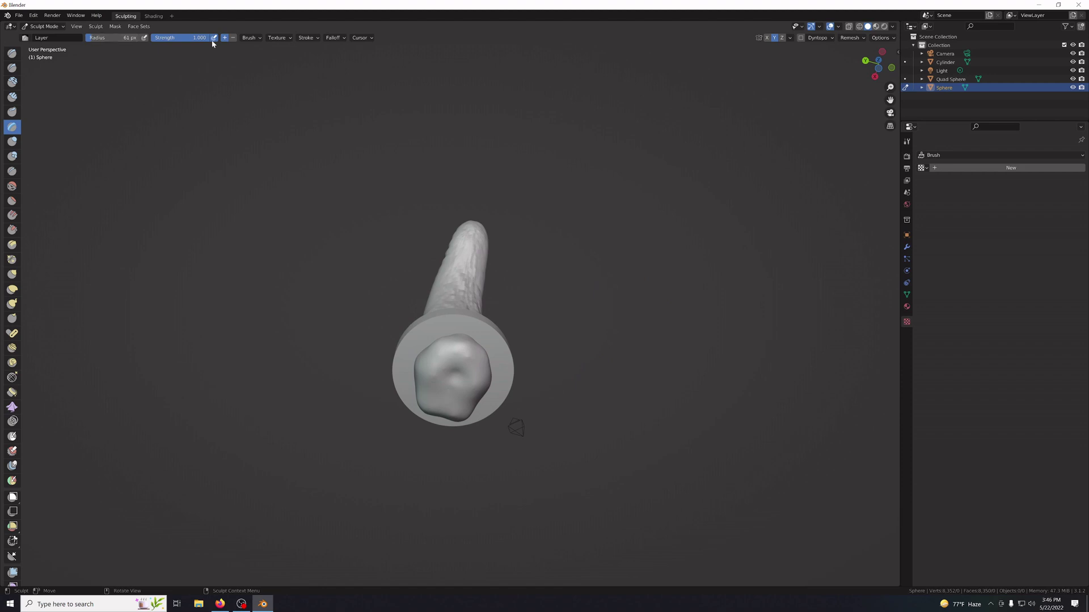
Set the Layer brush strength to 0.483 and bring the sphere's underside into close view.
drag(179, 38, 184, 38)
key(KP_1)
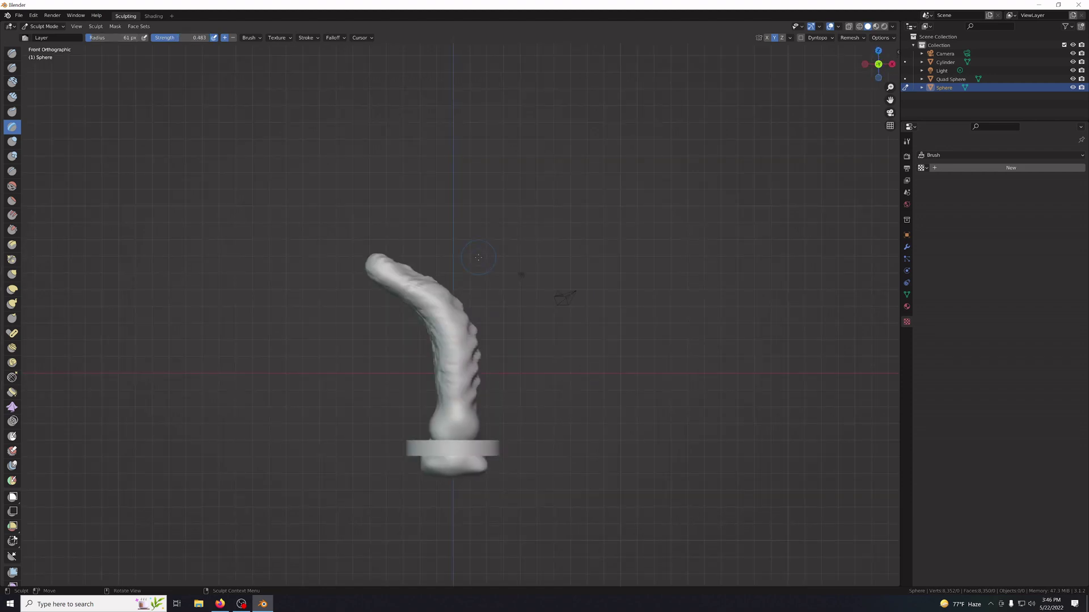
key(KP_0)
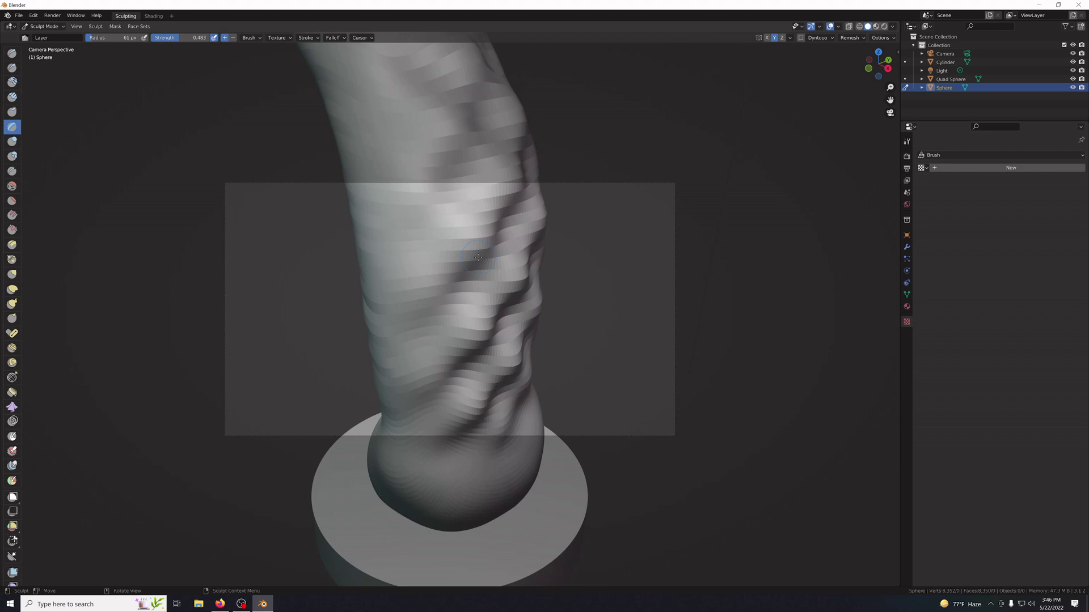
key(KP_7)
middle_drag(478, 257, 478, 257)
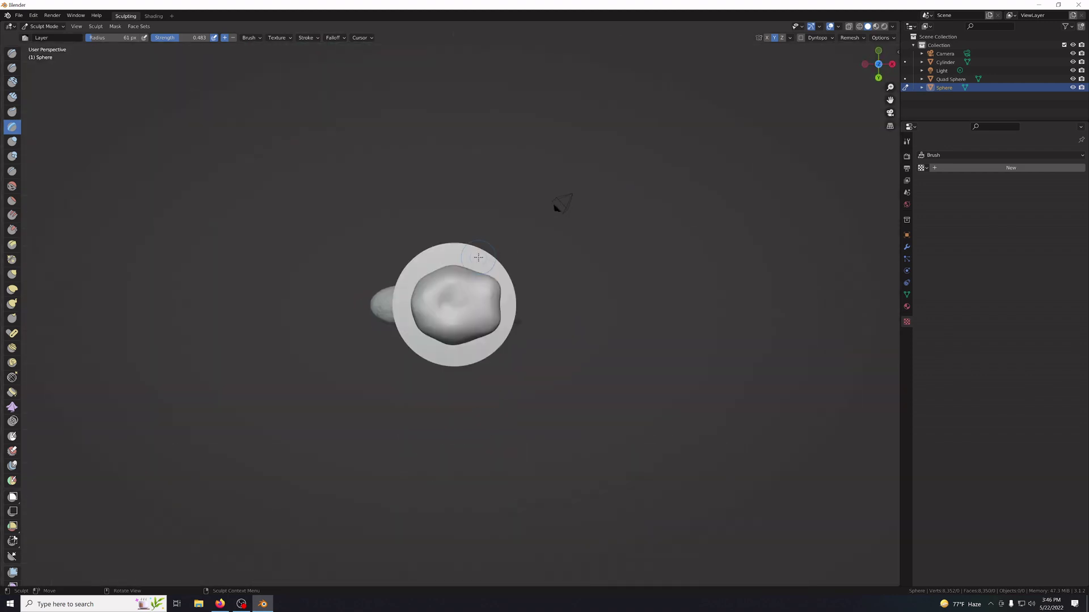
scroll(450, 293, up, 8)
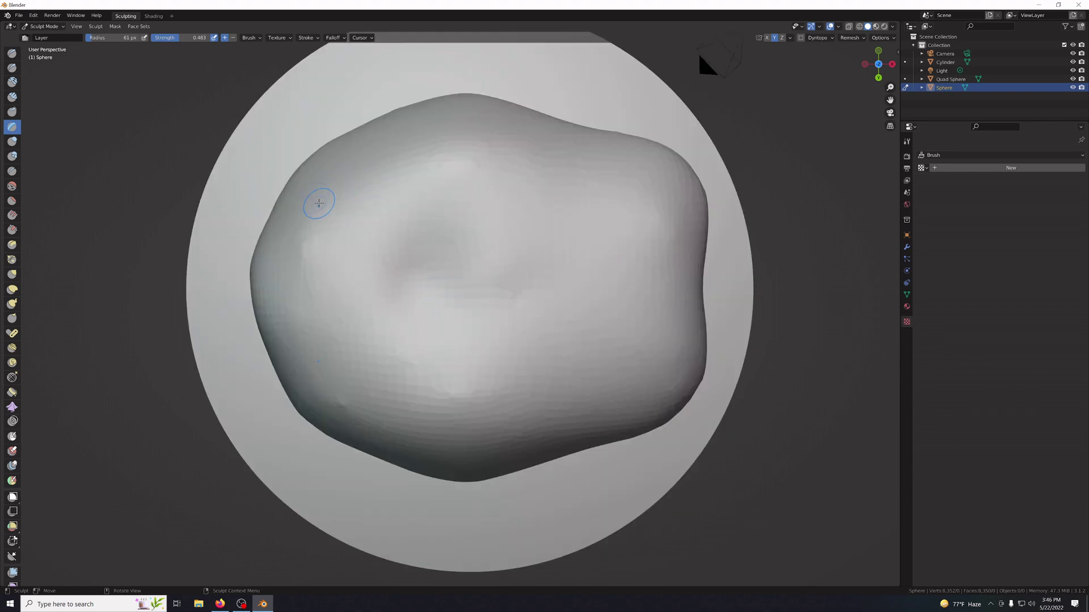
Smooth out the dent in the sphere's underside with the Smooth brush at a radius of about 339 px.
click(12, 187)
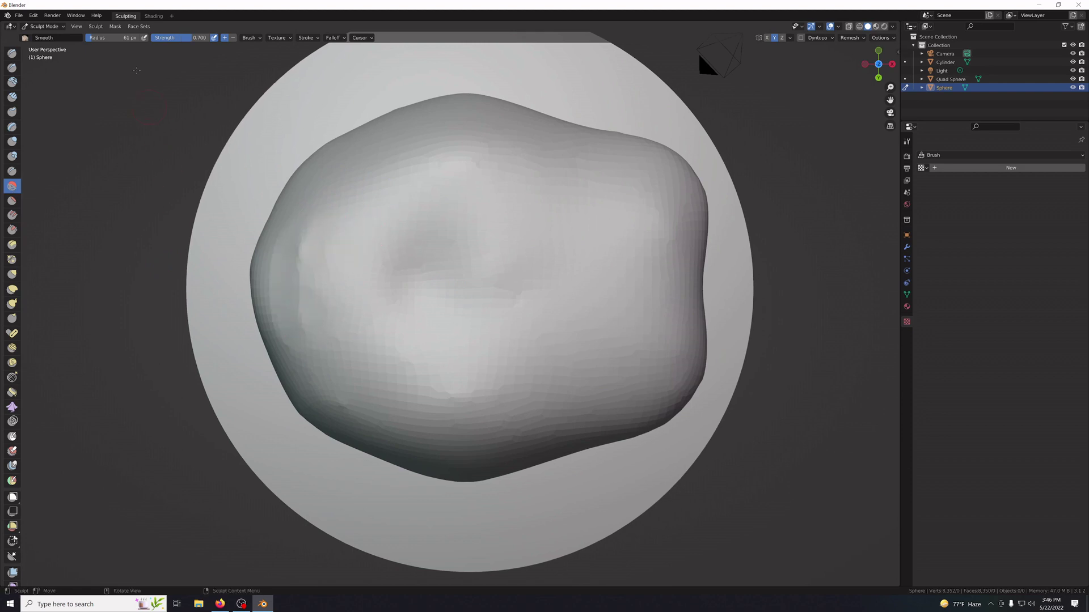
drag(103, 37, 129, 38)
mouse_move(410, 211)
mouse_down()
mouse_move(365, 343)
mouse_move(339, 315)
mouse_up()
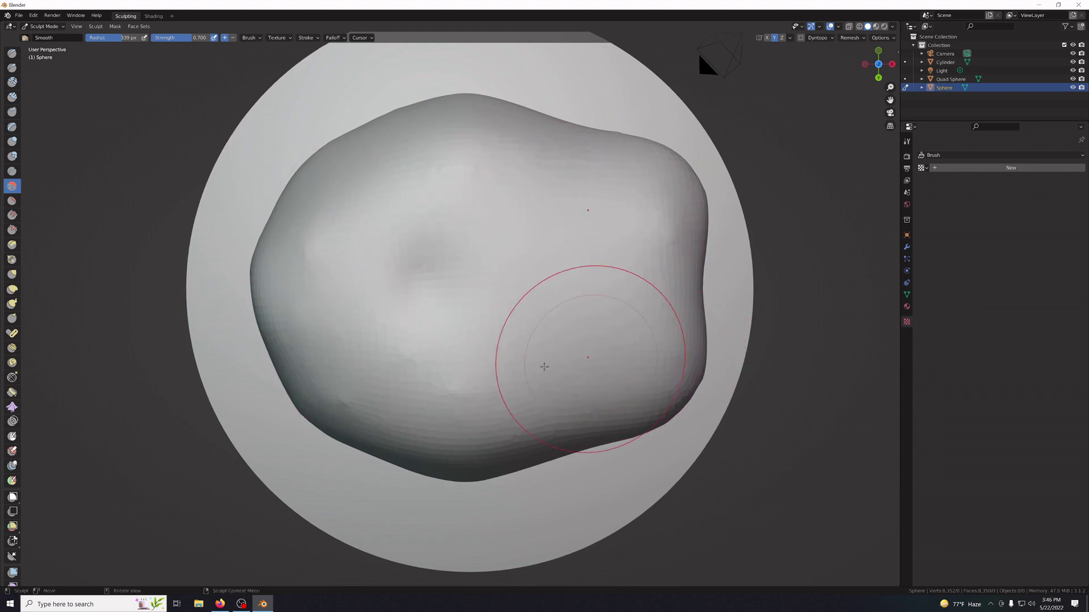
mouse_move(482, 227)
mouse_down()
mouse_move(348, 389)
mouse_move(452, 418)
mouse_move(505, 363)
mouse_up()
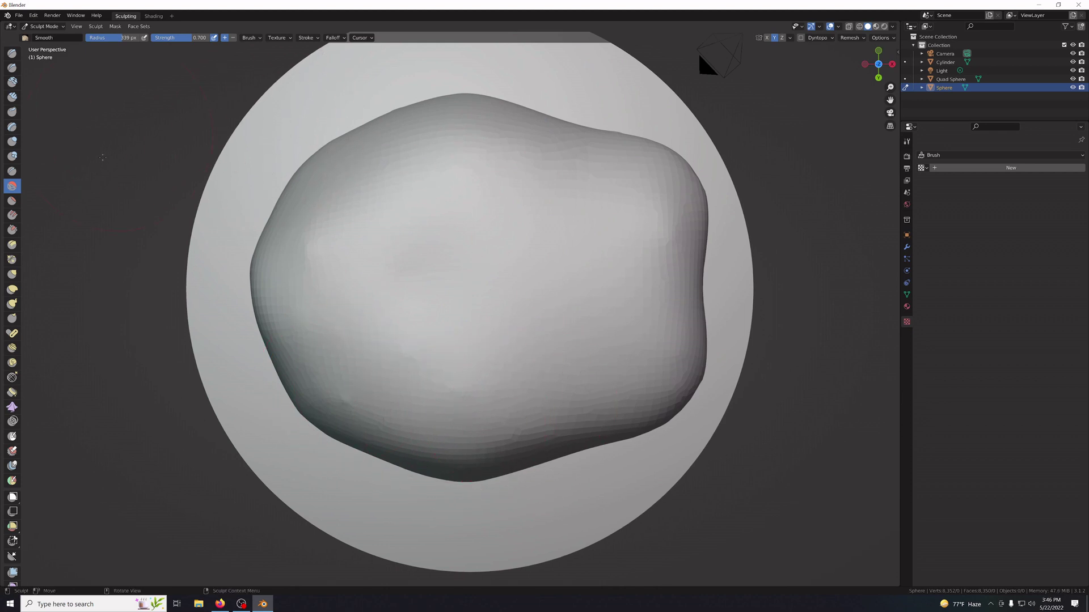
Sculpt a row of parallel raised ridges across the sphere's underside with the Inflate/Deflate brush at 92 px radius and 0.500 strength.
drag(107, 37, 95, 37)
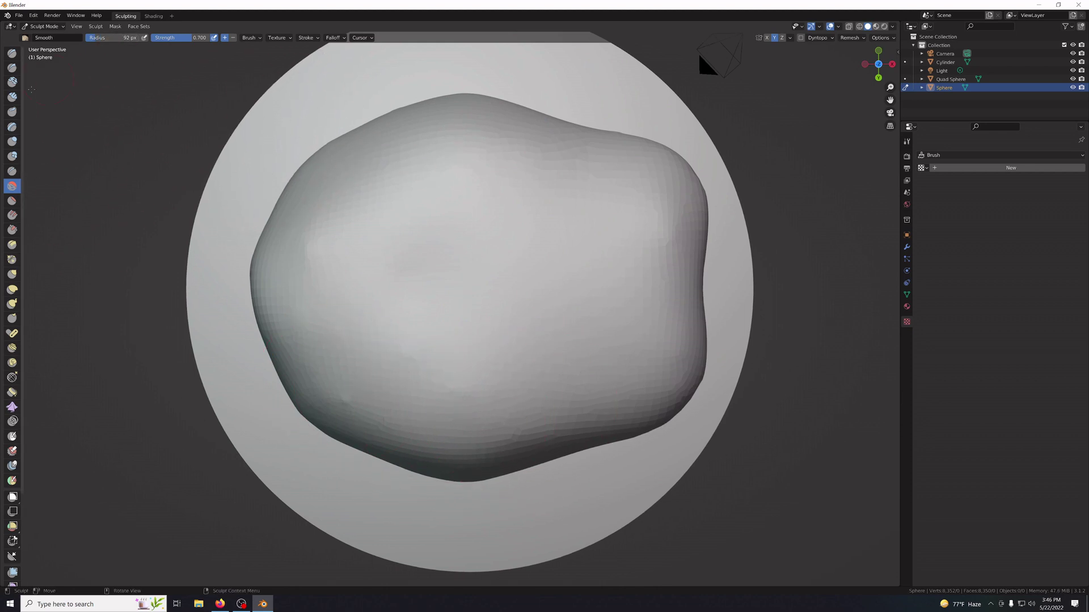
click(13, 140)
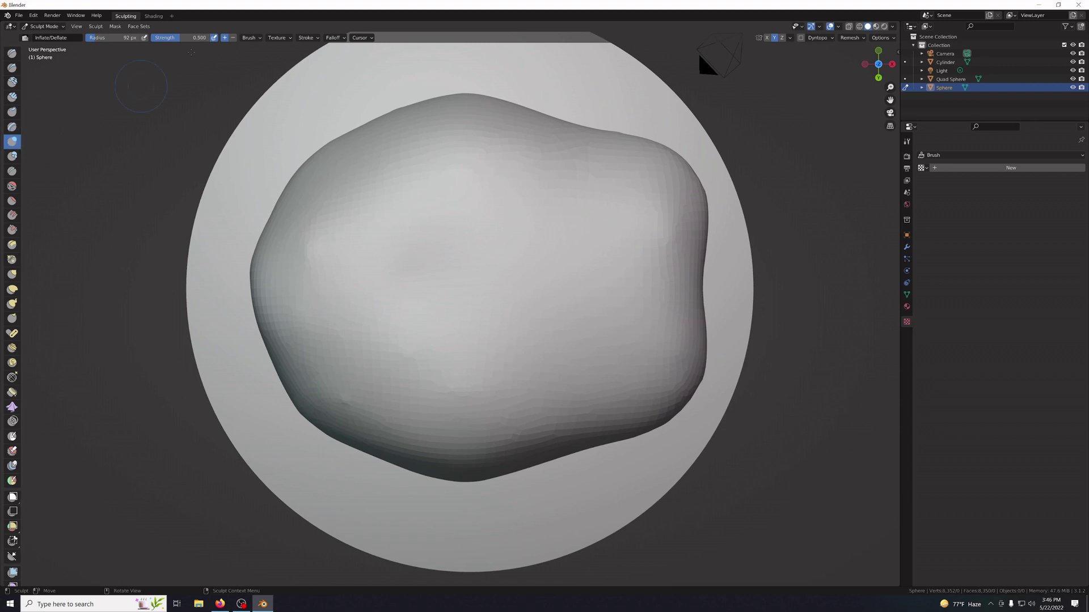
drag(319, 216, 315, 336)
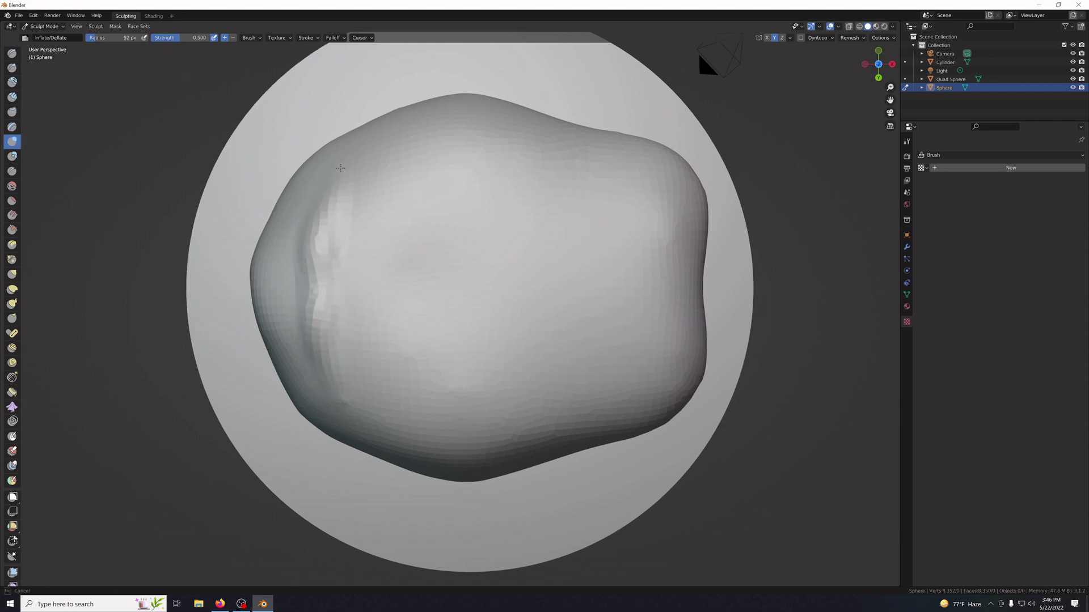
drag(341, 205, 341, 205)
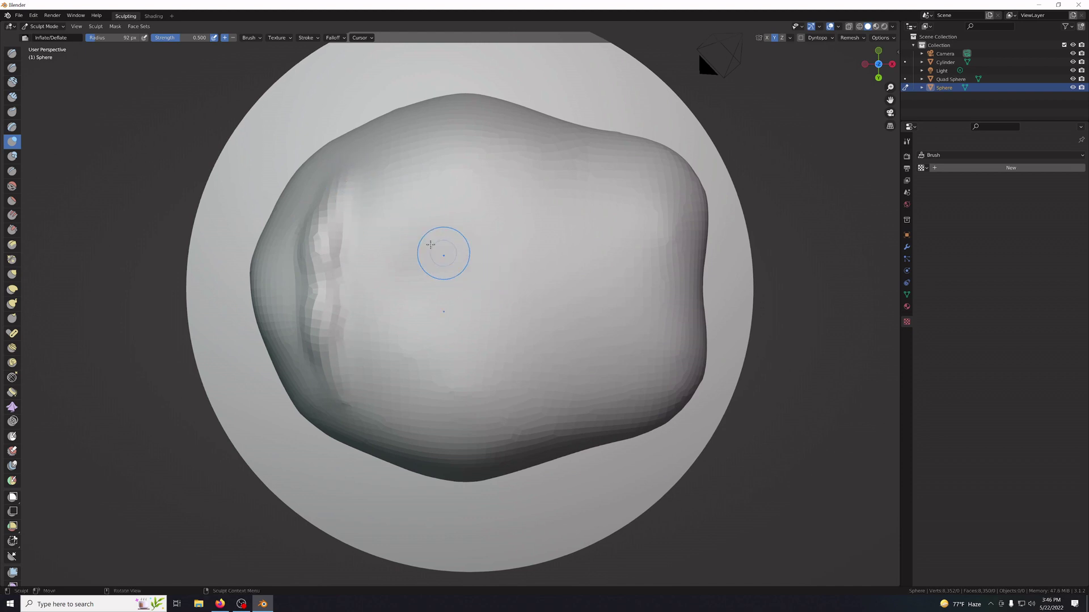
mouse_move(396, 179)
mouse_down()
mouse_move(381, 296)
mouse_move(402, 175)
mouse_move(363, 245)
mouse_move(364, 193)
mouse_move(398, 178)
mouse_up()
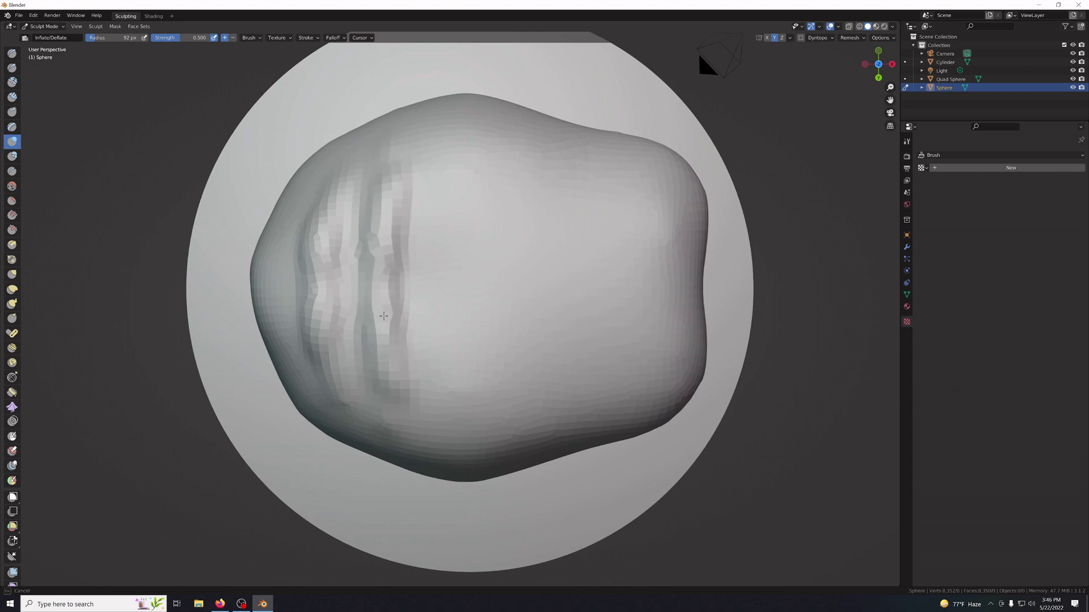
mouse_move(383, 324)
mouse_down()
mouse_move(469, 430)
mouse_move(448, 263)
mouse_up()
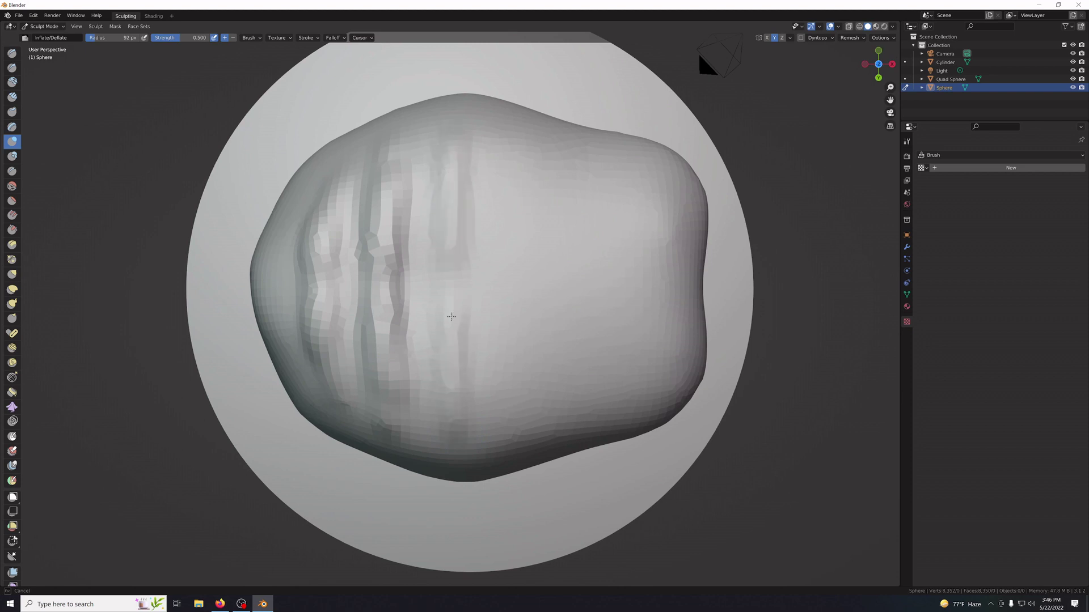
mouse_move(451, 317)
mouse_down()
mouse_move(454, 397)
mouse_move(463, 178)
mouse_up()
drag(445, 226, 455, 435)
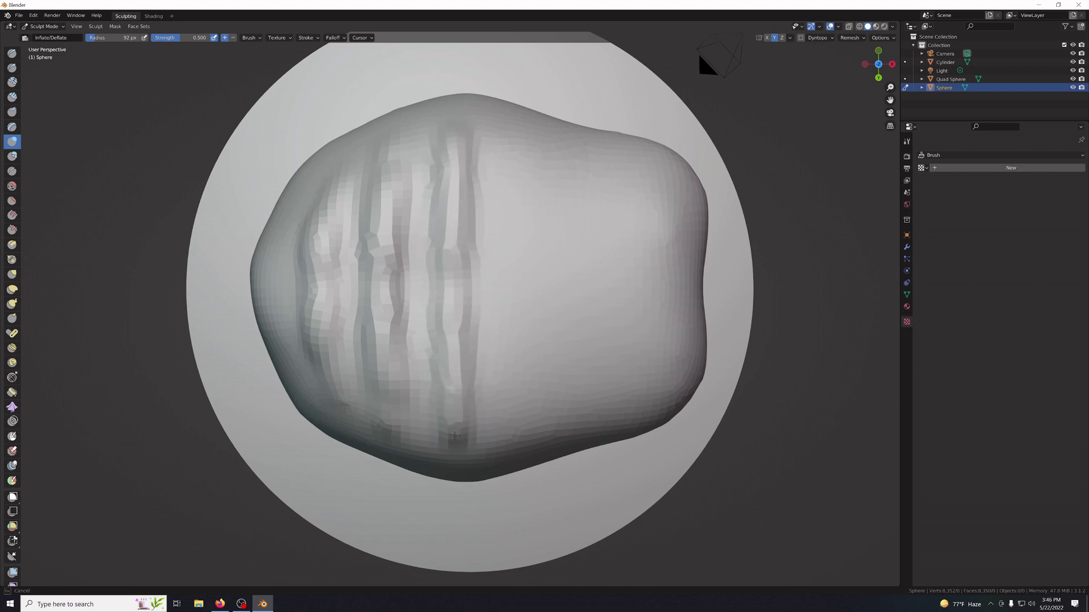
mouse_move(452, 154)
mouse_down()
mouse_move(529, 145)
mouse_move(521, 206)
mouse_up()
drag(524, 319, 525, 161)
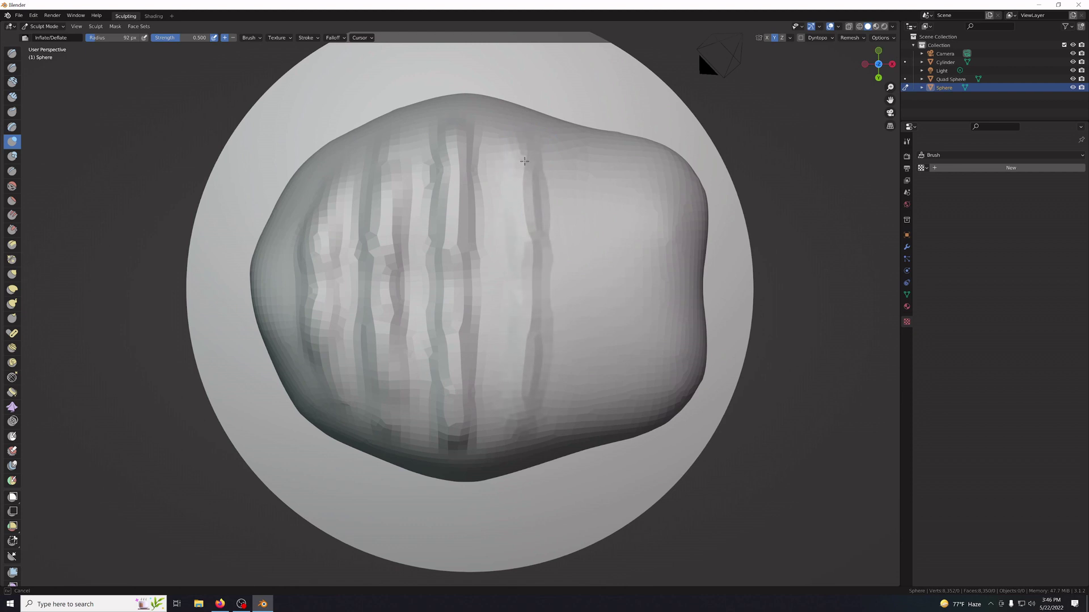
mouse_move(512, 452)
mouse_down()
mouse_move(518, 162)
mouse_move(583, 170)
mouse_move(583, 321)
mouse_up()
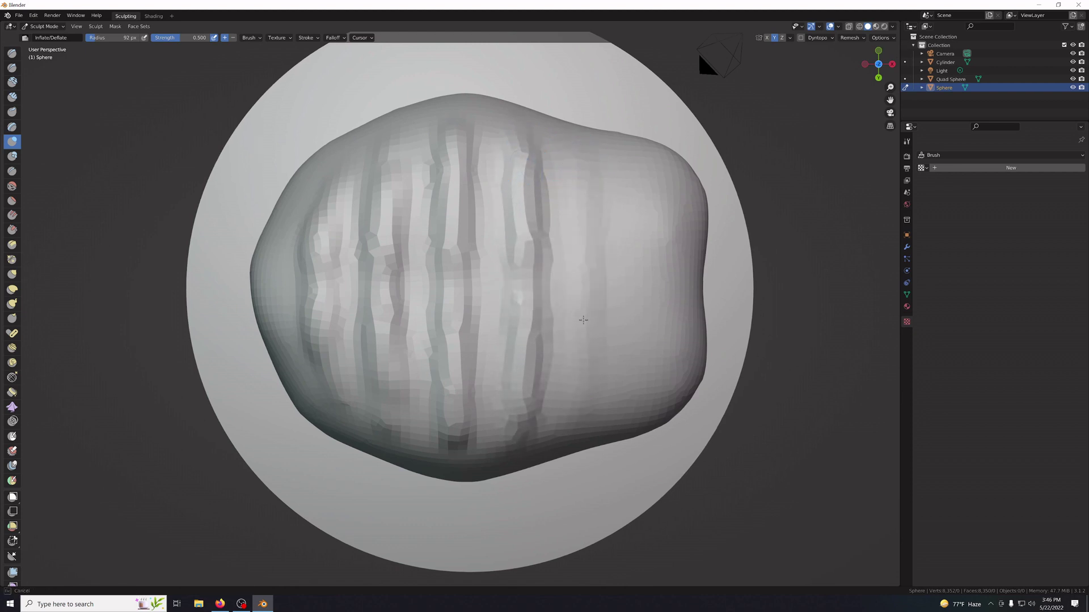
mouse_move(580, 192)
mouse_down()
mouse_move(578, 157)
mouse_move(576, 312)
mouse_up()
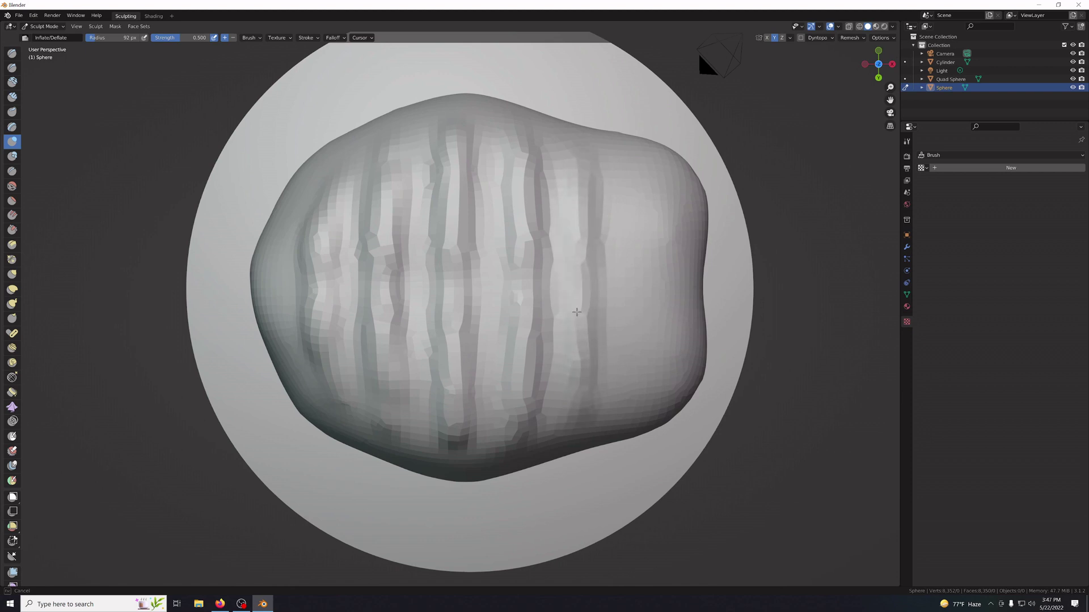
drag(577, 415, 578, 413)
drag(638, 173, 633, 338)
mouse_move(629, 407)
mouse_down()
mouse_move(631, 178)
mouse_move(631, 339)
mouse_up()
drag(626, 399, 629, 192)
Switch to Object Mode and move the ridged sphere about 0.355 m along Z, deeper into the disc.
mouse_move(629, 192)
middle_down()
mouse_move(666, 301)
mouse_move(534, 357)
mouse_move(525, 454)
middle_up()
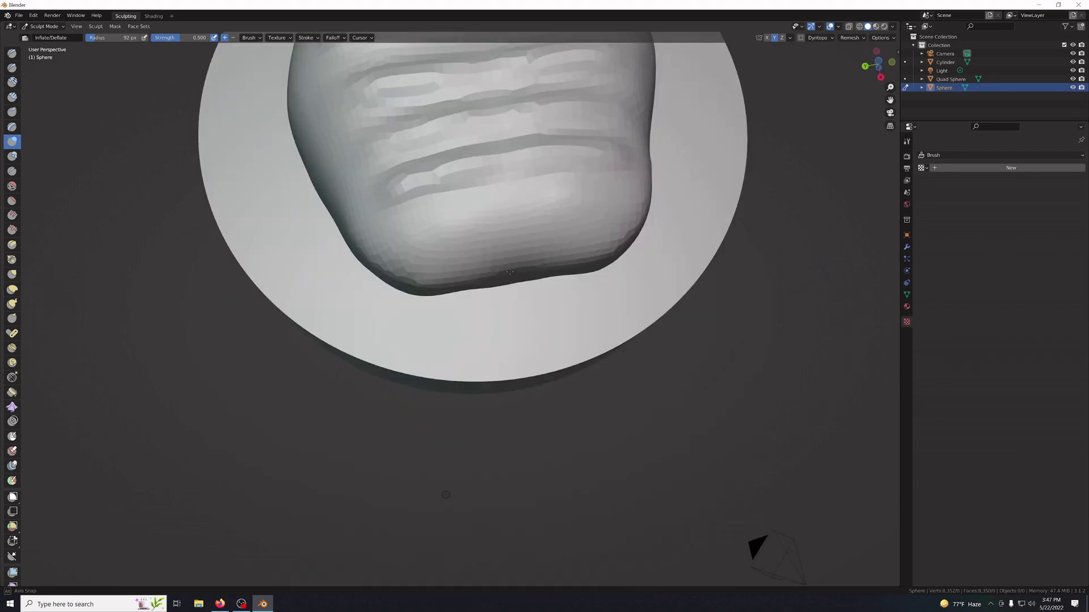
middle_drag(519, 238, 508, 284)
scroll(509, 282, up, 5)
scroll(509, 282, down, 8)
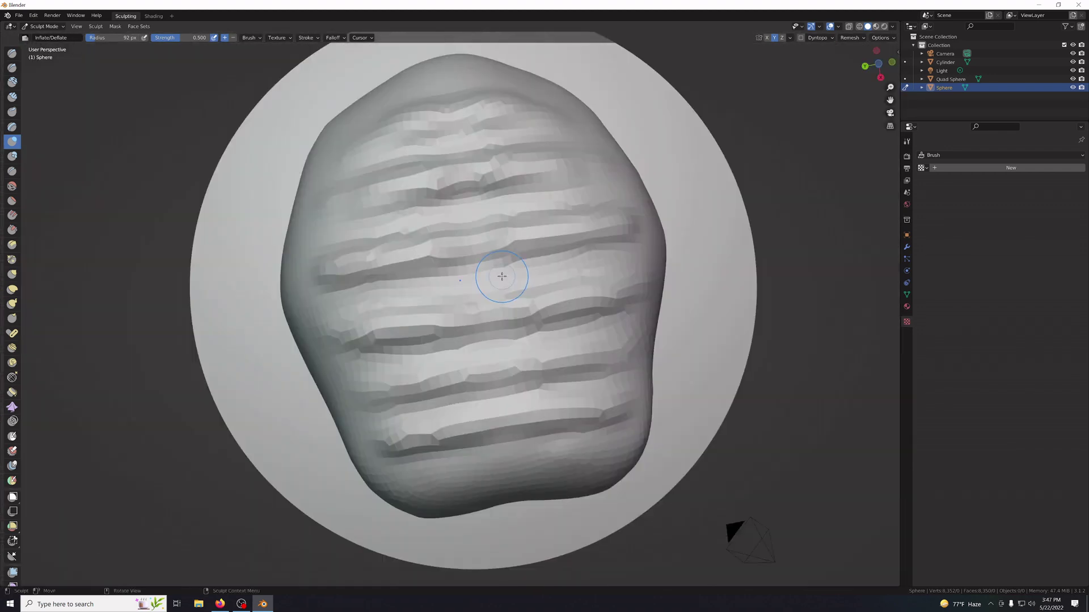
mouse_move(601, 318)
middle_down()
mouse_move(632, 349)
mouse_move(565, 318)
mouse_move(457, 306)
mouse_move(555, 330)
mouse_move(530, 382)
mouse_move(606, 337)
mouse_move(600, 374)
mouse_move(616, 320)
middle_up()
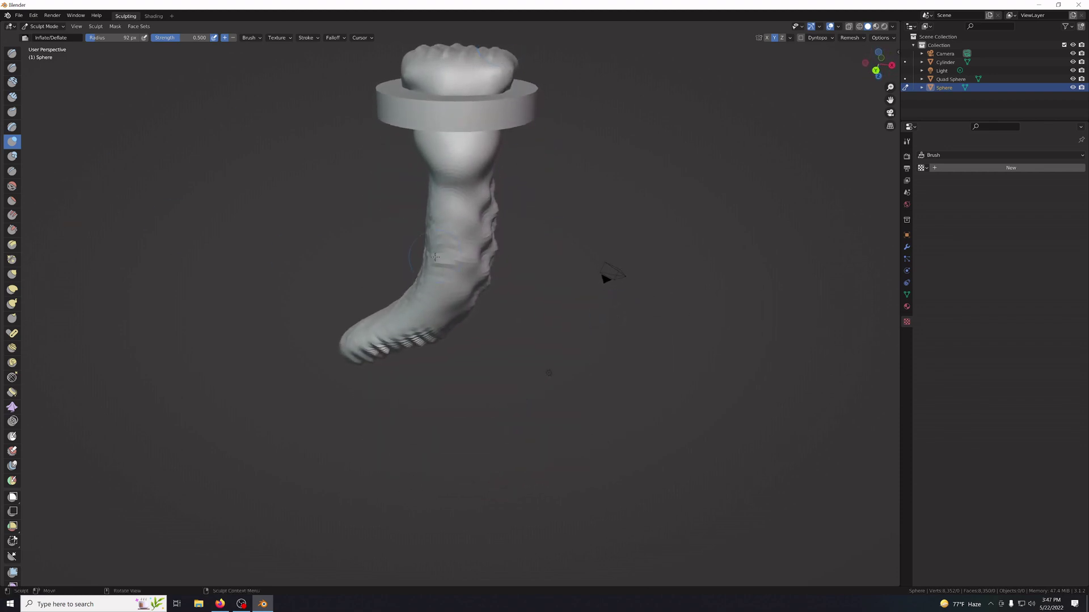
key(KP_7)
middle_drag(435, 257, 435, 257)
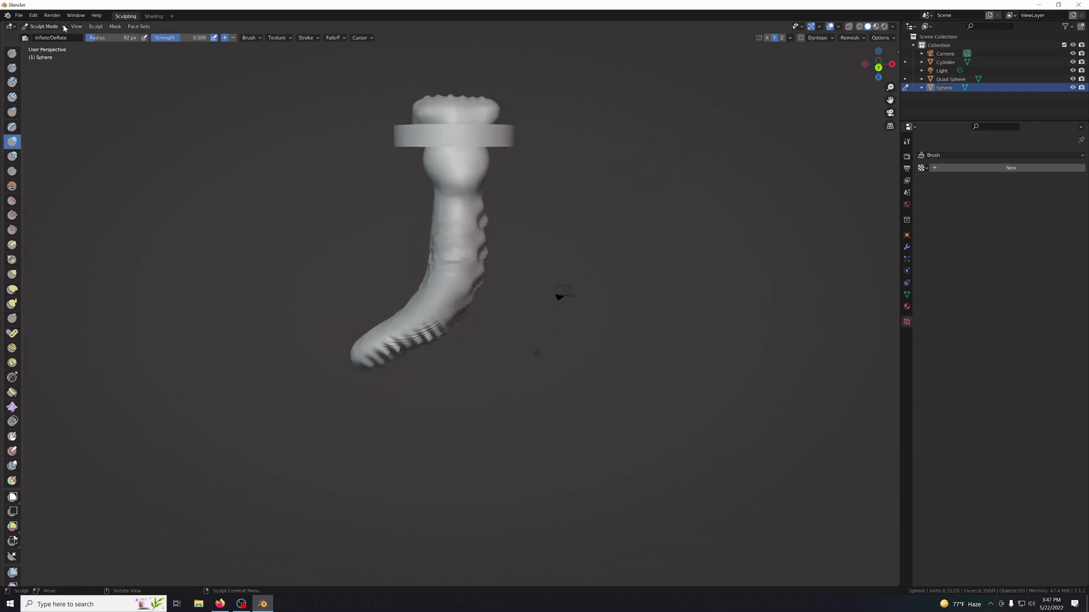
click(46, 26)
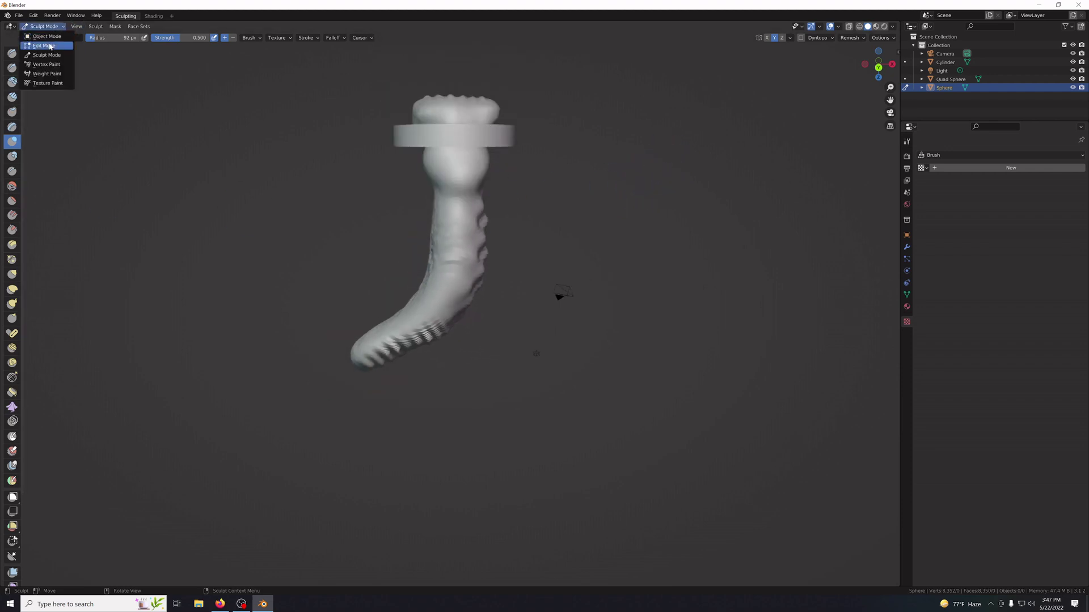
click(49, 37)
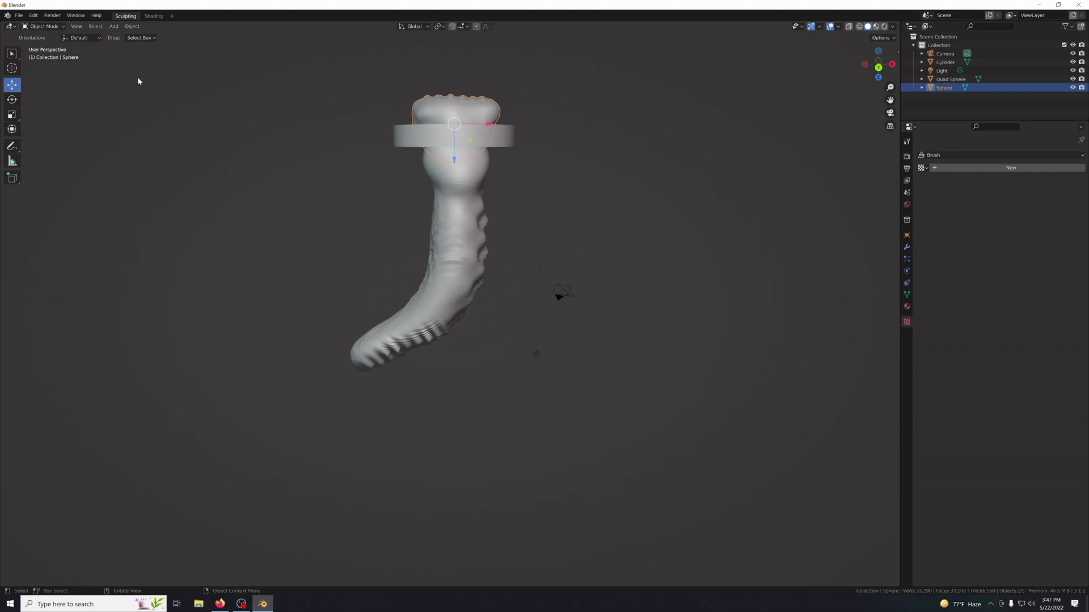
drag(453, 159, 454, 167)
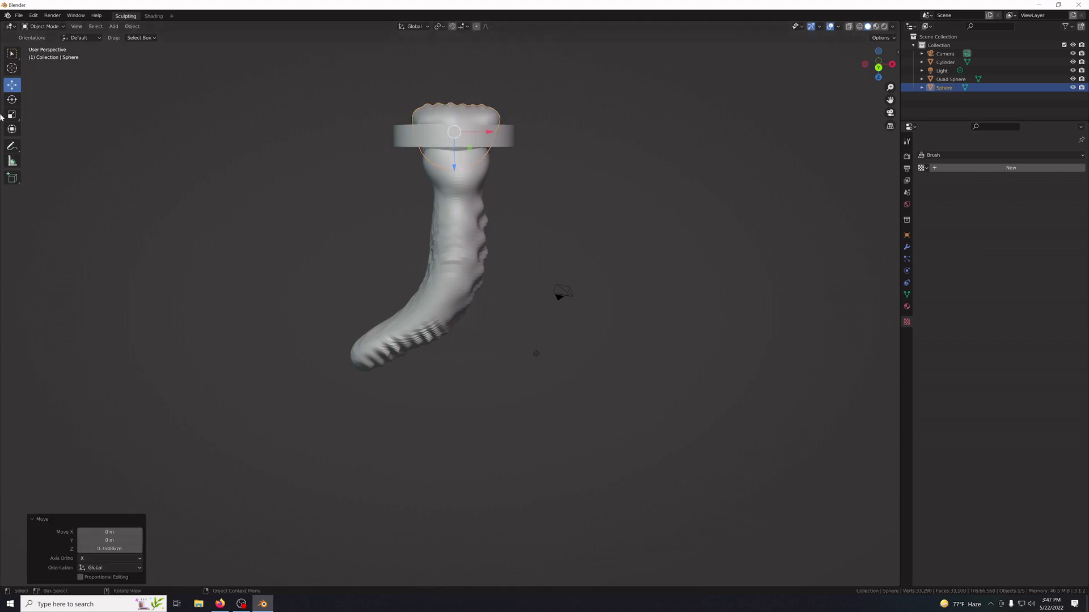
Flatten the sphere by scaling it to 0.599 along Z, then deselect it.
click(16, 118)
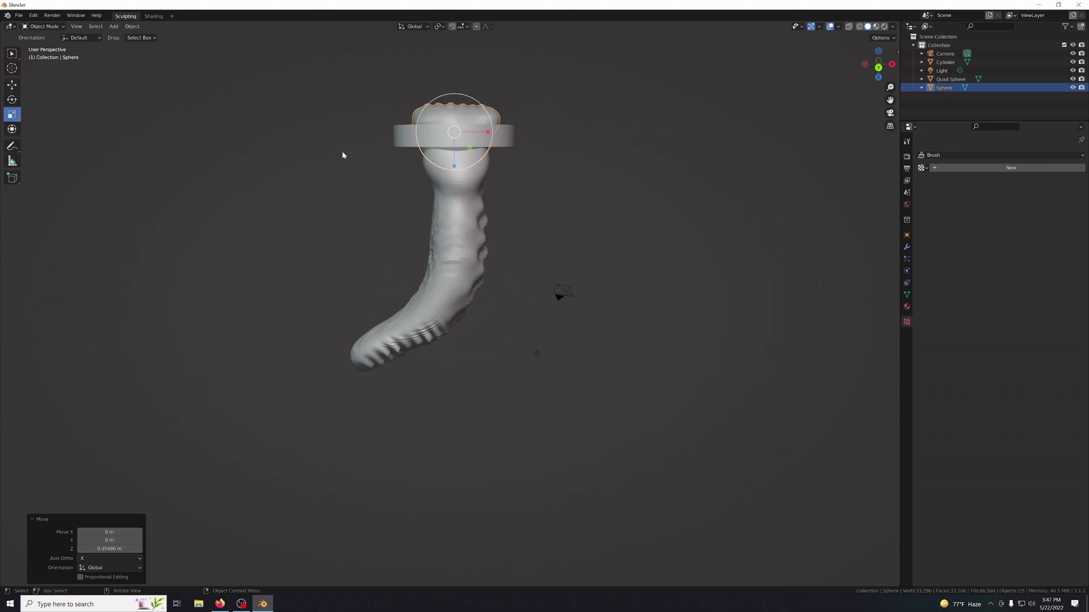
drag(454, 166, 455, 148)
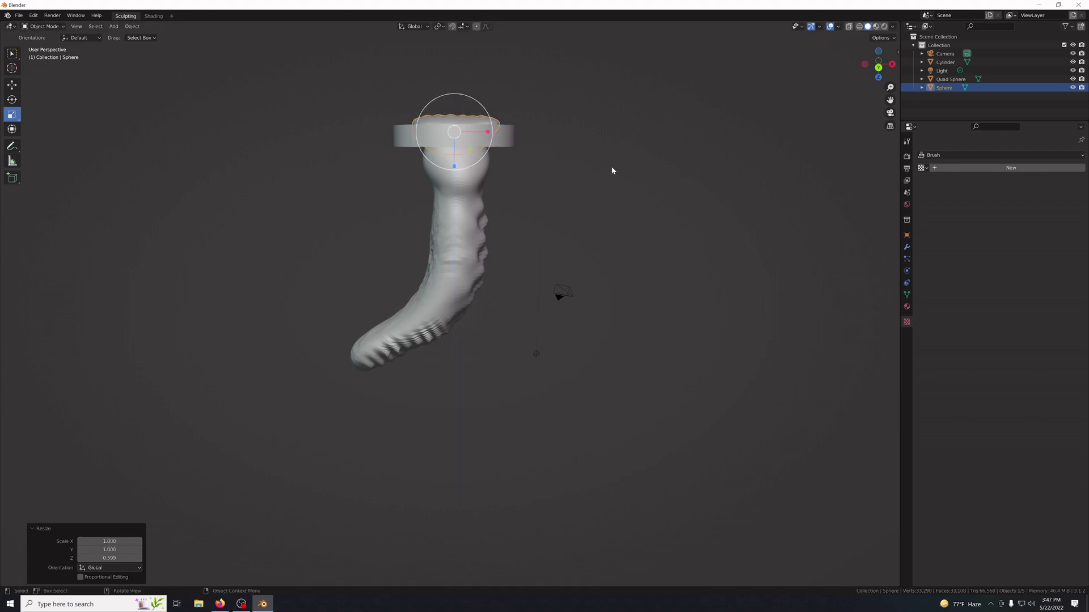
click(600, 168)
middle_drag(596, 170, 595, 191)
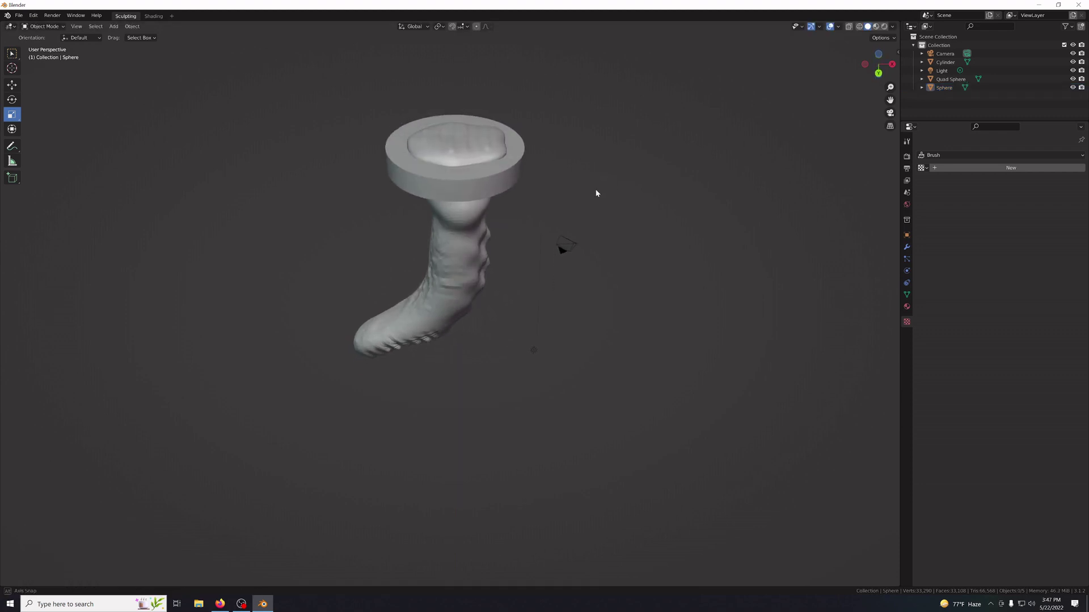
drag(490, 140, 464, 235)
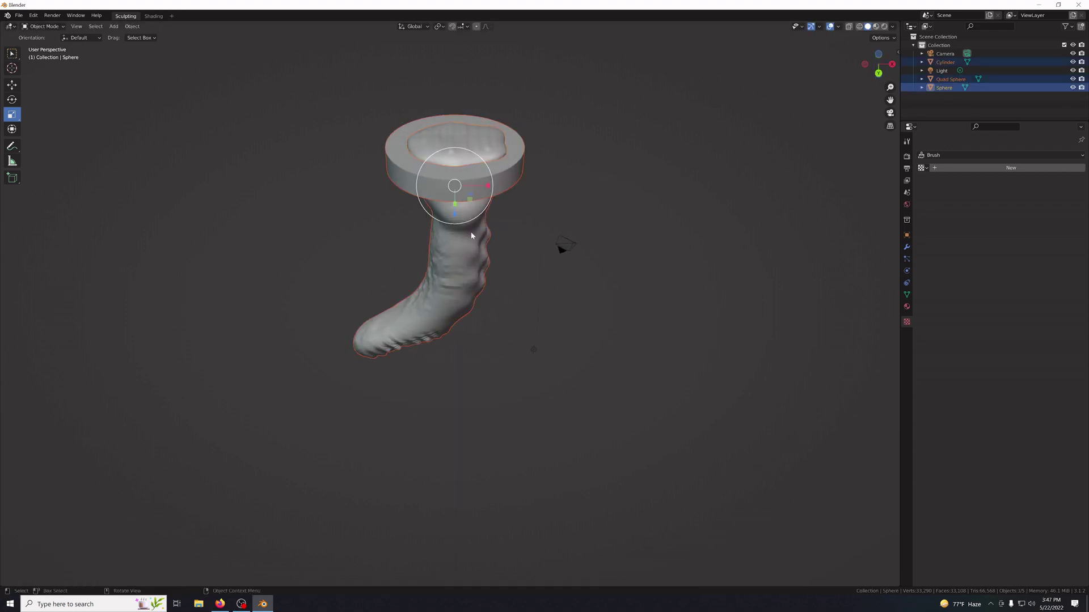
key(KP_2)
key(KP_2)
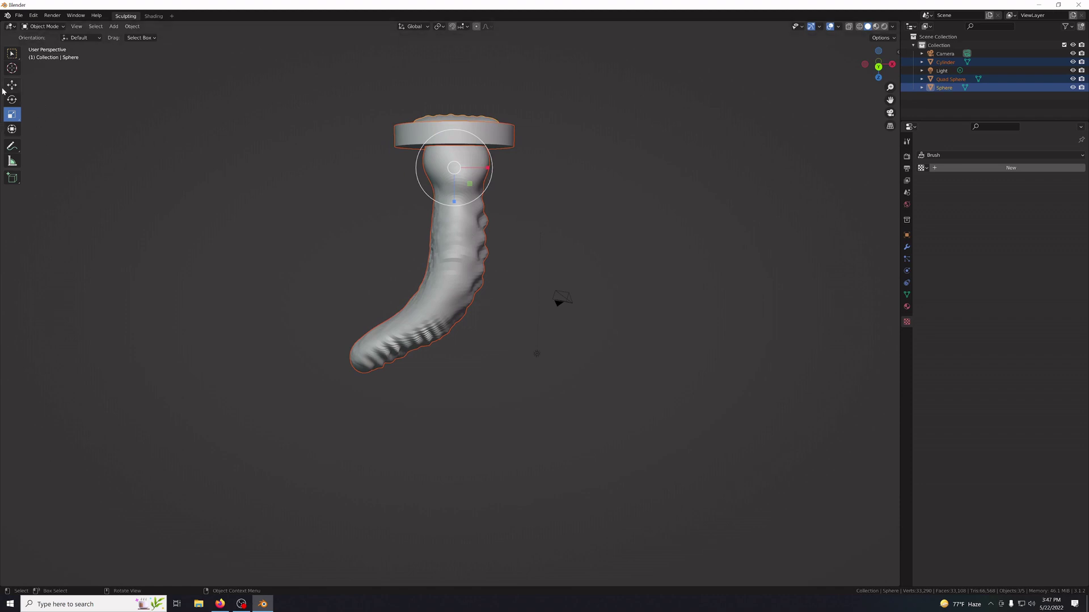
click(11, 85)
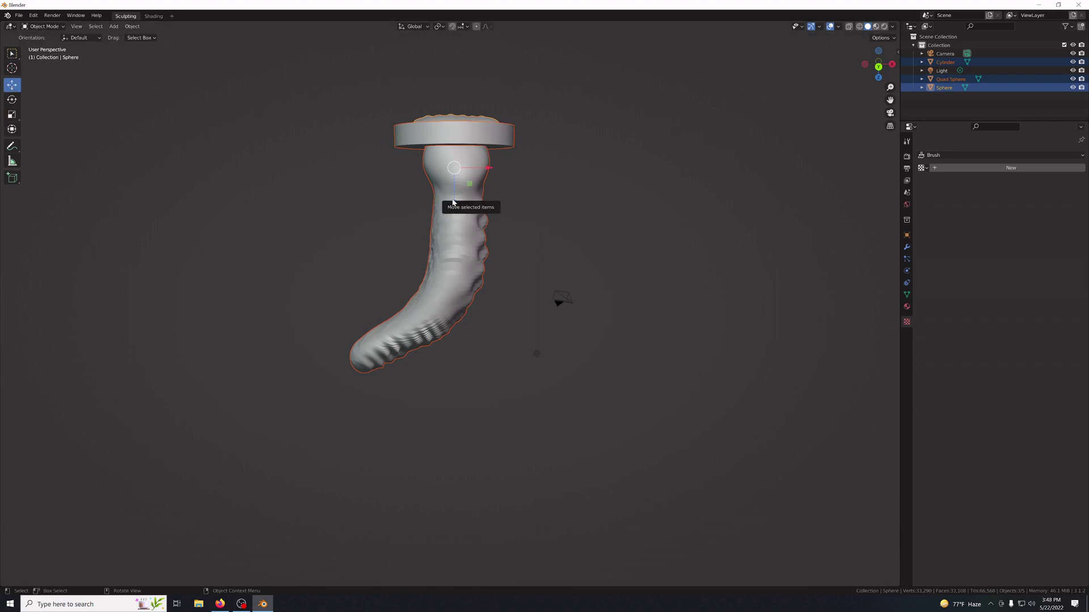
drag(454, 205, 457, 127)
click(459, 121)
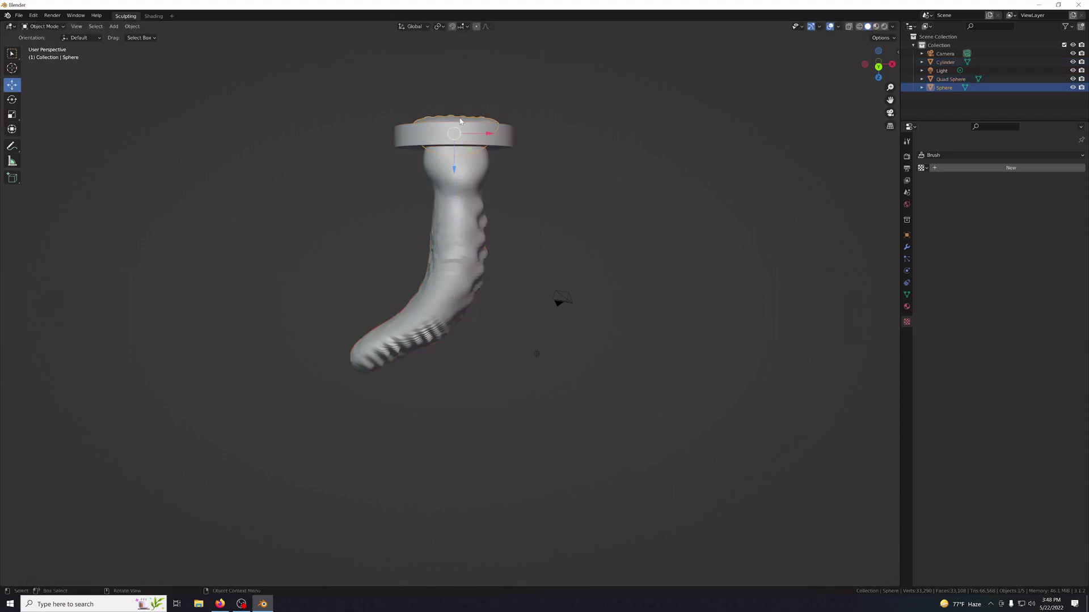
drag(454, 168, 455, 162)
key(ctrl+z)
key(ctrl+z)
key(ctrl+z)
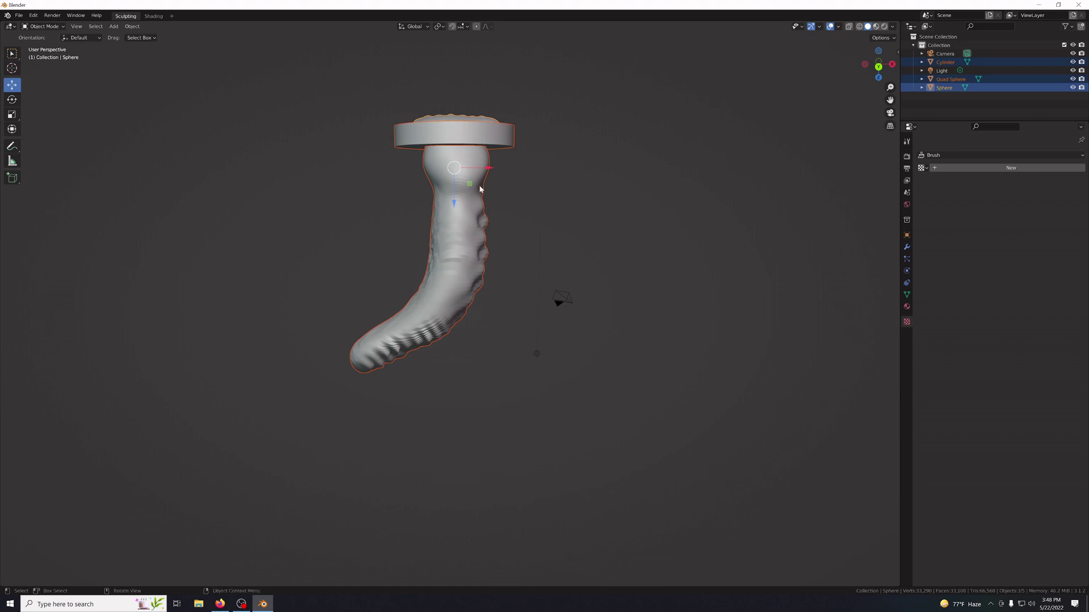
Move the ridged sphere about -0.168 m along Z so it protrudes more from the disc, then deselect it.
click(460, 120)
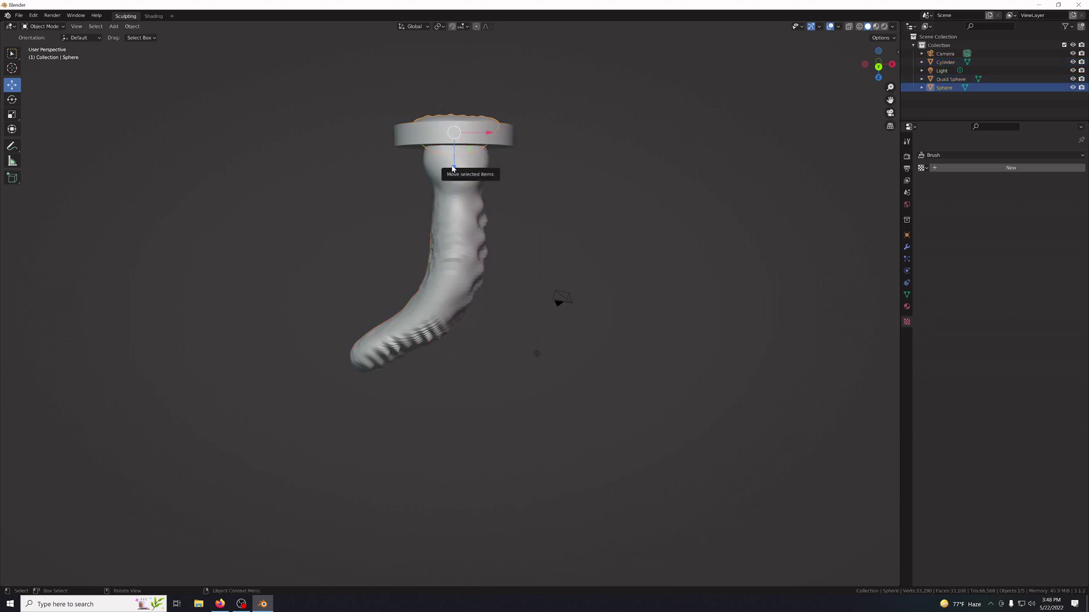
drag(453, 164, 454, 162)
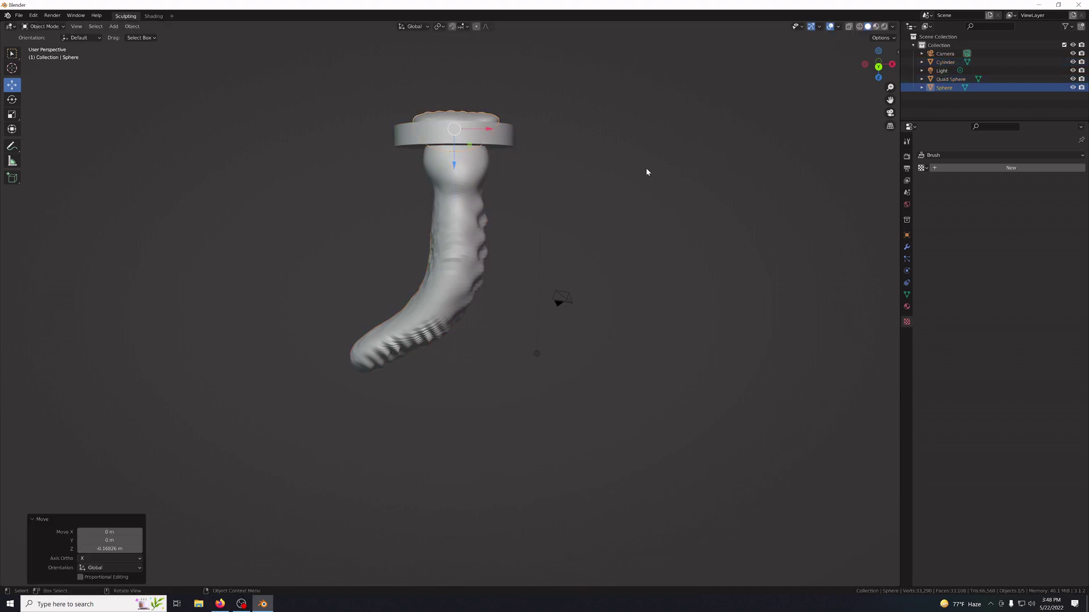
click(645, 168)
mouse_move(638, 179)
middle_down()
mouse_move(607, 207)
mouse_move(537, 199)
mouse_move(610, 206)
mouse_move(535, 226)
mouse_move(452, 227)
mouse_move(418, 210)
mouse_move(578, 211)
middle_up()
scroll(539, 208, down, 3)
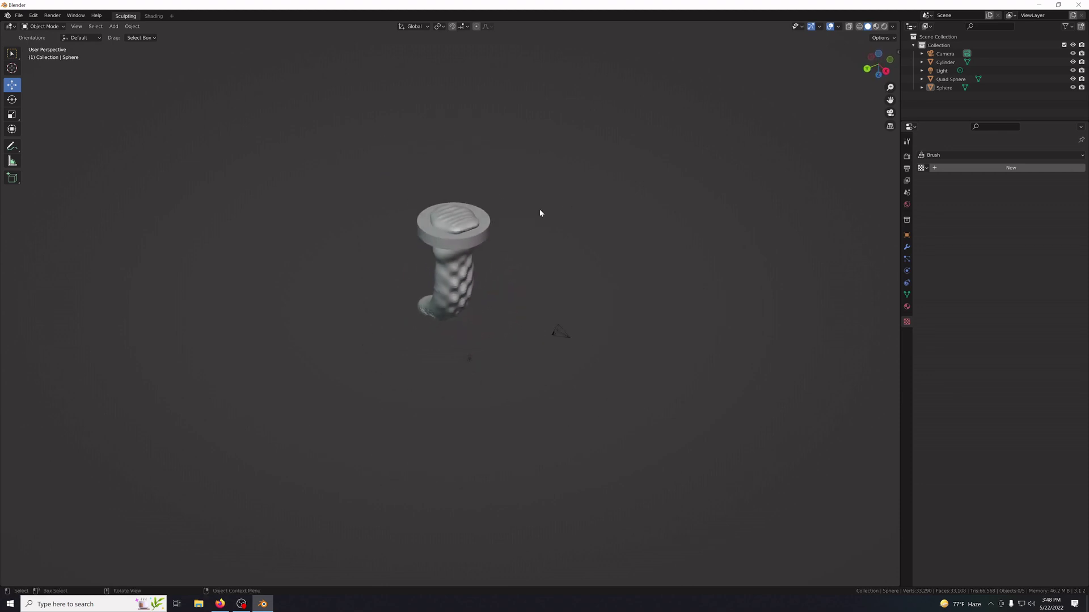
Select the ridged sphere in the disc, nudge it slightly downward along Z, and deselect it.
scroll(539, 208, up, 4)
mouse_move(572, 212)
middle_down()
mouse_move(488, 224)
mouse_move(428, 216)
mouse_move(557, 182)
mouse_move(564, 204)
mouse_move(525, 226)
mouse_move(421, 224)
mouse_move(474, 219)
mouse_move(437, 210)
middle_up()
click(442, 90)
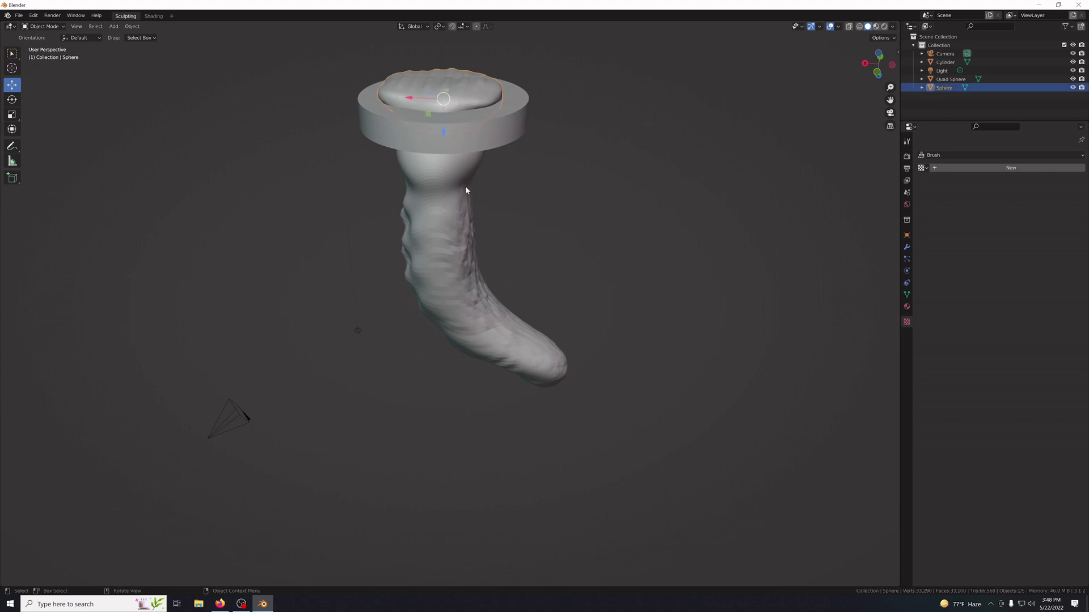
key(KP_7)
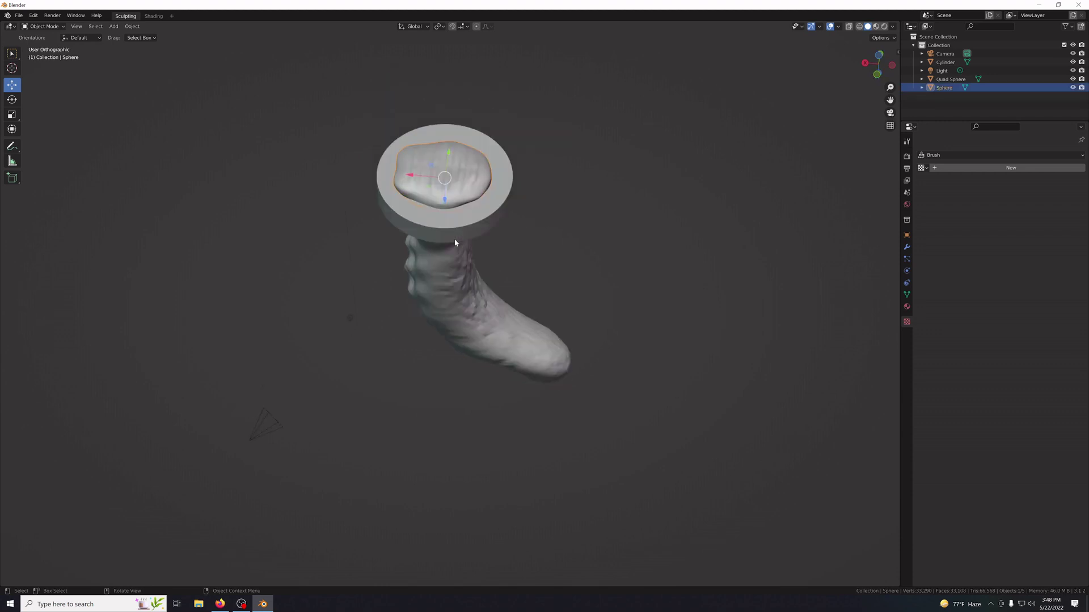
key(KP_2)
key(KP_2)
key(KP_2)
key(KP_2)
key(KP_2)
key(KP_2)
key(KP_2)
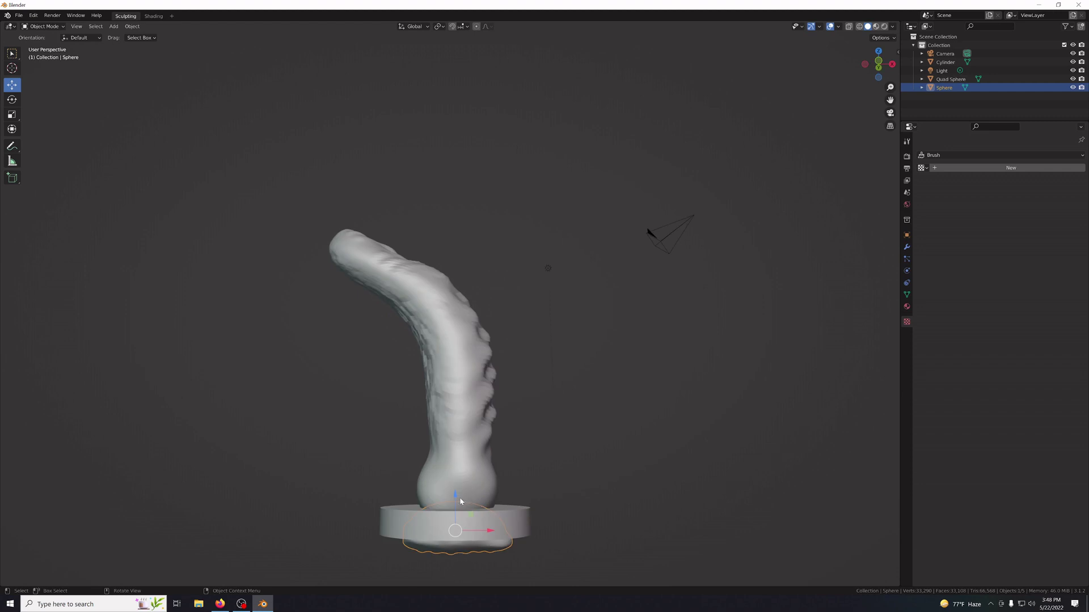
drag(457, 497, 456, 499)
click(590, 513)
mouse_move(590, 512)
middle_down()
mouse_move(586, 496)
mouse_move(519, 486)
mouse_move(437, 508)
middle_up()
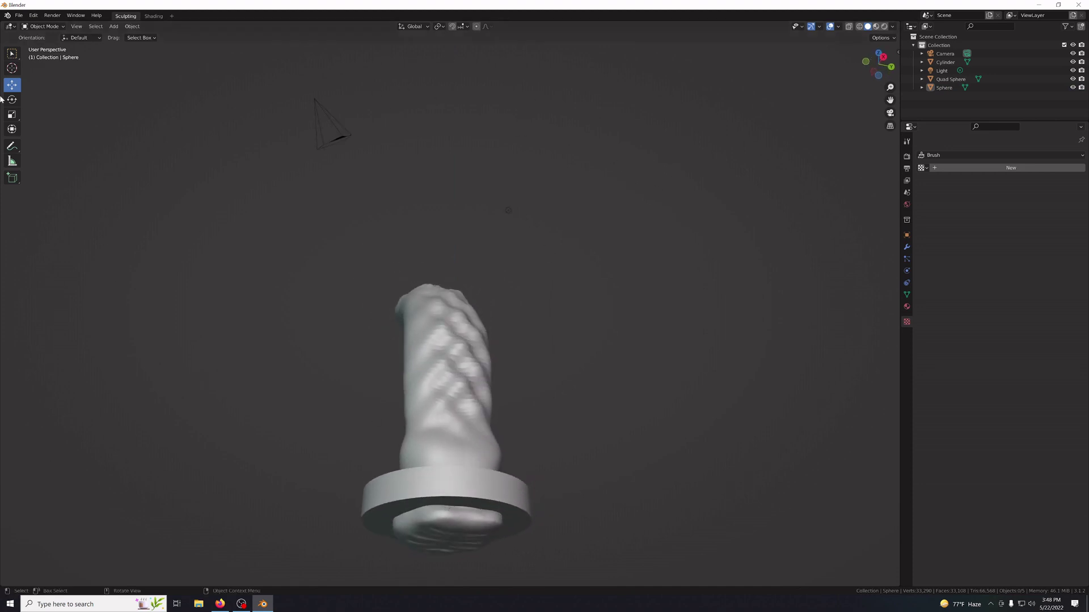
In Sculpt Mode, inflate the sphere's sides around the ridges with the Inflate/Deflate brush at 92 px radius and 0.500 strength.
click(60, 27)
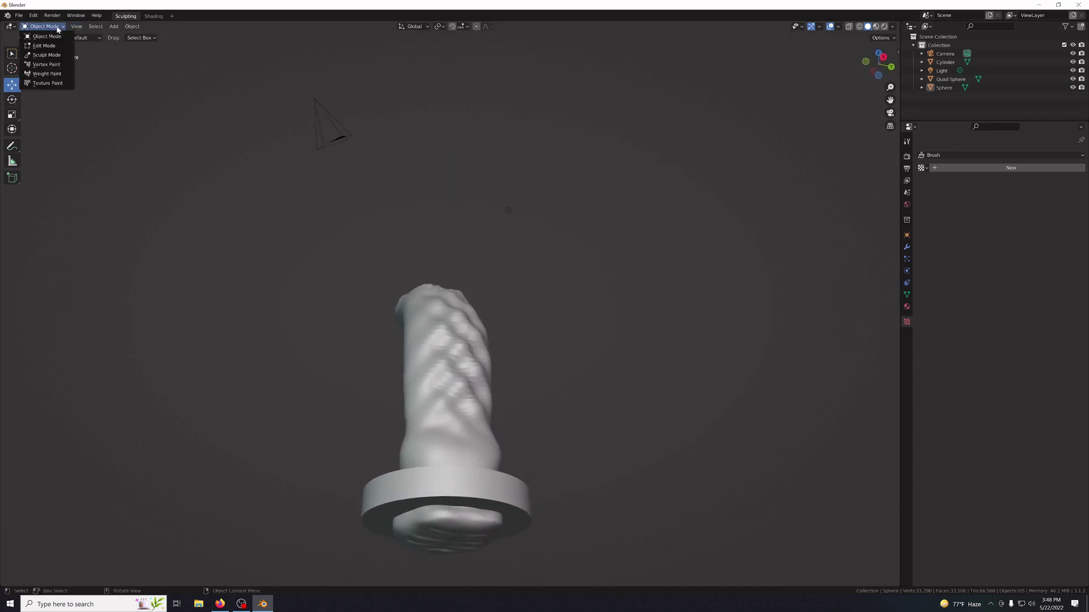
click(48, 55)
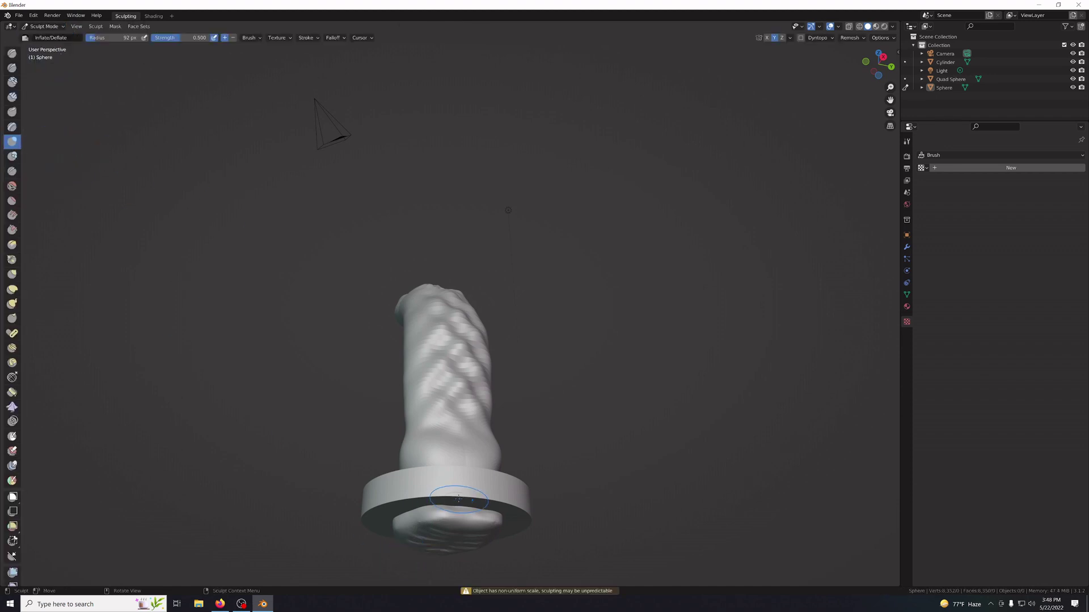
drag(447, 506, 480, 507)
mouse_move(604, 504)
middle_down()
mouse_move(599, 512)
mouse_move(584, 492)
mouse_move(550, 482)
middle_up()
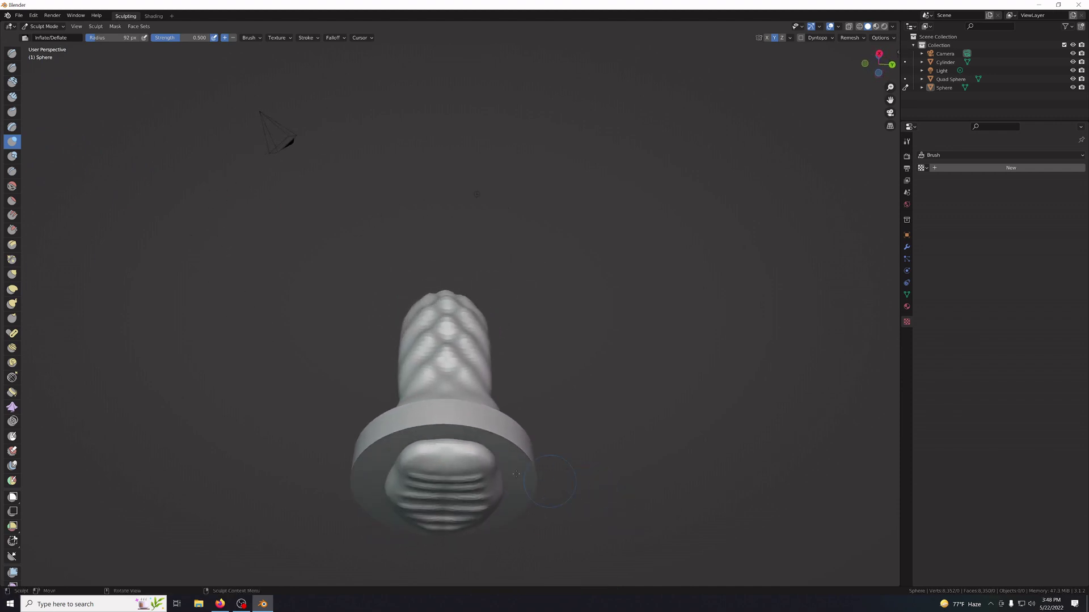
drag(470, 448, 452, 443)
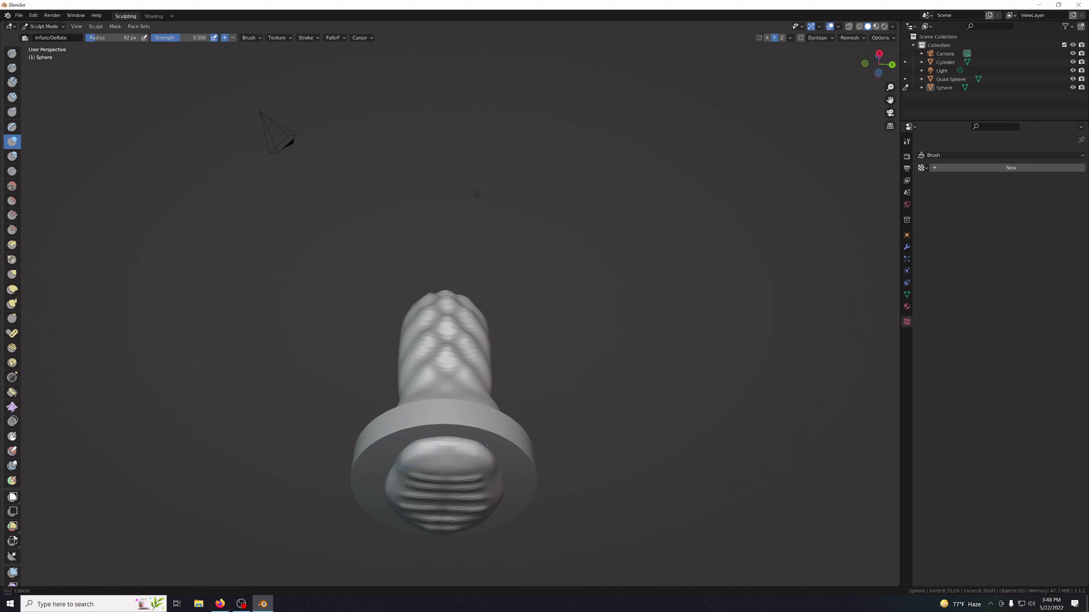
middle_drag(431, 451, 446, 459)
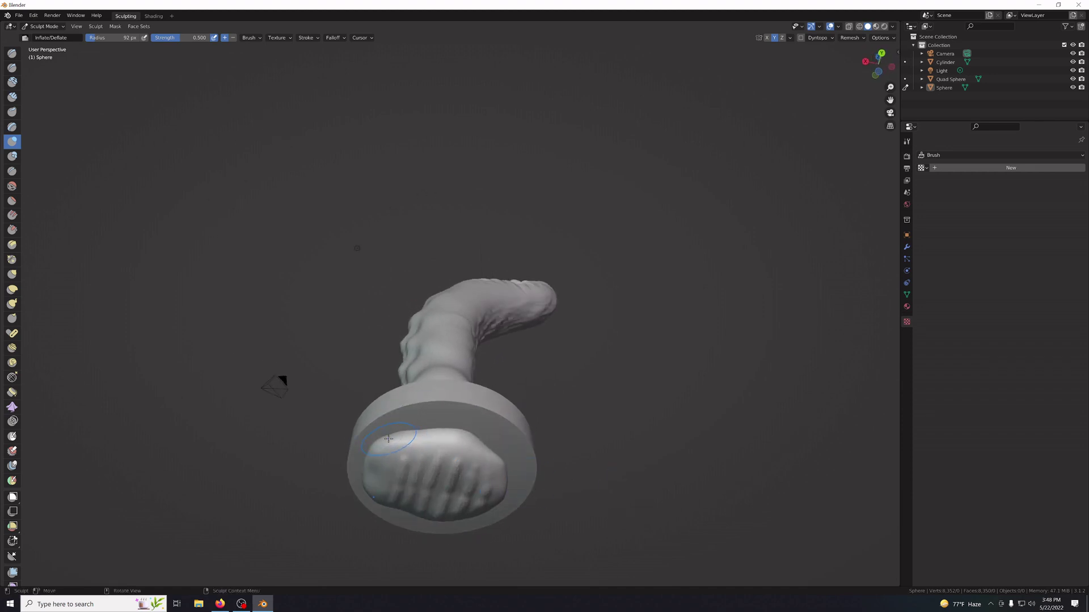
drag(388, 438, 410, 430)
drag(479, 439, 475, 441)
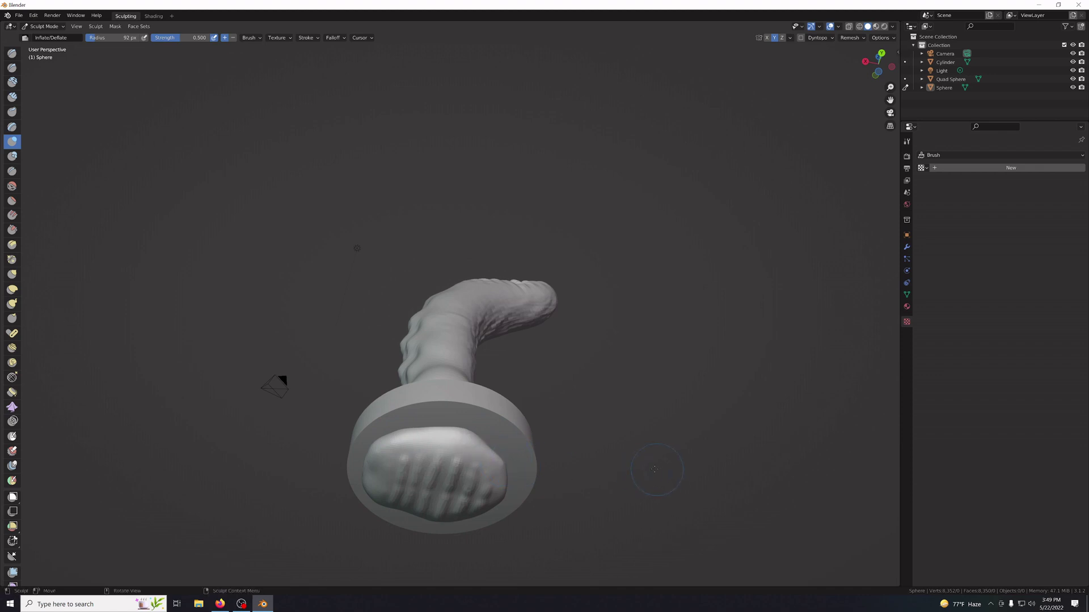
mouse_move(476, 442)
middle_down()
mouse_move(453, 432)
mouse_move(634, 464)
middle_up()
drag(490, 506, 431, 510)
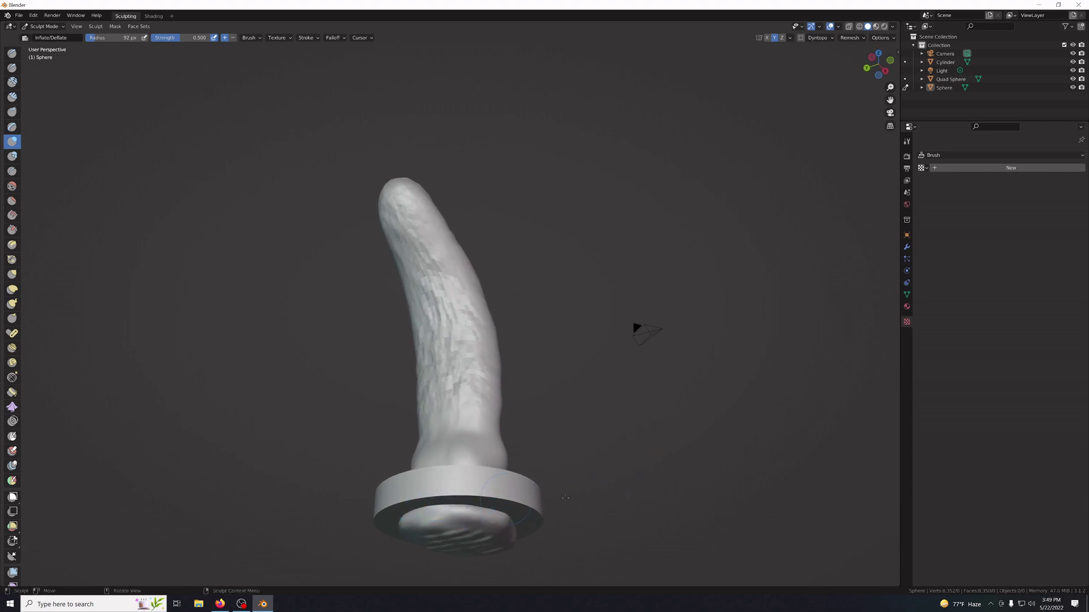
mouse_move(431, 509)
middle_down()
mouse_move(561, 450)
mouse_move(253, 210)
mouse_move(260, 332)
mouse_move(220, 430)
mouse_move(259, 348)
middle_up()
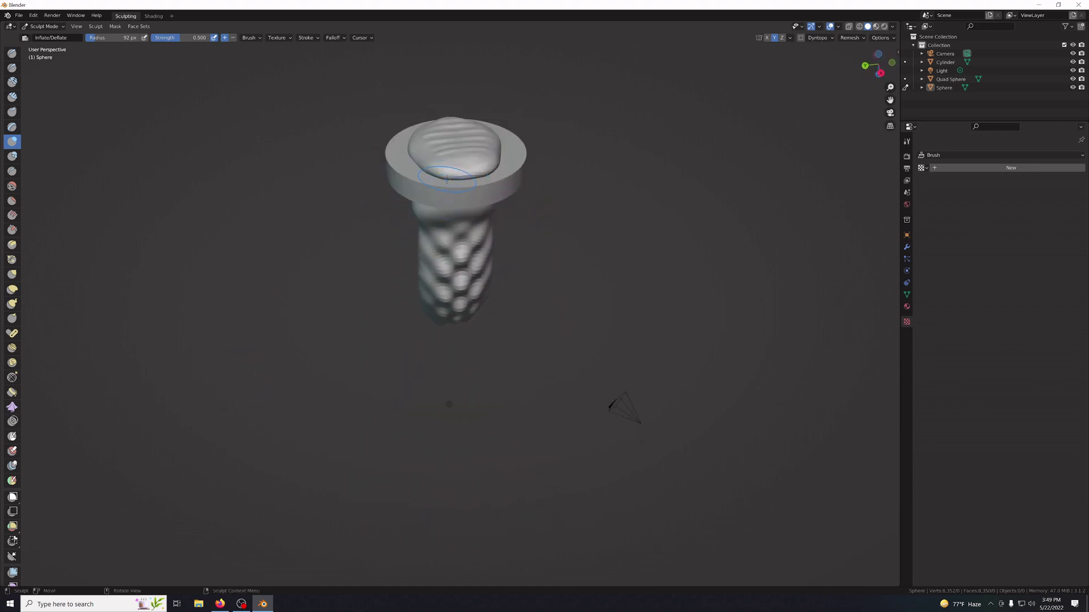
drag(447, 179, 486, 178)
drag(454, 178, 483, 175)
mouse_move(601, 201)
middle_down()
mouse_move(584, 216)
mouse_move(324, 288)
mouse_move(345, 353)
mouse_move(357, 335)
mouse_move(553, 318)
mouse_move(365, 350)
mouse_move(450, 352)
mouse_move(391, 337)
middle_up()
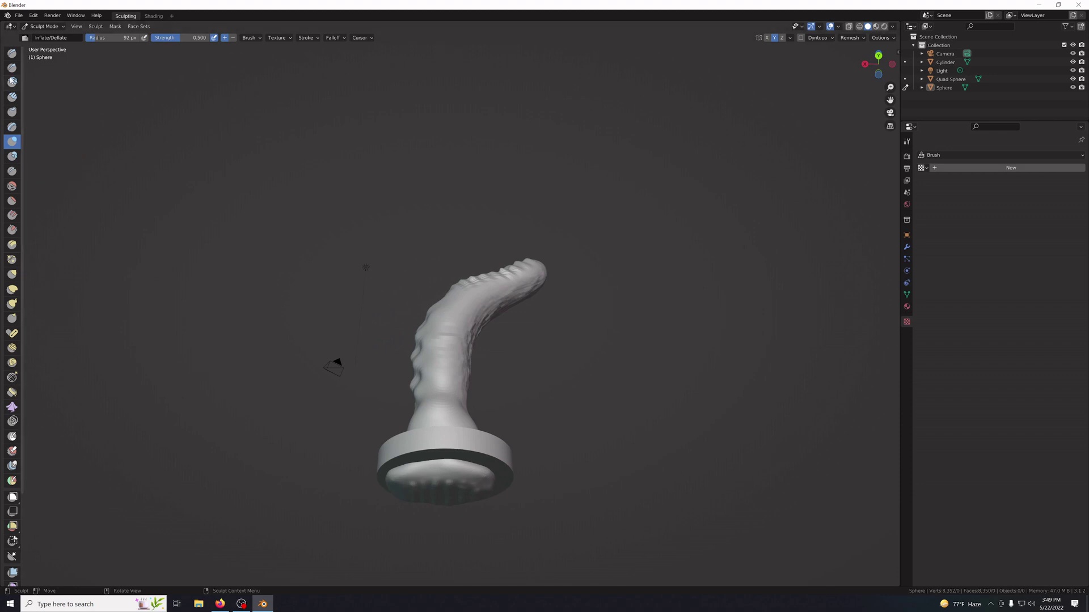
Smooth the inflated sides of the ridged sphere with the Smooth brush at 92 px radius and 0.255 strength.
click(11, 186)
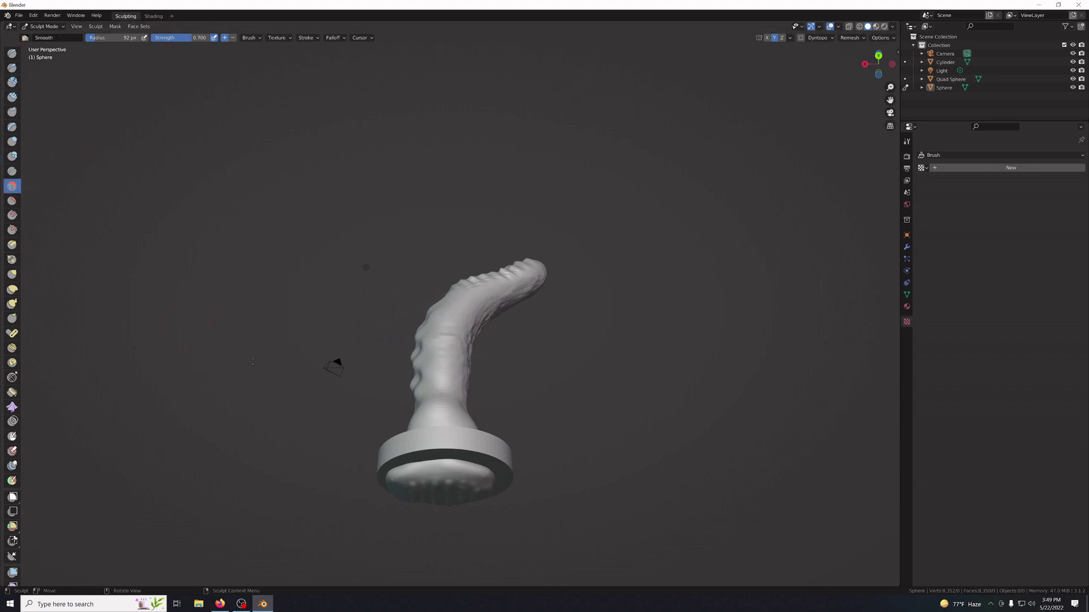
middle_drag(431, 397, 465, 425)
drag(465, 424, 467, 431)
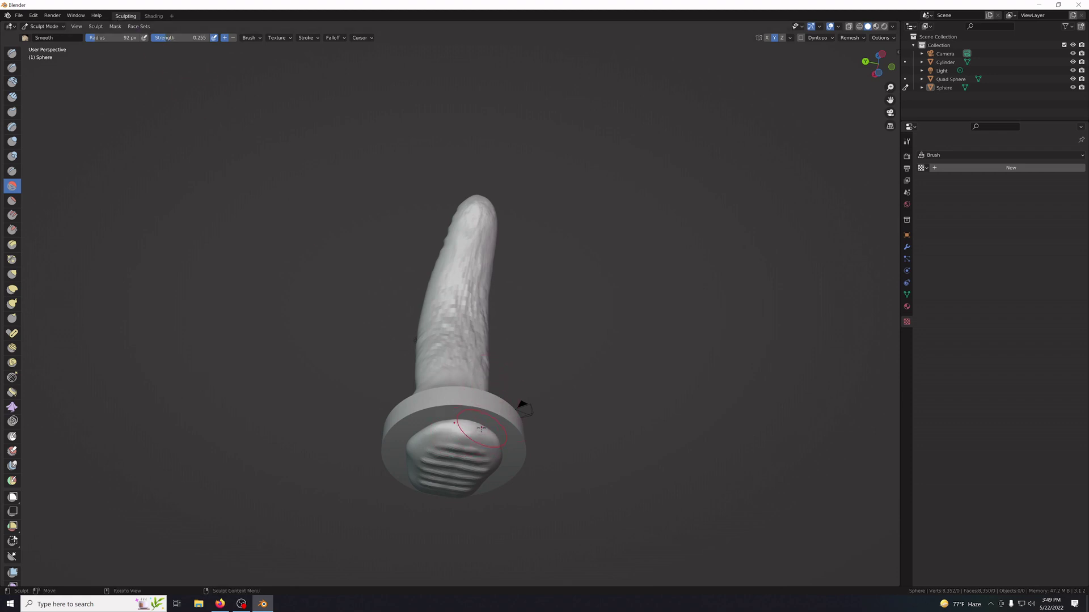
drag(481, 428, 447, 426)
middle_drag(602, 457, 486, 470)
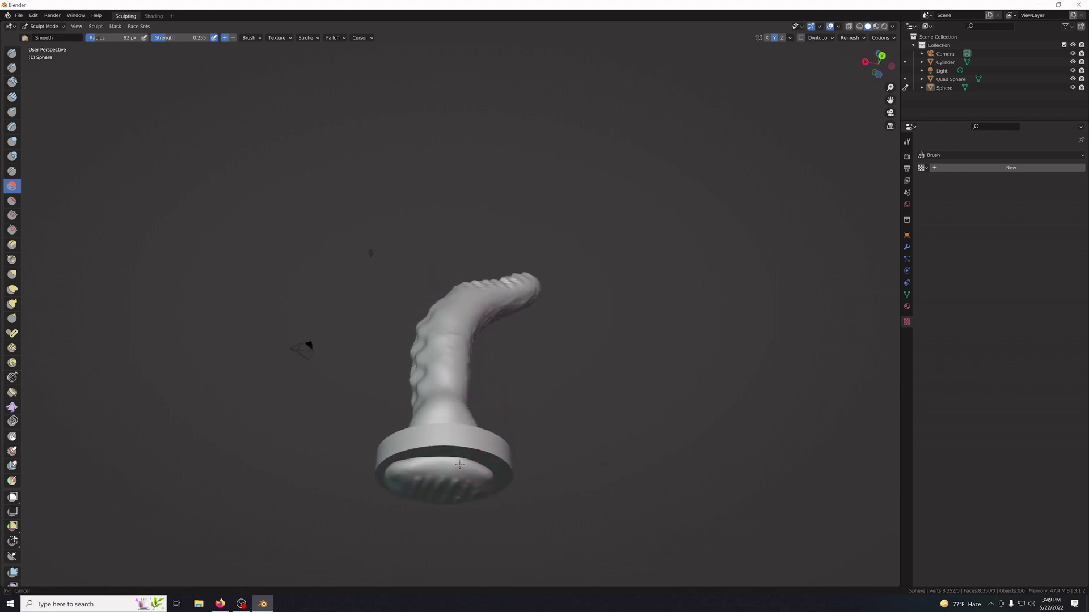
middle_drag(553, 491, 454, 448)
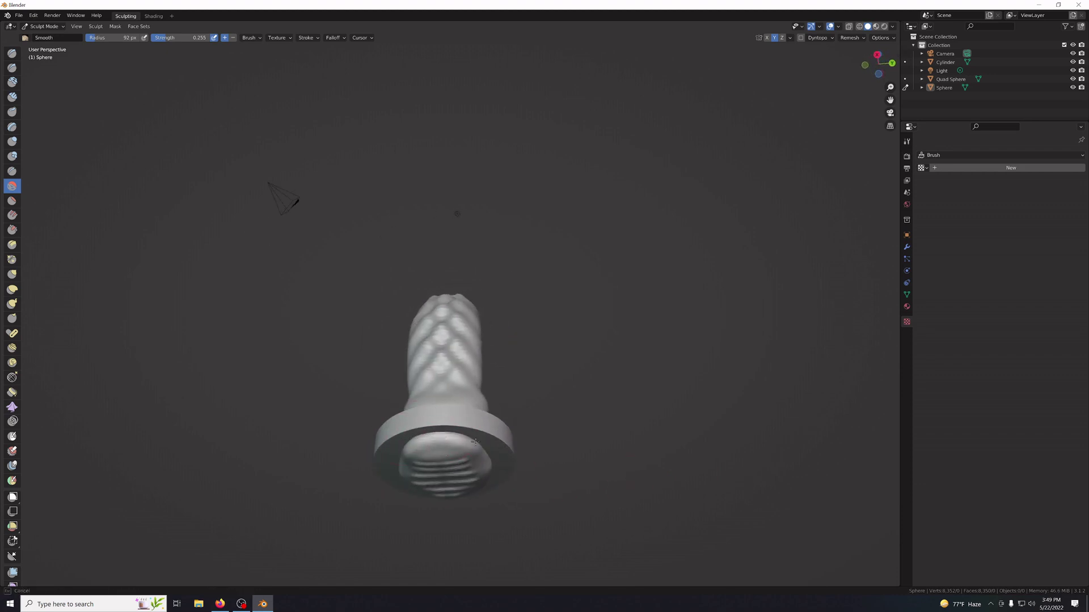
mouse_move(429, 435)
middle_down()
mouse_move(493, 472)
mouse_move(636, 443)
mouse_move(512, 347)
mouse_move(567, 378)
middle_up()
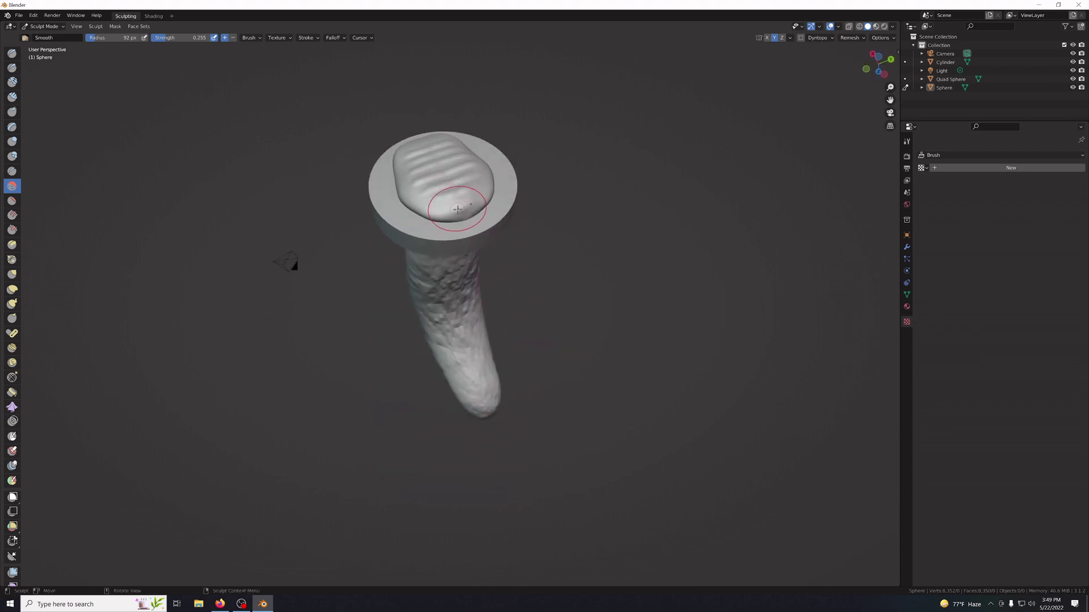
drag(457, 211, 493, 213)
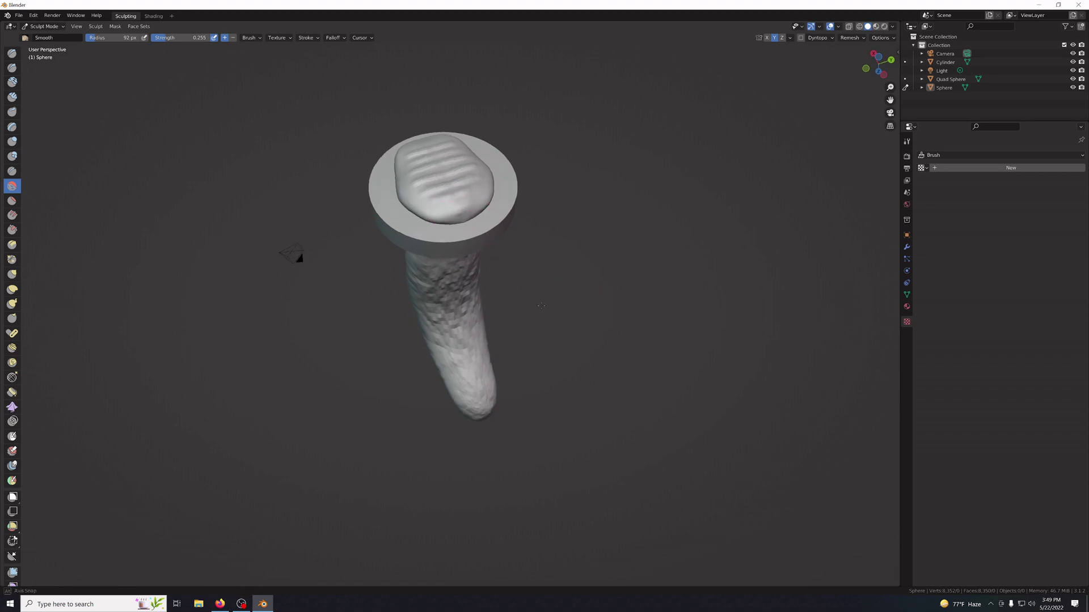
middle_drag(492, 213, 446, 268)
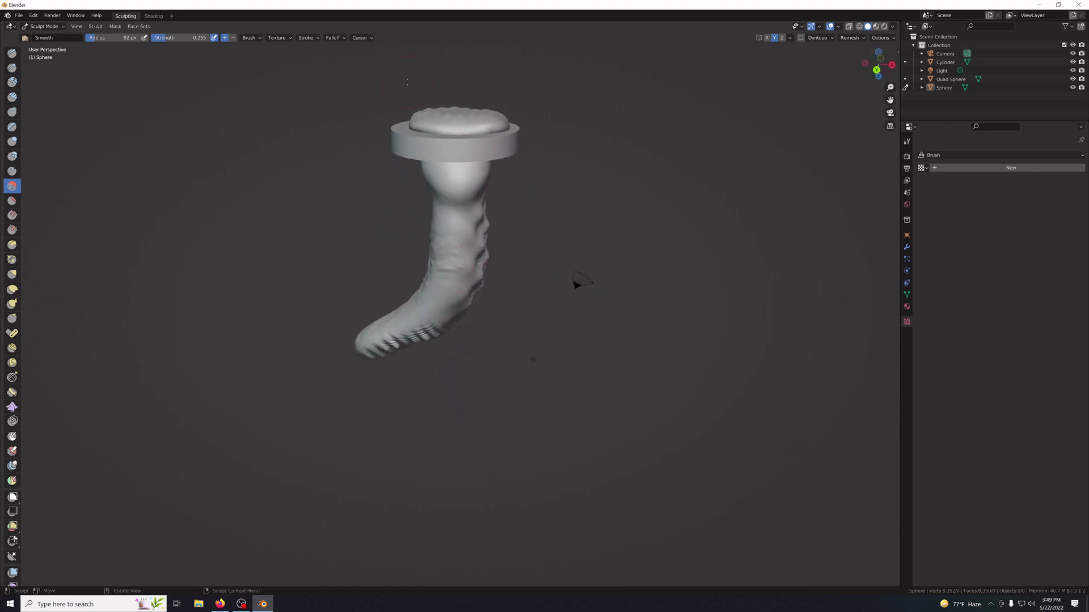
Switch to Object Mode and move the disc about 1.376 m up along Z, clear of the ridged sphere.
scroll(282, 195, down, 5)
scroll(473, 253, up, 5)
mouse_move(526, 203)
middle_down()
mouse_move(639, 276)
mouse_move(643, 360)
mouse_move(294, 296)
mouse_move(316, 270)
mouse_move(268, 342)
mouse_move(397, 263)
mouse_move(639, 311)
mouse_move(620, 331)
mouse_move(508, 312)
mouse_move(760, 380)
mouse_move(324, 376)
mouse_move(378, 326)
mouse_move(632, 255)
mouse_move(267, 279)
mouse_move(627, 294)
mouse_move(358, 366)
mouse_move(477, 344)
middle_up()
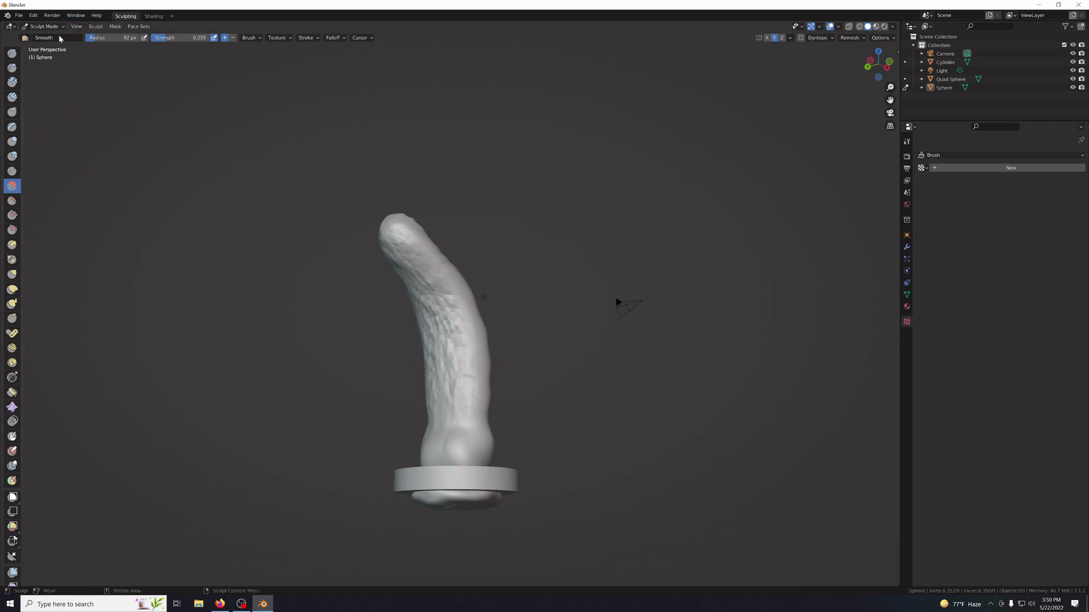
click(43, 26)
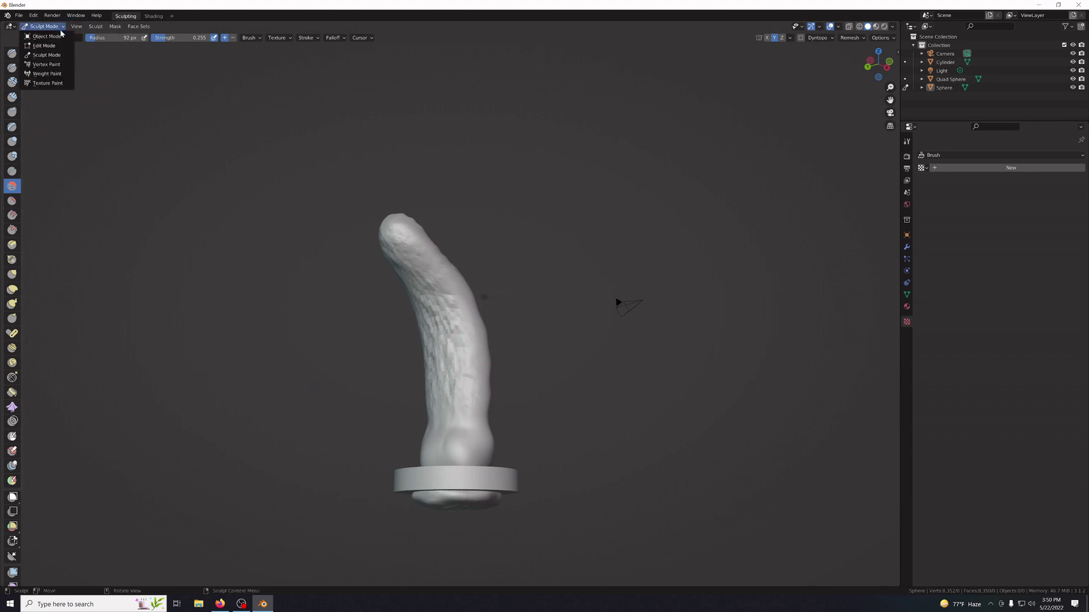
click(41, 34)
drag(489, 451, 496, 458)
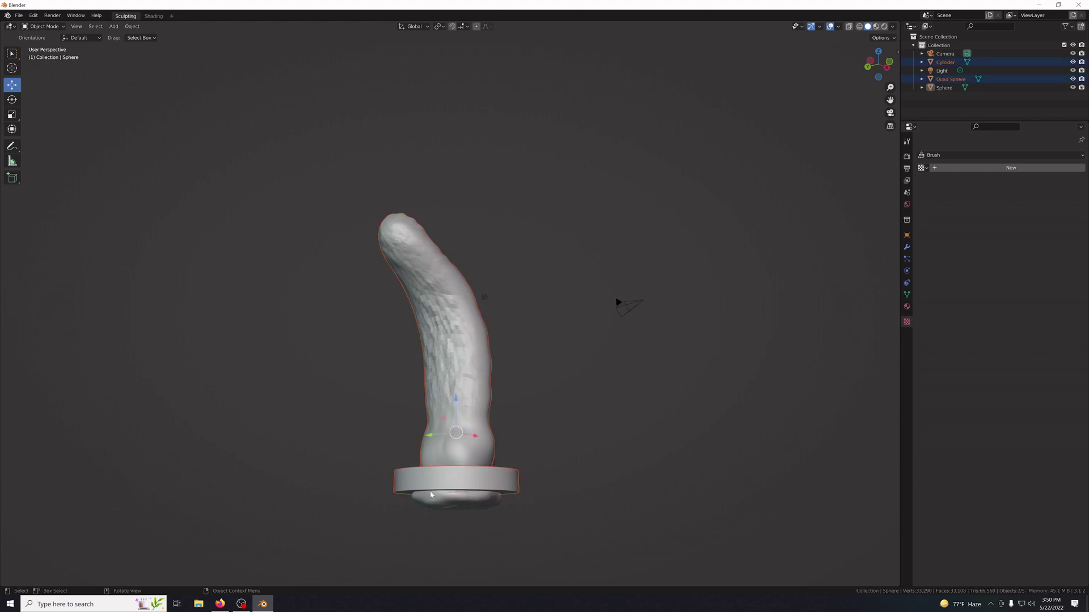
click(465, 472)
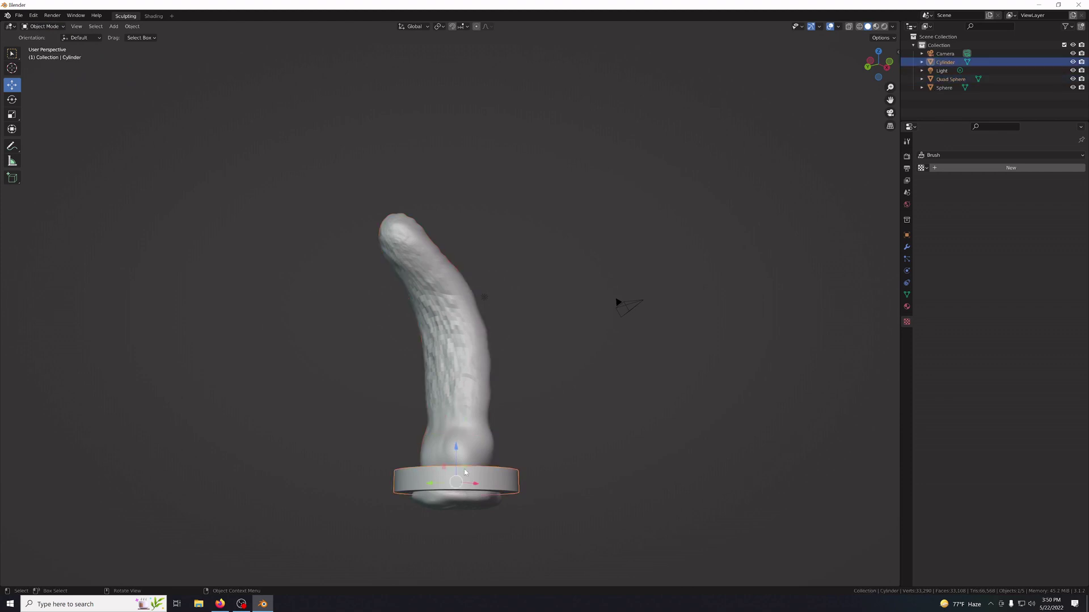
click(51, 26)
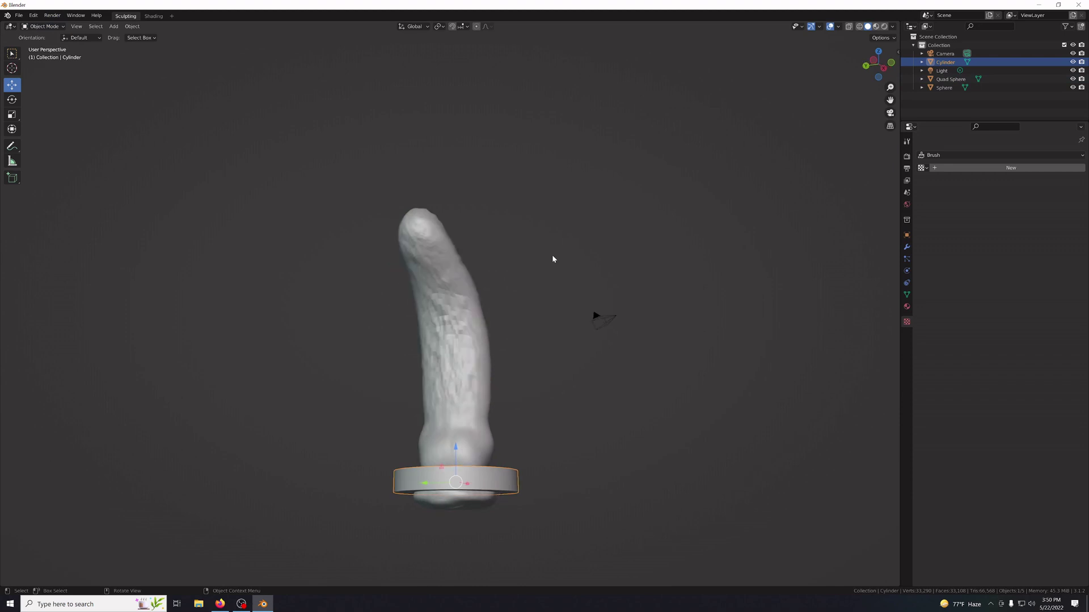
key(KP_7)
key(KP_2)
key(KP_2)
key(KP_2)
key(KP_2)
key(KP_2)
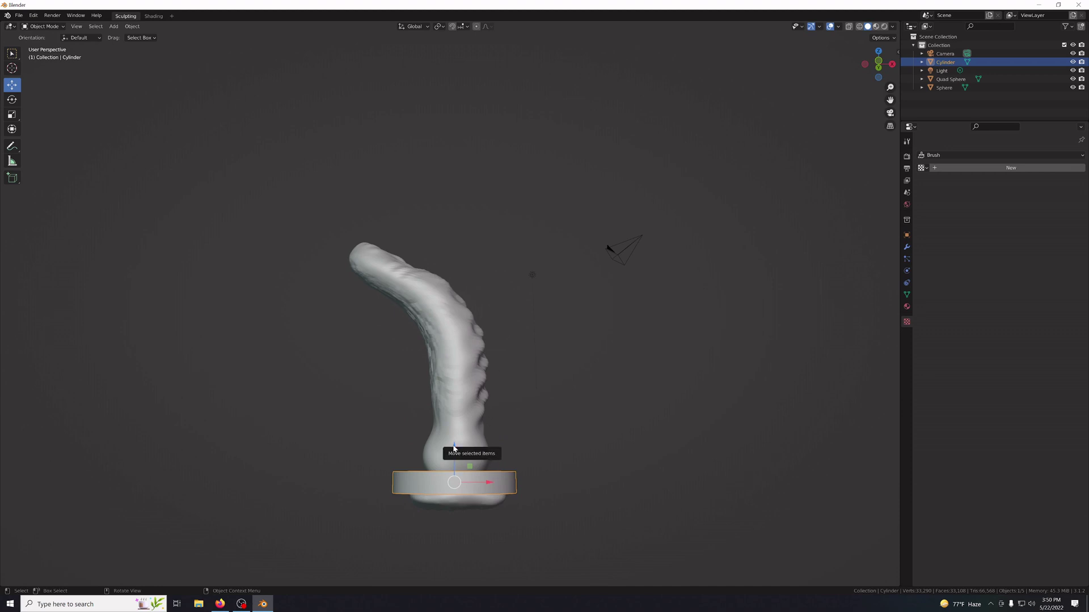
drag(454, 454, 458, 415)
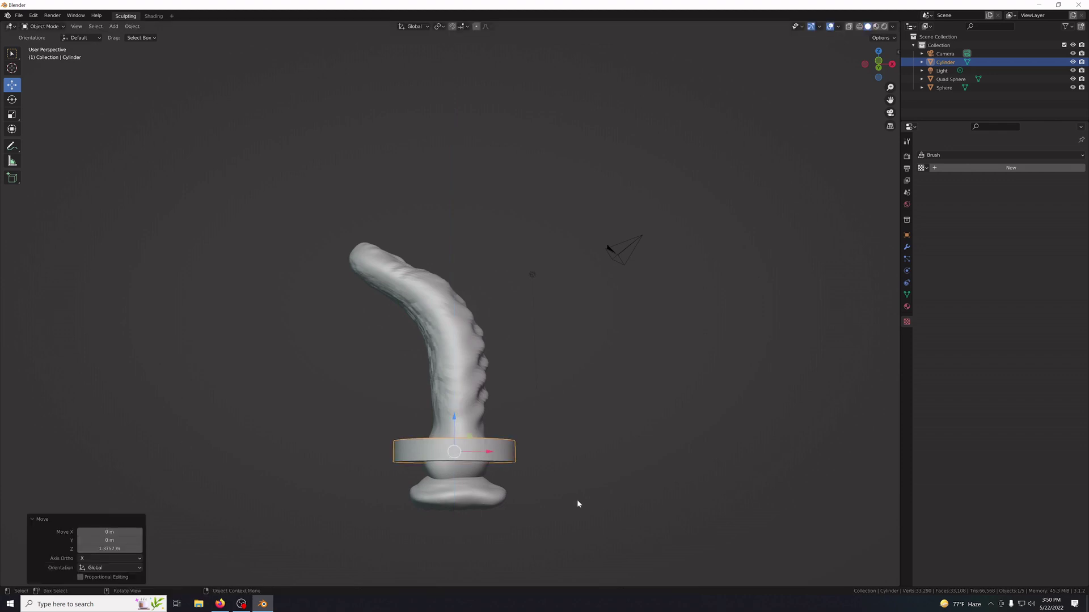
Select the exposed sphere, switch it to Sculpt Mode and smooth its side with the Smooth brush at 0.255 strength.
middle_drag(585, 478, 588, 491)
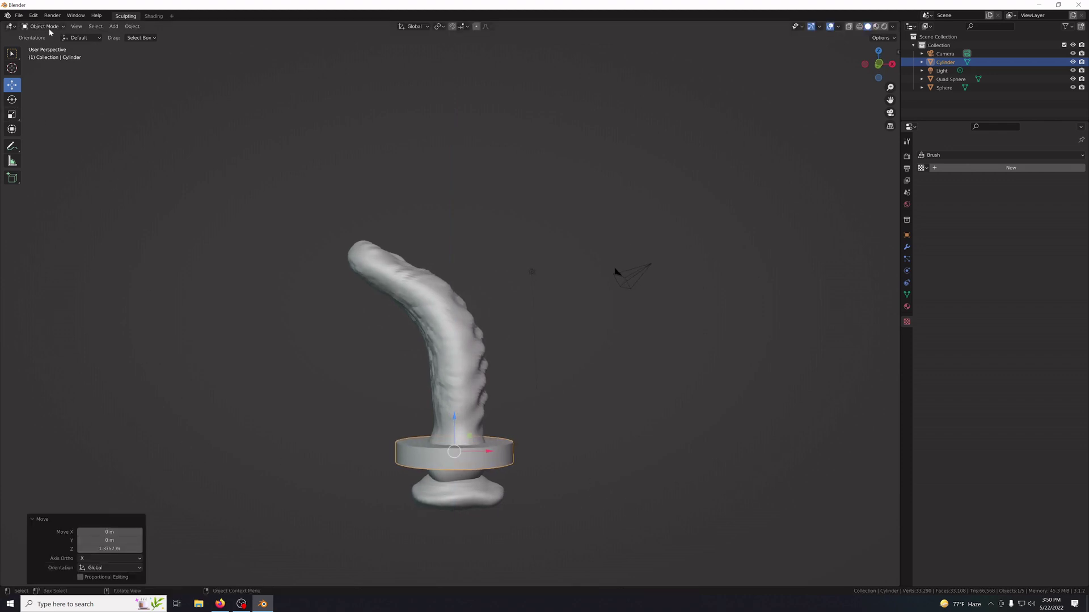
click(457, 497)
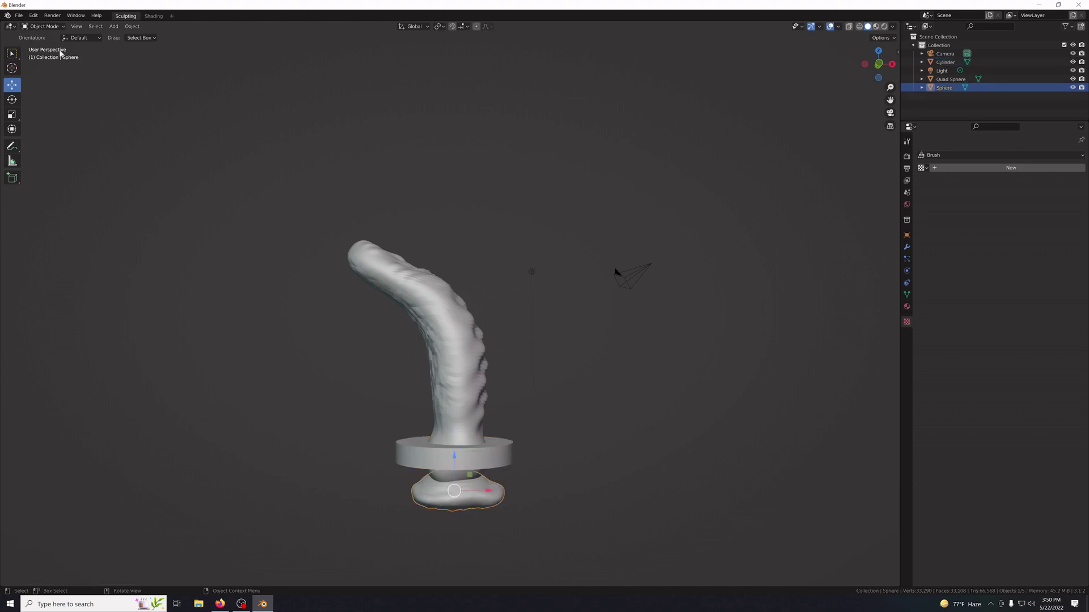
click(50, 18)
click(111, 193)
click(56, 28)
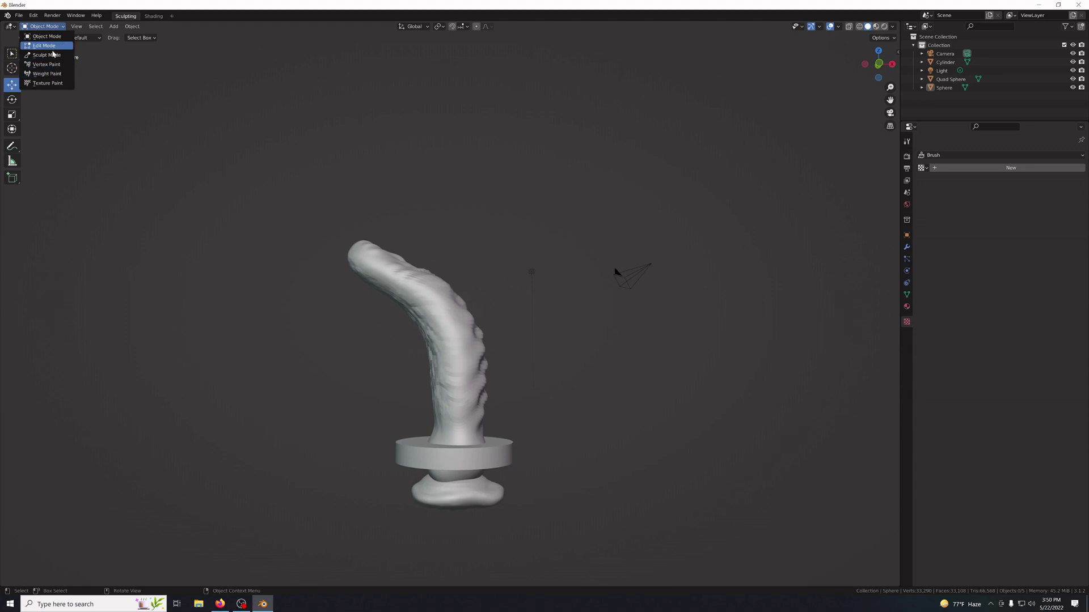
click(51, 54)
scroll(315, 471, up, 3)
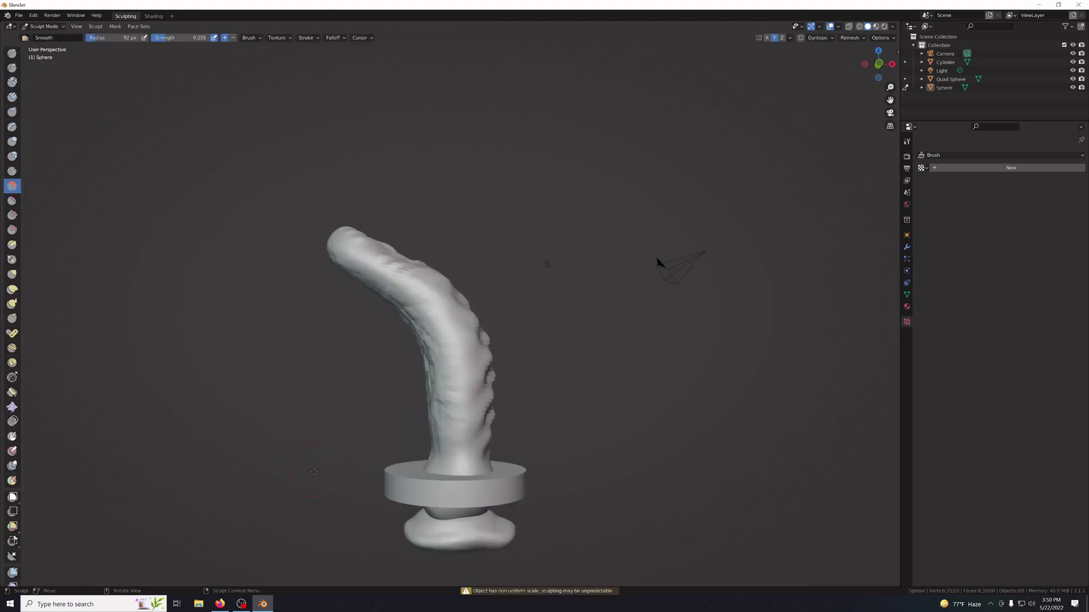
scroll(541, 538, down, 1)
drag(441, 524, 487, 531)
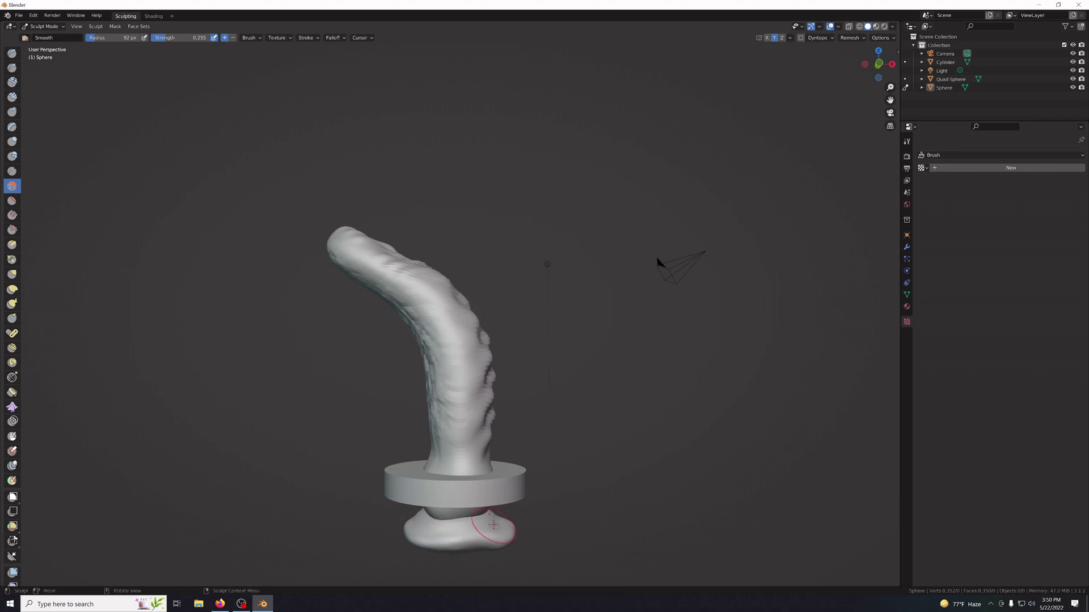
Inflate the sphere's upper side all around below the raised disc with the Inflate/Deflate brush at 92 px radius and 0.500 strength.
click(12, 141)
drag(487, 528, 442, 529)
drag(443, 529, 465, 527)
drag(442, 527, 477, 523)
middle_drag(498, 516, 480, 518)
drag(415, 523, 404, 520)
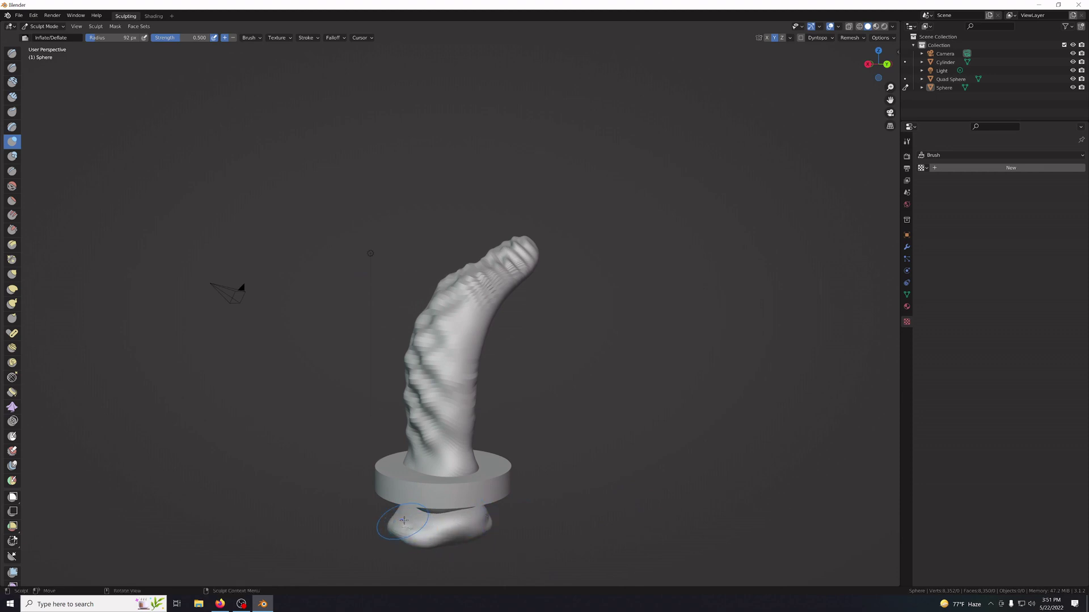
middle_drag(457, 517, 473, 518)
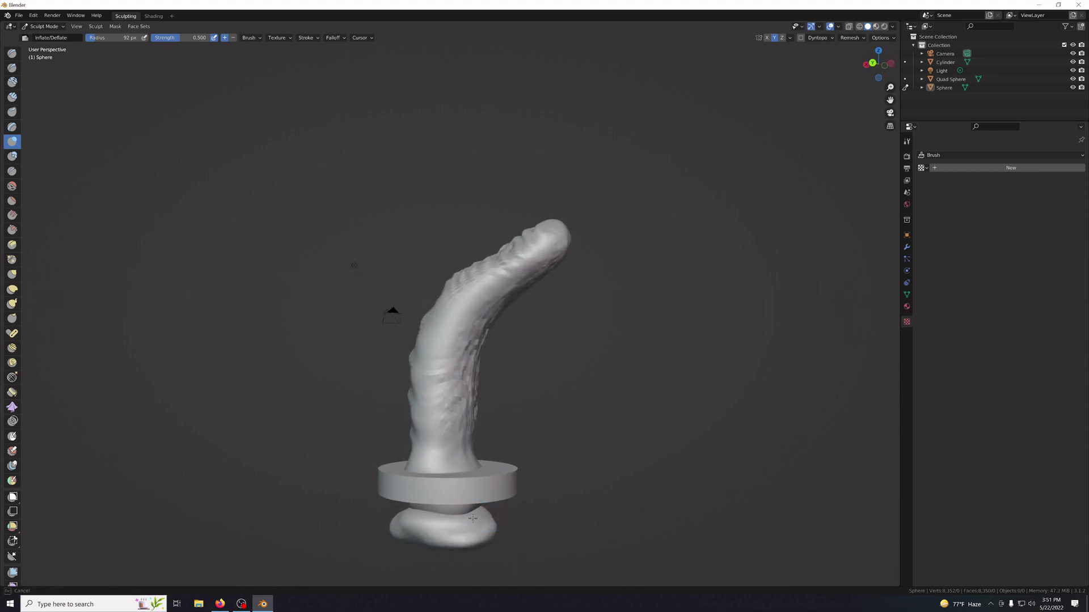
mouse_move(481, 509)
mouse_down()
mouse_move(451, 524)
mouse_move(486, 520)
mouse_up()
middle_drag(486, 520, 565, 539)
mouse_move(422, 525)
mouse_down()
mouse_move(409, 519)
mouse_move(429, 516)
mouse_up()
middle_drag(429, 516, 600, 529)
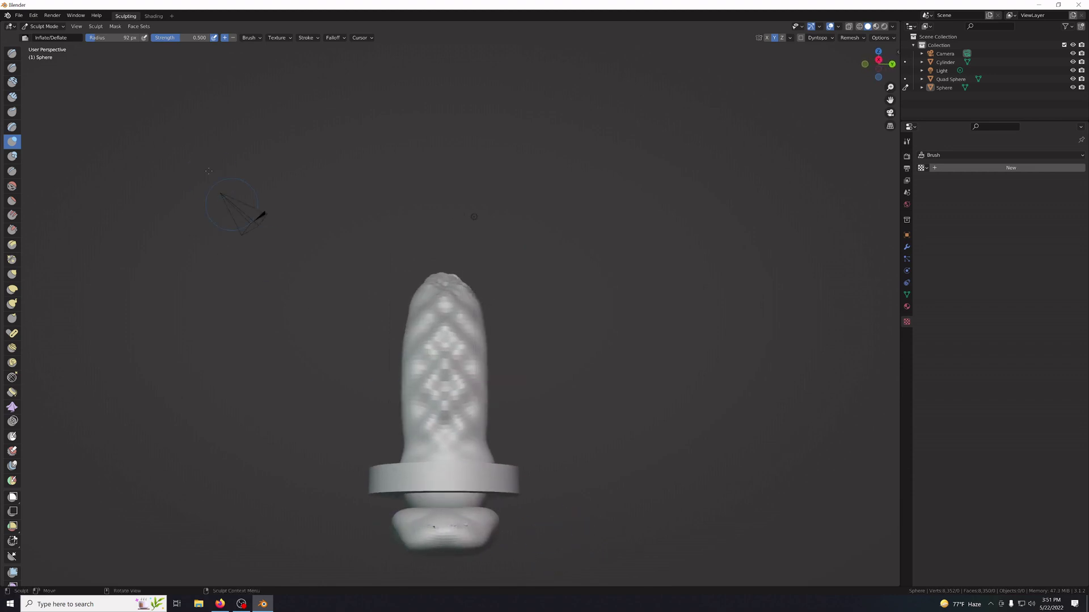
Smooth the inflated sides of the sphere below the disc with the Smooth brush at 92 px radius and 0.255 strength.
click(12, 186)
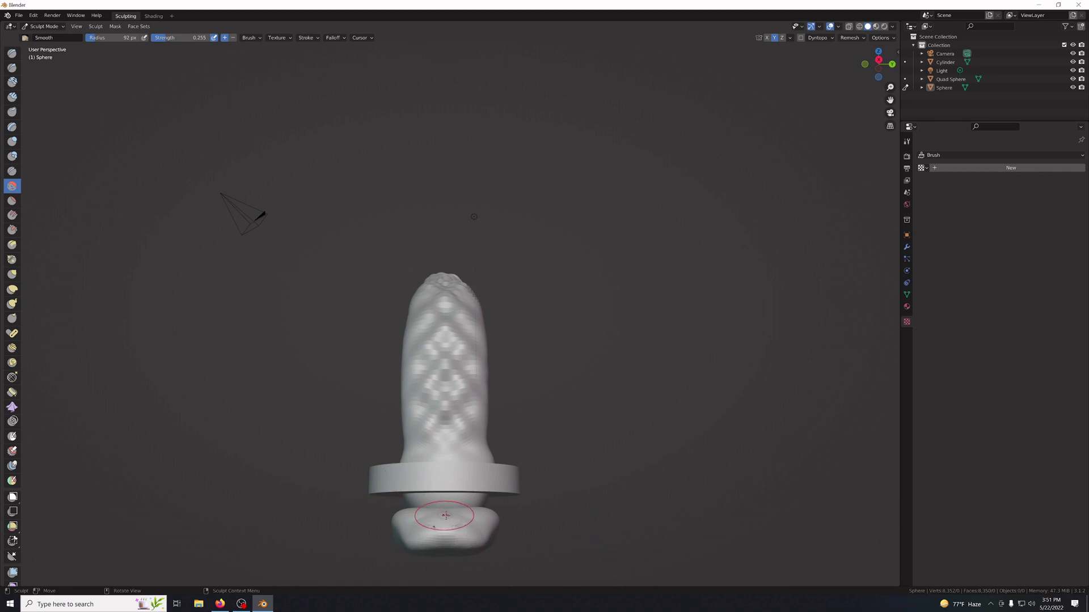
drag(446, 515, 474, 524)
middle_drag(536, 534, 428, 537)
scroll(428, 537, up, 2)
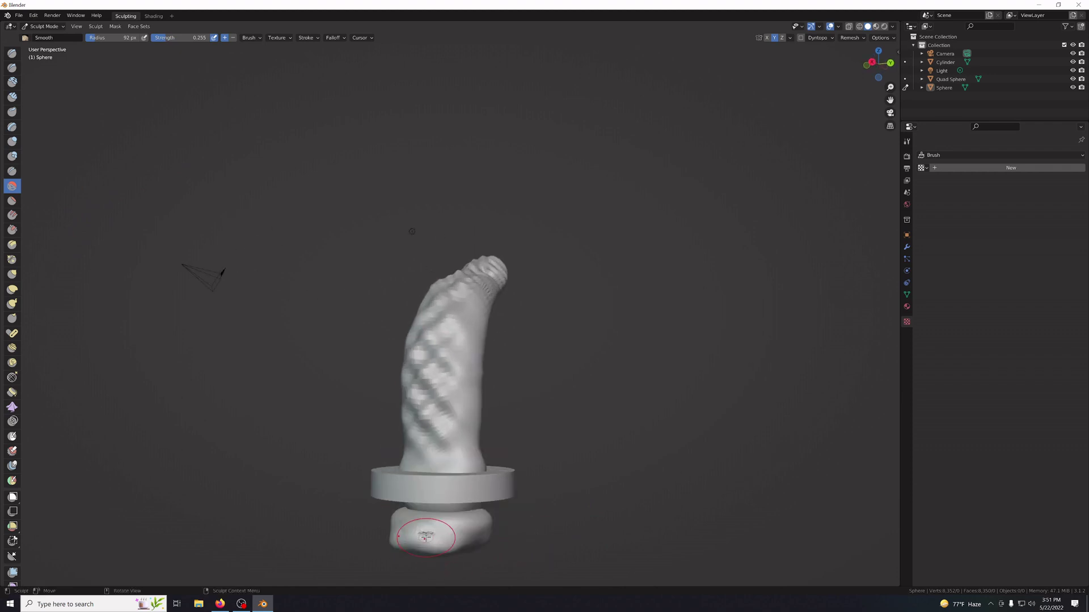
drag(442, 535, 412, 527)
middle_drag(474, 526, 547, 483)
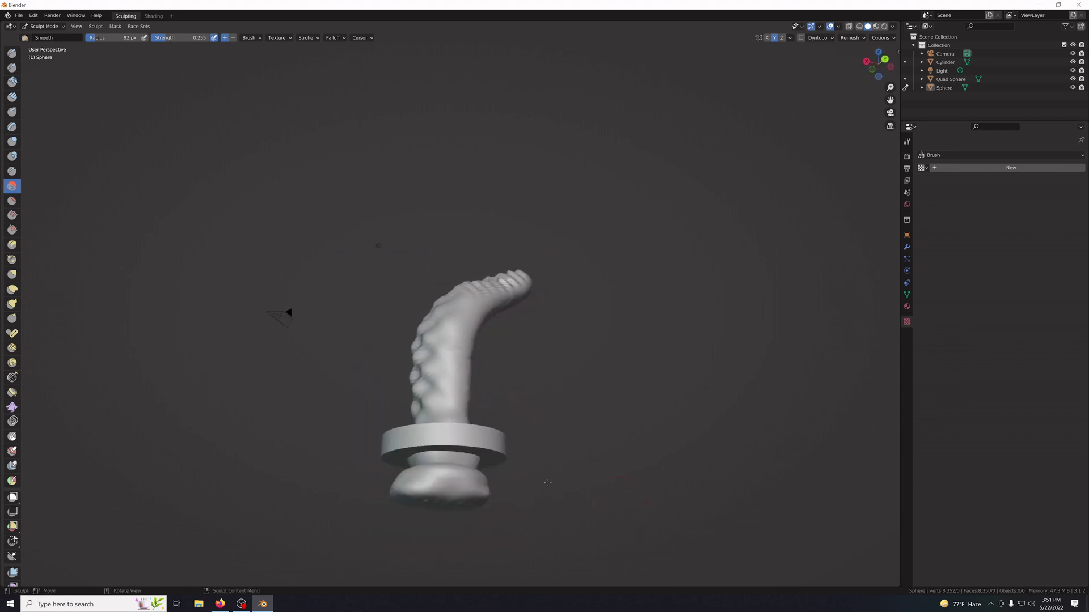
Inflate the parallel ridges on the sphere's underside with the Inflate/Deflate brush at 33 px radius and 0.500 strength.
mouse_move(471, 437)
middle_down()
mouse_move(500, 450)
mouse_move(240, 464)
mouse_move(266, 412)
middle_up()
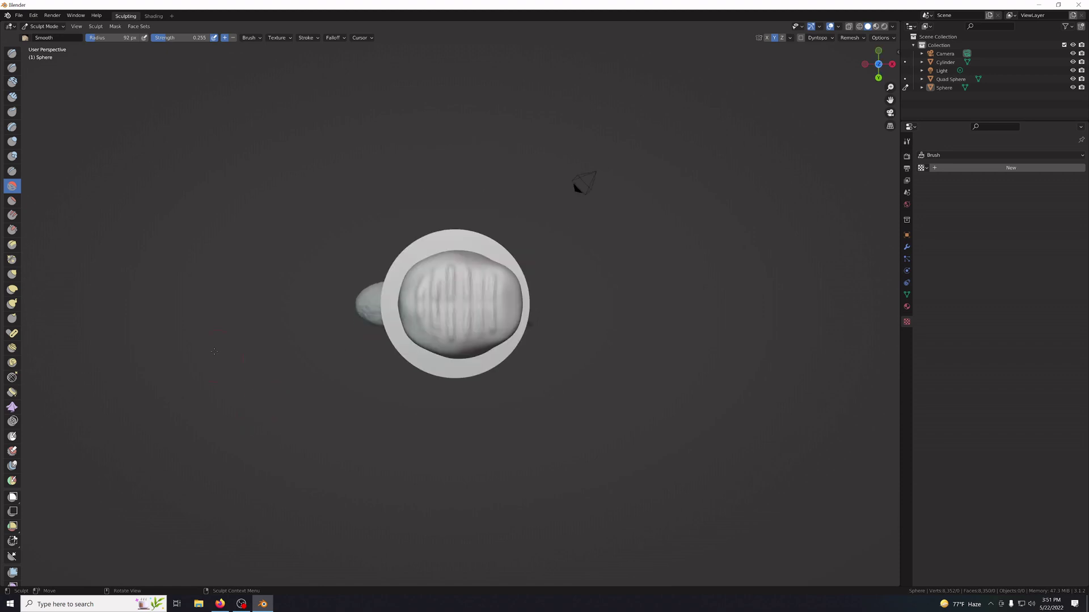
click(12, 141)
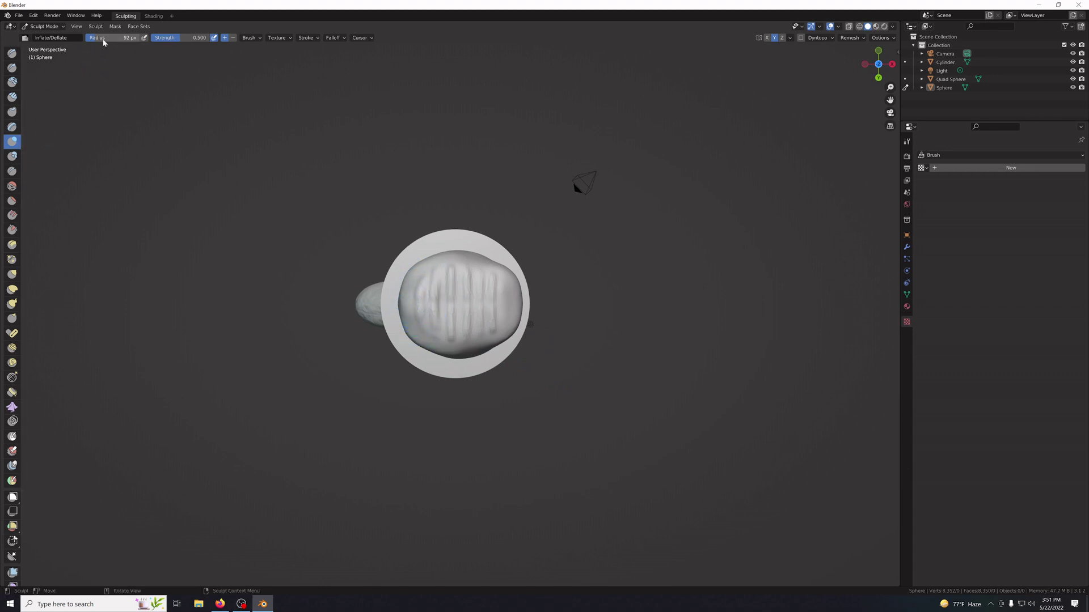
drag(113, 37, 111, 37)
drag(423, 279, 425, 318)
drag(436, 265, 437, 322)
drag(437, 284, 437, 278)
drag(435, 327, 435, 330)
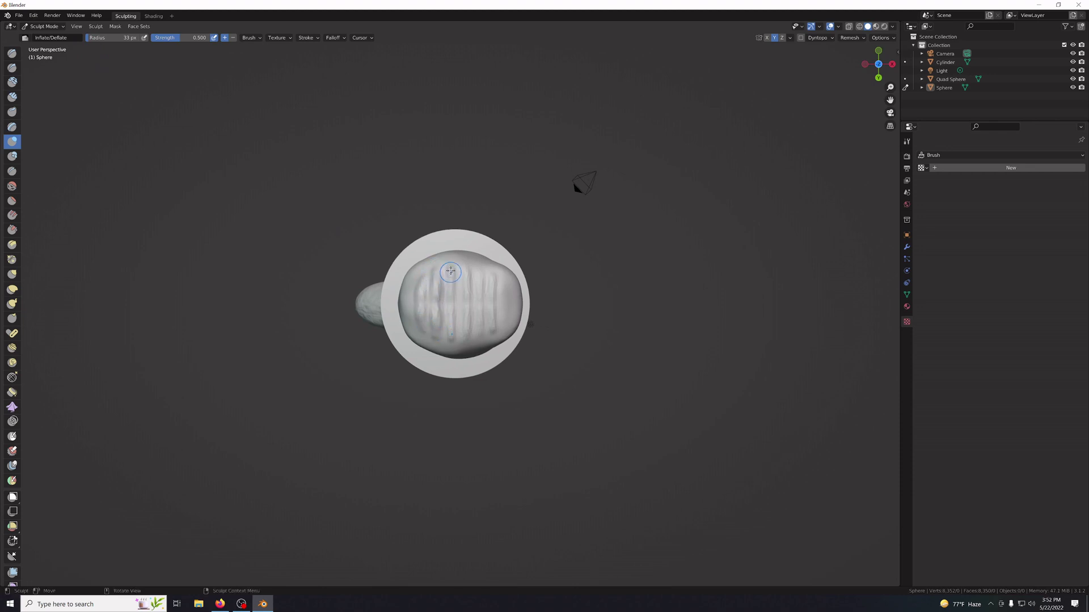
drag(451, 269, 451, 330)
drag(468, 270, 468, 325)
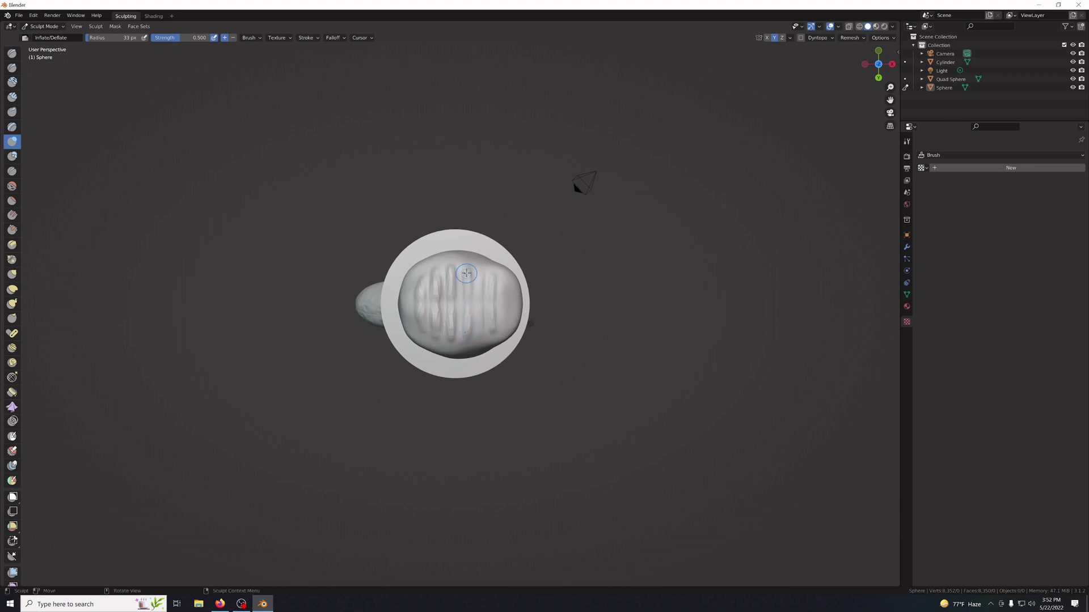
mouse_move(466, 274)
mouse_down()
mouse_move(467, 300)
mouse_move(463, 262)
mouse_up()
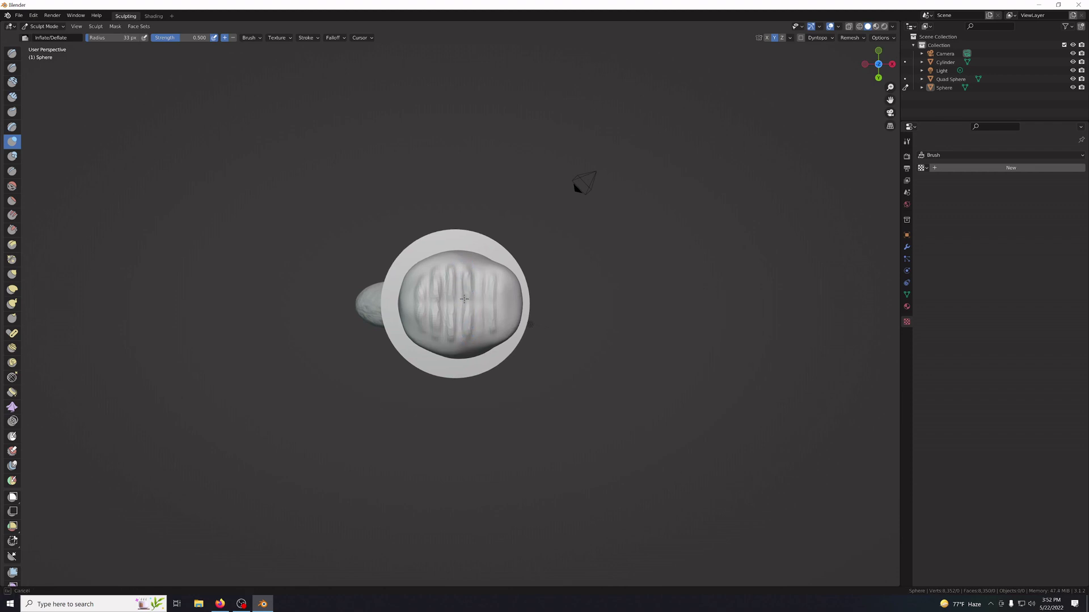
drag(464, 299, 467, 318)
drag(478, 276, 504, 327)
Smooth the whole ridged underside of the sphere with the Smooth brush at 190 px radius and 0.255 strength.
mouse_move(500, 330)
middle_down()
mouse_move(477, 311)
mouse_move(475, 341)
middle_up()
middle_drag(470, 366, 470, 369)
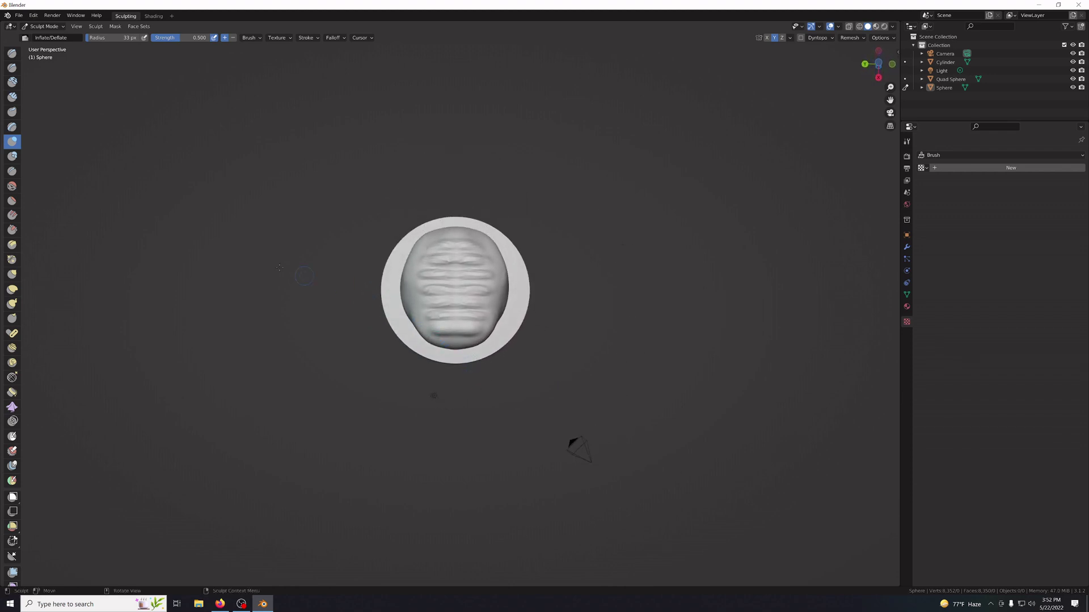
click(15, 187)
click(12, 187)
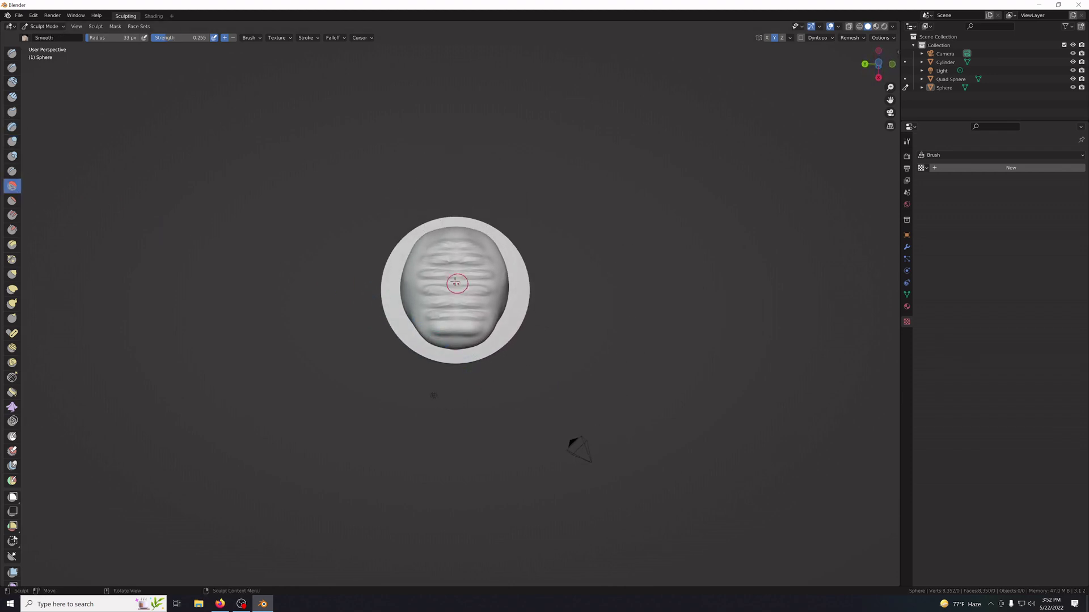
drag(92, 40, 107, 39)
mouse_move(450, 255)
mouse_down()
mouse_move(453, 283)
mouse_move(421, 253)
mouse_up()
mouse_move(688, 379)
middle_down()
mouse_move(643, 361)
mouse_move(574, 285)
mouse_move(562, 293)
middle_up()
scroll(141, 253, down, 1)
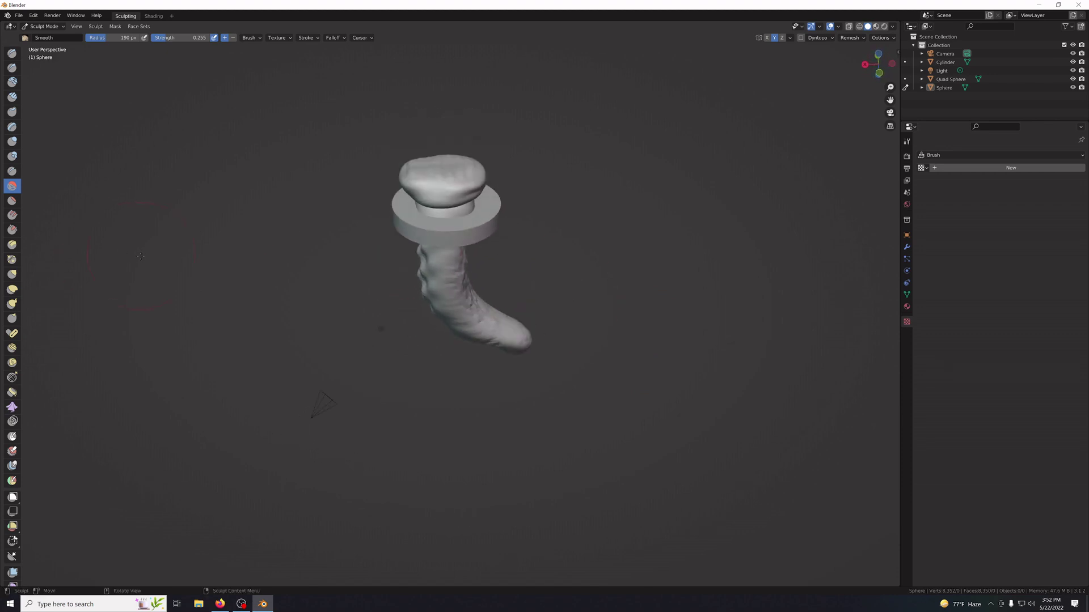
middle_drag(278, 209, 271, 248)
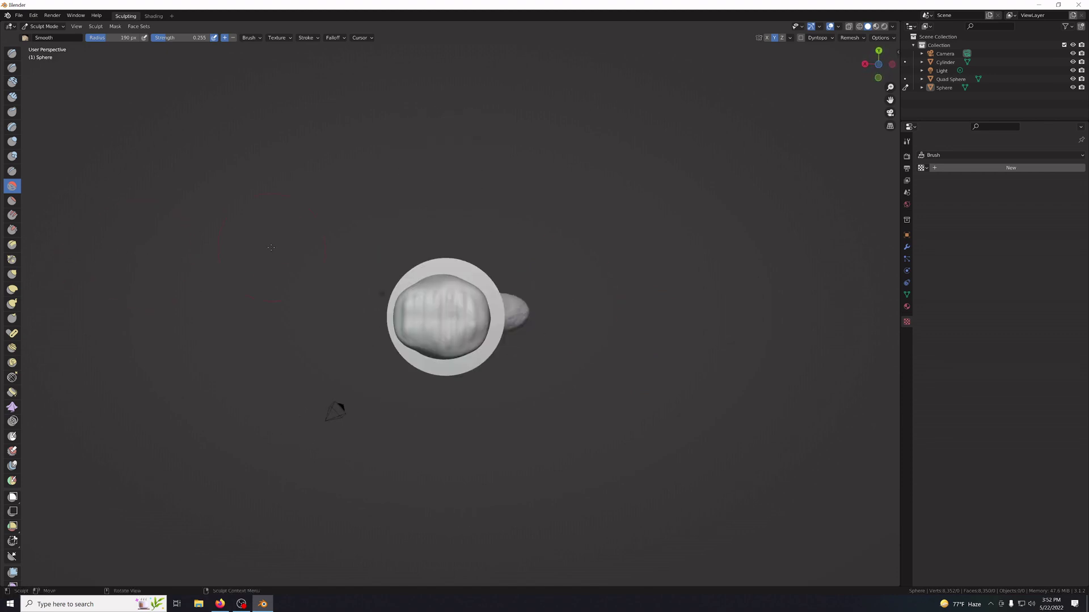
scroll(413, 431, up, 5)
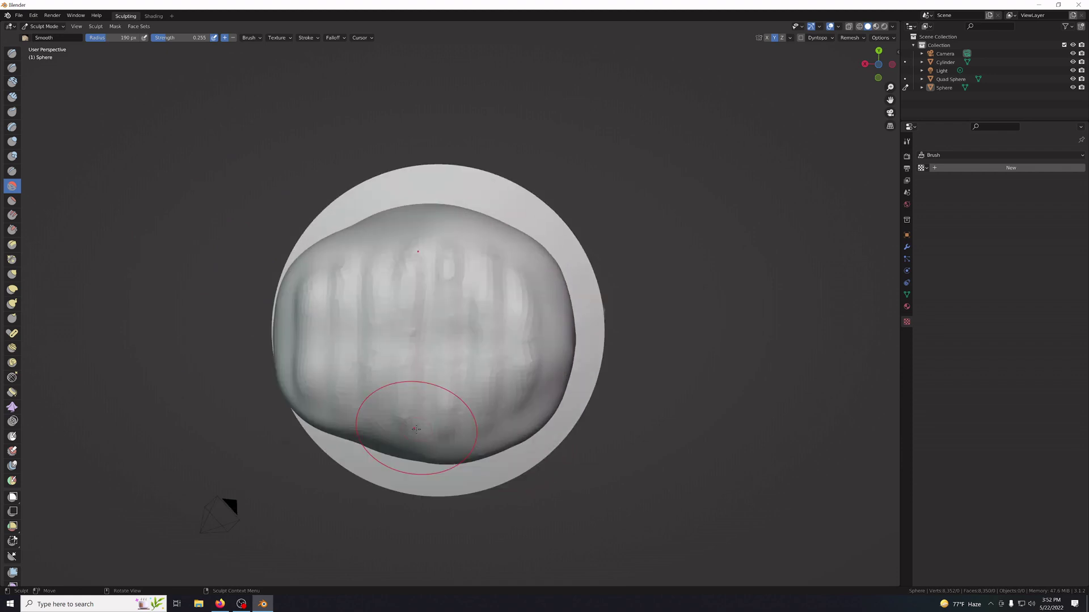
mouse_move(416, 357)
mouse_down()
mouse_move(409, 321)
mouse_move(412, 330)
mouse_up()
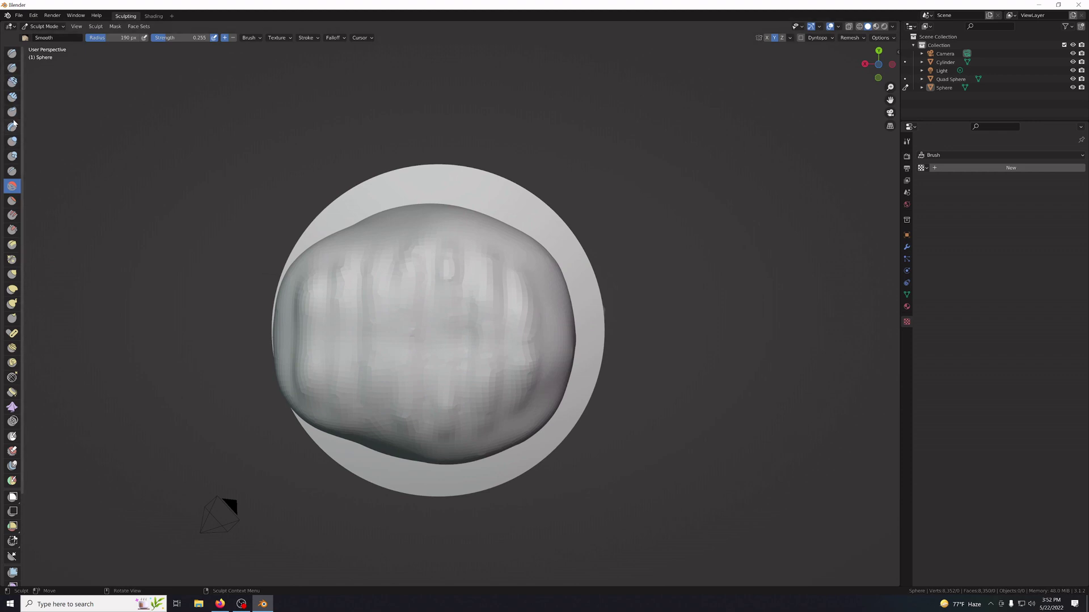
Build the ridges back up across the sphere's underside with the Inflate/Deflate brush at 25 px radius and 0.500 strength.
click(12, 143)
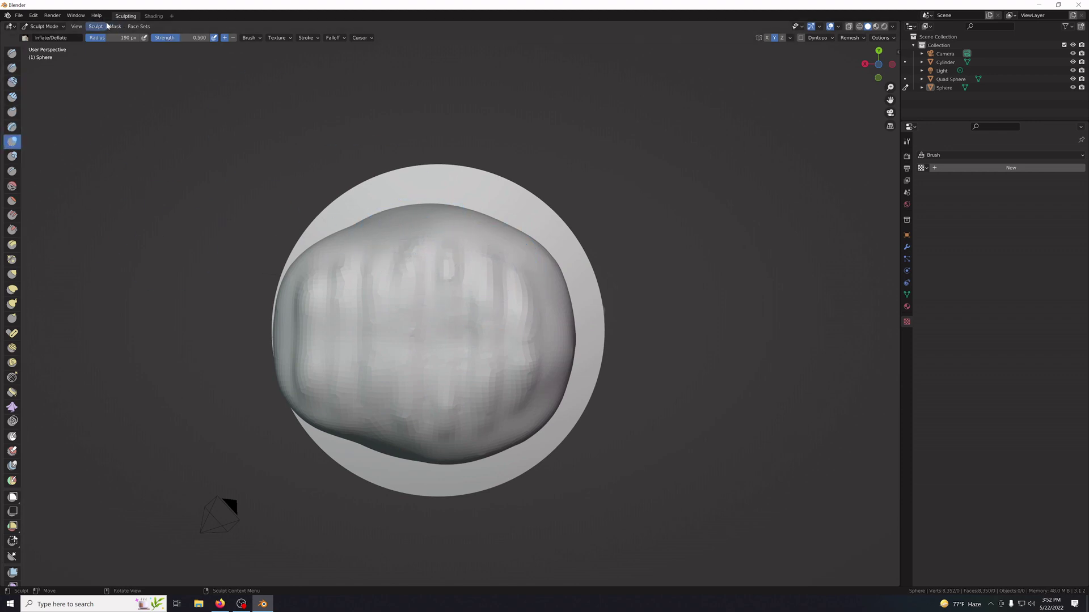
drag(113, 38, 91, 38)
click(91, 38)
text(25)
key(Return)
drag(516, 277, 522, 326)
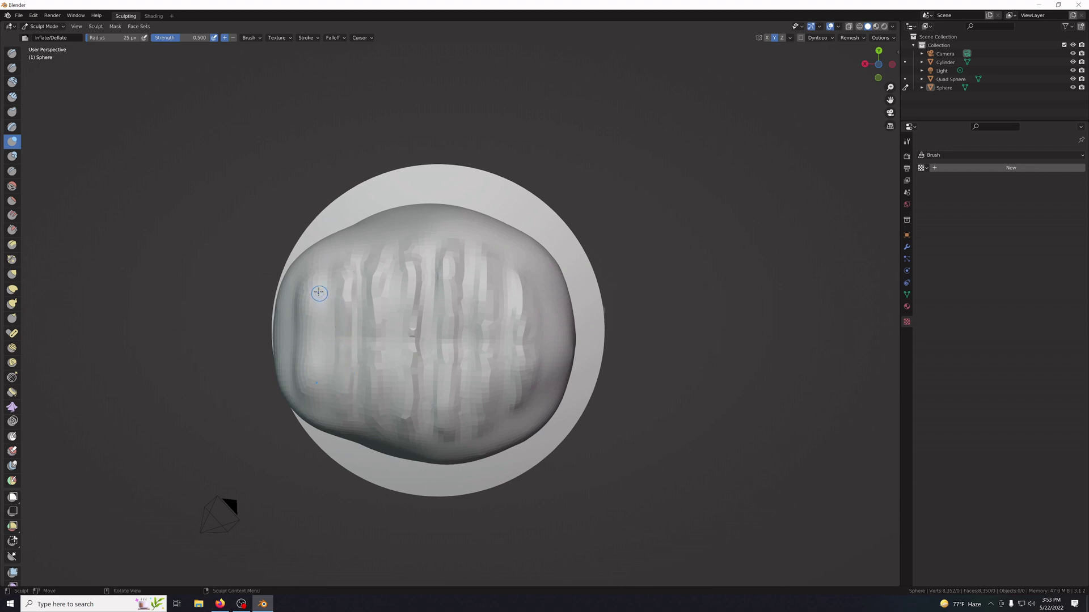
drag(304, 371, 306, 338)
Remesh the sphere and inflate the central ridges along their length with the 25 px Inflate/Deflate brush.
click(851, 38)
click(838, 111)
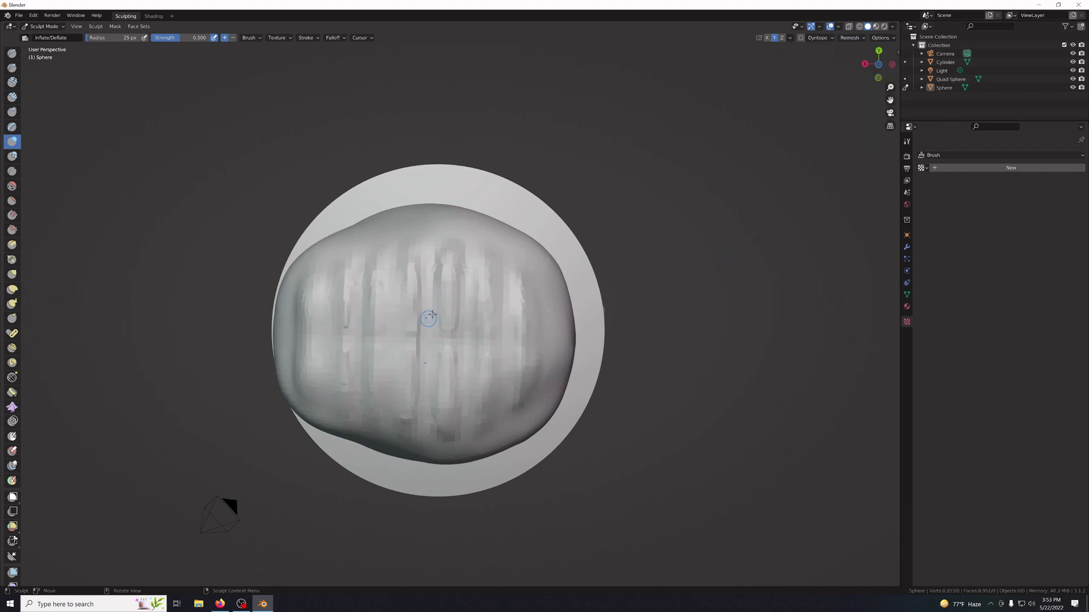
drag(446, 338, 446, 339)
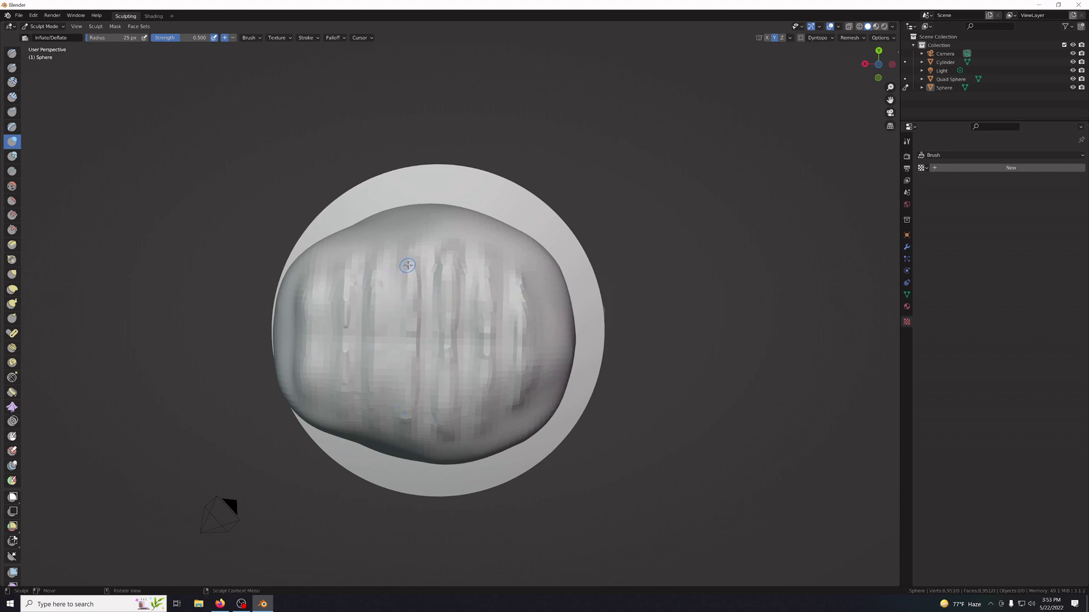
drag(408, 265, 408, 361)
key(shift+r)
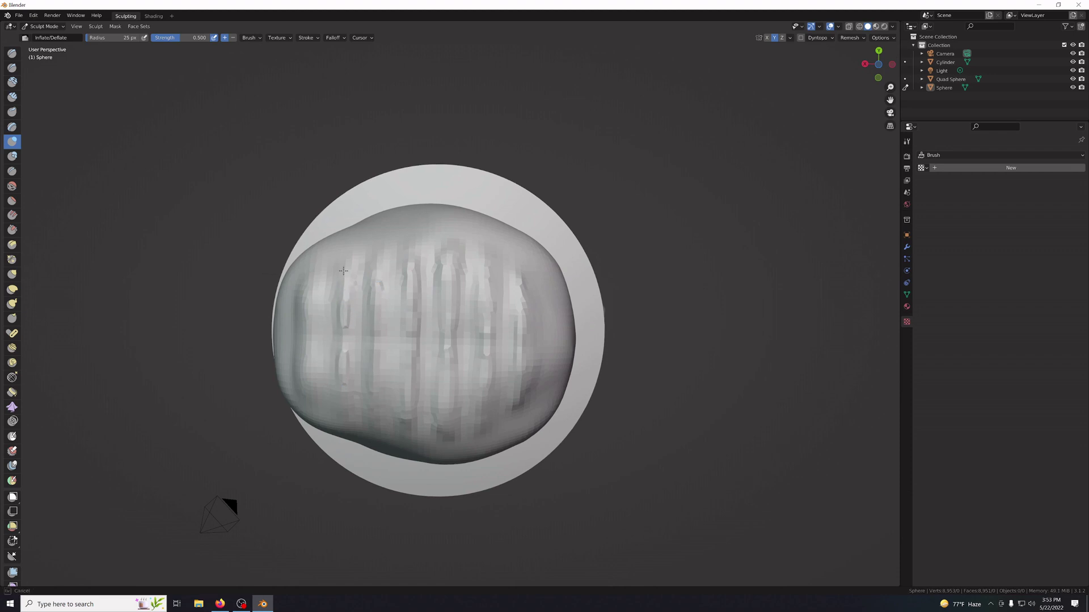
Inflate each ridge along its length from a tilted view of the underside with the 25 px Inflate/Deflate brush.
mouse_move(343, 271)
middle_down()
mouse_move(673, 288)
mouse_move(596, 315)
mouse_move(648, 309)
mouse_move(443, 161)
middle_up()
scroll(648, 309, down, 3)
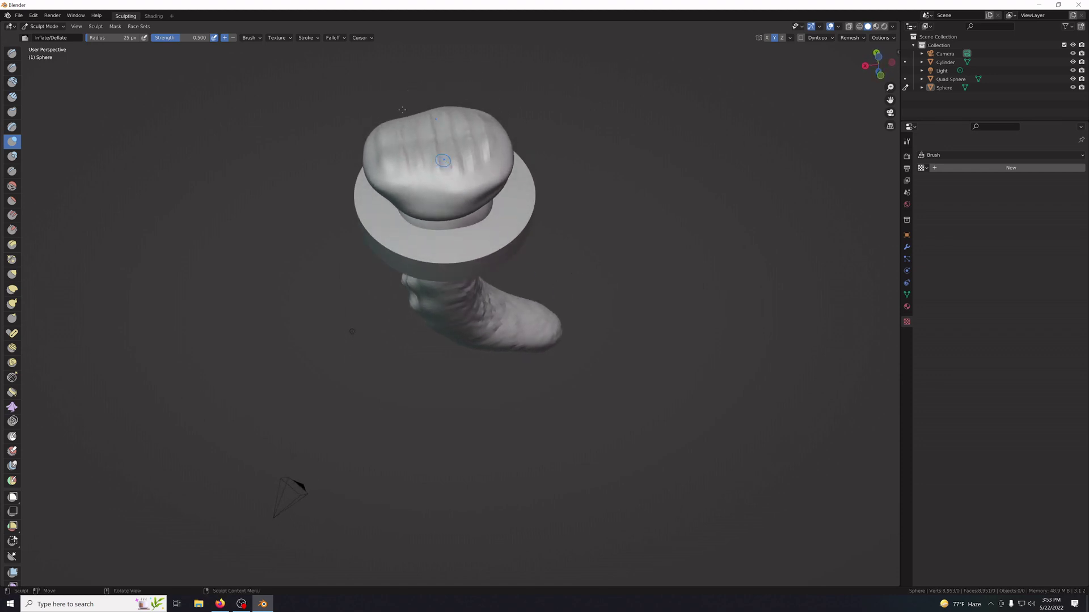
mouse_move(387, 134)
mouse_down()
mouse_move(395, 145)
mouse_move(398, 124)
mouse_up()
mouse_move(406, 165)
mouse_down()
mouse_move(400, 129)
mouse_move(406, 164)
mouse_up()
mouse_move(410, 120)
mouse_down()
mouse_move(415, 164)
mouse_move(426, 117)
mouse_move(440, 112)
mouse_up()
drag(452, 165, 452, 165)
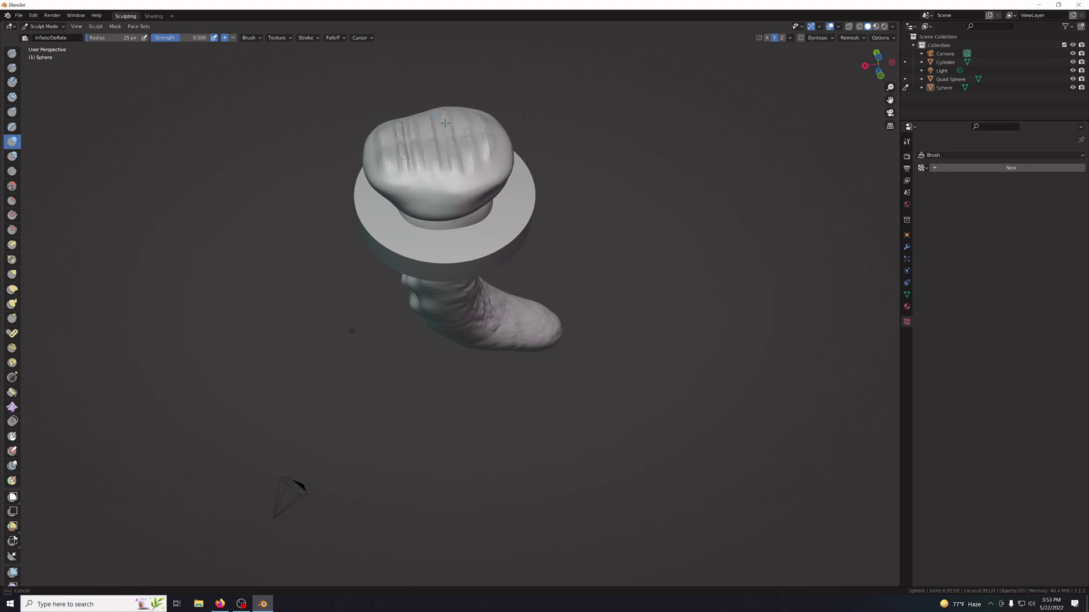
mouse_move(445, 123)
mouse_down()
mouse_move(493, 138)
mouse_move(497, 152)
mouse_move(485, 138)
mouse_up()
drag(386, 138, 391, 169)
drag(389, 126, 397, 158)
Remesh the sphere again and inflate the outermost ridges at the end of the ridge row.
click(848, 38)
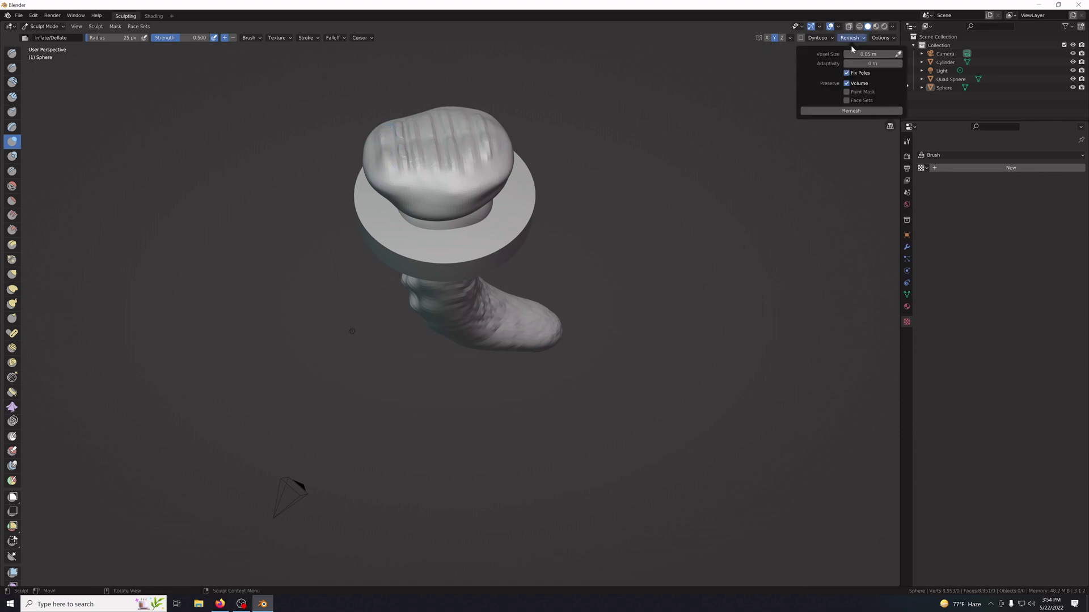
click(852, 113)
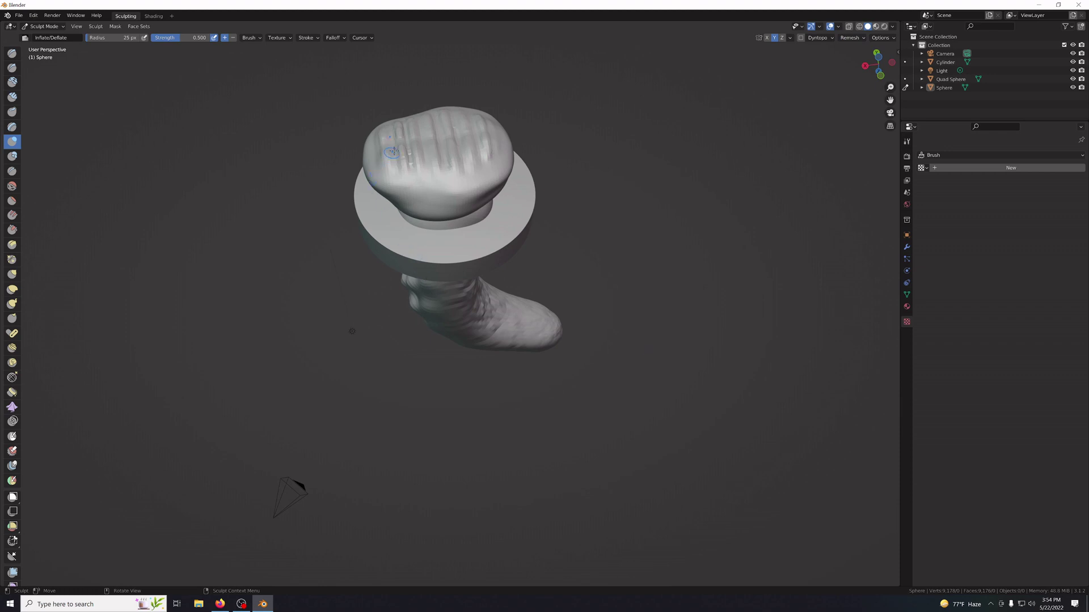
mouse_move(393, 152)
mouse_down()
mouse_move(401, 144)
mouse_move(386, 140)
mouse_move(384, 169)
mouse_up()
drag(377, 124, 379, 125)
Smooth the rebuilt ridges with the Smooth brush at 192 px radius and 0.150 strength.
middle_drag(472, 248, 601, 278)
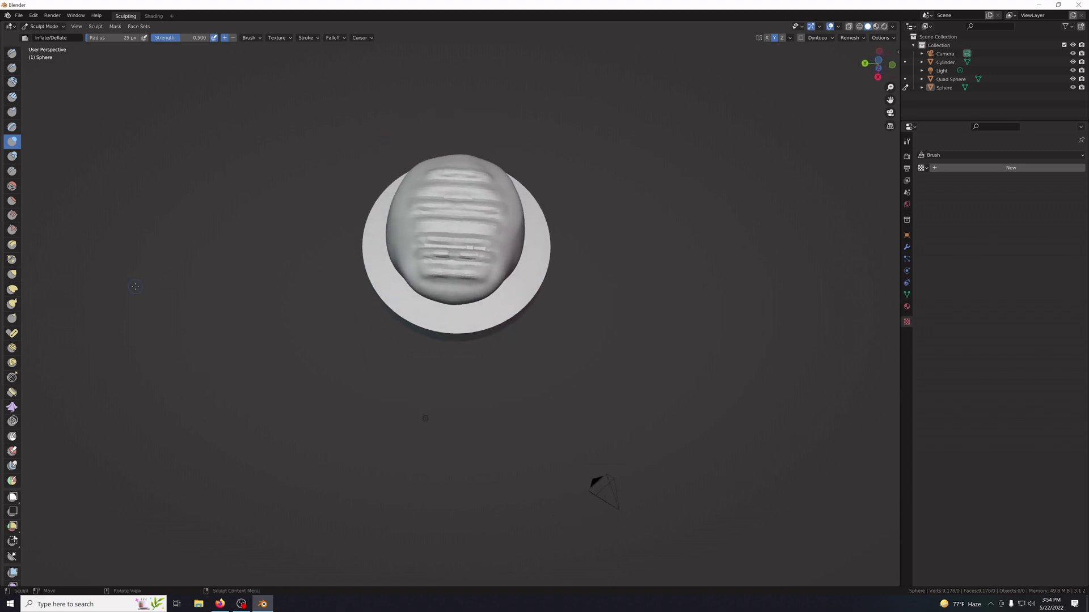
click(12, 186)
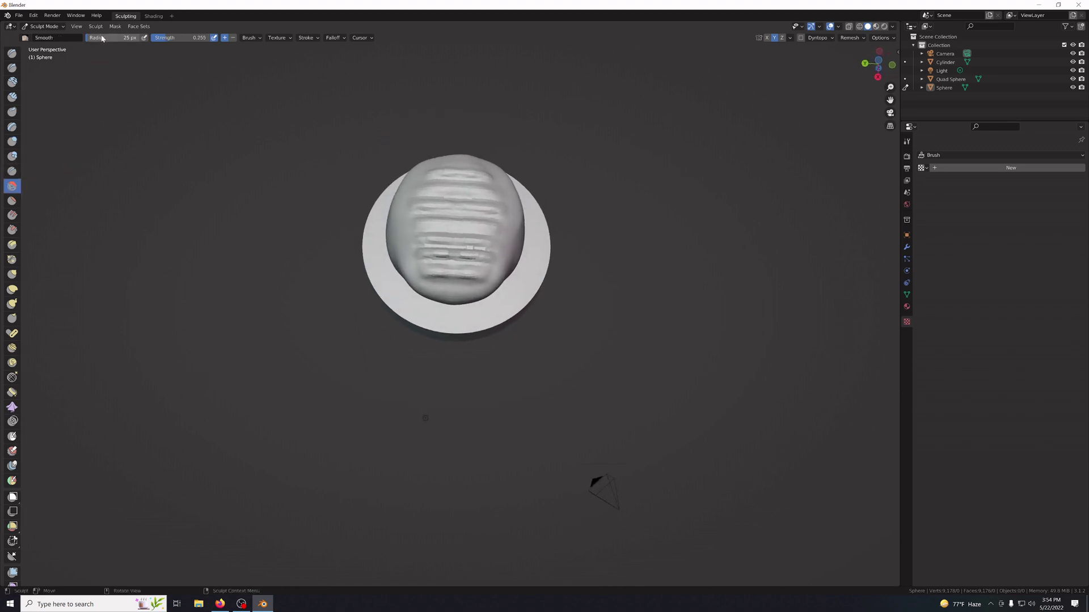
drag(99, 38, 160, 37)
mouse_move(460, 246)
mouse_down()
mouse_move(456, 263)
mouse_move(473, 258)
mouse_move(451, 170)
mouse_up()
drag(453, 171, 471, 216)
drag(456, 266, 473, 257)
Reduce the Smooth brush radius and smooth the rough outer ridges on the underside at 0.150 strength.
mouse_move(601, 284)
middle_down()
mouse_move(552, 259)
mouse_move(488, 256)
middle_up()
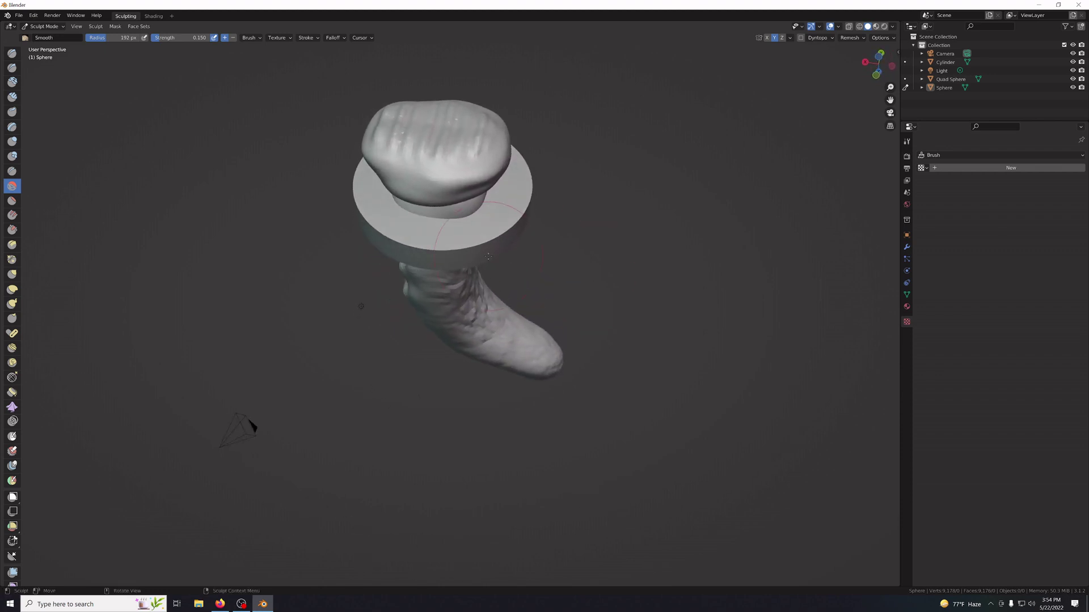
scroll(413, 225, down, 2)
scroll(413, 226, up, 3)
mouse_move(353, 235)
middle_down()
mouse_move(348, 261)
mouse_move(359, 267)
middle_up()
scroll(360, 267, down, 3)
scroll(351, 264, up, 6)
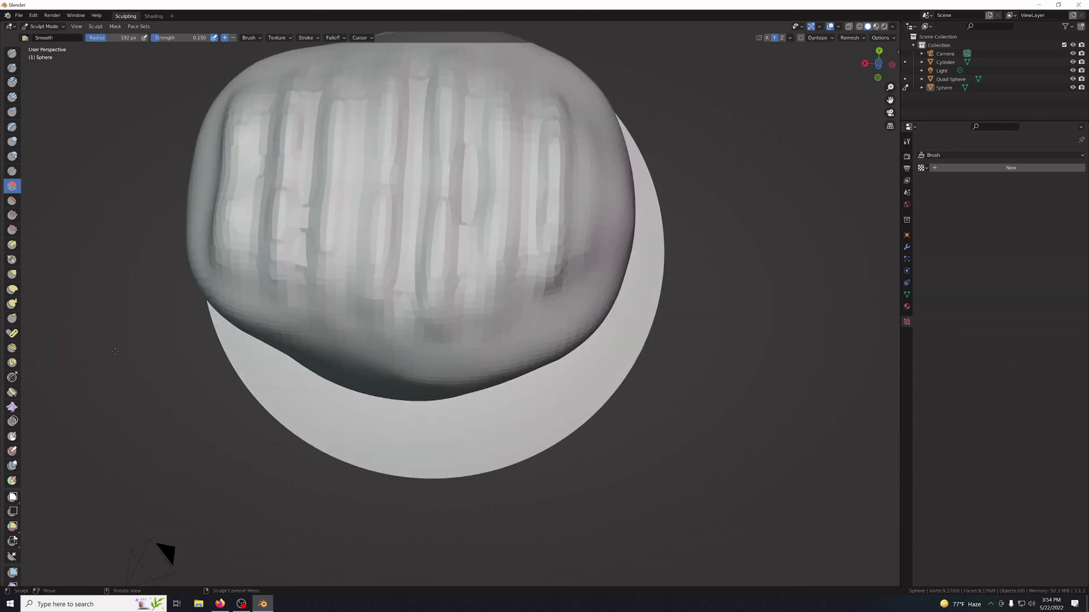
key(f)
drag(312, 108, 315, 156)
drag(292, 269, 291, 231)
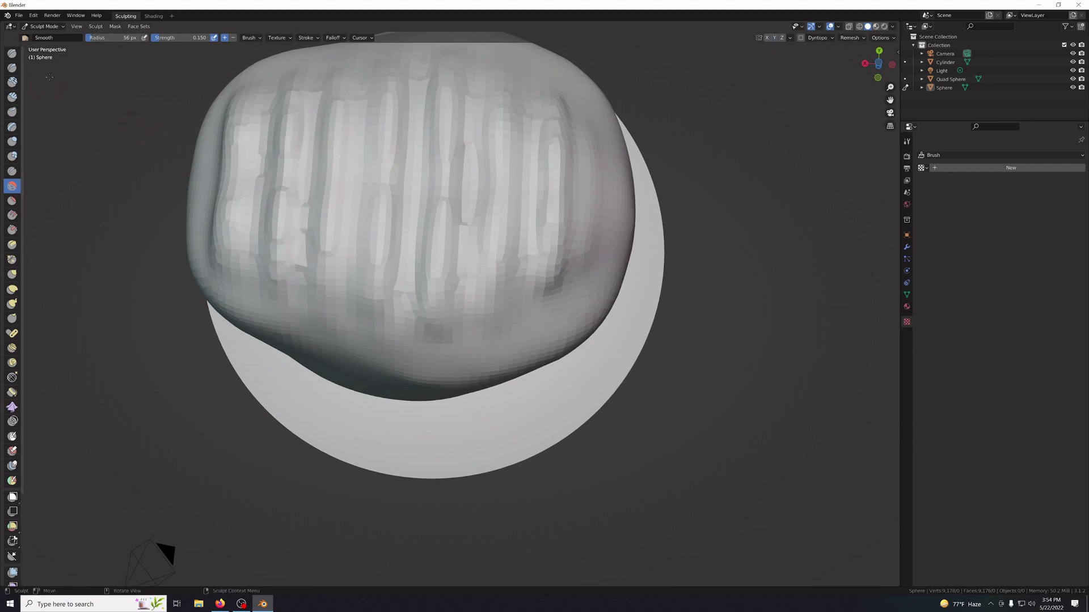
Set the Smooth brush radius to 360 px and smooth across the entire ridged face.
drag(113, 37, 287, 37)
drag(329, 165, 454, 171)
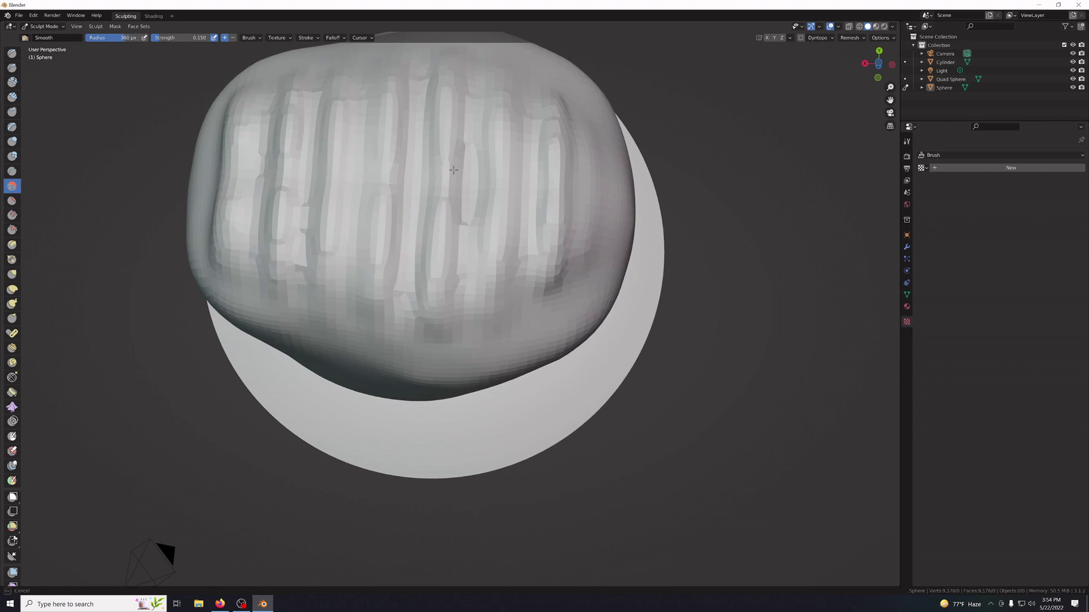
mouse_move(456, 263)
mouse_down()
mouse_move(335, 244)
mouse_move(331, 198)
mouse_up()
Examine the smoothed ridged face and the whole model from the side and from beneath, in perspective and orthographic projection.
middle_drag(761, 493, 762, 387)
scroll(690, 386, down, 3)
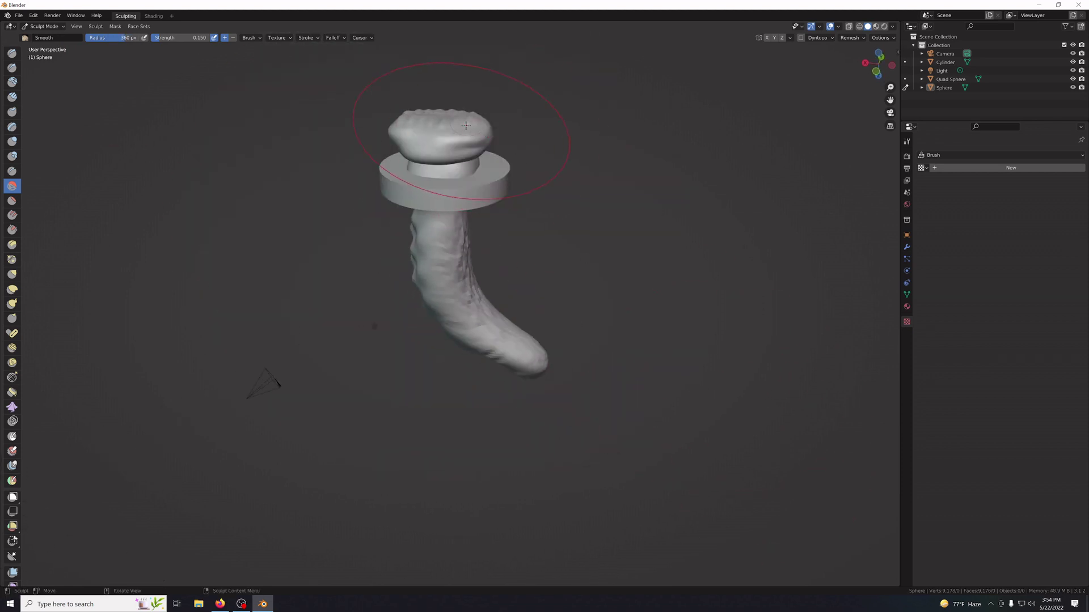
mouse_move(532, 169)
middle_down()
mouse_move(648, 295)
mouse_move(407, 155)
middle_up()
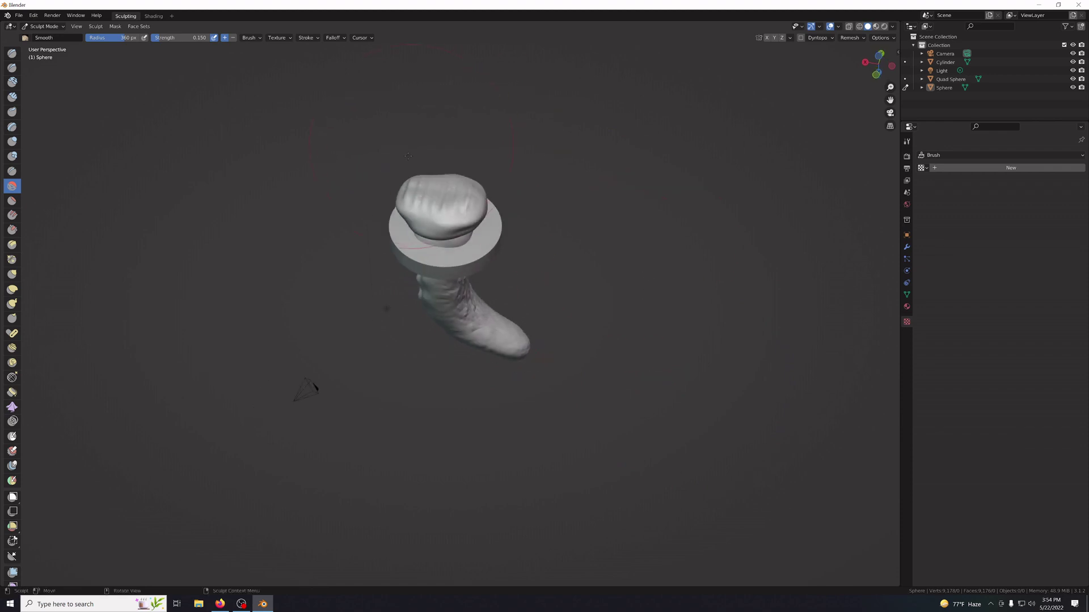
mouse_move(448, 227)
middle_down()
mouse_move(644, 306)
mouse_move(595, 312)
middle_up()
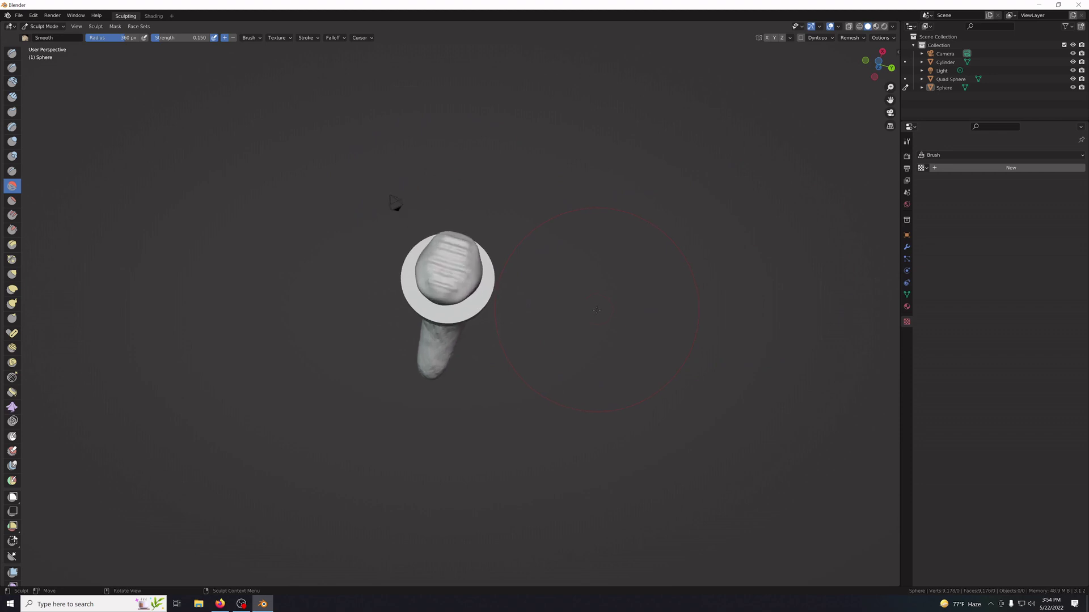
scroll(595, 311, up, 3)
scroll(595, 311, up, 2)
middle_drag(665, 356, 587, 362)
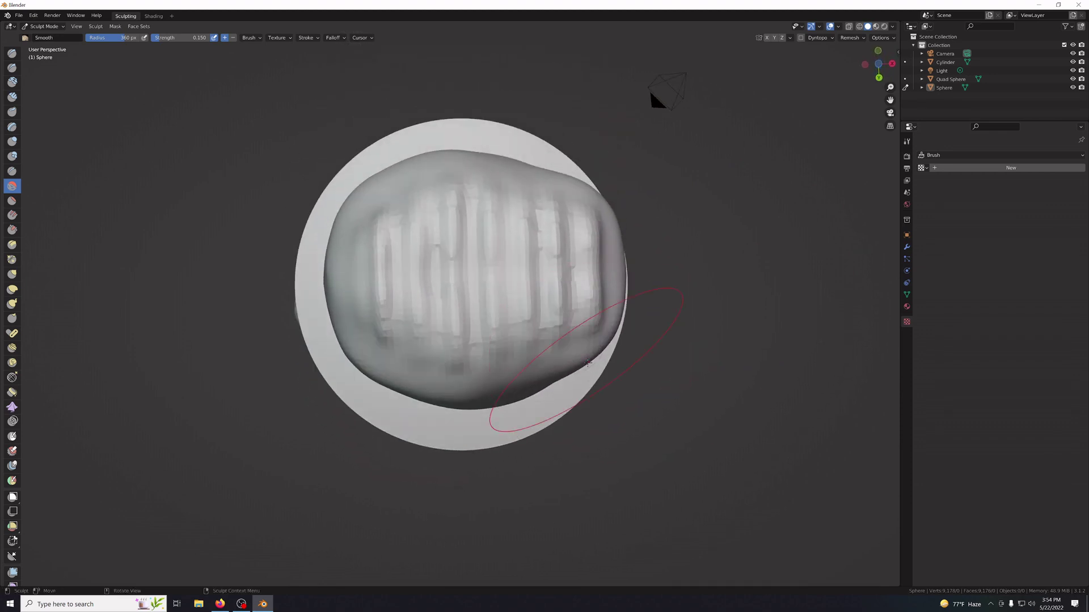
key(KP_5)
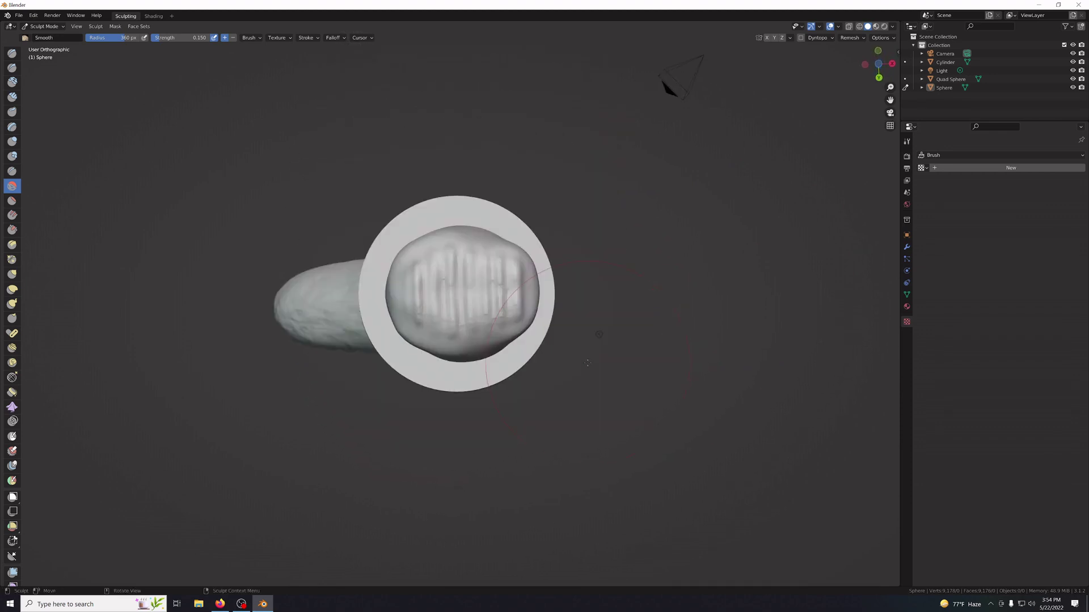
Flatten the ridged underside of the sphere with the Flatten/Contrast brush at 360 px radius and 0.500 strength.
click(12, 201)
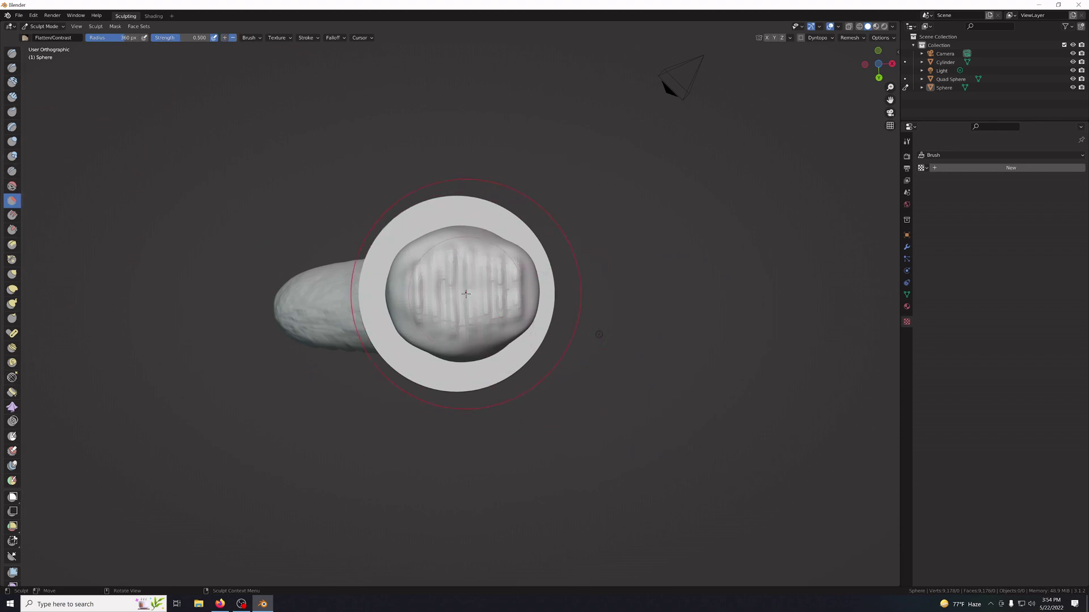
mouse_move(466, 294)
mouse_down()
mouse_move(443, 291)
mouse_move(505, 289)
mouse_move(447, 298)
mouse_up()
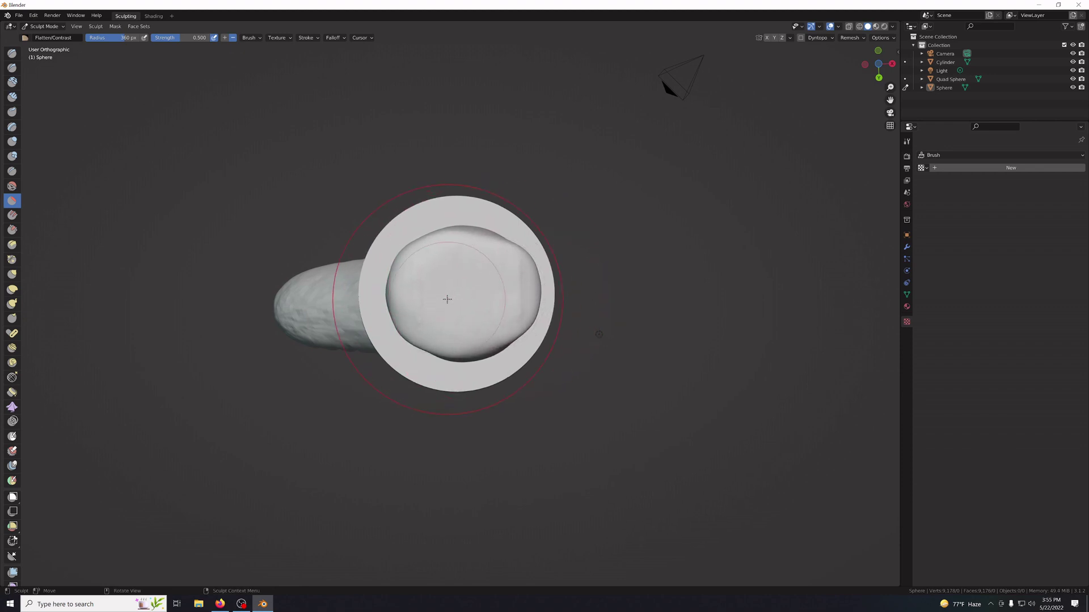
mouse_move(492, 338)
middle_down()
mouse_move(537, 330)
mouse_move(432, 289)
mouse_move(466, 322)
middle_up()
drag(464, 157, 454, 194)
middle_drag(489, 169, 324, 139)
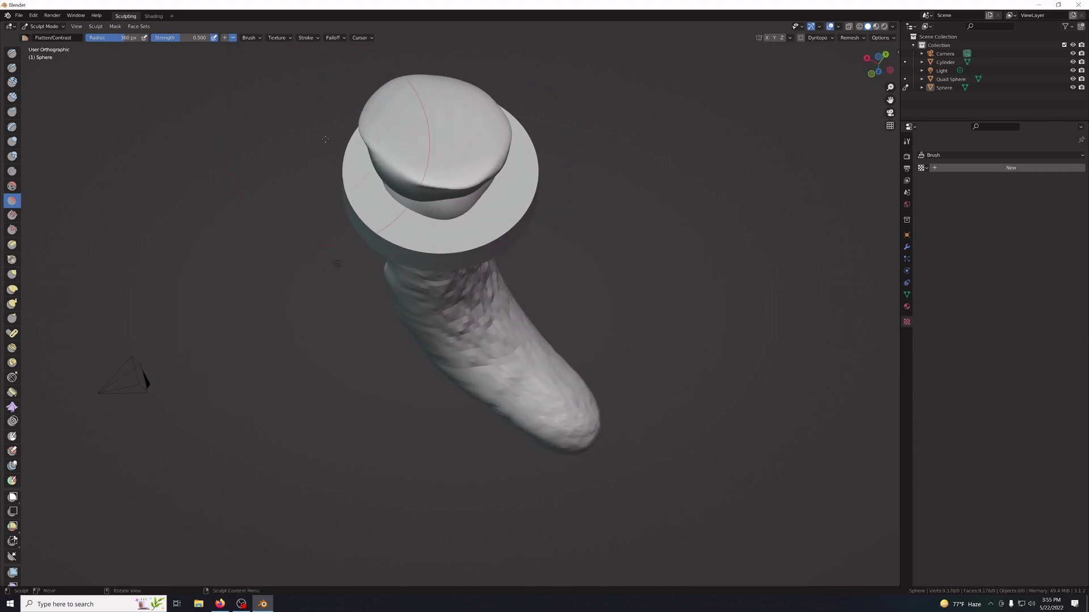
Inflate the flattened face with the Inflate/Deflate brush at 360 px radius and 0.500 strength, and remesh the sphere at 0.05 m voxel size.
click(11, 141)
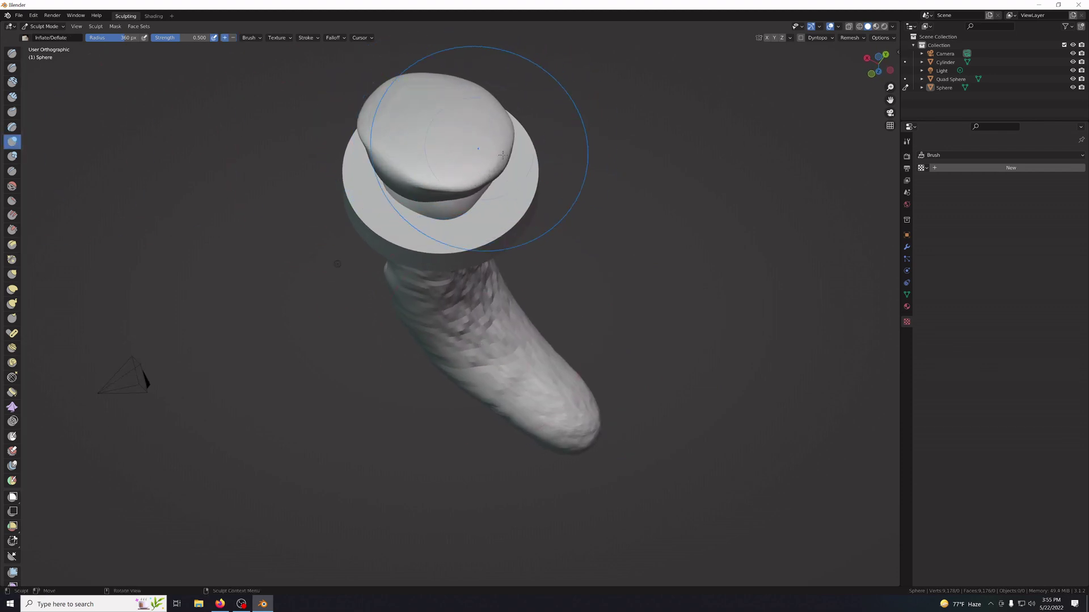
mouse_move(709, 262)
middle_down()
mouse_move(582, 240)
mouse_move(486, 267)
middle_up()
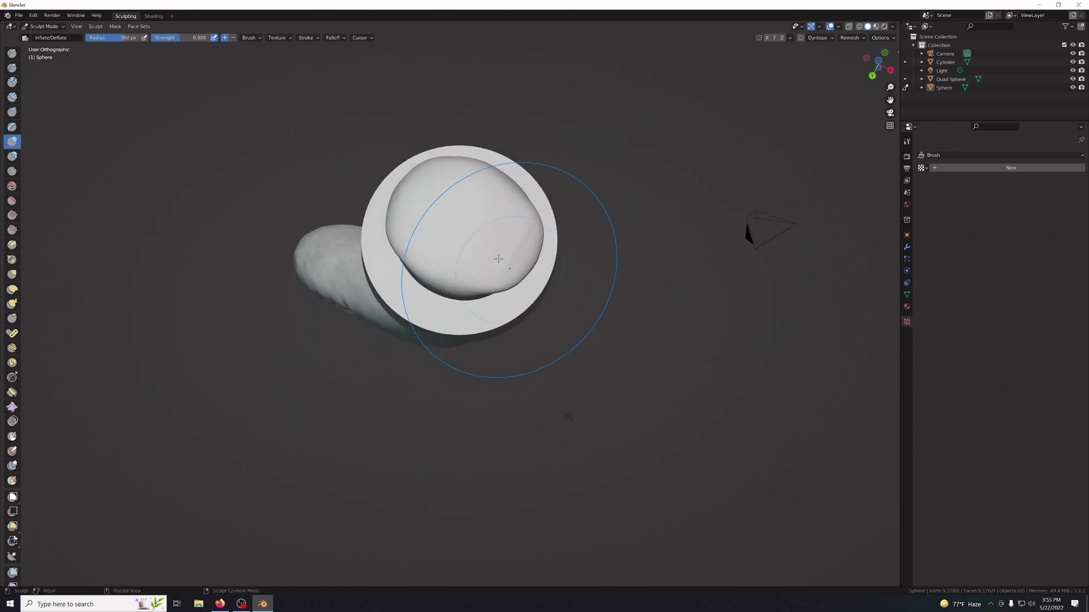
click(850, 37)
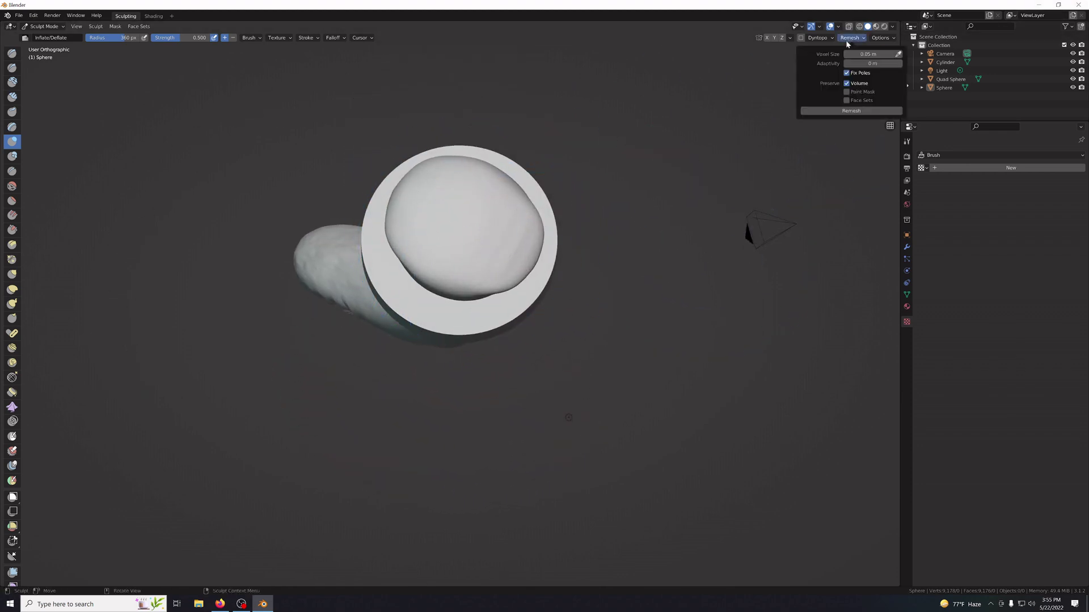
click(841, 111)
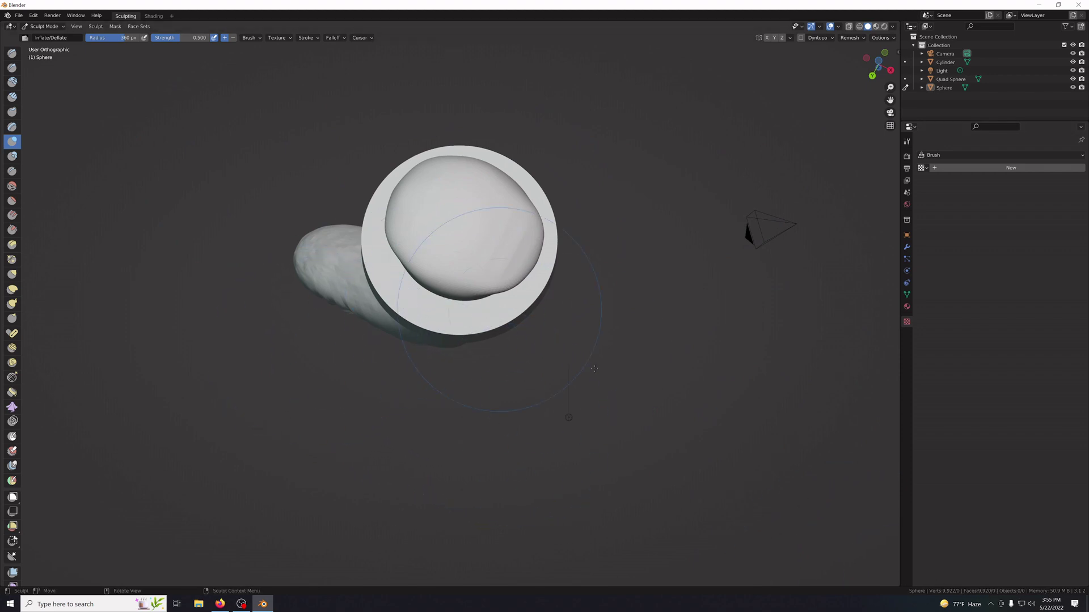
Set the Inflate/Deflate brush radius to 25 px and raise a straight ridge near one end of the smooth underside at 0.500 strength.
middle_drag(593, 368, 513, 363)
key(KP_8)
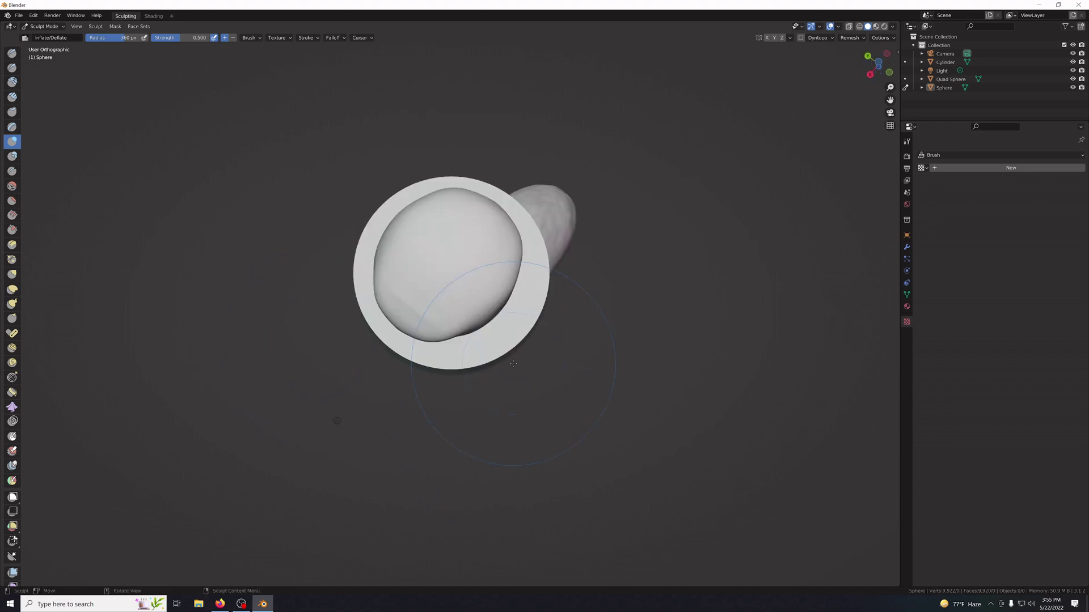
key(KP_7)
middle_drag(513, 363, 514, 364)
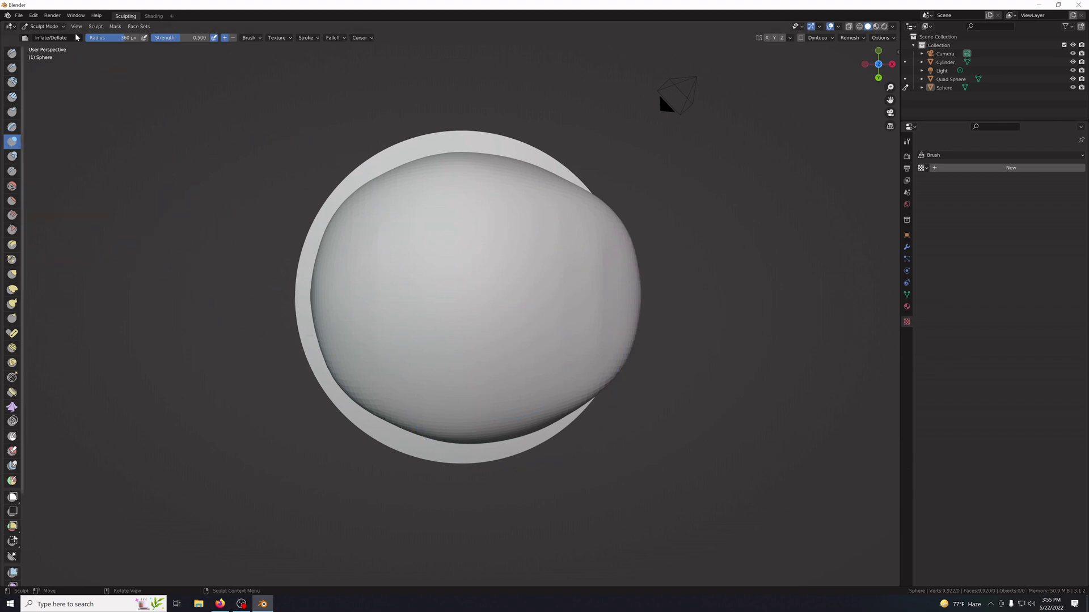
click(94, 40)
text(285)
key(Return)
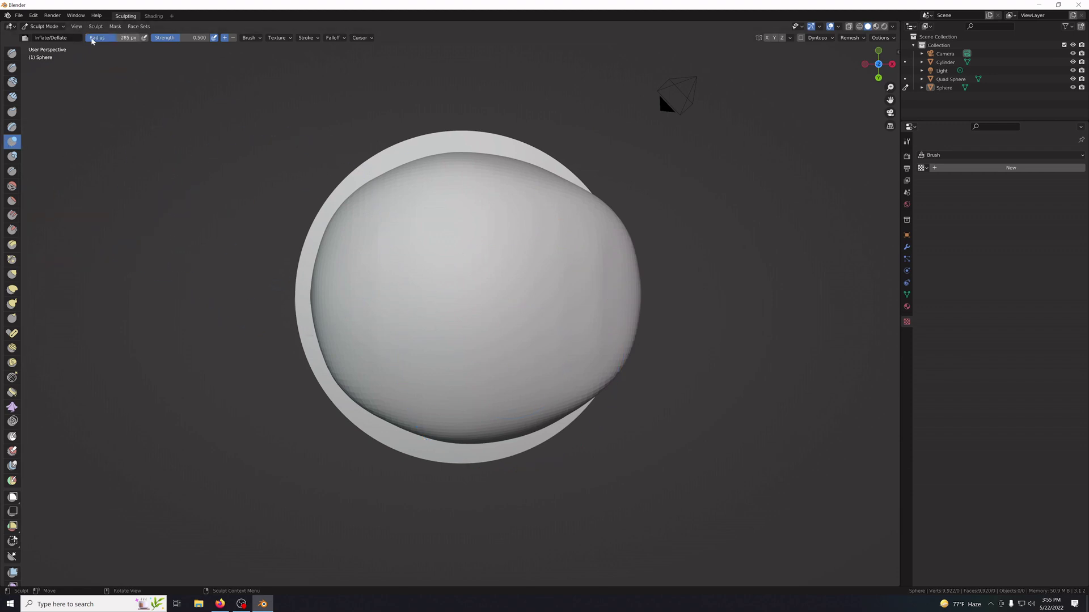
click(92, 41)
key(Return)
drag(346, 242, 348, 254)
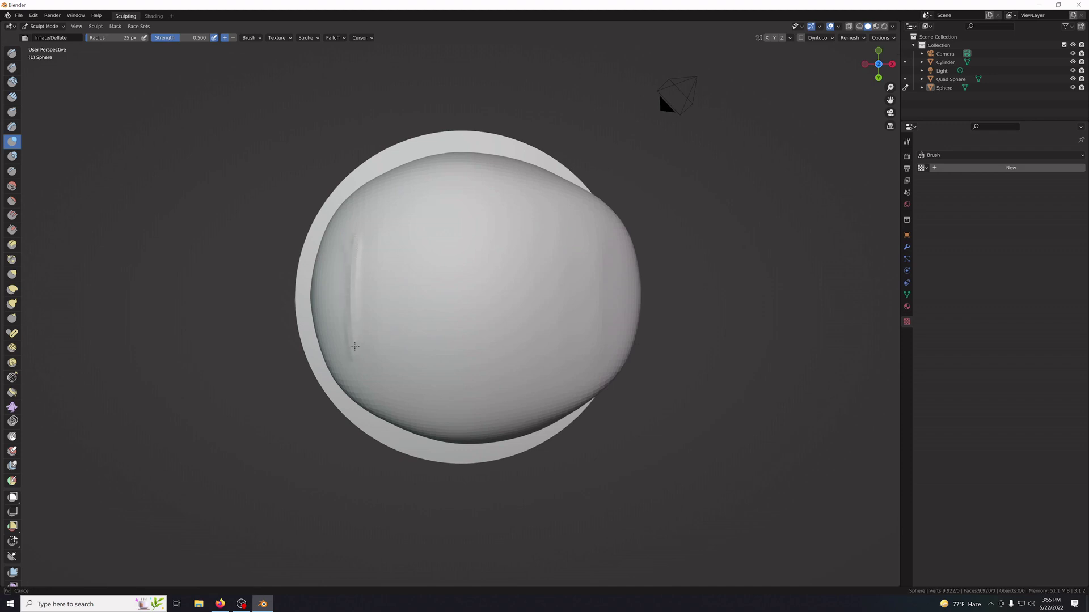
drag(356, 347, 356, 349)
Raise the Inflate/Deflate strength to 0.653, build up the first ridge and add a parallel second ridge beside it.
drag(183, 40, 191, 40)
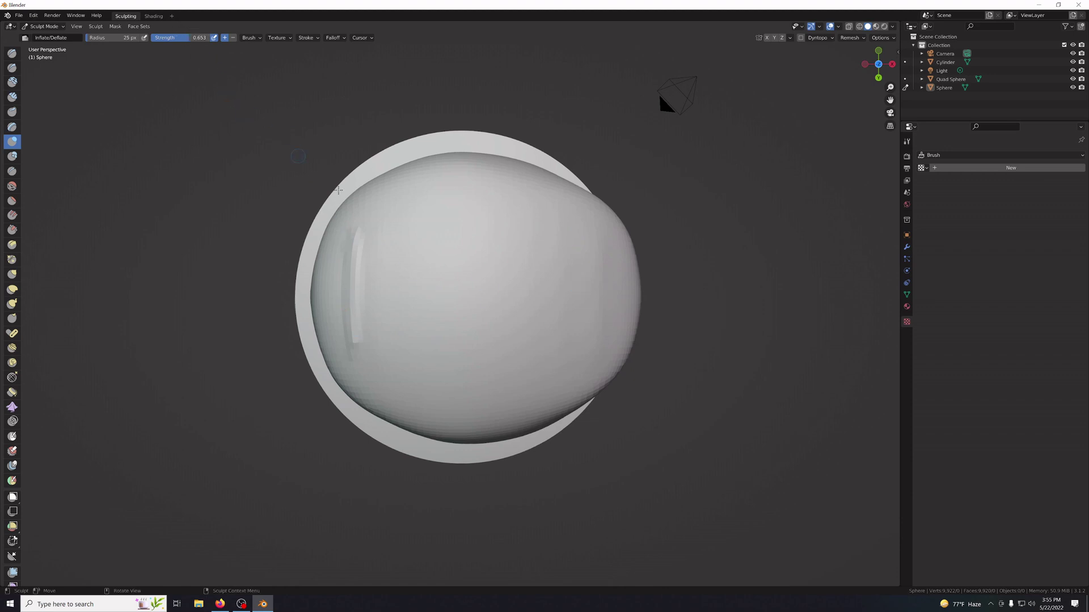
drag(357, 235, 357, 335)
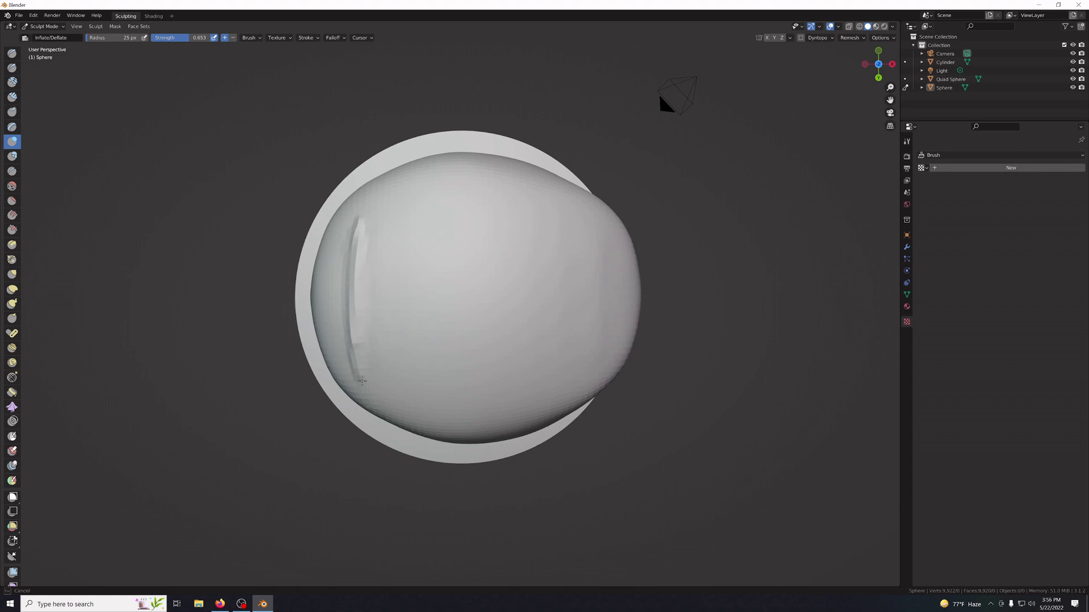
drag(362, 380, 363, 378)
drag(389, 196, 389, 335)
drag(392, 217, 395, 247)
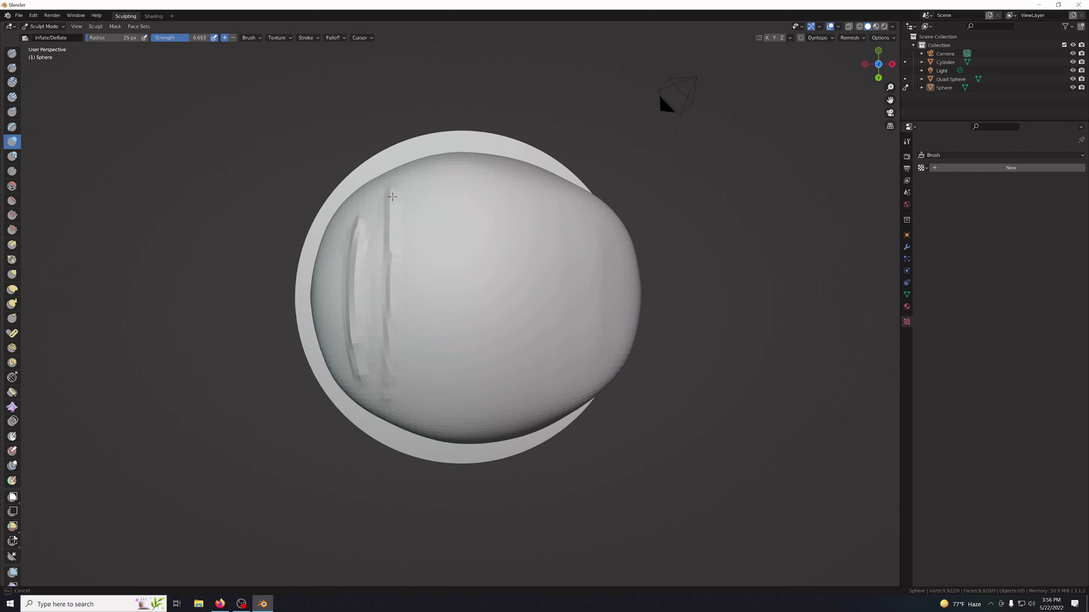
Set the Inflate/Deflate brush radius to 30 px and thicken both ridges on the underside.
middle_drag(389, 244, 750, 364)
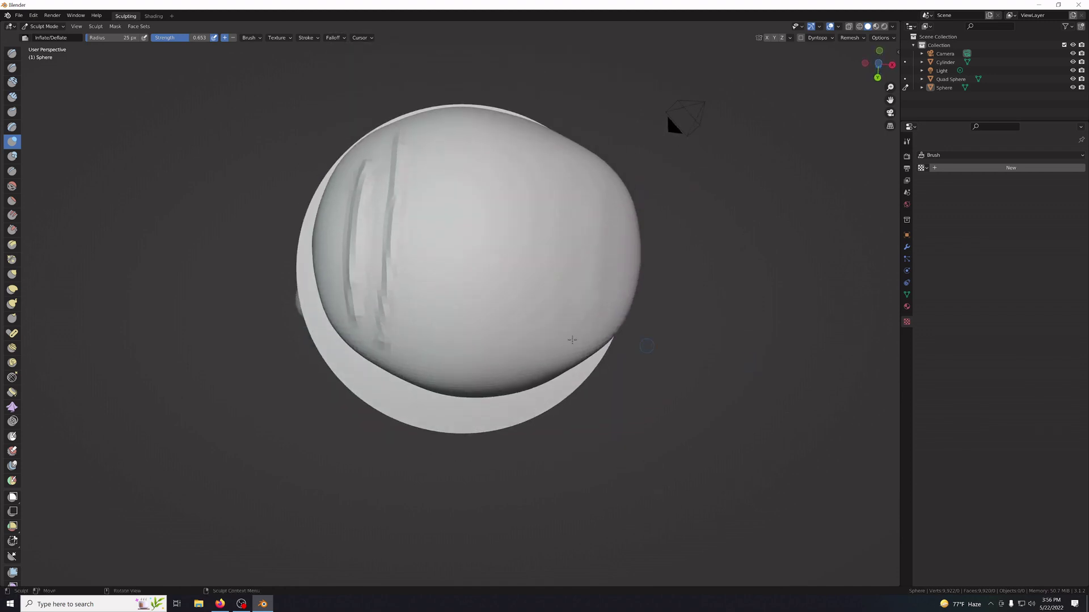
click(110, 37)
text(30)
key(Return)
drag(366, 172, 367, 233)
drag(366, 302, 327, 299)
drag(360, 164, 356, 247)
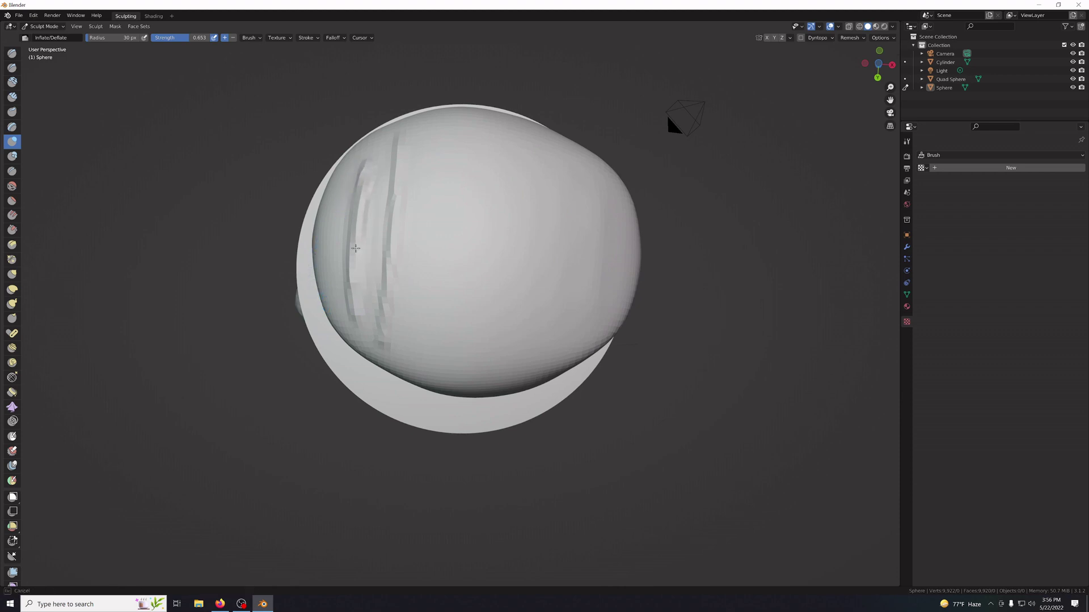
mouse_move(355, 307)
mouse_down()
mouse_move(349, 211)
mouse_move(352, 312)
mouse_up()
drag(401, 138, 377, 326)
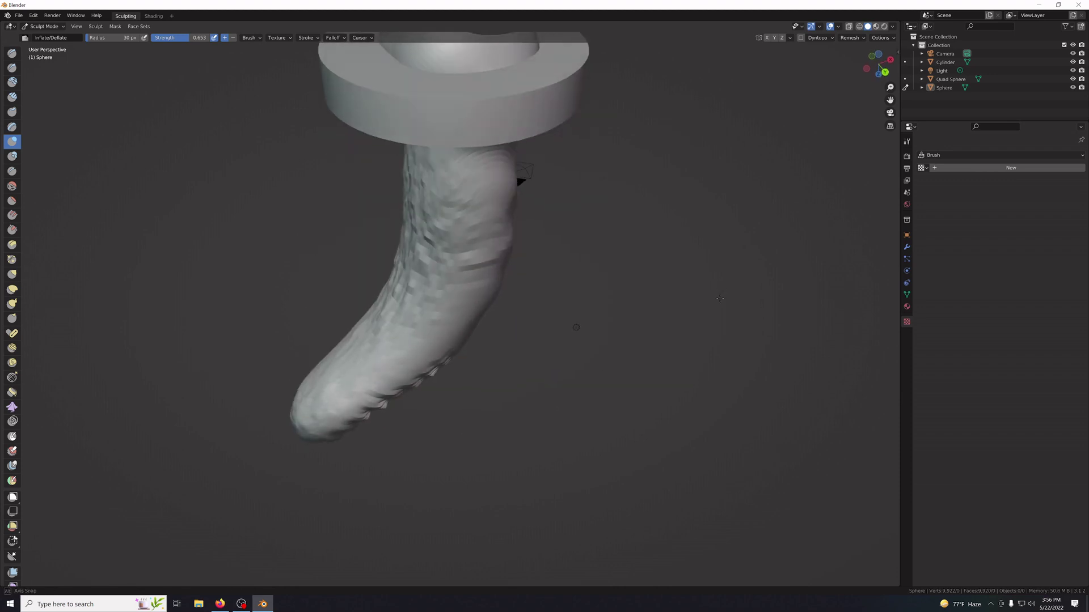
Try to raise the two ridges and add a third beside them with the Layer brush at 30 px radius and 0.483 strength.
middle_drag(719, 298, 683, 363)
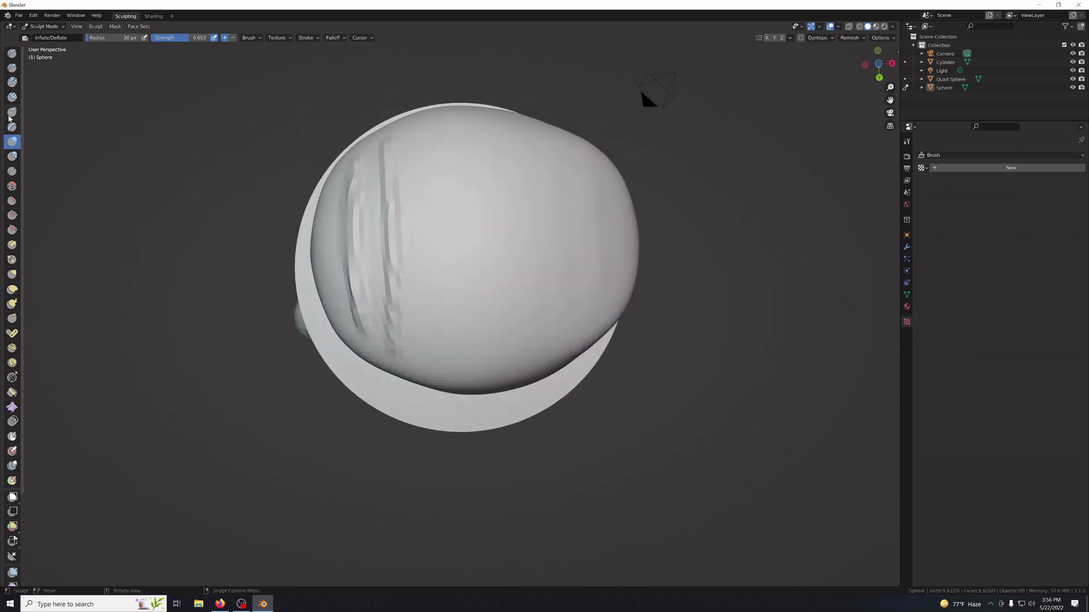
click(12, 126)
mouse_move(358, 173)
mouse_down()
mouse_move(361, 314)
mouse_move(352, 222)
mouse_up()
mouse_move(357, 161)
mouse_down()
mouse_move(379, 148)
mouse_move(391, 187)
mouse_move(391, 344)
mouse_move(388, 144)
mouse_move(417, 144)
mouse_move(418, 354)
mouse_up()
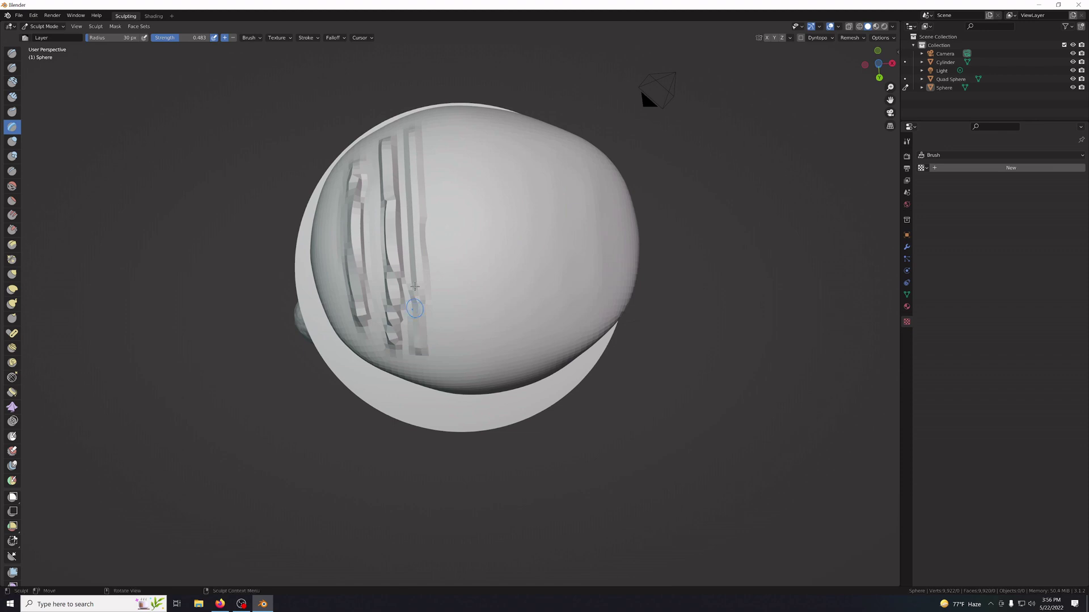
drag(412, 132, 419, 354)
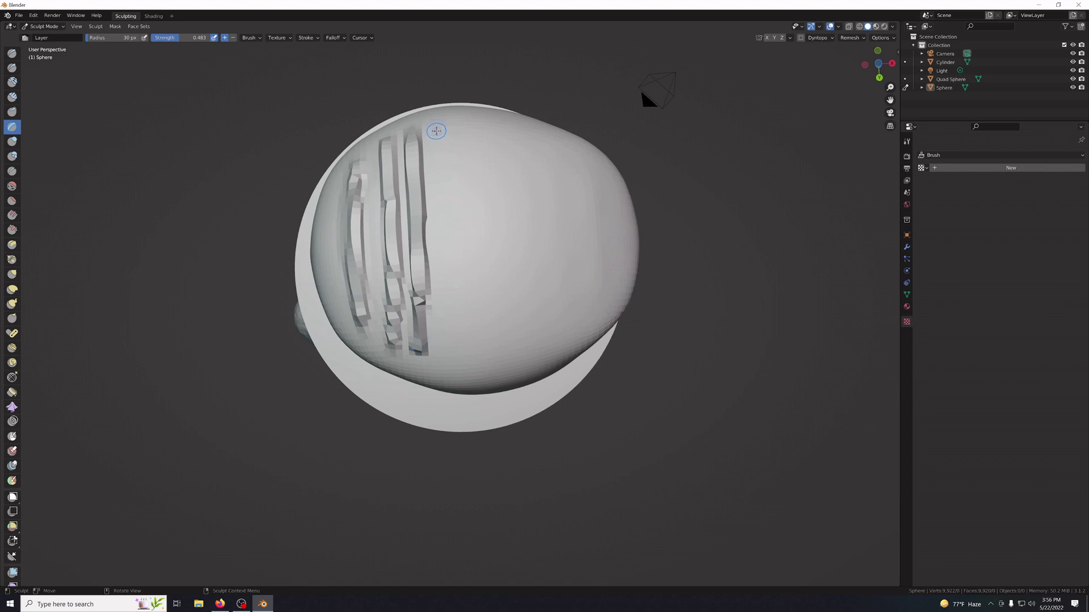
Try to draw a straight fourth ridge with the Layer brush beside the third one, and undo the stroke.
mouse_move(435, 123)
mouse_down()
mouse_move(451, 261)
mouse_move(446, 329)
mouse_up()
key(ctrl+z)
key(KP_7)
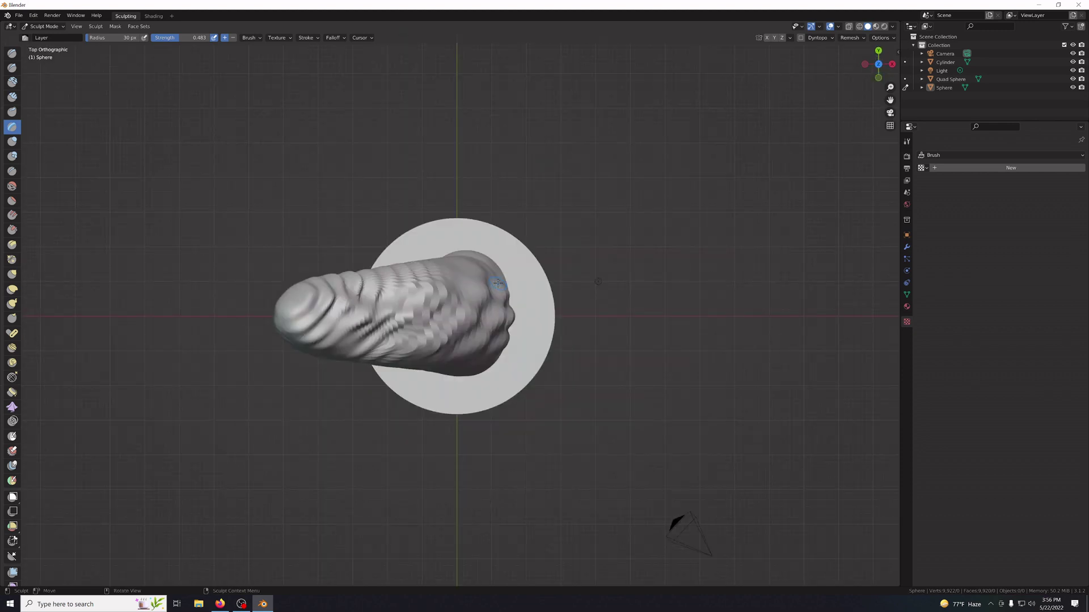
key(KP_8)
key(KP_8)
key(KP_8)
key(KP_8)
key(KP_8)
mouse_move(497, 283)
middle_down()
mouse_move(502, 238)
mouse_move(498, 284)
middle_up()
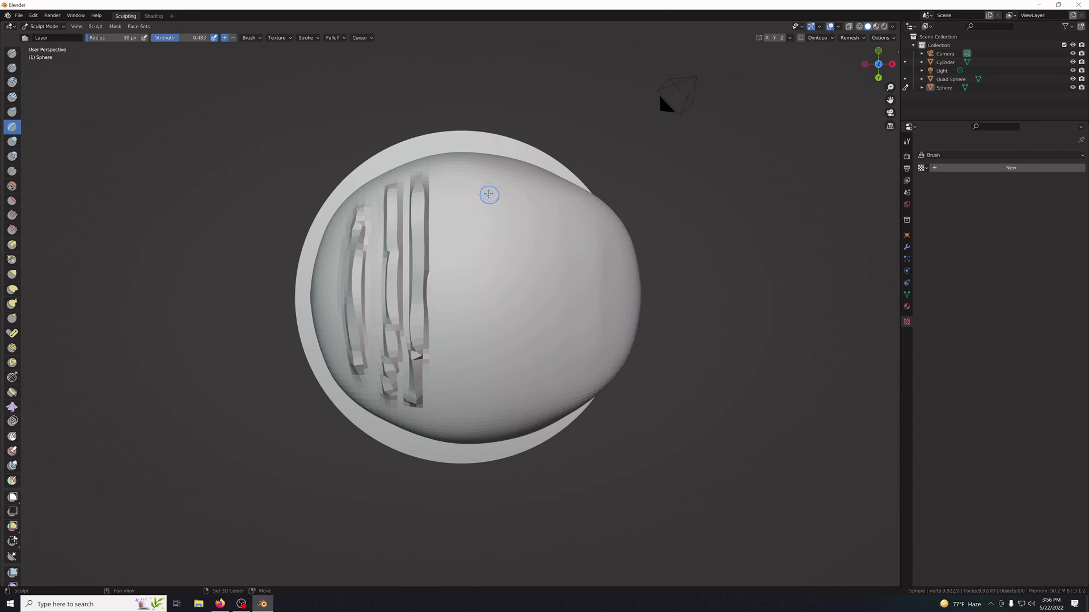
key(z)
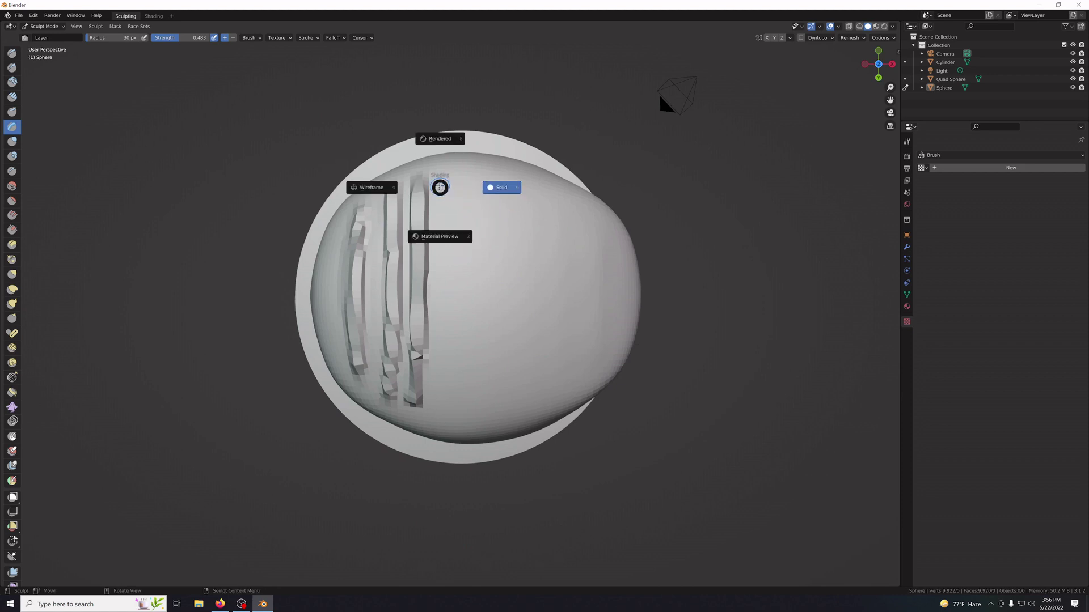
key(z)
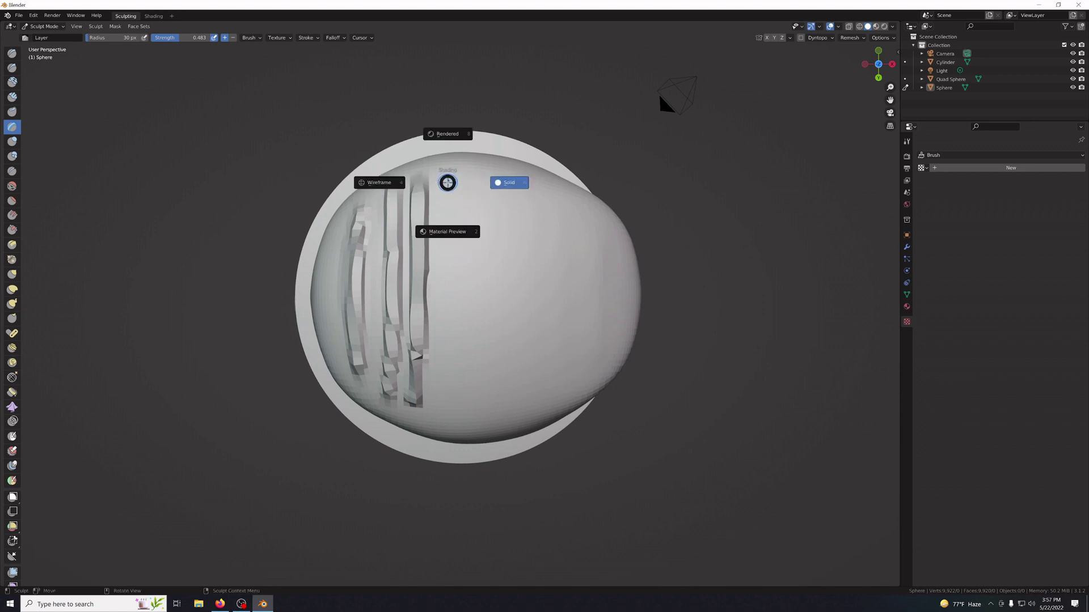
key(Escape)
drag(447, 182, 448, 391)
key(ctrl+z)
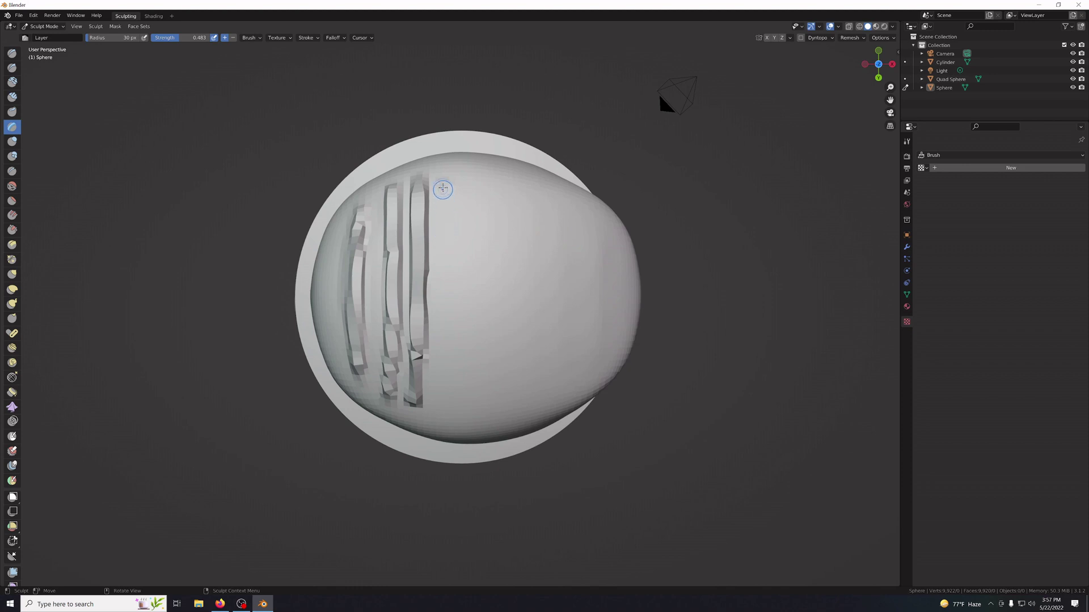
Draw a fourth and a fifth parallel ridge across the middle of the underside with the Layer brush at 0.483 strength.
drag(442, 181, 443, 385)
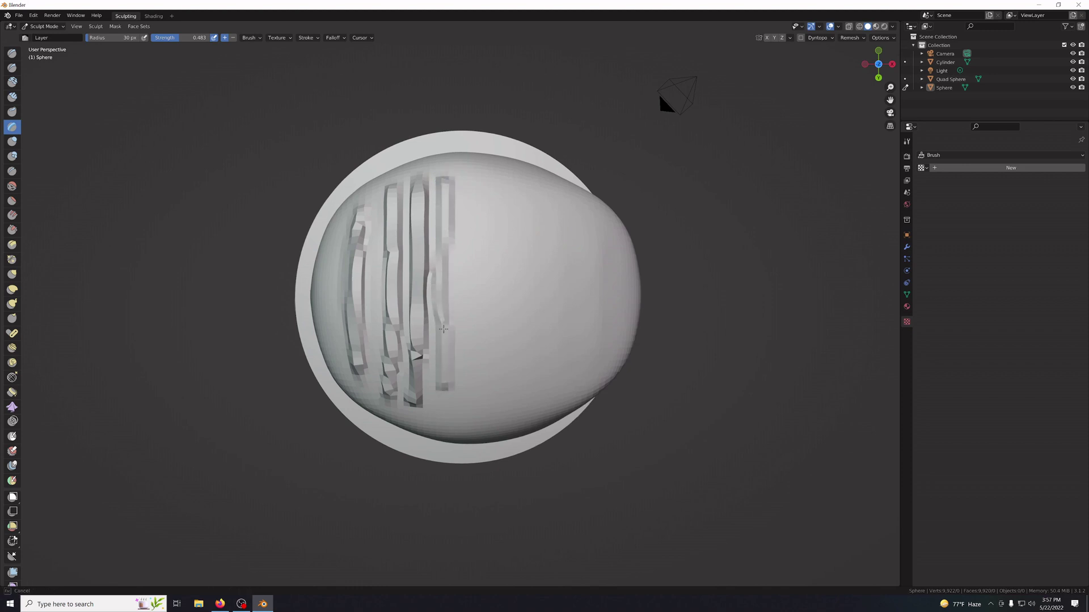
mouse_move(443, 329)
mouse_down()
mouse_move(452, 173)
mouse_move(452, 416)
mouse_move(443, 377)
mouse_up()
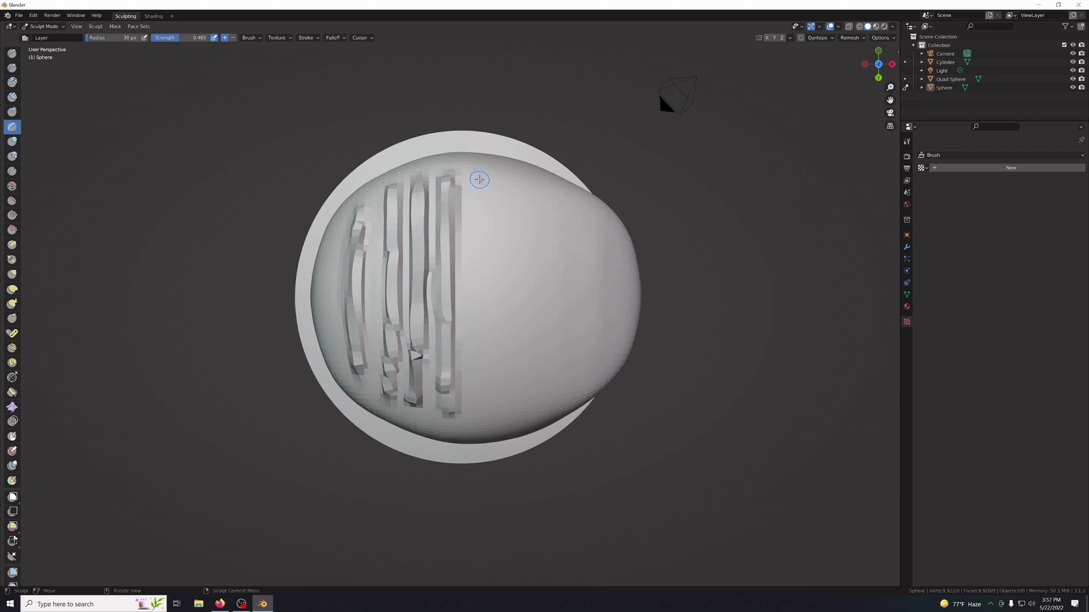
drag(479, 180, 486, 383)
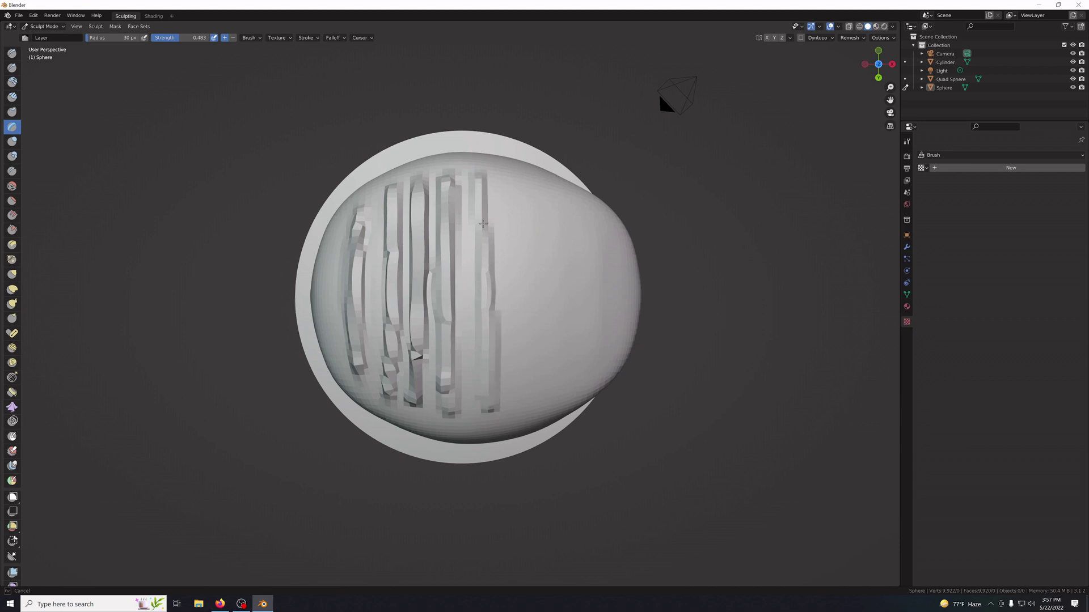
drag(481, 178, 481, 176)
Undo all the Layer brush strokes on the underside, back to the two inflated ridges.
mouse_move(507, 184)
middle_down()
mouse_move(576, 333)
mouse_move(767, 349)
mouse_move(680, 362)
middle_up()
key(ctrl+z)
key(ctrl+z)
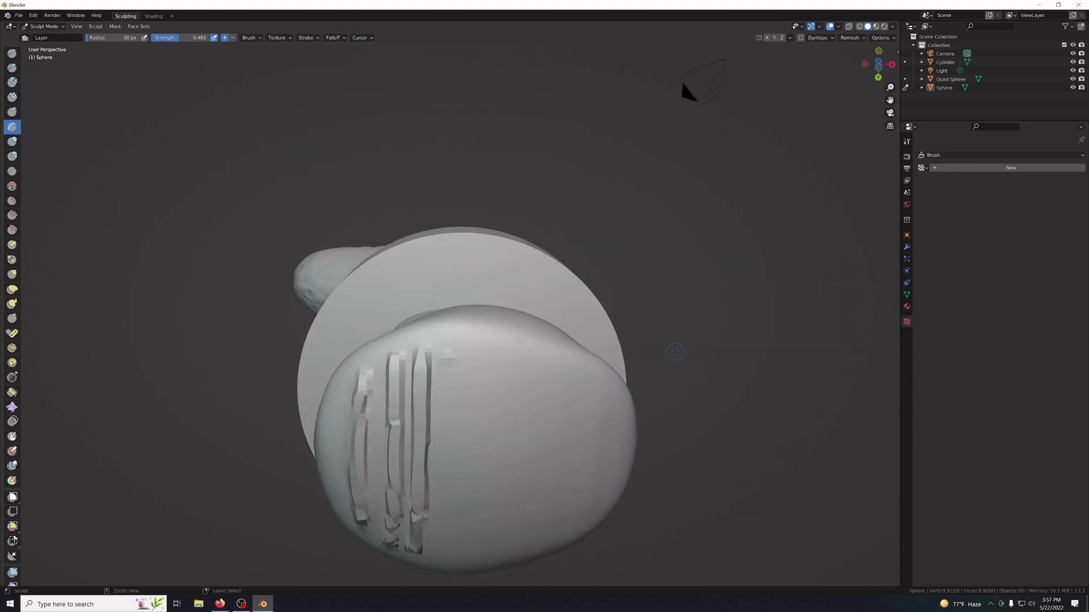
key(ctrl+z)
key(ctrl+z)
key(ctrl+z)
key(ctrl+z)
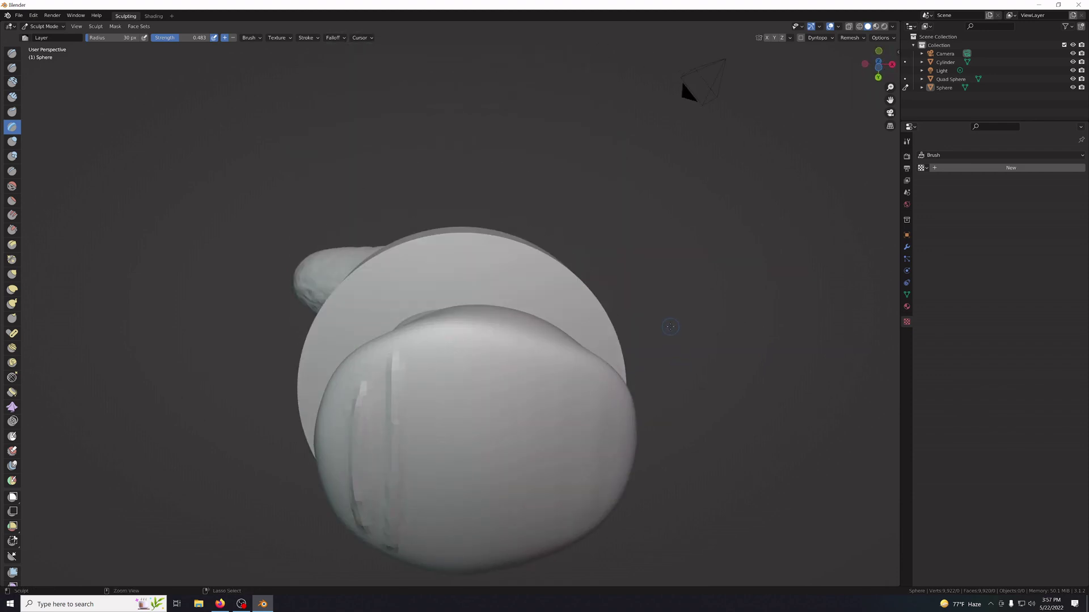
Raise the outermost ridge on the sphere's underside with the Inflate/Deflate brush at 30 px radius and 0.653 strength.
mouse_move(667, 315)
middle_down()
mouse_move(668, 306)
mouse_move(635, 317)
mouse_move(612, 295)
mouse_move(640, 284)
mouse_move(668, 306)
mouse_move(668, 340)
mouse_move(668, 306)
middle_up()
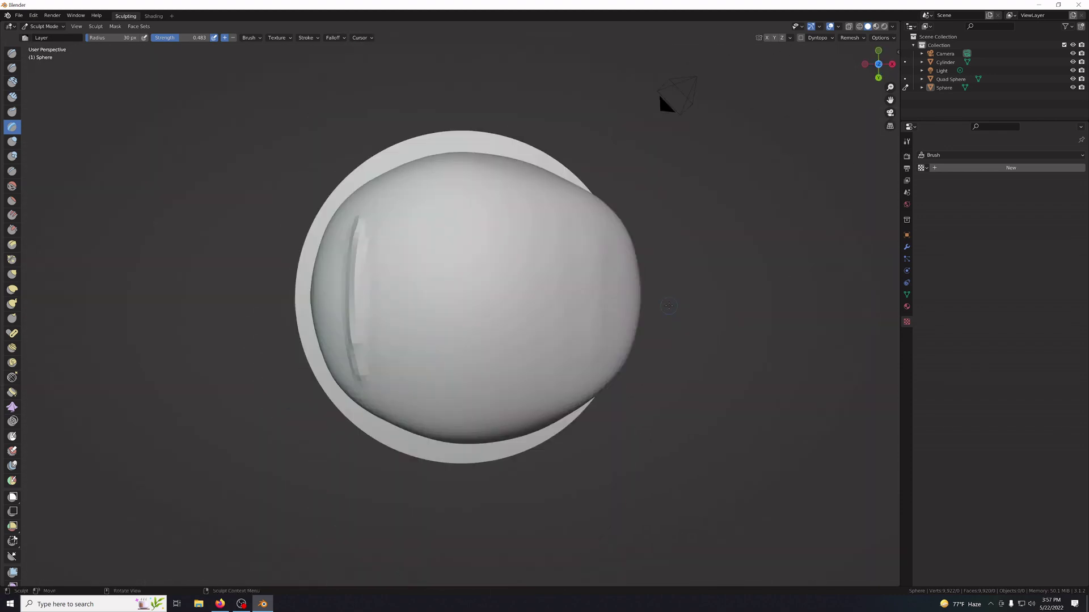
click(12, 142)
drag(365, 218, 365, 369)
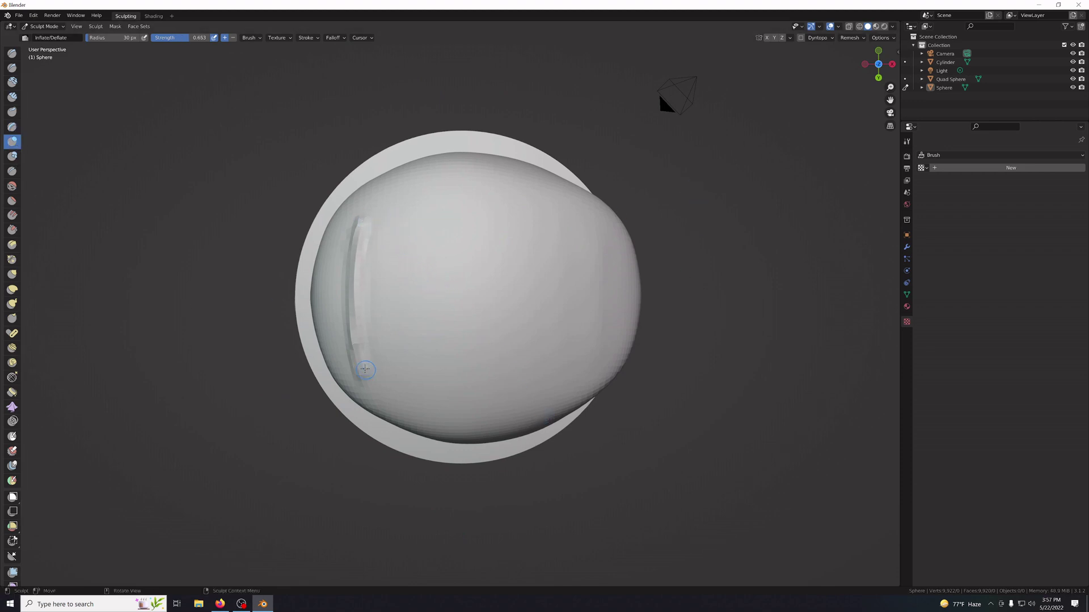
Set the brush radius to 45 px and build up a second parallel ridge beside the outermost one with the Inflate/Deflate brush.
click(111, 37)
text(45)
key(Return)
click(253, 38)
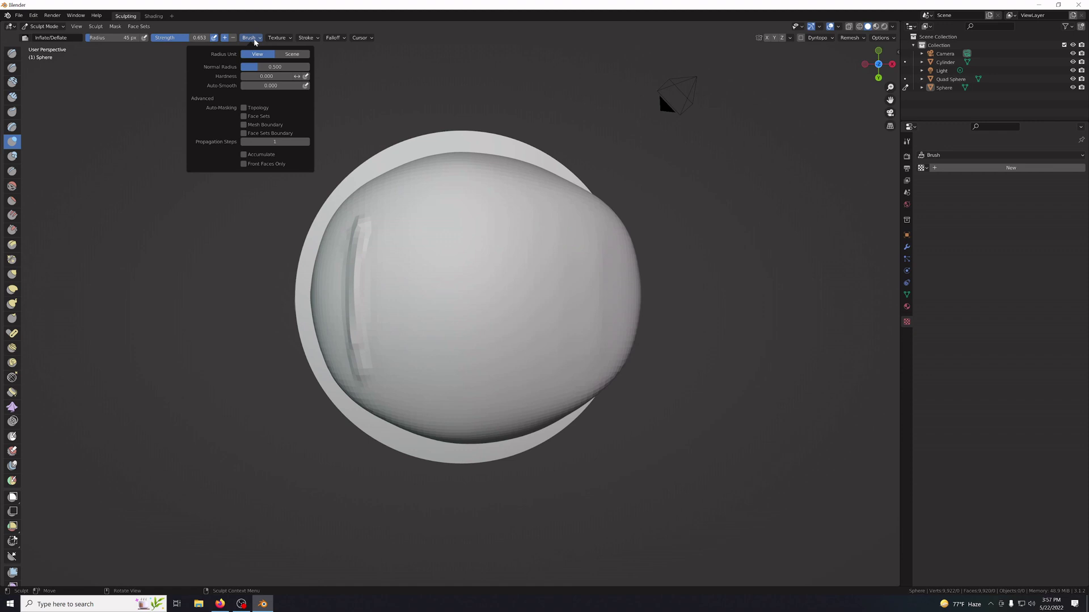
mouse_move(273, 38)
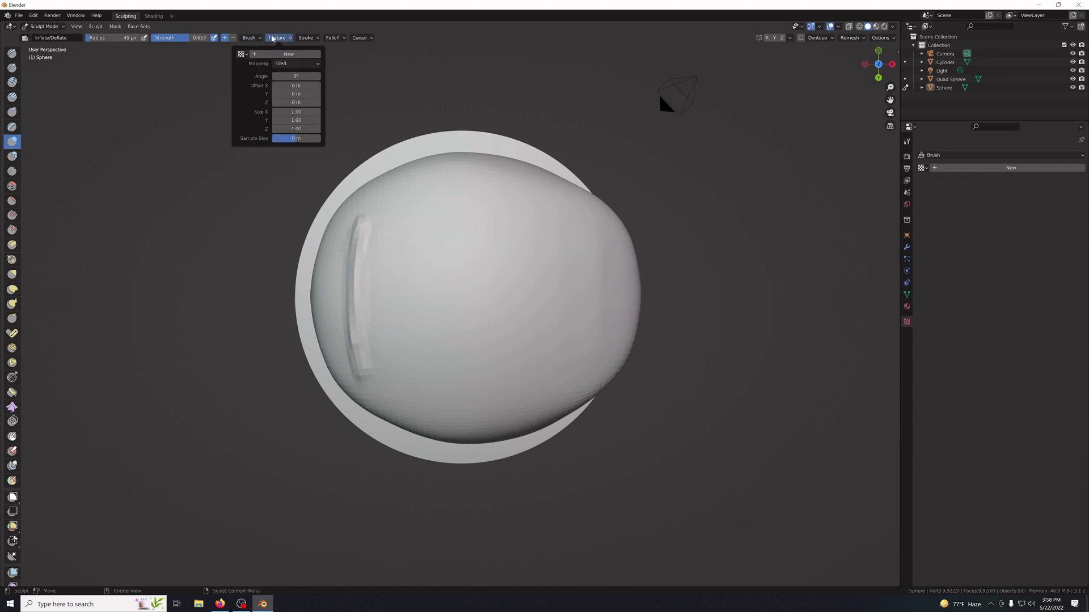
mouse_move(308, 36)
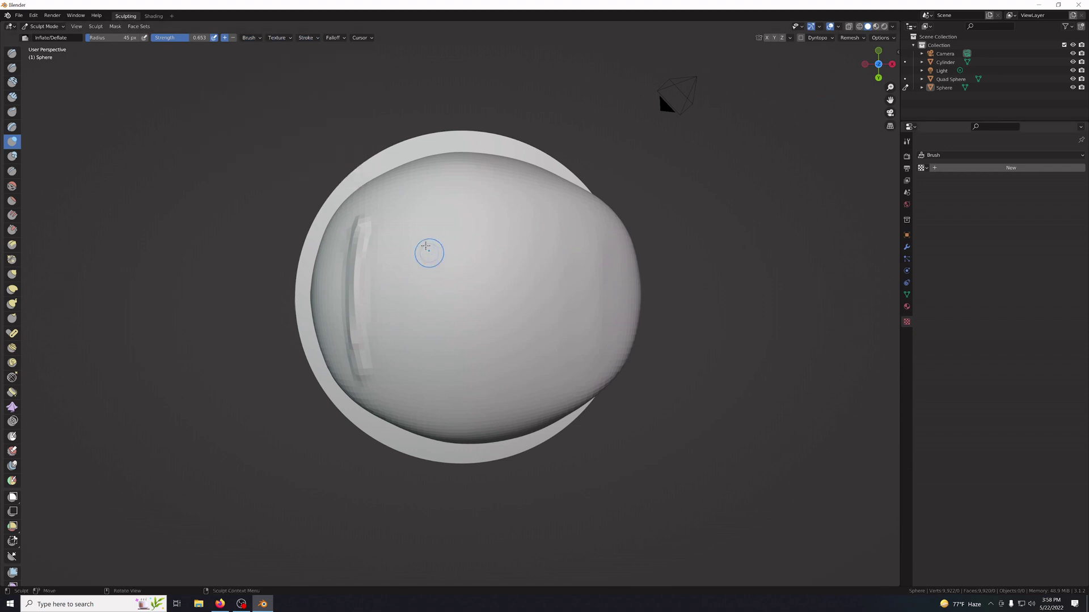
drag(393, 205, 390, 387)
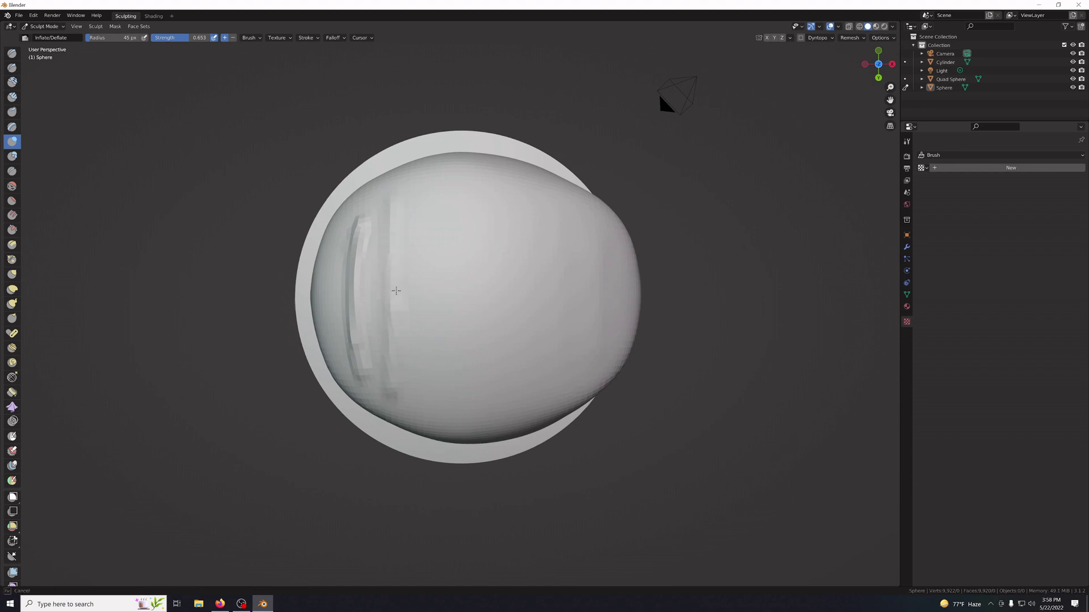
drag(396, 290, 390, 218)
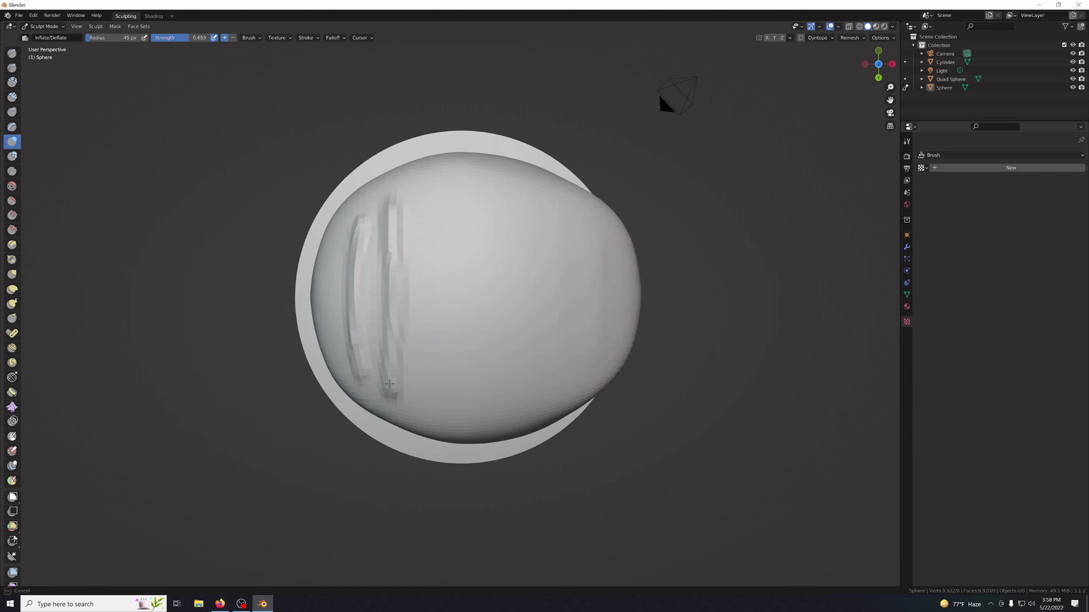
drag(389, 385, 397, 363)
Sculpt a third and a fourth straight parallel ridge towards the middle of the underside with repeated Inflate/Deflate strokes.
drag(425, 185, 426, 408)
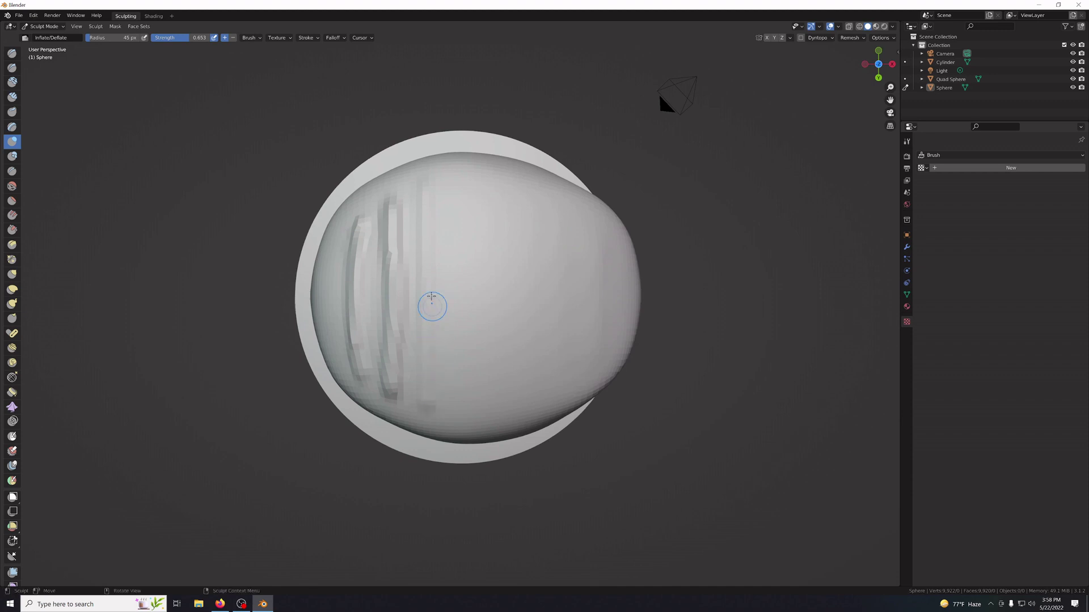
drag(428, 196, 424, 404)
drag(428, 187, 426, 407)
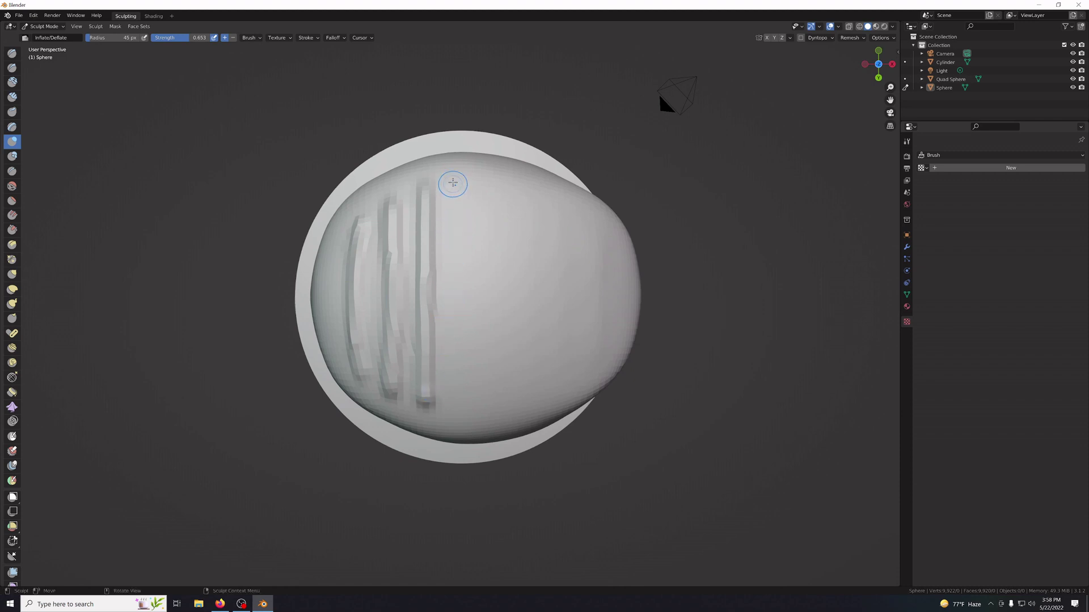
mouse_move(453, 183)
mouse_down()
mouse_move(452, 388)
mouse_move(453, 339)
mouse_up()
mouse_move(455, 272)
mouse_down()
mouse_move(457, 180)
mouse_move(450, 401)
mouse_move(456, 383)
mouse_up()
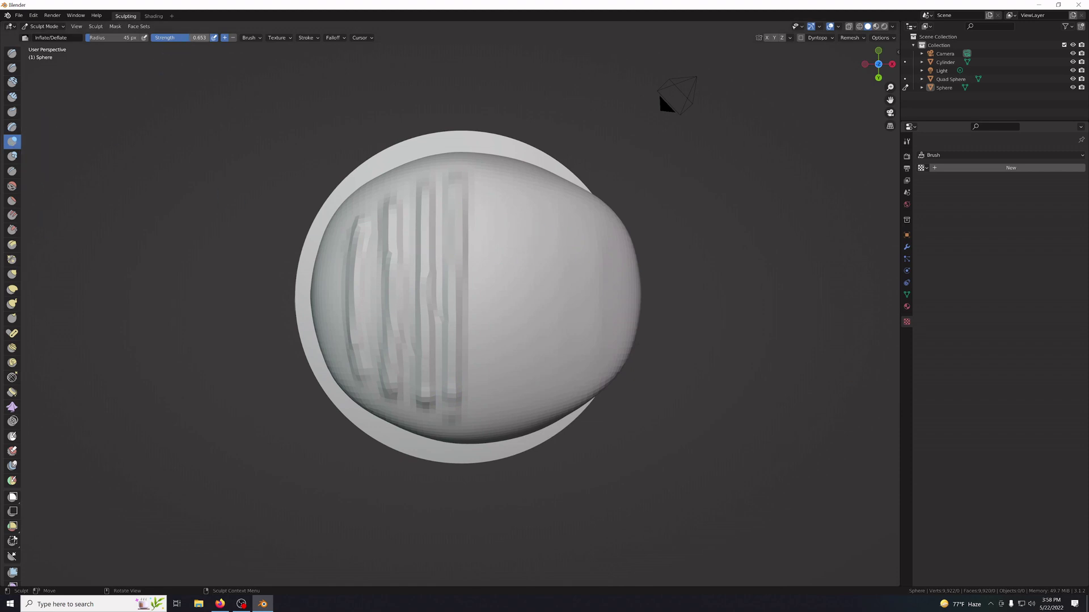
Set the Inflate/Deflate strength to 0.715, add a row of five bumps beside the fourth ridge and one bump starting a second row.
drag(189, 37, 193, 38)
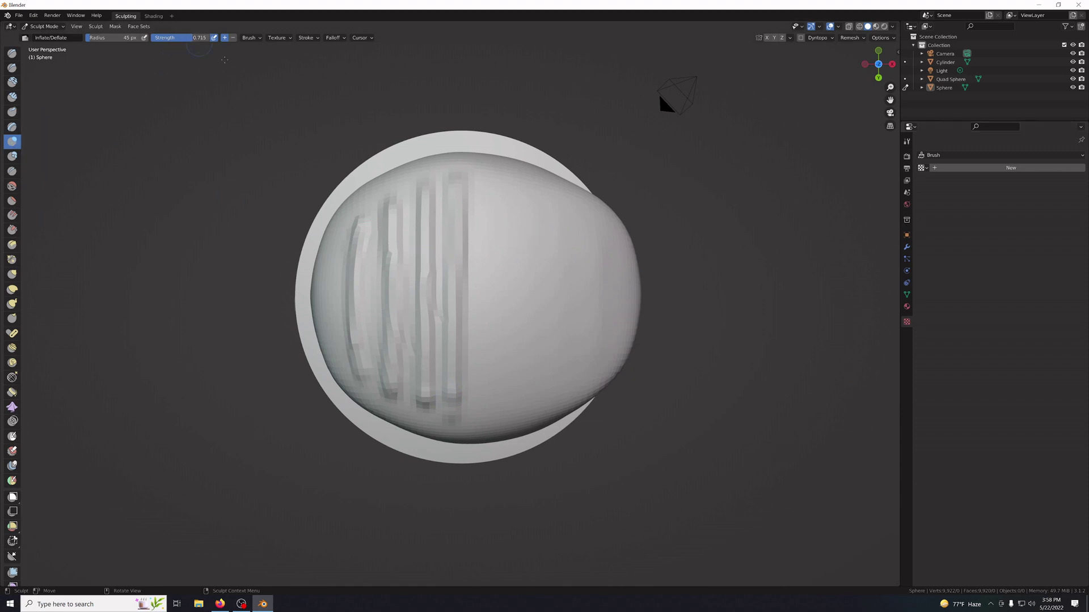
click(489, 223)
drag(491, 223, 494, 225)
mouse_move(495, 263)
mouse_down()
mouse_move(495, 301)
mouse_move(487, 299)
mouse_move(505, 307)
mouse_move(496, 376)
mouse_up()
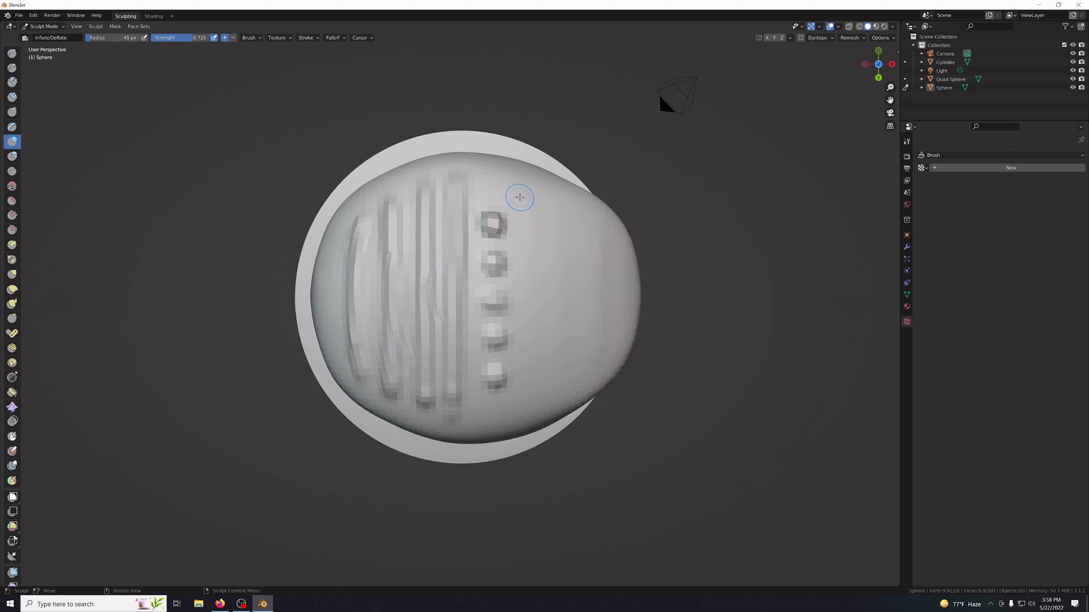
drag(524, 198, 526, 203)
click(525, 201)
click(498, 224)
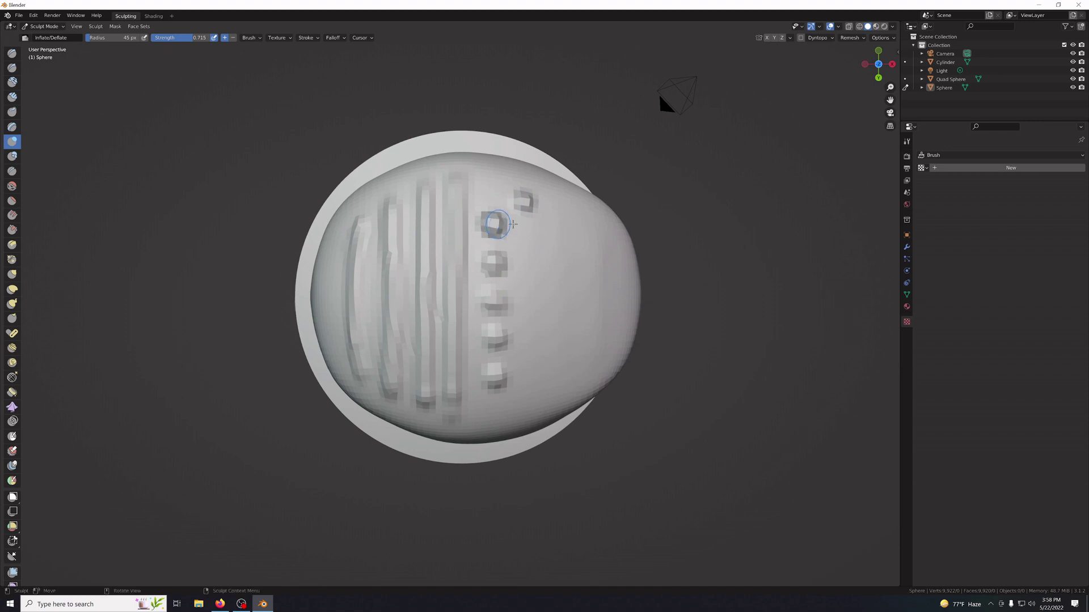
Remesh the sphere at 0.05 m voxel size, and again with the voxel size set to 0.01 m.
click(849, 39)
click(842, 112)
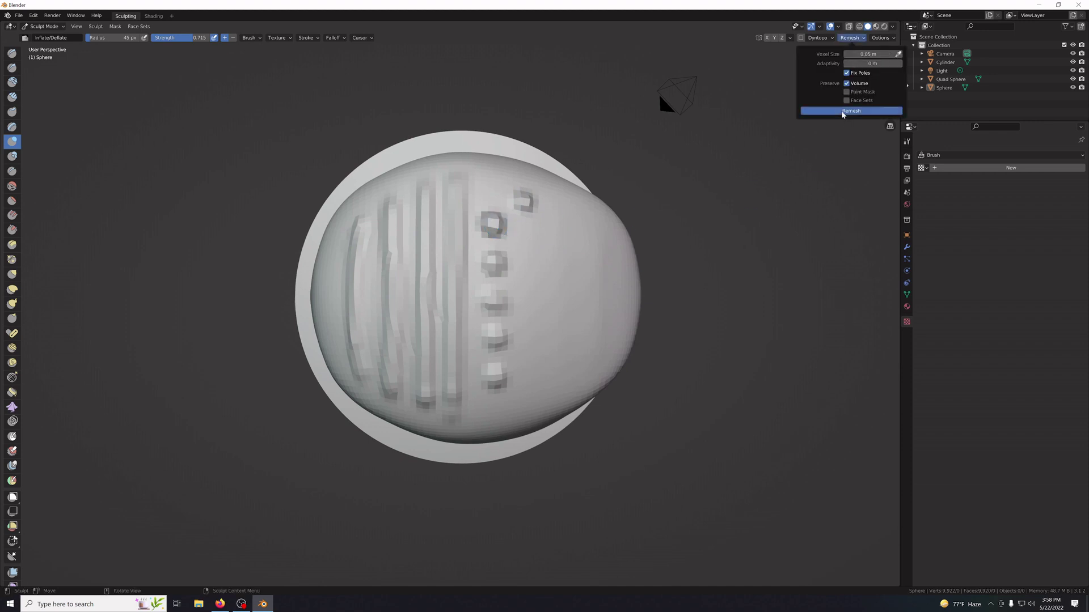
click(852, 56)
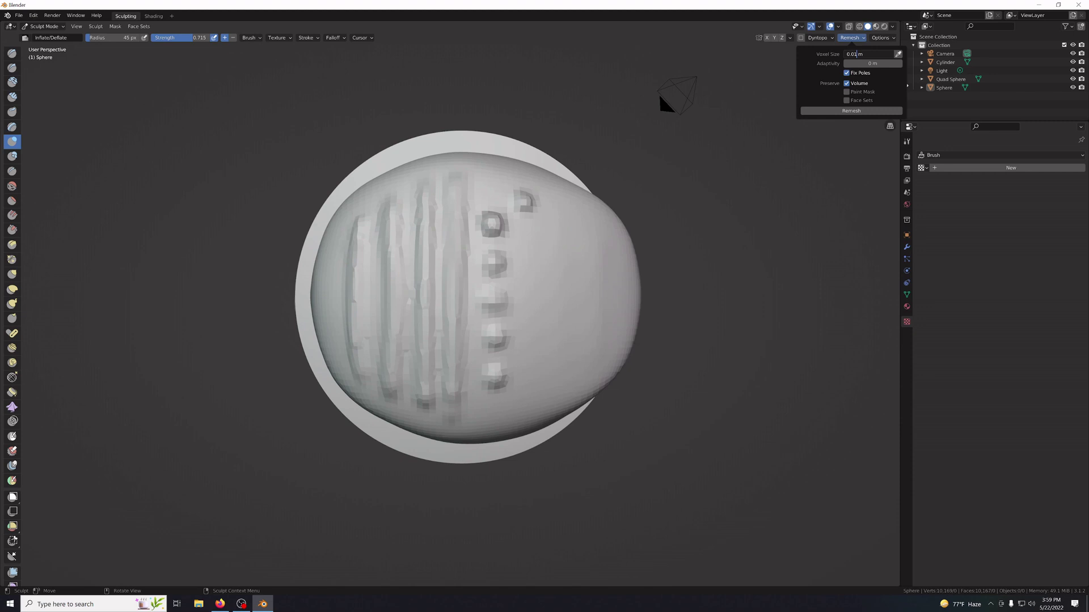
key(Return)
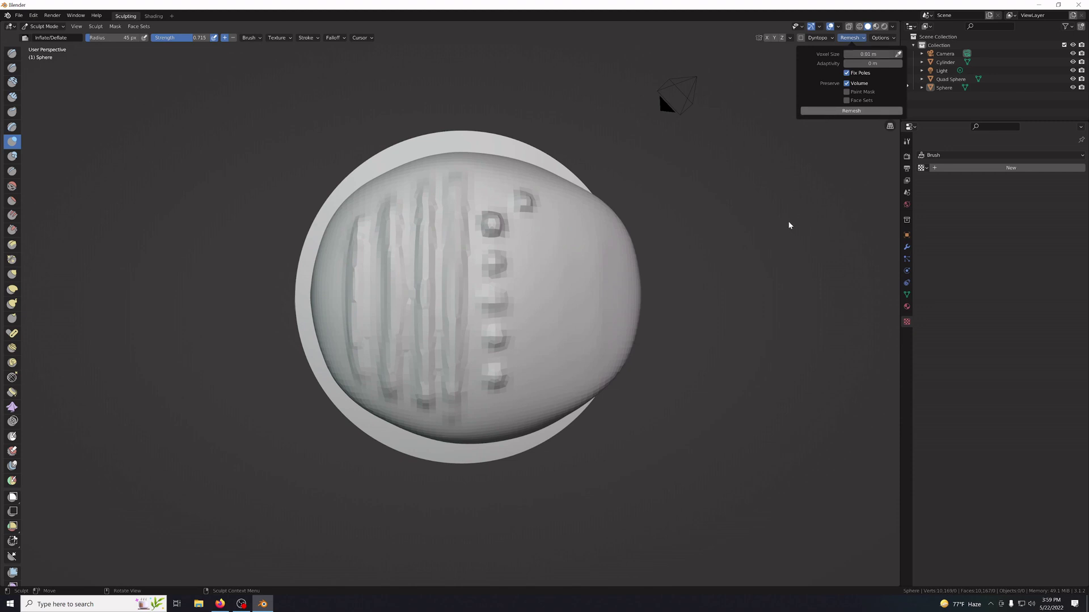
key(ctrl+r)
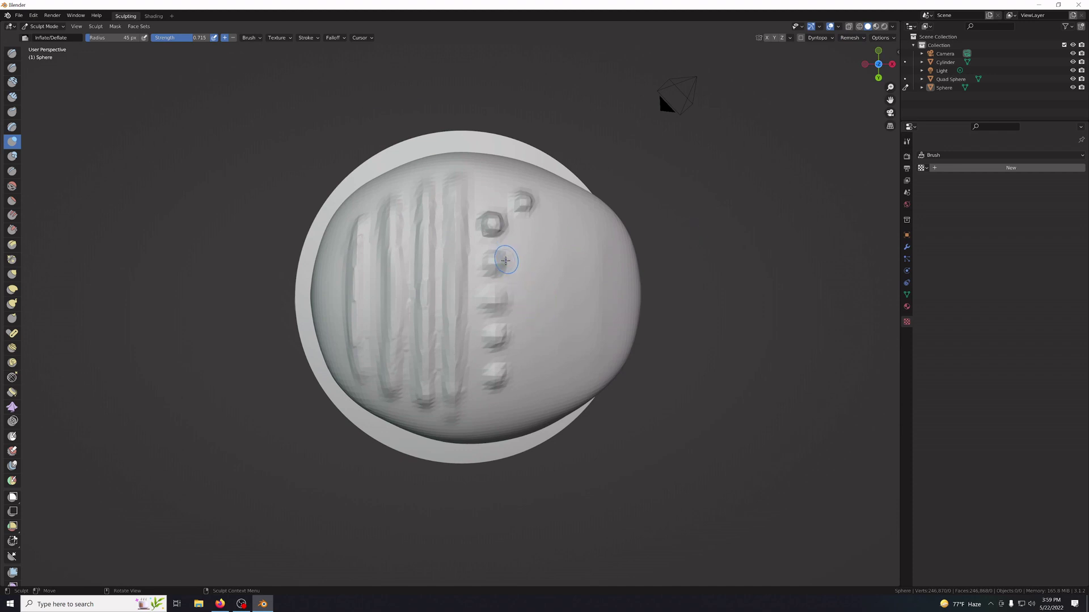
Inflate the lower four bumps of the first row and the single second-row bump again to round them.
click(493, 263)
click(495, 298)
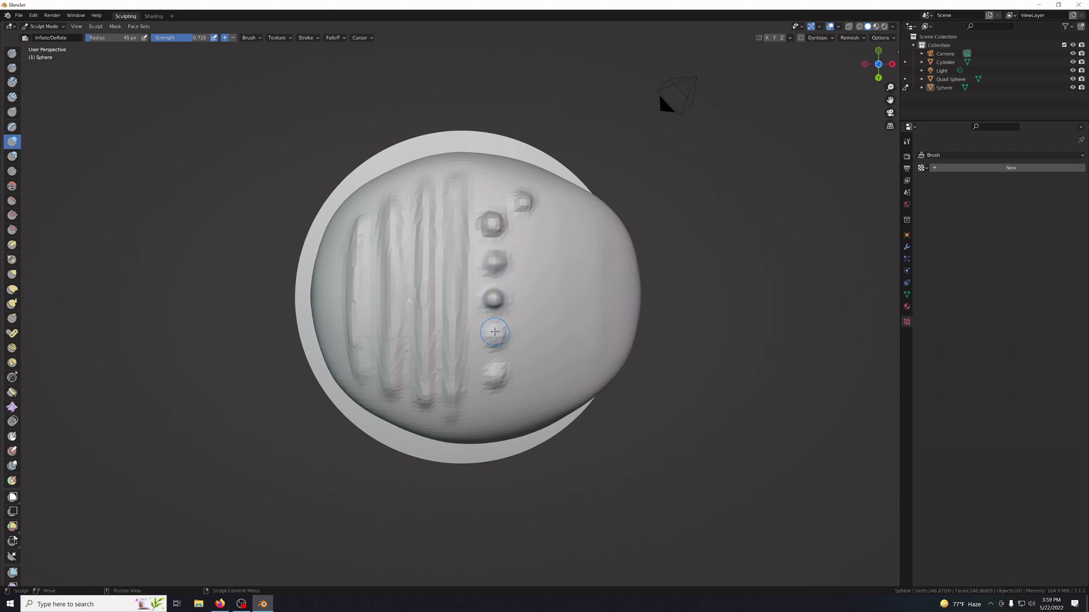
click(494, 332)
click(495, 374)
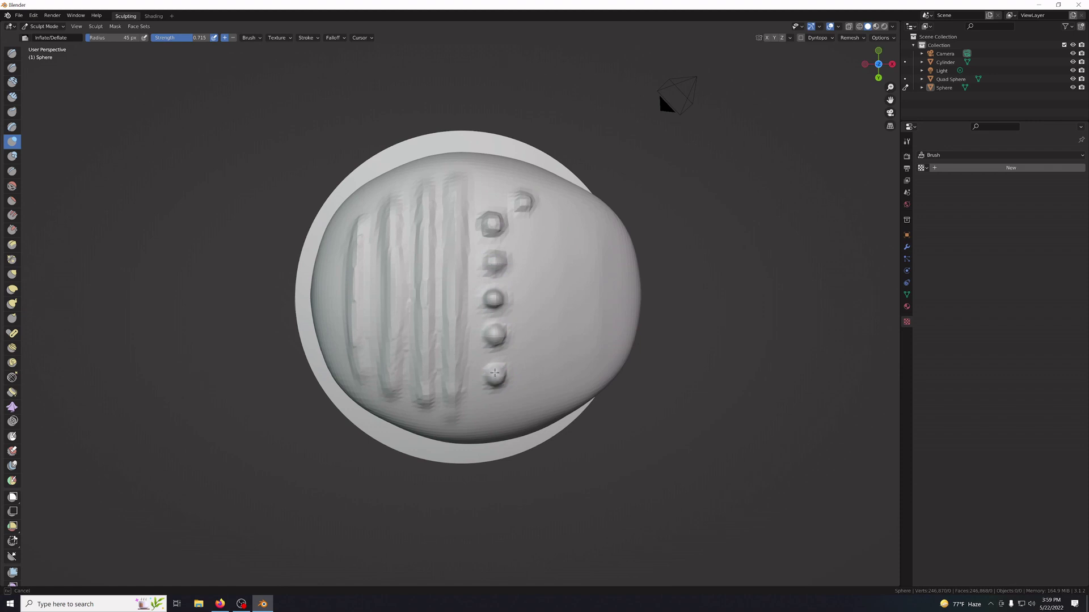
click(523, 204)
Complete the second row with five more round bumps and add a third row of five bumps beside it.
drag(525, 237, 540, 371)
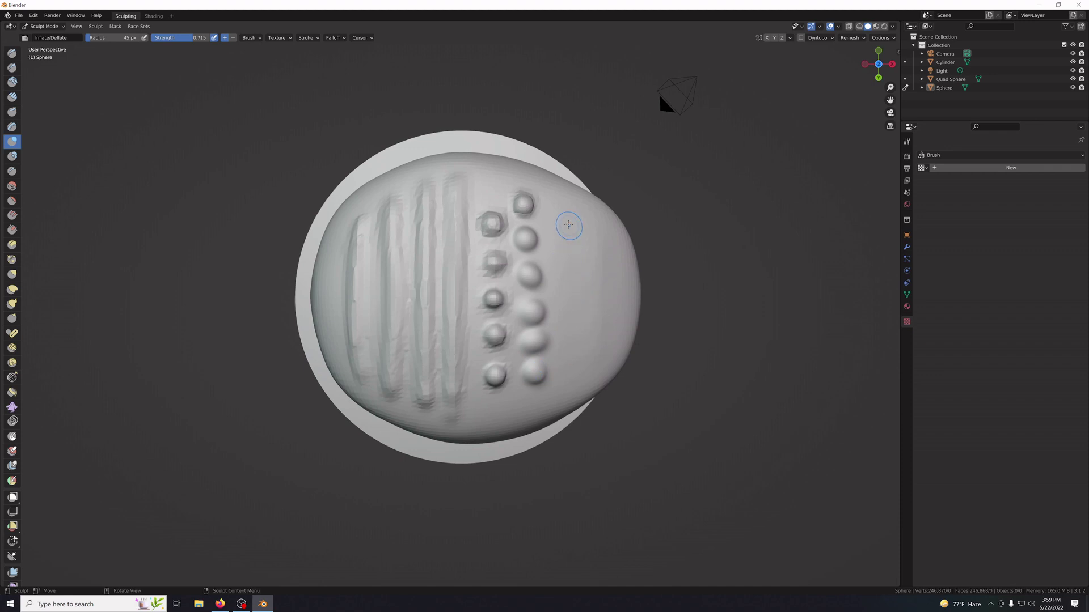
drag(555, 217, 552, 253)
drag(562, 292, 569, 358)
Add a fourth row of four bumps and a fifth row of three, and round the blocky bumps in the first row.
drag(584, 235, 582, 238)
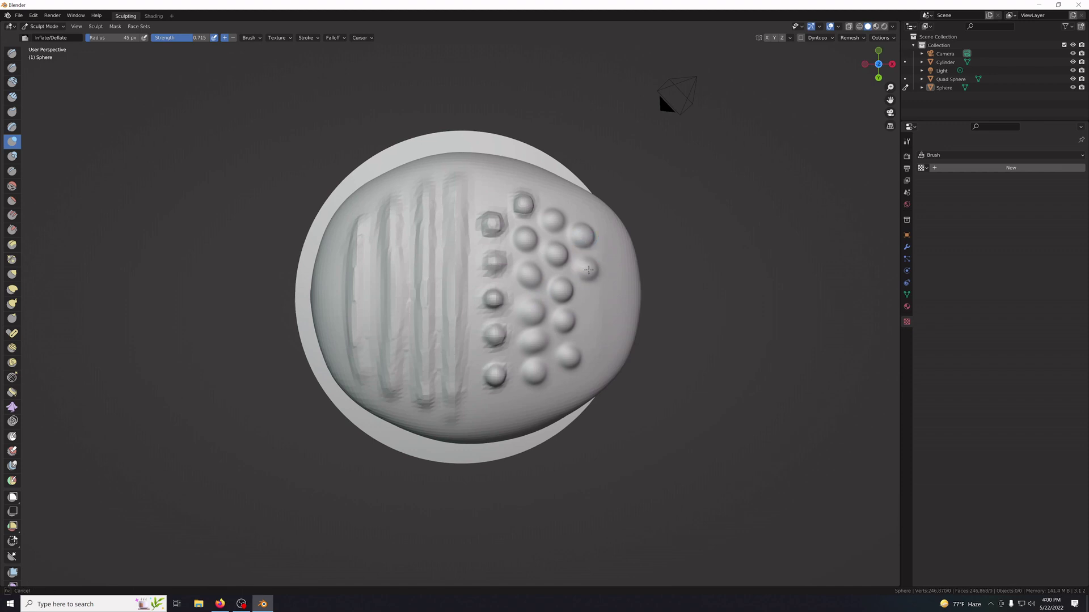
click(589, 270)
click(588, 298)
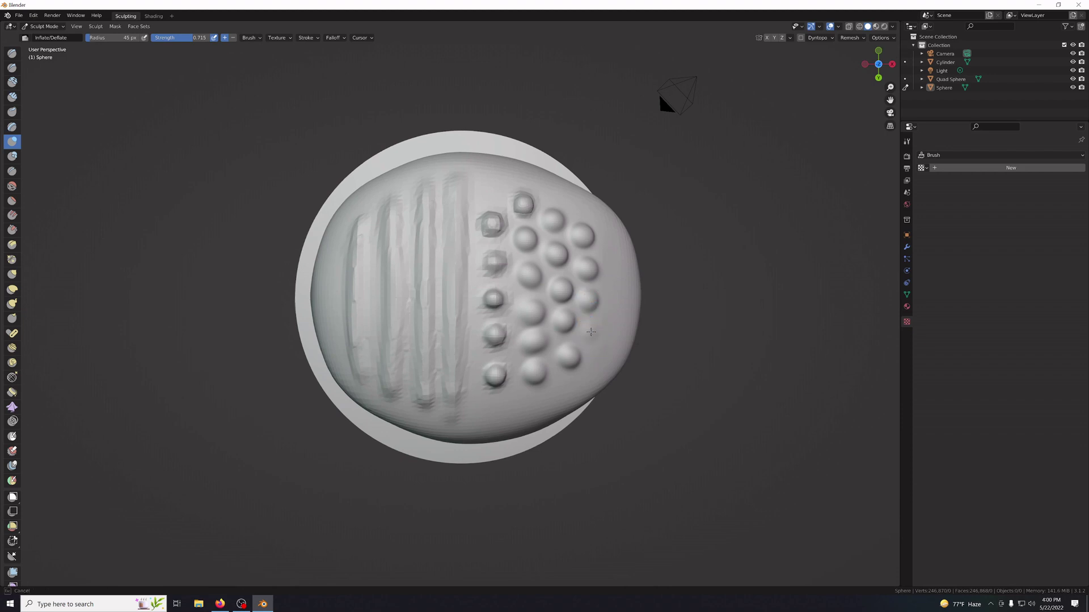
drag(590, 331, 588, 328)
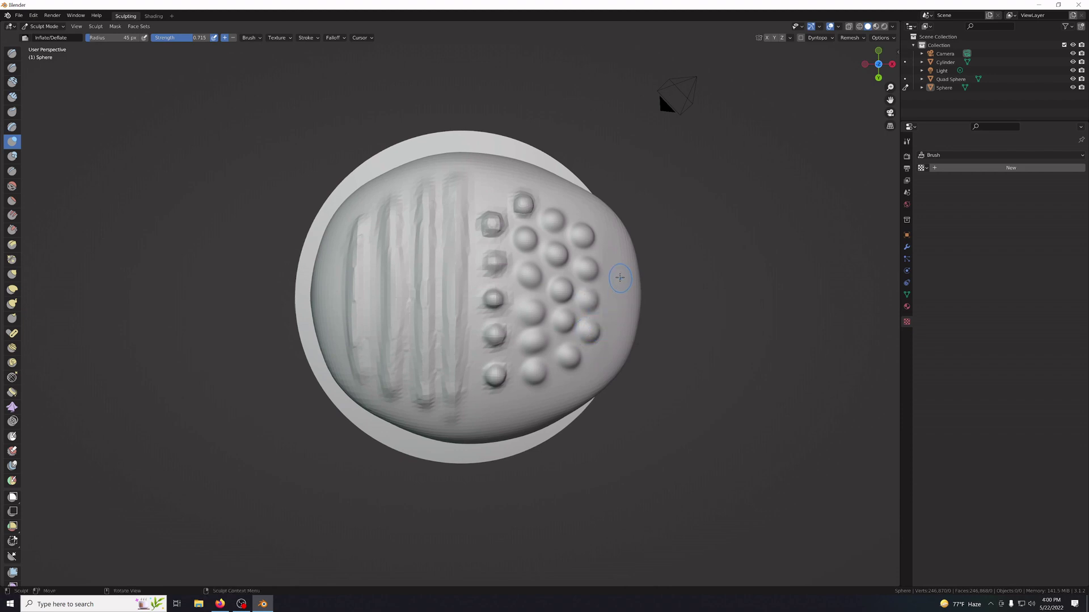
drag(604, 254, 613, 316)
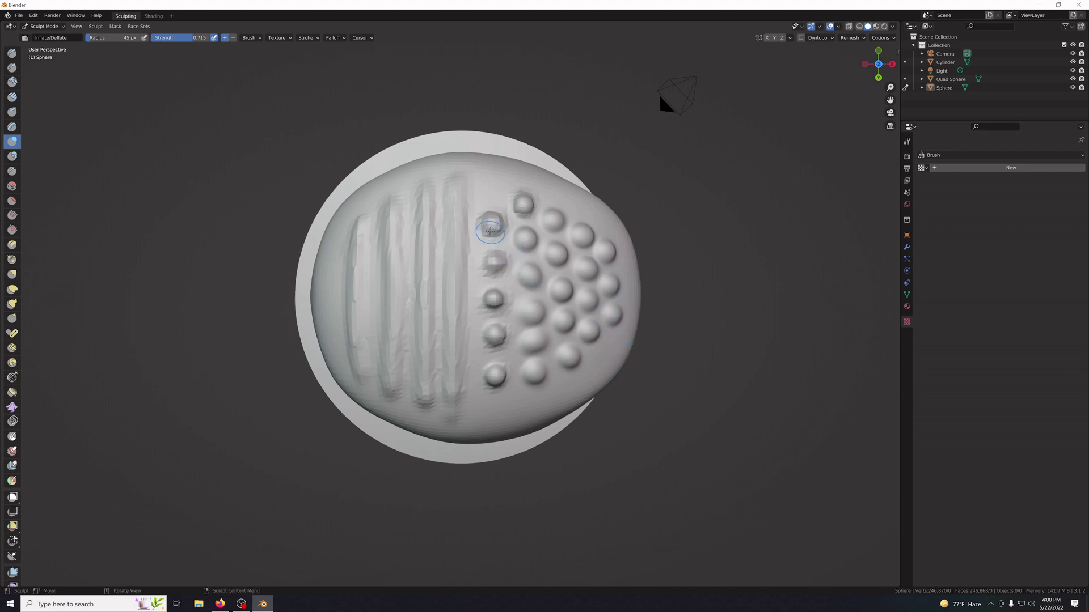
mouse_move(496, 222)
mouse_down()
mouse_move(492, 301)
mouse_move(481, 292)
mouse_move(493, 295)
mouse_up()
Soften the underside's bumps and ridges with a large Smooth brush at 0.150 strength.
mouse_move(411, 329)
middle_down()
mouse_move(374, 495)
mouse_move(306, 545)
middle_up()
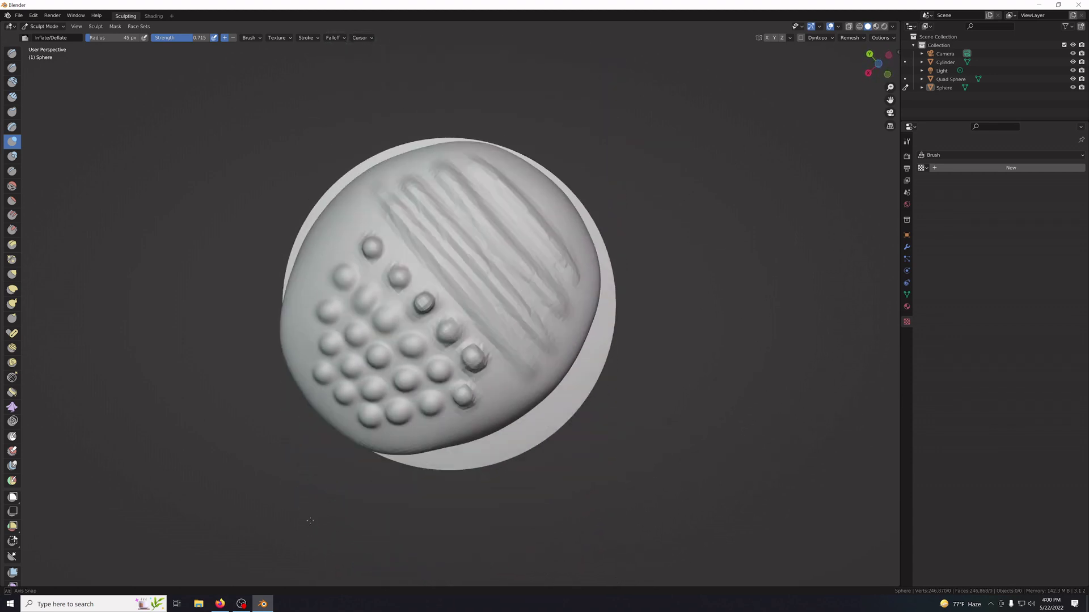
click(12, 186)
key(f)
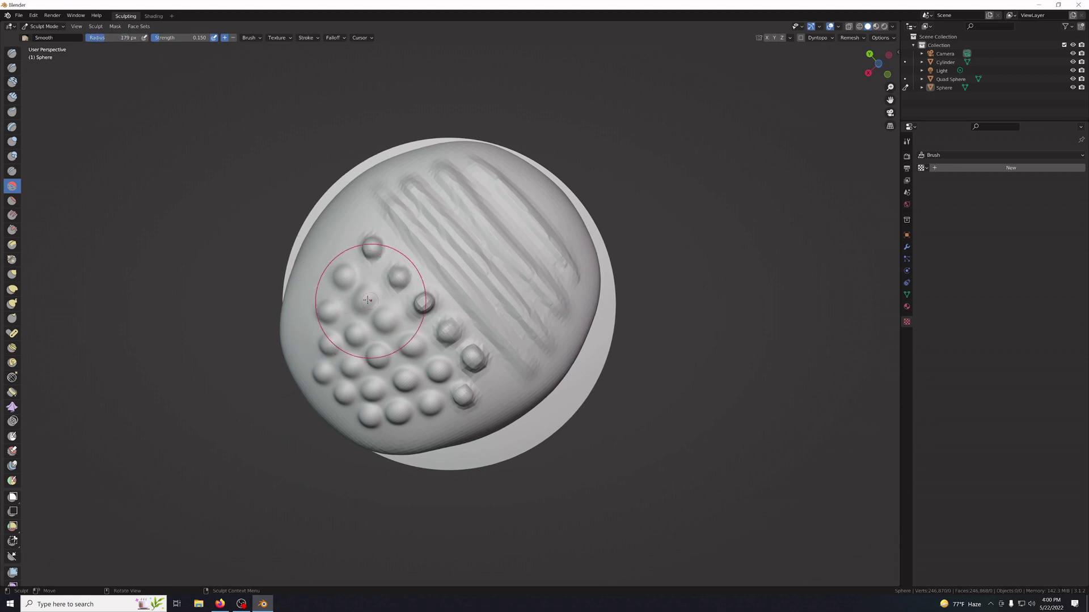
mouse_move(414, 308)
mouse_down()
mouse_move(439, 327)
mouse_move(386, 267)
mouse_up()
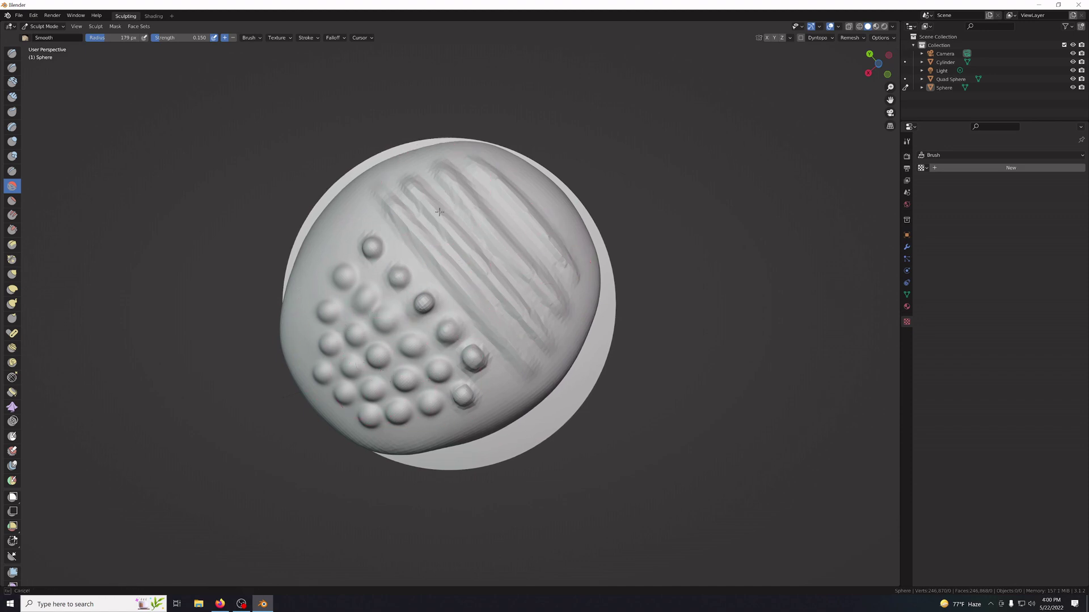
Raise the Smooth brush strength to 0.499 and smooth the parallel ridges and the nearby bumps.
middle_drag(494, 246, 464, 350)
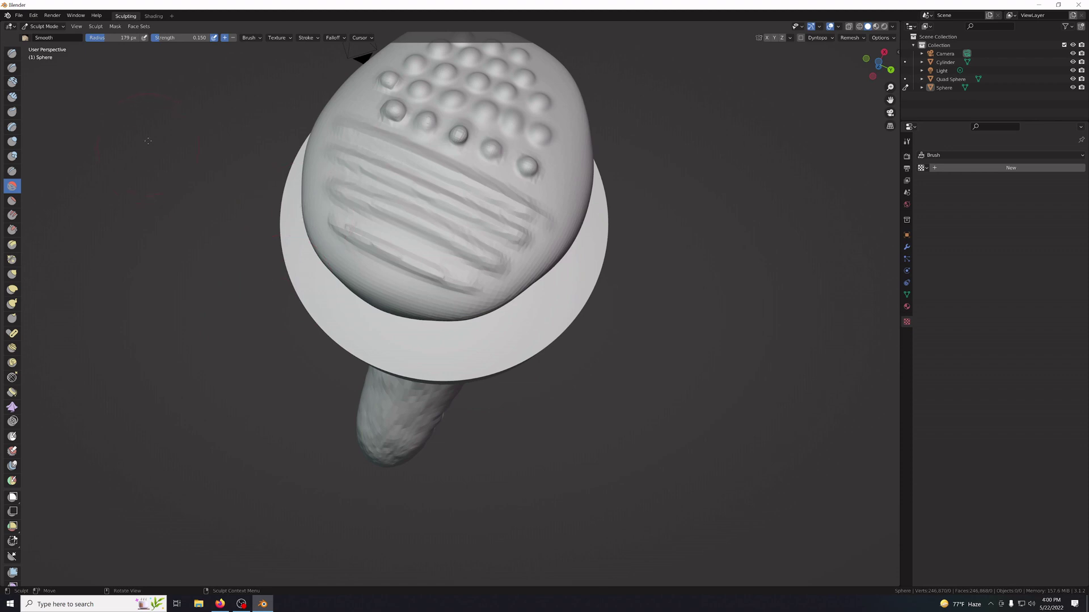
key(shift+f)
click(339, 143)
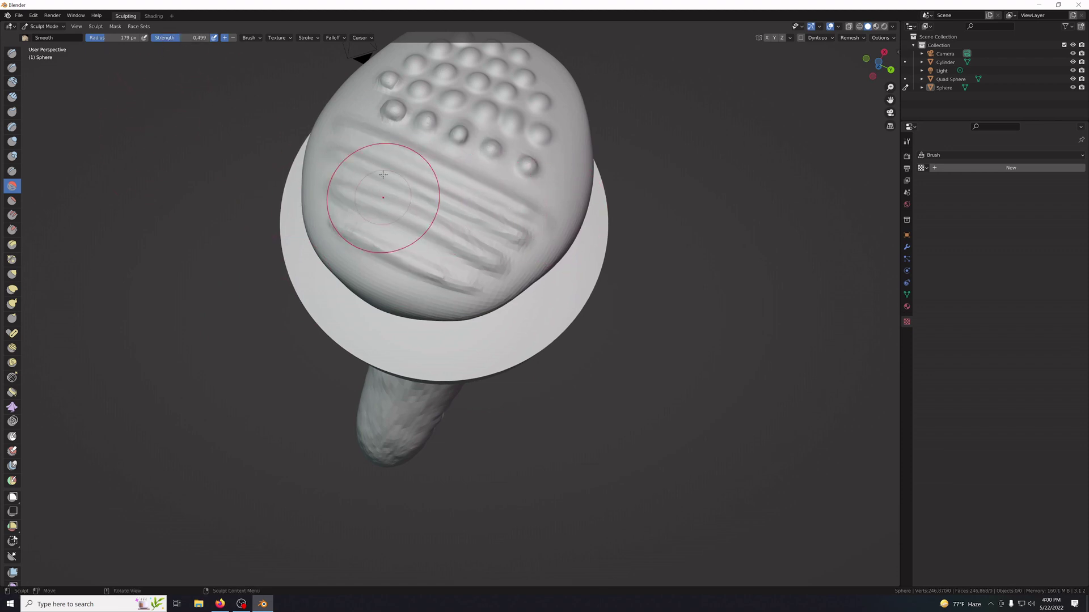
mouse_move(431, 143)
mouse_down()
mouse_move(444, 137)
mouse_move(393, 114)
mouse_move(383, 77)
mouse_up()
middle_drag(551, 182, 528, 357)
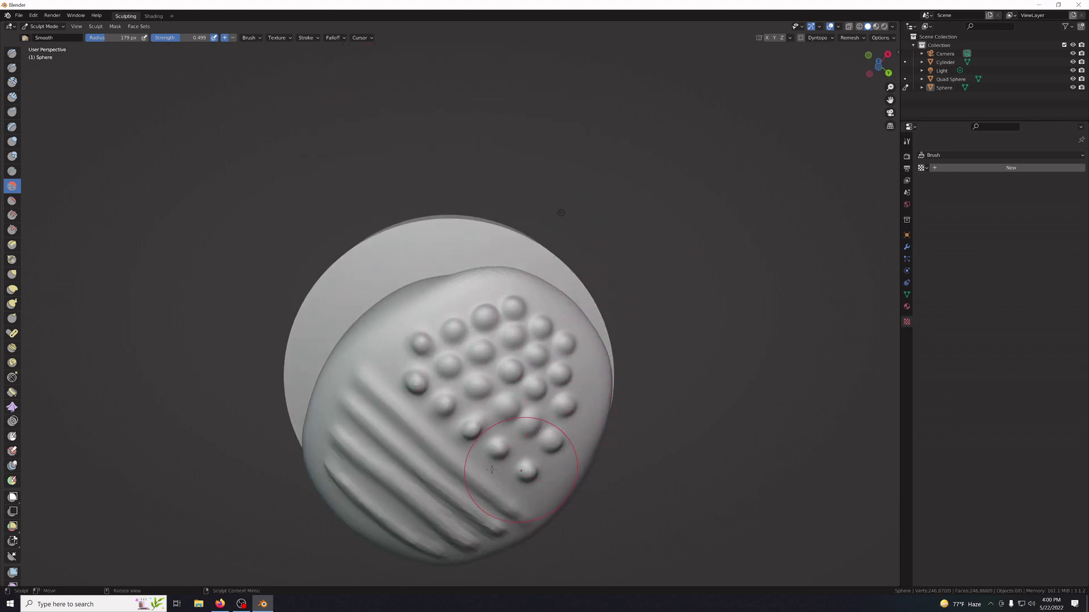
mouse_move(381, 464)
mouse_down()
mouse_move(343, 472)
mouse_move(346, 420)
mouse_move(481, 523)
mouse_move(433, 537)
mouse_move(504, 535)
mouse_move(525, 507)
mouse_move(457, 504)
mouse_move(415, 454)
mouse_up()
Thicken the foot below the disc along its side and rear with the Inflate/Deflate brush at 0.715 strength.
middle_drag(665, 382, 523, 455)
scroll(522, 455, up, 3)
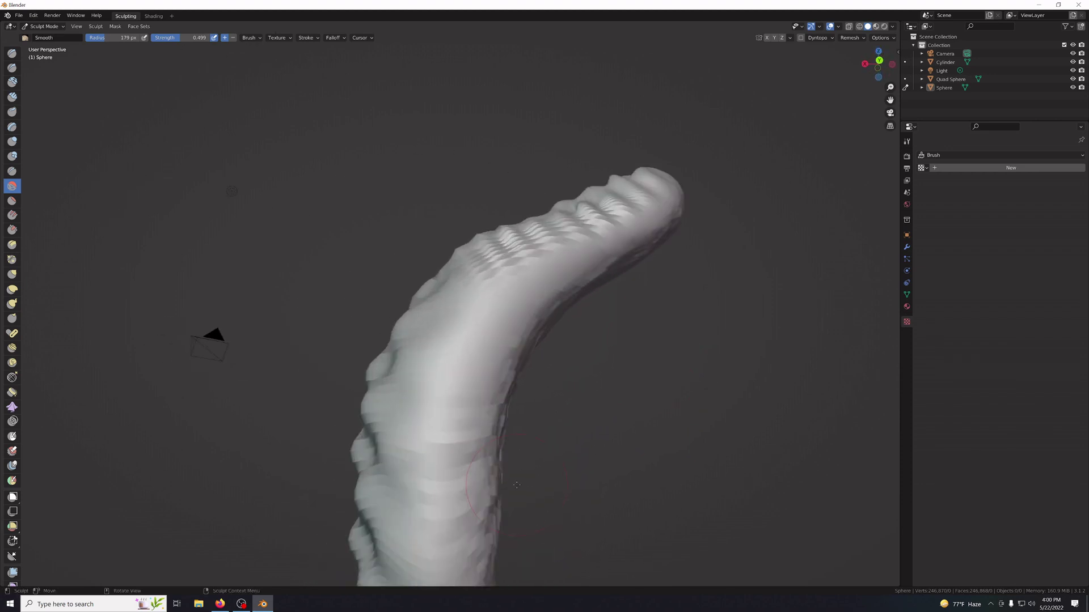
scroll(516, 467, down, 6)
key(KP_7)
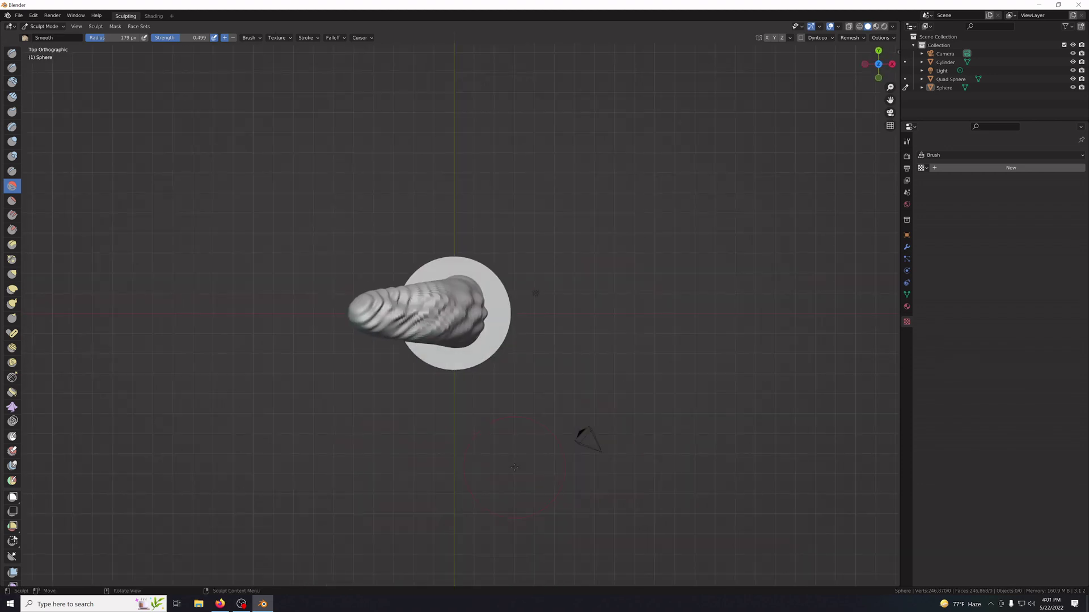
key(KP_1)
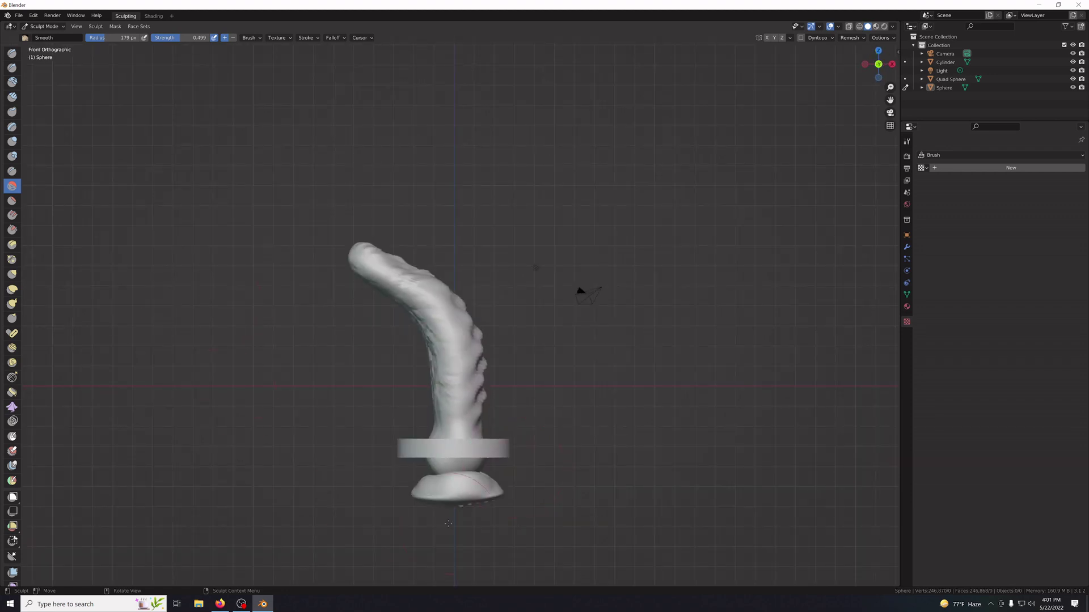
key(i)
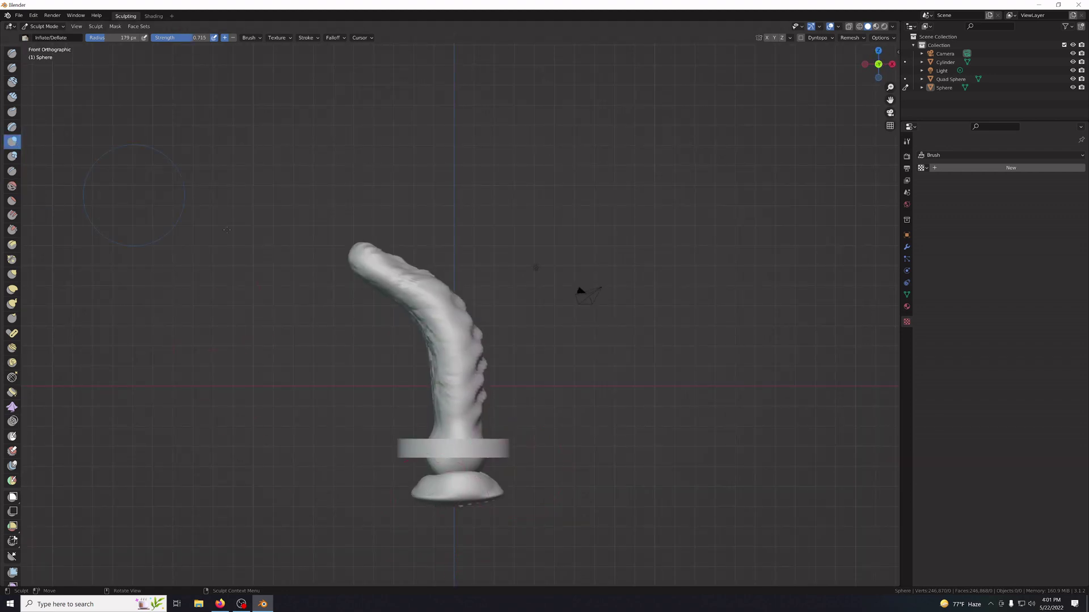
click(428, 490)
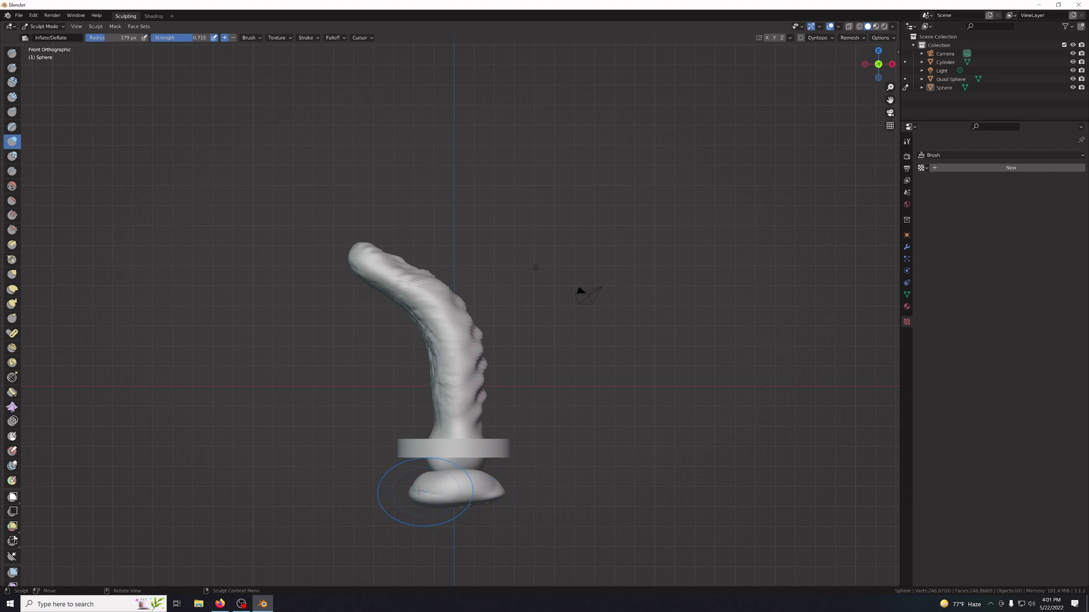
middle_drag(568, 505, 451, 497)
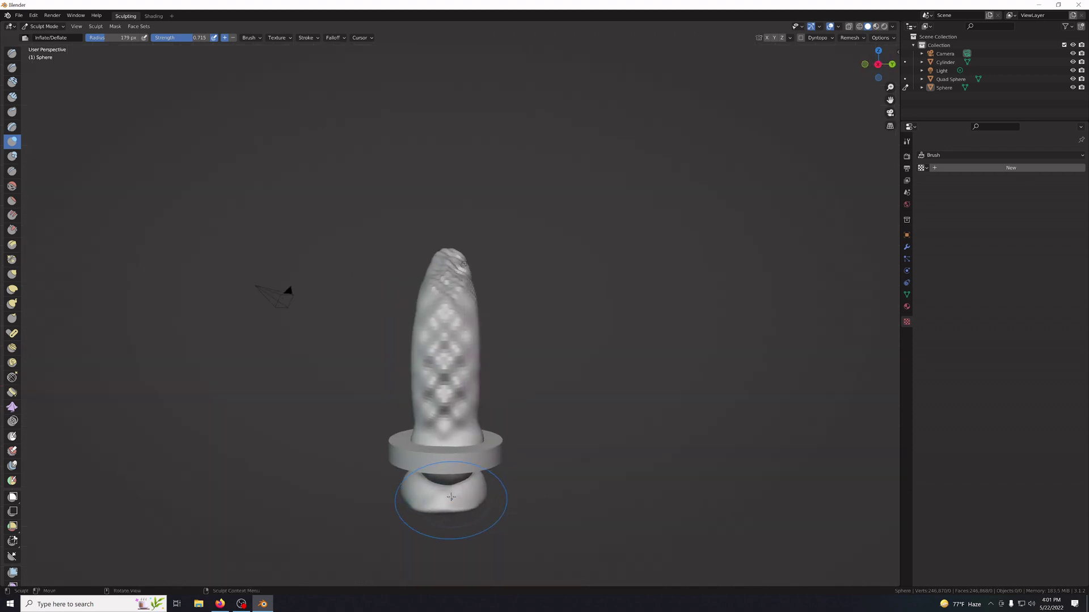
drag(448, 487, 485, 491)
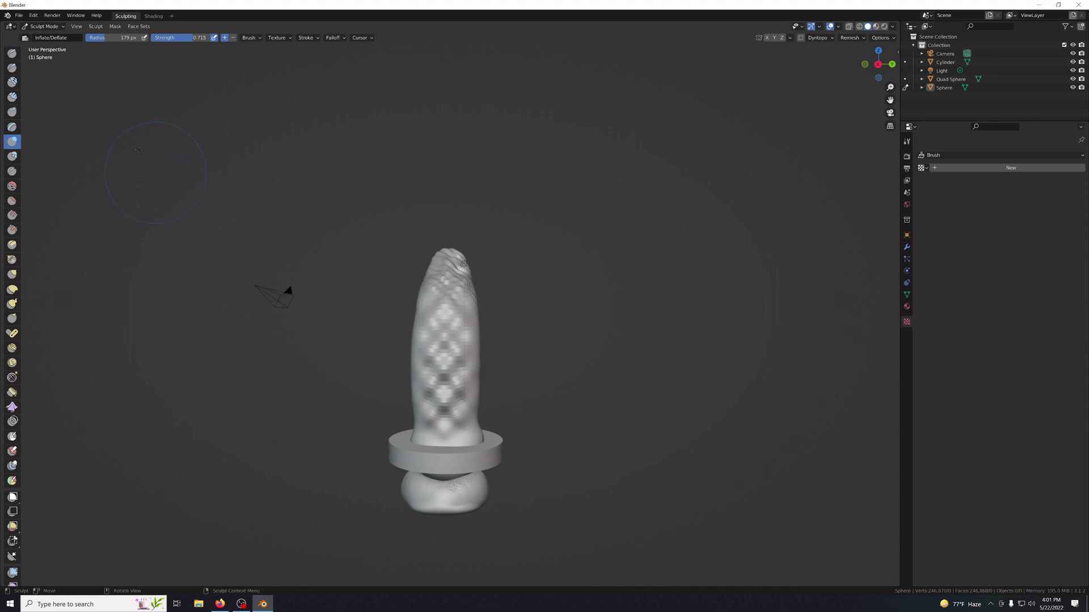
Smooth the inflated rear and the creased front side of the foot with the Smooth brush at 0.499 strength.
click(12, 186)
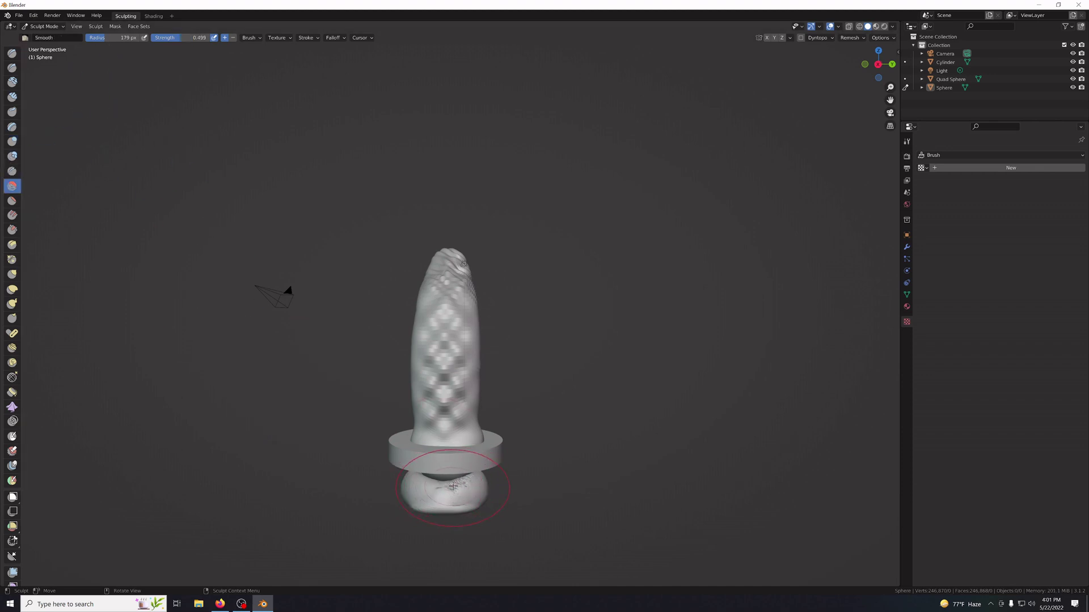
mouse_move(452, 486)
mouse_down()
mouse_move(415, 479)
mouse_move(441, 489)
mouse_move(426, 478)
mouse_move(413, 491)
mouse_up()
scroll(488, 477, up, 1)
scroll(487, 477, down, 5)
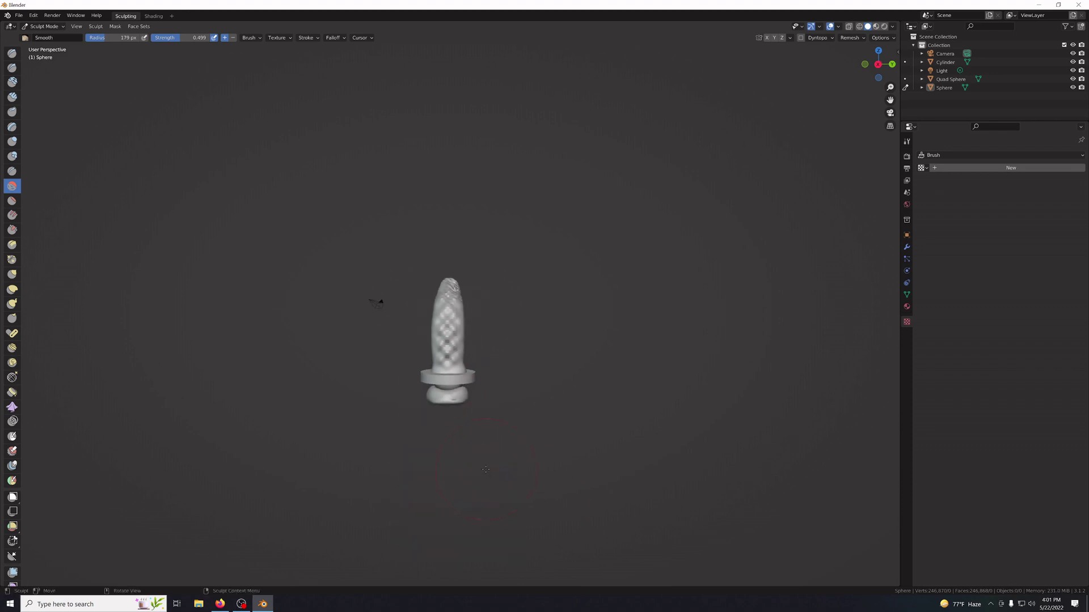
scroll(485, 466, up, 3)
middle_drag(485, 466, 458, 456)
drag(446, 470, 474, 462)
middle_drag(491, 459, 584, 292)
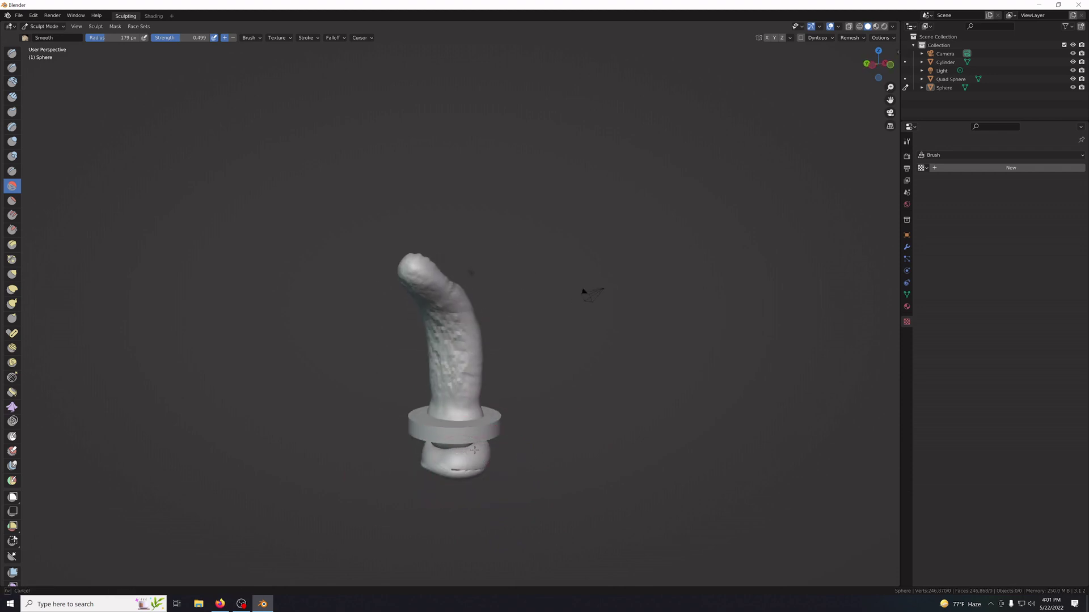
drag(460, 454, 468, 471)
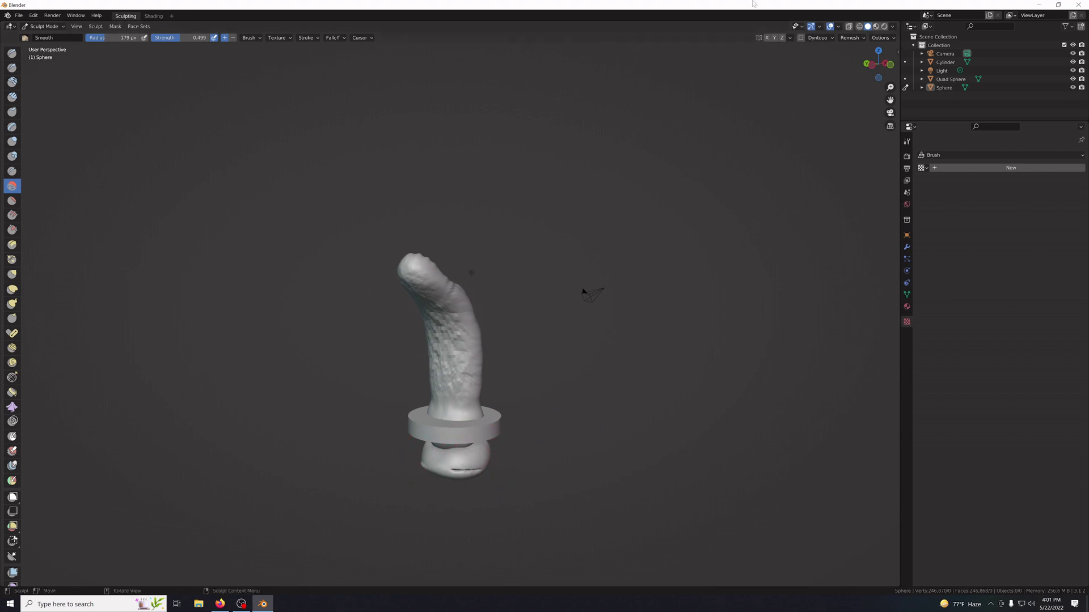
Remesh the sculpture and smooth over the crease on the foot's front side.
click(849, 38)
middle_drag(553, 515, 538, 486)
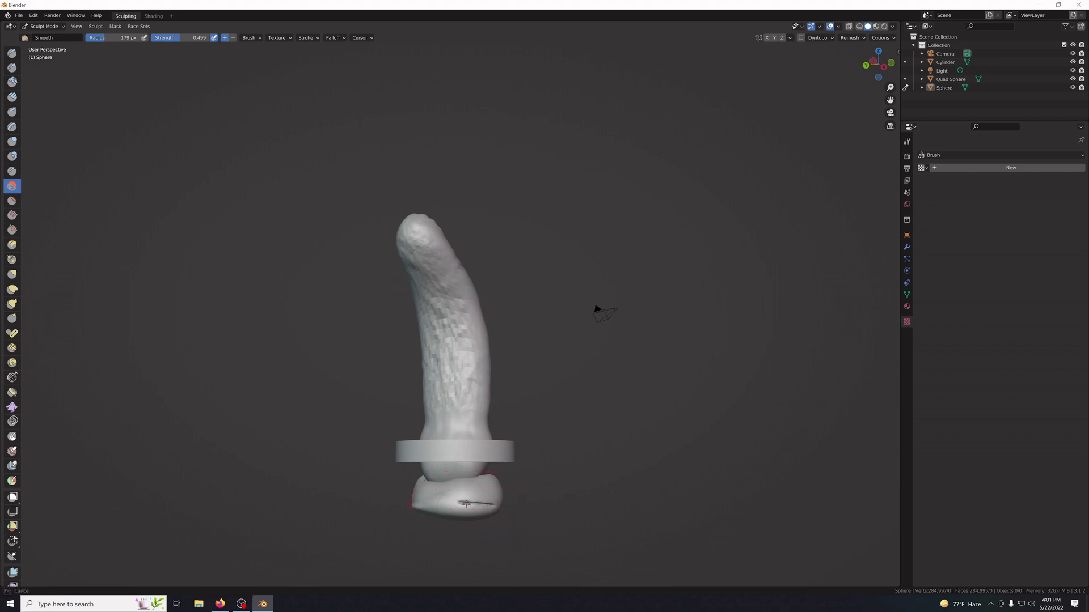
mouse_move(462, 502)
mouse_down()
mouse_move(498, 503)
mouse_move(448, 505)
mouse_up()
Inflate the creased front side of the foot above the ridges with the Inflate/Deflate brush.
key(i)
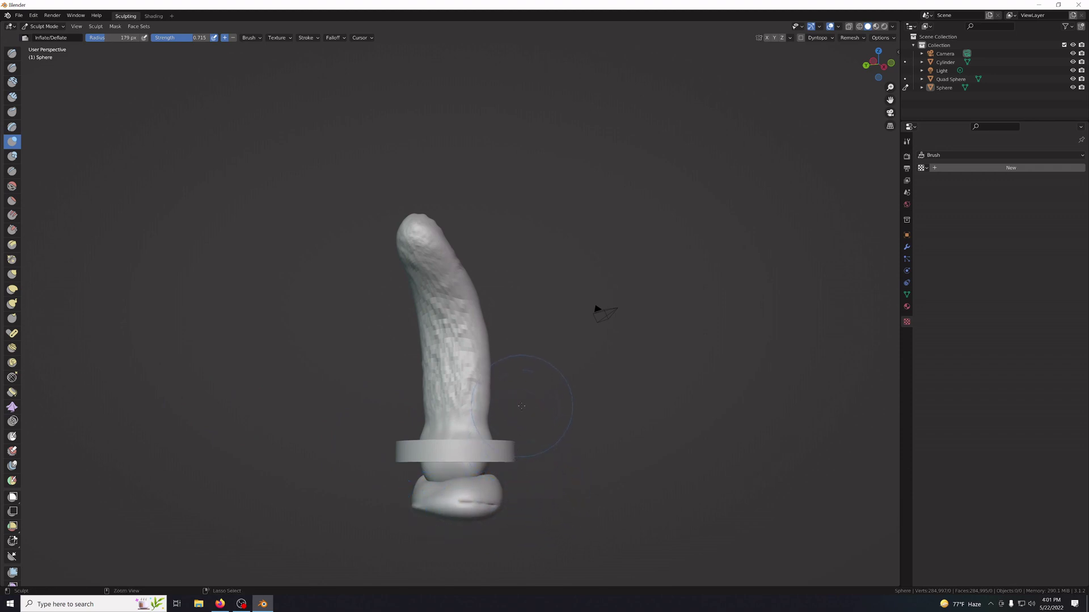
middle_drag(521, 406, 571, 305)
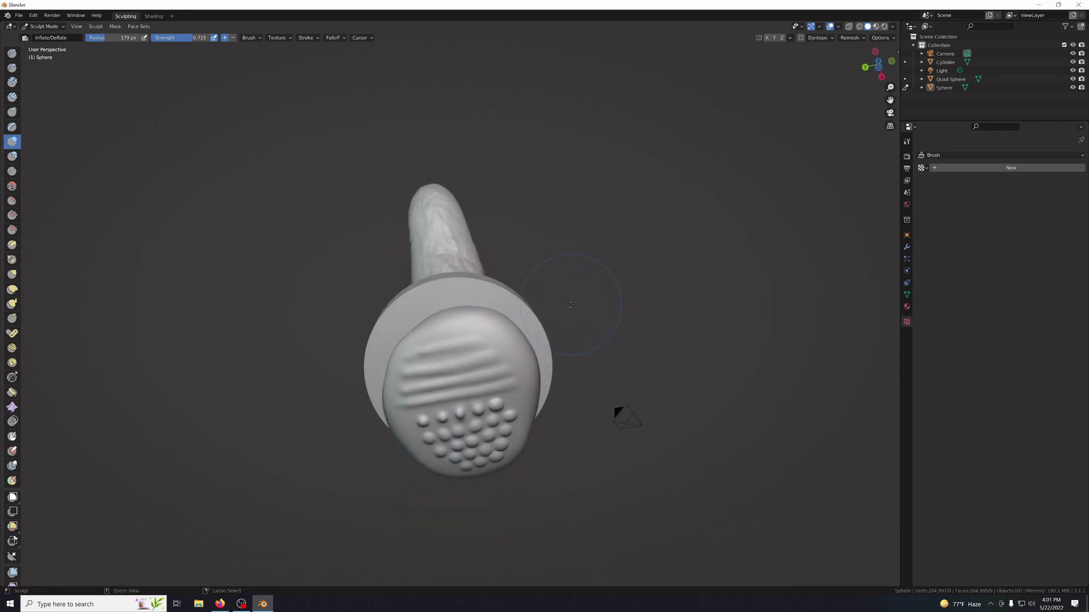
middle_drag(568, 305, 474, 558)
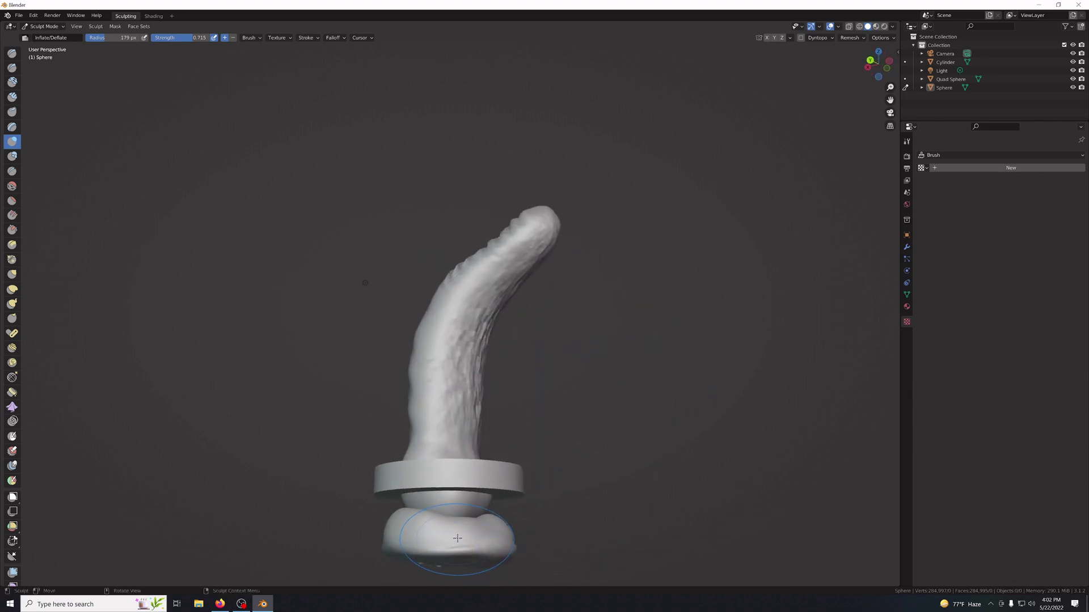
middle_drag(615, 552, 522, 480)
middle_drag(572, 449, 454, 482)
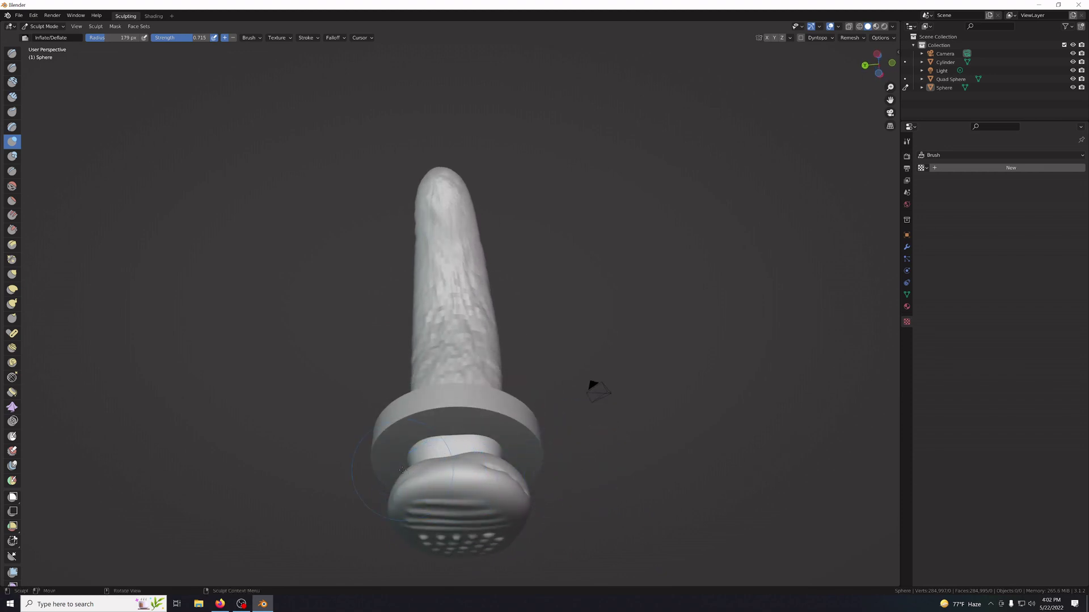
drag(482, 472, 506, 473)
mouse_move(493, 471)
mouse_down()
mouse_move(396, 473)
mouse_move(409, 473)
mouse_up()
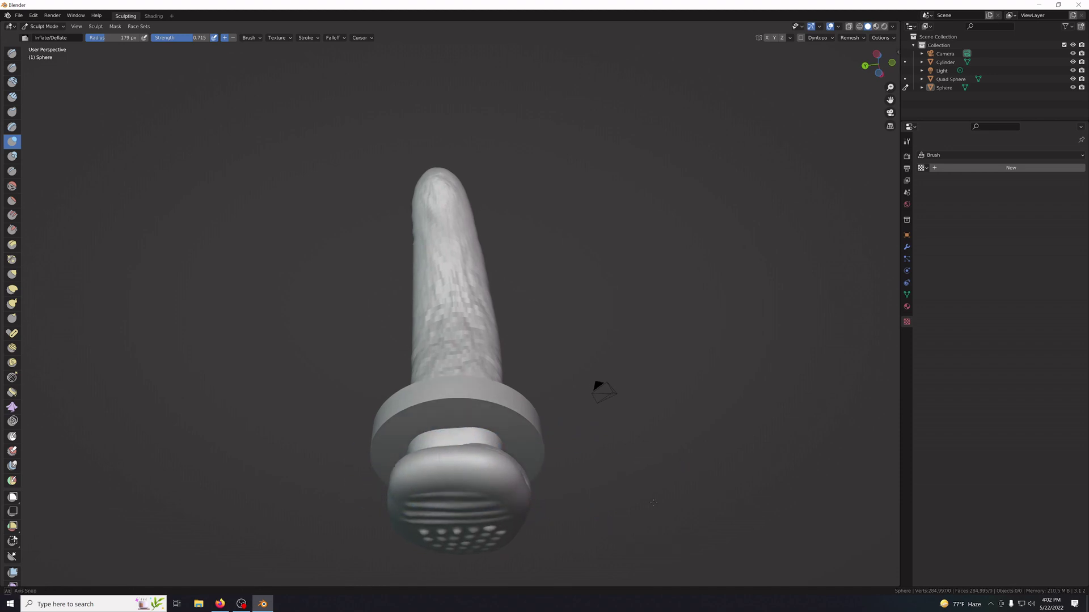
Inflate the foot's remaining sides and rear to give it an even, rounded thickness.
middle_drag(408, 473, 452, 441)
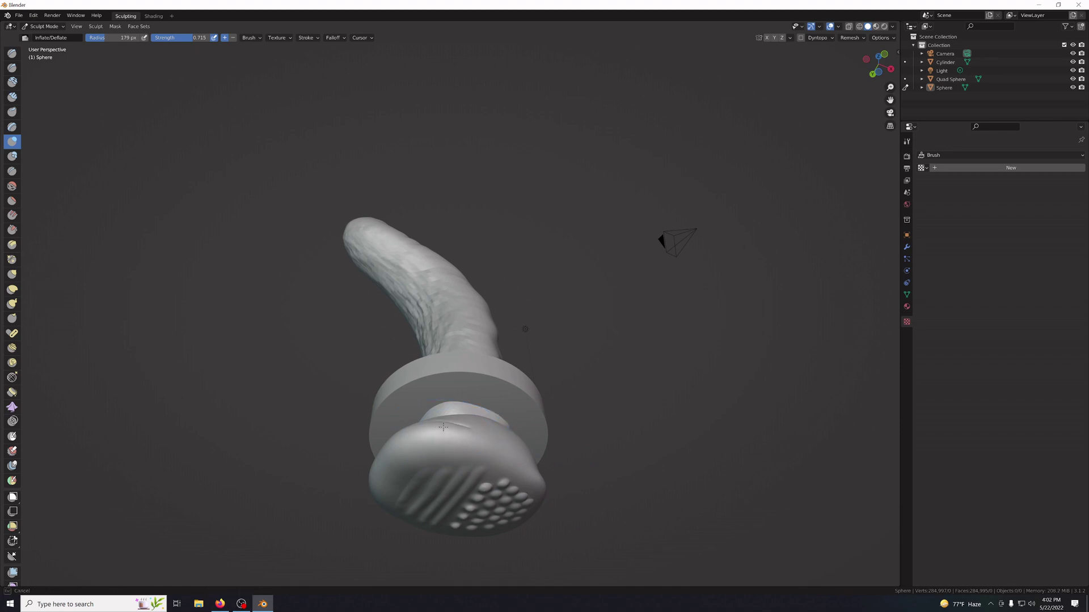
middle_drag(460, 432, 519, 522)
mouse_move(474, 522)
mouse_down()
mouse_move(454, 526)
mouse_move(476, 527)
mouse_up()
drag(443, 524, 470, 522)
mouse_move(529, 534)
middle_down()
mouse_move(562, 529)
mouse_move(482, 539)
mouse_move(514, 543)
middle_up()
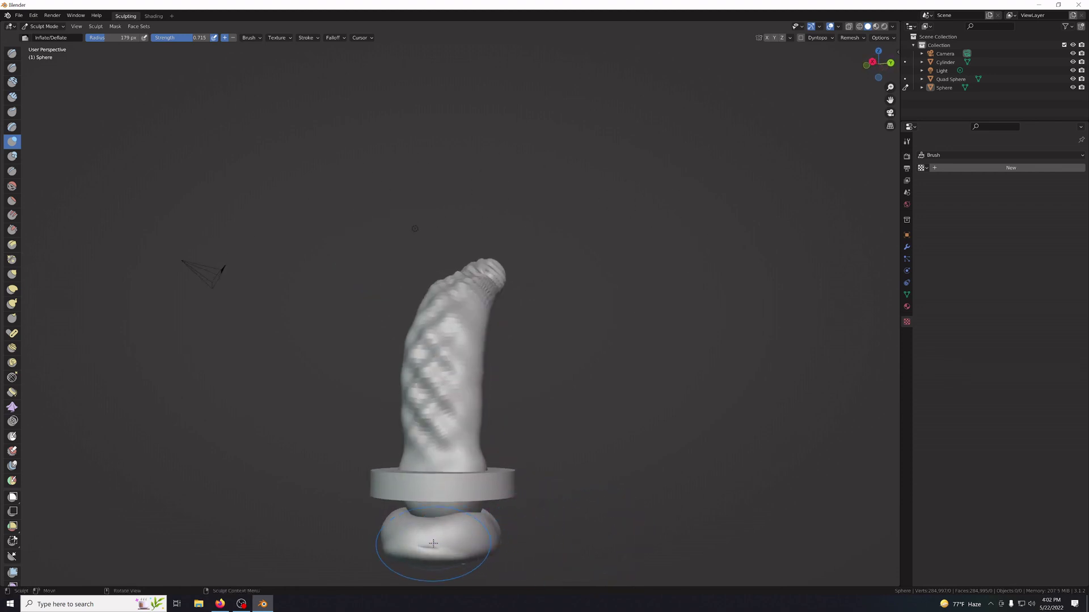
drag(433, 543, 426, 539)
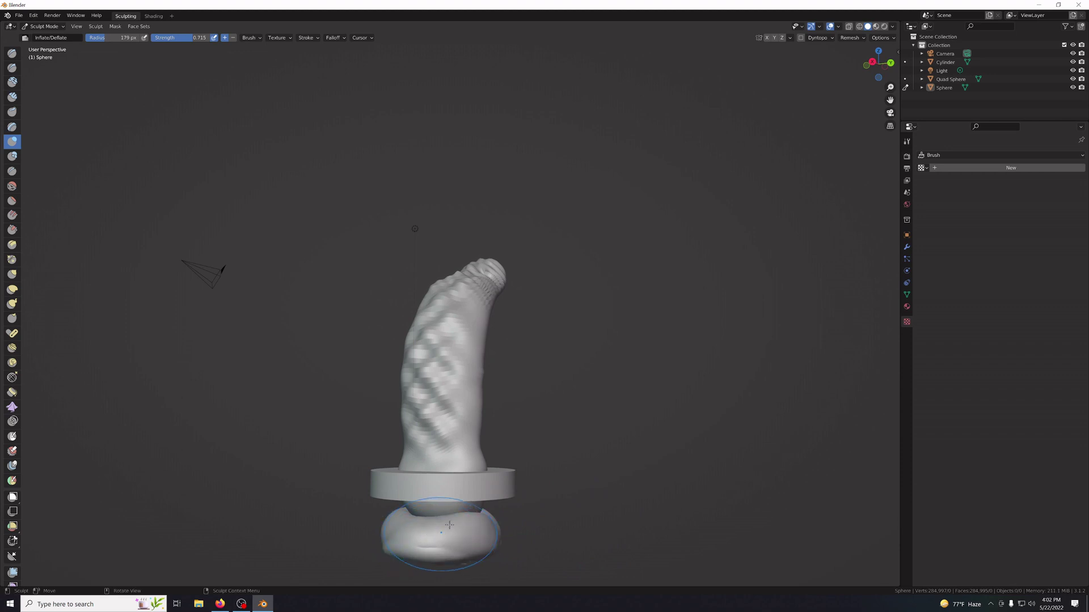
Smooth the rear and front of the thickened foot with the Smooth brush at 0.499 strength.
click(12, 186)
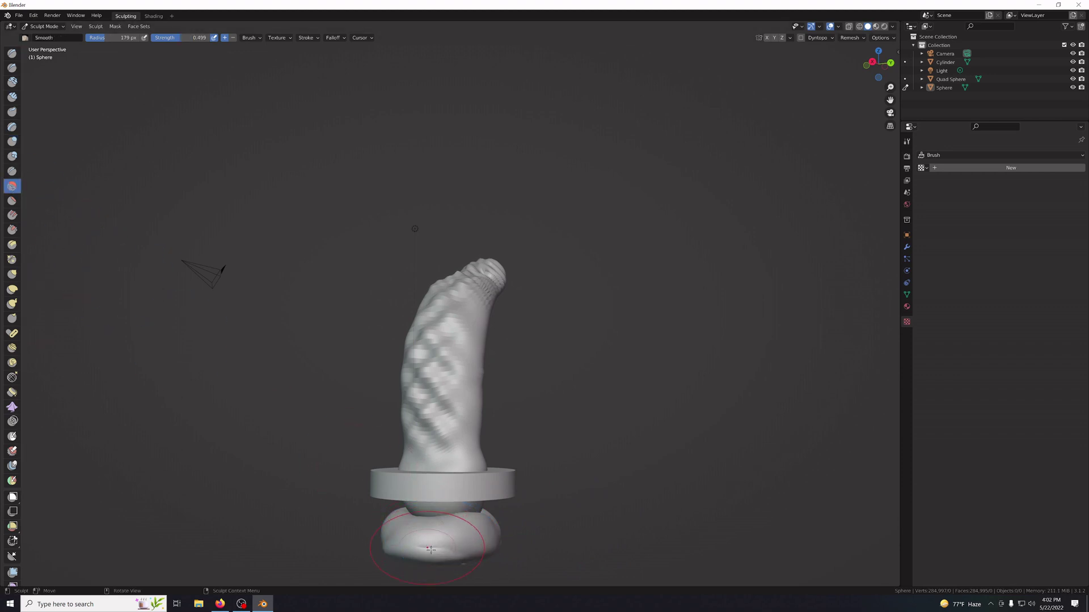
drag(431, 549, 444, 547)
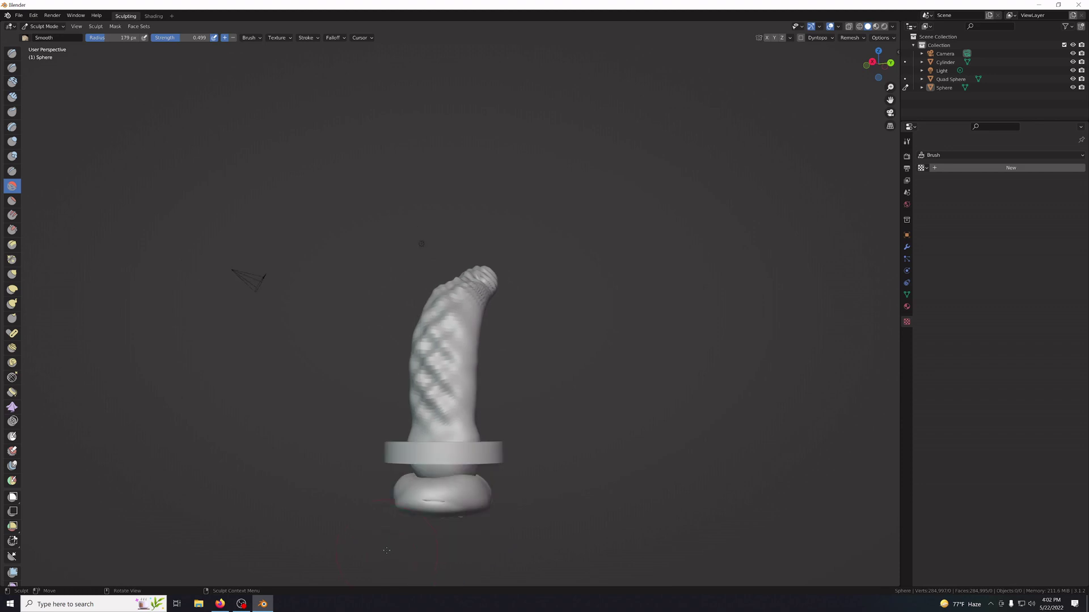
scroll(398, 559, up, 5)
mouse_move(430, 511)
middle_down()
mouse_move(447, 474)
mouse_move(509, 478)
middle_up()
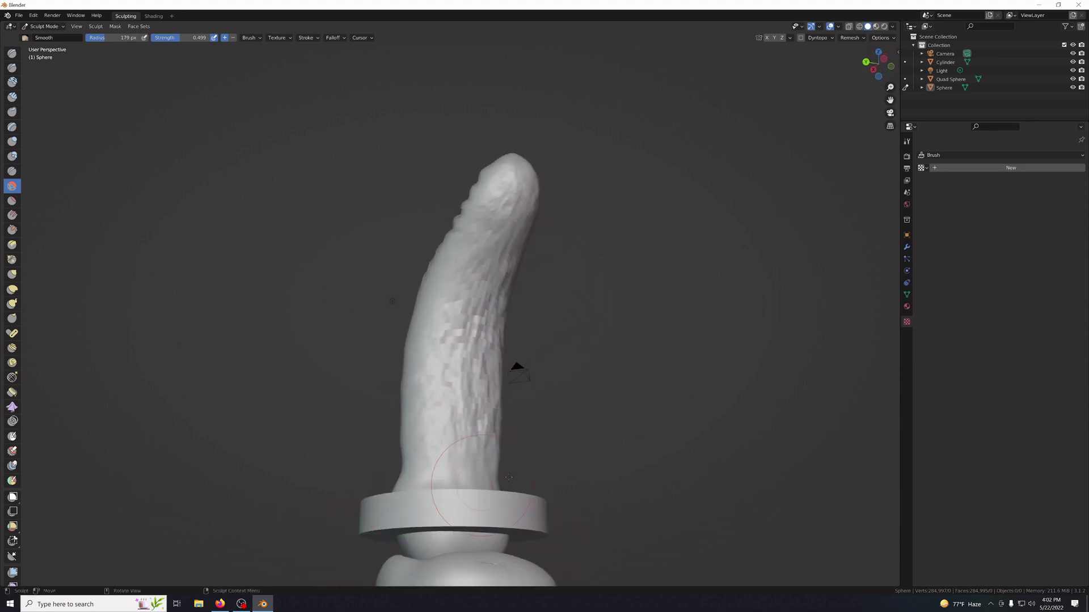
scroll(496, 409, up, 1)
scroll(487, 420, down, 3)
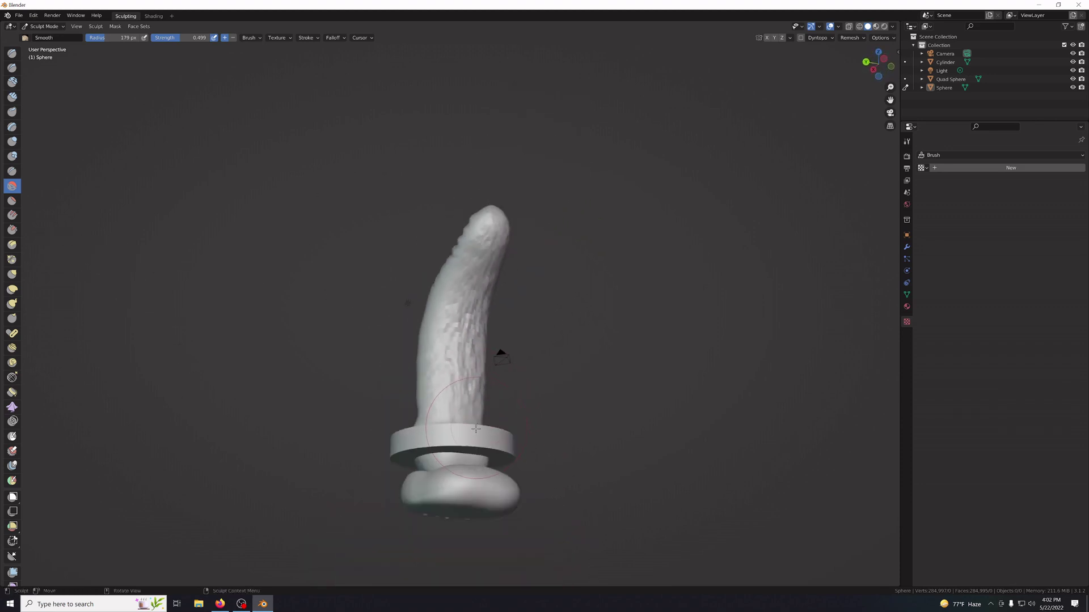
middle_drag(478, 469, 467, 493)
drag(467, 493, 430, 474)
Remesh the sculpture at a 0.01 m voxel size and smooth away the creases on the foot's front.
click(844, 37)
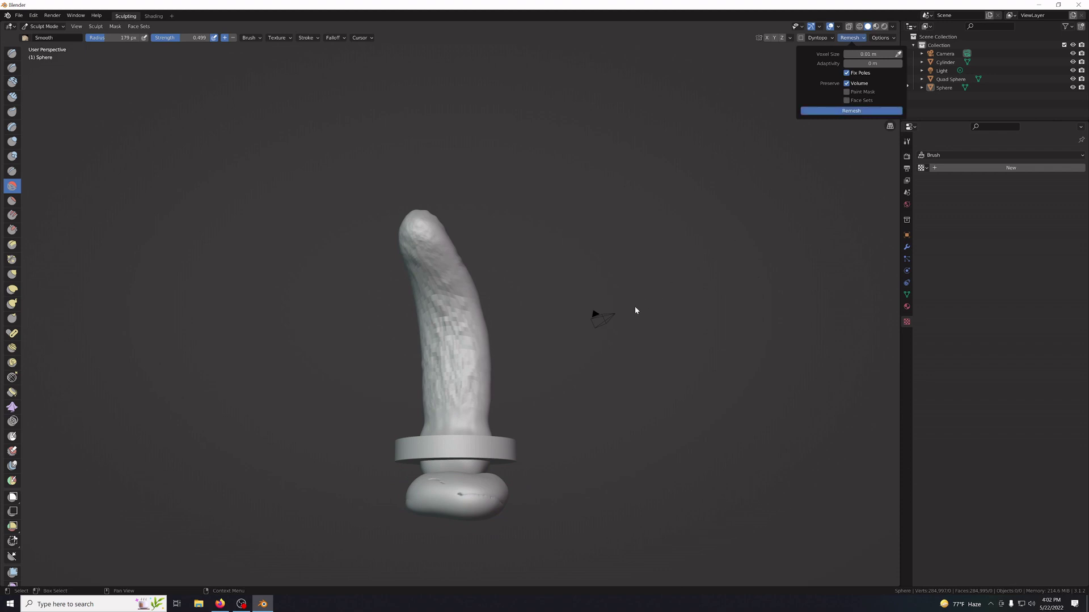
key(ctrl+r)
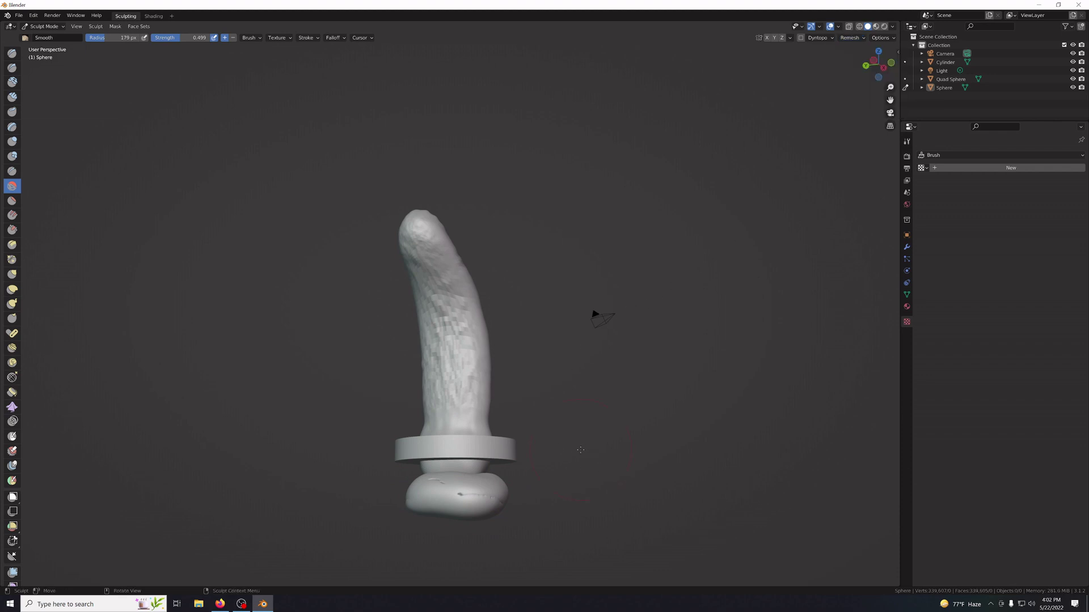
mouse_move(459, 495)
mouse_down()
mouse_move(469, 492)
mouse_move(441, 483)
mouse_up()
scroll(443, 489, up, 1)
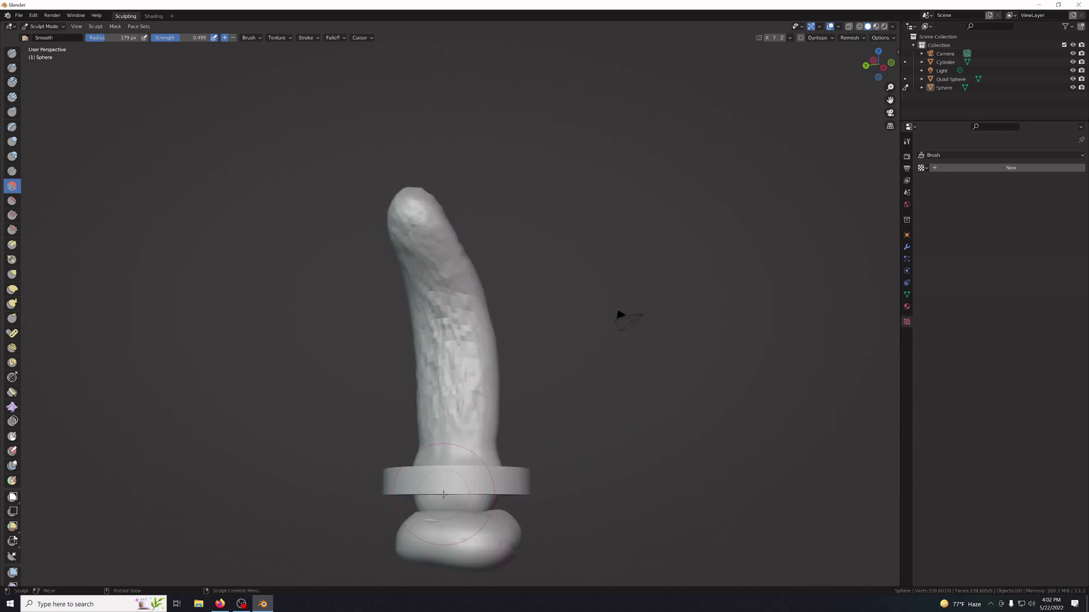
mouse_move(513, 537)
mouse_down()
mouse_move(450, 528)
mouse_move(490, 541)
mouse_up()
mouse_move(428, 527)
mouse_down()
mouse_move(453, 513)
mouse_move(439, 521)
mouse_move(454, 530)
mouse_up()
Smooth the foot's side and rear surfaces just above the underside pattern.
middle_drag(578, 543, 502, 529)
drag(474, 529, 424, 519)
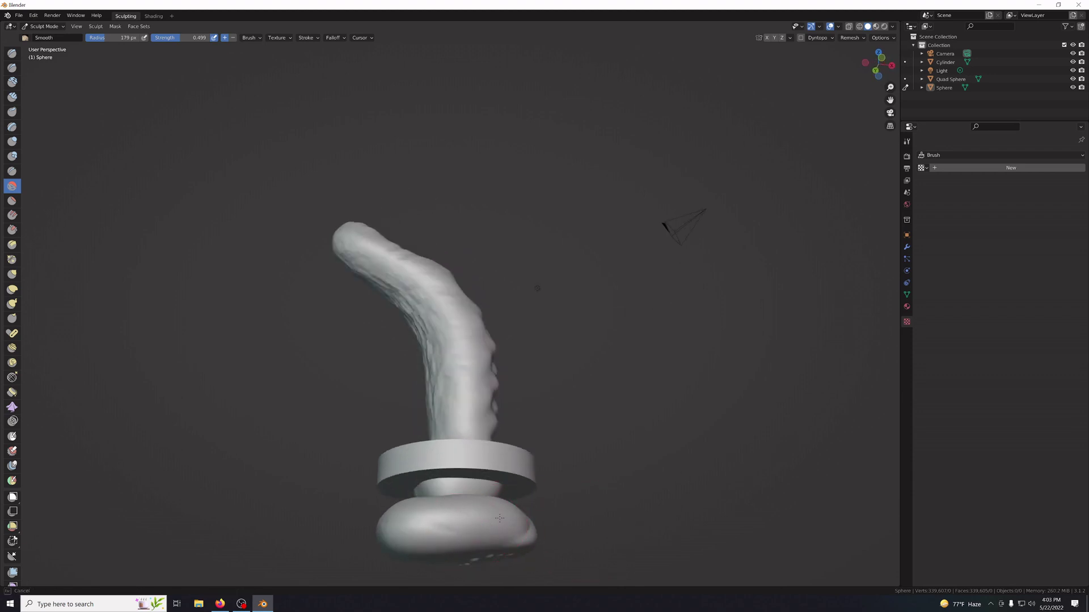
middle_drag(536, 522, 467, 527)
drag(468, 528, 455, 526)
middle_drag(530, 530, 459, 534)
drag(458, 534, 456, 534)
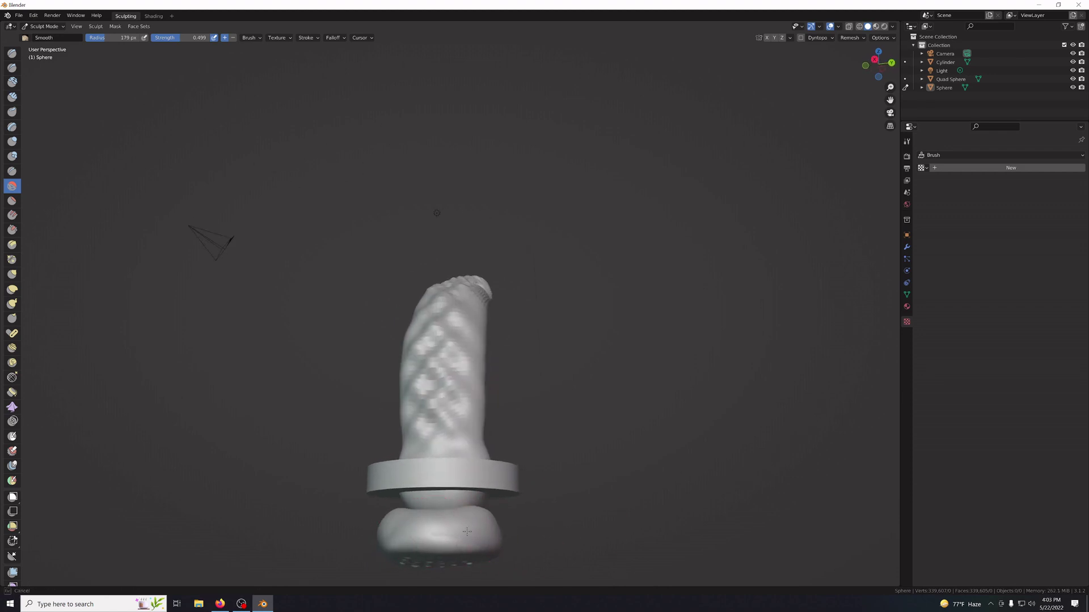
Even out the foot's front and side with further Smooth strokes.
middle_drag(549, 525, 554, 471)
scroll(618, 541, up, 2)
scroll(634, 529, down, 5)
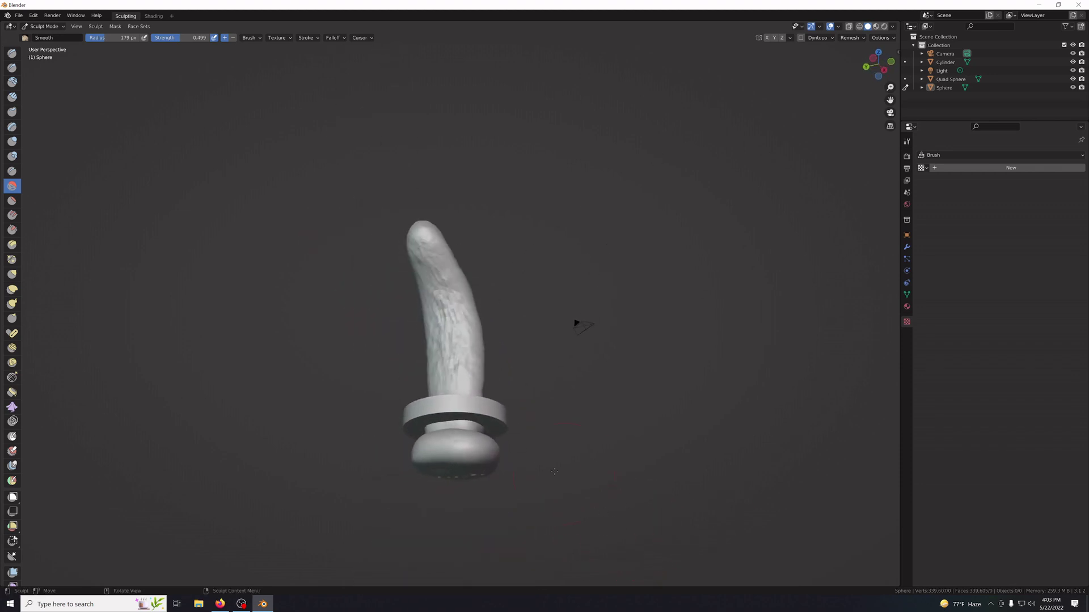
mouse_move(491, 450)
mouse_down()
mouse_move(447, 444)
mouse_move(477, 442)
mouse_up()
middle_drag(611, 519, 630, 424)
middle_drag(623, 361, 510, 430)
drag(427, 448, 431, 441)
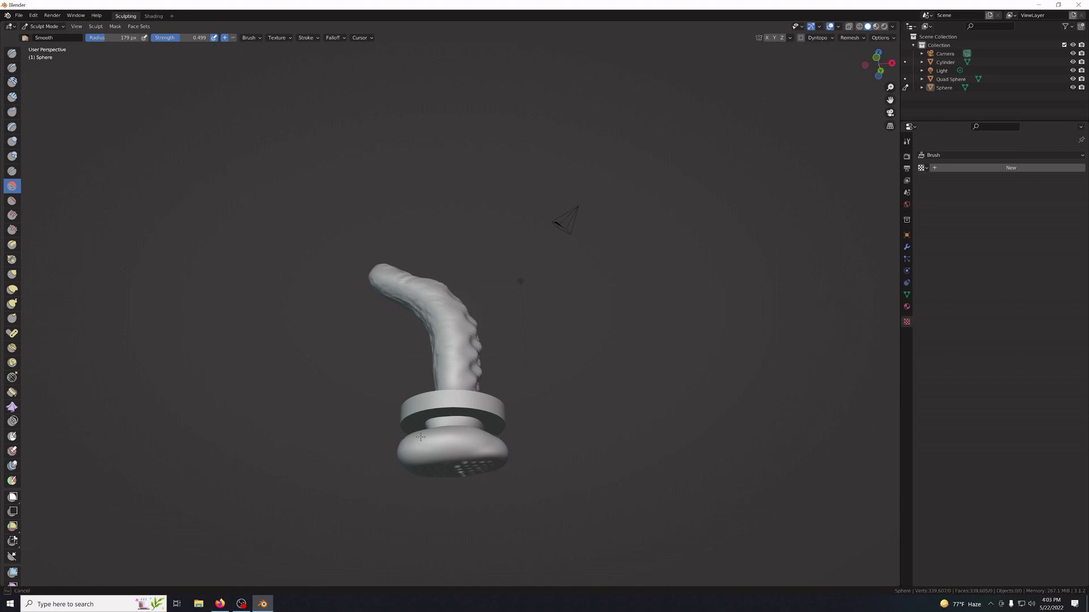
Raise the Smooth brush strength to 0.724 and smooth the foot around the ridged end of its underside.
middle_drag(420, 438, 725, 384)
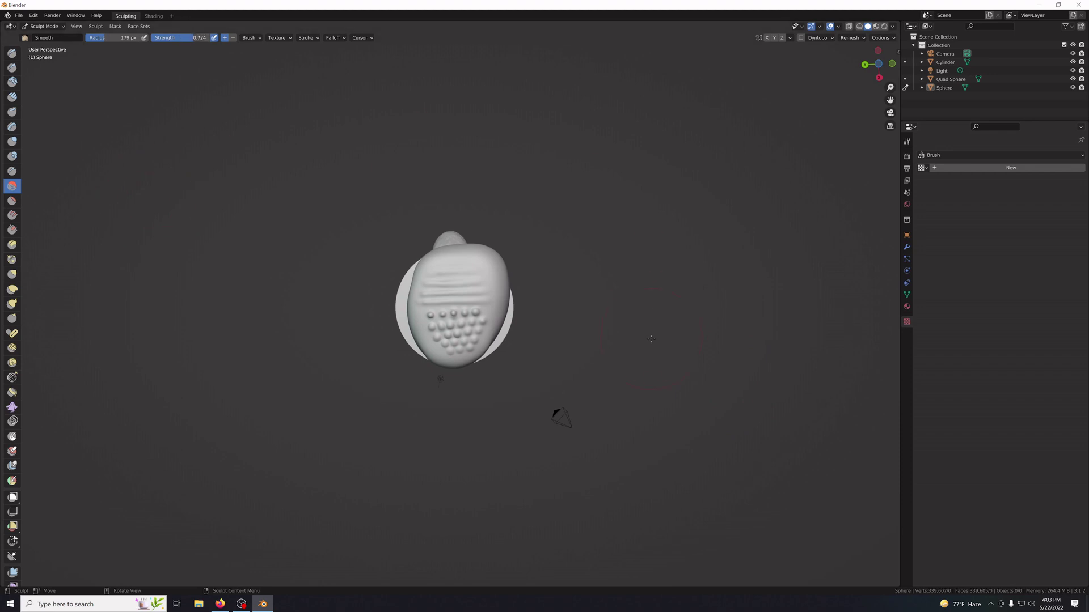
middle_drag(651, 339, 540, 298)
drag(454, 293, 494, 288)
mouse_move(445, 291)
mouse_down()
mouse_move(489, 290)
mouse_move(455, 294)
mouse_move(471, 272)
mouse_move(453, 266)
mouse_up()
Flatten the foot's edge around the ridged end with the Flatten/Contrast brush, working from several sides.
click(11, 200)
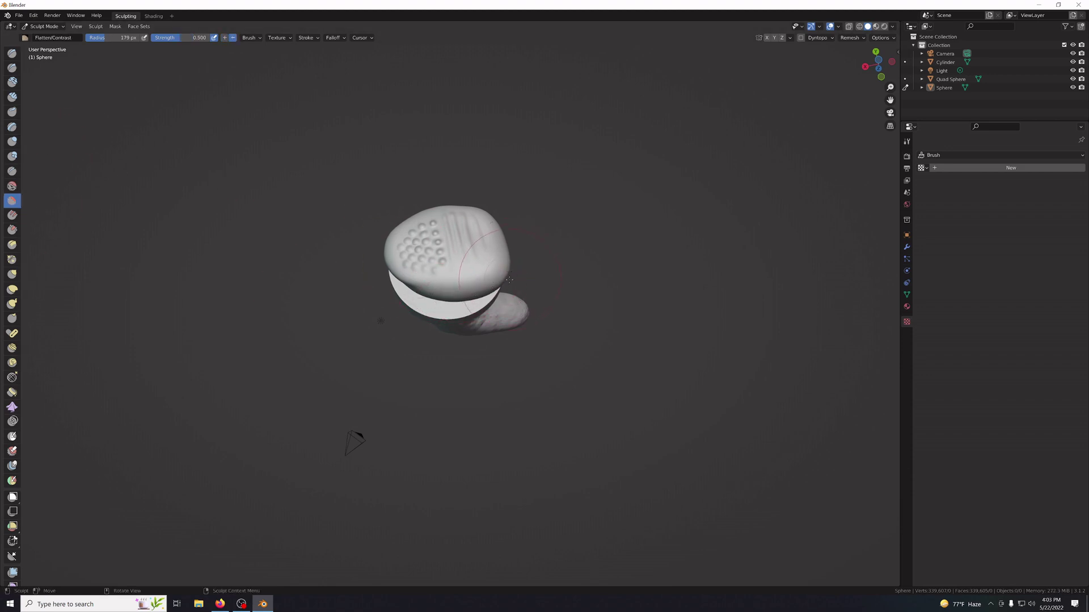
mouse_move(494, 277)
mouse_down()
mouse_move(482, 289)
mouse_move(422, 288)
mouse_move(447, 295)
mouse_move(431, 275)
mouse_move(465, 295)
mouse_move(482, 284)
mouse_up()
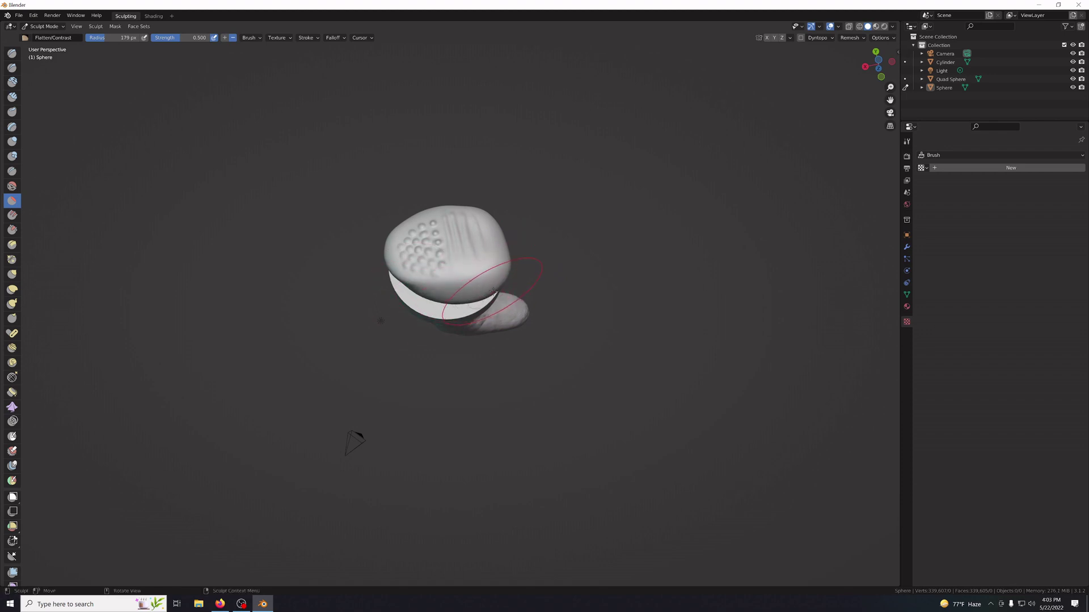
middle_drag(502, 274, 441, 227)
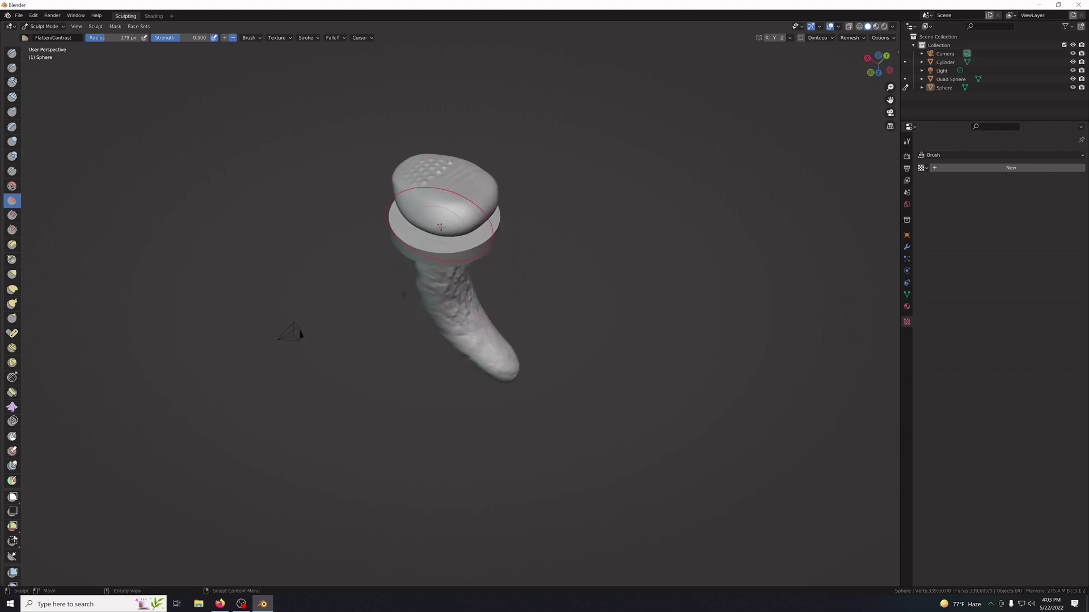
mouse_move(413, 222)
mouse_down()
mouse_move(471, 227)
mouse_move(431, 211)
mouse_move(466, 232)
mouse_up()
mouse_move(527, 250)
middle_down()
mouse_move(549, 261)
mouse_move(445, 233)
middle_up()
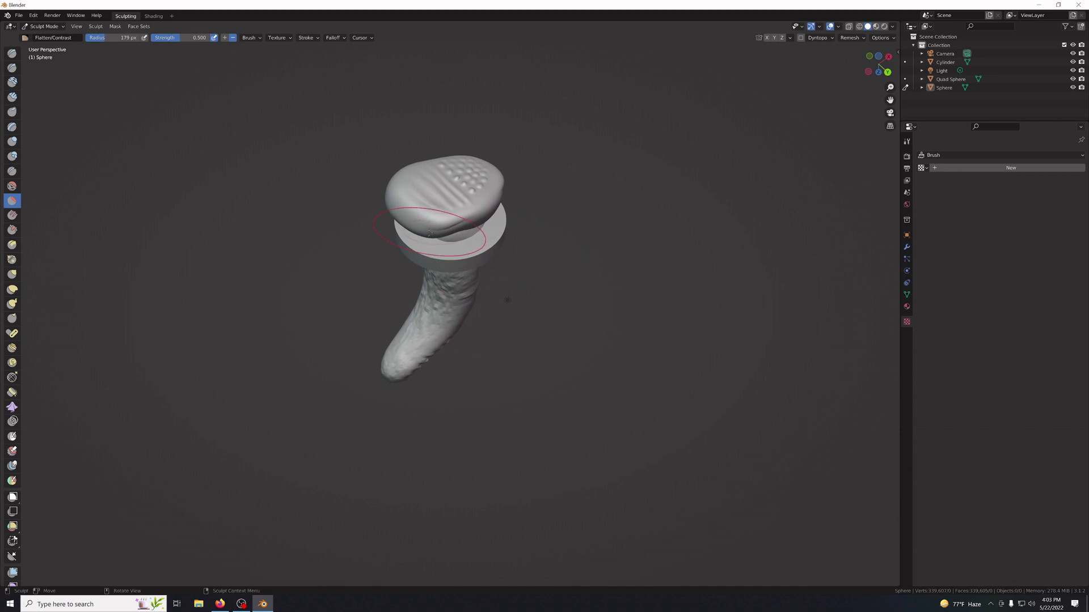
drag(437, 229, 446, 230)
middle_drag(453, 233, 503, 265)
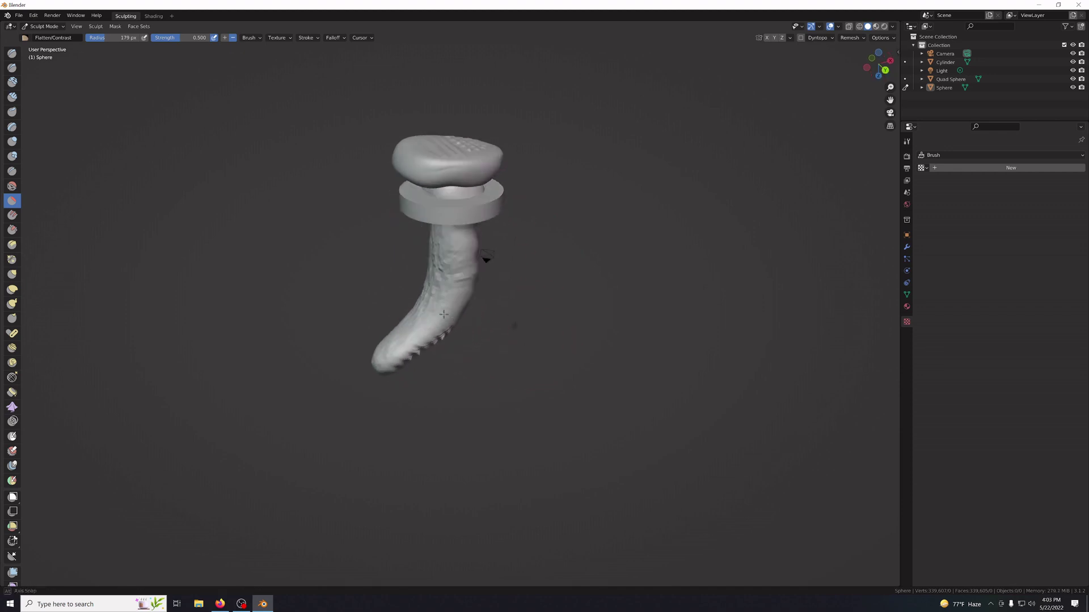
Smooth the foot's side face just above the disc with the Smooth brush.
click(12, 186)
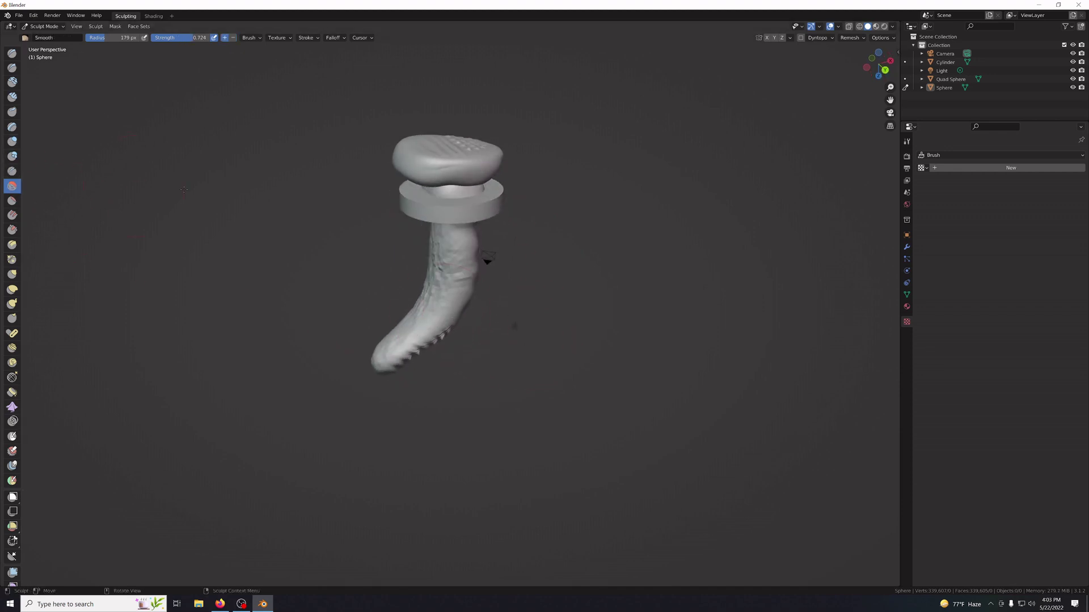
drag(432, 167, 445, 172)
drag(441, 170, 462, 173)
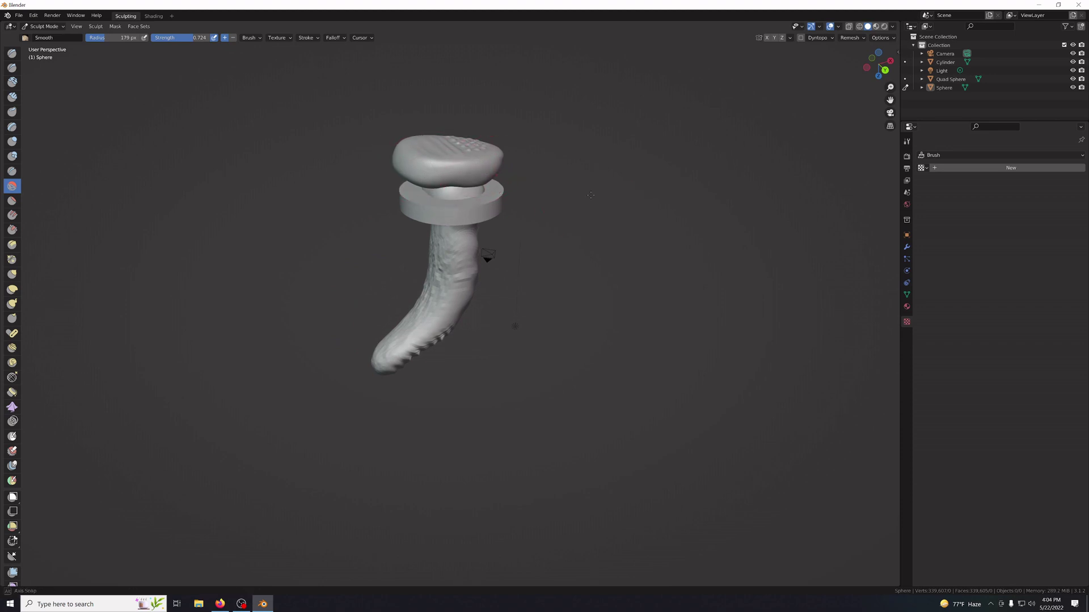
Try to push in the corner and end face of the foot's ridged end with the Grab and Elastic Deform brushes.
mouse_move(560, 176)
middle_down()
mouse_move(673, 253)
mouse_move(661, 255)
middle_up()
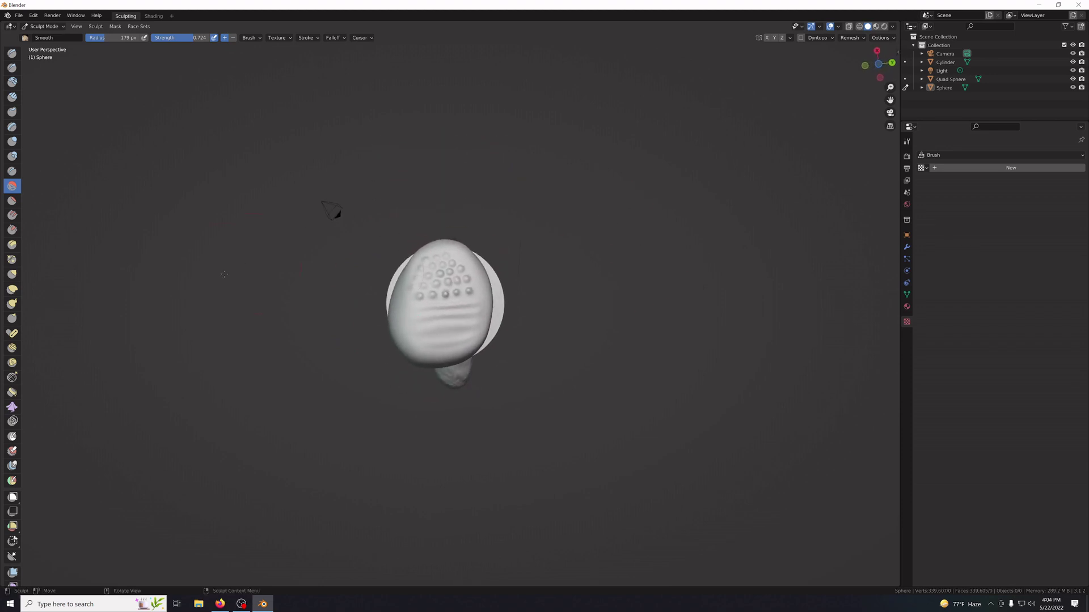
click(15, 289)
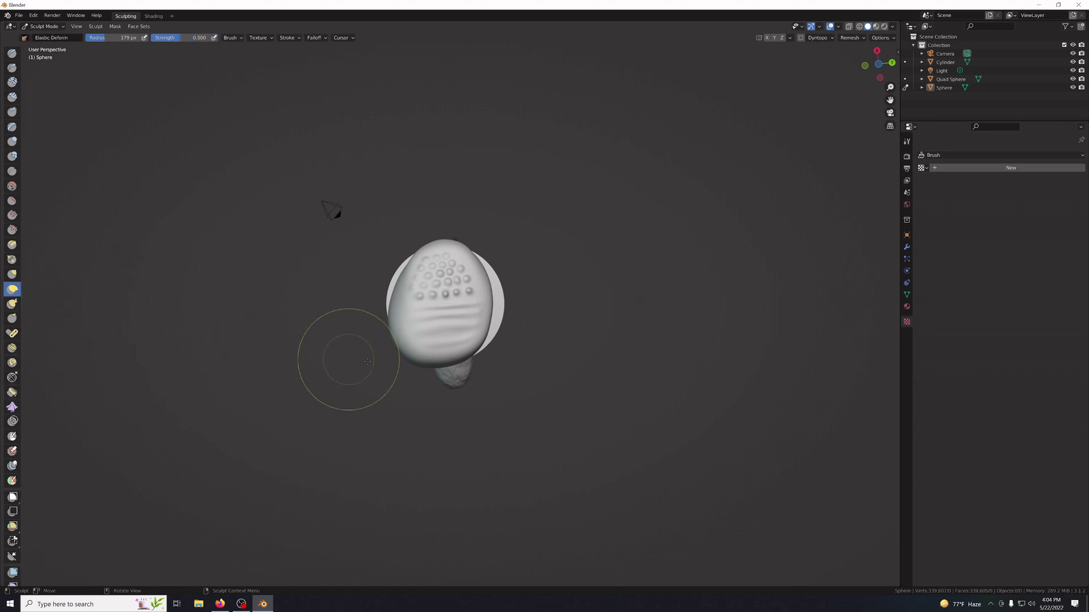
click(12, 274)
drag(404, 336, 413, 327)
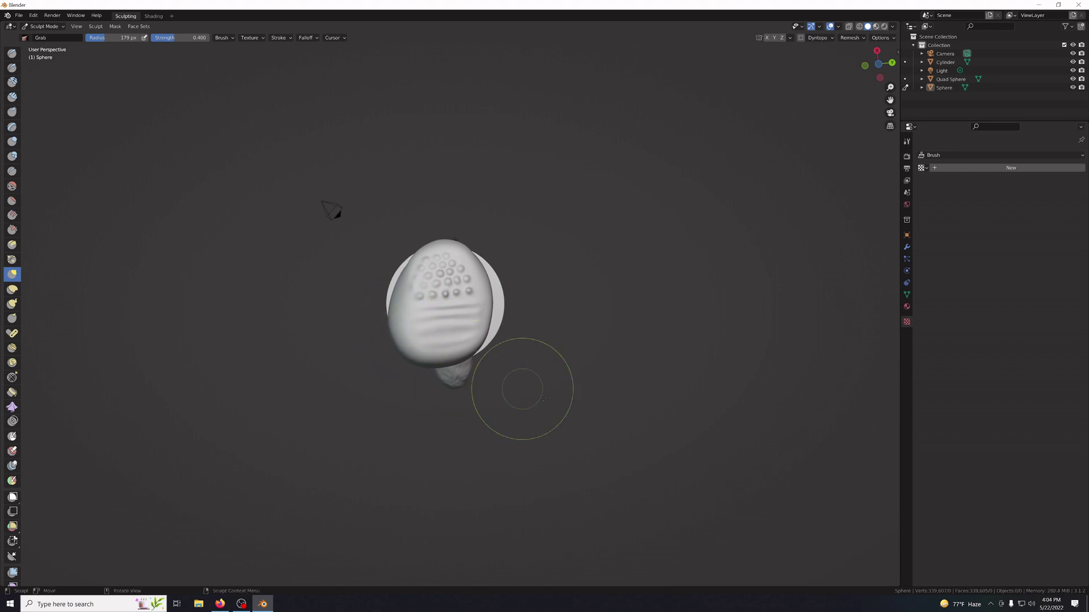
mouse_move(518, 384)
middle_down()
mouse_move(643, 387)
mouse_move(607, 333)
middle_up()
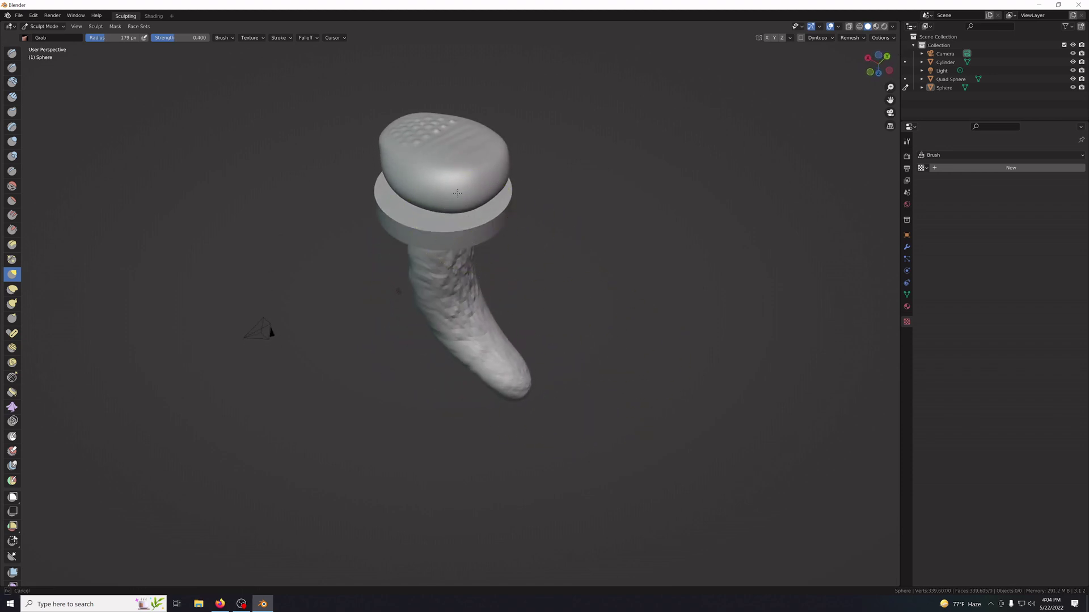
click(12, 290)
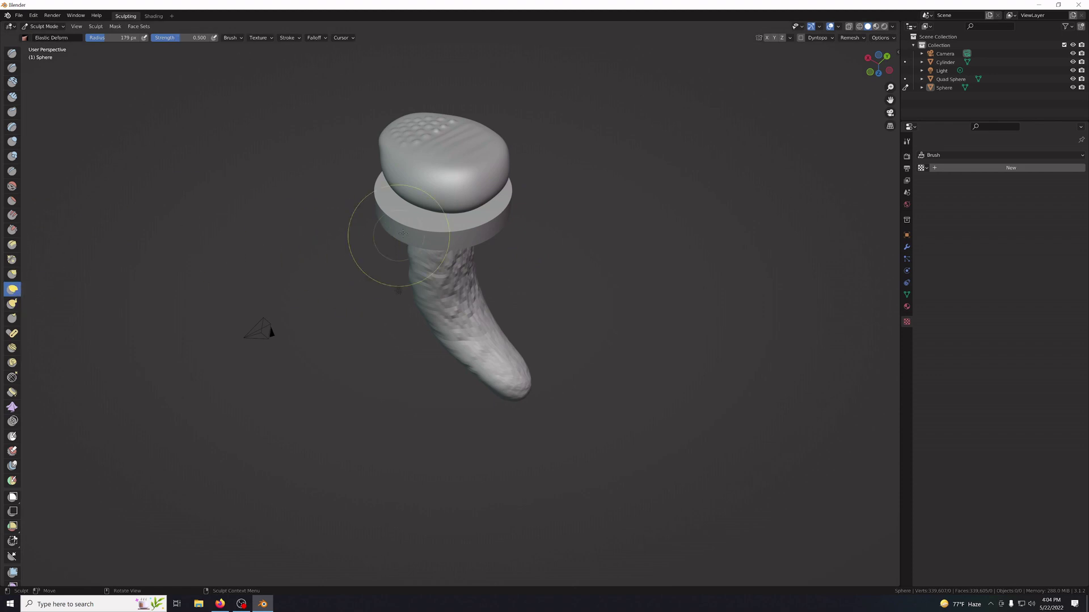
drag(435, 185, 450, 176)
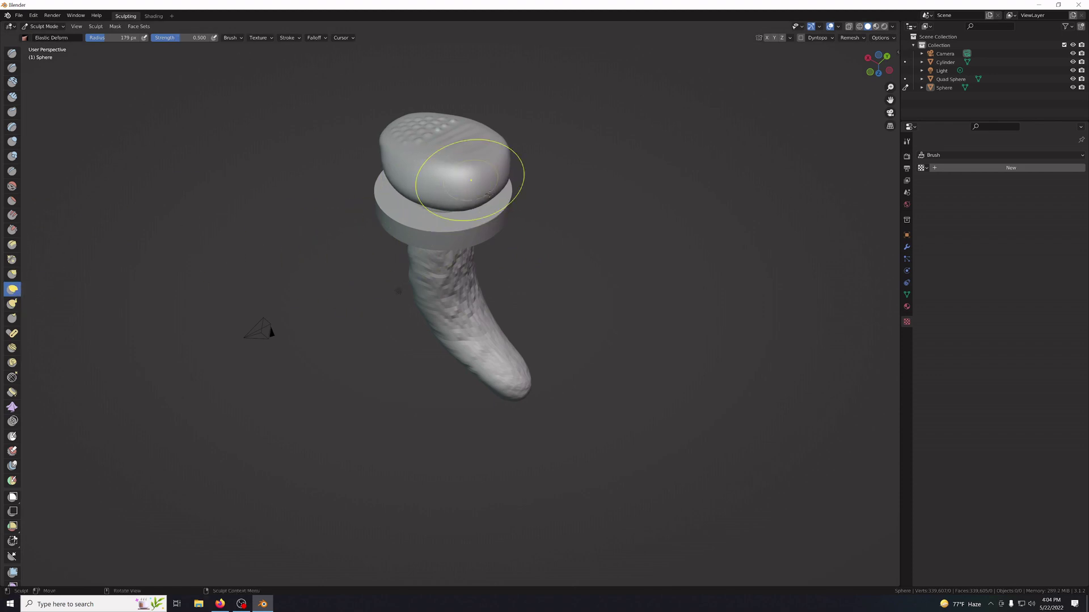
Push the foot's long sides inward with Elastic Deform to narrow its outline over the disc.
middle_drag(449, 176, 493, 281)
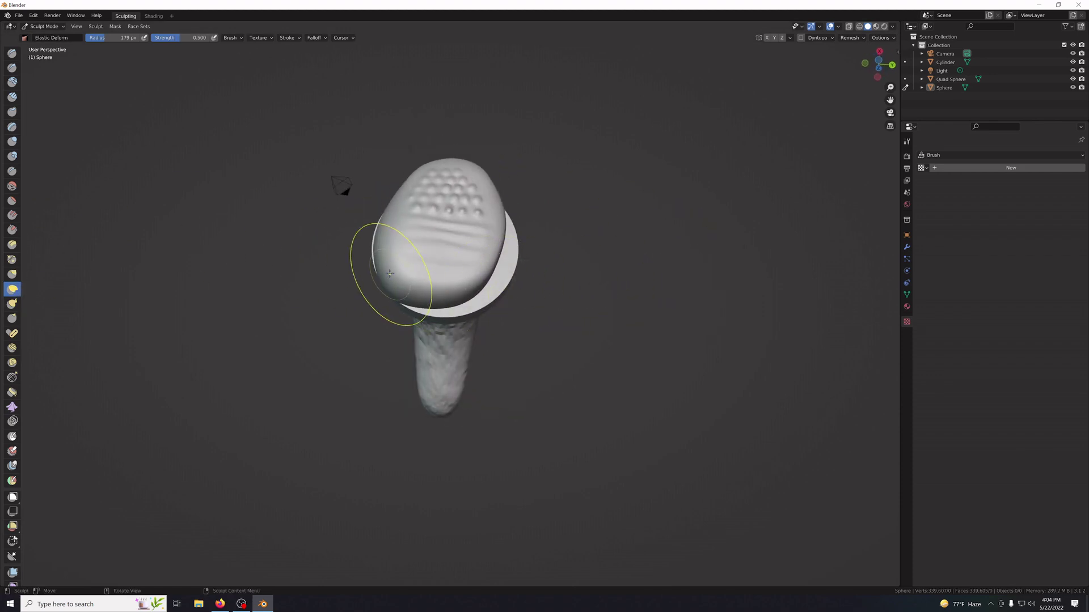
mouse_move(394, 272)
mouse_down()
mouse_move(439, 275)
mouse_move(383, 249)
mouse_move(412, 254)
mouse_up()
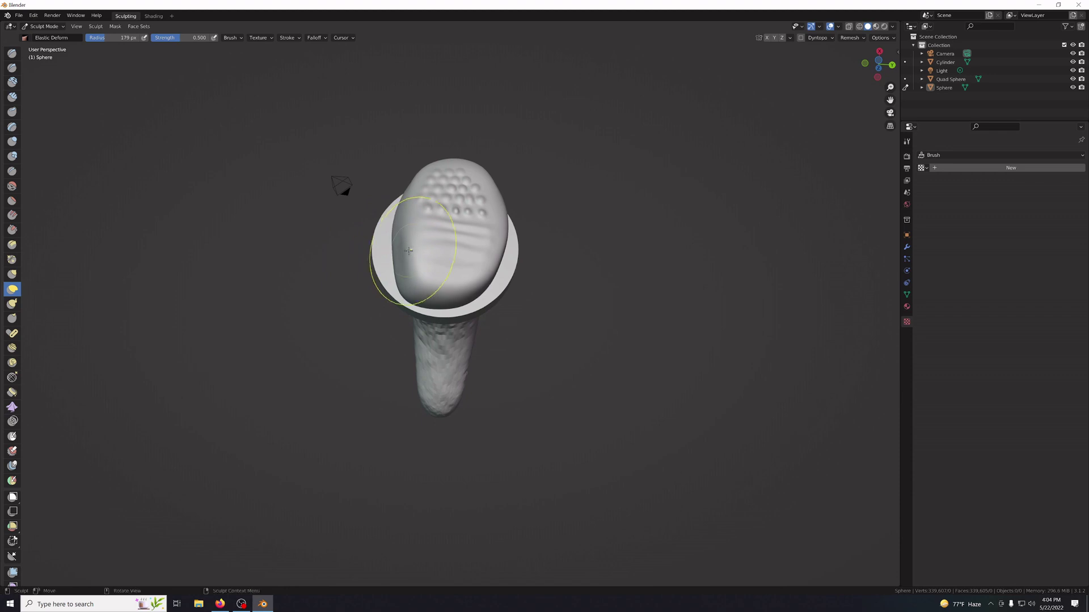
middle_drag(635, 301, 597, 291)
drag(472, 245, 454, 269)
middle_drag(597, 295, 643, 316)
mouse_move(508, 237)
mouse_down()
mouse_move(486, 233)
mouse_move(493, 238)
mouse_up()
Reshape the foot's edge facing the disc with Elastic Deform, switching on X-axis symmetry for the strokes.
mouse_move(588, 284)
middle_down()
mouse_move(635, 235)
mouse_move(494, 247)
middle_up()
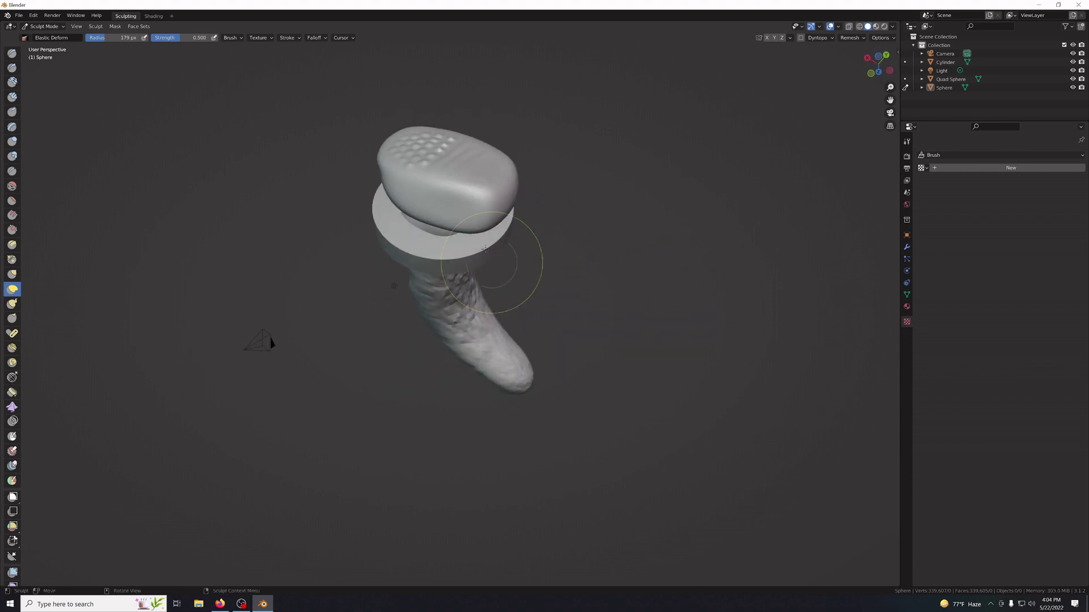
drag(453, 218, 416, 221)
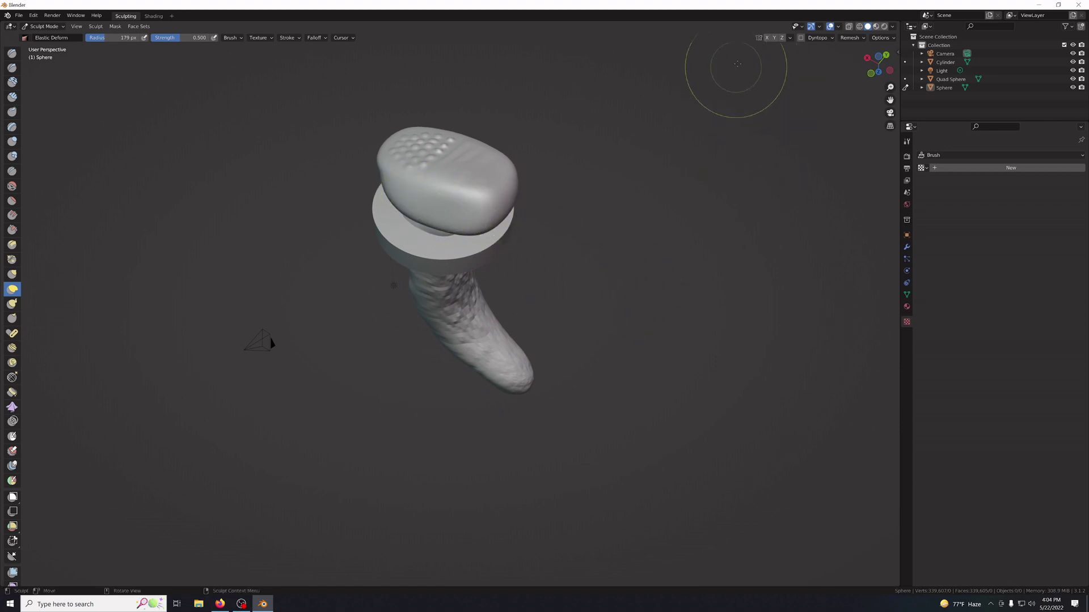
drag(466, 198, 437, 206)
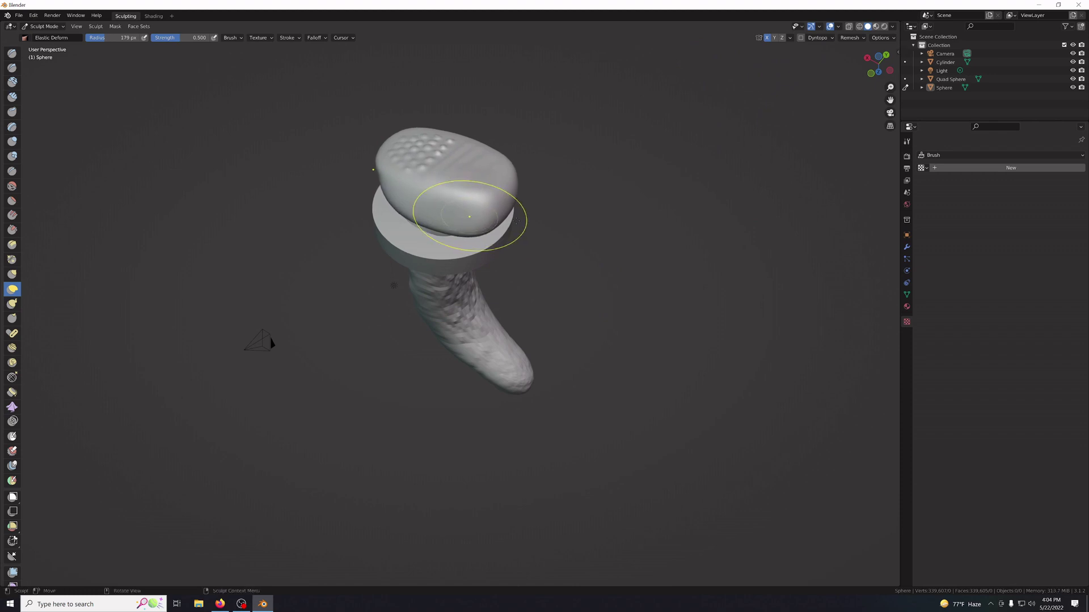
middle_drag(655, 251, 559, 210)
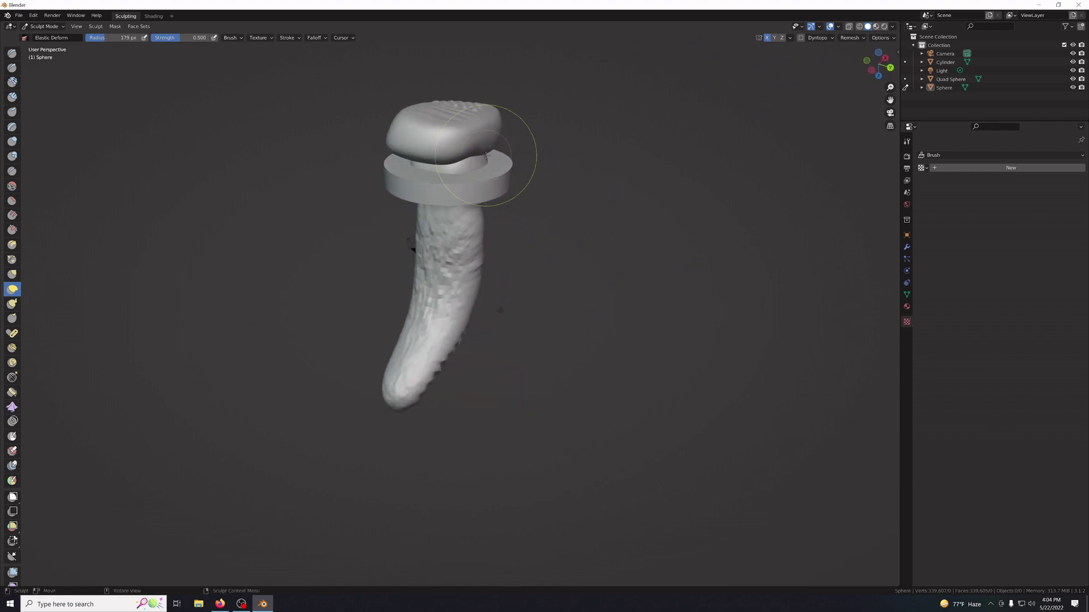
drag(478, 154, 481, 167)
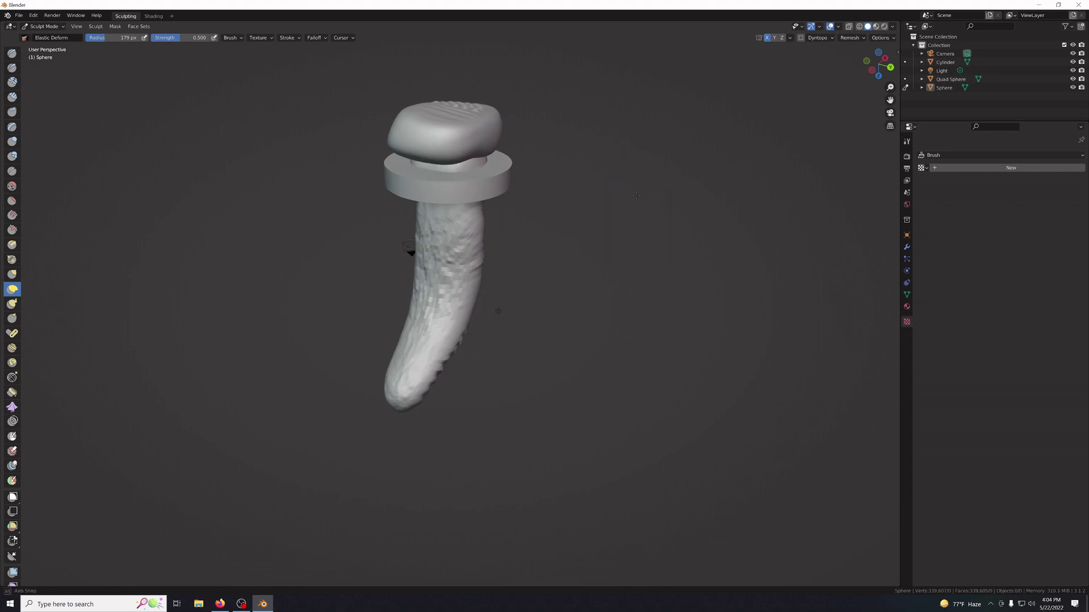
mouse_move(481, 166)
middle_down()
mouse_move(726, 265)
mouse_move(847, 239)
middle_up()
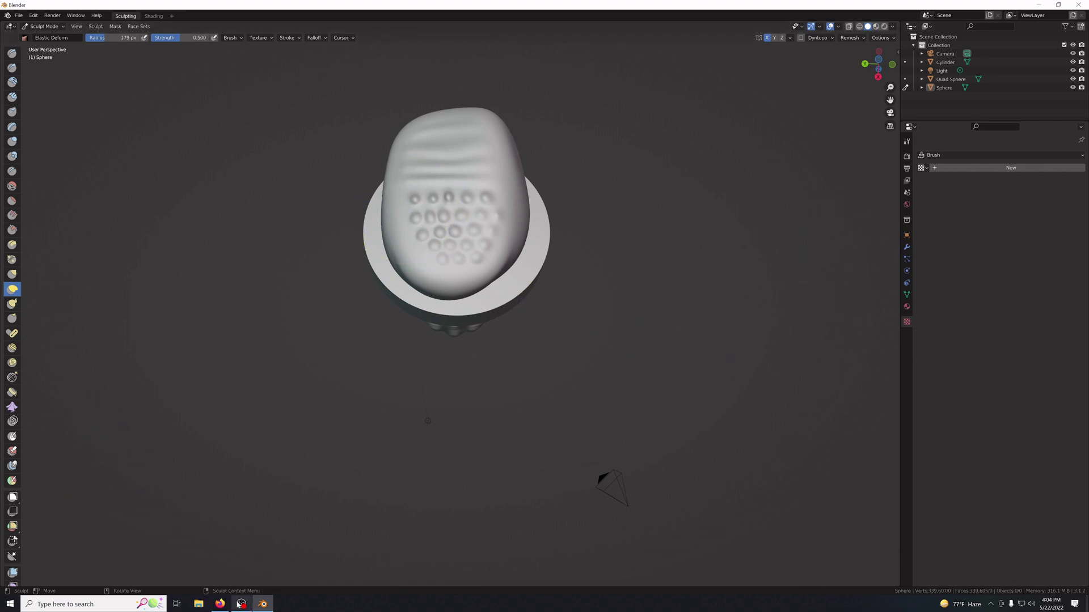
Switch to Object Mode and delete the sculpted foot object with the ridges and bumps.
click(240, 604)
click(45, 26)
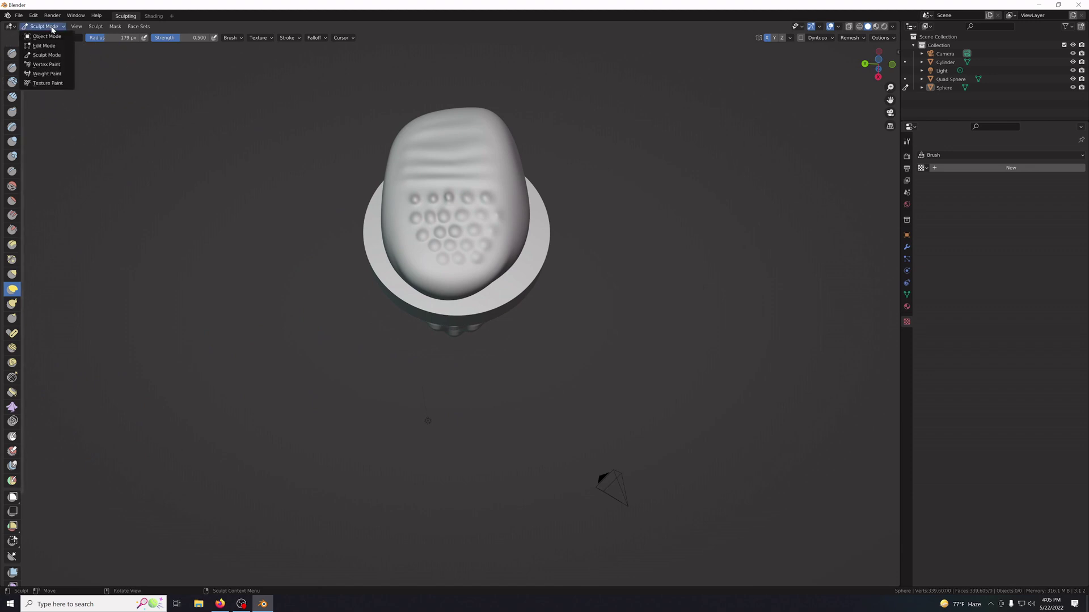
click(48, 37)
click(449, 162)
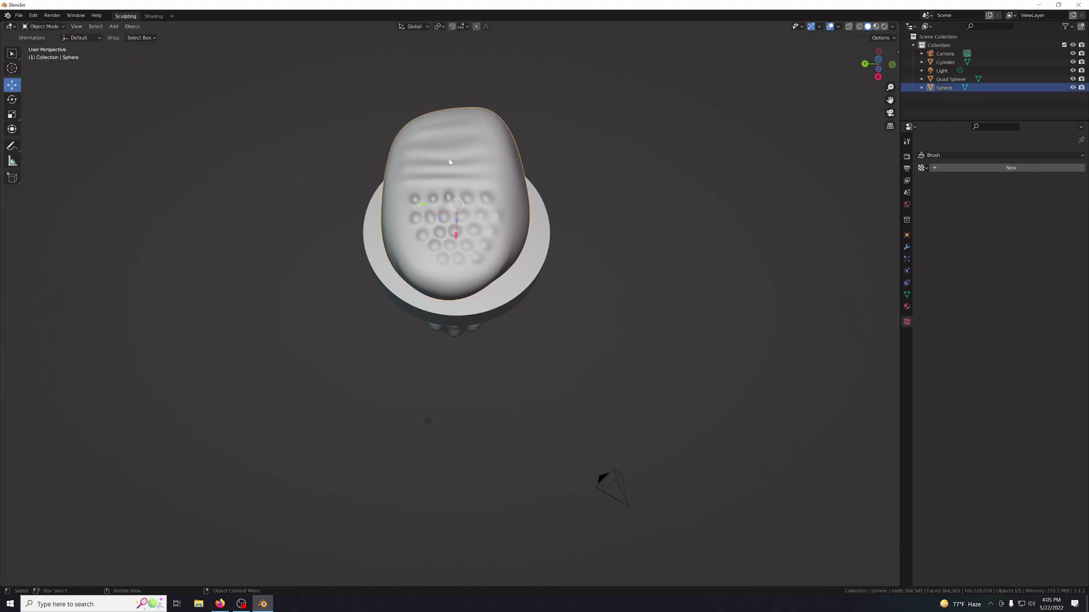
key(Delete)
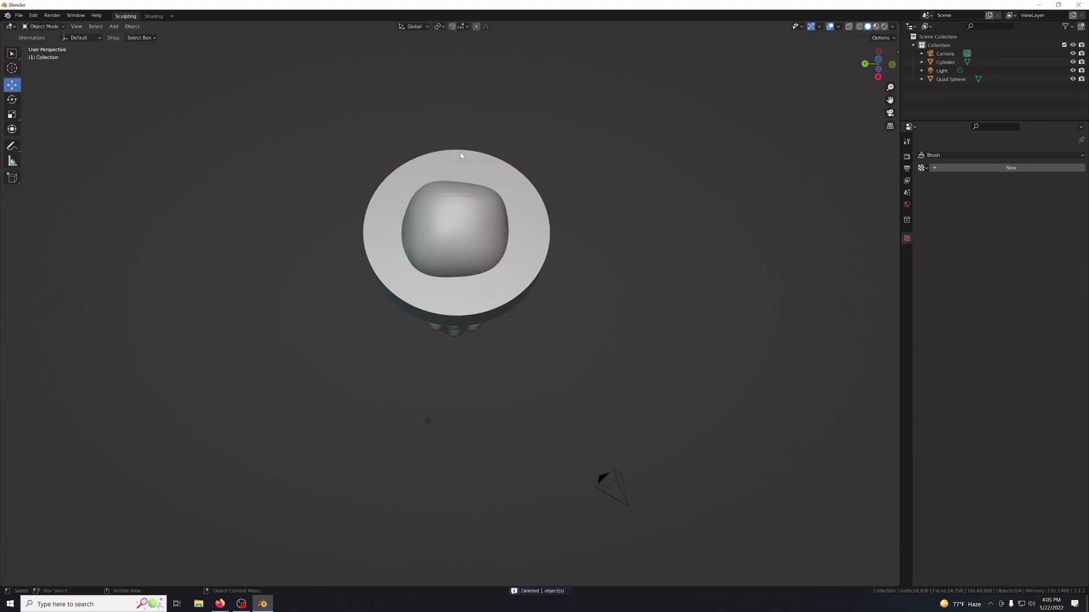
Examine the curved shaft, disc and rounded end from above, below and all around the vertical orbit.
scroll(483, 442, down, 3)
middle_drag(398, 425, 395, 501)
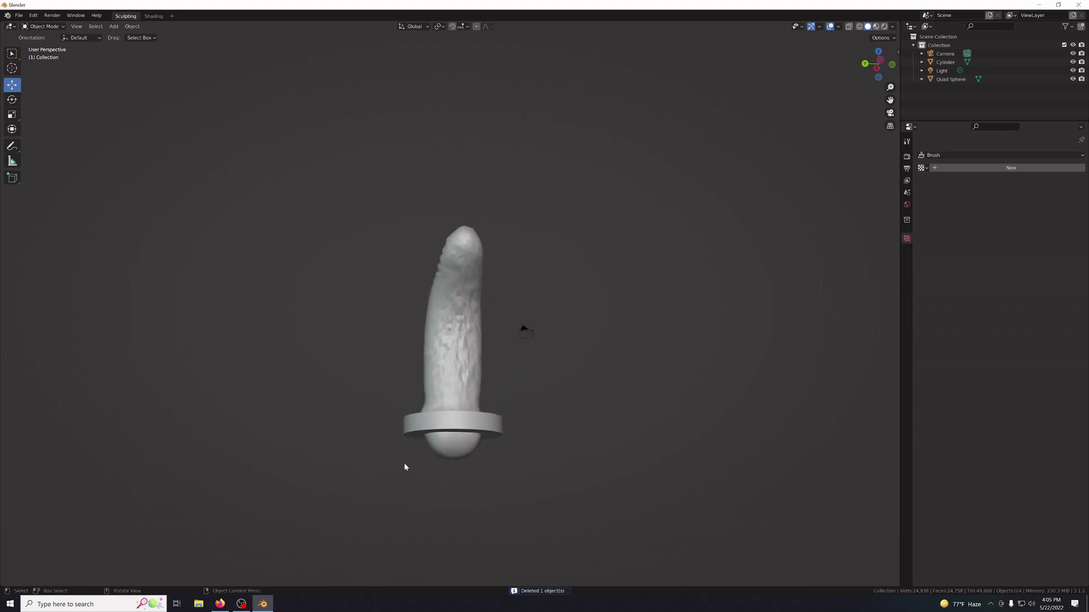
key(KP_7)
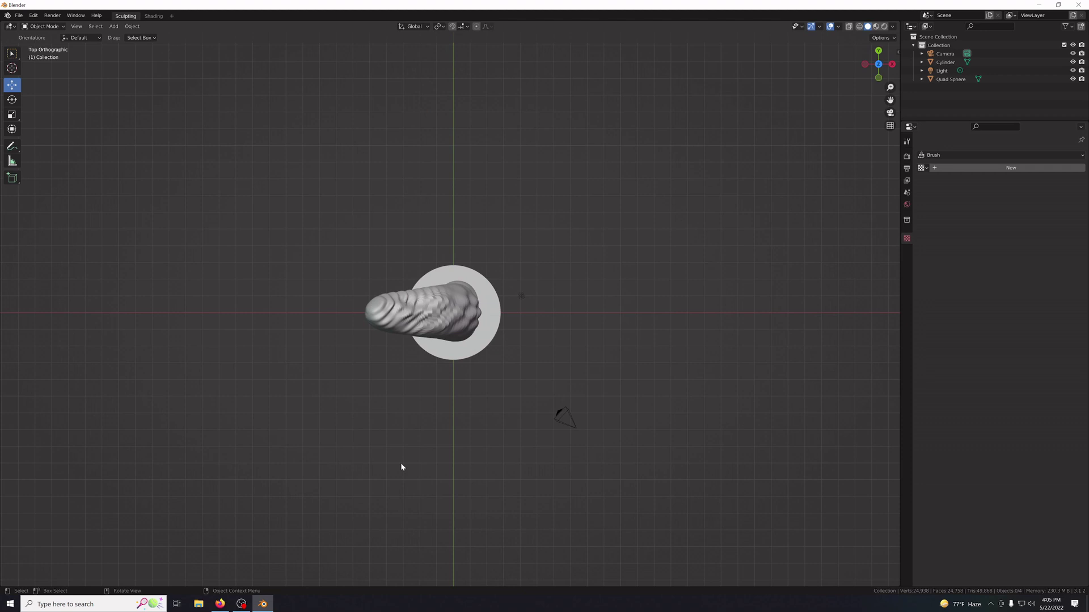
key(KP_2)
key(KP_2)
key(KP_2)
key(KP_2)
key(KP_2)
key(KP_2)
key(KP_2)
key(KP_2)
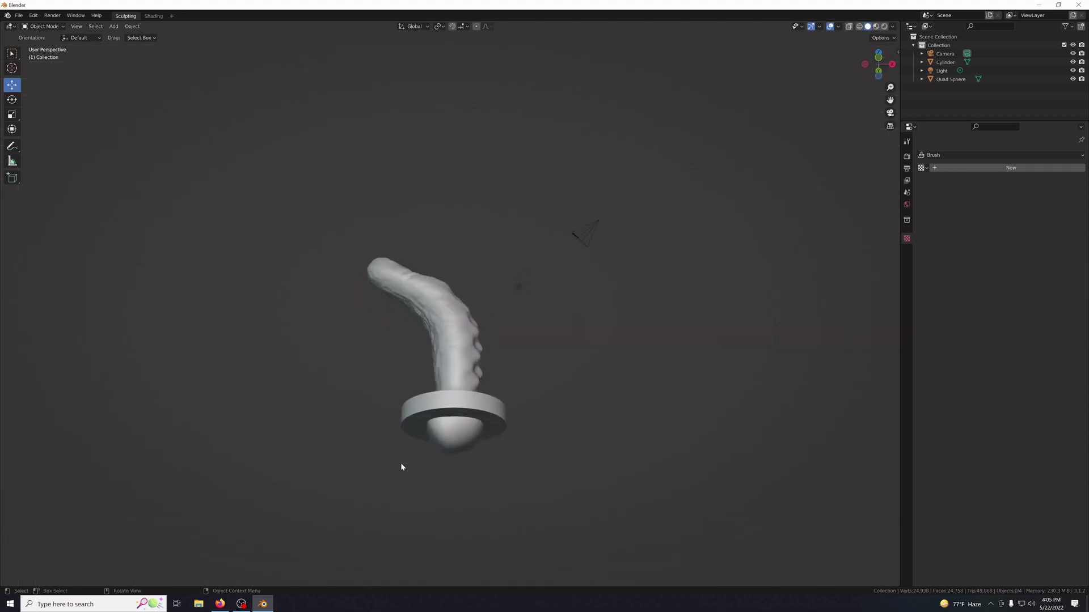
key(KP_2)
key(KP_2)
key(KP_2)
key(KP_2)
key(KP_2)
key(KP_2)
key(KP_2)
key(KP_2)
key(KP_2)
key(KP_2)
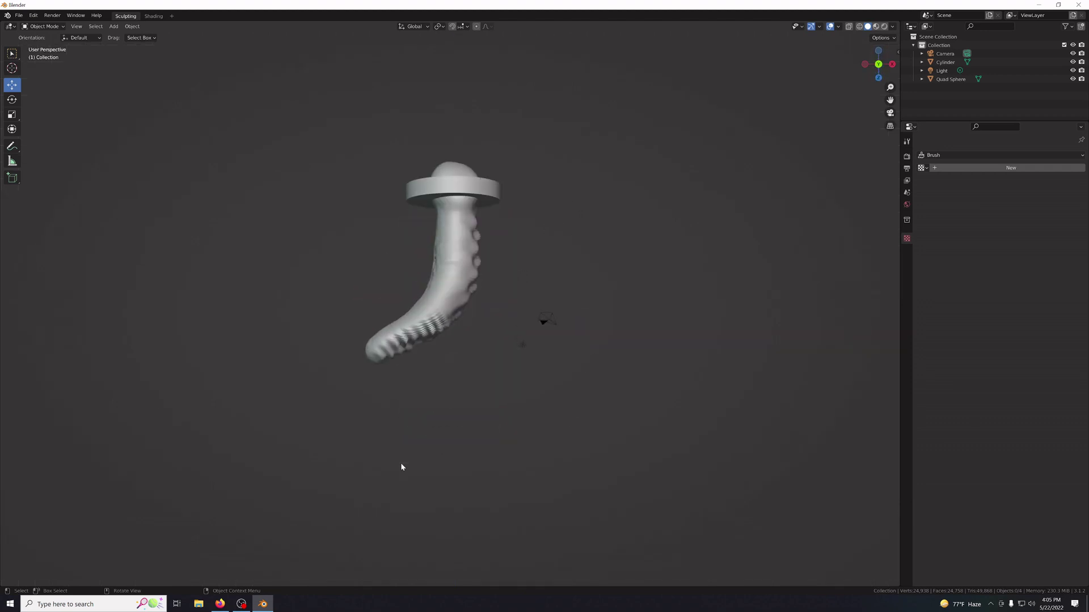
key(KP_2)
key(KP_2)
key(KP_2)
key(KP_2)
key(KP_2)
key(KP_2)
key(KP_2)
key(KP_2)
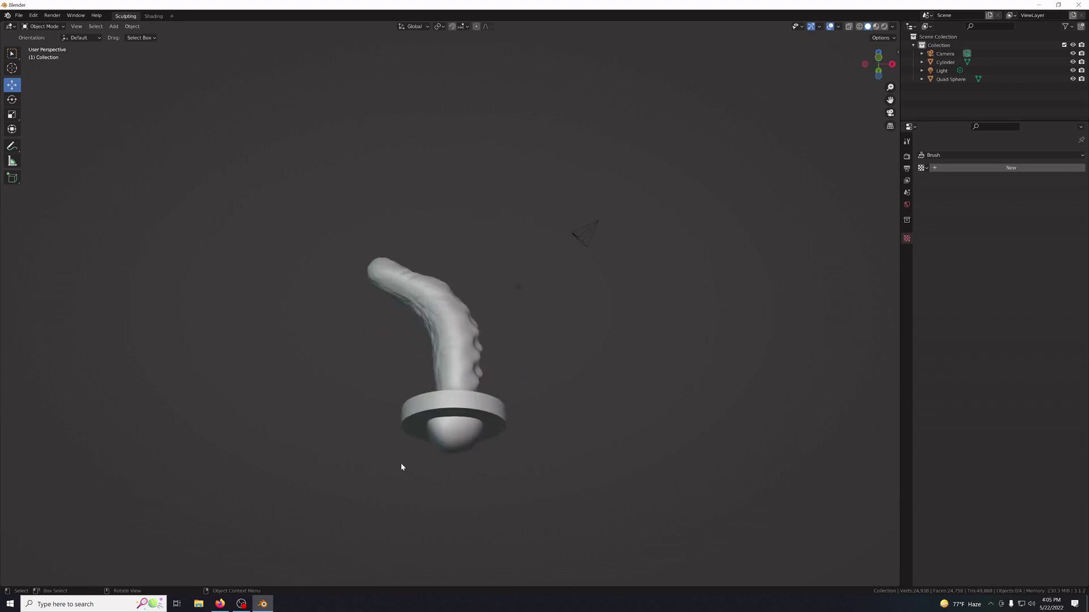
key(KP_2)
key(KP_2)
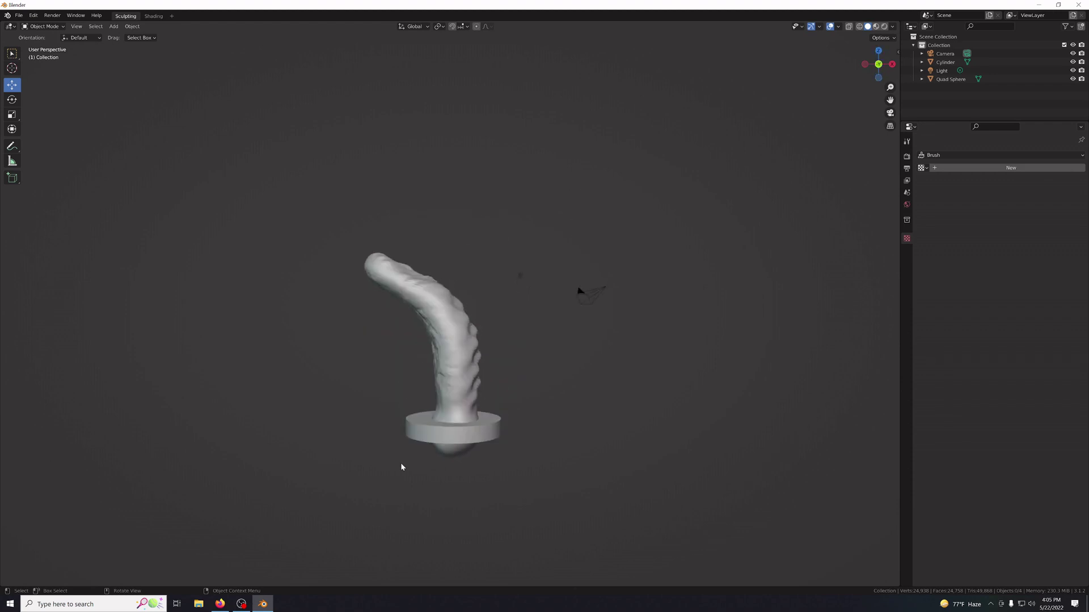
Add an Ico Sphere mesh at the world origin while working in the front orthographic view.
key(KP_7)
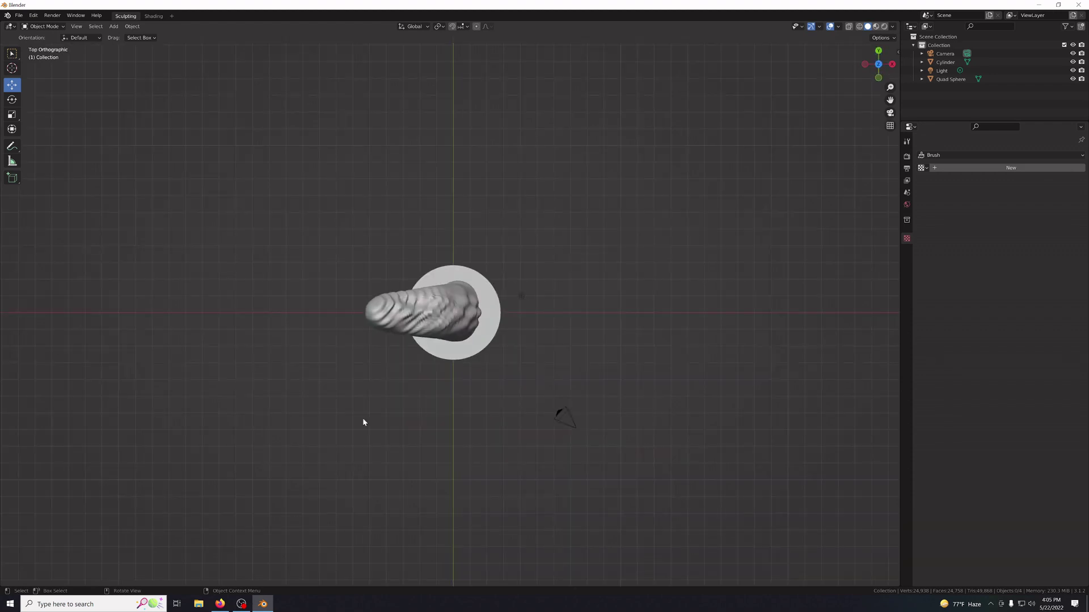
key(KP_1)
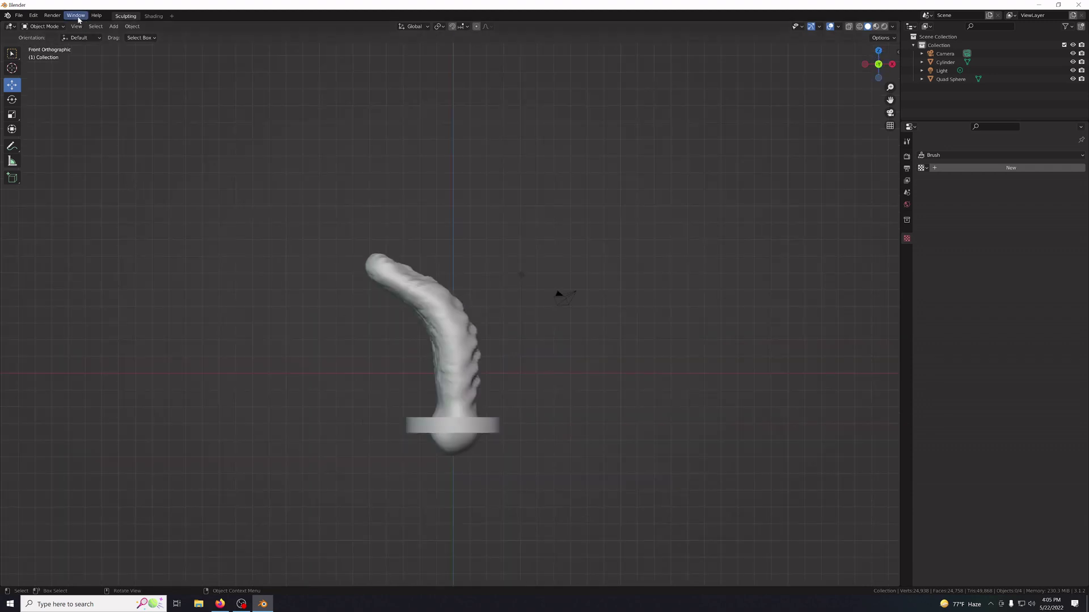
click(113, 26)
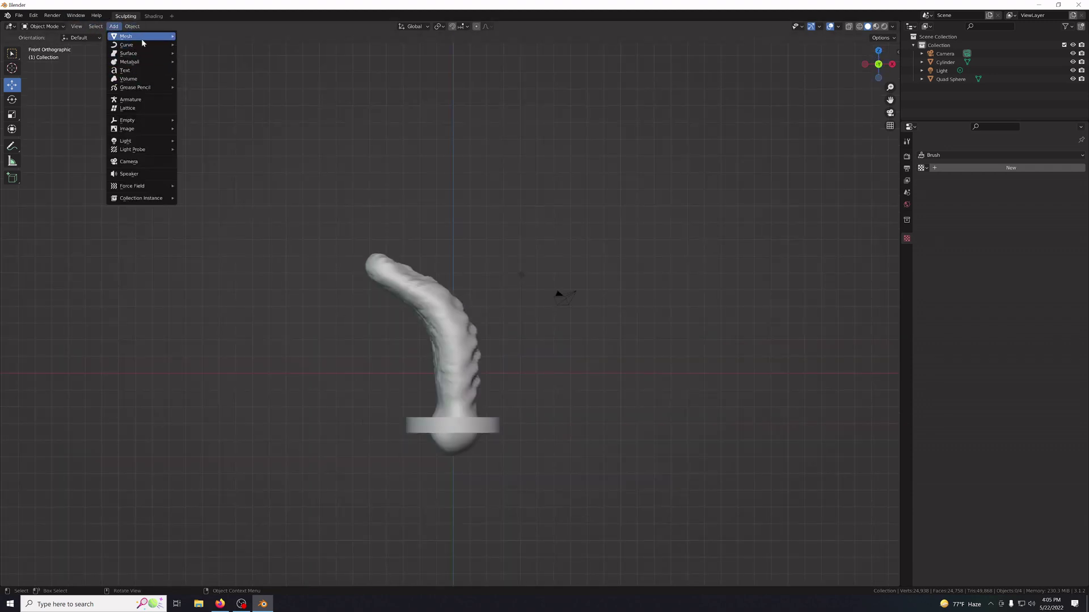
mouse_move(166, 39)
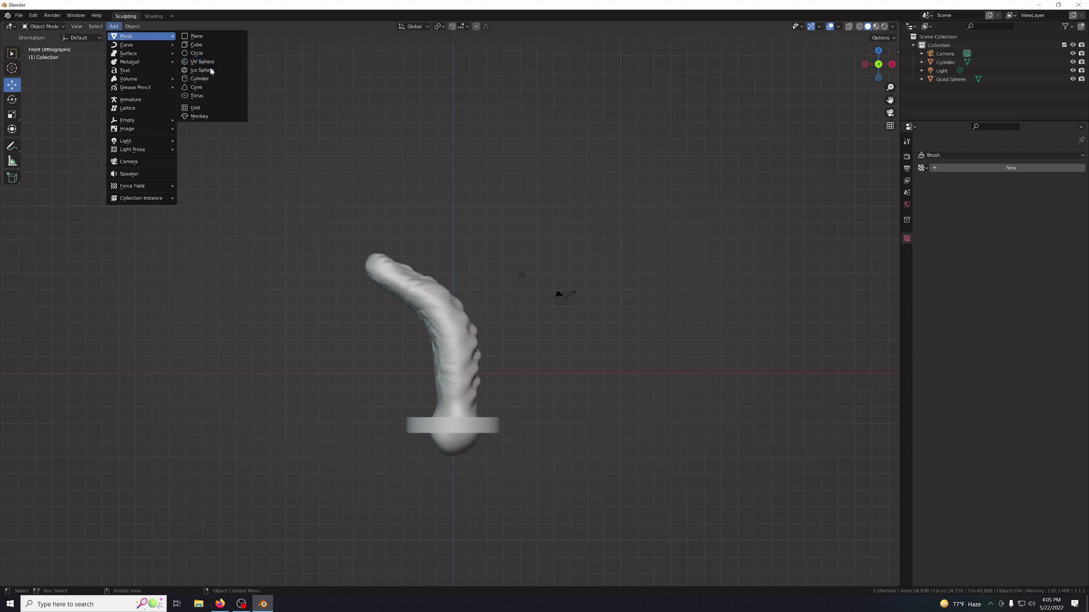
click(211, 70)
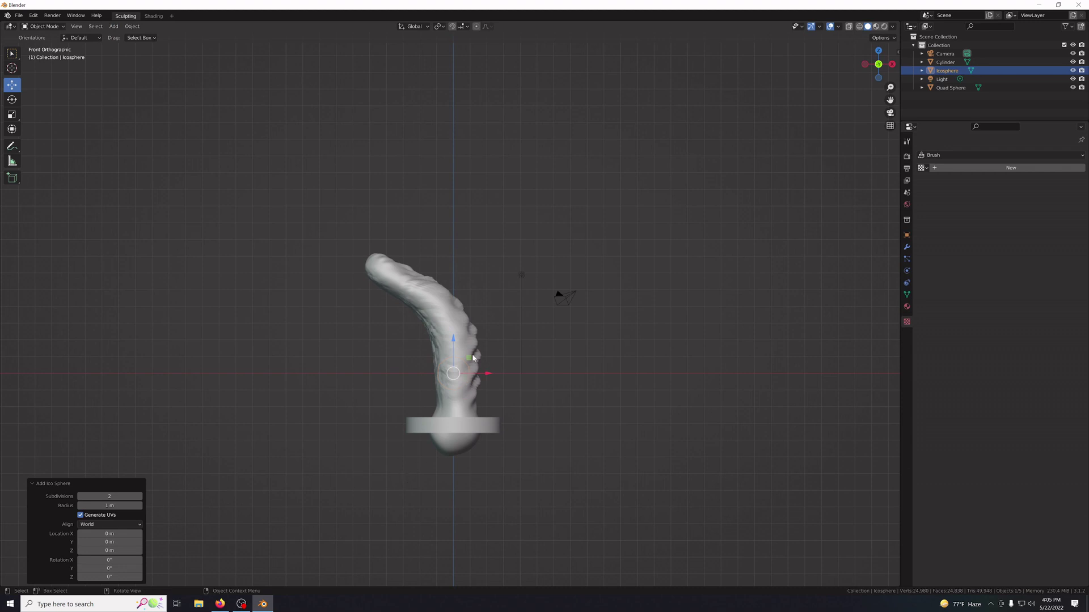
Raise the new Ico Sphere's subdivisions and try lowering the curved shaft along the Z axis.
click(108, 496)
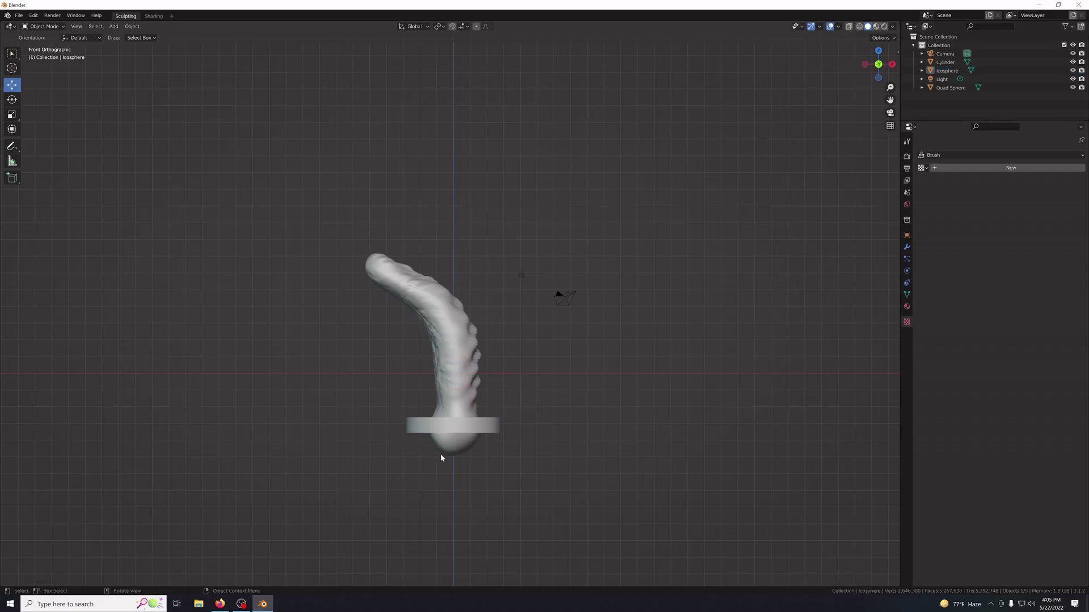
click(942, 88)
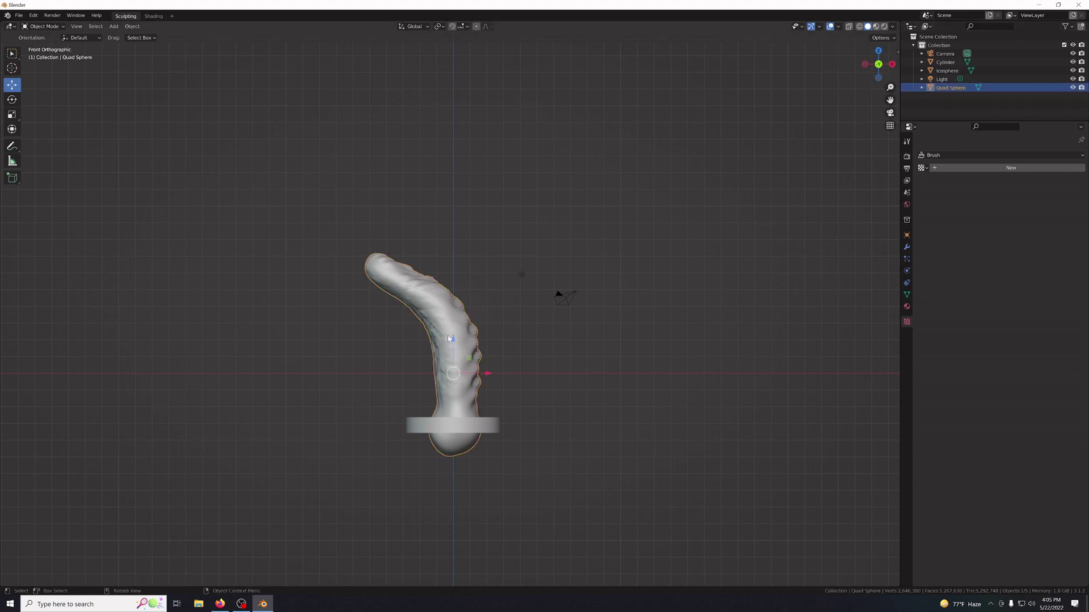
drag(452, 339, 452, 361)
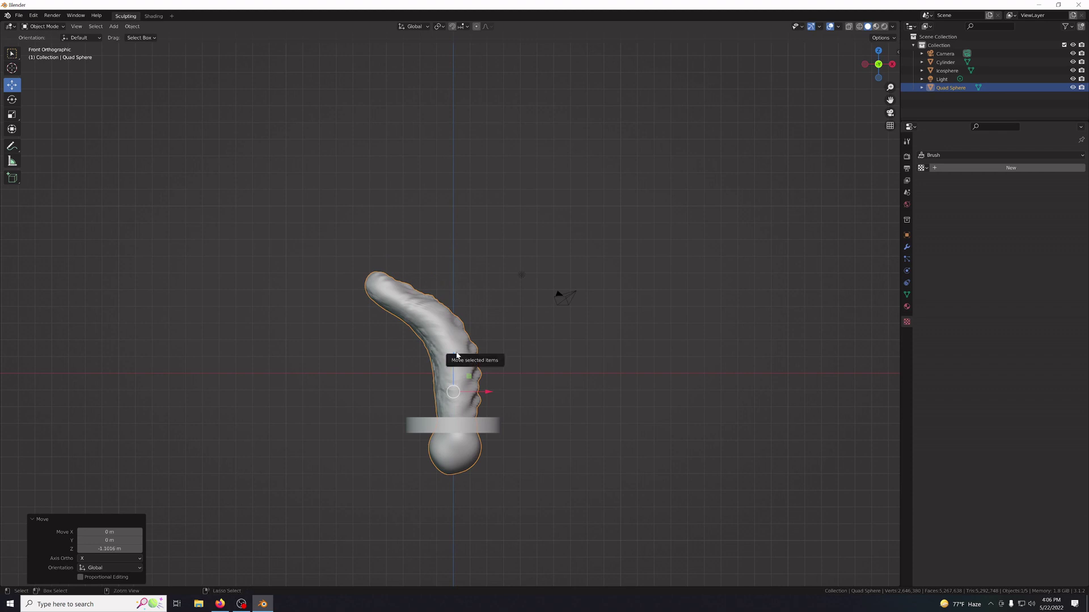
key(ctrl+z)
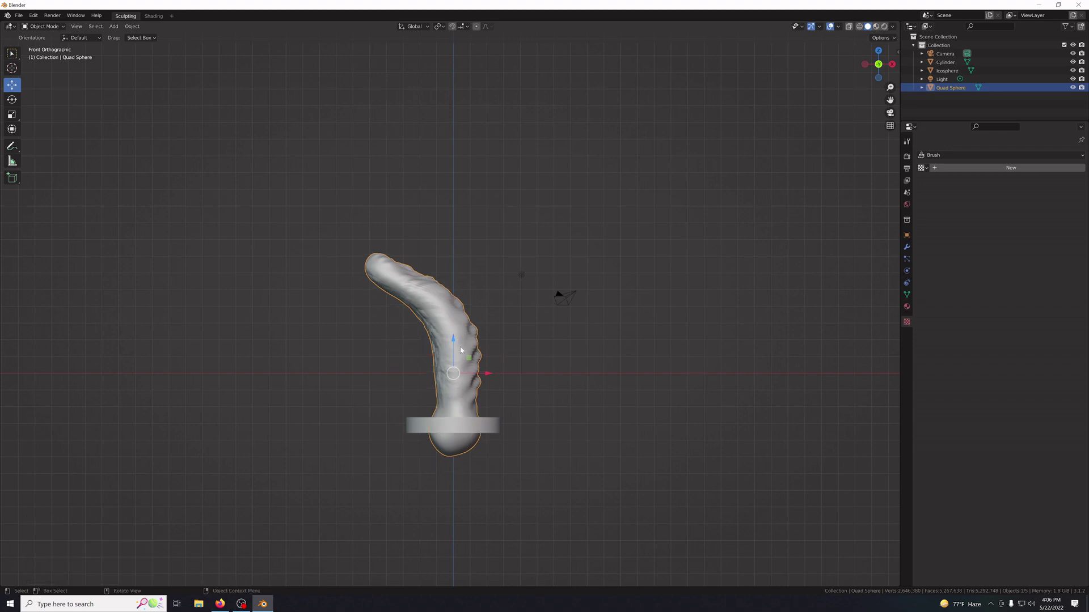
Move the Ico Sphere down about 4.58 m beneath the disc and scale it up to roughly double its size.
click(946, 70)
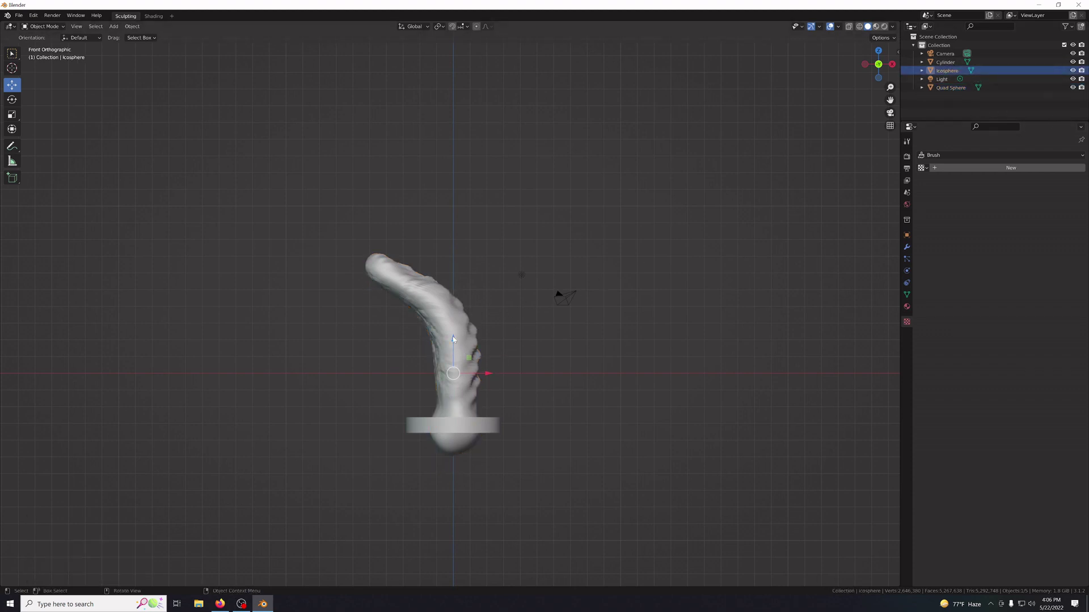
drag(453, 339, 453, 414)
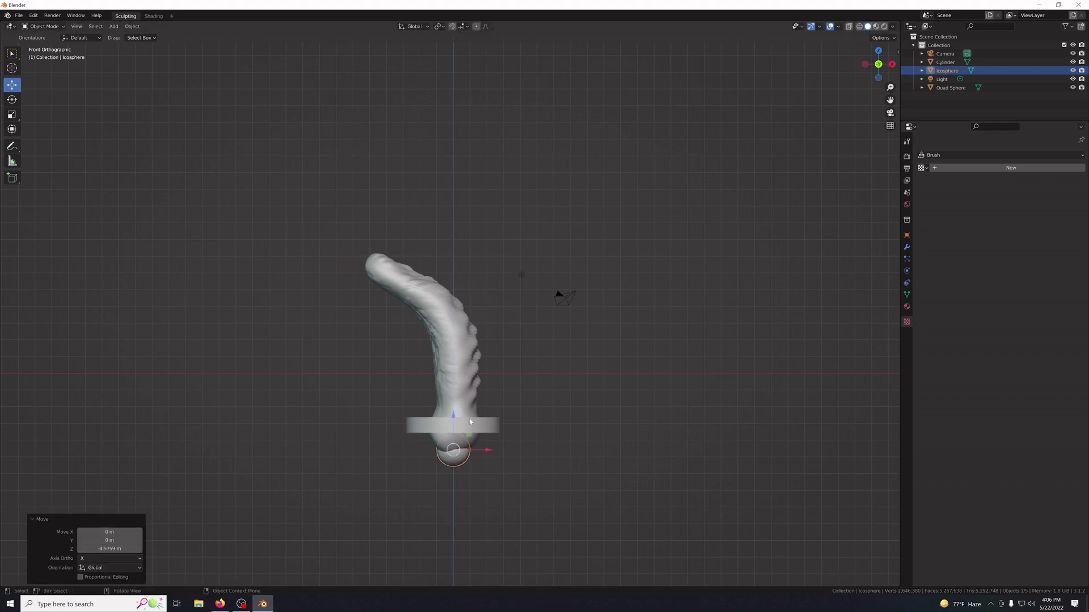
key(s)
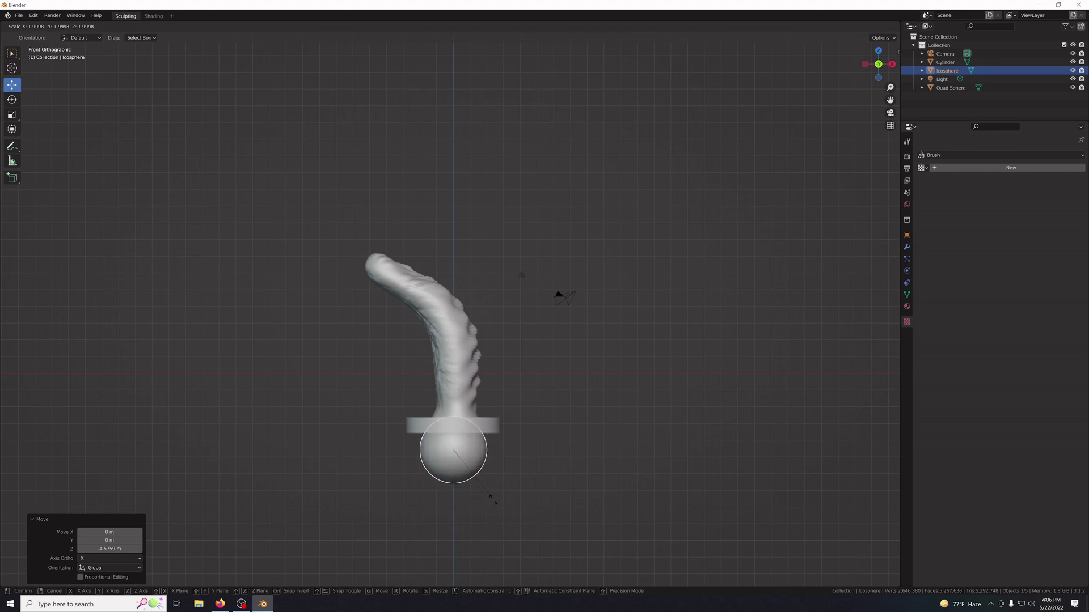
click(487, 496)
click(578, 474)
middle_drag(579, 474, 527, 448)
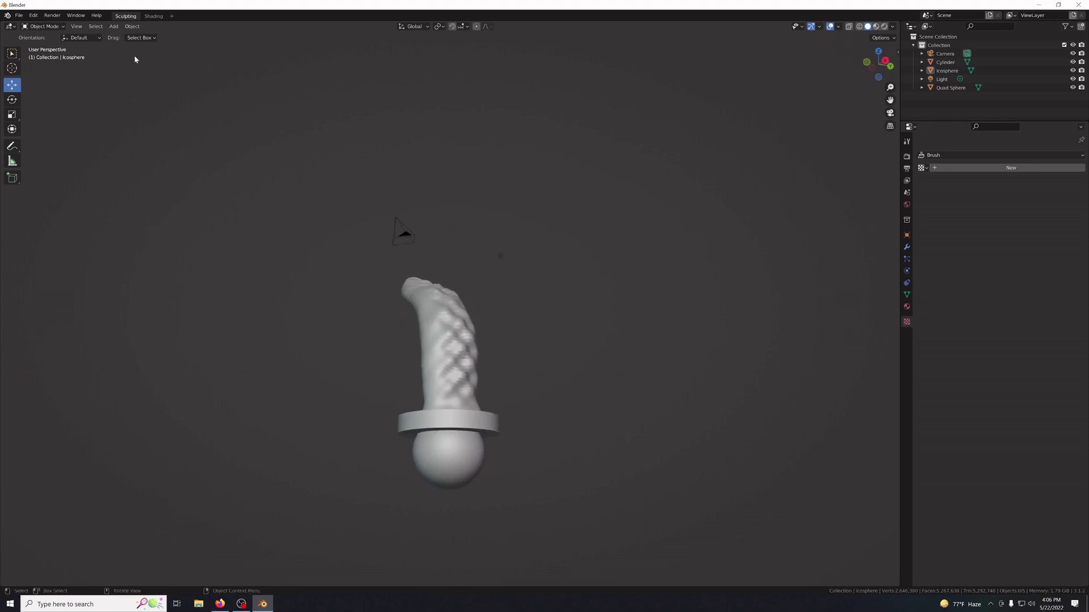
Return to Object Mode after a brief switch to Sculpt Mode and delete the Ico Sphere under the disc.
click(43, 26)
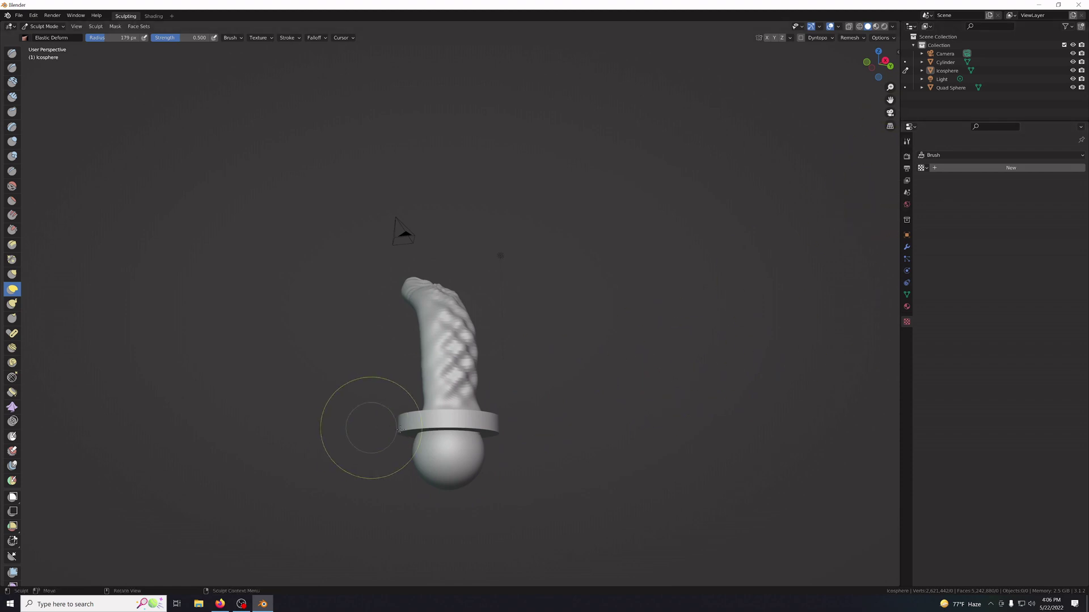
click(44, 26)
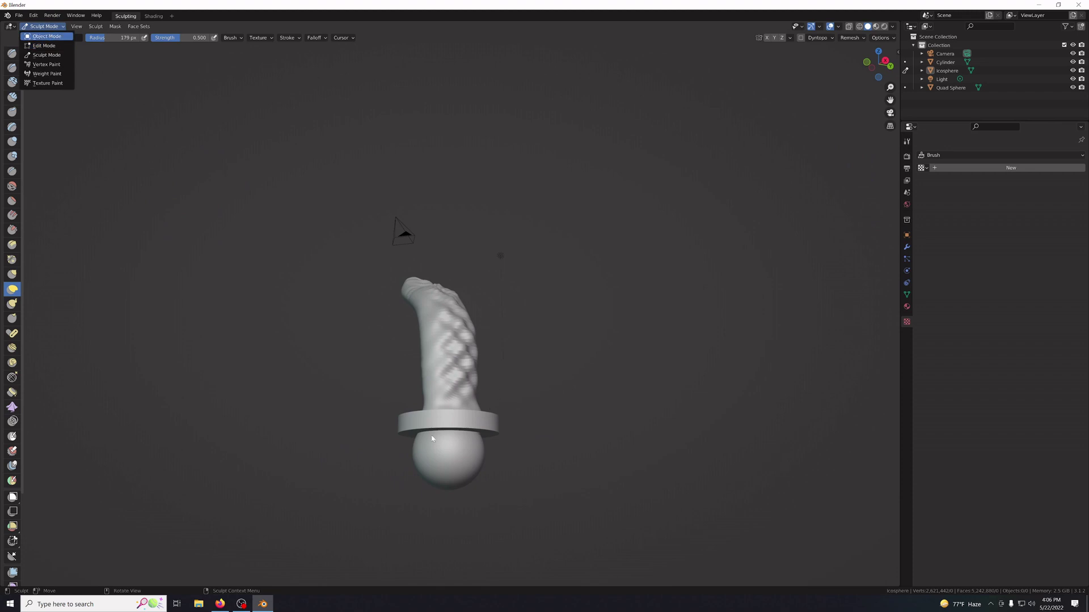
key(Return)
click(450, 445)
key(x)
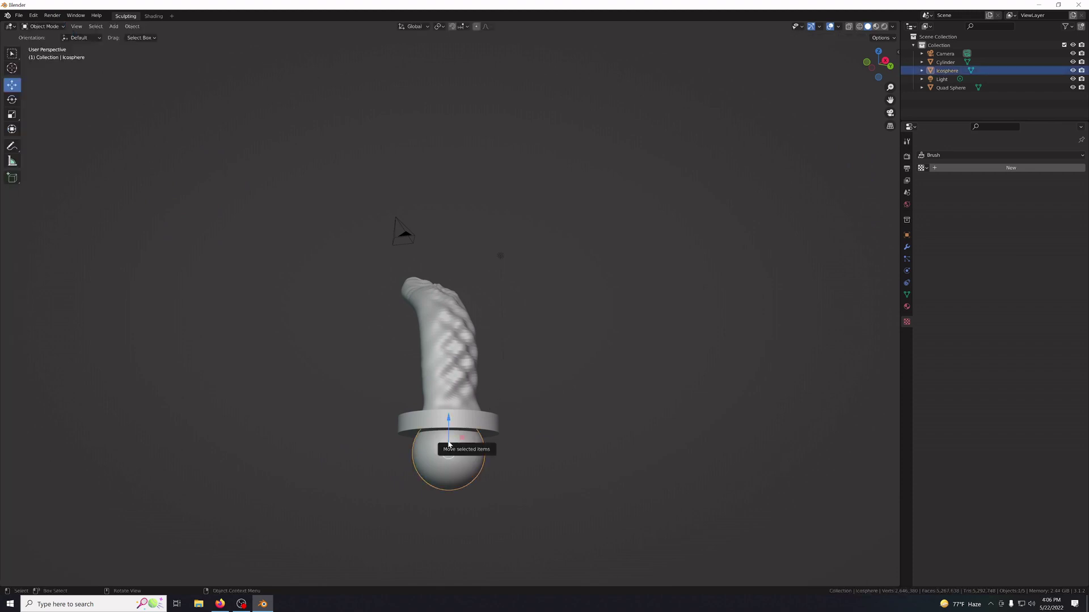
click(449, 445)
Add a UV Sphere with 360 segments at the world origin while working in the front orthographic view.
key(KP_8)
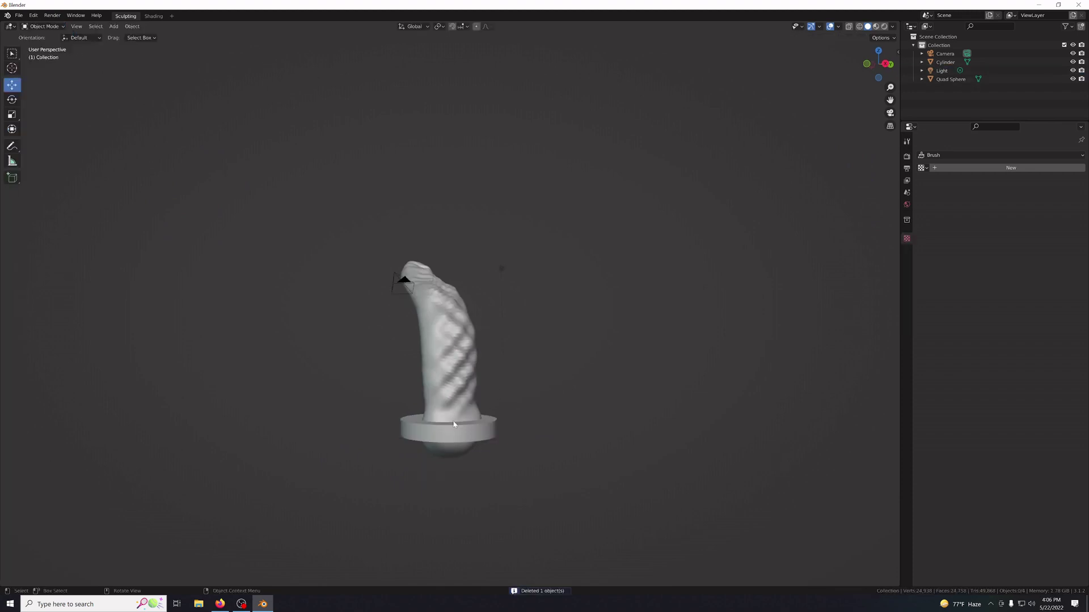
key(KP_4)
key(KP_0)
key(KP_1)
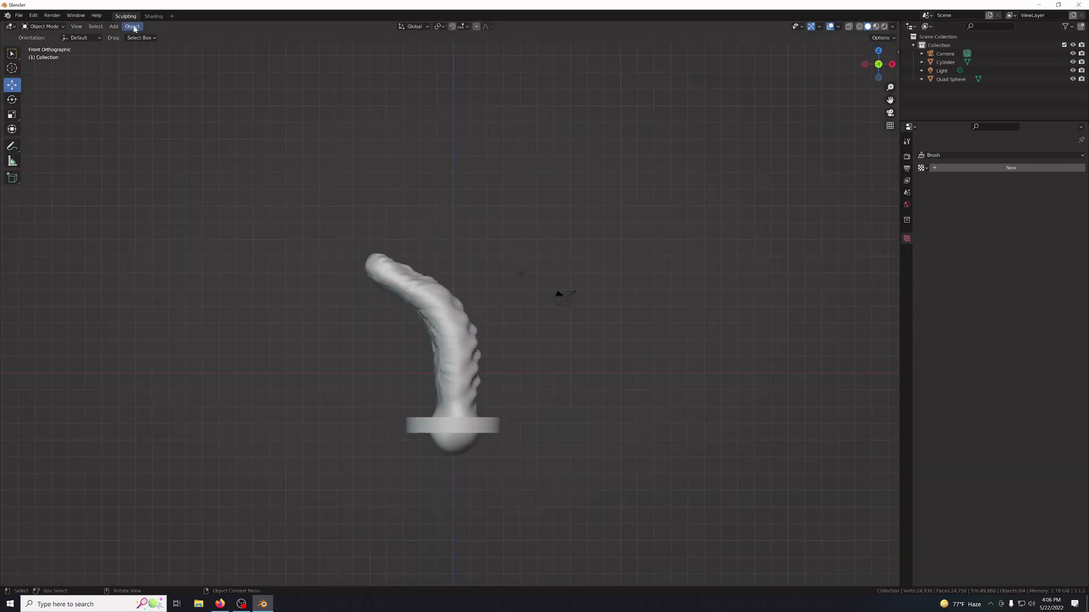
click(115, 27)
mouse_move(119, 36)
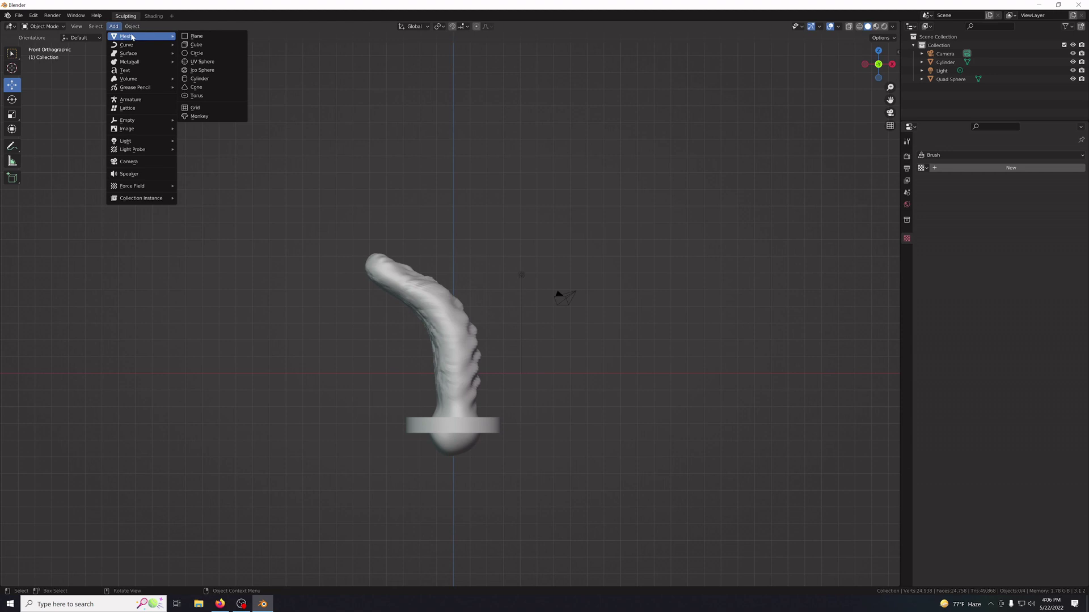
click(225, 67)
click(111, 487)
text(360)
key(Return)
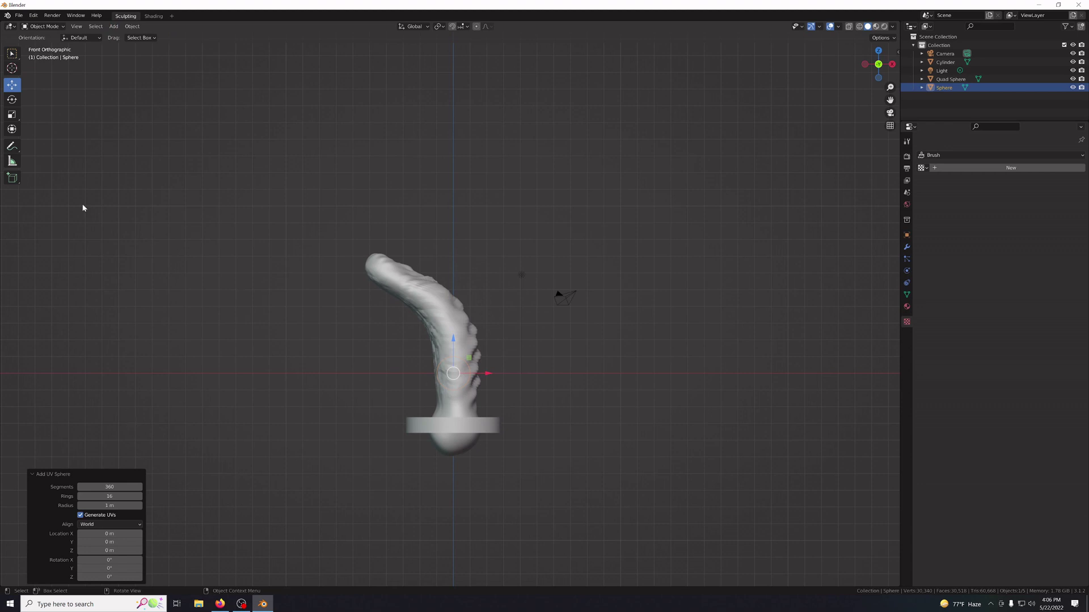
Scale the UV Sphere by 1.461, move it down about 4.41 m beneath the disc, and enlarge it further.
key(s)
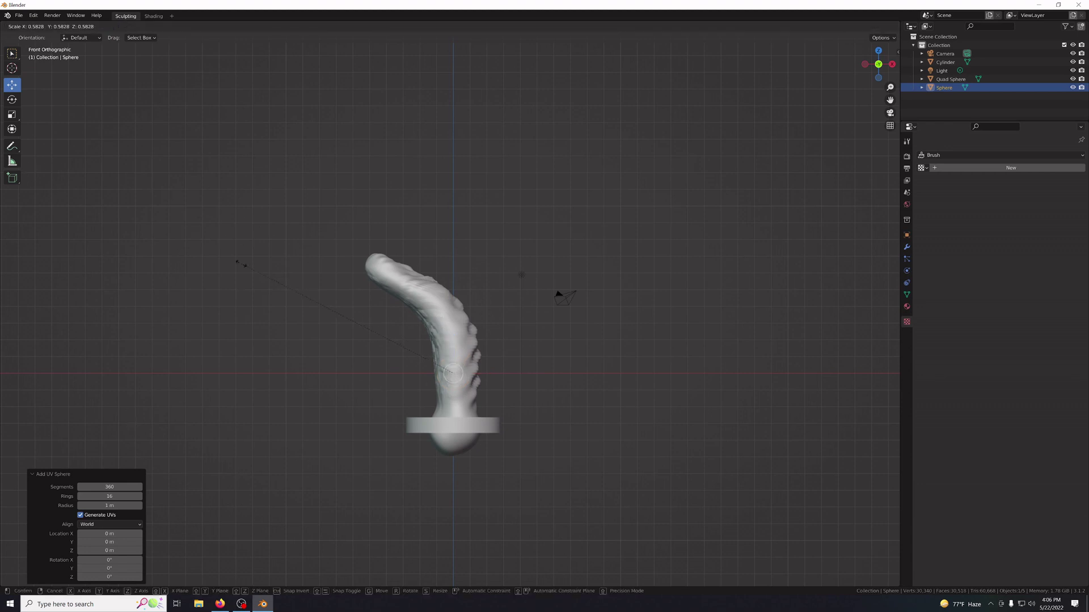
click(772, 232)
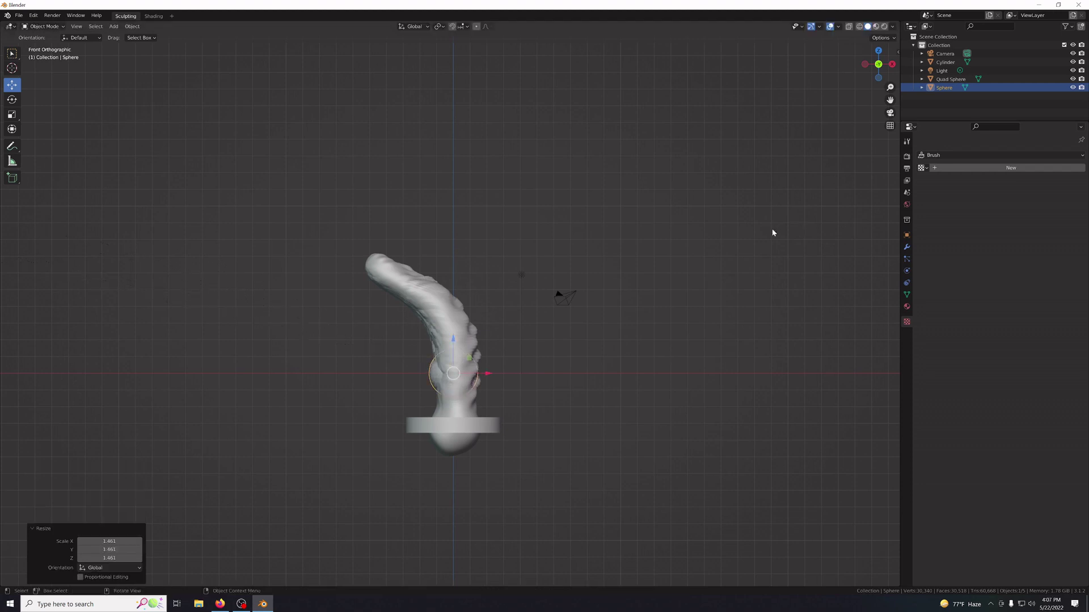
drag(456, 341, 464, 416)
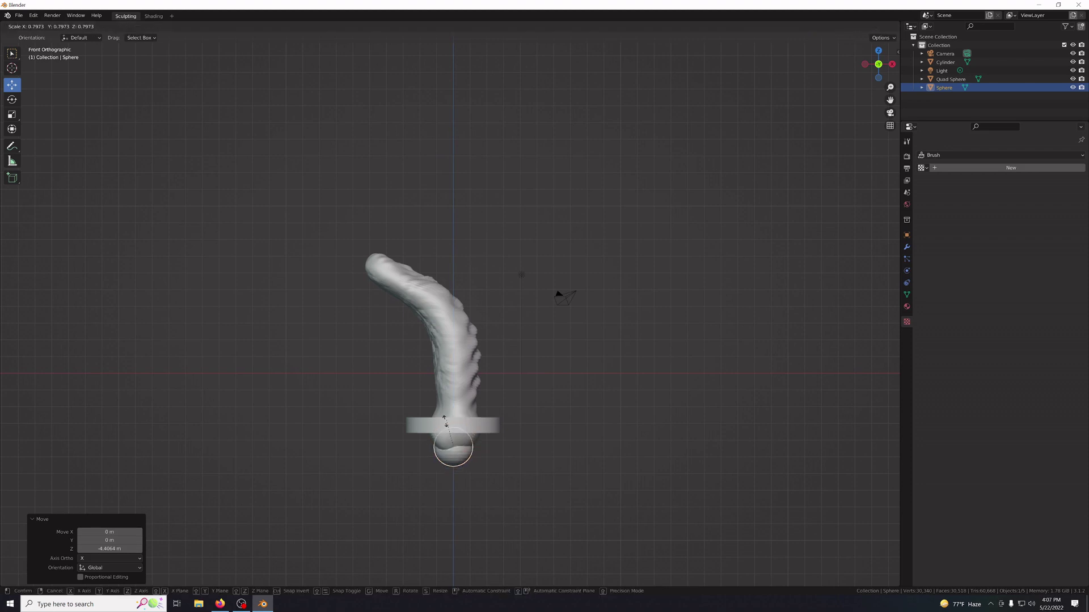
key(s)
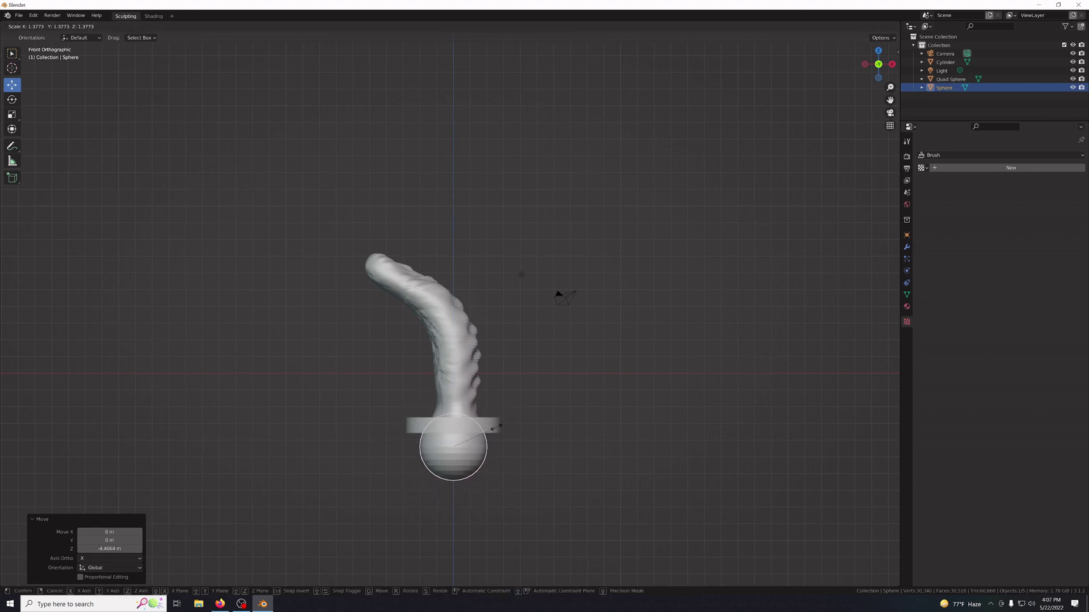
click(492, 430)
click(655, 399)
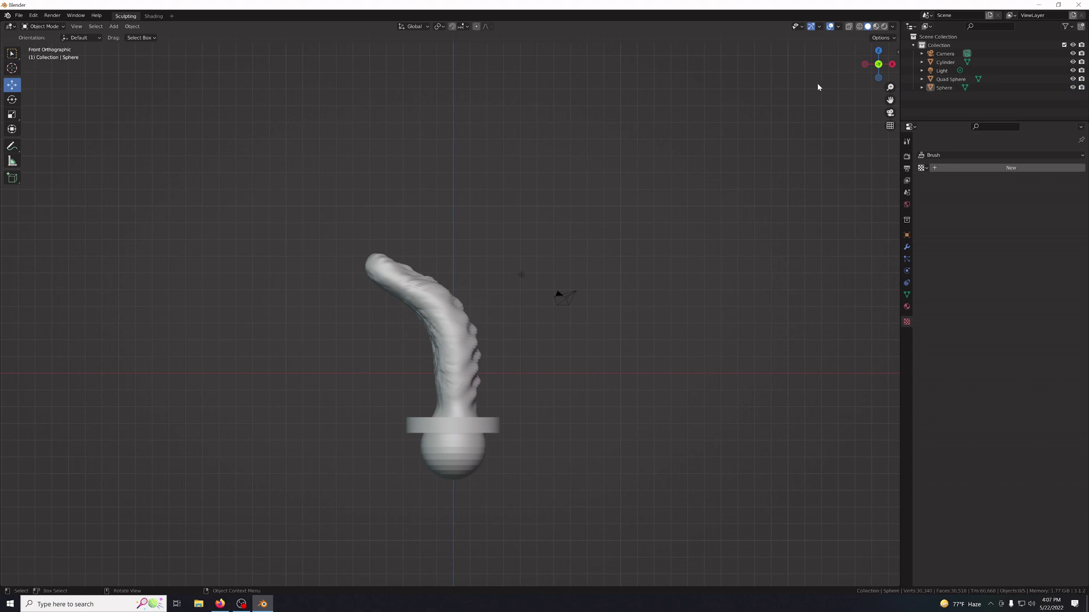
Switch to Sculpt Mode with the UV Sphere active and remesh it.
click(25, 27)
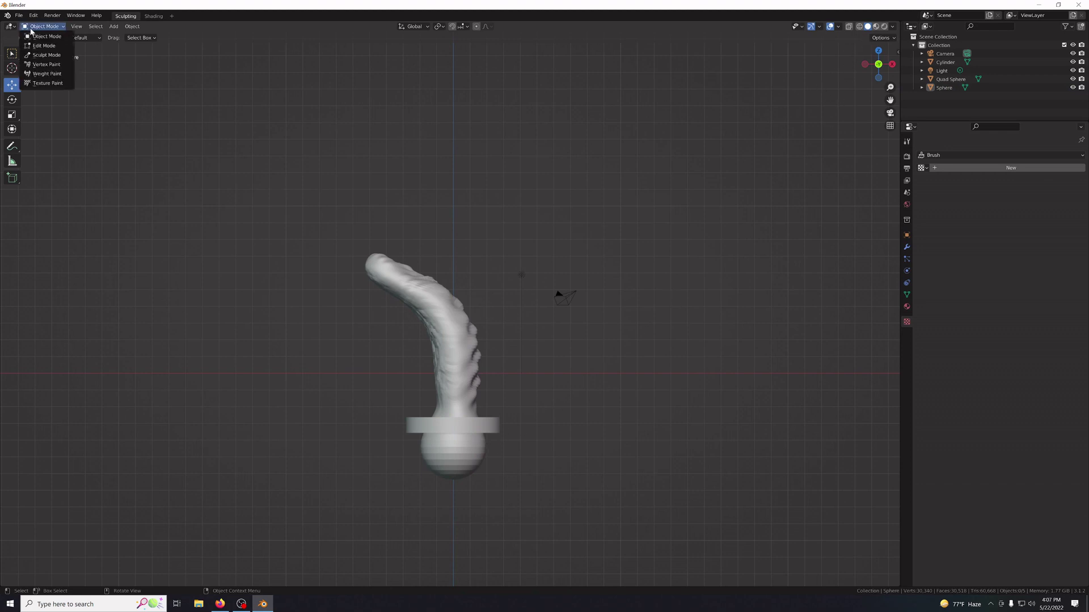
click(41, 57)
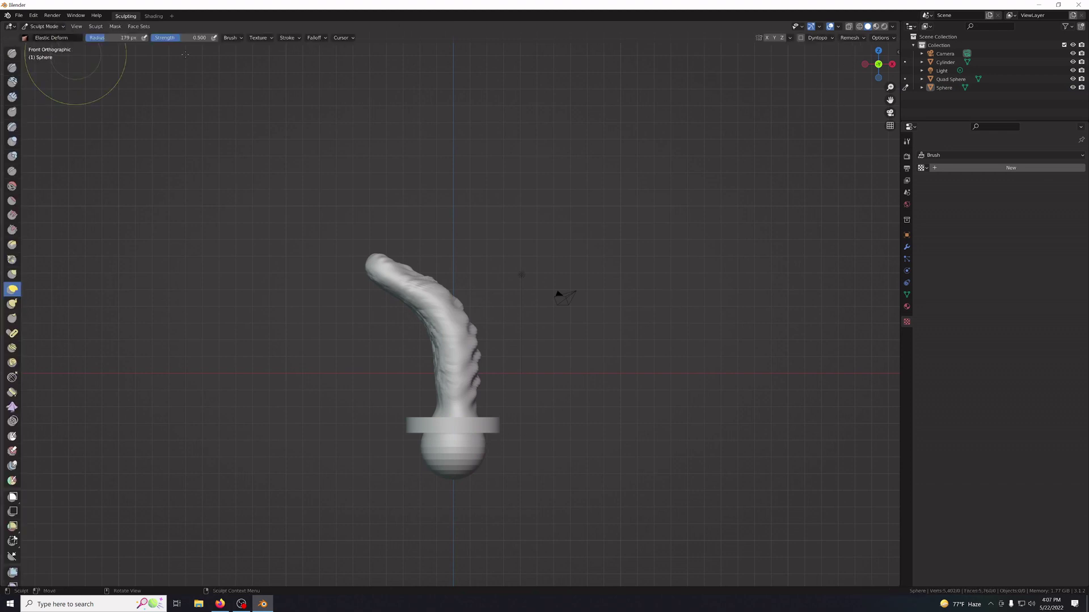
click(848, 38)
click(853, 113)
With X and Y symmetry on, stretch the sphere into an oval wider along X using Elastic Deform, and remesh it.
middle_drag(620, 386, 620, 271)
key(KP_4)
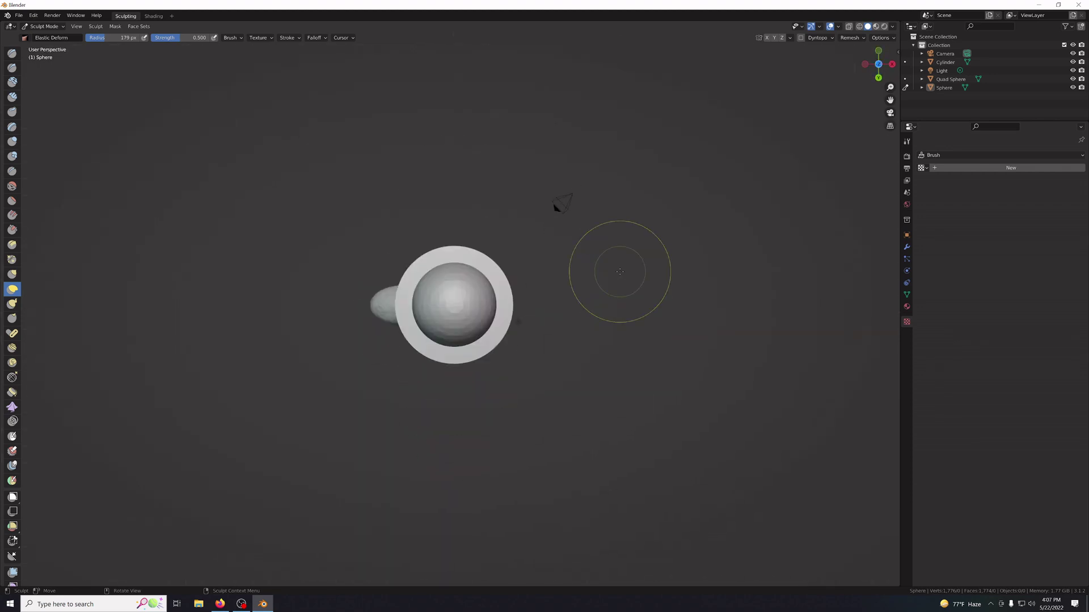
scroll(620, 272, up, 4)
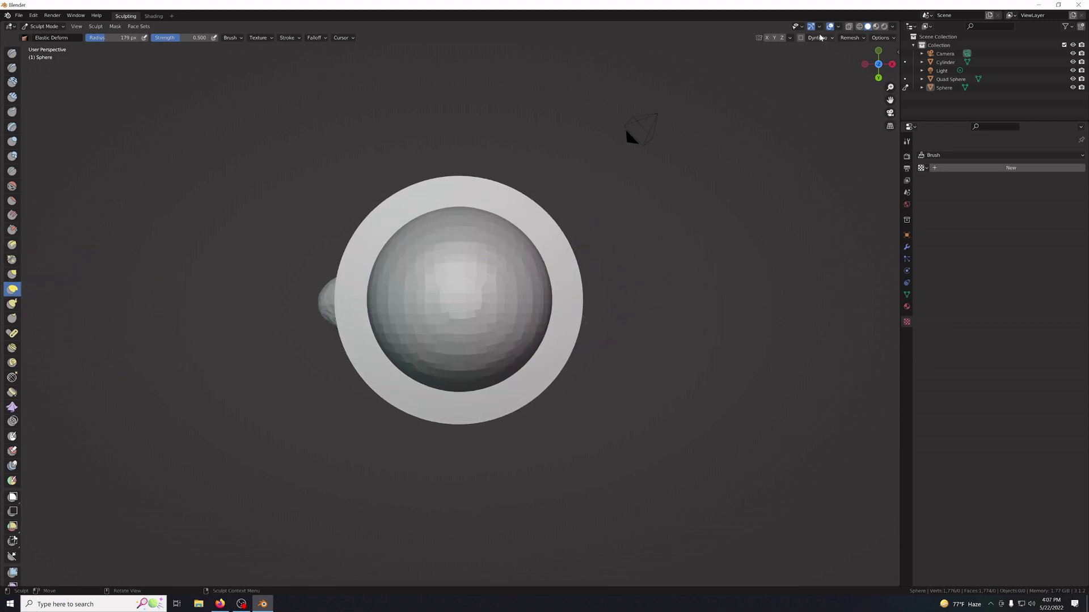
click(767, 37)
mouse_move(537, 304)
mouse_down()
mouse_move(587, 289)
mouse_move(552, 279)
mouse_move(541, 249)
mouse_move(551, 251)
mouse_up()
key(ctrl+z)
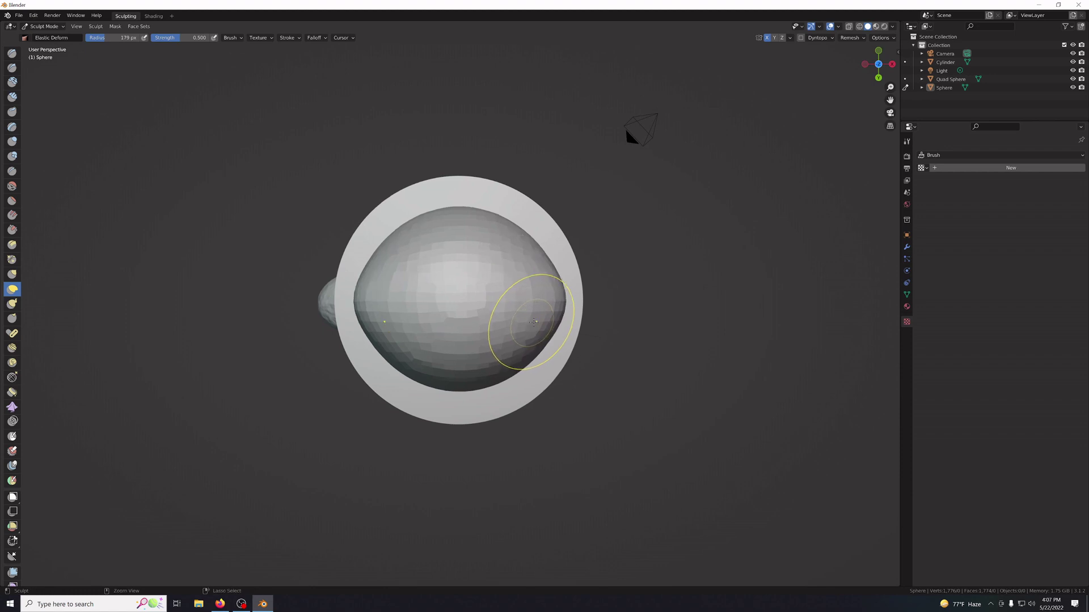
click(774, 42)
drag(533, 354, 567, 361)
mouse_move(645, 280)
middle_down()
mouse_move(603, 204)
mouse_move(584, 109)
mouse_move(613, 351)
mouse_move(643, 280)
mouse_move(630, 234)
middle_up()
scroll(698, 164, down, 2)
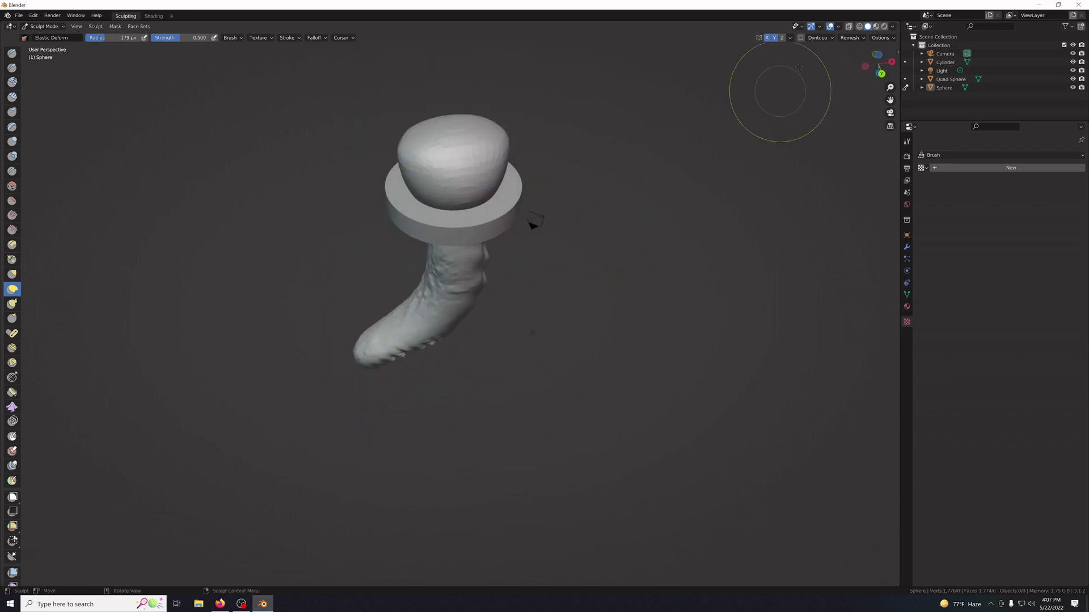
click(850, 37)
click(851, 111)
Examine the remeshed oval base from beneath and from several tilted angles.
mouse_move(618, 219)
middle_down()
mouse_move(603, 250)
mouse_move(593, 244)
middle_up()
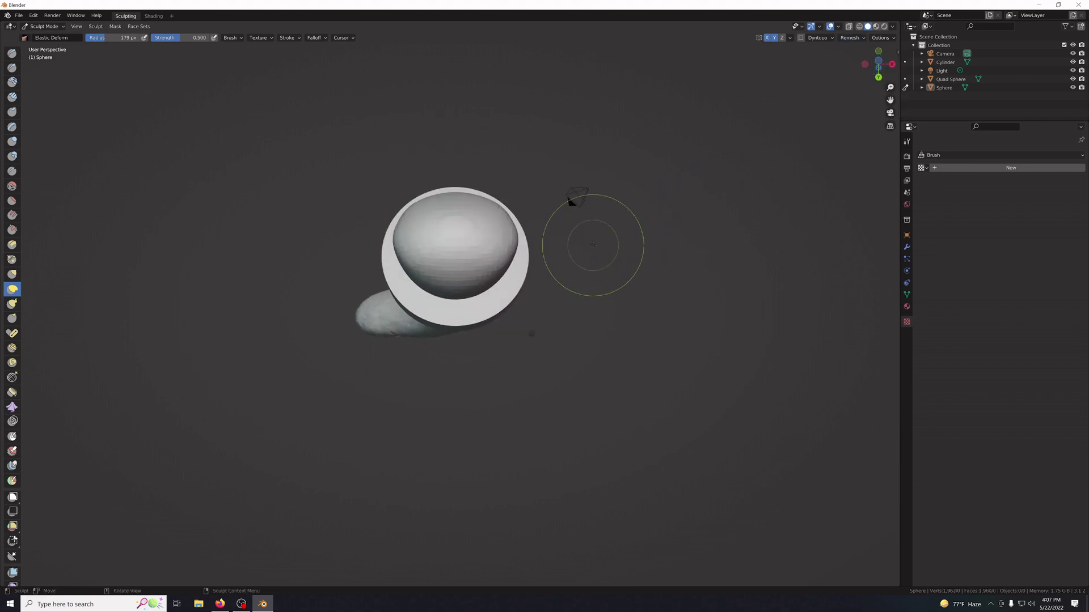
key(KP_7)
key(KP_2)
key(KP_2)
key(KP_2)
key(ctrl+KP_7)
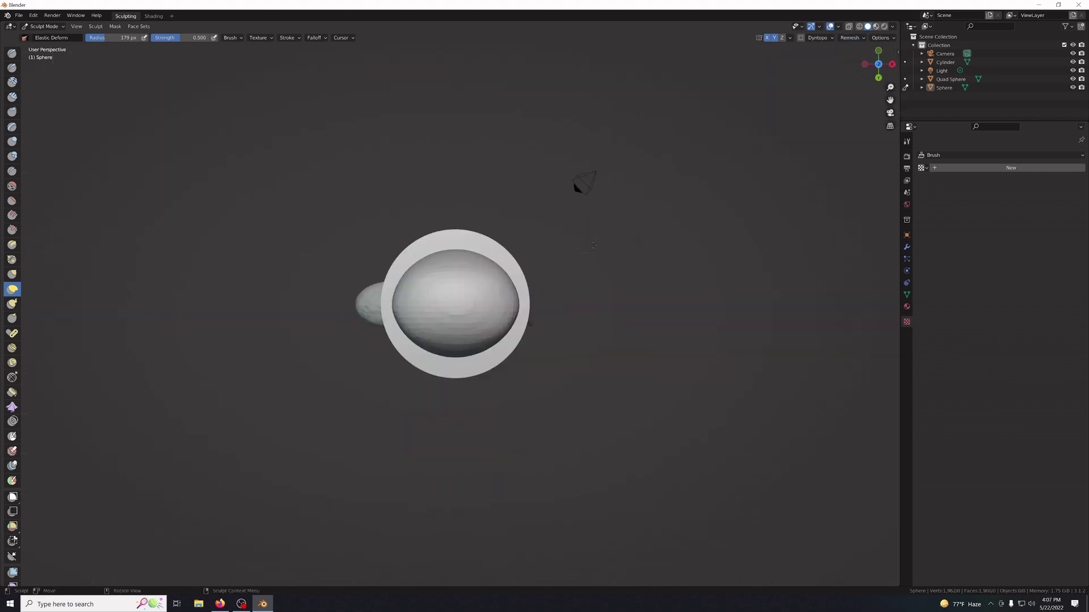
key(KP_2)
key(KP_2)
key(KP_2)
key(KP_2)
key(KP_2)
key(KP_8)
key(KP_8)
key(KP_8)
key(KP_8)
key(KP_8)
Flatten the middle of the oval base's underside with Flatten/Contrast brush strokes.
click(11, 185)
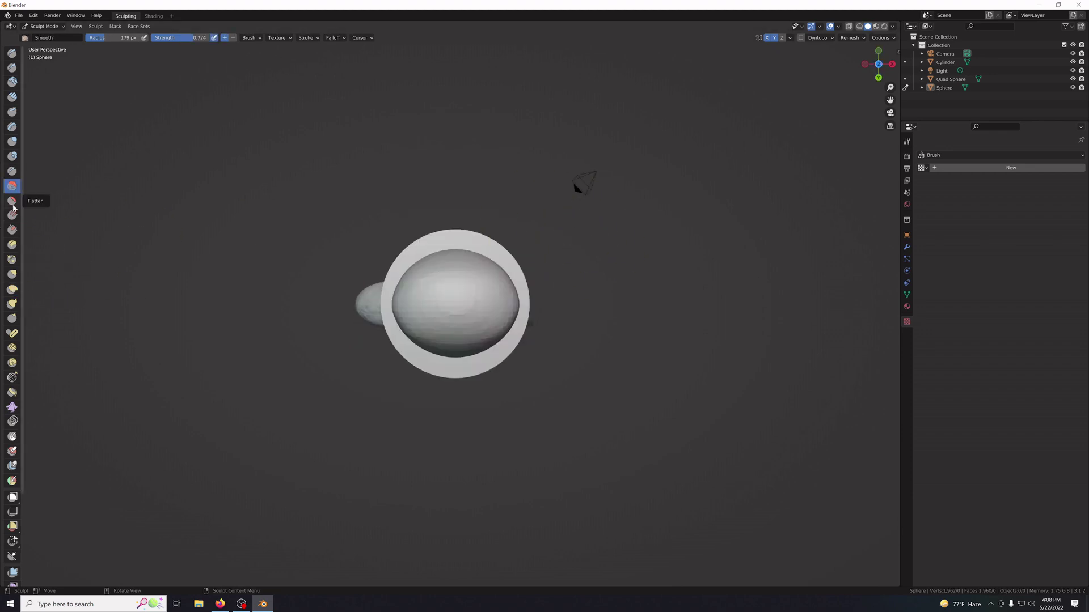
click(11, 200)
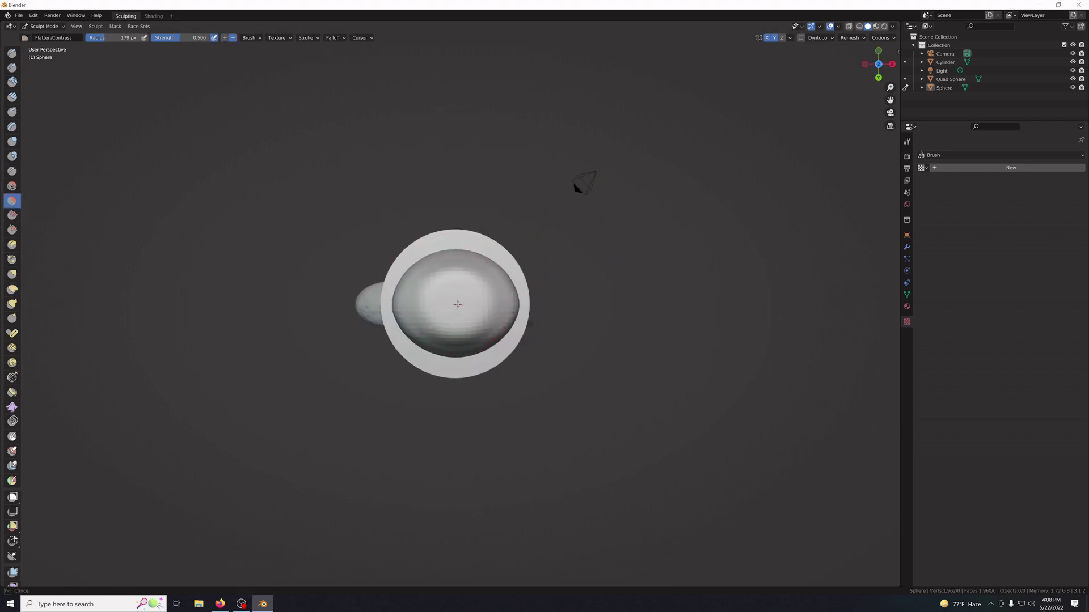
mouse_move(456, 305)
mouse_down()
mouse_move(471, 290)
mouse_move(482, 305)
mouse_up()
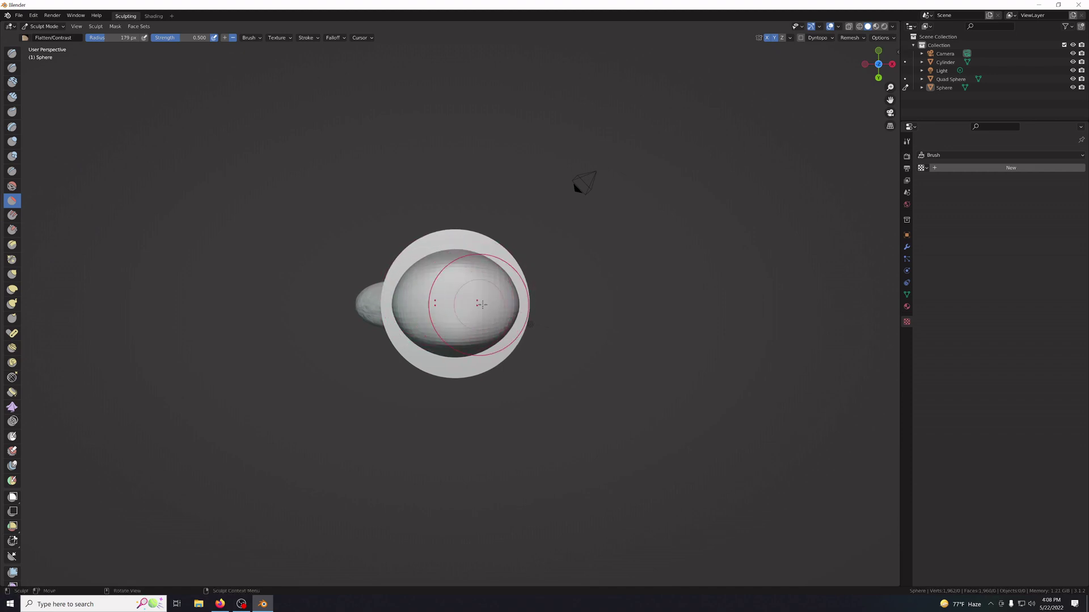
mouse_move(581, 316)
middle_down()
mouse_move(573, 207)
mouse_move(563, 219)
mouse_move(575, 309)
mouse_move(574, 267)
mouse_move(566, 313)
mouse_move(538, 267)
mouse_move(566, 313)
middle_up()
key(KP_0)
key(KP_0)
key(KP_7)
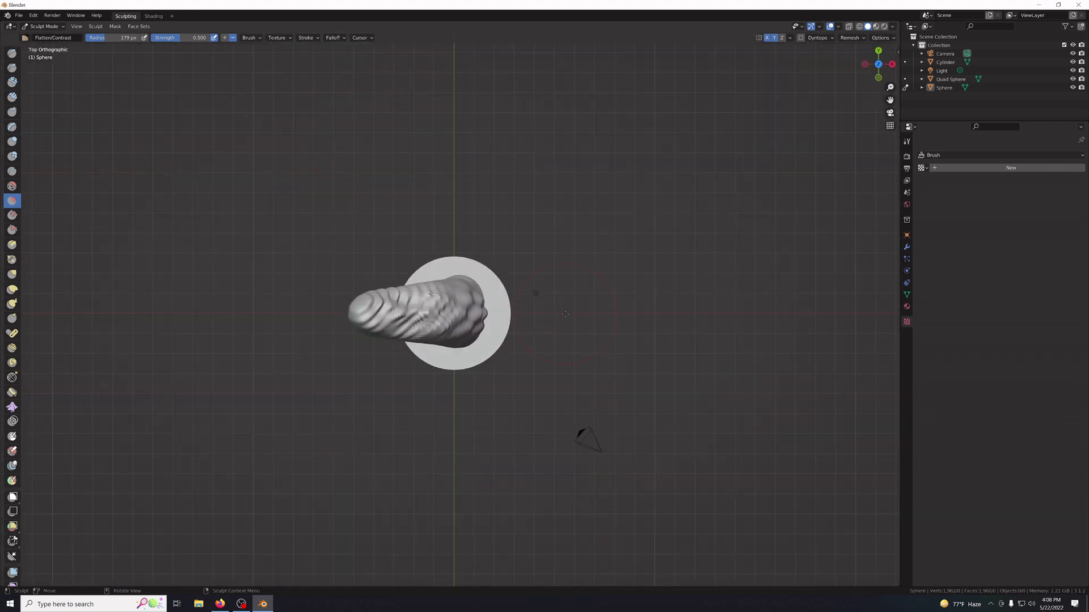
key(KP_2)
key(KP_2)
key(KP_2)
key(KP_2)
key(KP_2)
key(KP_2)
mouse_move(565, 314)
middle_down()
mouse_move(565, 346)
mouse_move(565, 314)
middle_up()
drag(432, 283, 466, 289)
mouse_move(443, 292)
mouse_down()
mouse_move(470, 298)
mouse_move(468, 311)
mouse_up()
Enlarge the Flatten/Contrast brush radius to 308 px and level the oval's whole underside at 0.567 strength.
drag(116, 38, 130, 37)
mouse_move(491, 285)
mouse_down()
mouse_move(446, 287)
mouse_move(502, 299)
mouse_move(493, 292)
mouse_up()
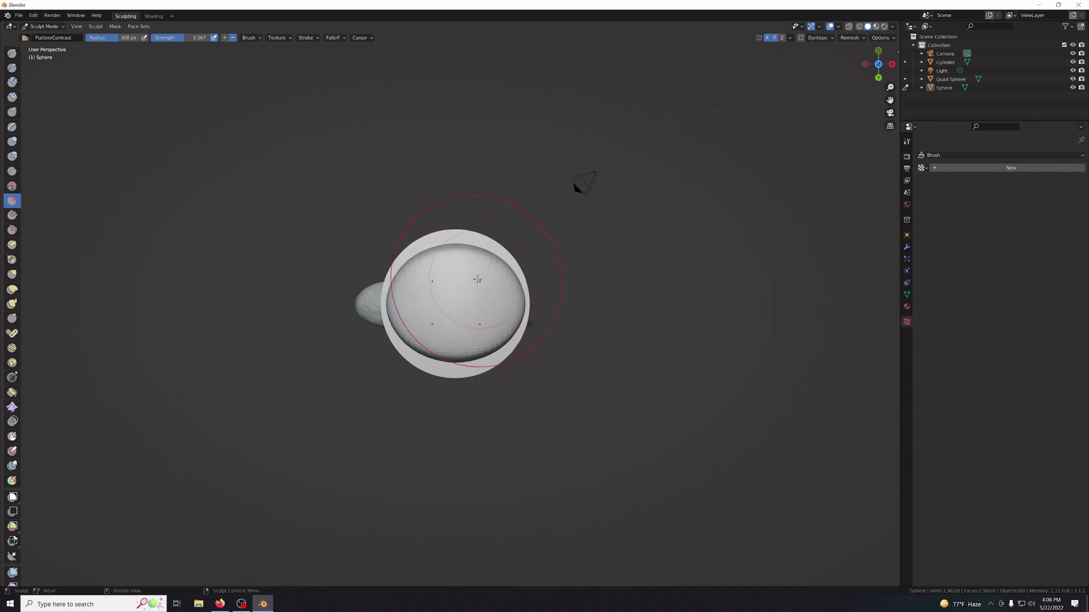
middle_drag(654, 358, 650, 344)
mouse_move(456, 259)
mouse_down()
mouse_move(484, 234)
mouse_move(445, 223)
mouse_move(432, 243)
mouse_move(437, 223)
mouse_move(452, 224)
mouse_up()
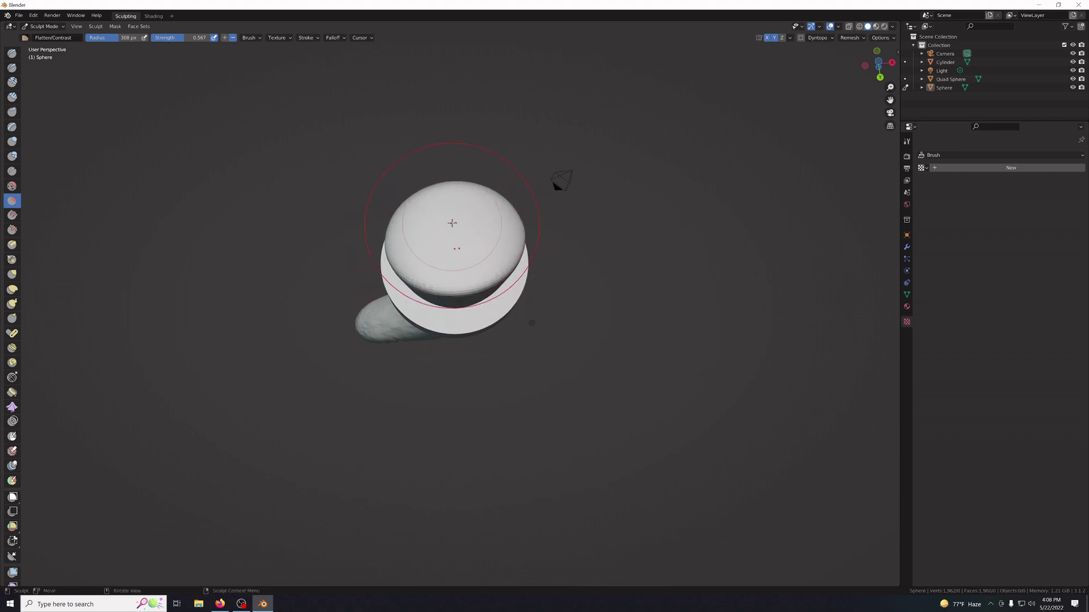
mouse_move(610, 270)
middle_down()
mouse_move(611, 340)
mouse_move(604, 276)
mouse_move(604, 303)
middle_up()
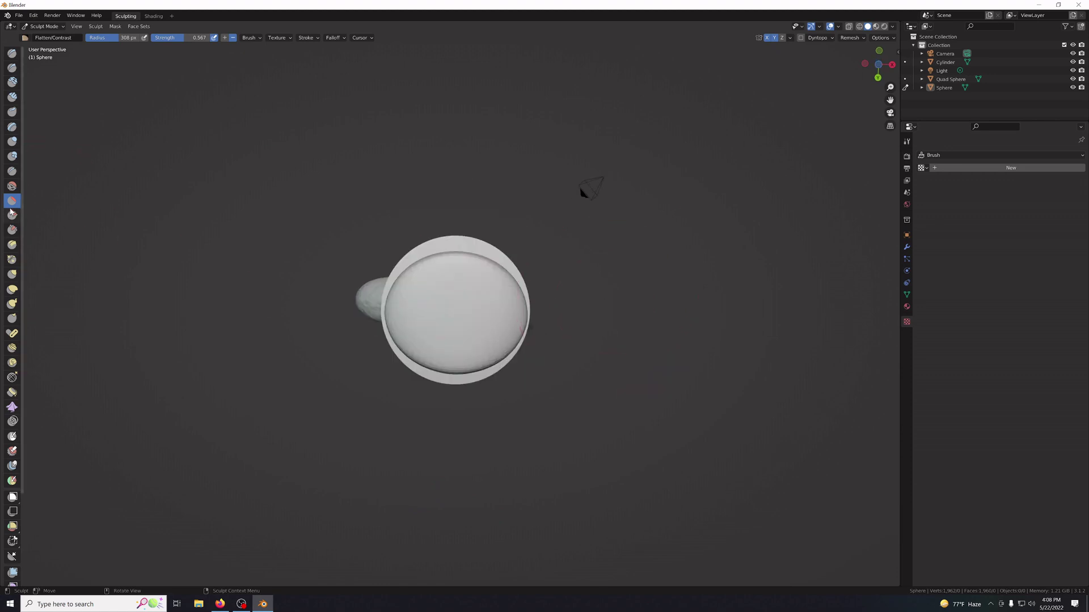
Set the Inflate/Deflate brush radius to 45 px and remesh the oval base at 0.1 m voxel size.
click(12, 141)
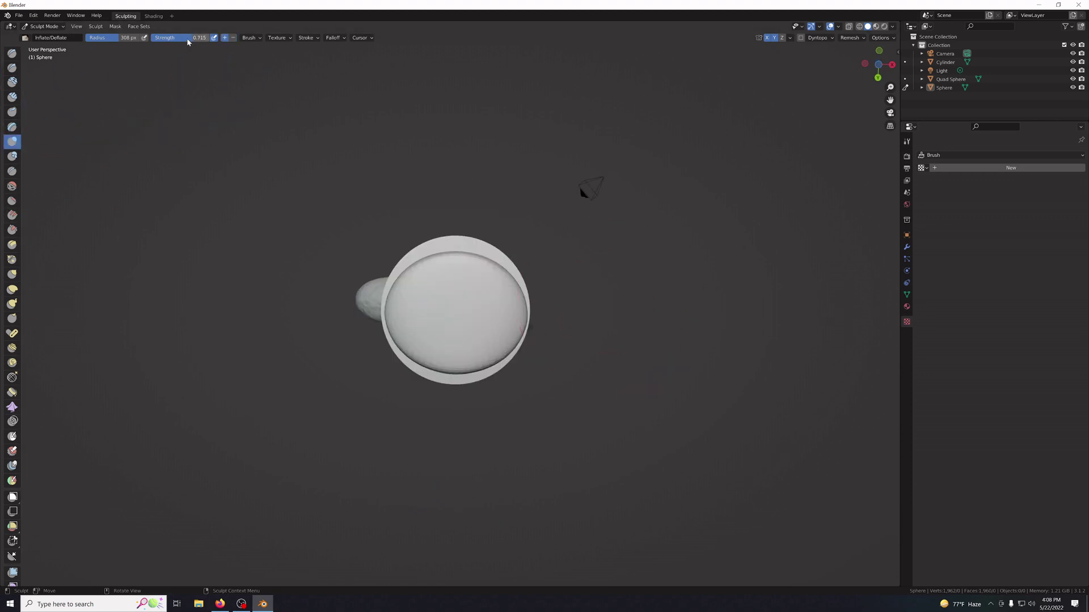
click(119, 40)
text(45)
key(Return)
click(852, 38)
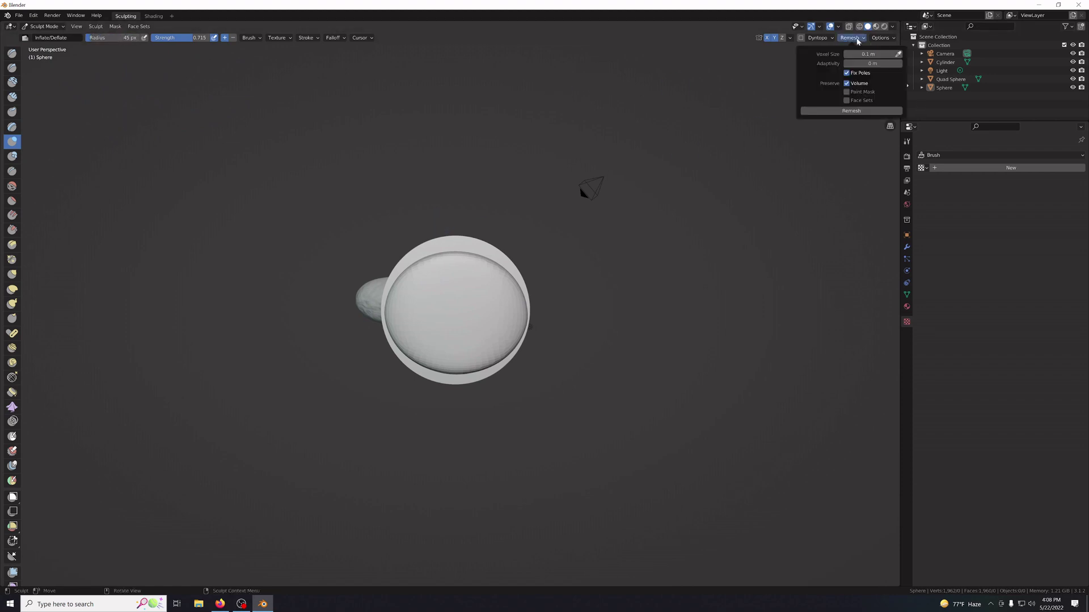
click(851, 110)
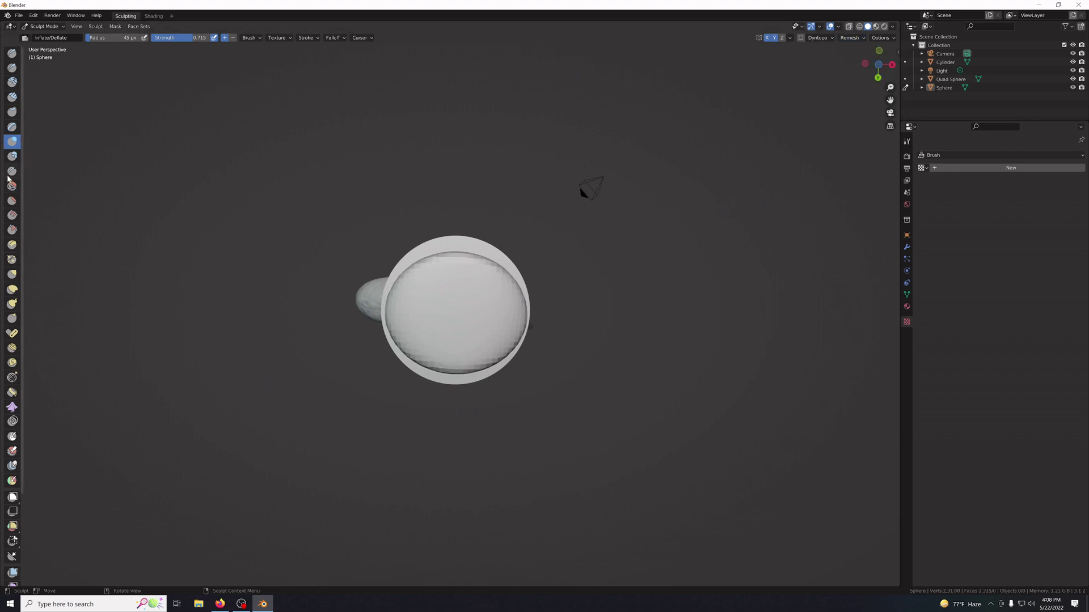
Smooth the oval base's underside and rim using the Smooth brush with a 276 px radius and 0.724 strength.
click(12, 201)
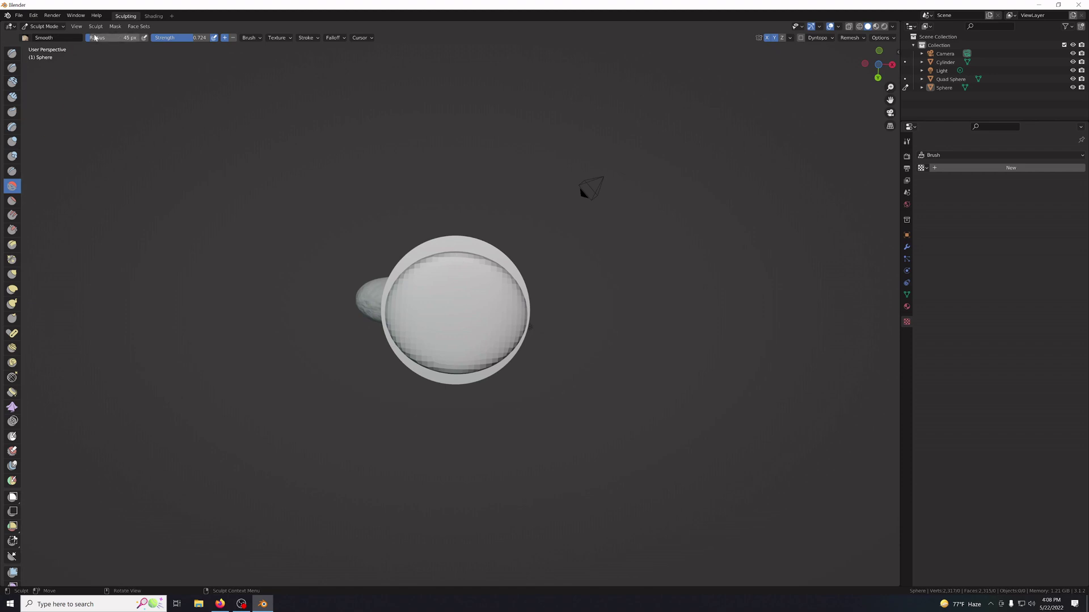
drag(96, 37, 125, 37)
mouse_move(434, 302)
mouse_down()
mouse_move(466, 299)
mouse_move(445, 296)
mouse_move(498, 322)
mouse_up()
mouse_move(479, 302)
middle_down()
mouse_move(585, 395)
mouse_move(601, 448)
middle_up()
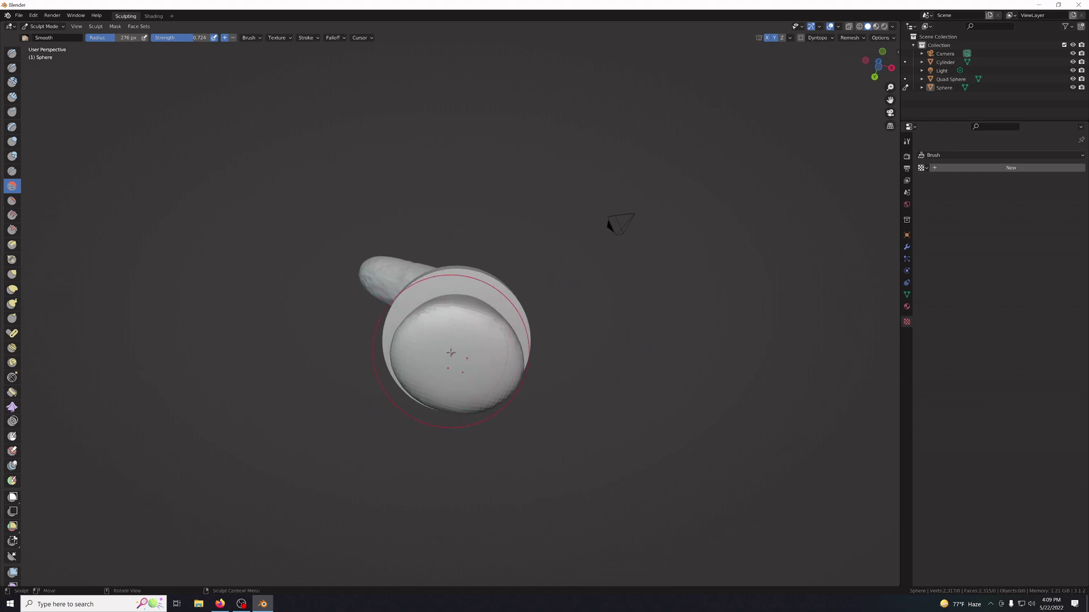
mouse_move(464, 362)
mouse_down()
mouse_move(442, 347)
mouse_move(486, 364)
mouse_move(447, 338)
mouse_up()
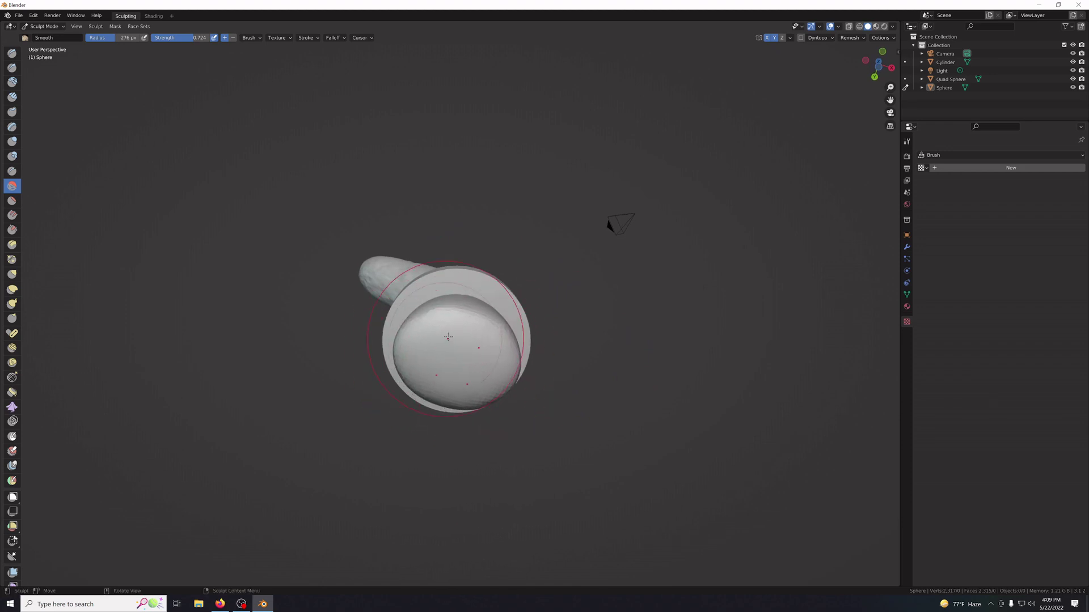
mouse_move(596, 357)
middle_down()
mouse_move(527, 170)
mouse_move(537, 165)
mouse_move(612, 248)
mouse_move(606, 347)
mouse_move(479, 214)
mouse_move(616, 371)
mouse_move(533, 326)
mouse_move(539, 315)
mouse_move(589, 310)
middle_up()
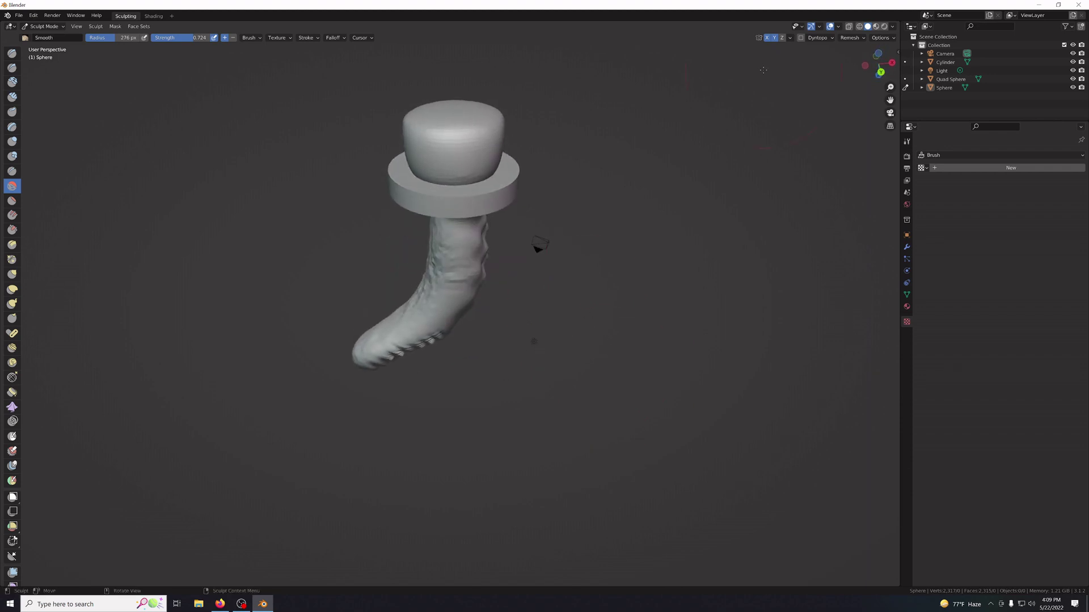
Remesh the smoothed base at 0.1 m, and set the remesh voxel size to 0.01 m.
click(850, 38)
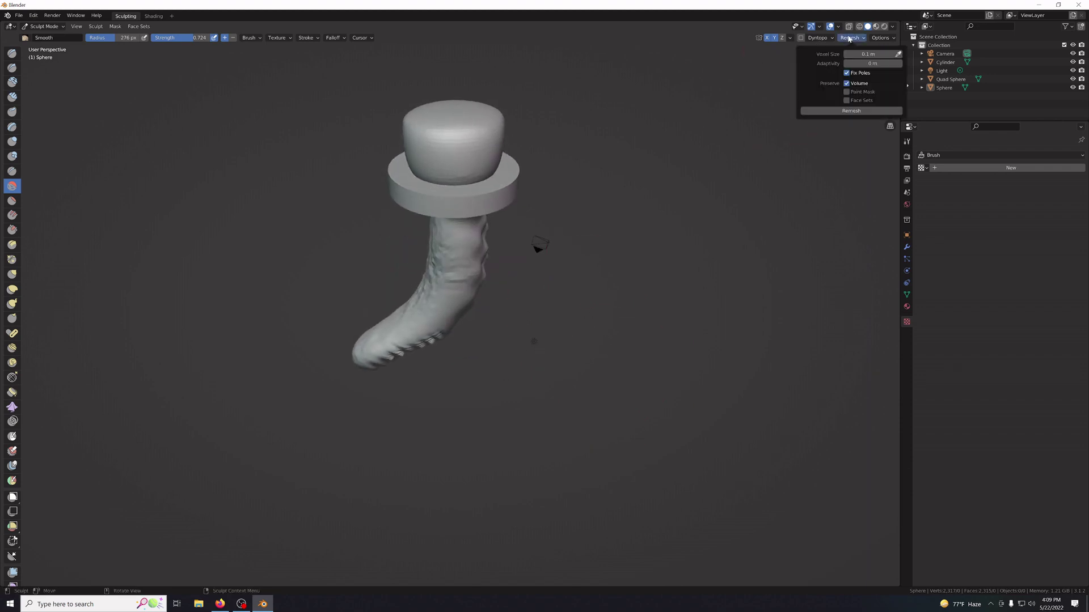
click(835, 112)
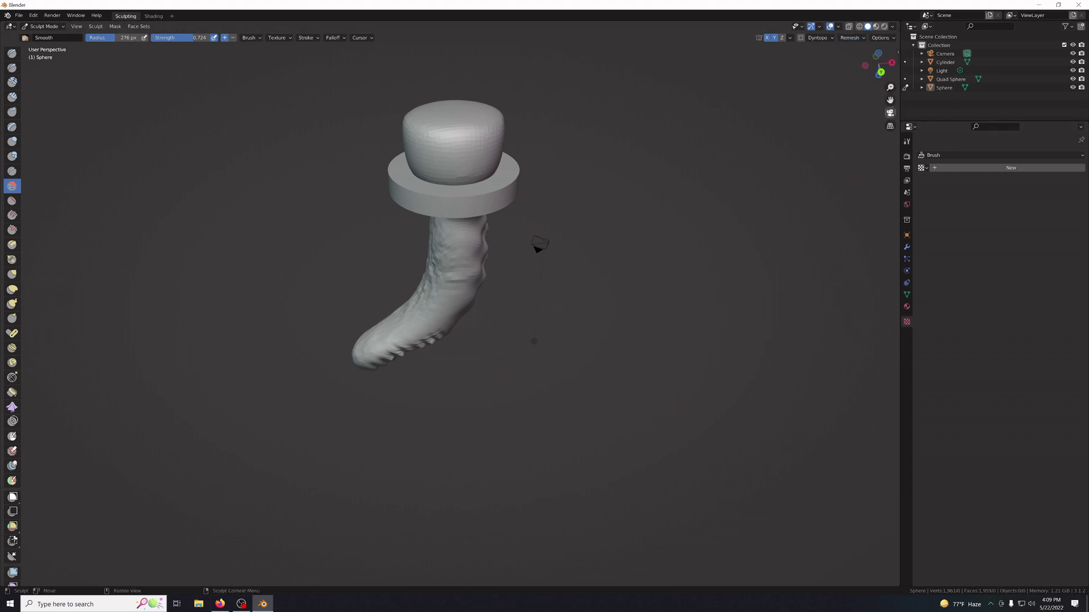
click(863, 37)
click(865, 56)
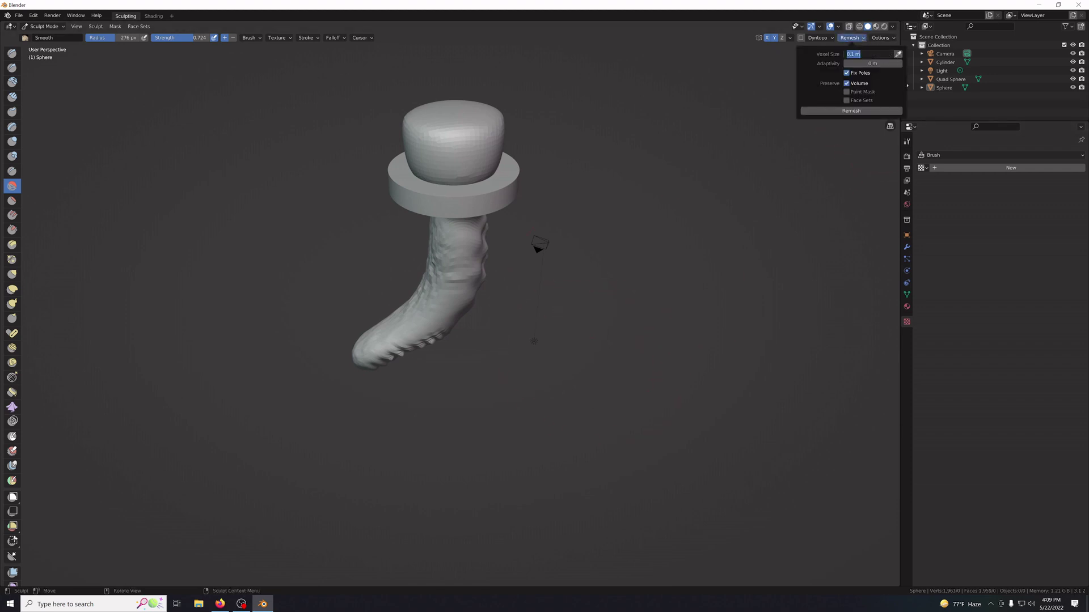
text(.01)
key(Return)
click(851, 38)
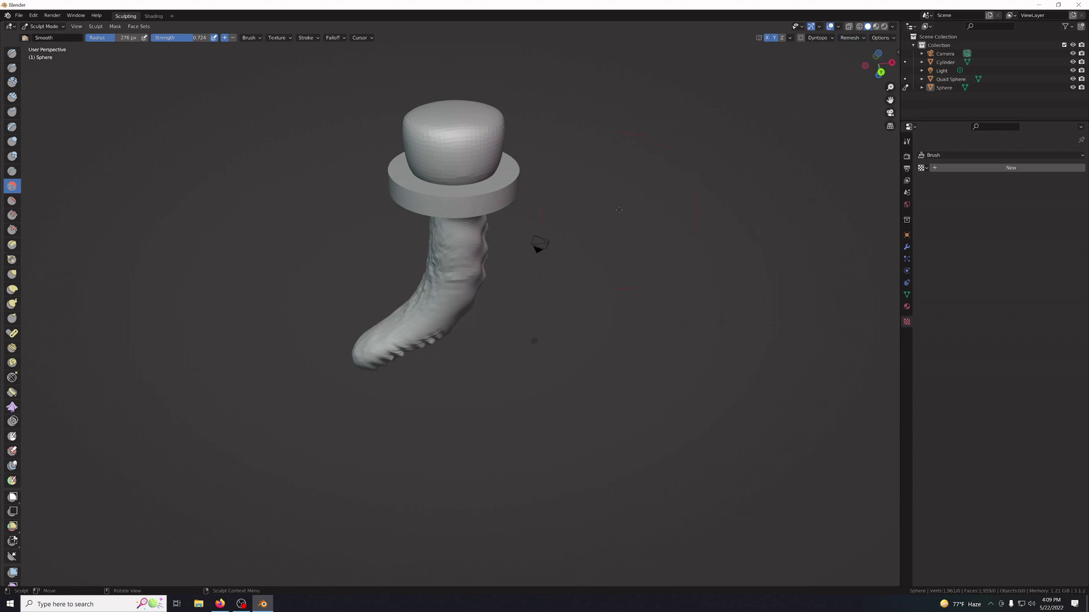
Smooth the base's underside once more and remesh it at the finer 0.01 m voxel size.
middle_drag(510, 215, 509, 250)
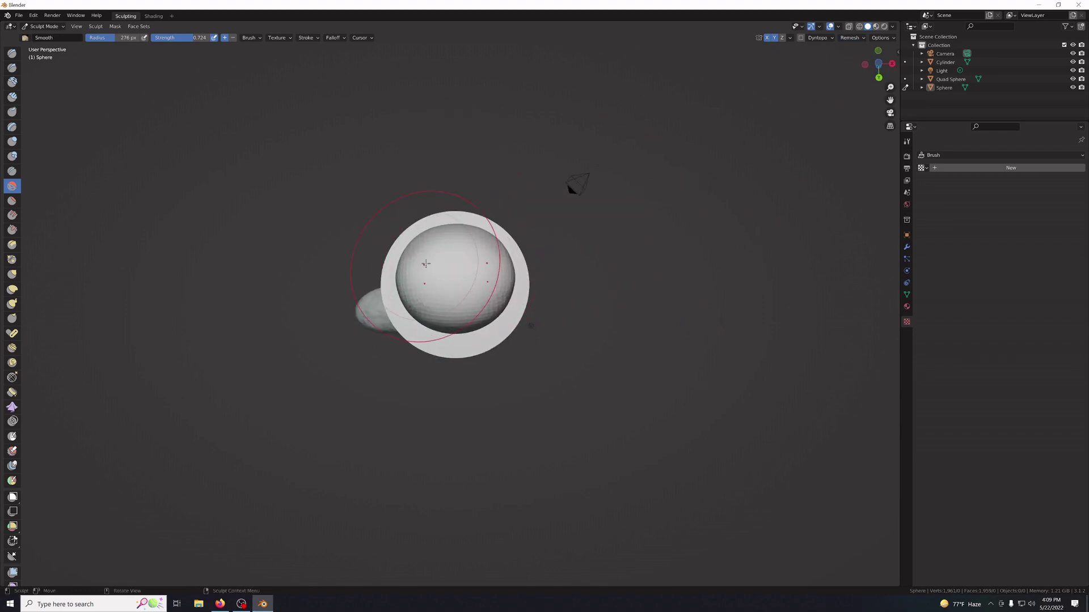
middle_drag(431, 262, 589, 267)
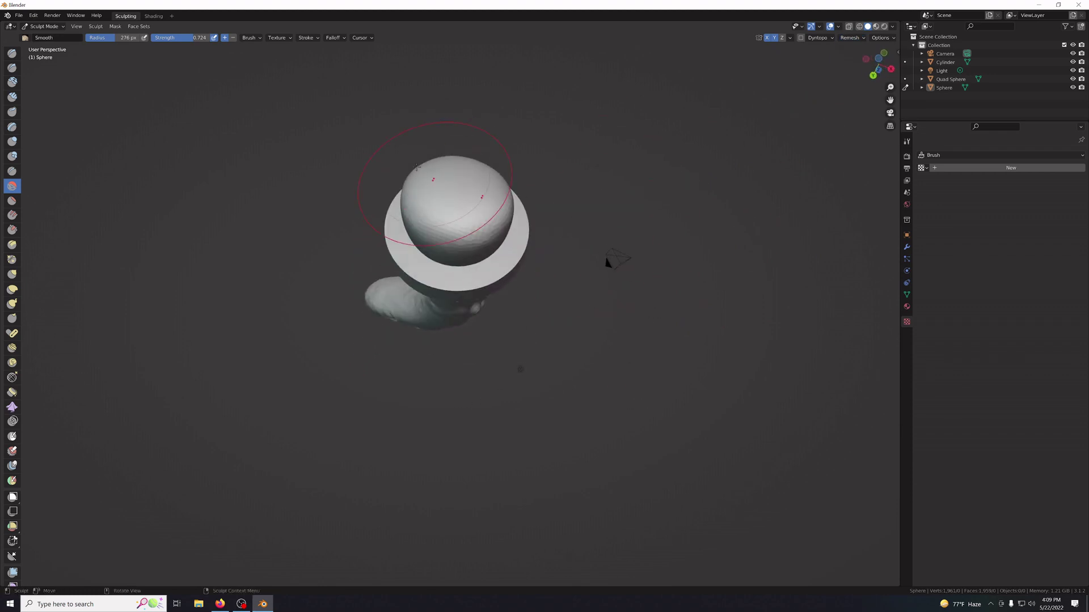
drag(446, 196, 470, 208)
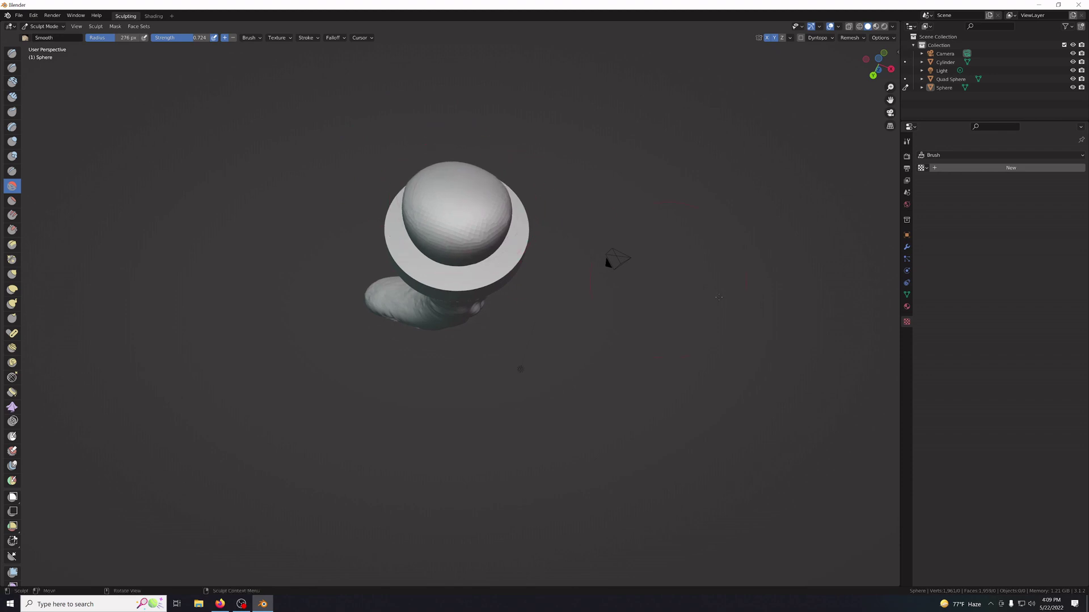
click(853, 38)
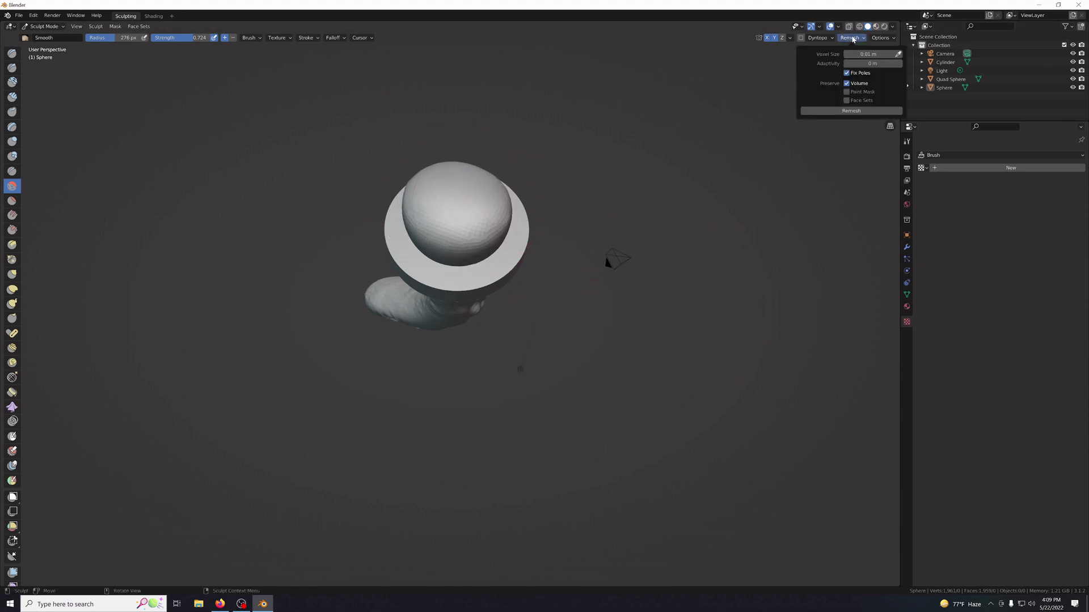
click(850, 112)
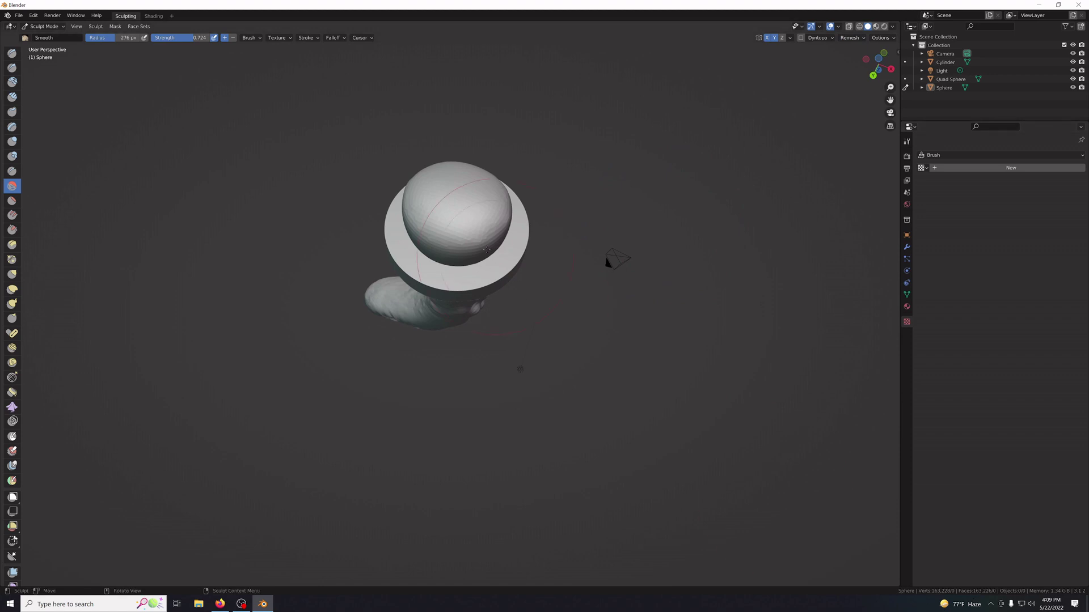
Even out the finely remeshed base's underside and sides with Smooth brush strokes from several angles.
mouse_move(487, 249)
mouse_down()
mouse_move(464, 208)
mouse_move(482, 196)
mouse_up()
middle_drag(482, 196, 633, 330)
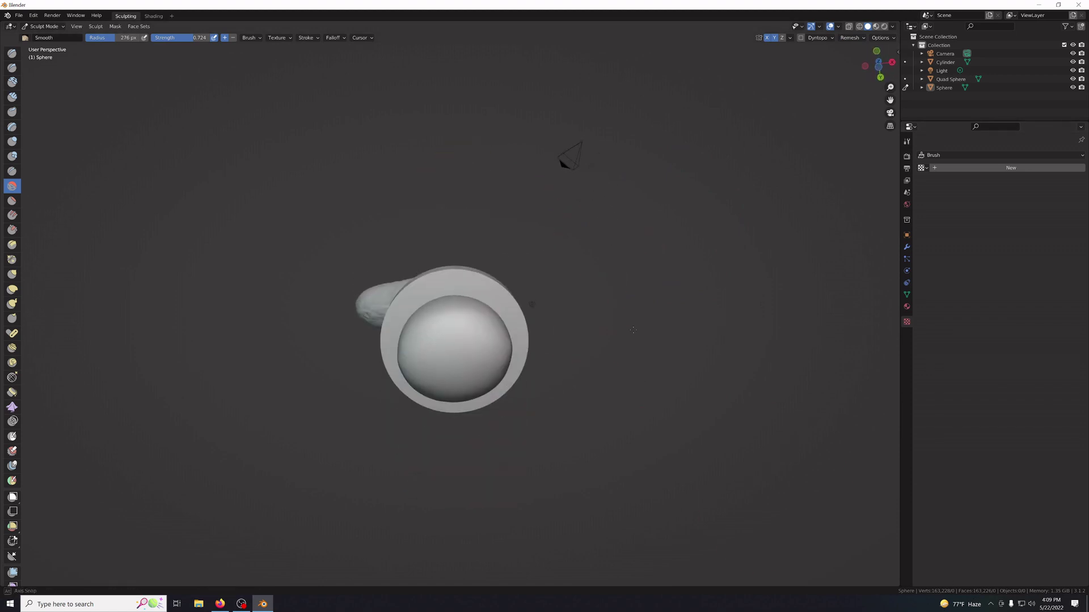
drag(478, 333, 485, 328)
drag(410, 315, 420, 306)
middle_drag(426, 266, 431, 187)
drag(436, 184, 431, 176)
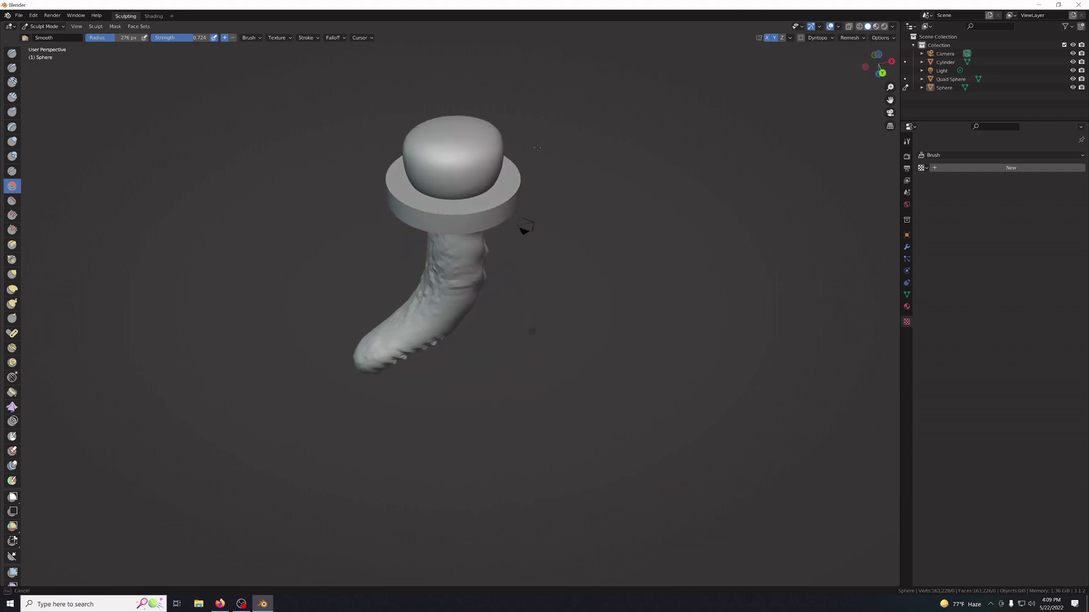
drag(537, 148, 537, 149)
mouse_move(536, 148)
middle_down()
mouse_move(461, 346)
mouse_move(454, 317)
mouse_move(457, 344)
middle_up()
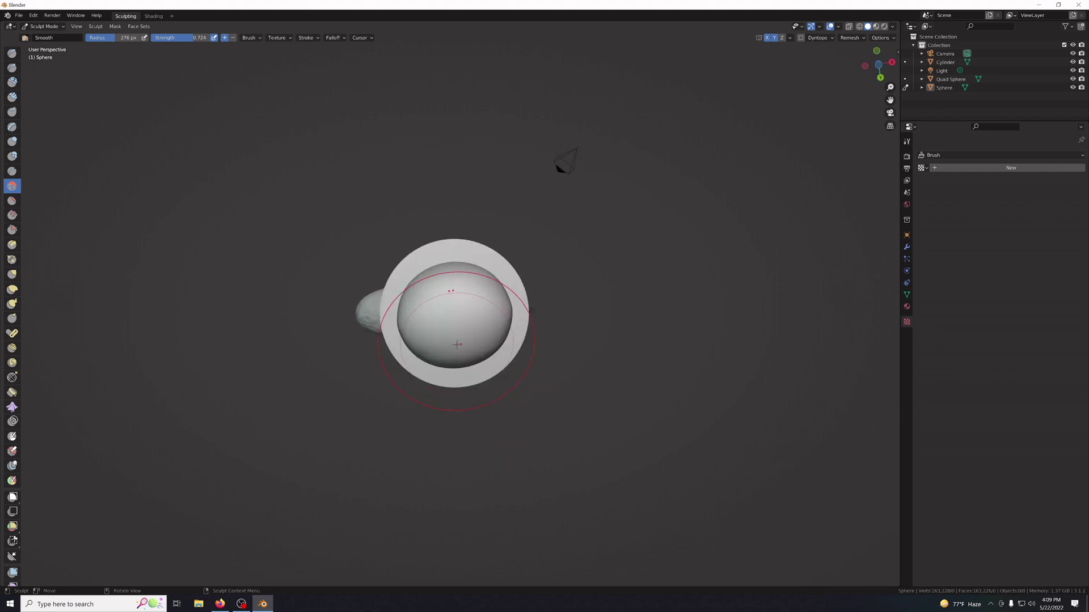
Flatten the centre of the base's underside with the Flatten/Contrast brush at 276 px radius and 0.567 strength.
click(12, 201)
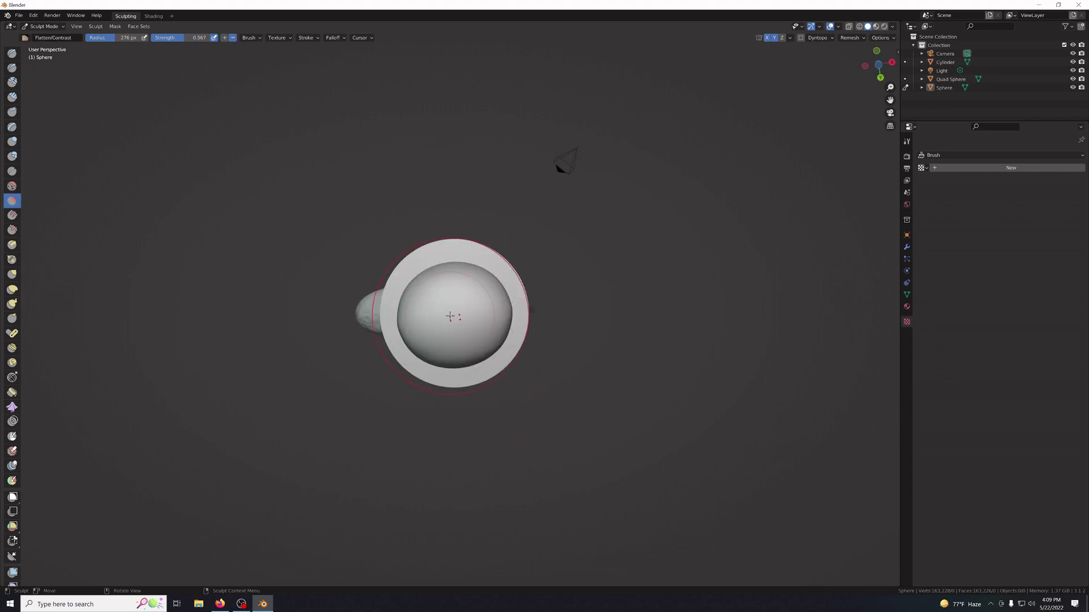
drag(449, 316, 448, 313)
mouse_move(628, 388)
middle_down()
mouse_move(624, 299)
mouse_move(616, 373)
middle_up()
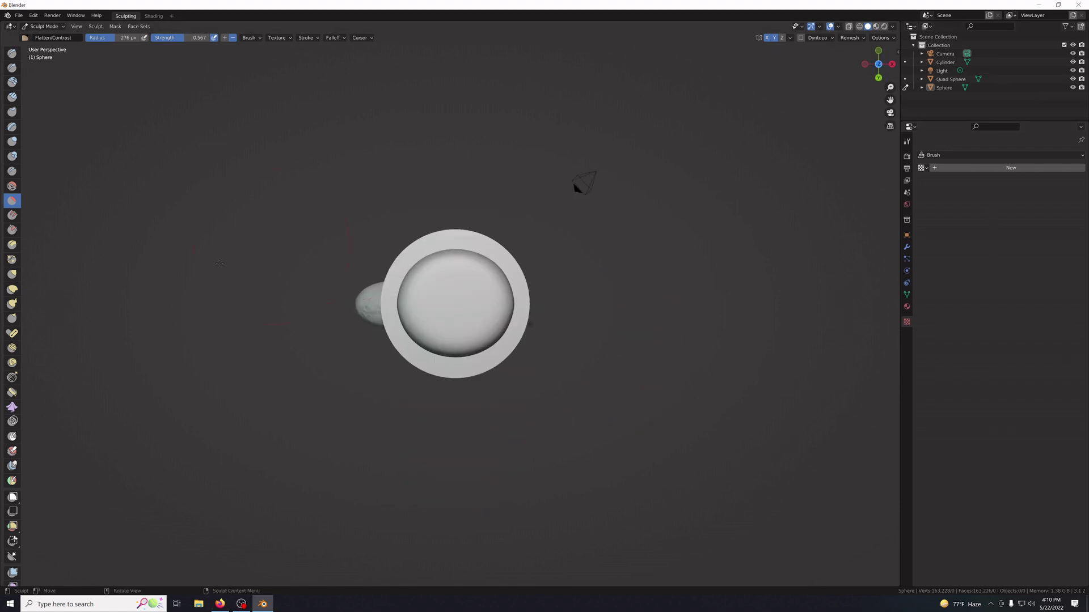
Stretch the base outward along X into a wider oval using Elastic Deform at 276 px radius.
click(12, 289)
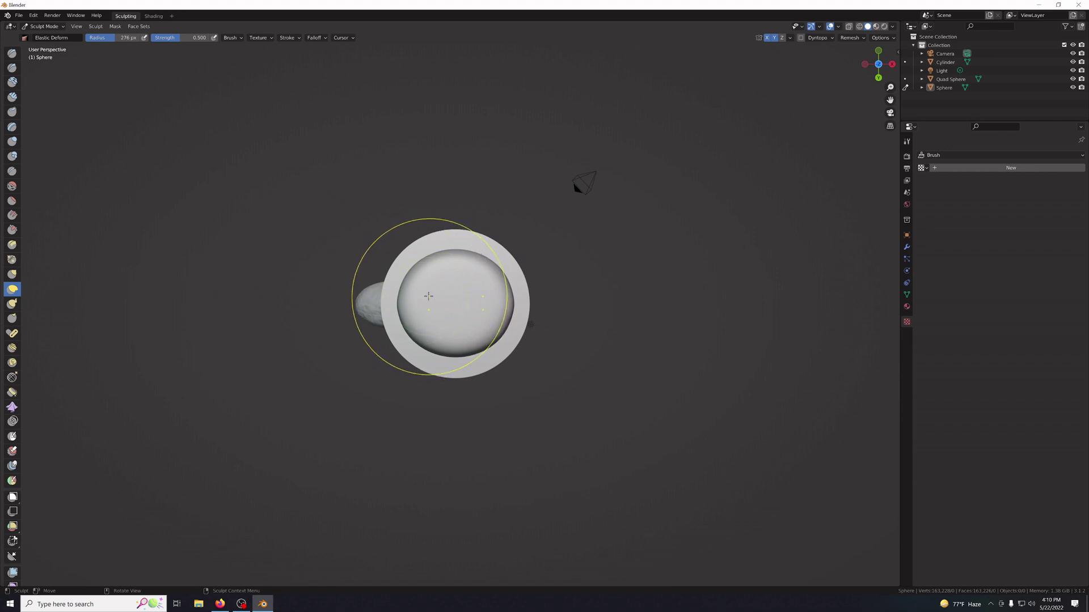
drag(418, 296, 353, 299)
Check the model from directly above and return to the view of the base's underside.
mouse_move(598, 301)
middle_down()
mouse_move(601, 346)
mouse_move(614, 283)
mouse_move(607, 289)
middle_up()
key(KP_2)
key(KP_7)
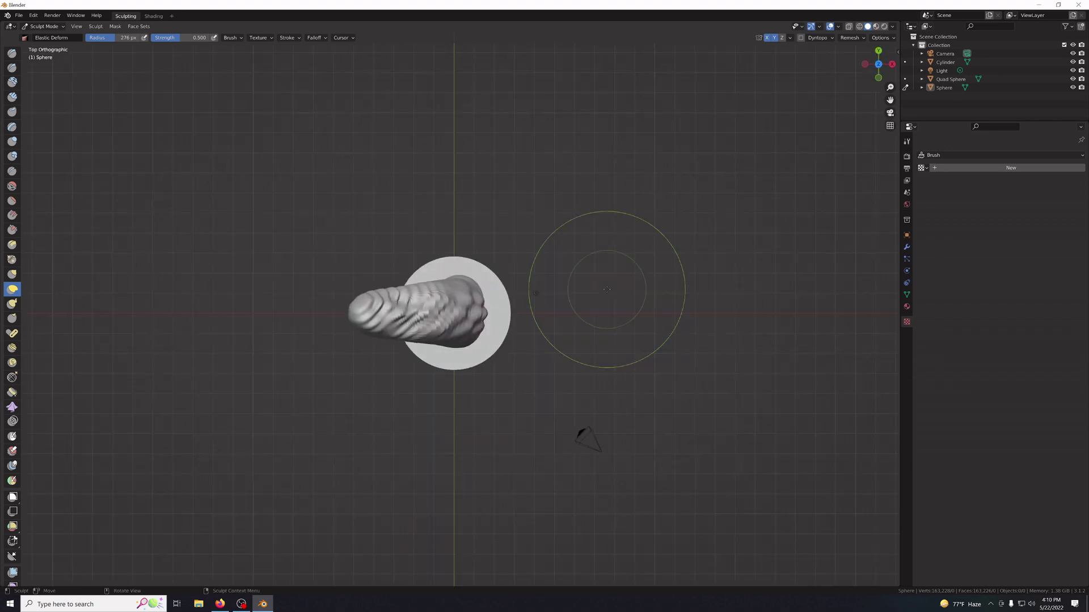
key(KP_8)
key(KP_8)
key(KP_8)
key(KP_8)
key(KP_8)
key(KP_8)
key(KP_8)
key(KP_8)
key(KP_8)
key(KP_8)
key(KP_8)
key(KP_8)
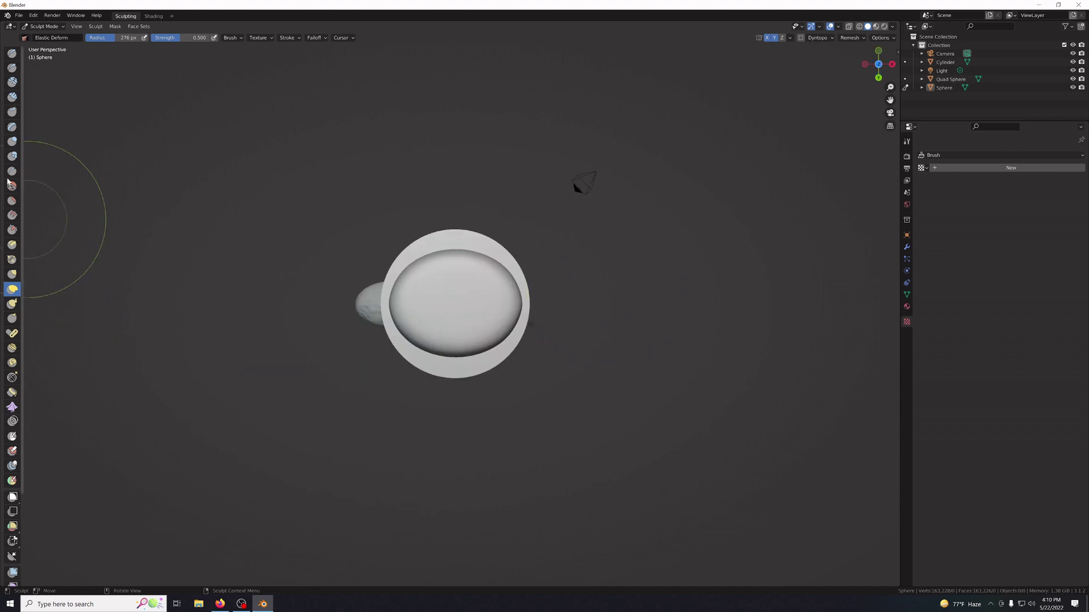
With only Y symmetry on, raise parallel ridges along Y from the underside's +X end past the middle using a 45 px Inflate/Deflate brush.
click(12, 141)
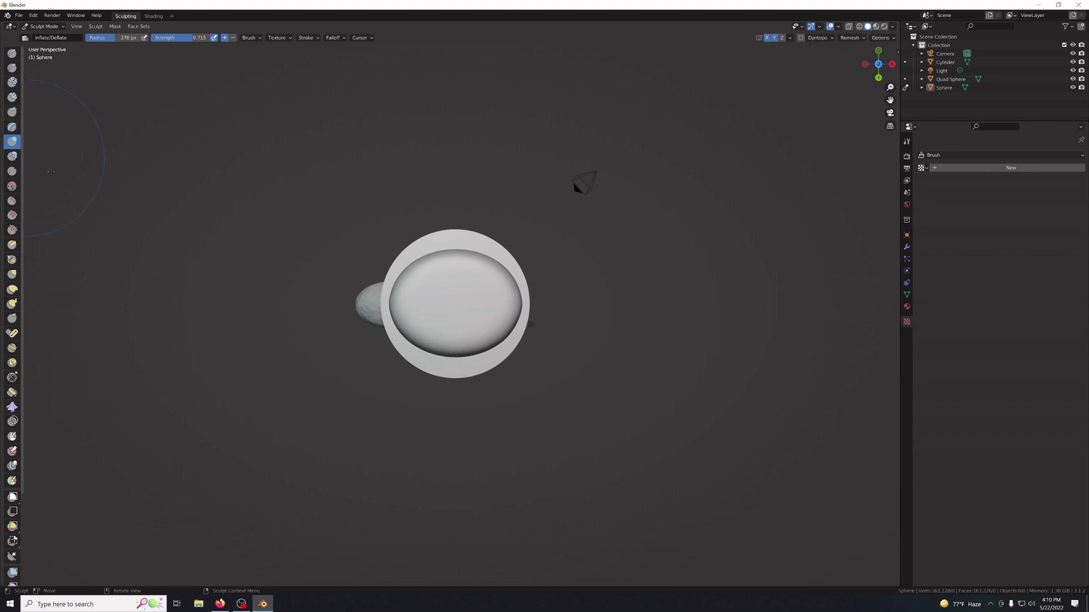
click(104, 40)
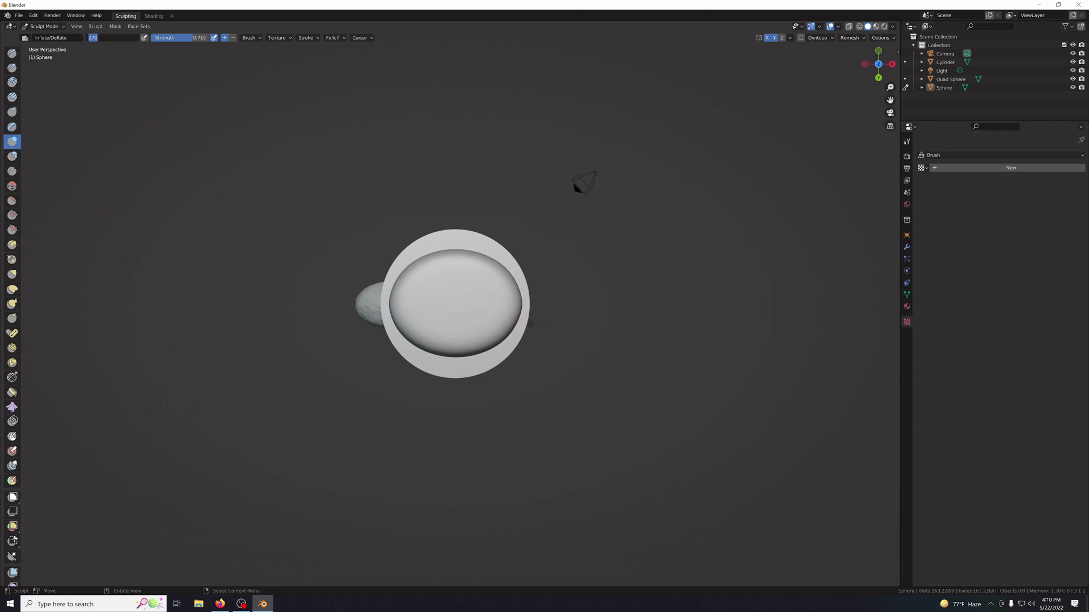
text(45)
key(Return)
drag(495, 280, 498, 292)
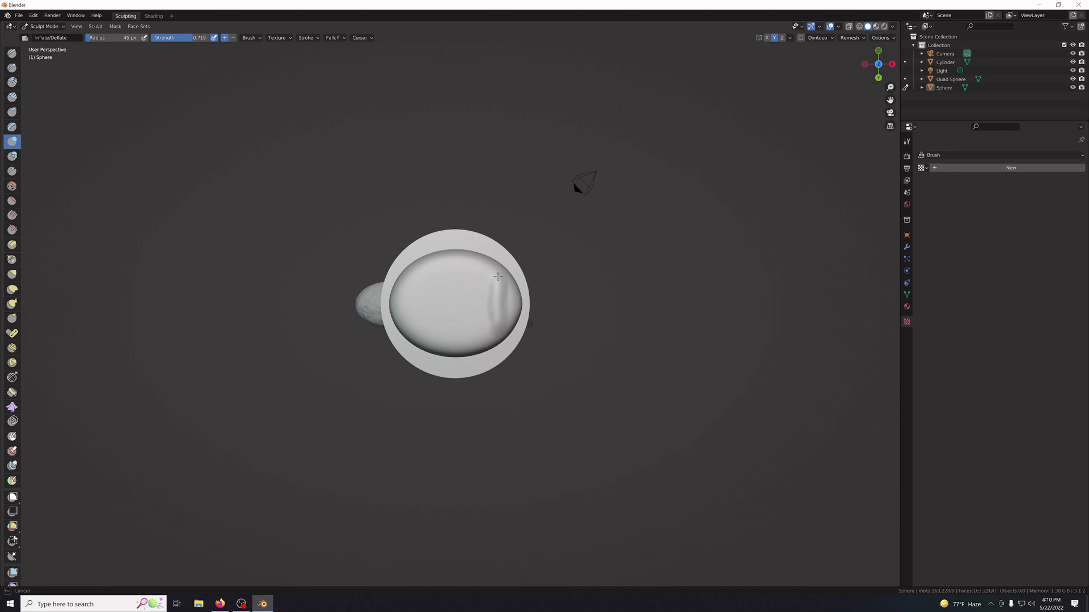
mouse_move(498, 273)
mouse_down()
mouse_move(481, 266)
mouse_move(481, 329)
mouse_move(478, 311)
mouse_up()
click(479, 300)
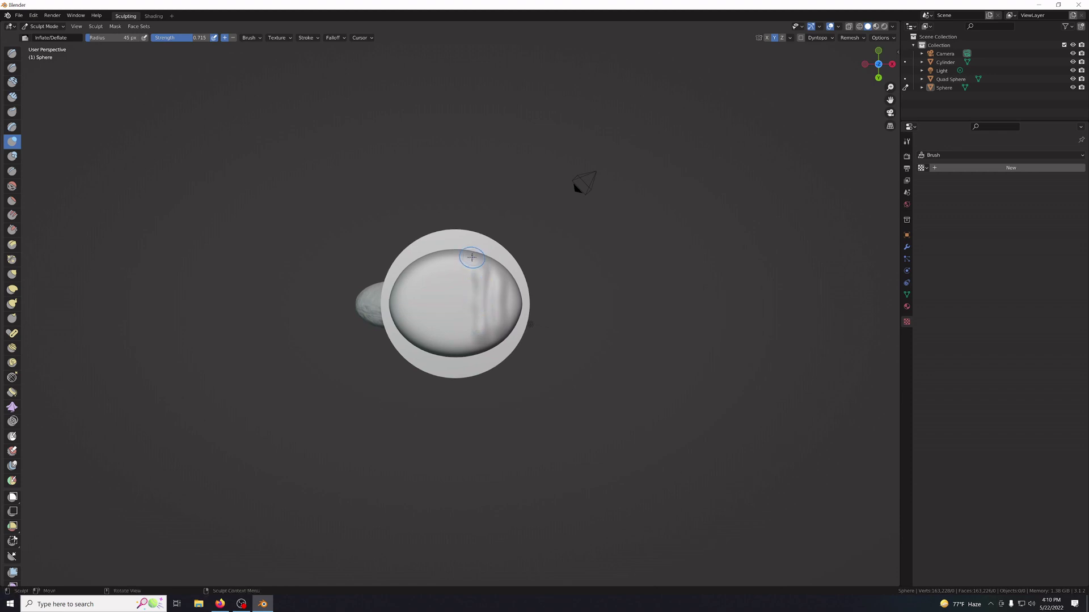
mouse_move(467, 258)
mouse_down()
mouse_move(471, 297)
mouse_move(499, 325)
mouse_move(491, 277)
mouse_move(480, 318)
mouse_up()
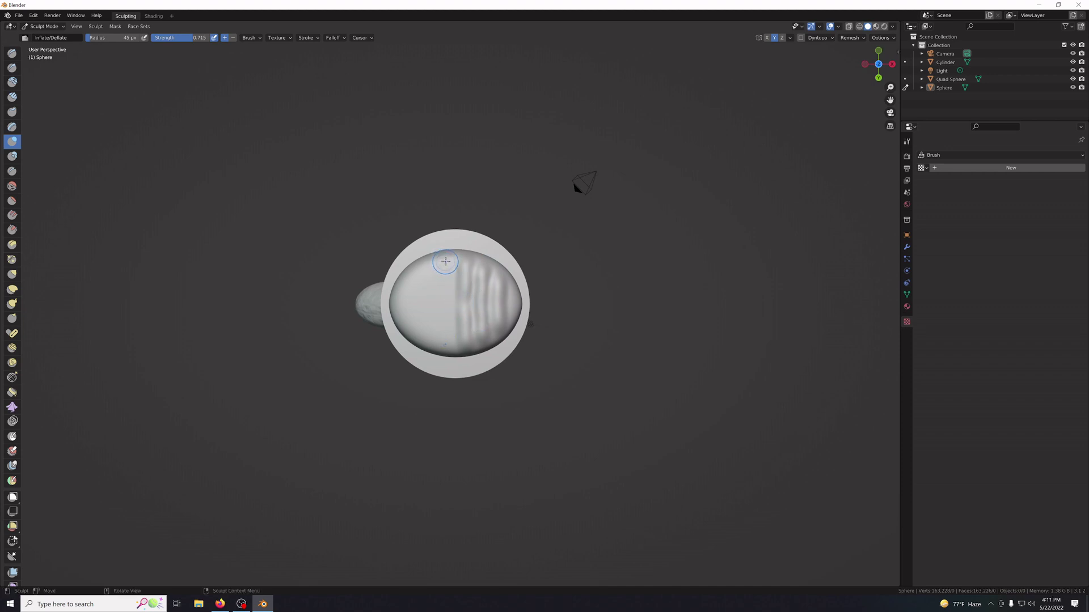
drag(446, 260, 445, 356)
mouse_move(444, 317)
mouse_down()
mouse_move(445, 257)
mouse_move(465, 292)
mouse_move(464, 354)
mouse_move(485, 252)
mouse_move(503, 337)
mouse_up()
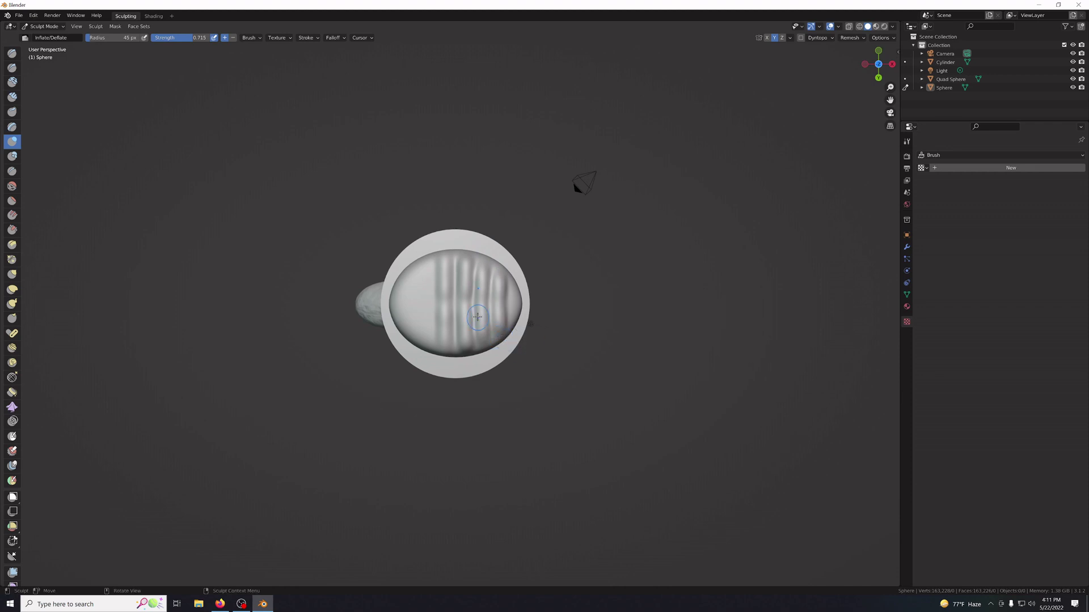
Build up the parallel ridges on the underside with repeated Inflate/Deflate strokes along their lengths.
click(444, 300)
click(465, 300)
click(480, 298)
click(495, 299)
drag(447, 266, 447, 351)
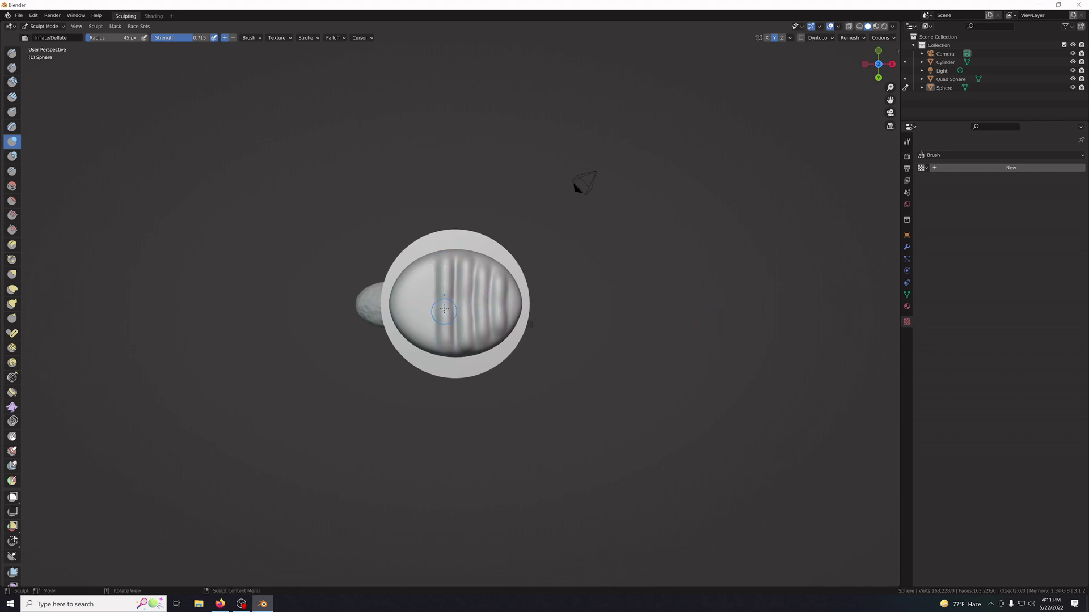
click(445, 302)
mouse_move(466, 259)
mouse_down()
mouse_move(466, 310)
mouse_move(480, 275)
mouse_move(482, 305)
mouse_move(500, 284)
mouse_move(513, 300)
mouse_up()
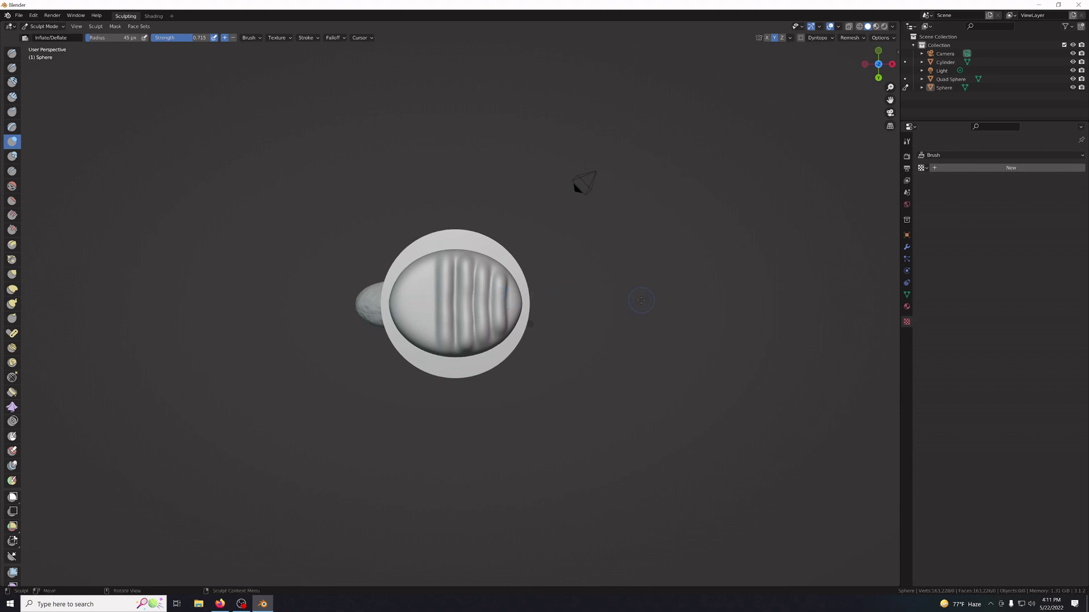
Try raising bumps on the smooth -X end of the underside with the 45 px Inflate/Deflate brush.
mouse_move(514, 300)
middle_down()
mouse_move(592, 260)
mouse_move(584, 302)
middle_up()
key(KP_7)
scroll(584, 302, up, 5)
scroll(584, 302, down, 5)
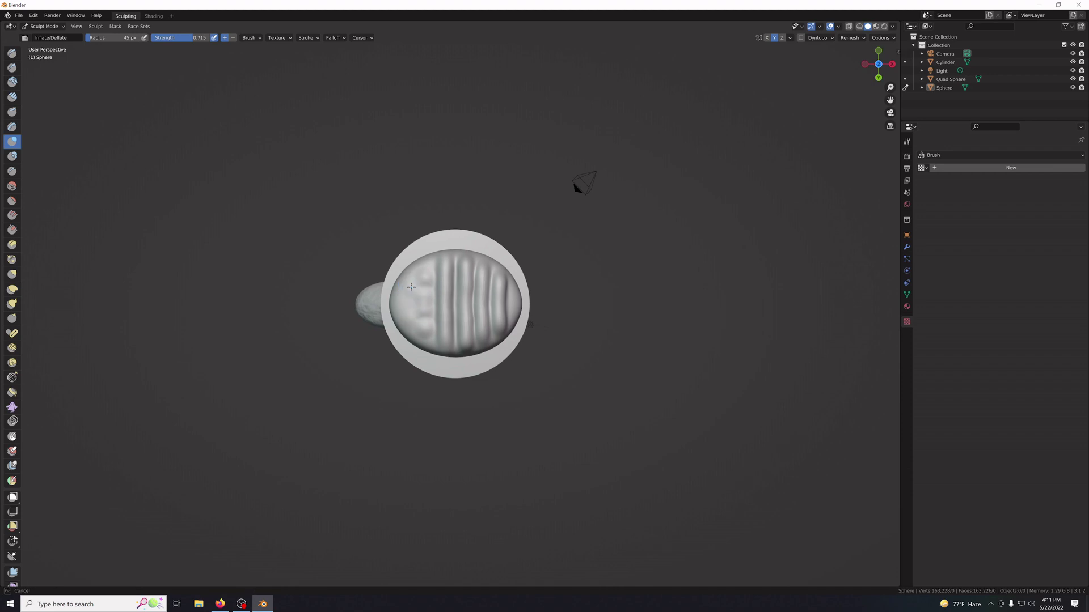
click(403, 300)
Reduce the Inflate/Deflate radius to 30 px and raise rows of small round bumps on the underside's smooth end, mirrored across Y.
middle_drag(631, 338, 798, 337)
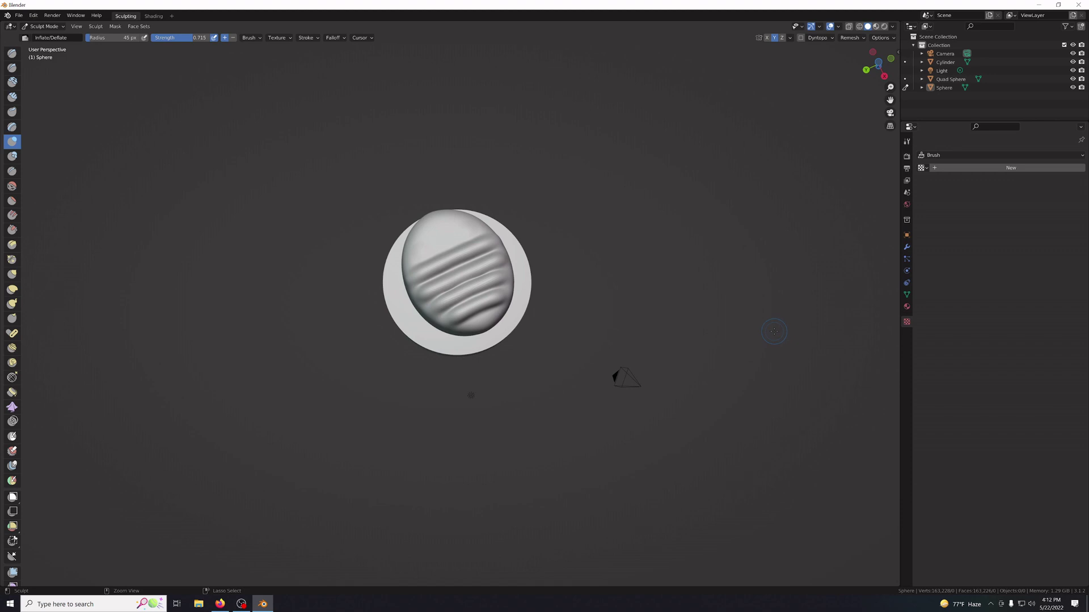
click(113, 38)
text(30)
key(Return)
click(414, 254)
click(428, 246)
click(428, 245)
drag(428, 245, 418, 235)
mouse_move(418, 236)
mouse_down()
mouse_move(432, 230)
mouse_move(414, 233)
mouse_move(412, 256)
mouse_move(431, 231)
mouse_up()
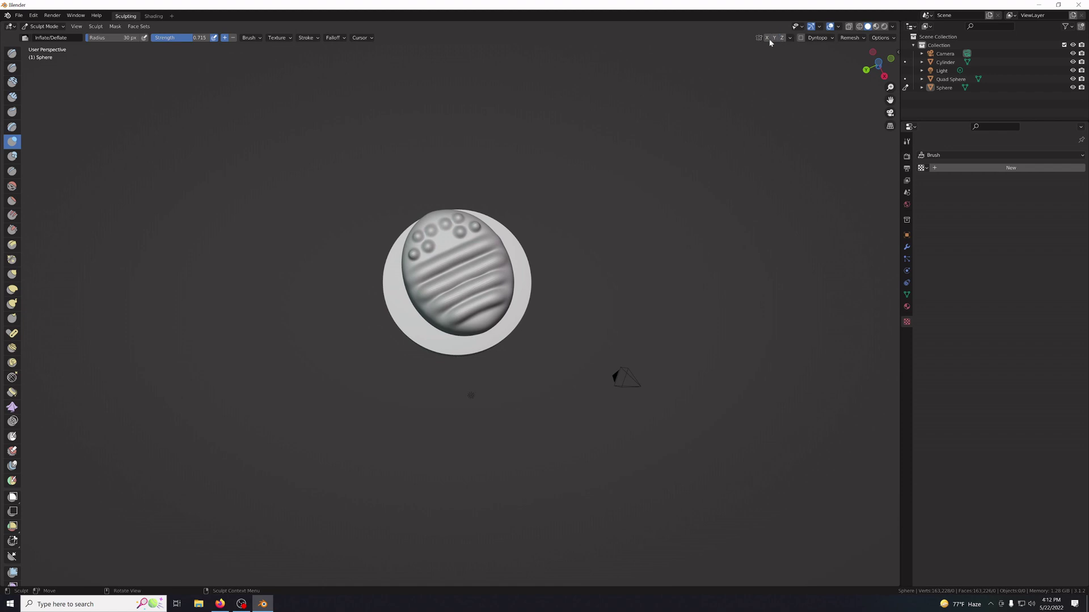
Raise a small round bump in the middle gap of the inner bump row with the 30 px Inflate/Deflate brush.
click(445, 238)
click(444, 238)
mouse_move(474, 224)
middle_down()
mouse_move(598, 250)
mouse_move(460, 251)
middle_up()
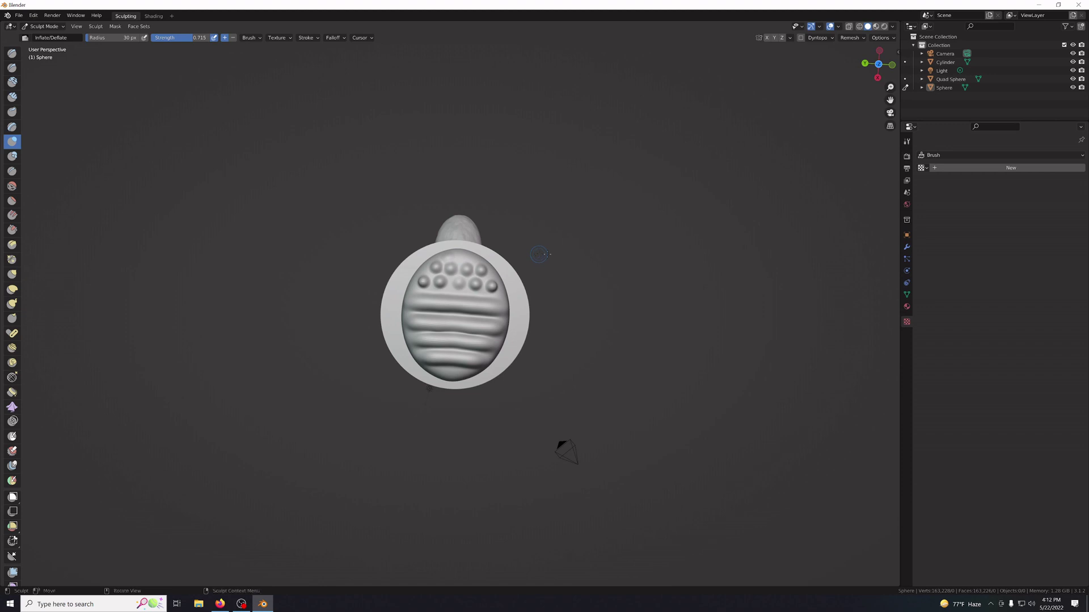
Build up the round bumps in both existing rows on the underside with repeated Inflate/Deflate dabs.
mouse_move(614, 254)
middle_down()
mouse_move(557, 290)
mouse_move(573, 287)
mouse_move(535, 321)
middle_up()
click(474, 408)
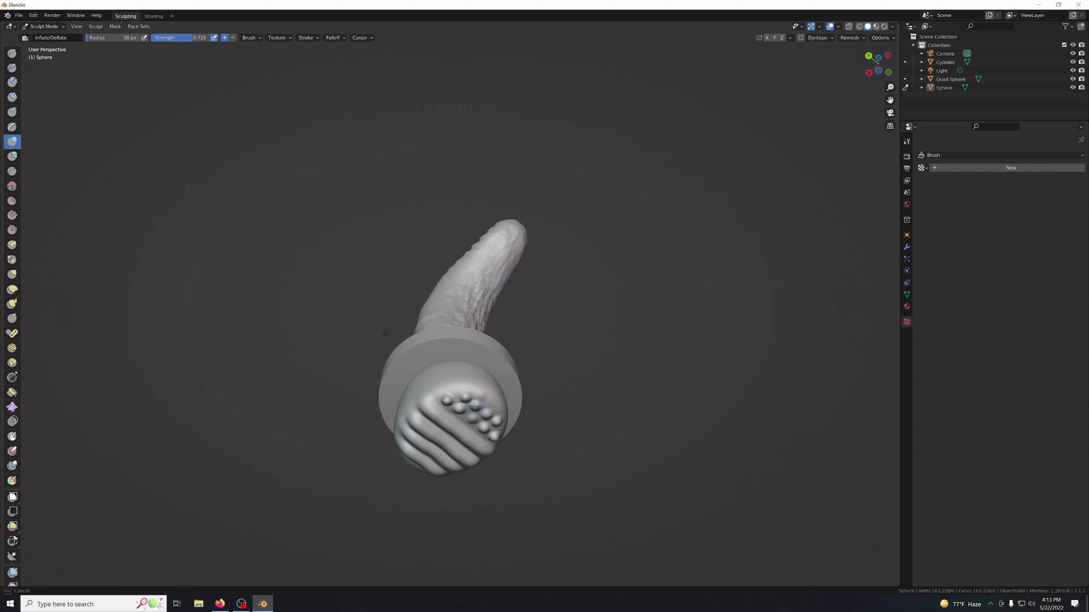
click(474, 406)
mouse_move(475, 406)
mouse_down()
mouse_move(451, 404)
mouse_move(460, 408)
mouse_up()
drag(476, 419, 483, 429)
click(495, 438)
click(497, 422)
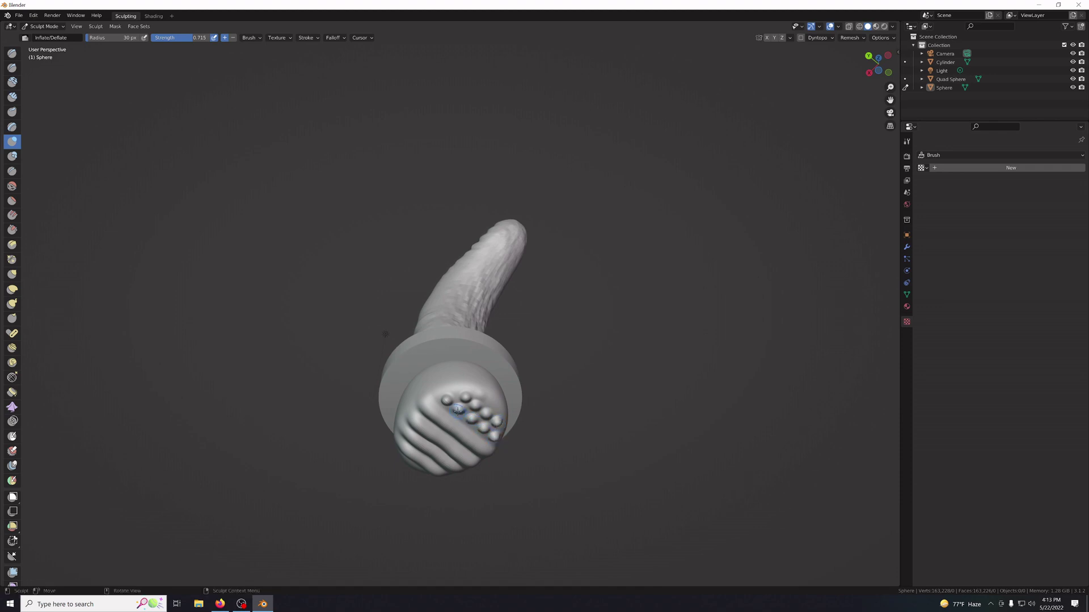
click(458, 409)
click(447, 404)
Raise a third, shorter row of small round bumps beyond the outer row, toward the underside's -X edge.
middle_drag(445, 401, 515, 442)
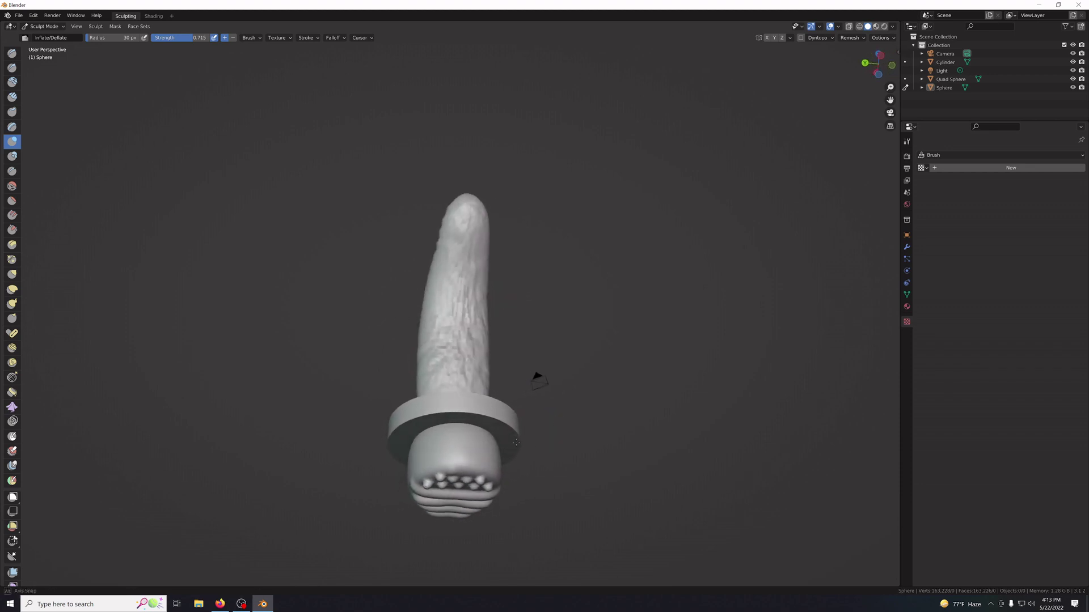
click(452, 480)
click(465, 481)
mouse_move(449, 472)
mouse_down()
mouse_move(467, 471)
mouse_move(455, 472)
mouse_up()
click(465, 472)
click(465, 472)
middle_drag(455, 473, 570, 423)
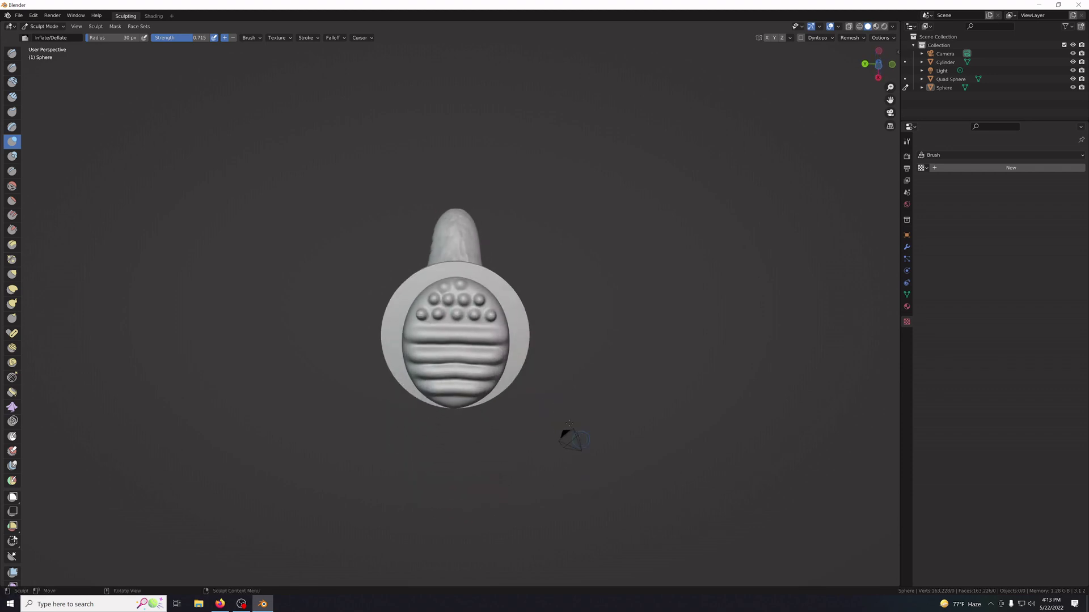
drag(474, 288, 475, 286)
click(475, 286)
Build up the bumps at the side end of the row next to the ridges with more Inflate/Deflate dabs.
middle_drag(673, 390, 611, 369)
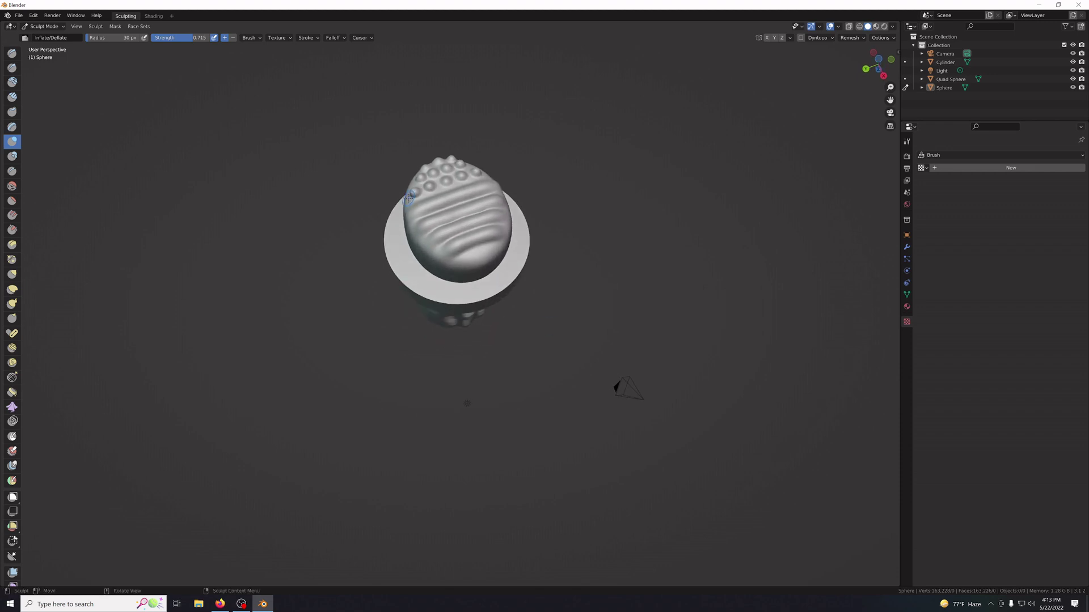
drag(410, 196, 413, 195)
drag(429, 188, 429, 187)
drag(430, 188, 432, 185)
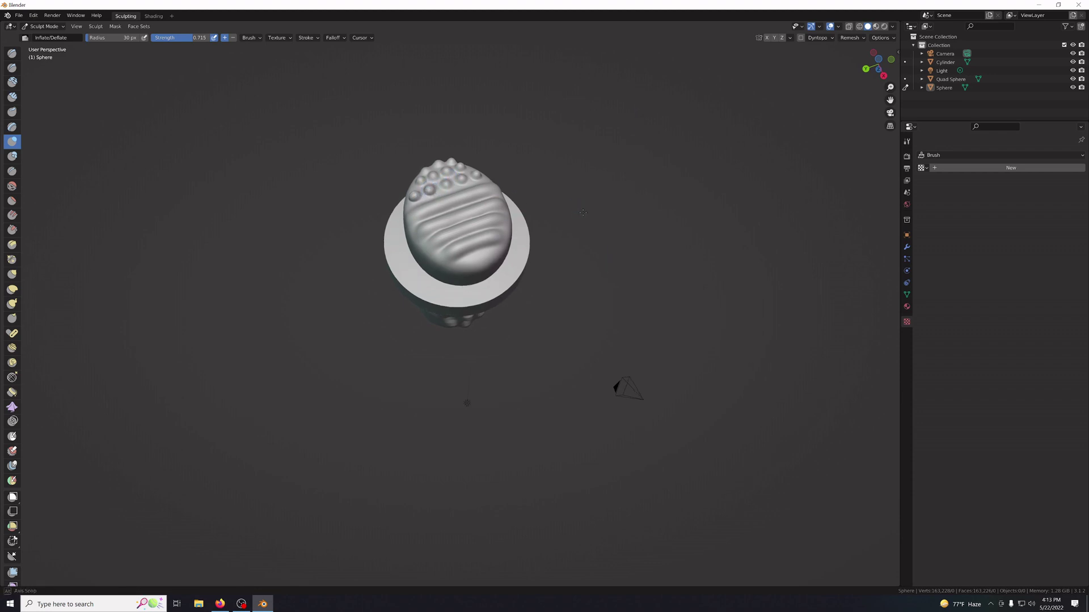
Inspect the sculpted model from above, the side and underneath.
middle_drag(431, 185, 437, 68)
middle_drag(572, 311, 681, 312)
scroll(571, 372, up, 2)
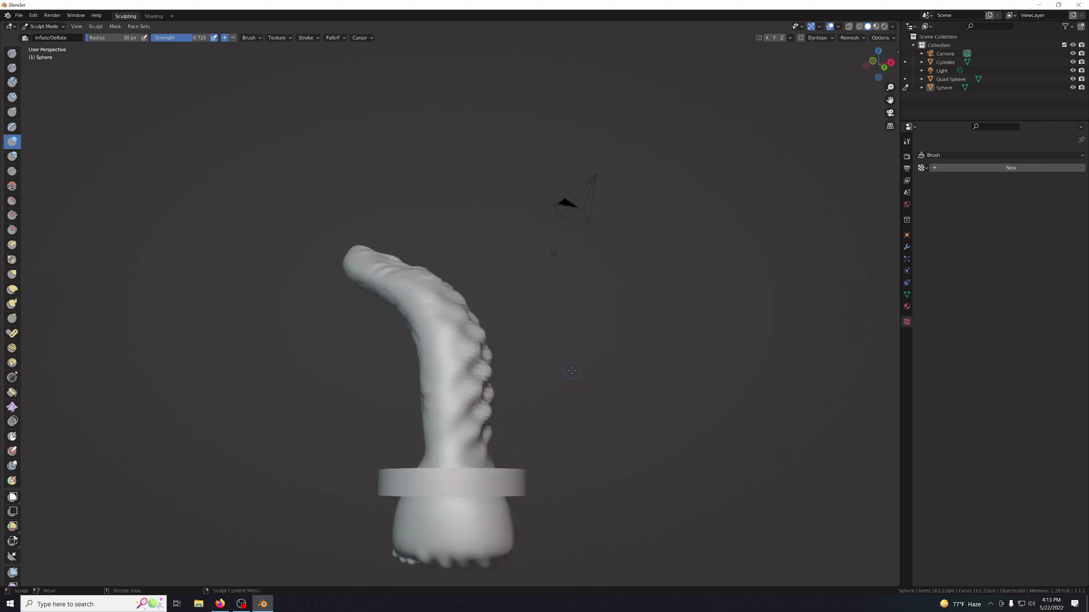
scroll(573, 370, down, 4)
mouse_move(533, 330)
middle_down()
mouse_move(464, 262)
mouse_move(304, 330)
mouse_move(302, 303)
mouse_move(608, 304)
mouse_move(291, 263)
mouse_move(354, 289)
mouse_move(608, 293)
mouse_move(339, 266)
mouse_move(590, 275)
mouse_move(530, 263)
mouse_move(493, 340)
mouse_move(281, 307)
middle_up()
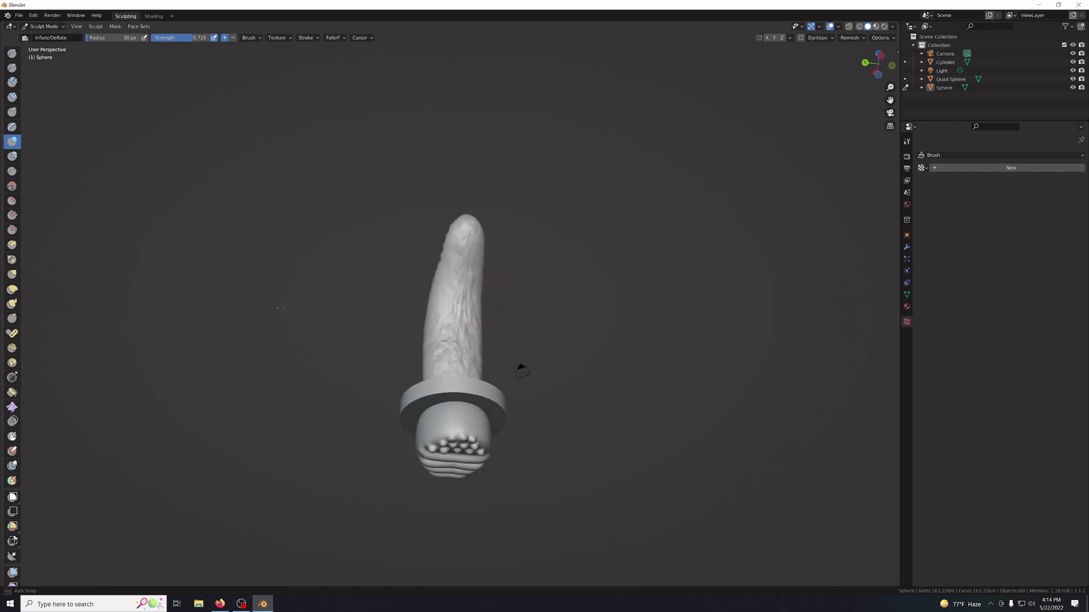
mouse_move(280, 308)
middle_down()
mouse_move(473, 333)
mouse_move(448, 321)
mouse_move(151, 418)
mouse_move(556, 384)
mouse_move(549, 226)
mouse_move(590, 296)
mouse_move(554, 460)
middle_up()
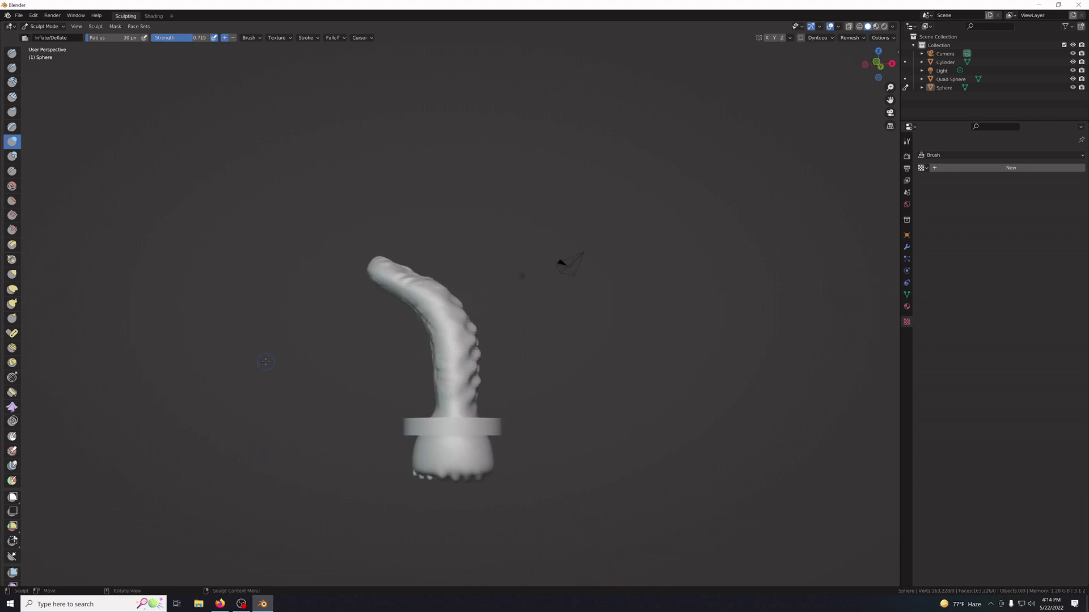
In Object Mode with a front view, lower the Cylinder flange about 0.27 m along Z.
key(KP_1)
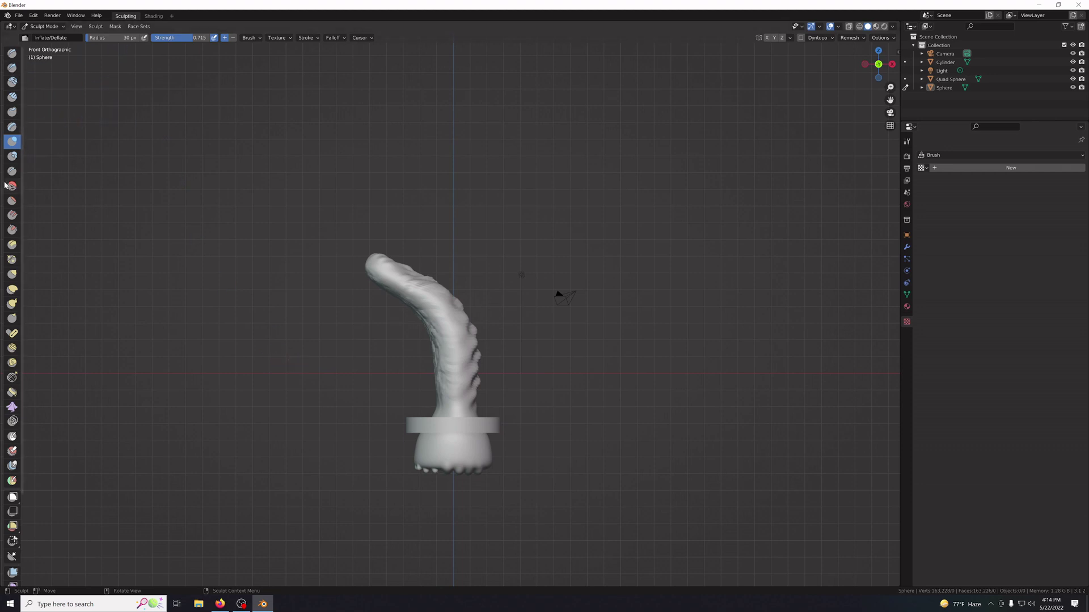
click(45, 27)
click(43, 35)
click(444, 429)
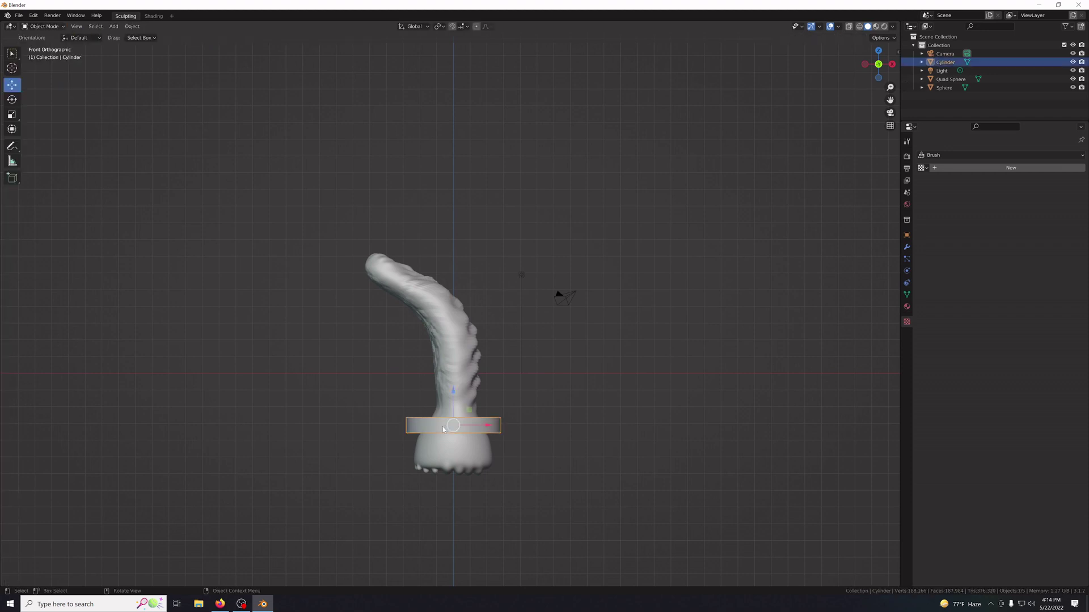
click(451, 390)
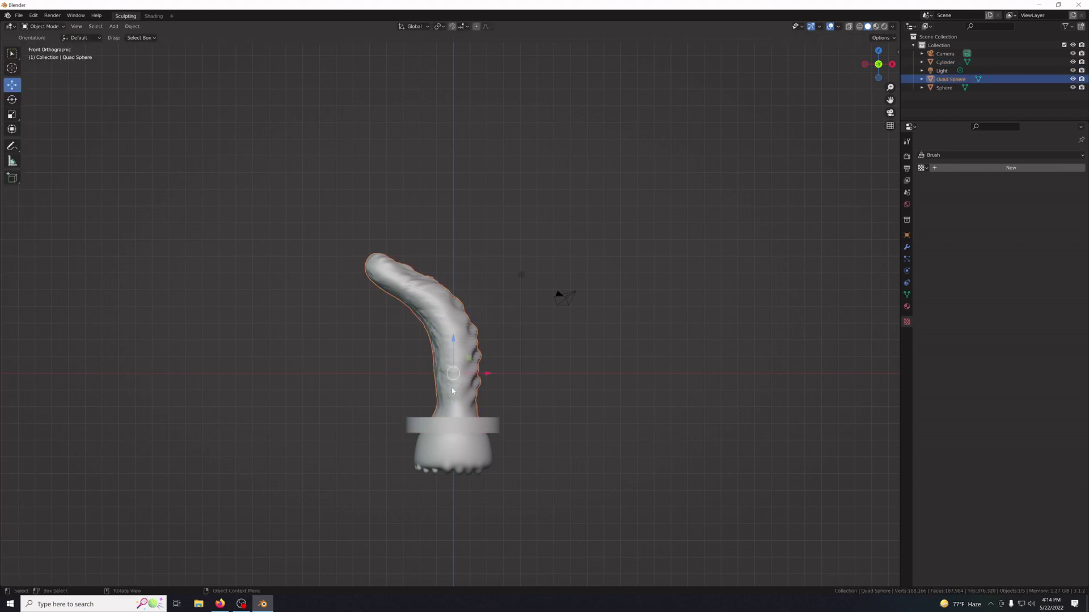
click(428, 424)
mouse_move(453, 392)
mouse_down()
mouse_move(455, 419)
mouse_move(459, 396)
mouse_up()
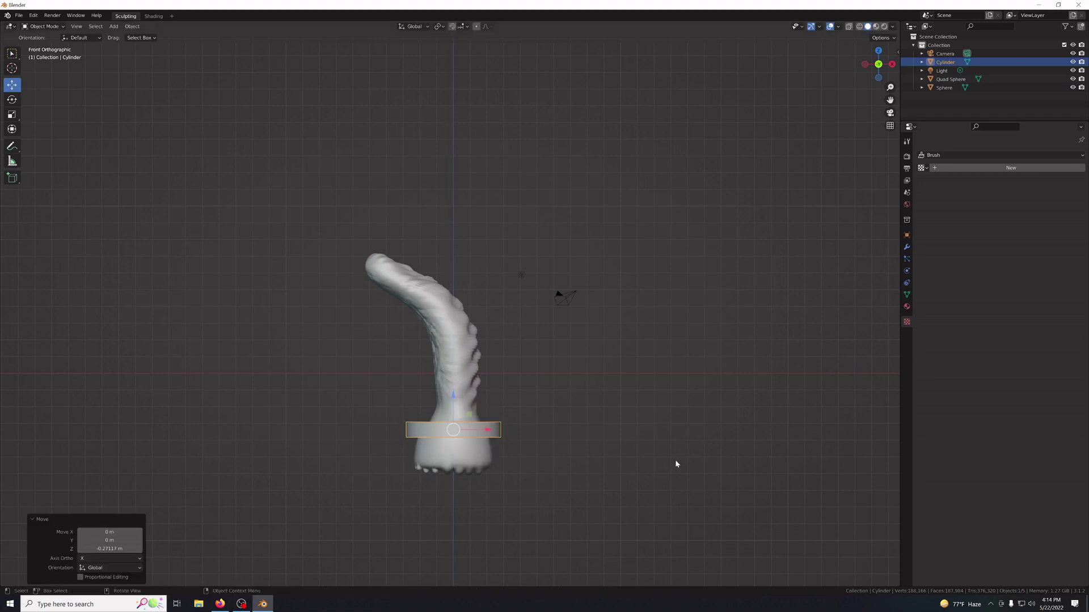
click(572, 522)
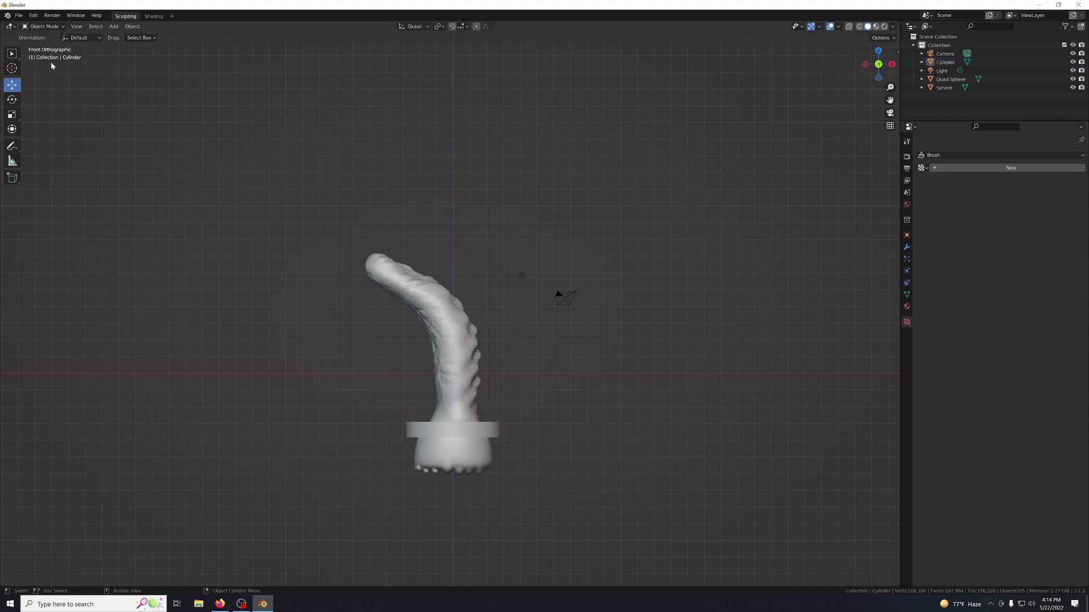
Put the Cylinder flange in Sculpt Mode and choose the Elastic Deform brush with a 305 px radius.
click(43, 26)
click(45, 55)
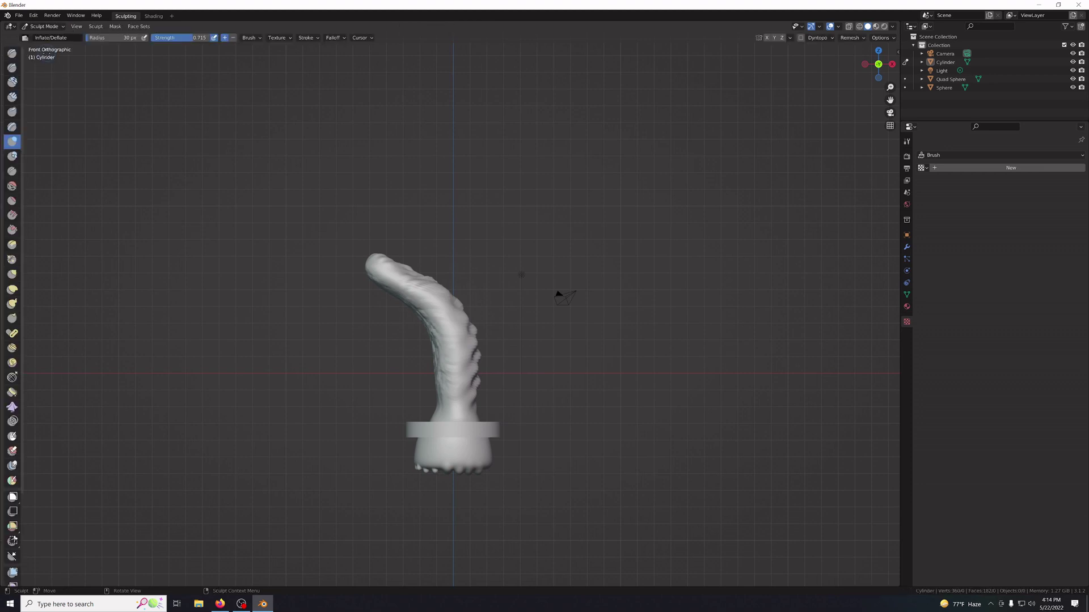
click(12, 289)
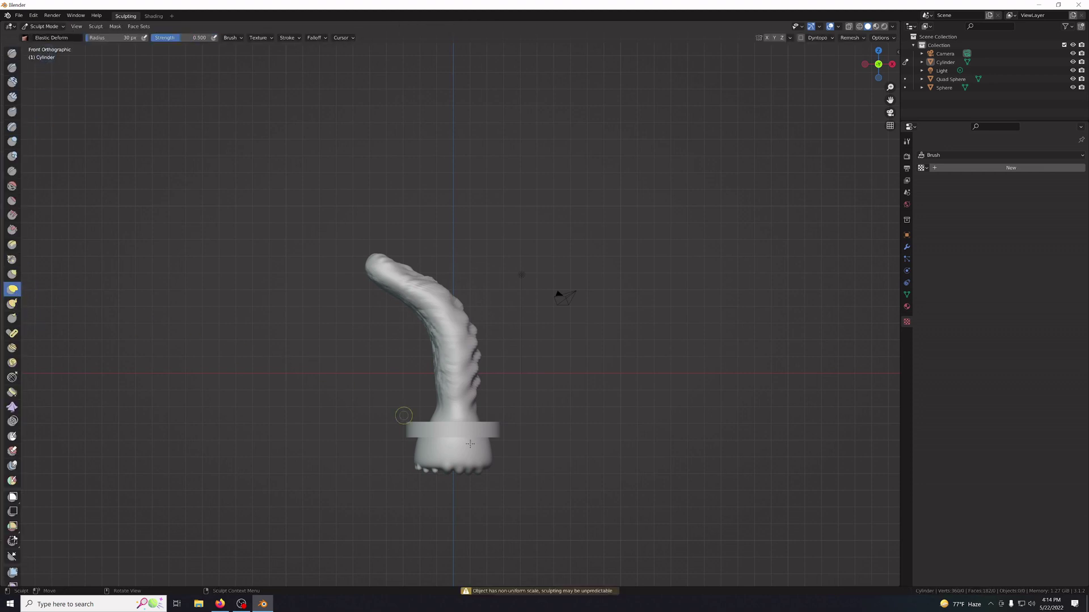
drag(97, 37, 122, 37)
click(53, 27)
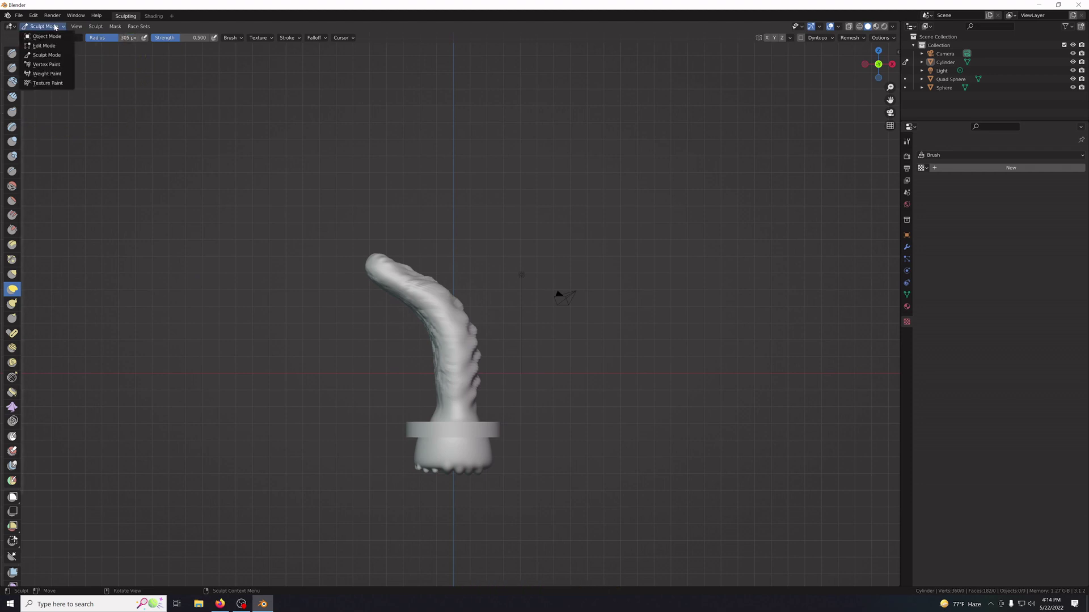
click(51, 45)
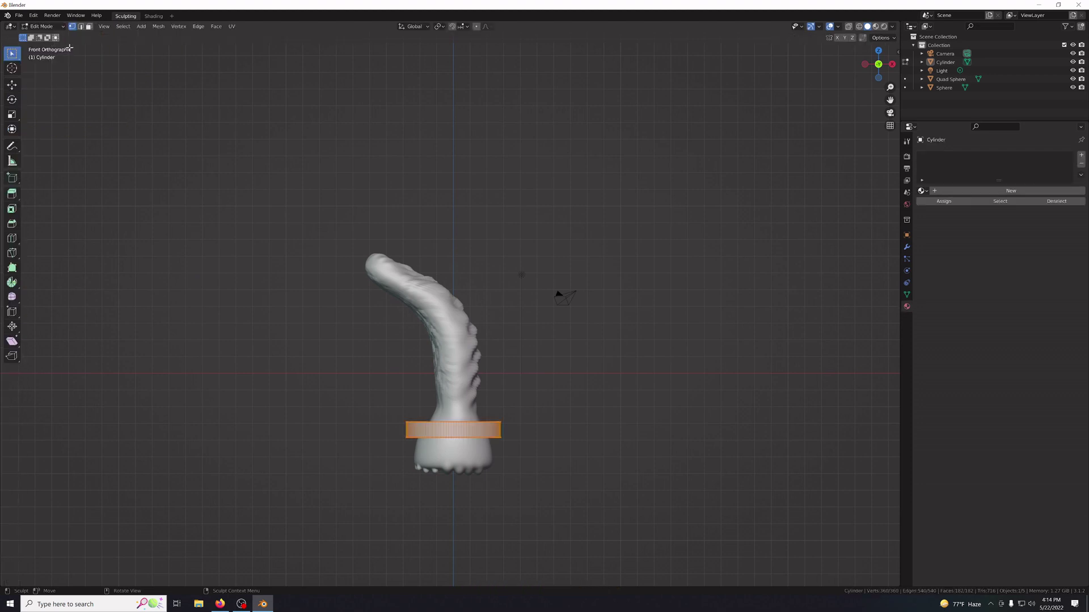
click(464, 461)
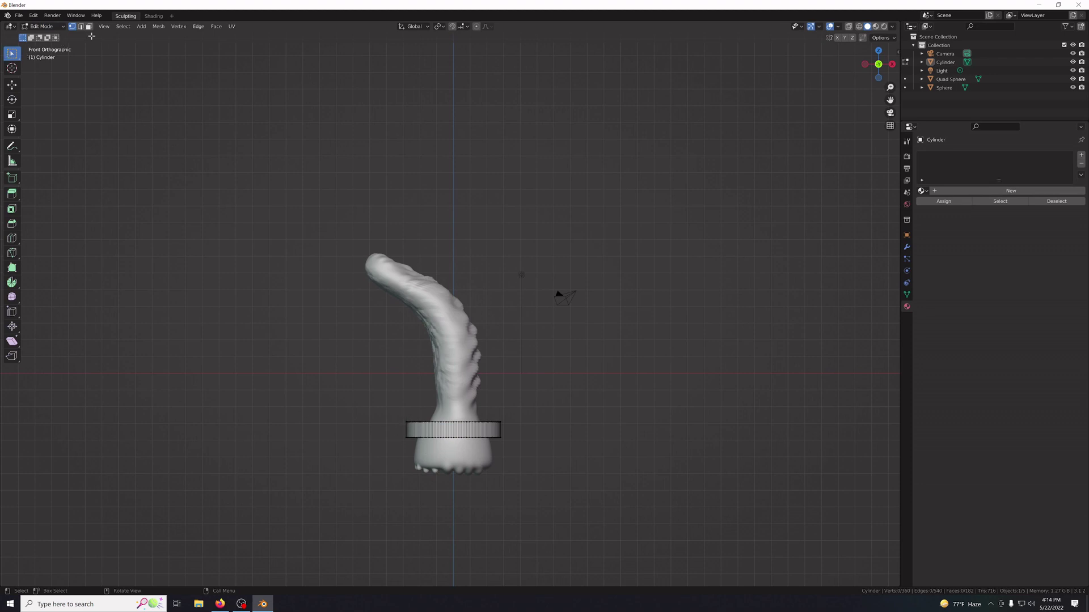
click(50, 27)
click(50, 35)
Scale the Sphere beneath the flange to 0.686 along Z and raise it closer to the flange.
click(431, 447)
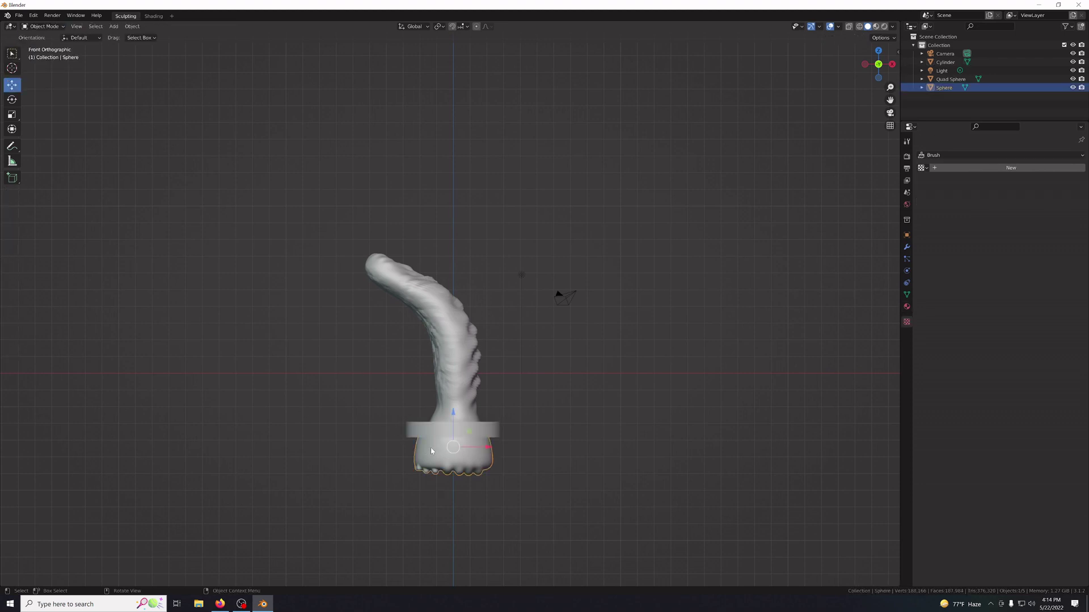
click(12, 115)
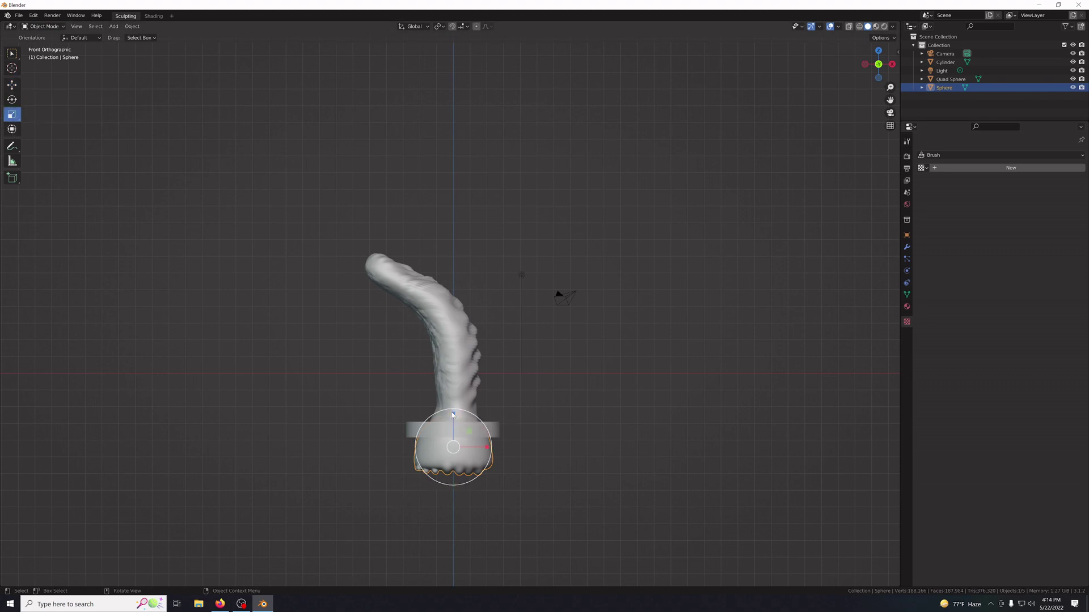
drag(453, 415, 452, 433)
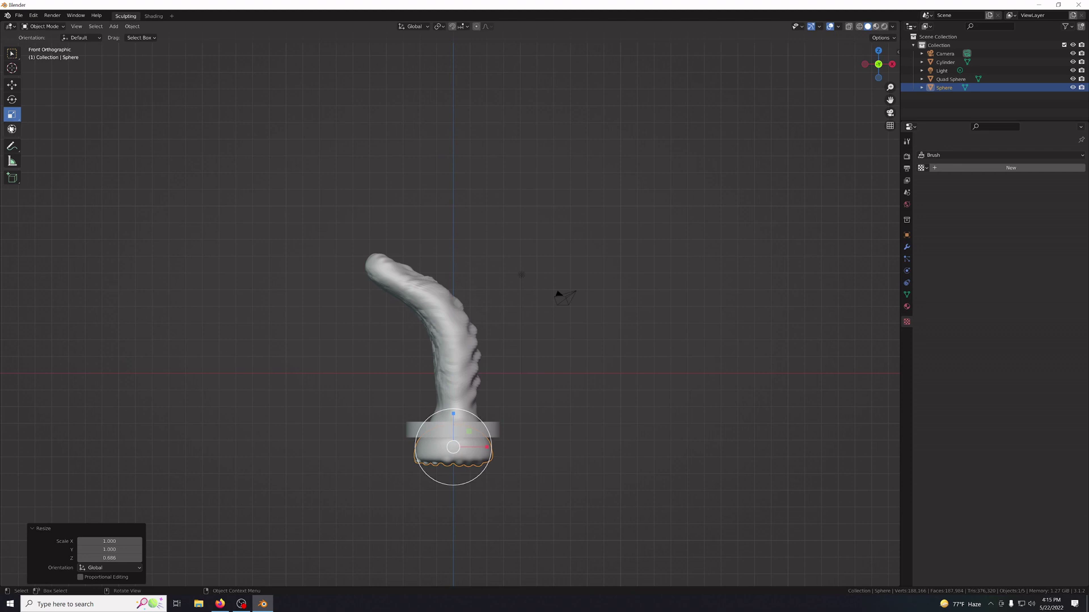
click(12, 85)
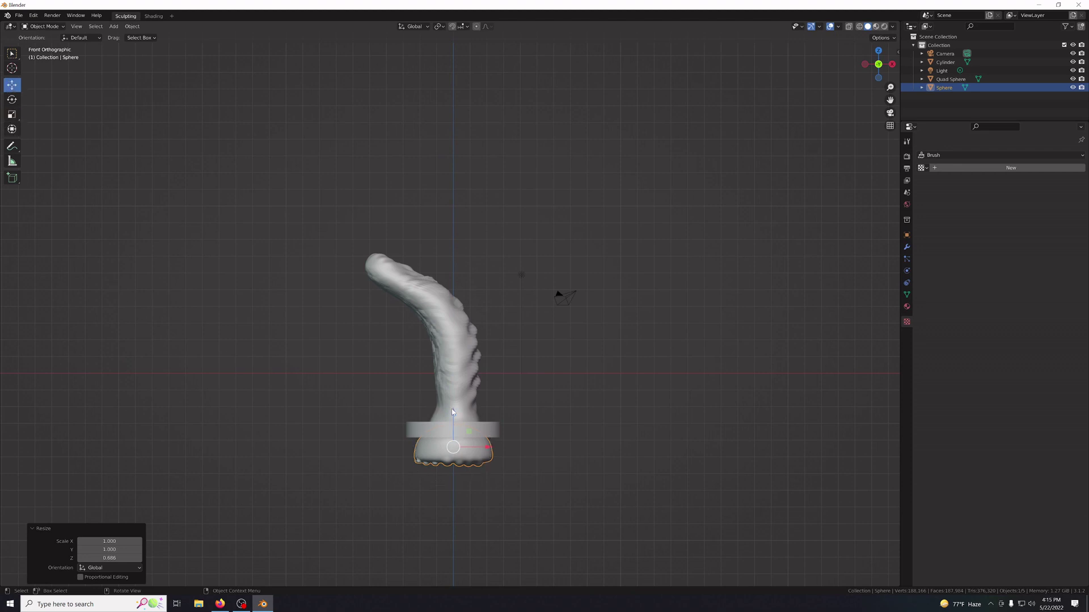
drag(453, 413, 451, 399)
click(570, 443)
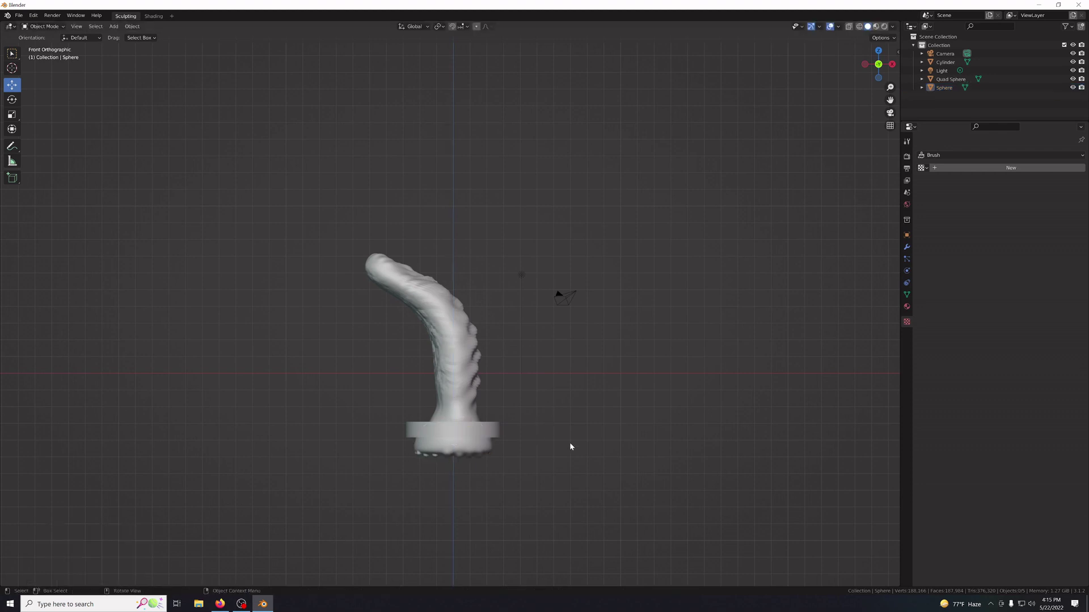
Lower the Sphere beneath the flange slightly along Z in the front view.
mouse_move(626, 468)
middle_down()
mouse_move(520, 445)
mouse_move(554, 420)
mouse_move(686, 425)
mouse_move(722, 444)
mouse_move(717, 493)
mouse_move(583, 522)
mouse_move(412, 490)
mouse_move(391, 396)
mouse_move(312, 383)
mouse_move(316, 372)
middle_up()
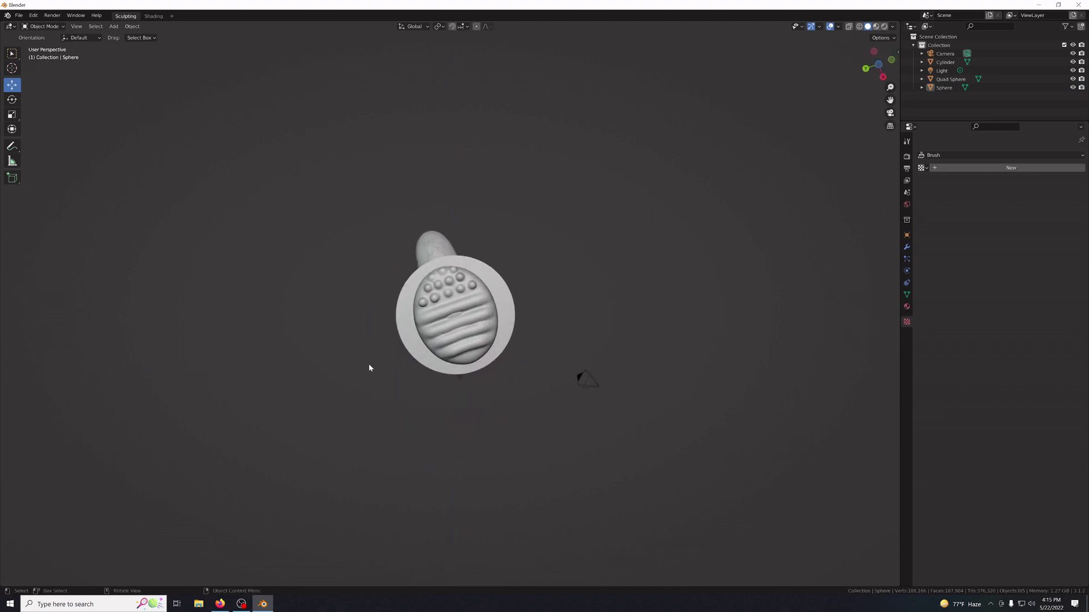
mouse_move(480, 365)
middle_down()
mouse_move(515, 381)
mouse_move(492, 435)
middle_up()
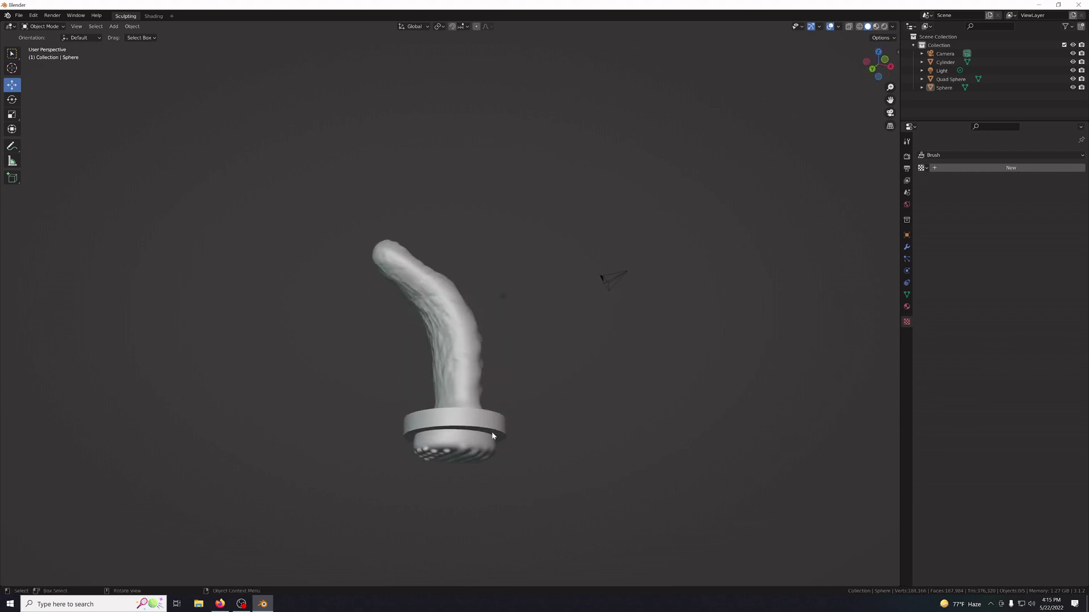
key(KP_7)
key(KP_1)
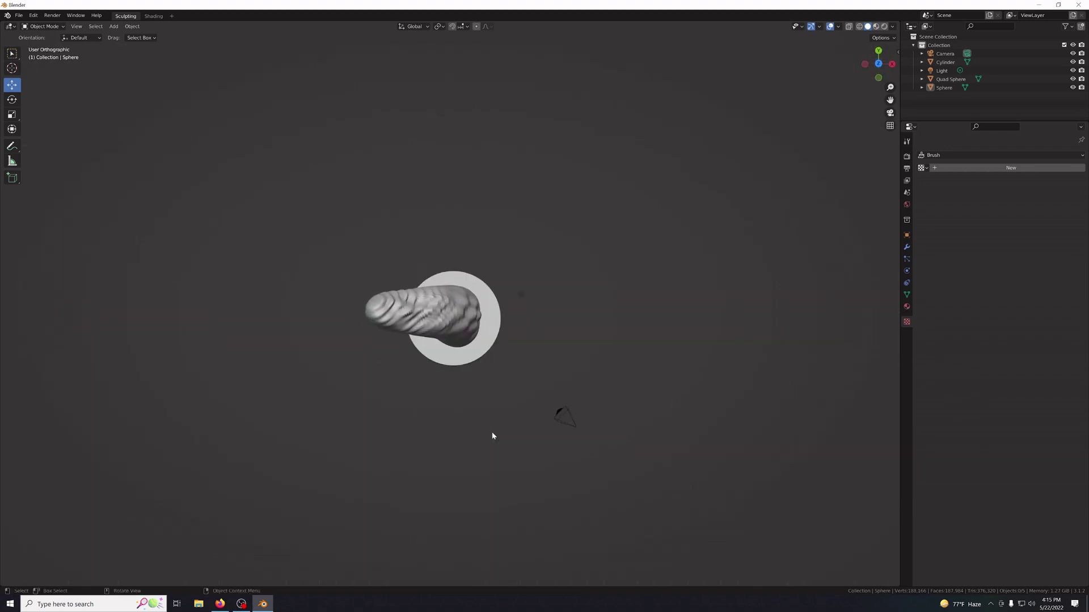
click(492, 436)
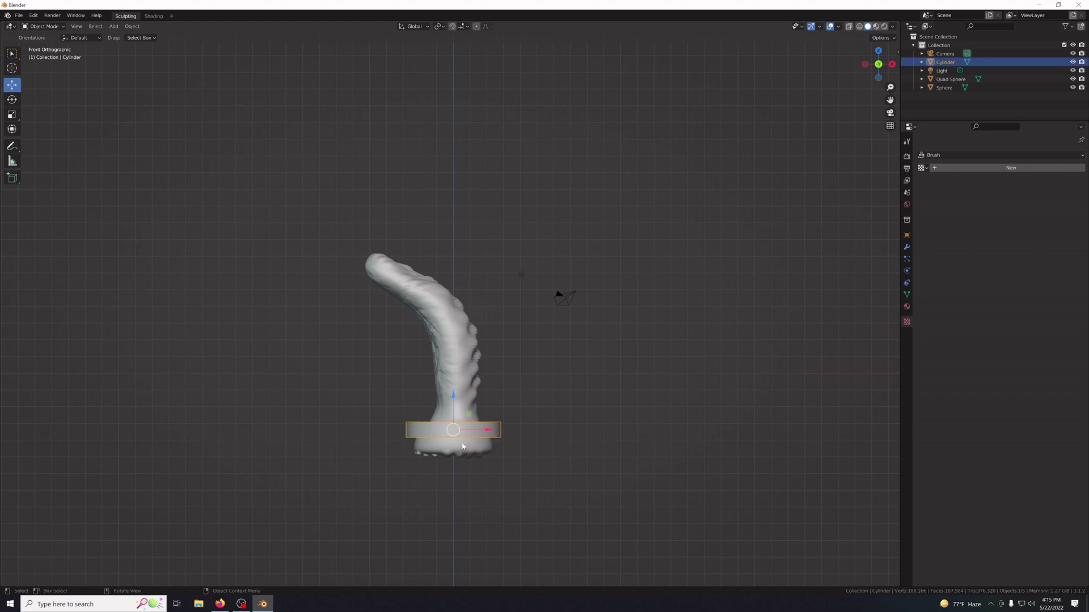
click(462, 446)
drag(453, 398, 453, 404)
click(590, 457)
Inspect the flattened base and flange from the side, above and underneath.
mouse_move(590, 457)
middle_down()
mouse_move(572, 453)
mouse_move(573, 395)
mouse_move(621, 380)
mouse_move(653, 402)
mouse_move(662, 445)
mouse_move(620, 486)
mouse_move(469, 484)
mouse_move(296, 503)
mouse_move(660, 477)
mouse_move(656, 445)
mouse_move(499, 221)
mouse_move(274, 296)
mouse_move(288, 472)
mouse_move(224, 469)
mouse_move(565, 493)
mouse_move(778, 476)
middle_up()
mouse_move(521, 481)
middle_down()
mouse_move(287, 471)
mouse_move(777, 503)
mouse_move(240, 476)
mouse_move(702, 470)
mouse_move(608, 459)
middle_up()
mouse_move(604, 384)
middle_down()
mouse_move(537, 409)
mouse_move(337, 431)
mouse_move(338, 398)
mouse_move(394, 363)
mouse_move(321, 359)
mouse_move(299, 372)
mouse_move(391, 369)
mouse_move(311, 372)
mouse_move(342, 372)
middle_up()
scroll(343, 372, up, 2)
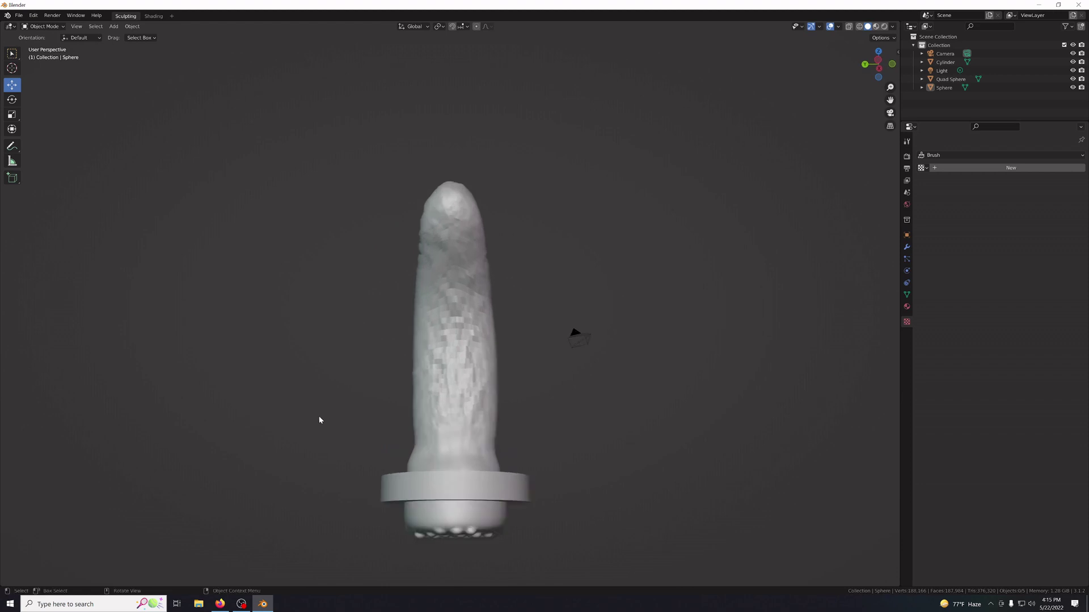
middle_drag(319, 420, 318, 418)
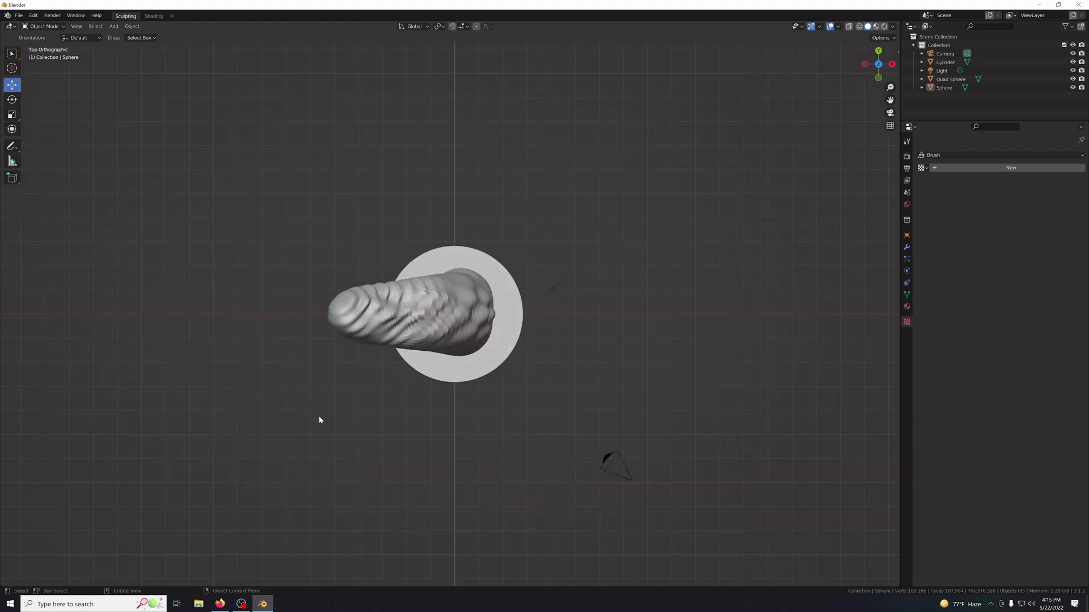
mouse_move(369, 474)
middle_down()
mouse_move(485, 425)
mouse_move(510, 369)
mouse_move(629, 301)
mouse_move(388, 373)
mouse_move(598, 340)
mouse_move(372, 345)
mouse_move(264, 400)
mouse_move(522, 379)
mouse_move(556, 311)
middle_up()
mouse_move(466, 268)
middle_down()
mouse_move(573, 350)
mouse_move(571, 330)
mouse_move(608, 291)
middle_up()
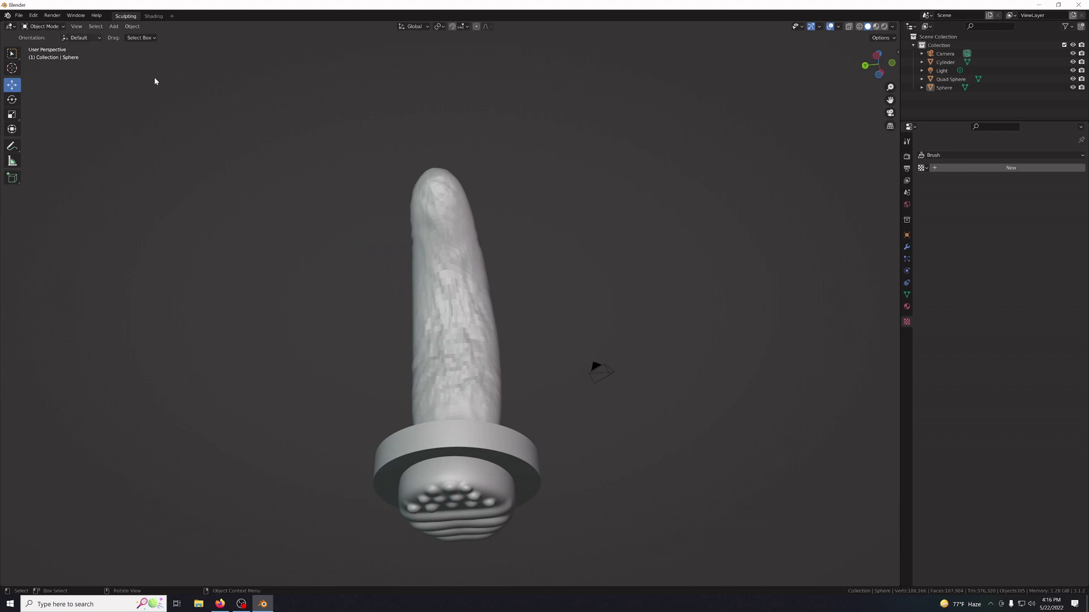
Select the curved Quad Sphere body and switch it to Sculpt Mode.
click(463, 221)
click(56, 26)
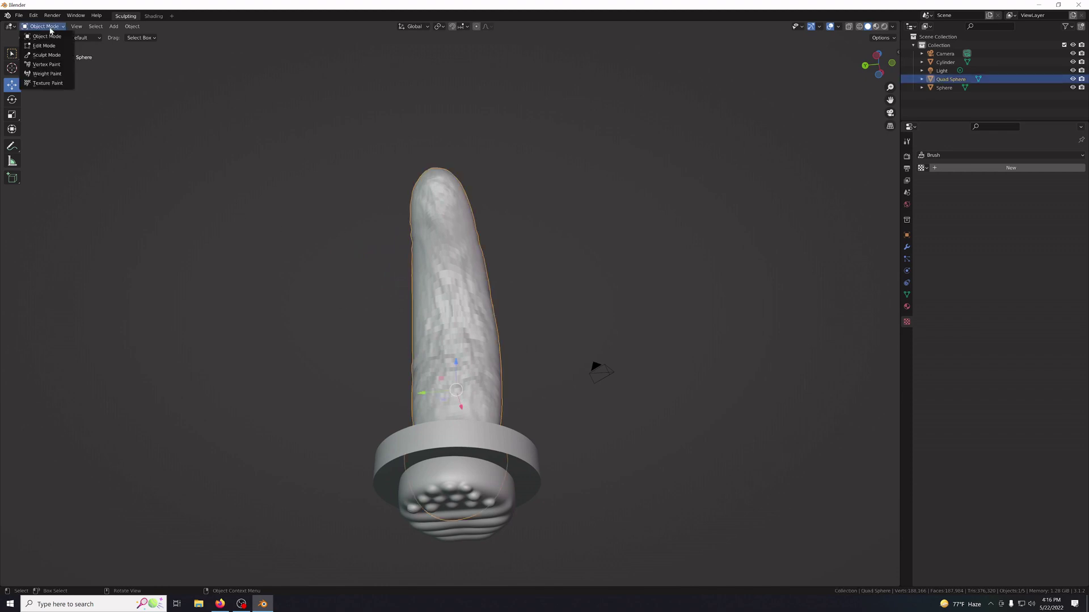
click(44, 56)
Examine the surface of the Quad Sphere body from above, behind and the inner side of its curve.
key(KP_7)
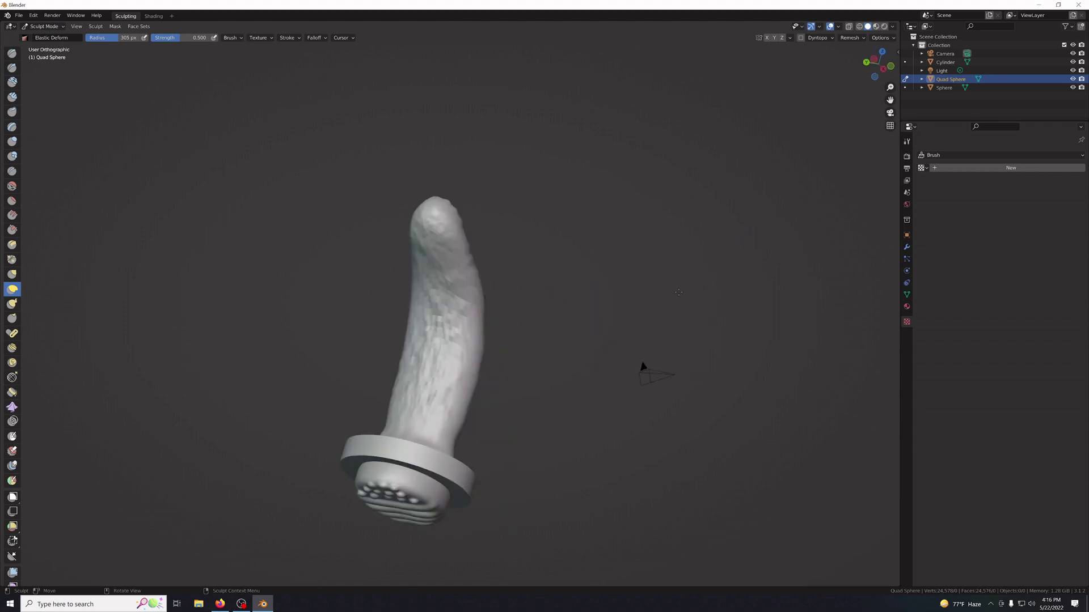
key(KP_4)
key(KP_4)
key(KP_4)
key(KP_4)
key(KP_4)
key(KP_4)
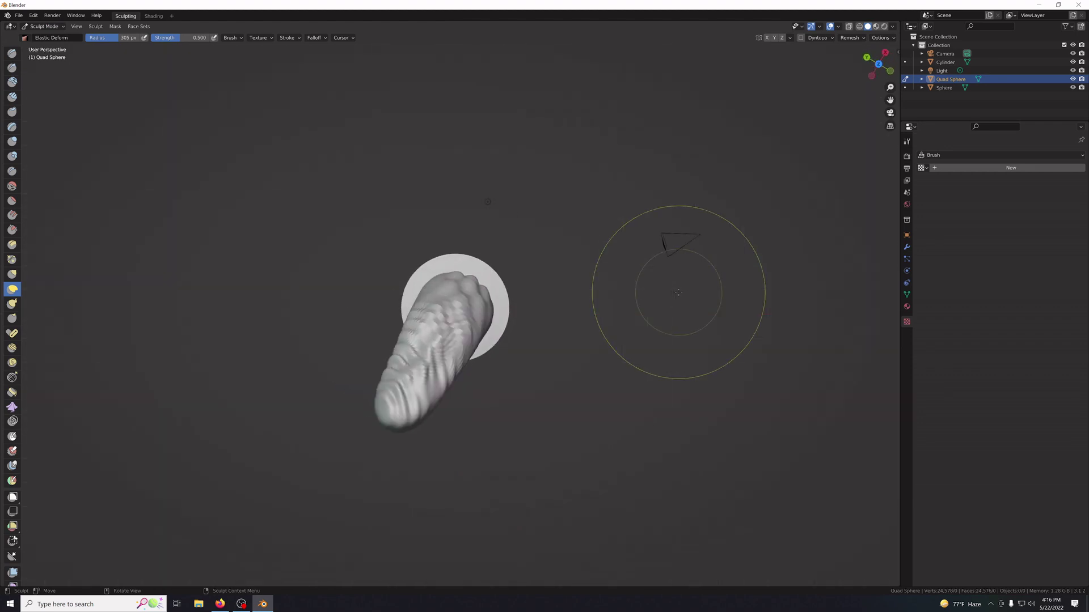
key(KP_8)
key(KP_8)
key(KP_8)
key(KP_8)
key(KP_8)
key(KP_8)
key(KP_8)
key(KP_8)
key(KP_8)
key(KP_8)
key(KP_8)
key(KP_8)
key(KP_8)
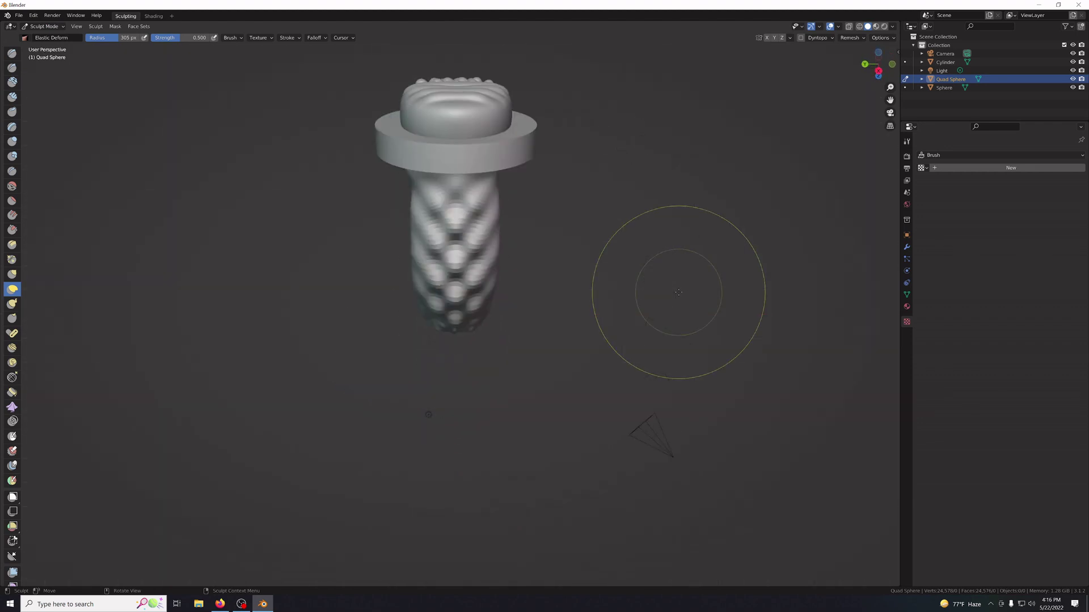
middle_drag(678, 292, 678, 292)
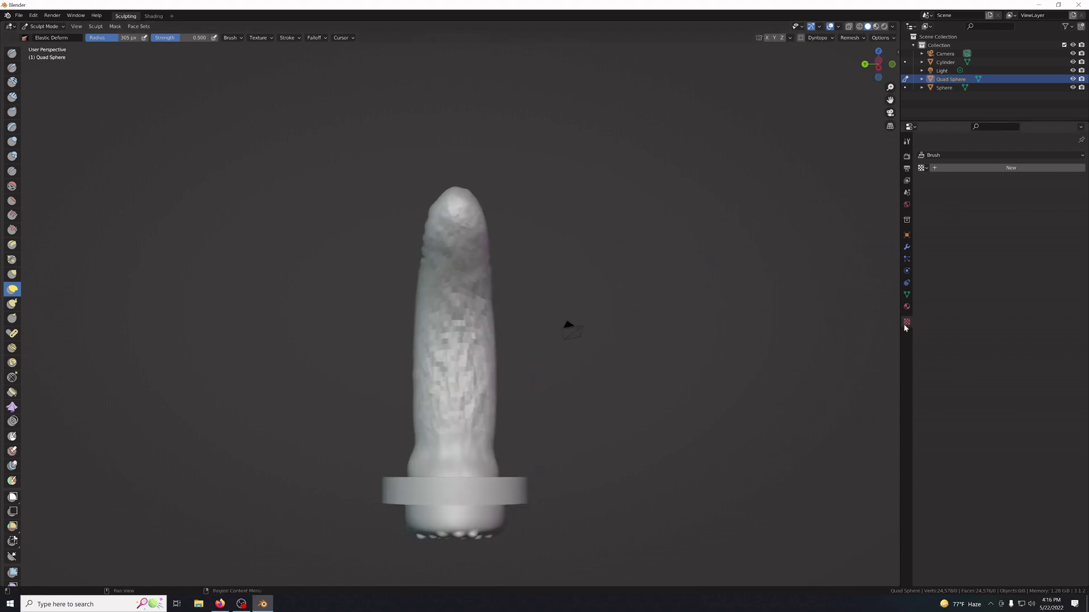
Create a new brush texture of the Clouds type and activate the Draw sculpting brush.
click(958, 168)
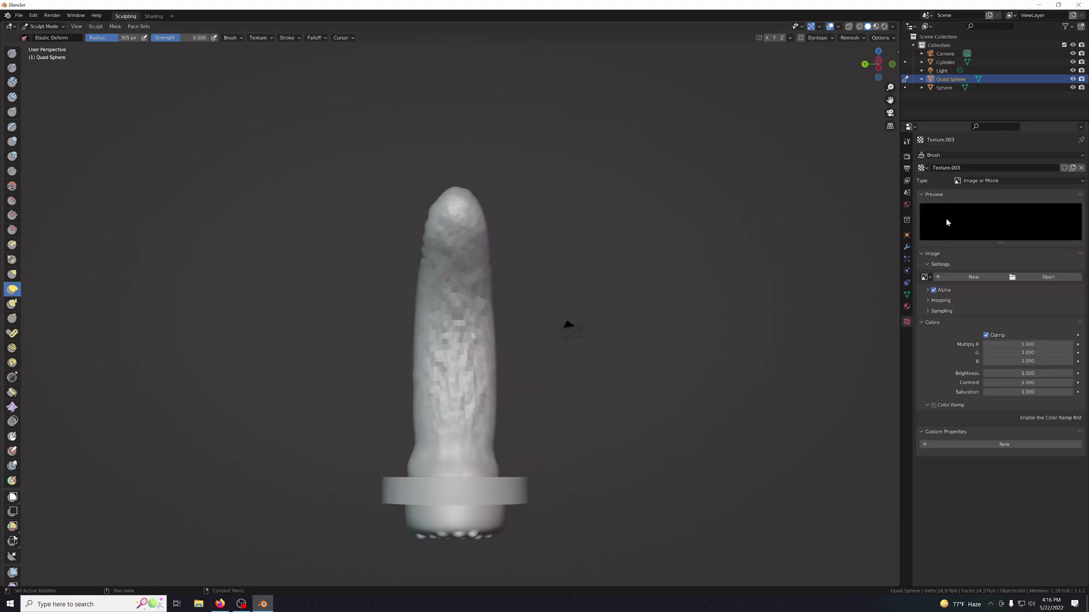
click(991, 182)
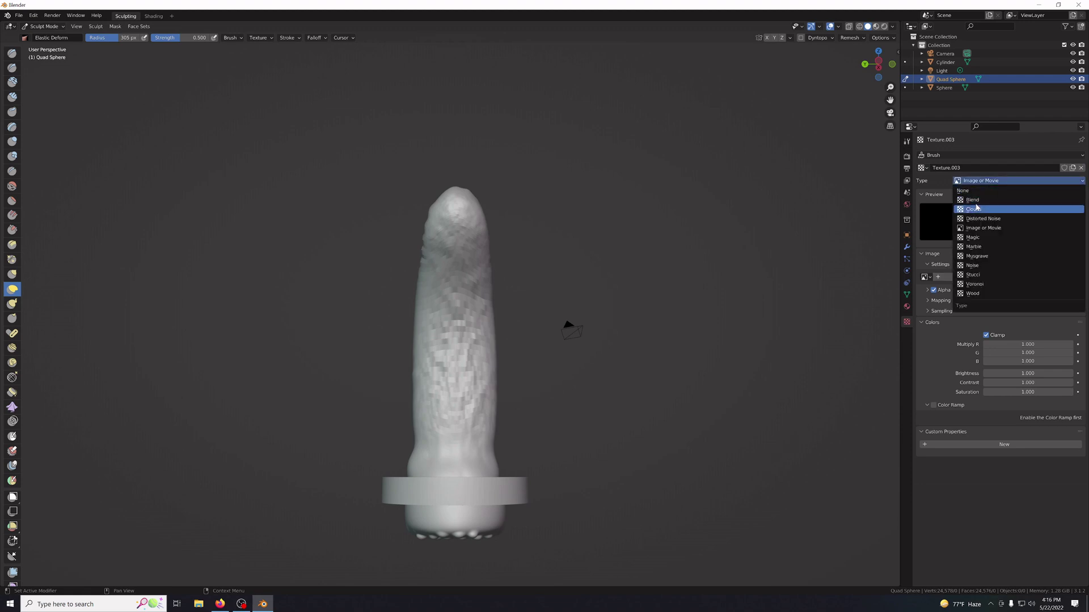
click(976, 205)
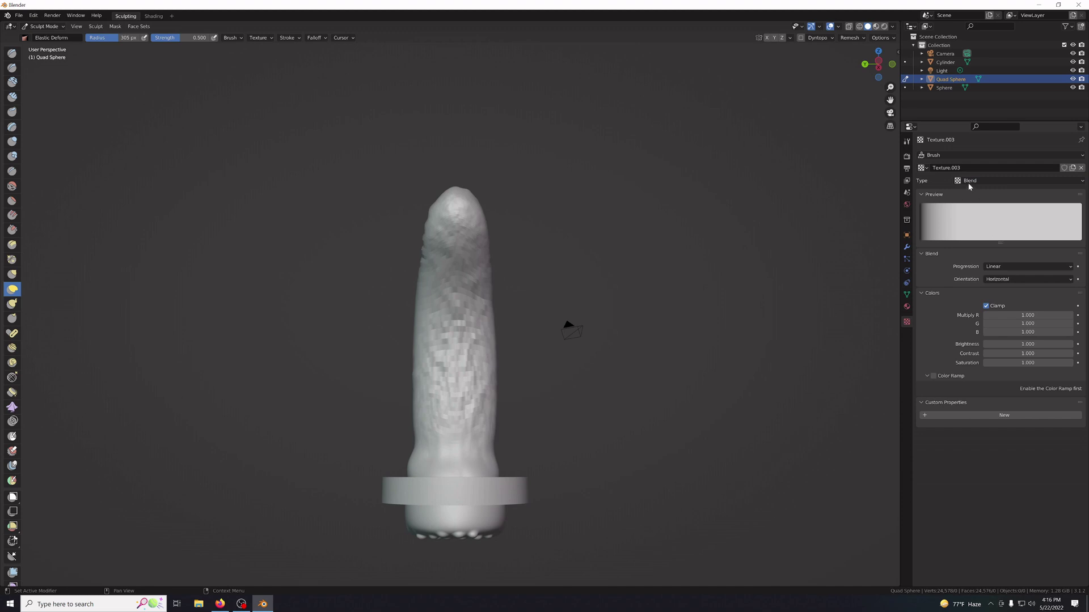
click(969, 185)
click(968, 212)
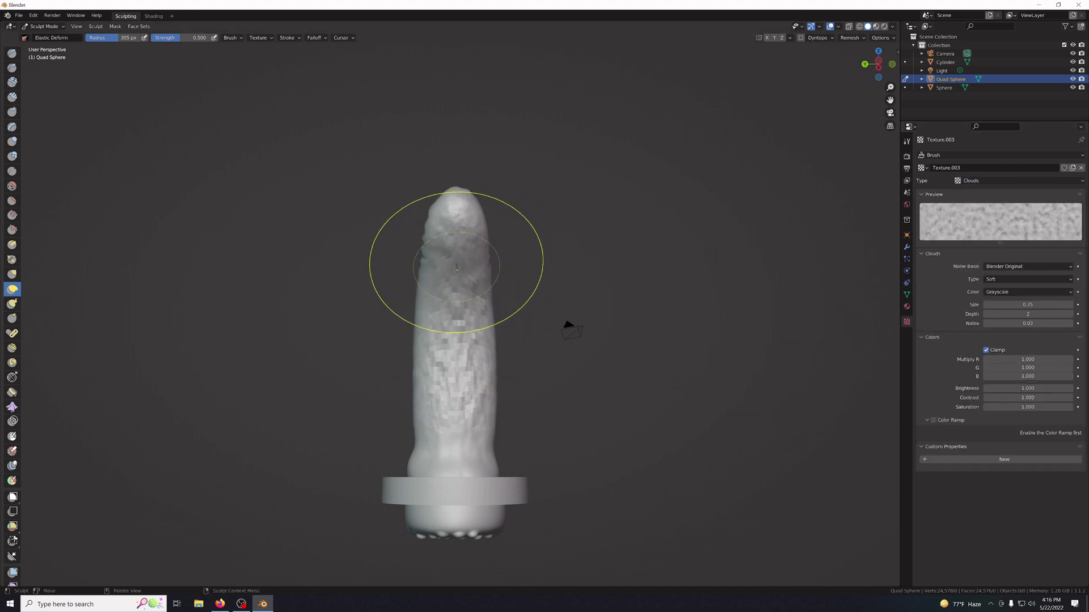
click(12, 52)
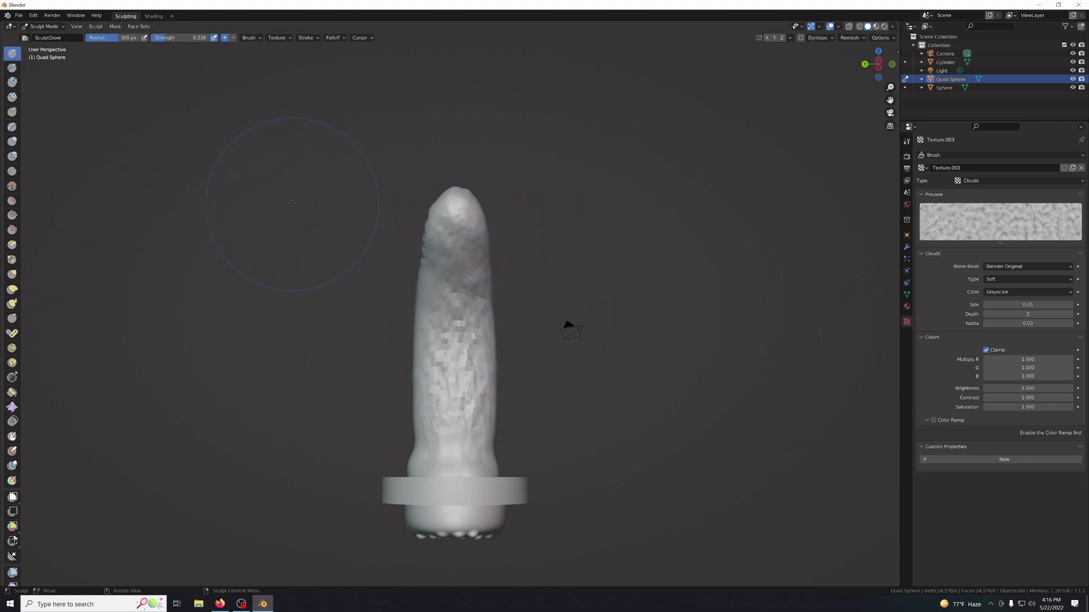
Sculpt the inner side of the curved body with the Draw brush, using the Wood texture and a 102 px radius.
key(ctrl+z)
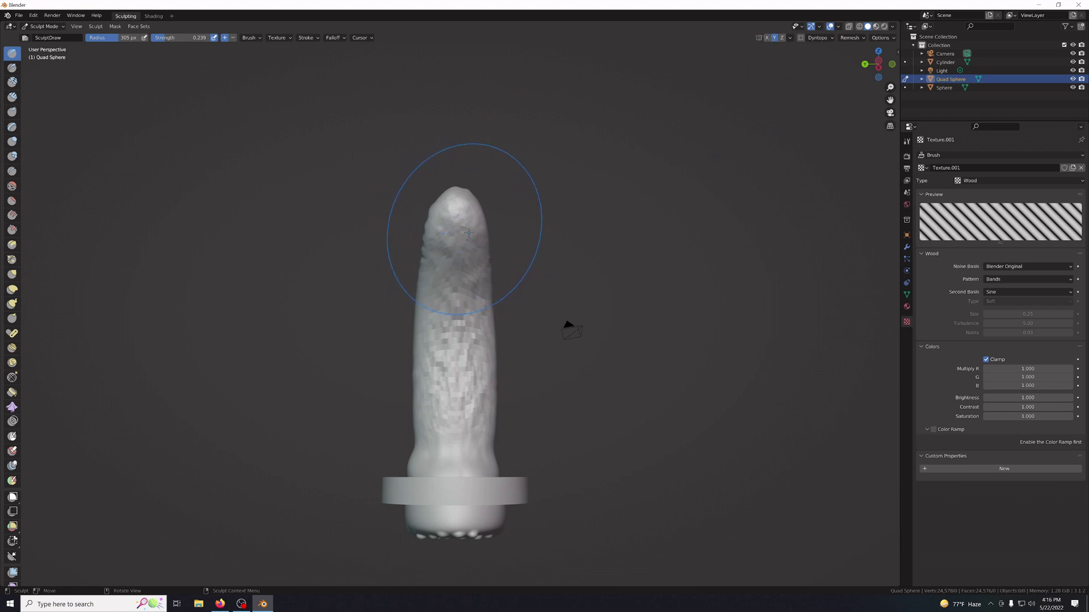
drag(120, 37, 96, 37)
drag(451, 231, 439, 229)
drag(442, 288, 442, 326)
mouse_move(440, 391)
mouse_down()
mouse_move(442, 470)
mouse_move(471, 453)
mouse_move(417, 465)
mouse_move(448, 431)
mouse_move(445, 346)
mouse_up()
middle_drag(598, 338, 423, 342)
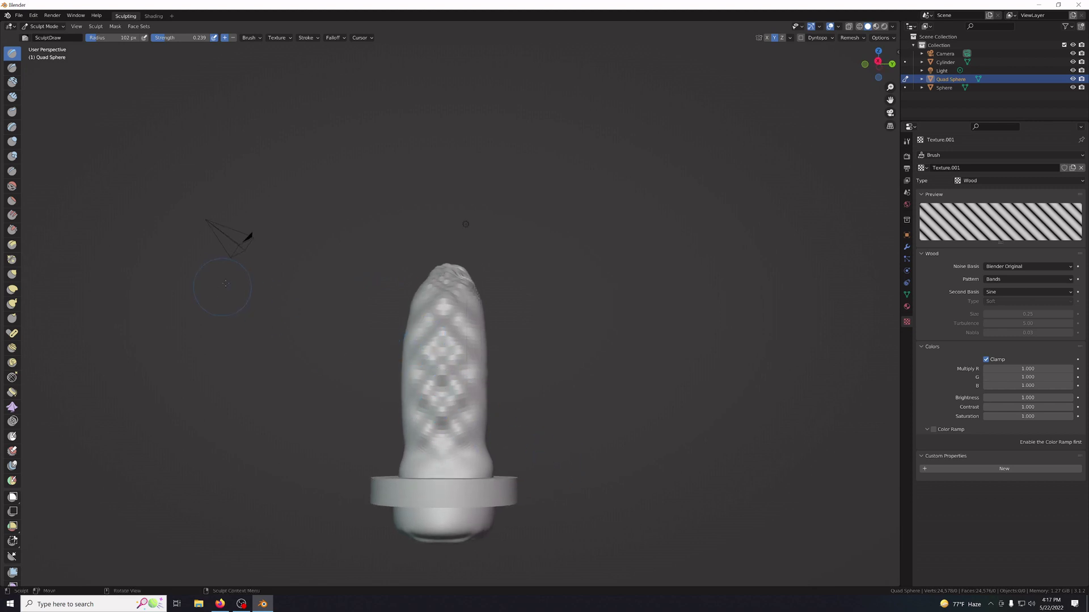
Inflate the lower end of the curved body just above the flange with the Inflate/Deflate brush.
key(i)
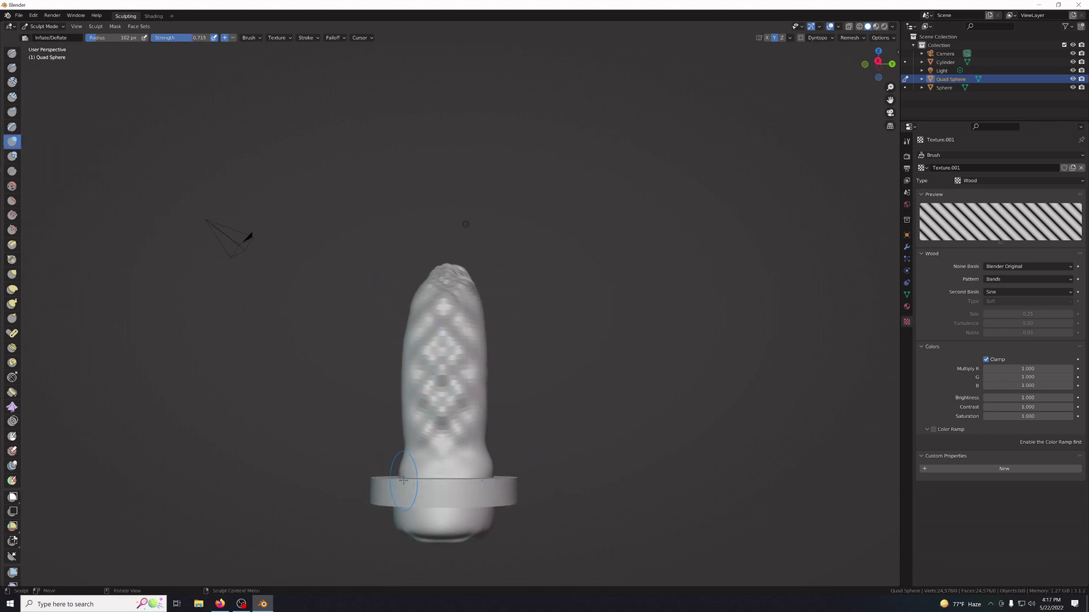
drag(402, 469, 398, 468)
drag(396, 470, 397, 466)
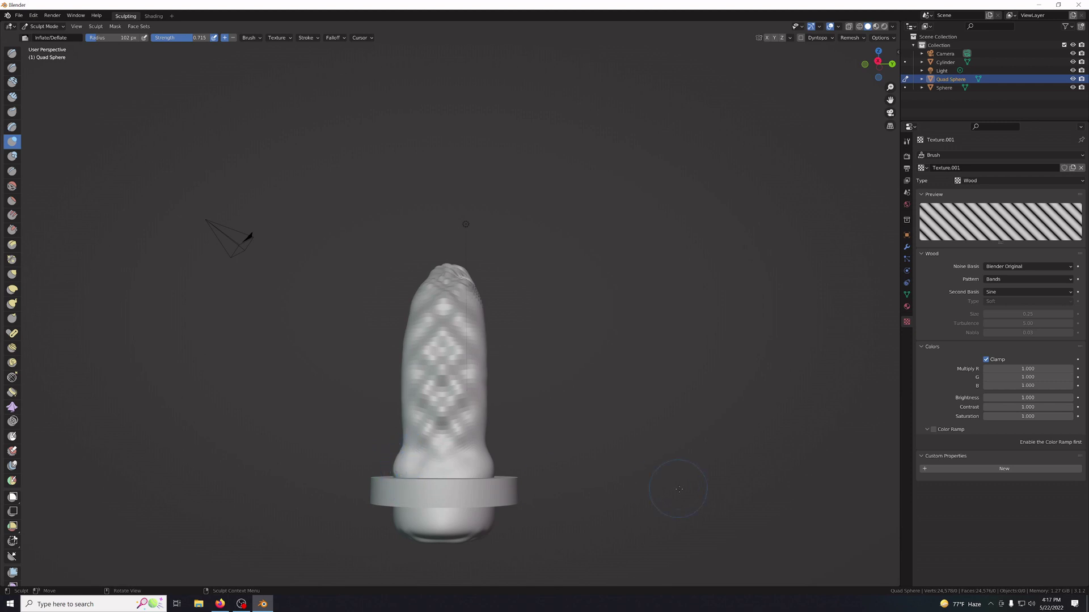
mouse_move(396, 471)
middle_down()
mouse_move(495, 511)
mouse_move(305, 512)
mouse_move(294, 498)
mouse_move(494, 499)
mouse_move(379, 450)
mouse_move(554, 151)
mouse_move(648, 301)
mouse_move(744, 356)
mouse_move(647, 257)
mouse_move(629, 182)
mouse_move(568, 112)
mouse_move(714, 458)
mouse_move(560, 465)
mouse_move(775, 478)
middle_up()
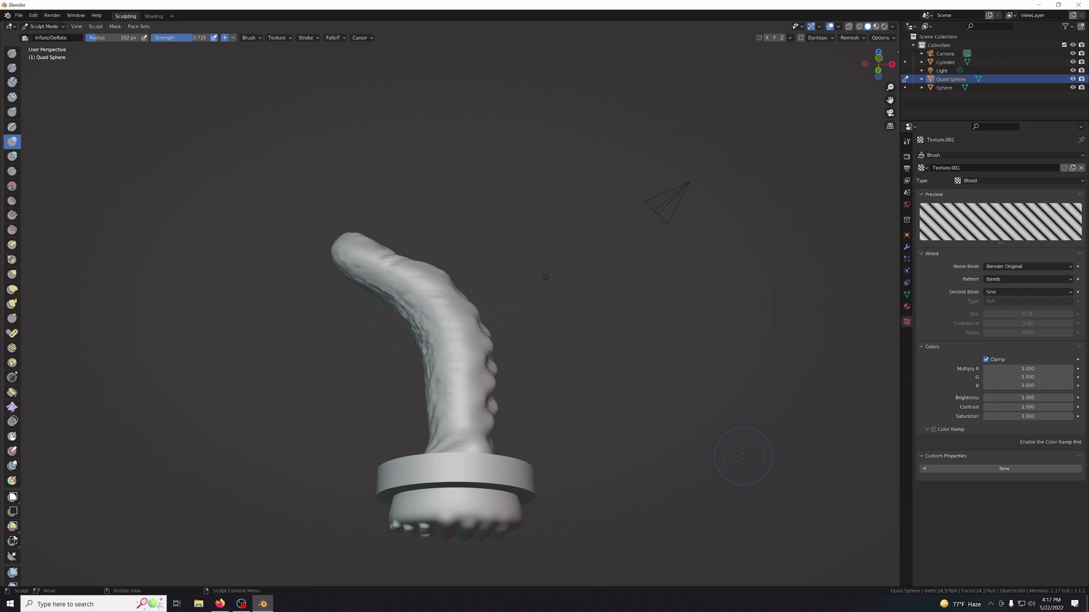
Examine the whole model from directly above and tilted down to the front.
key(KP_7)
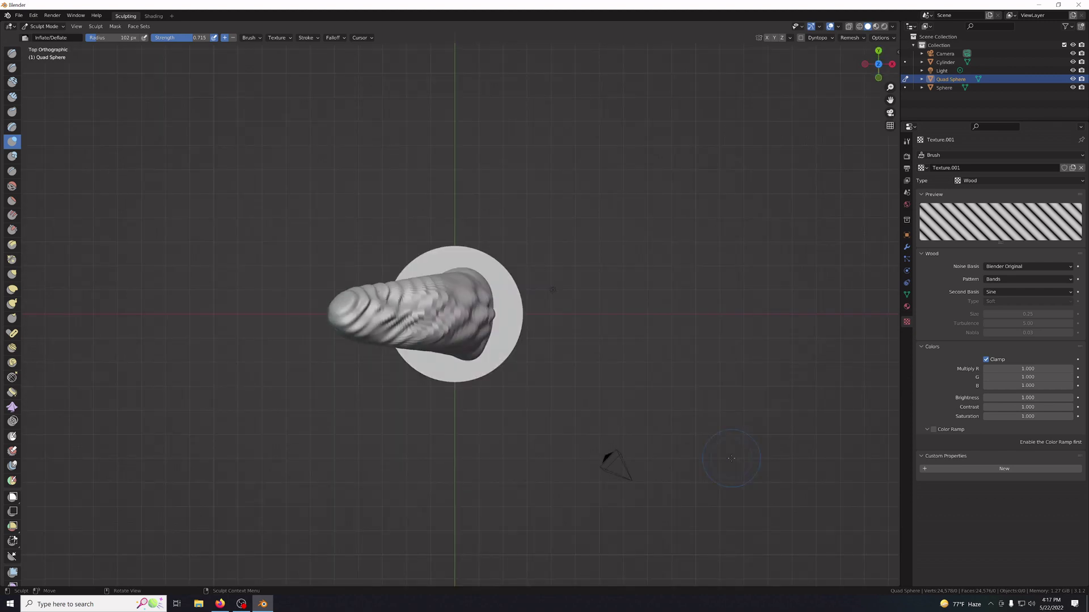
key(KP_2)
key(KP_2)
key(KP_2)
key(KP_2)
key(KP_2)
key(KP_2)
key(KP_2)
key(KP_2)
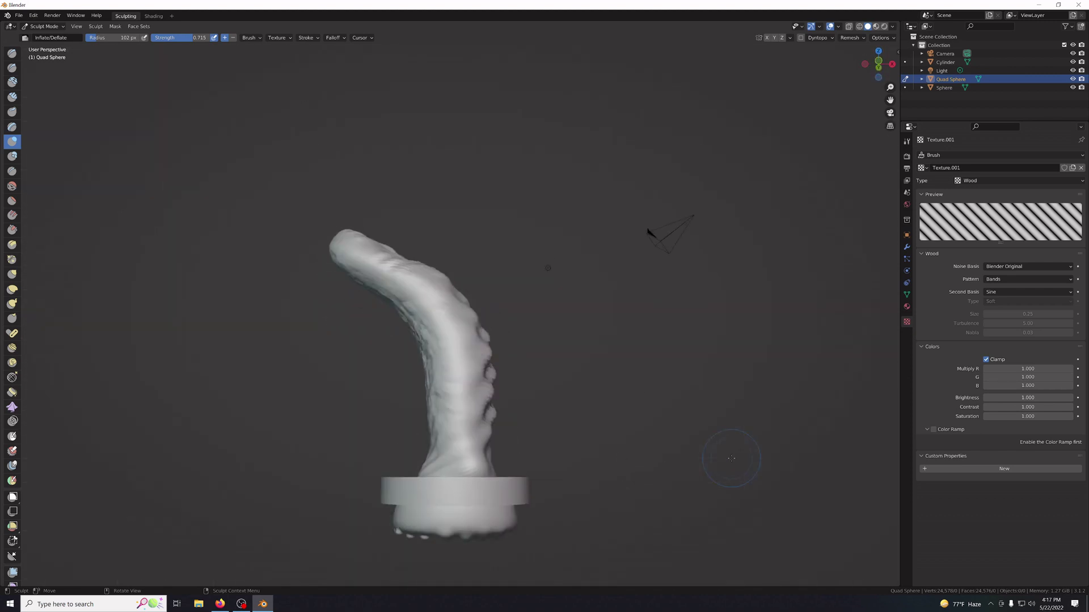
key(KP_2)
scroll(671, 513, up, 1)
scroll(652, 482, down, 4)
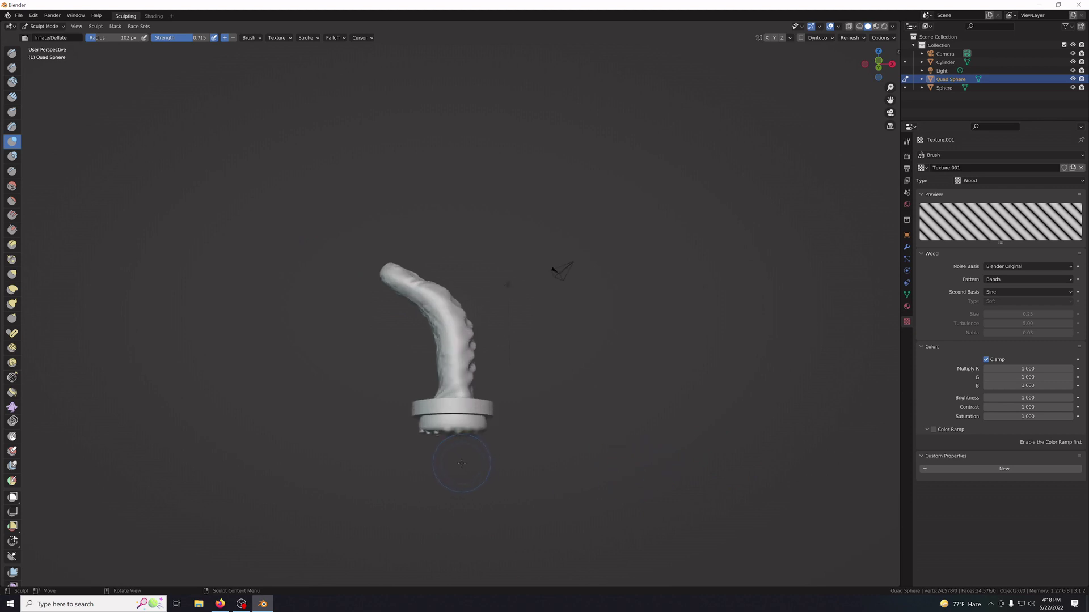
Switch to Object Mode and move the flange cylinder and base sphere together straight down, clear of the curved body.
click(44, 26)
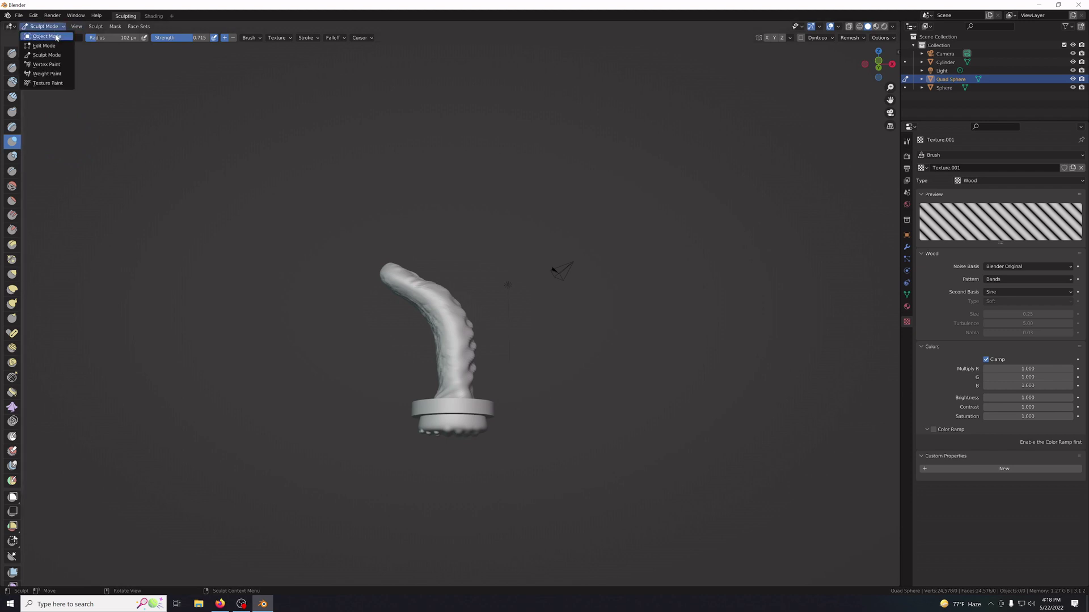
click(41, 36)
click(475, 407)
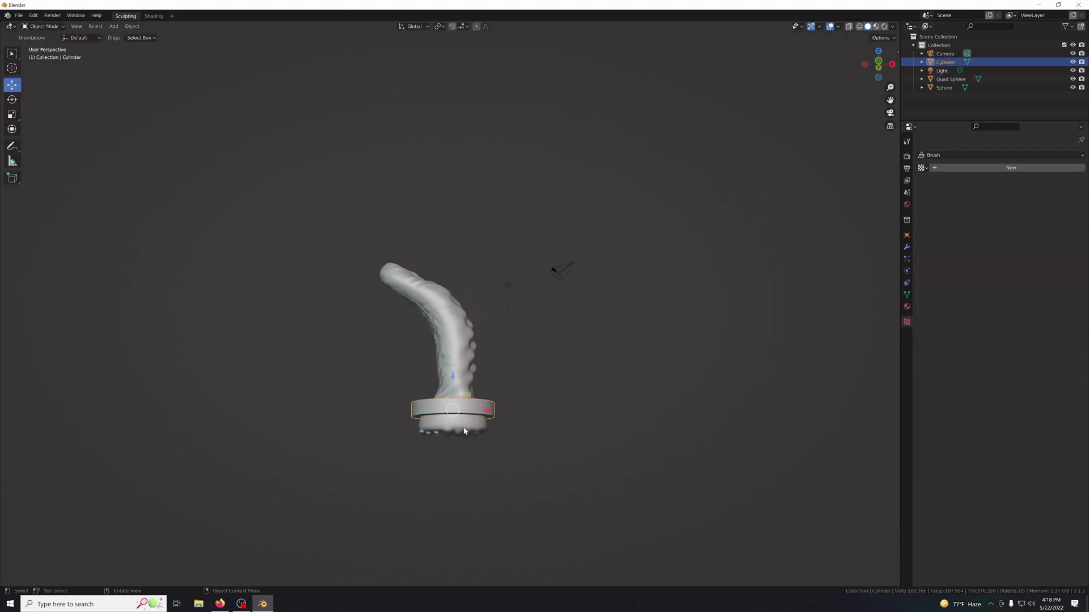
click(477, 420)
click(491, 413)
shift+click(477, 424)
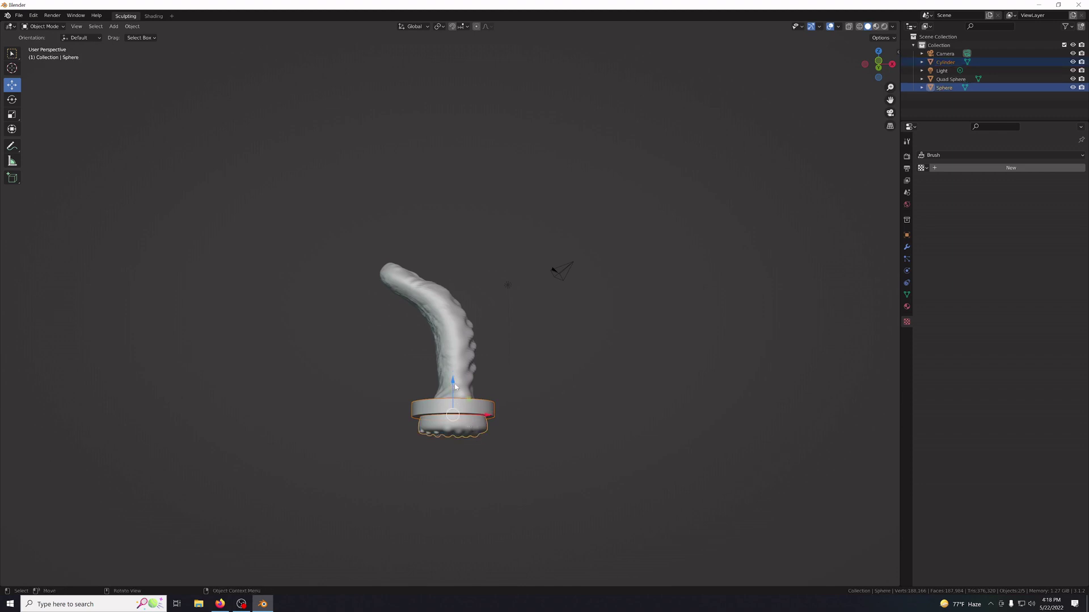
drag(454, 381, 483, 463)
click(482, 462)
click(556, 441)
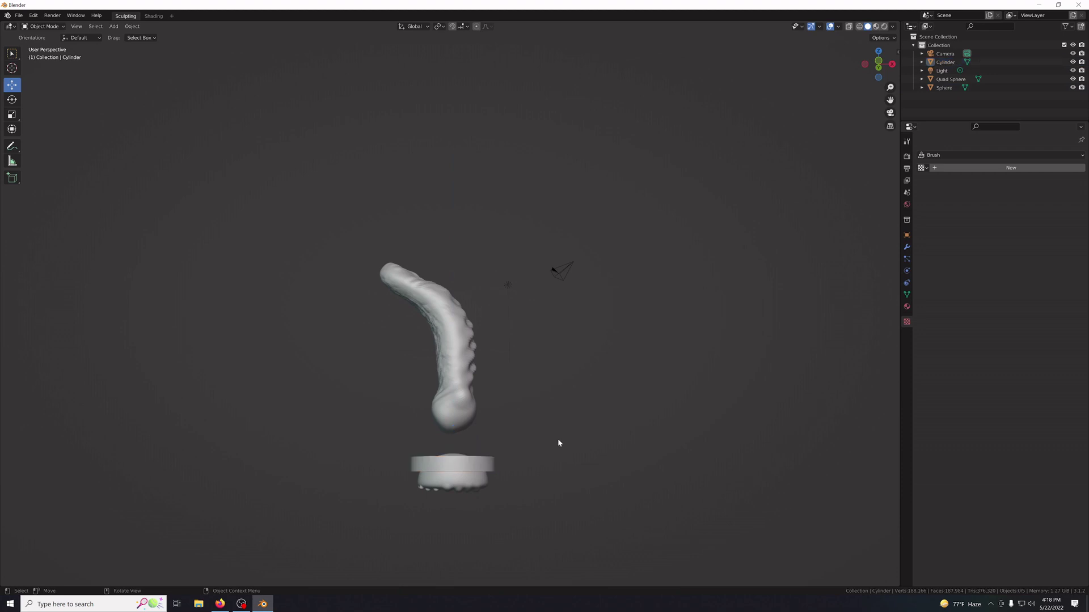
Scale the base Sphere down slightly along the Z axis.
click(462, 489)
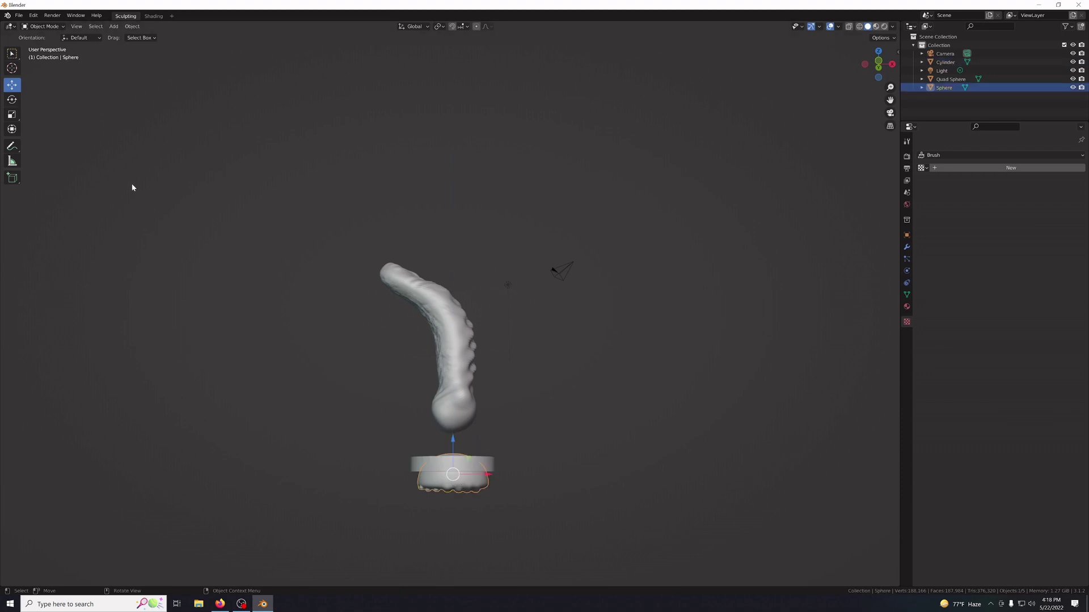
click(12, 114)
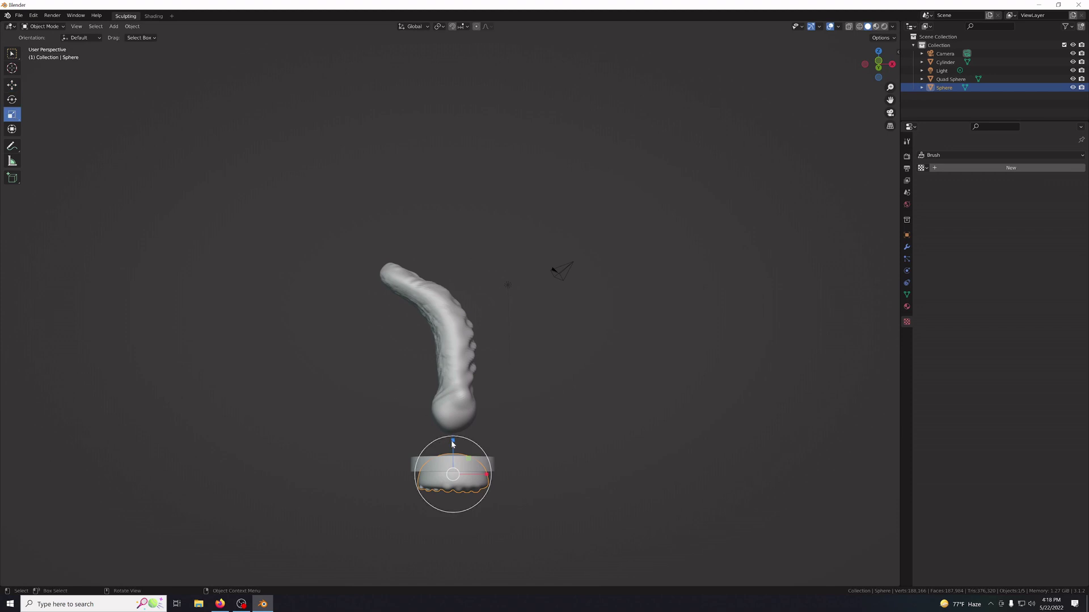
drag(452, 444, 453, 447)
click(543, 470)
middle_drag(549, 475, 468, 459)
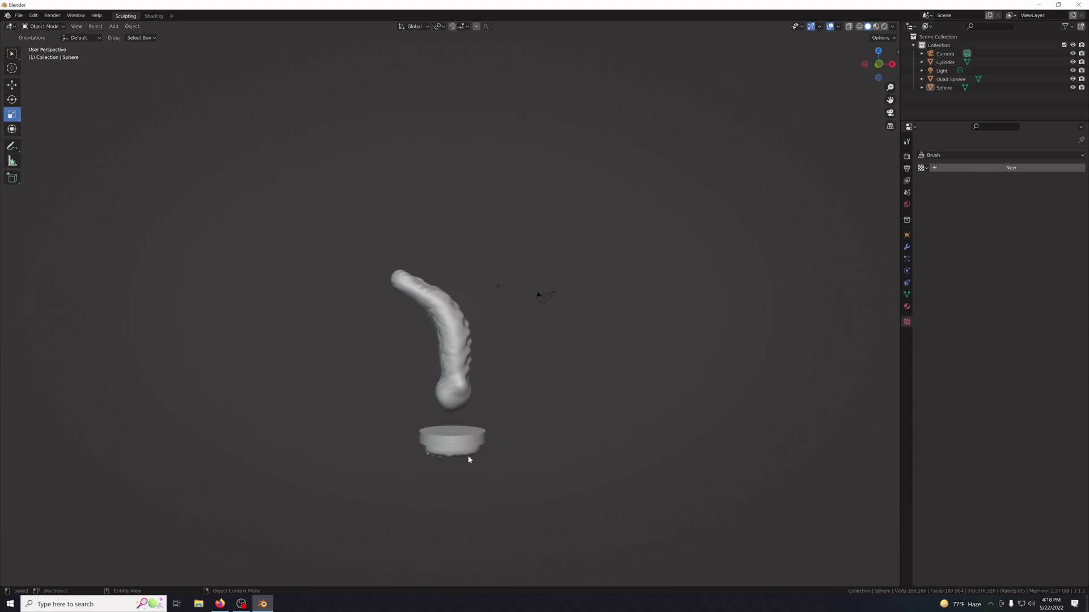
Select the flange cylinder and inspect it from above and from the front.
click(462, 442)
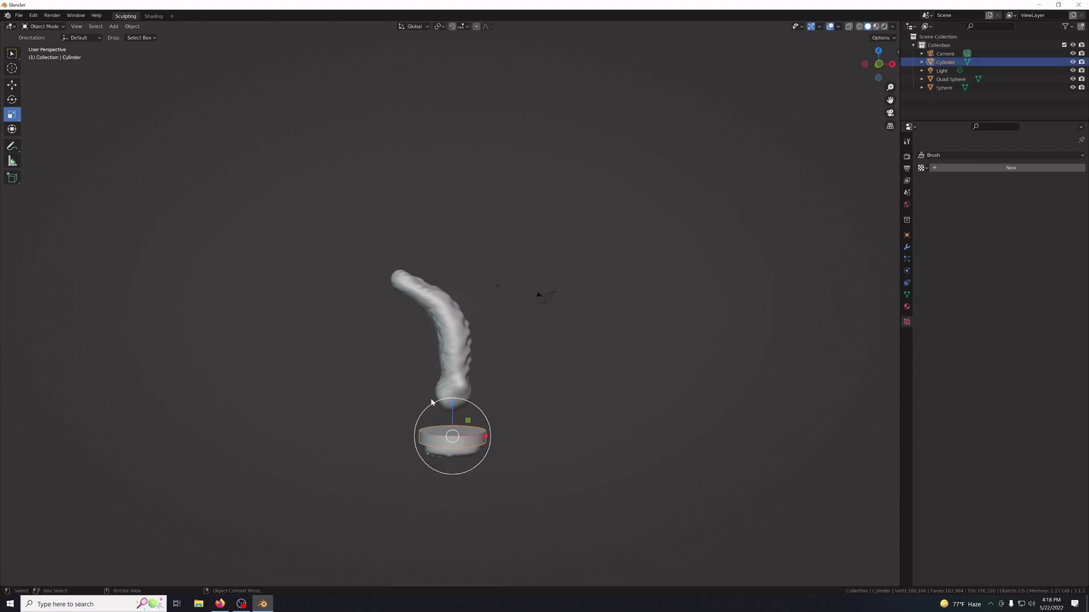
scroll(513, 478, up, 2)
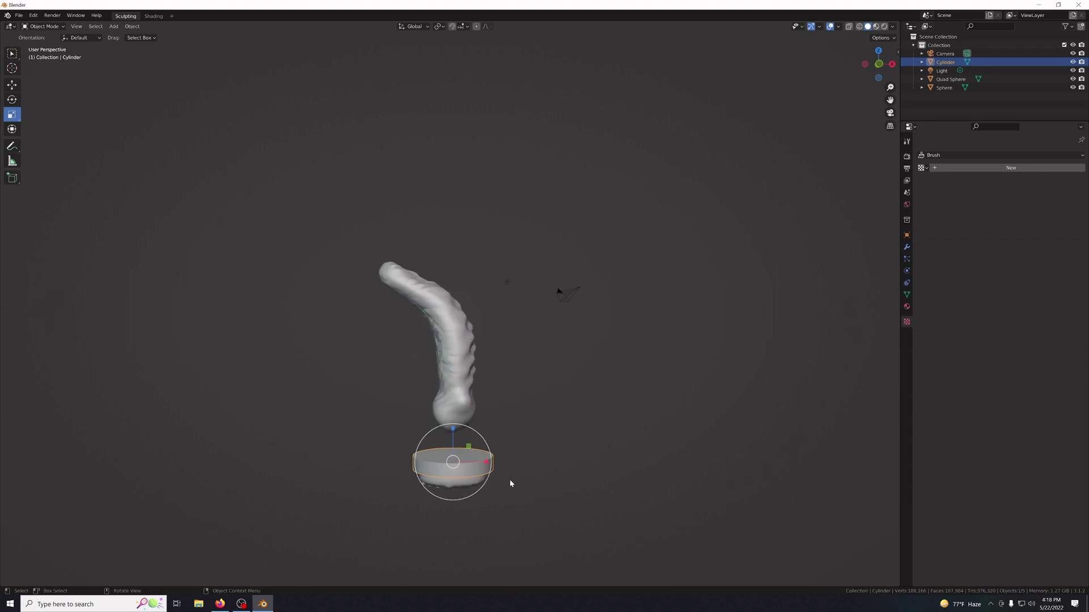
key(KP_7)
key(KP_2)
key(KP_2)
key(KP_2)
key(KP_2)
key(KP_2)
key(KP_2)
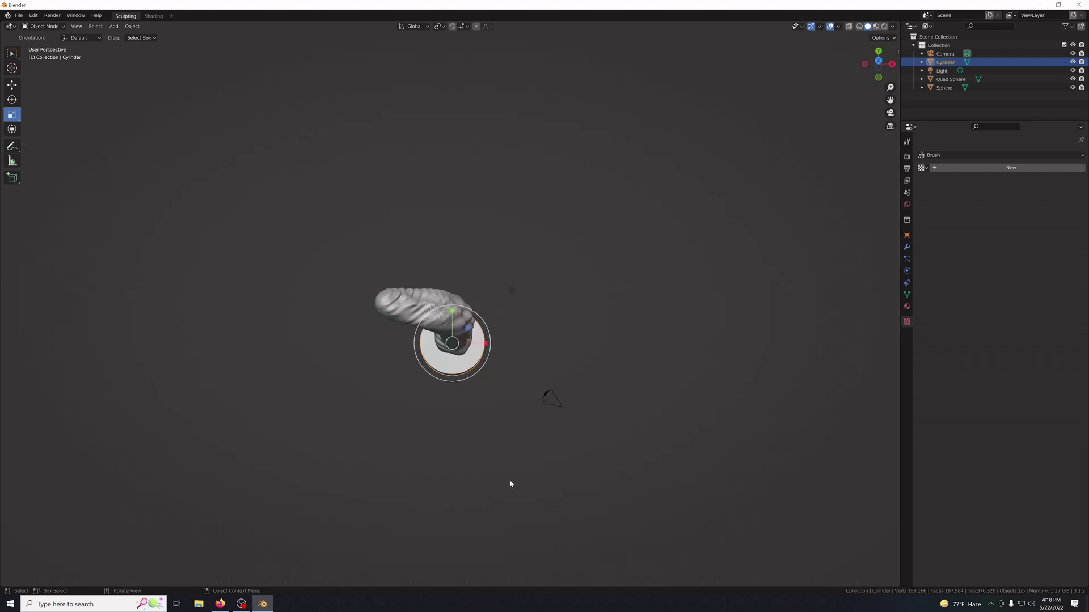
key(KP_7)
key(KP_2)
key(KP_2)
key(KP_2)
key(KP_2)
key(KP_2)
key(KP_2)
key(KP_2)
key(KP_2)
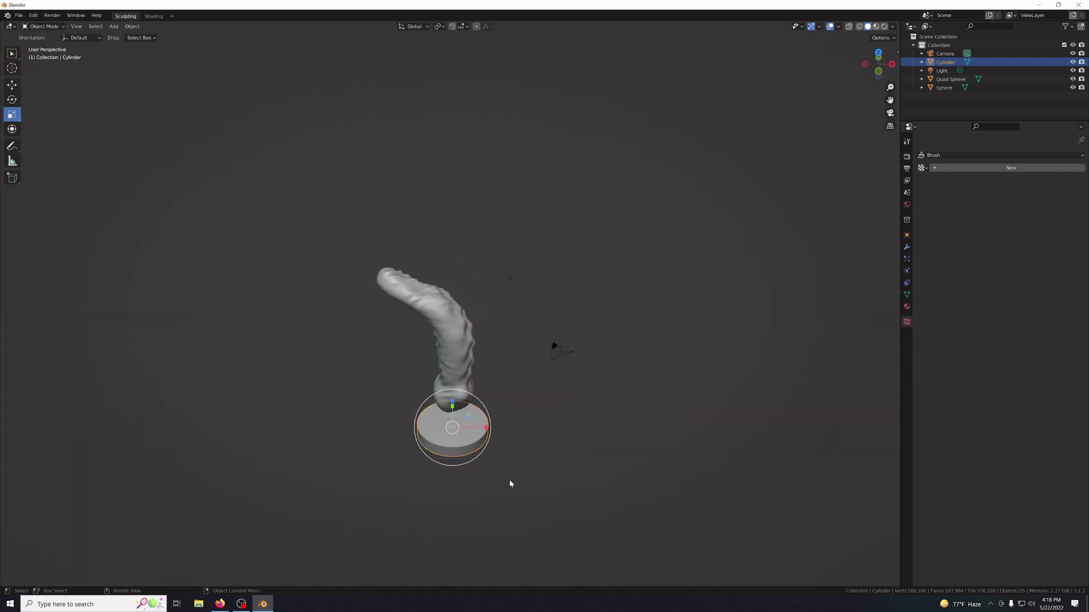
key(KP_8)
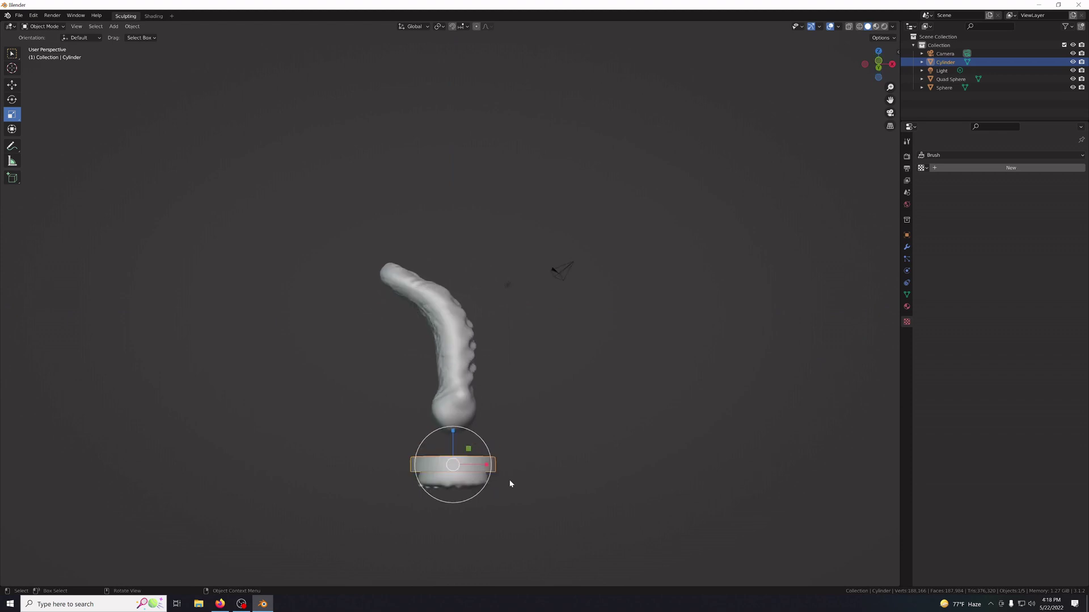
Thin the flange cylinder by scaling it down along the Z axis.
click(481, 428)
click(455, 466)
drag(454, 434, 454, 445)
click(555, 462)
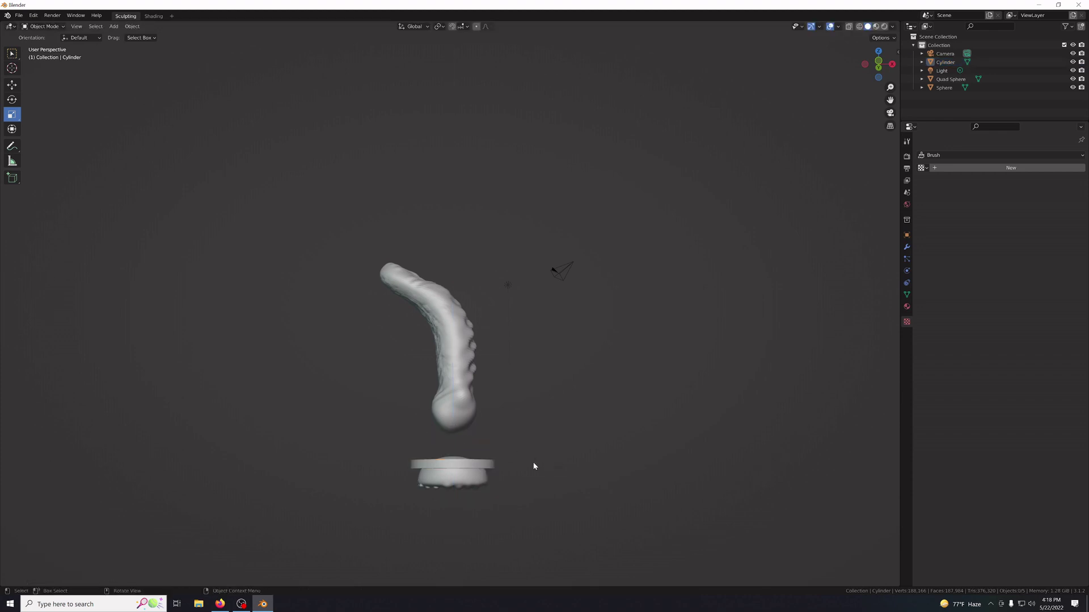
Select the base Sphere under the flange and switch it to Sculpt Mode.
click(470, 463)
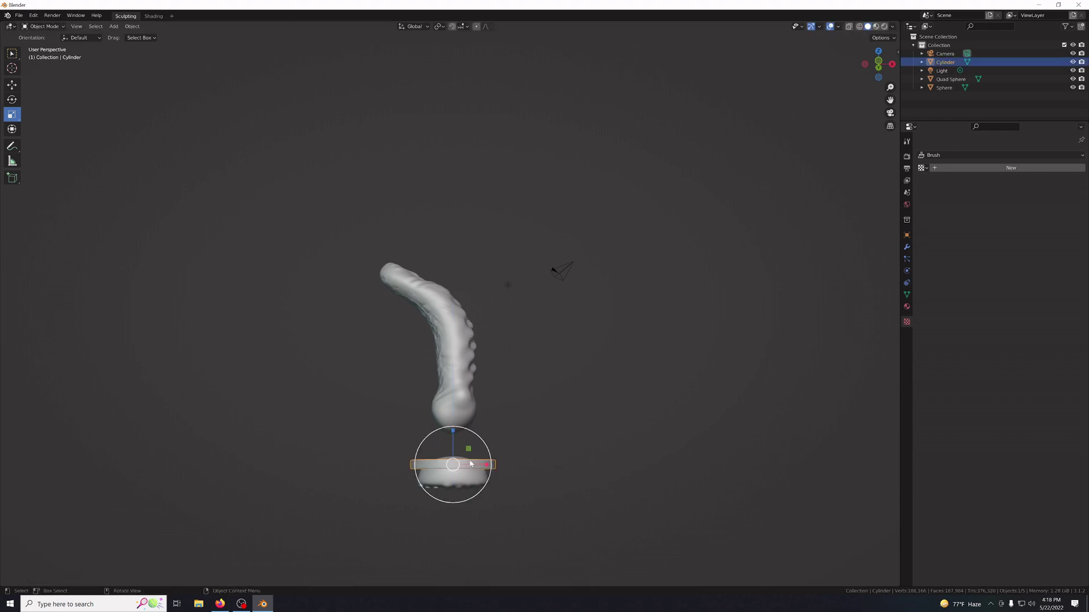
click(451, 435)
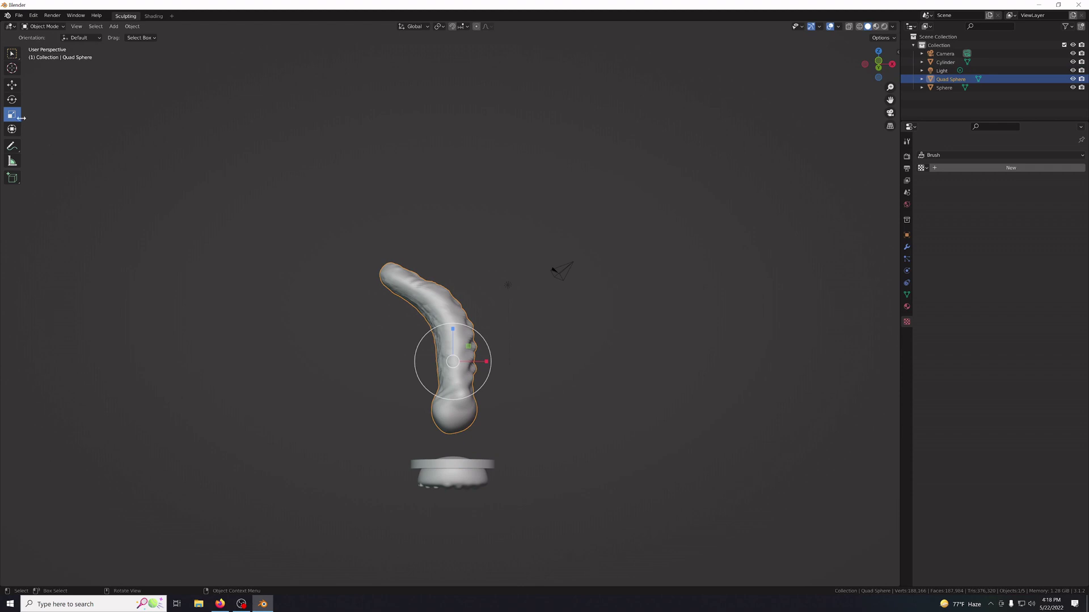
click(11, 88)
click(454, 463)
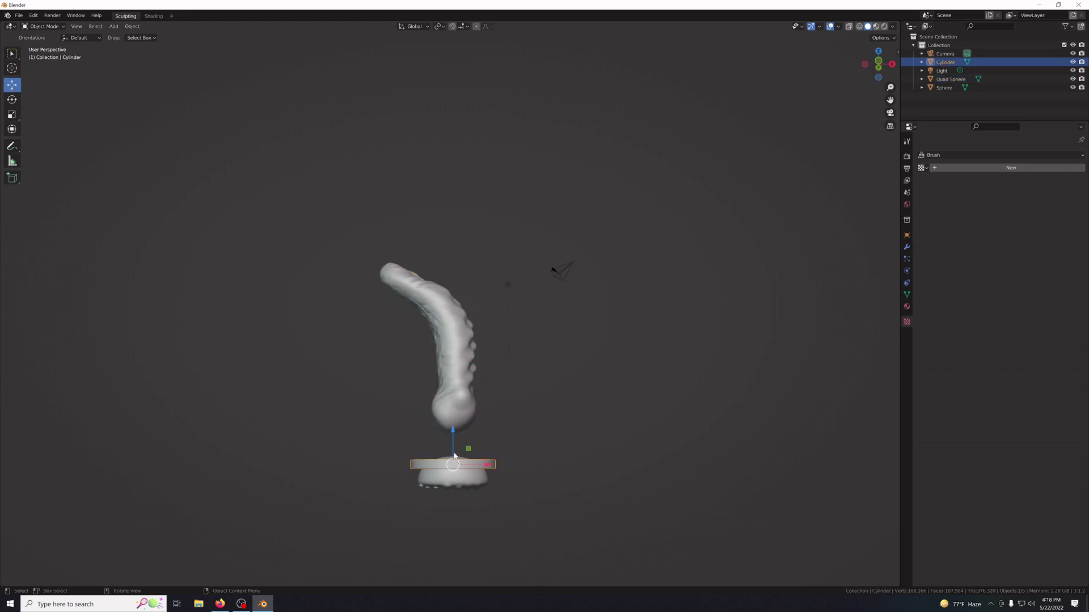
middle_drag(564, 447, 558, 485)
click(466, 441)
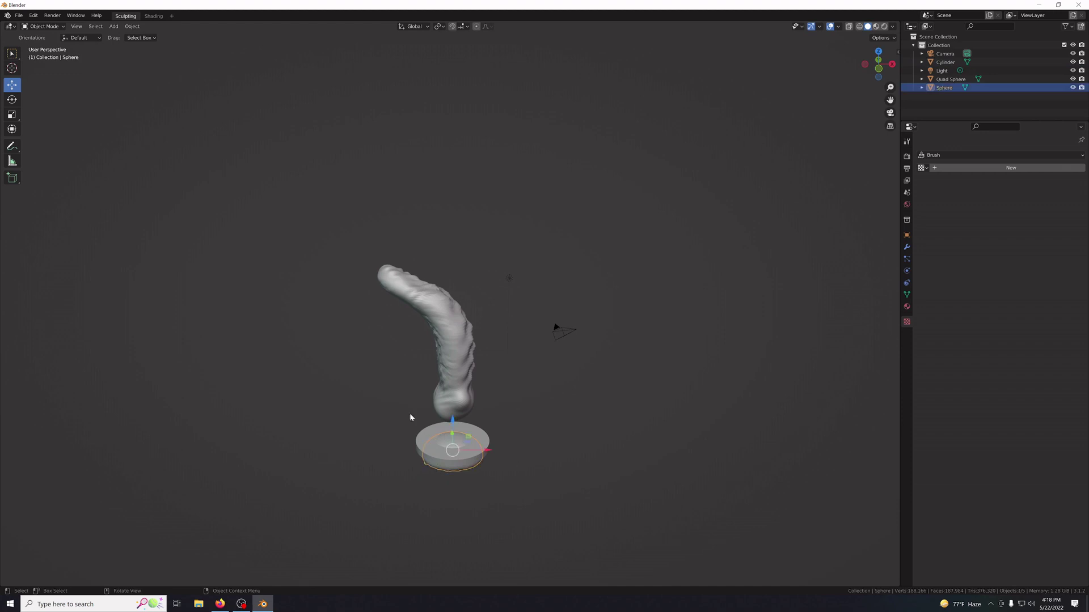
click(42, 27)
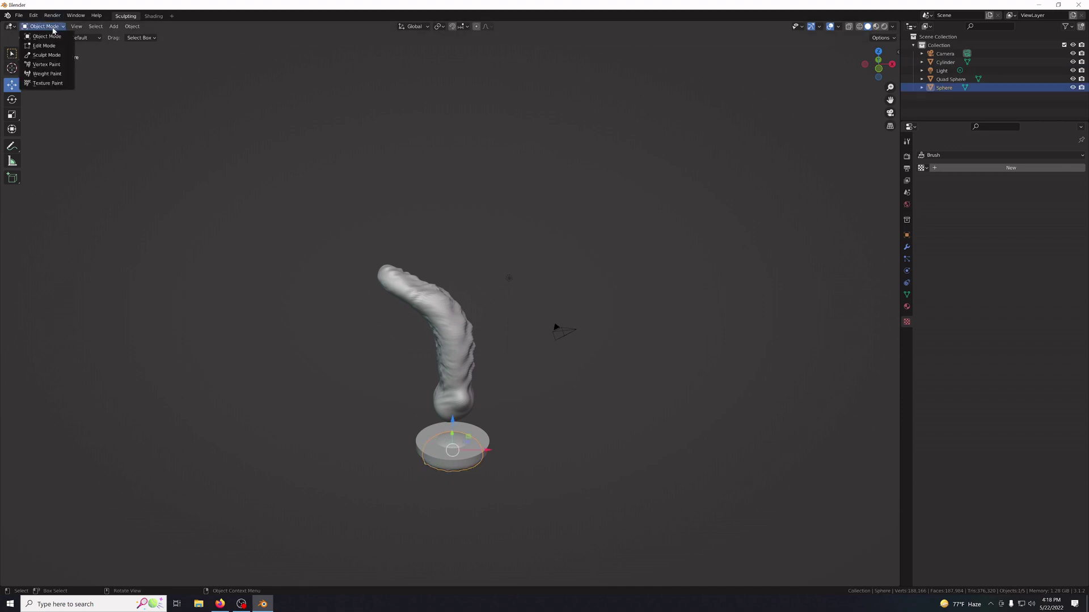
click(47, 59)
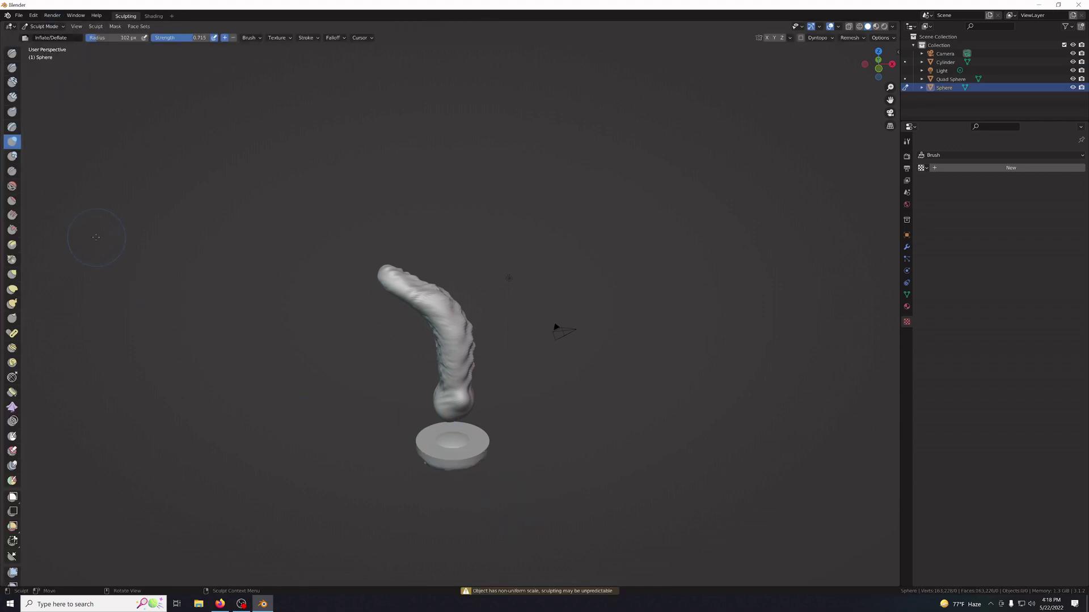
Flatten the dome of the base Sphere that protrudes through the flange with the Flatten/Contrast brush.
click(12, 186)
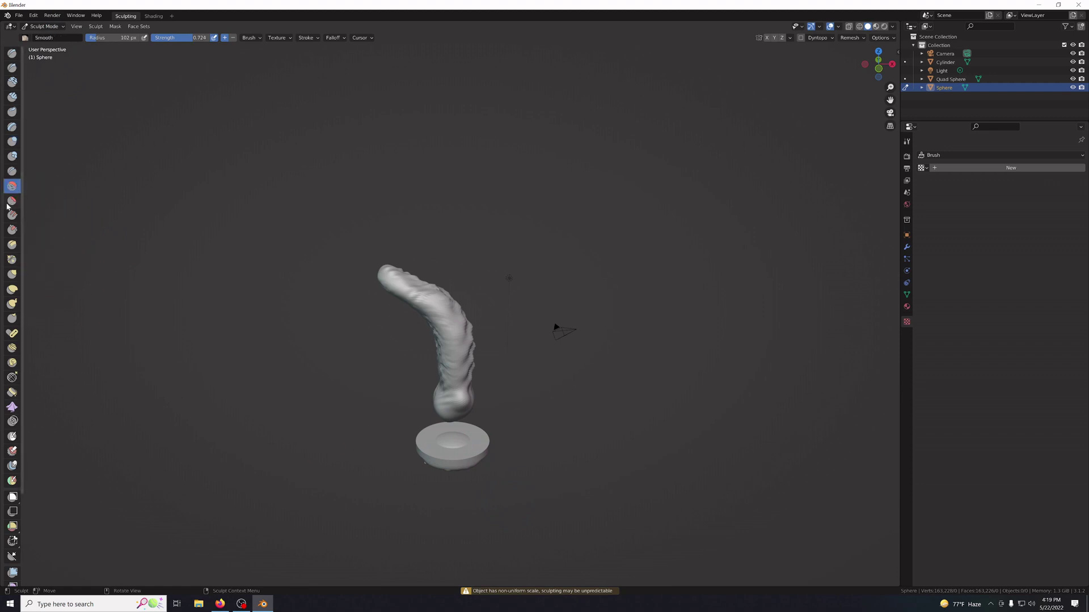
click(11, 201)
drag(448, 434, 457, 440)
mouse_move(451, 439)
middle_down()
mouse_move(457, 431)
mouse_move(471, 455)
middle_up()
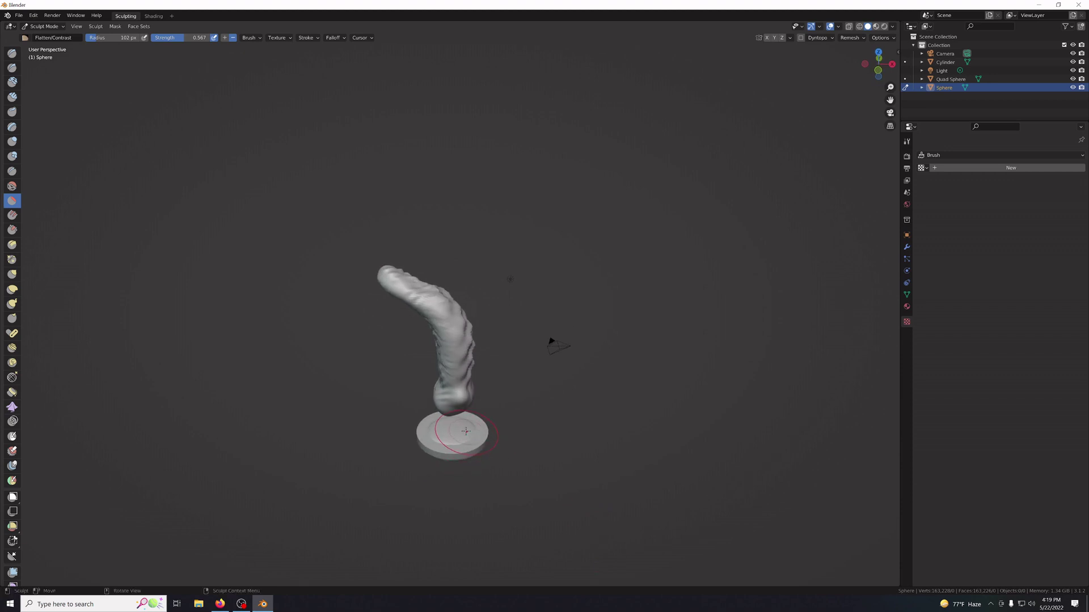
drag(460, 434, 446, 436)
Raise the Flatten/Contrast brush strength to 0.878 and level the top of the base Sphere out to its edges.
drag(178, 37, 199, 37)
drag(453, 435, 457, 427)
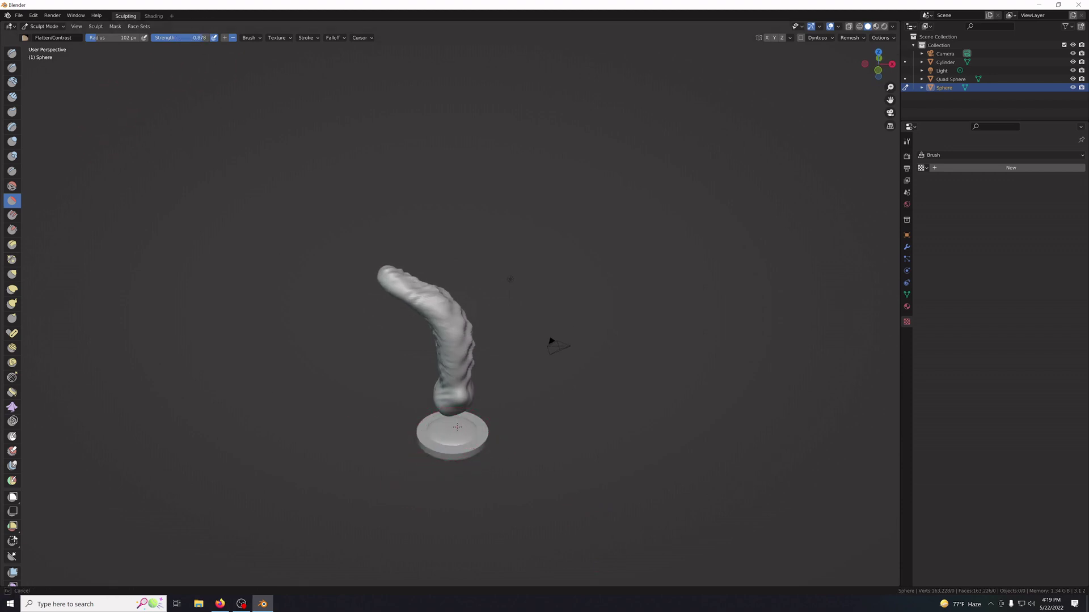
mouse_move(457, 427)
middle_down()
mouse_move(532, 499)
mouse_move(530, 484)
middle_up()
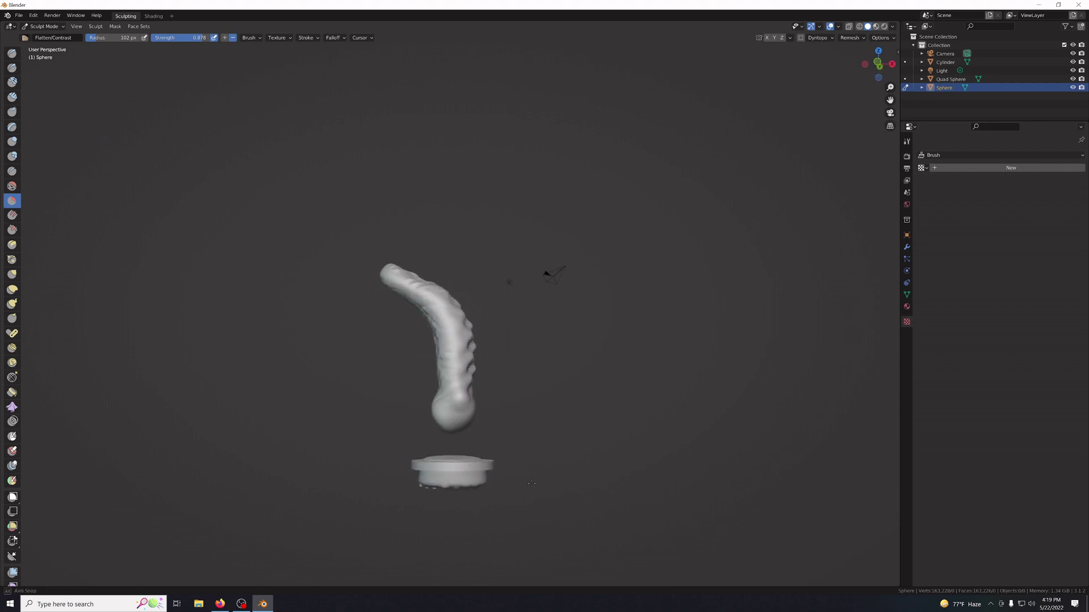
middle_drag(531, 483, 531, 480)
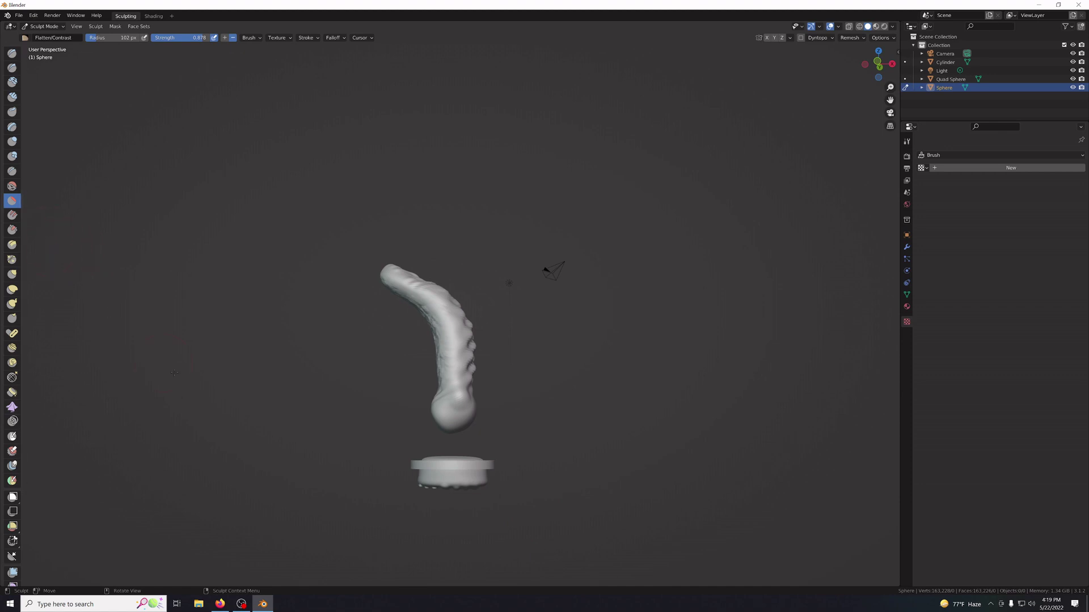
middle_drag(502, 536, 448, 72)
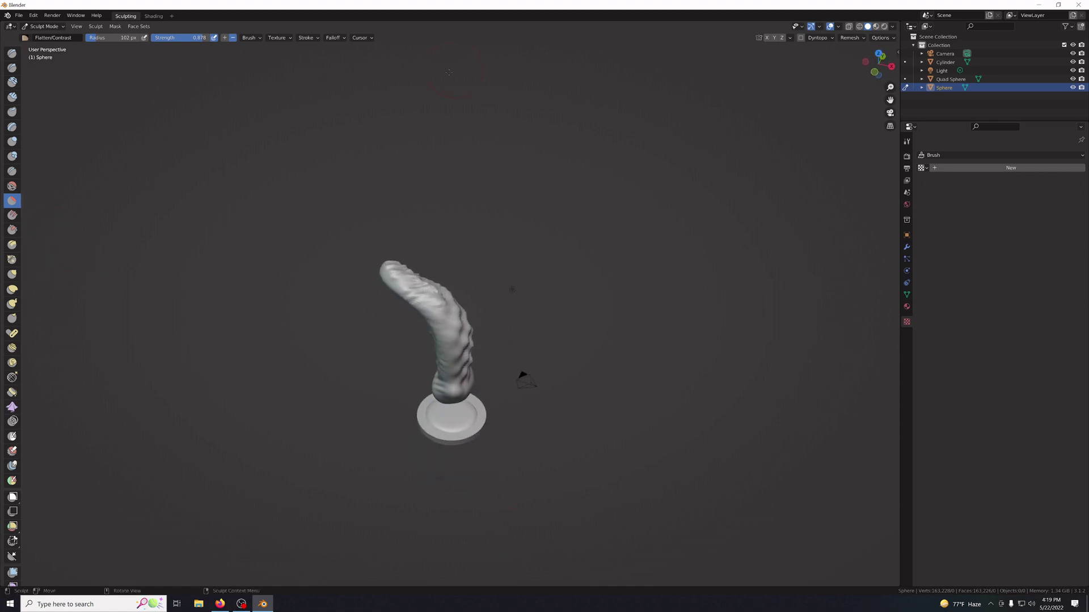
drag(446, 425, 454, 423)
drag(451, 425, 459, 413)
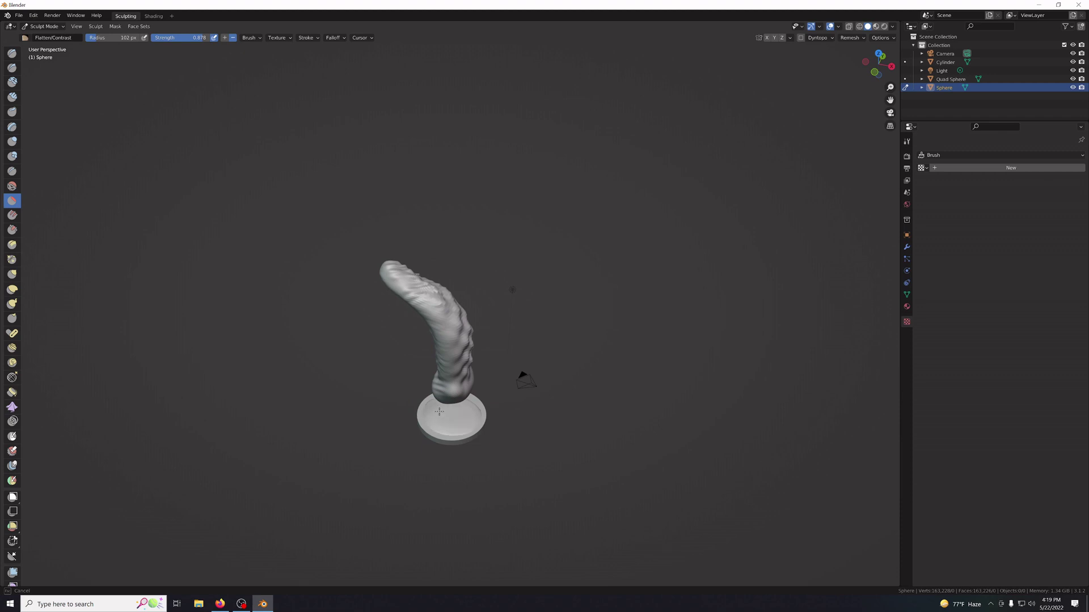
mouse_move(429, 413)
mouse_down()
mouse_move(468, 404)
mouse_move(440, 398)
mouse_up()
mouse_move(605, 495)
middle_down()
mouse_move(527, 445)
mouse_move(466, 441)
middle_up()
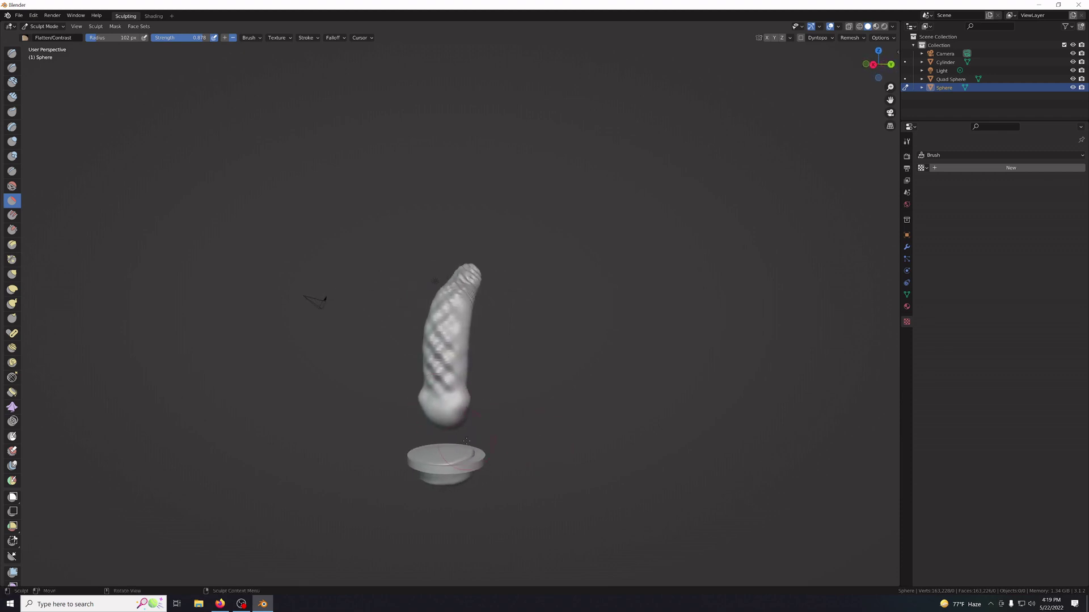
Scrape the remaining raised edge off the base Sphere's top with the Scrape/Peaks brush at strength 1.000.
mouse_move(466, 441)
mouse_down()
mouse_move(469, 453)
mouse_move(450, 455)
mouse_up()
mouse_move(450, 455)
middle_down()
mouse_move(540, 383)
mouse_move(513, 476)
middle_up()
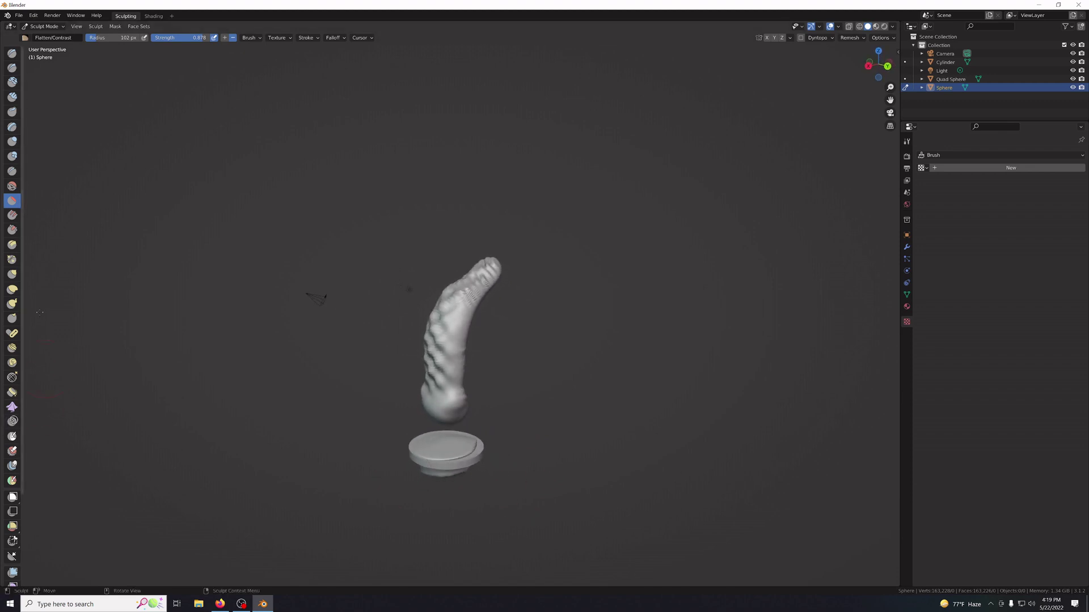
click(11, 219)
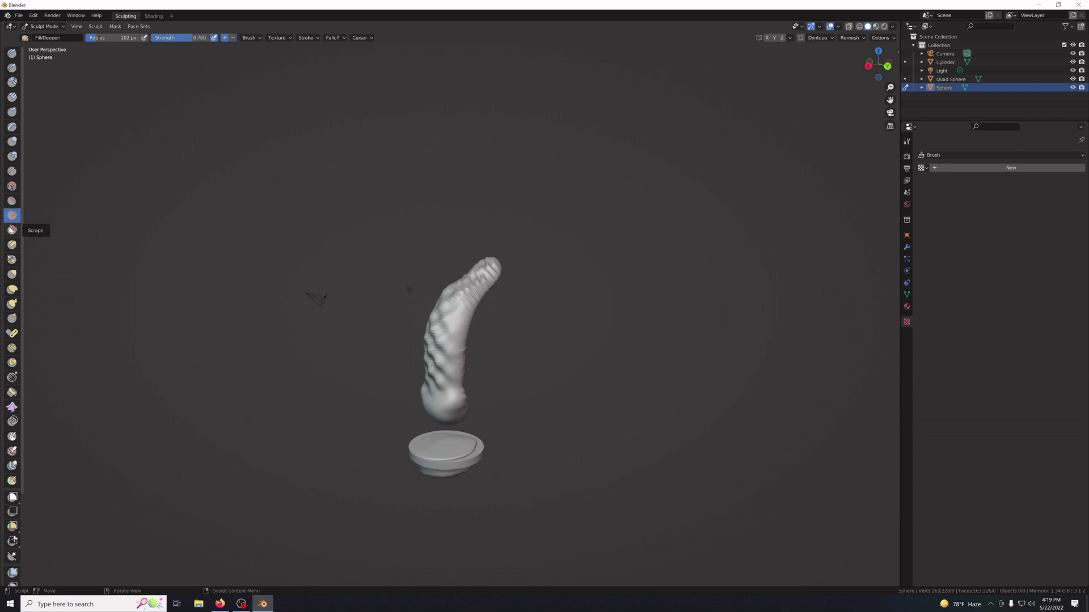
click(9, 230)
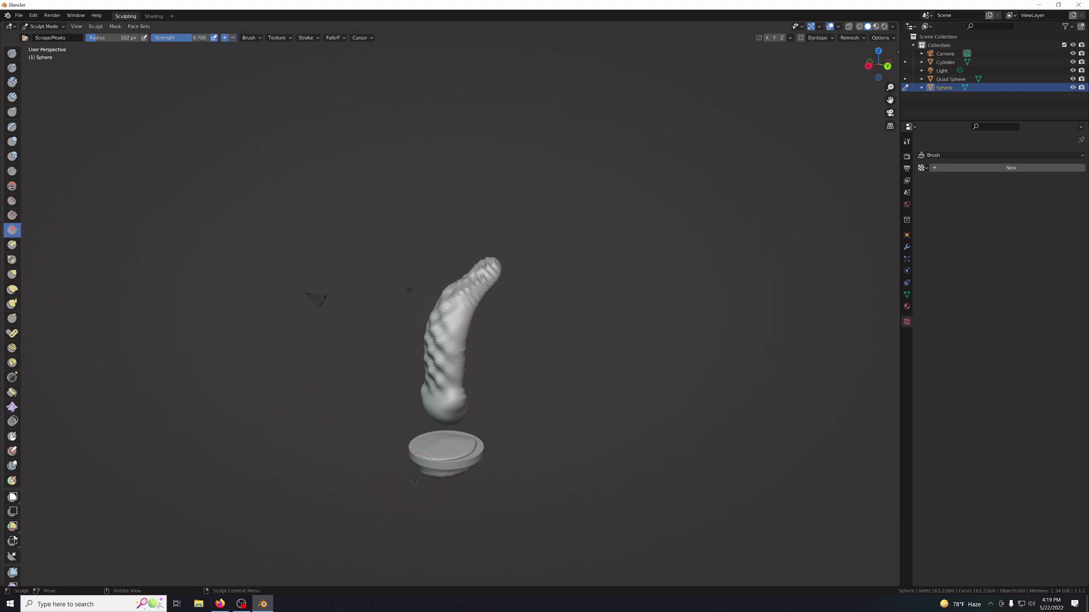
drag(479, 442, 424, 446)
drag(453, 435, 521, 437)
click(448, 445)
drag(447, 446, 444, 445)
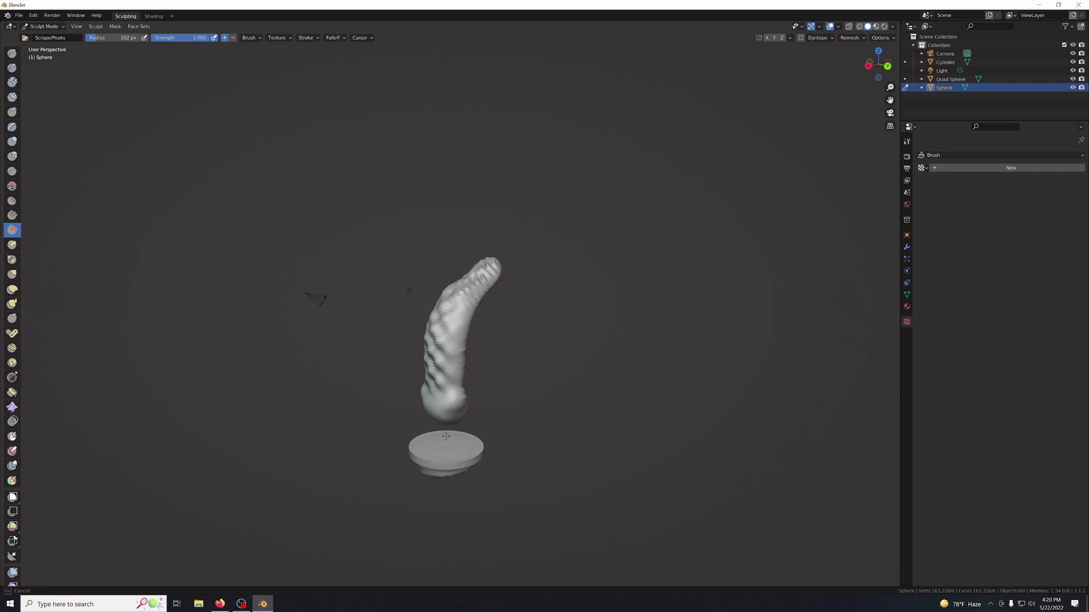
drag(438, 434, 439, 436)
Even out the base Sphere's top from the other sides with further Scrape/Peaks strokes.
middle_drag(576, 464, 444, 455)
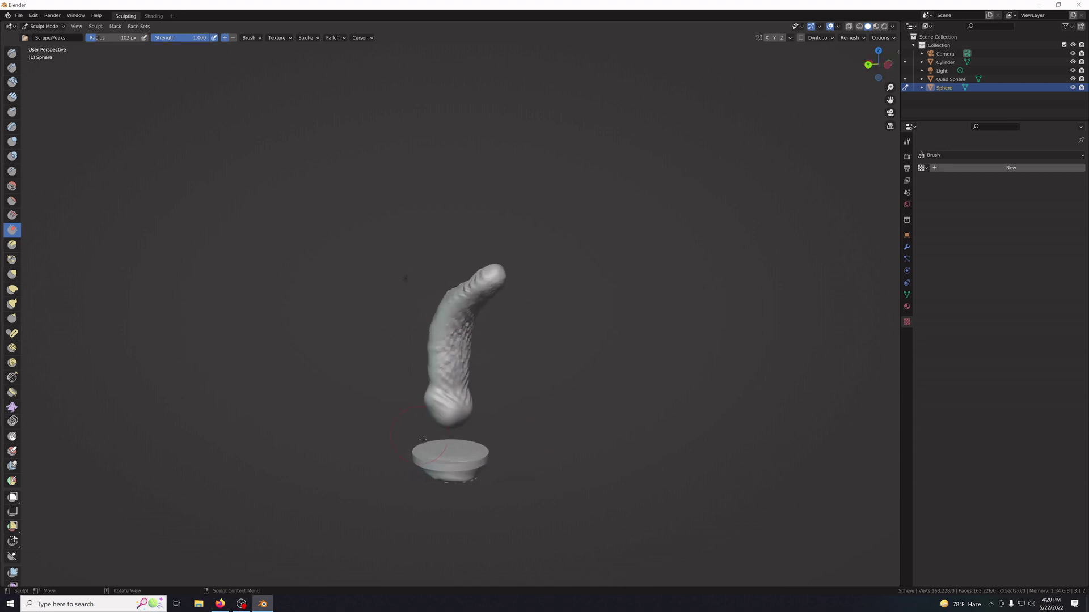
drag(444, 455, 444, 456)
middle_drag(408, 274, 559, 287)
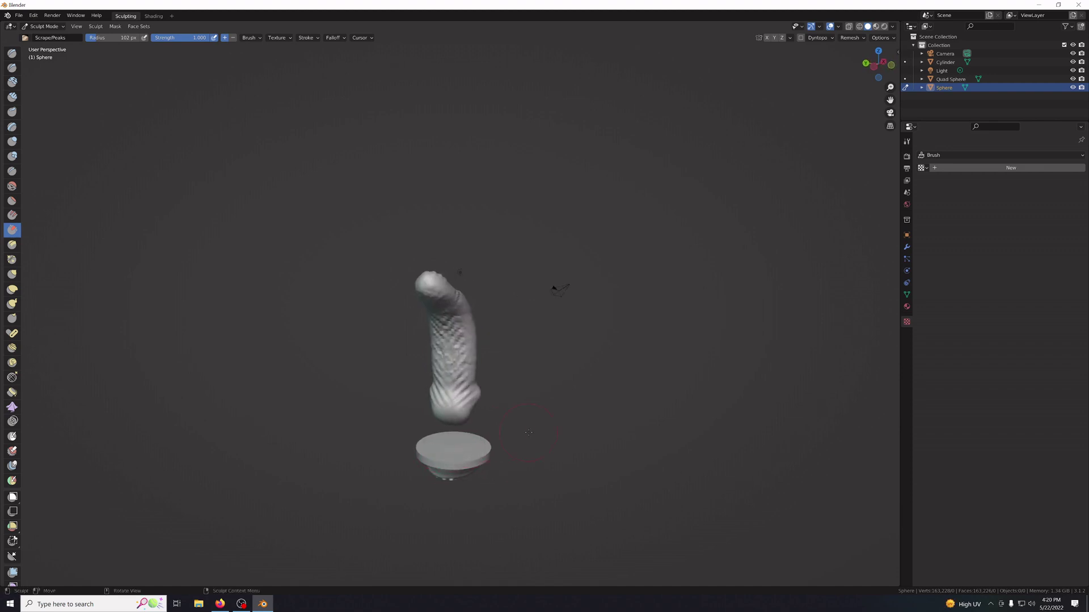
mouse_move(470, 450)
middle_down()
mouse_move(451, 444)
mouse_move(461, 434)
mouse_move(552, 454)
mouse_move(533, 421)
mouse_move(427, 446)
middle_up()
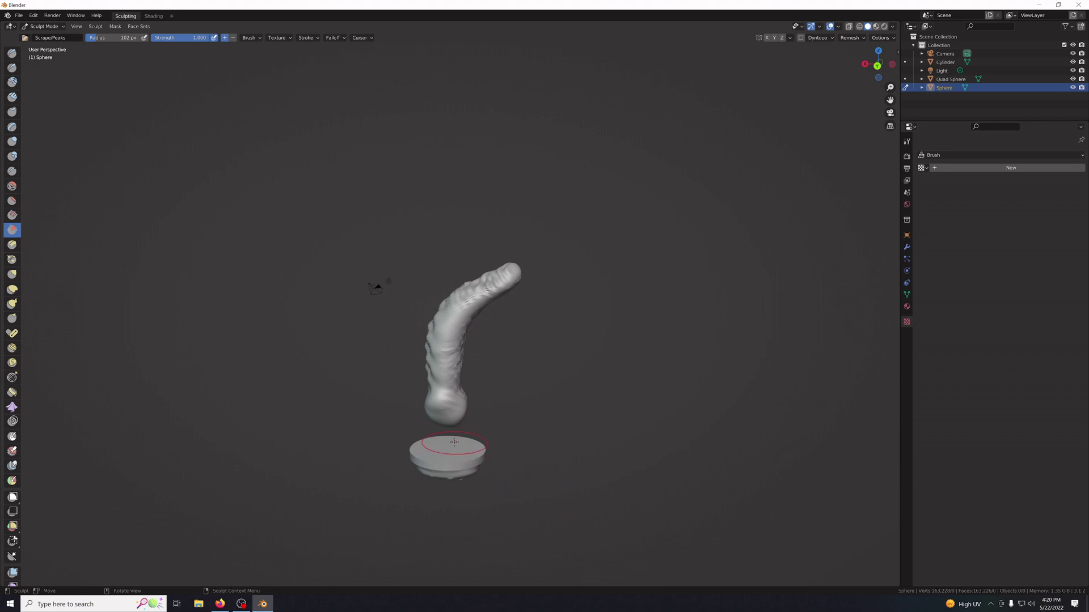
drag(452, 445, 446, 445)
Switch to Object Mode and duplicate the flange Cylinder in place.
click(50, 25)
click(49, 38)
click(466, 454)
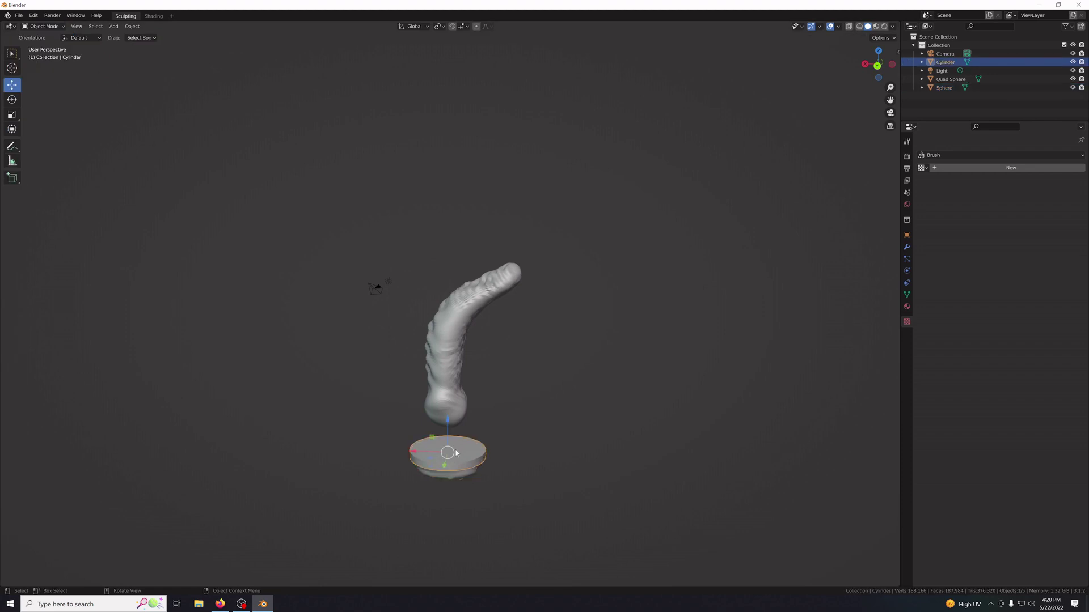
right_click(462, 446)
click(575, 451)
click(490, 455)
click(491, 454)
click(491, 453)
right_click(489, 456)
right_click(473, 452)
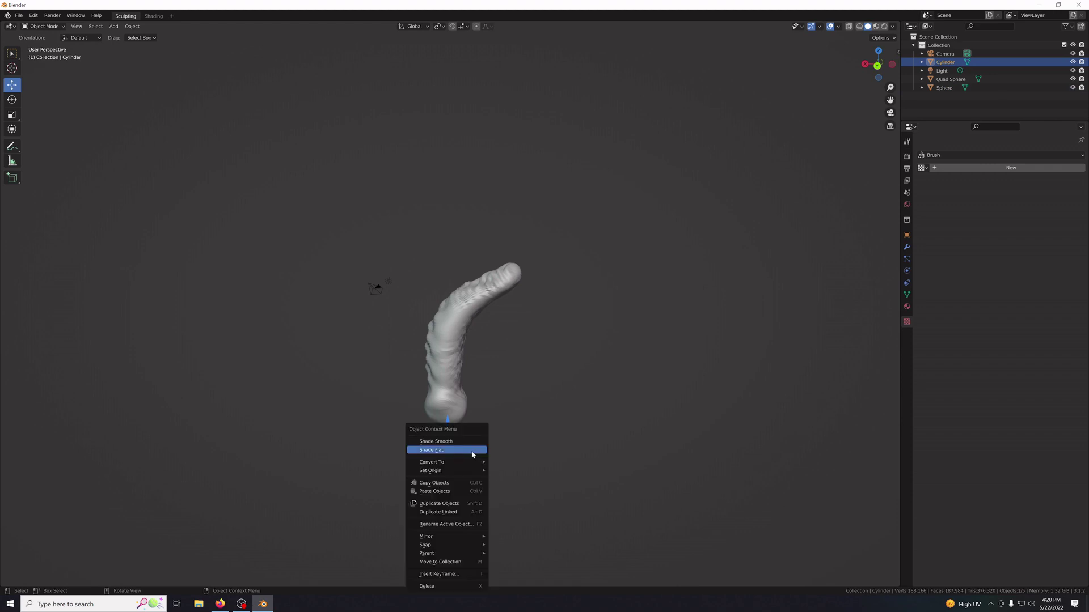
click(458, 503)
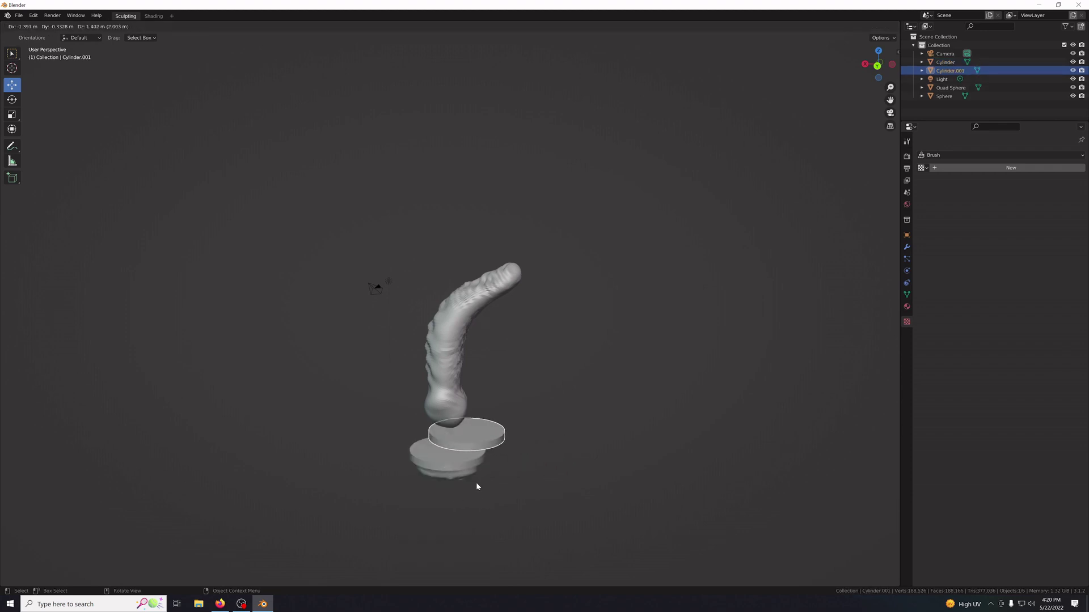
right_click(476, 487)
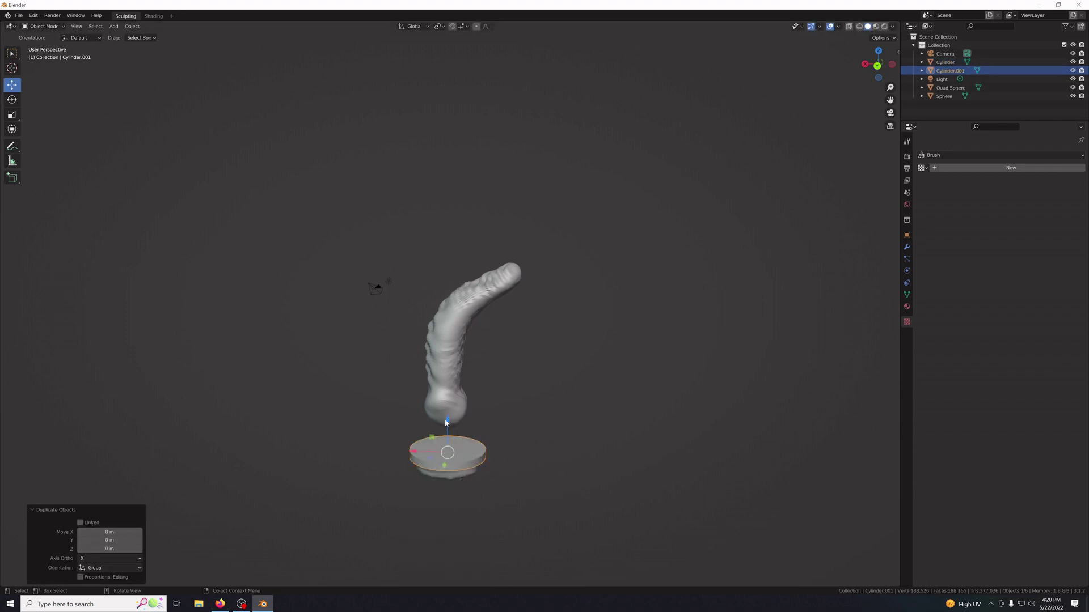
Move the duplicated flange disc straight up along Z onto the bulb at the curved body's lower end.
drag(447, 422, 447, 380)
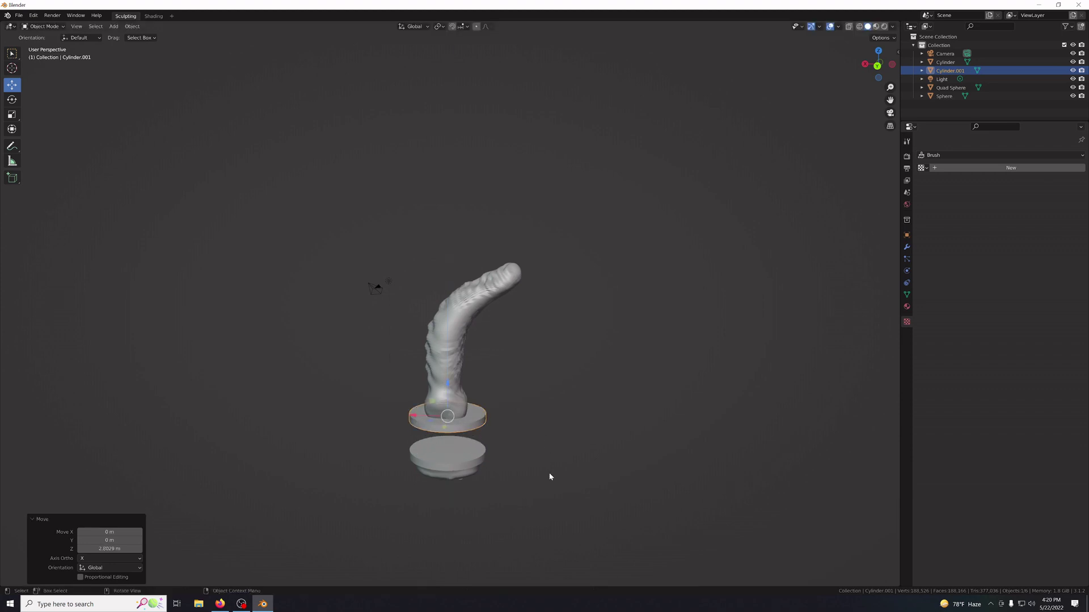
mouse_move(549, 472)
middle_down()
mouse_move(558, 401)
mouse_move(548, 415)
mouse_move(622, 444)
mouse_move(559, 451)
middle_up()
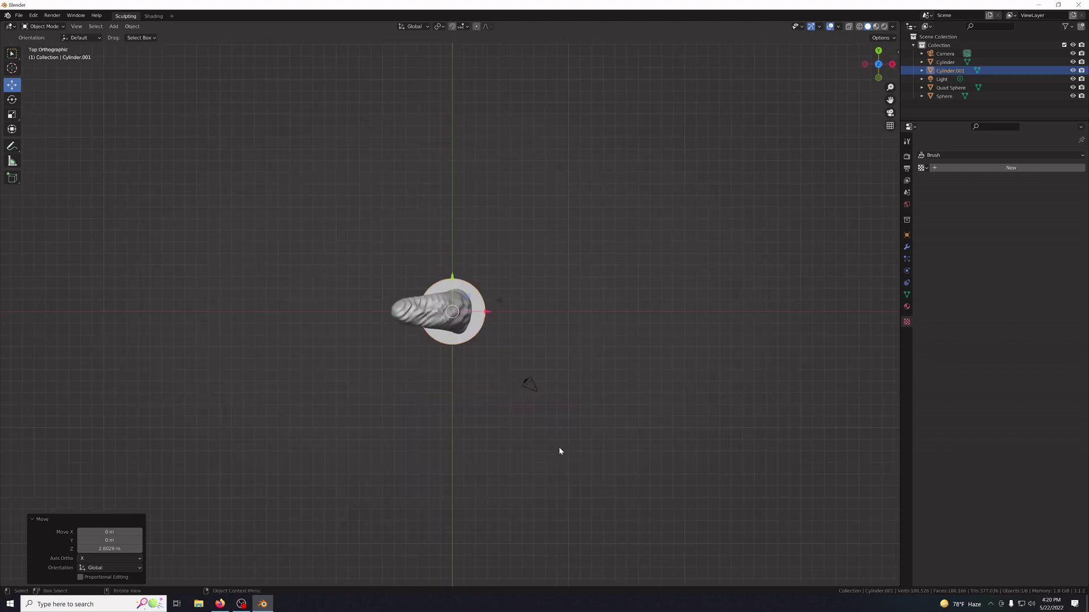
key(KP_2)
key(KP_2)
key(KP_2)
key(KP_2)
key(KP_2)
key(KP_2)
key(KP_2)
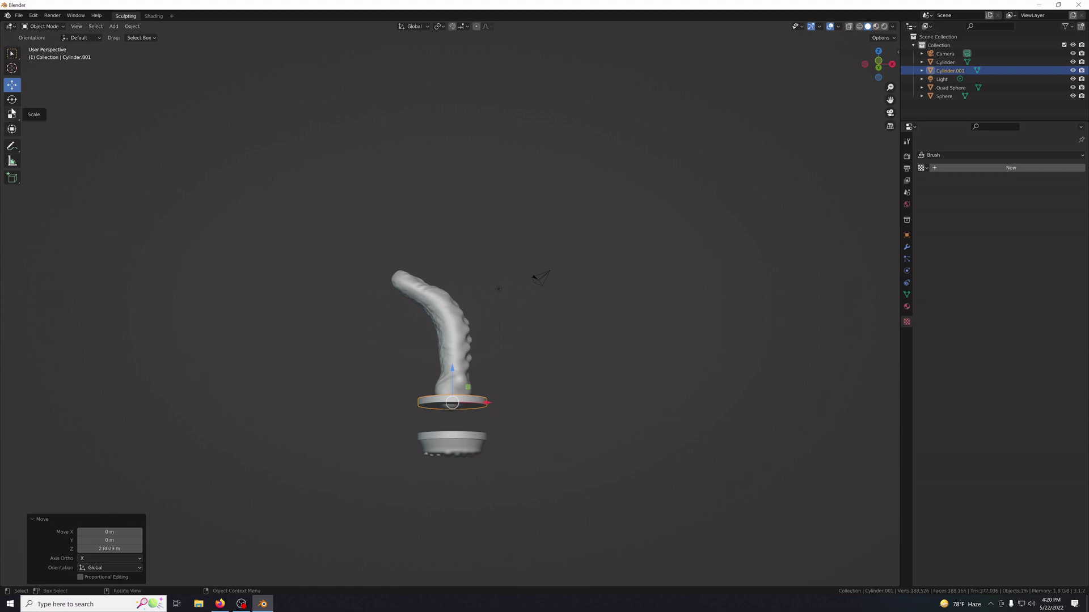
Thicken the raised disc by a Z scale of 1.390 and lower it about 0.23 m along Z.
click(12, 114)
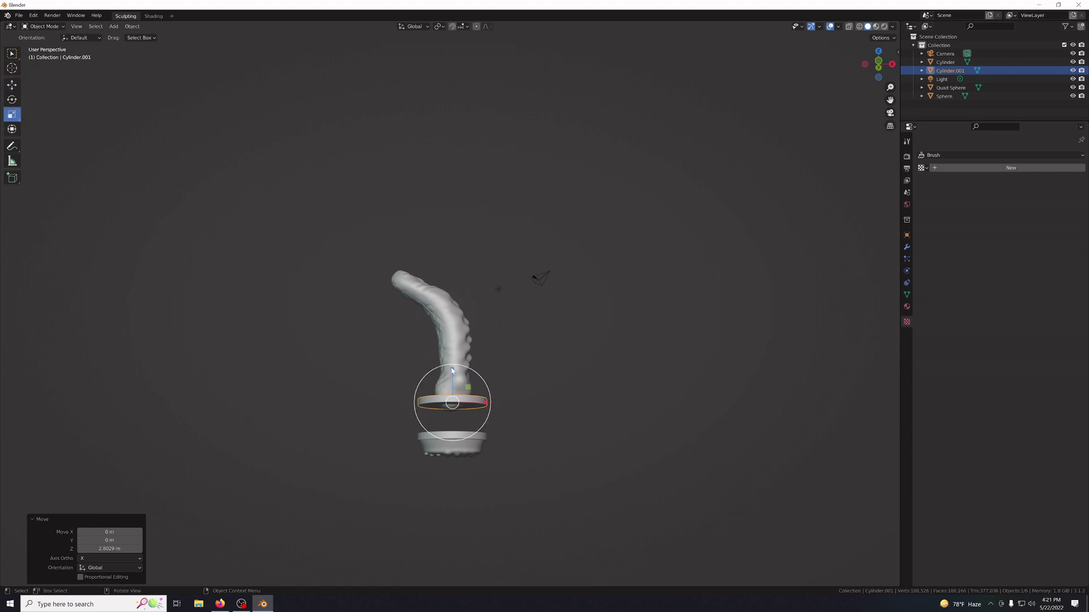
drag(452, 370, 452, 357)
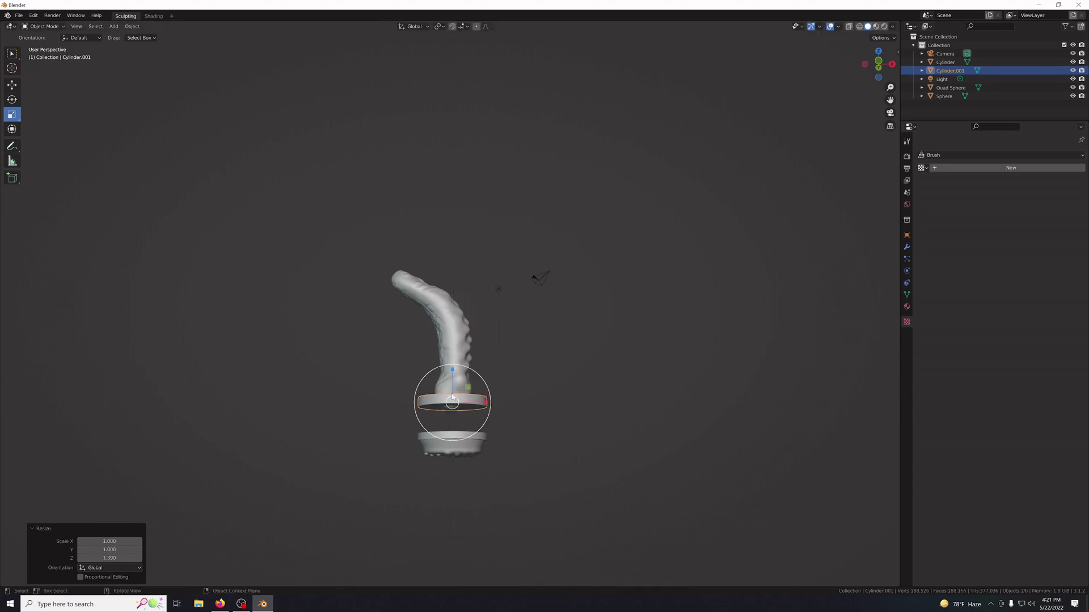
click(12, 84)
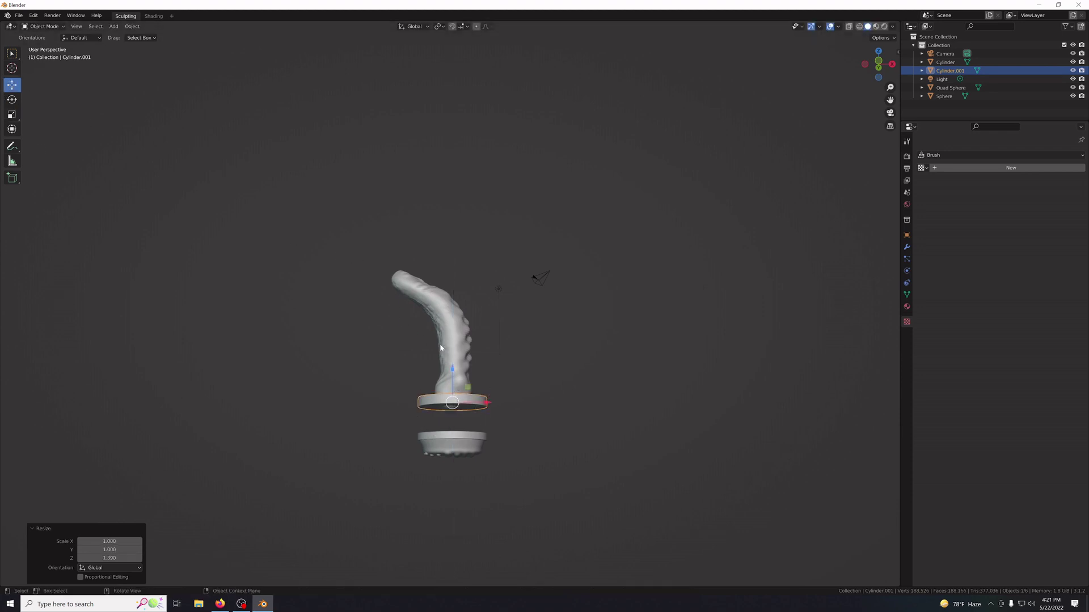
drag(452, 370, 572, 408)
mouse_move(572, 409)
middle_down()
mouse_move(573, 437)
mouse_move(571, 414)
middle_up()
Adjust the raised disc's thickness along the Z axis with the Scale tool and deselect it.
key(s)
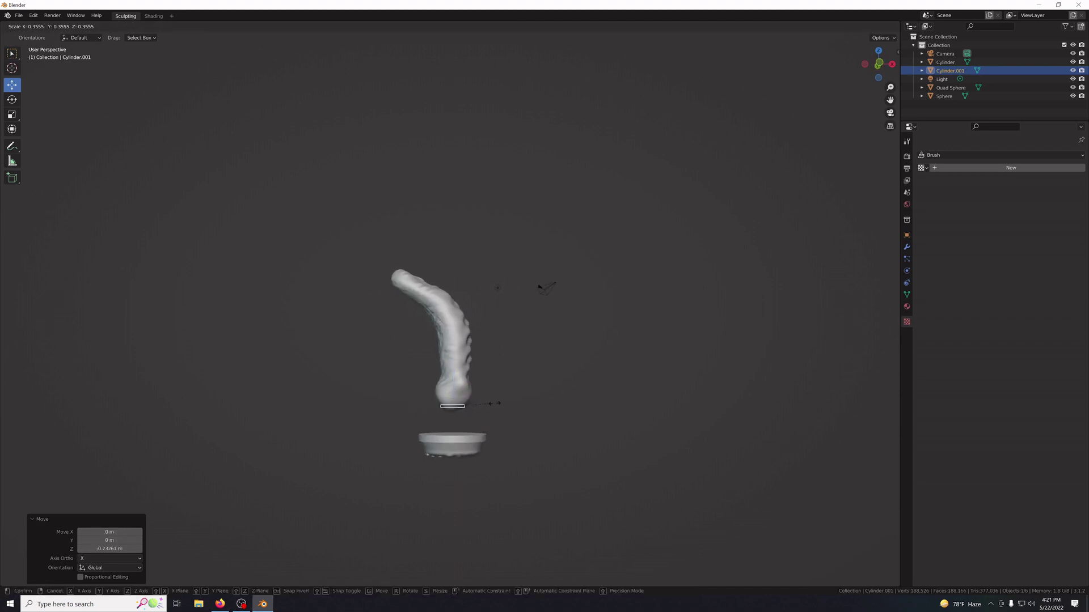
right_click(496, 404)
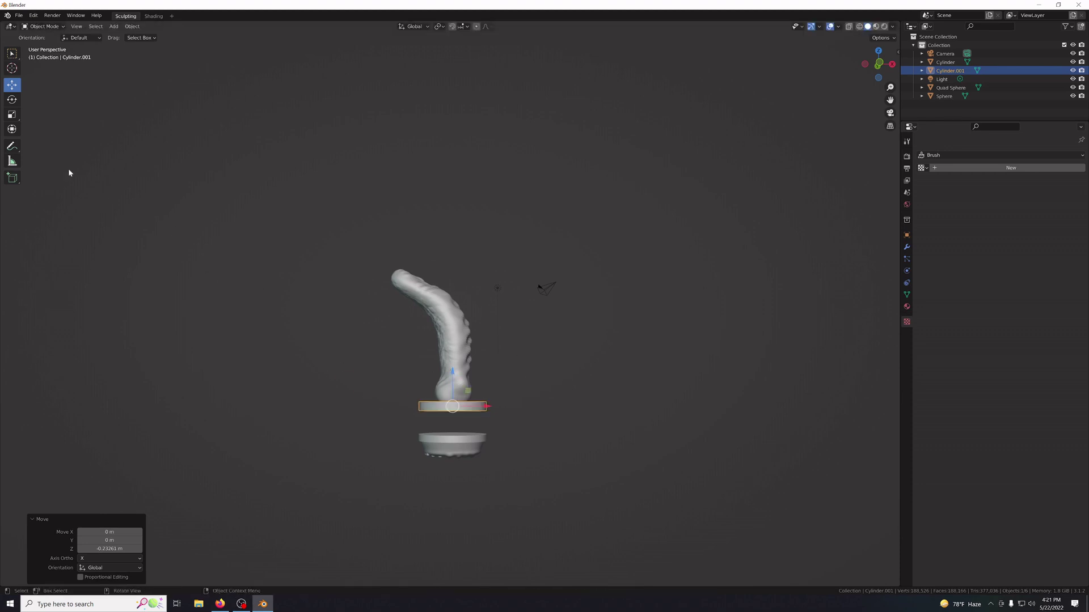
click(12, 114)
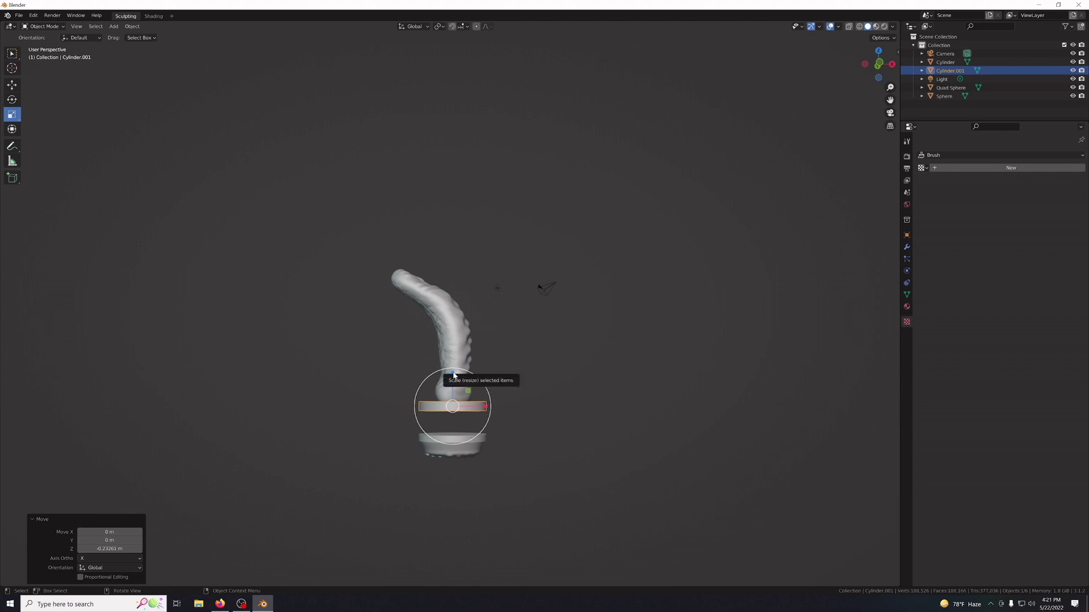
drag(453, 376, 560, 460)
mouse_move(561, 461)
middle_down()
mouse_move(562, 433)
mouse_move(501, 449)
mouse_move(394, 442)
mouse_move(294, 501)
mouse_move(231, 462)
middle_up()
click(551, 475)
mouse_move(553, 478)
middle_down()
mouse_move(372, 454)
mouse_move(318, 470)
mouse_move(296, 383)
middle_up()
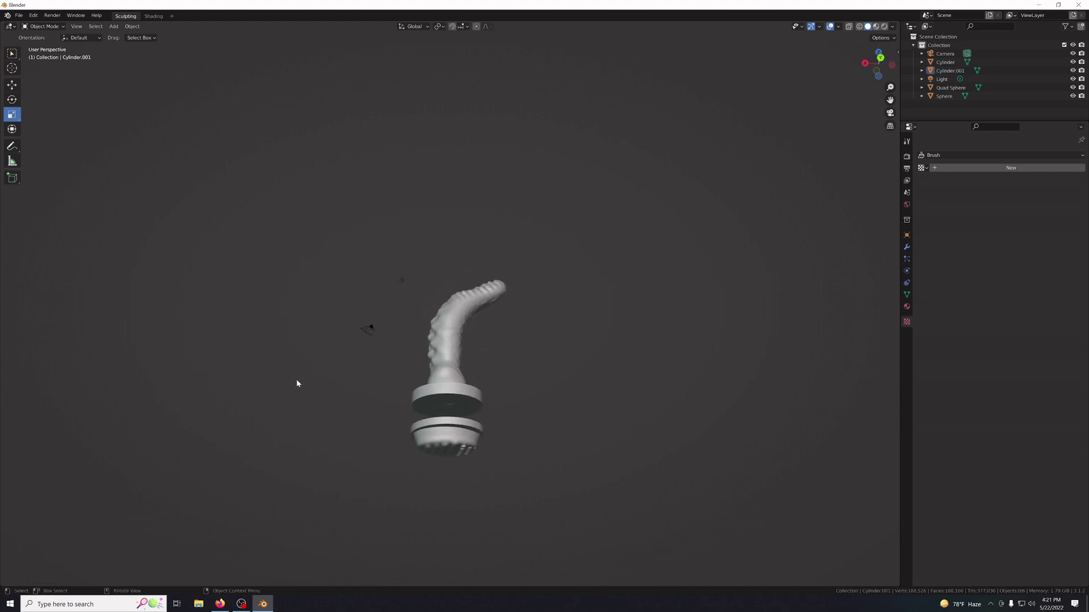
Select the curved Quad Sphere body, switch to Sculpt Mode and scrape its lower end at the raised disc's underside.
click(42, 26)
click(452, 330)
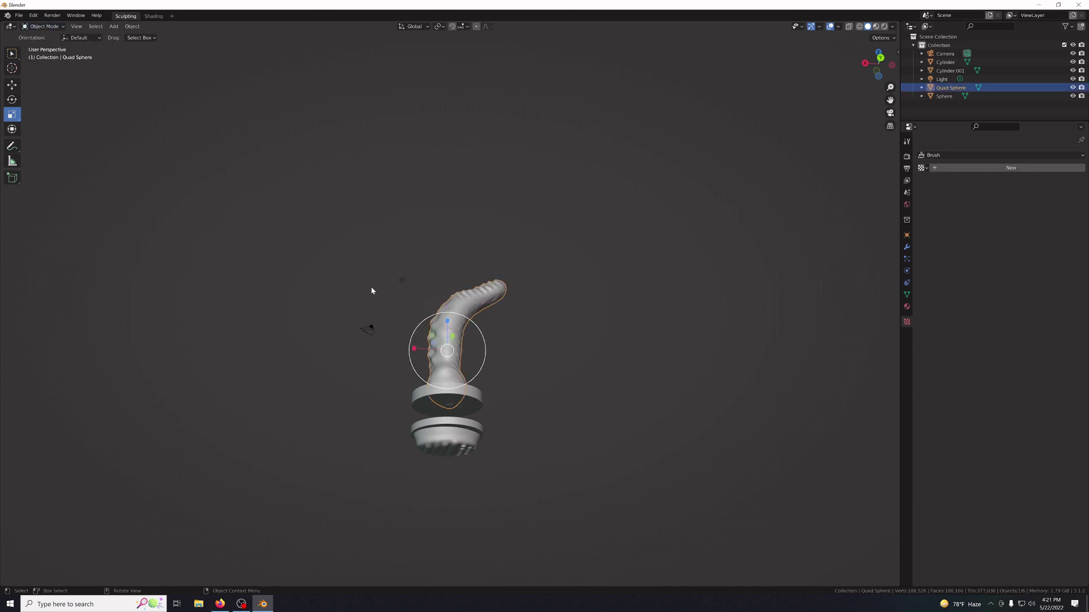
click(44, 26)
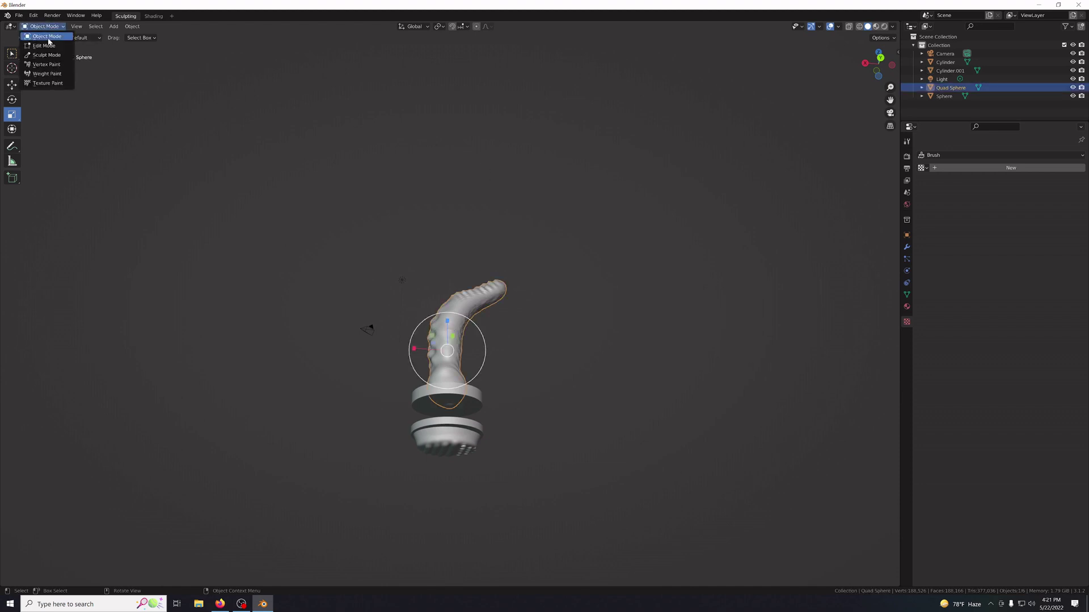
click(42, 52)
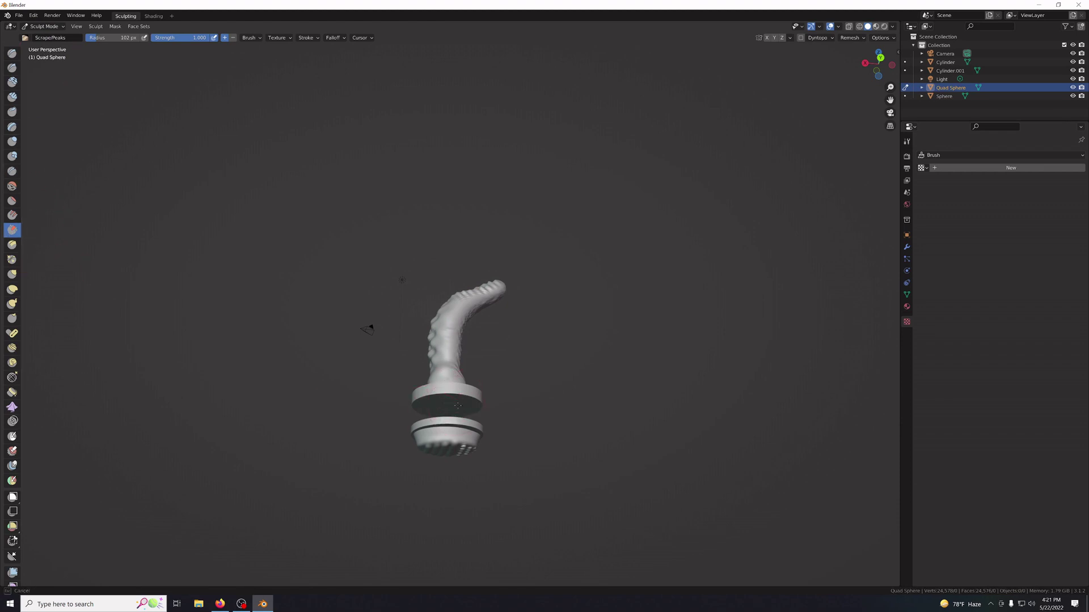
mouse_move(618, 389)
middle_down()
mouse_move(510, 306)
mouse_move(436, 341)
mouse_move(359, 306)
mouse_move(173, 402)
mouse_move(255, 408)
mouse_move(351, 465)
mouse_move(454, 397)
mouse_move(572, 476)
mouse_move(480, 320)
mouse_move(263, 381)
mouse_move(355, 419)
mouse_move(663, 412)
mouse_move(589, 401)
middle_up()
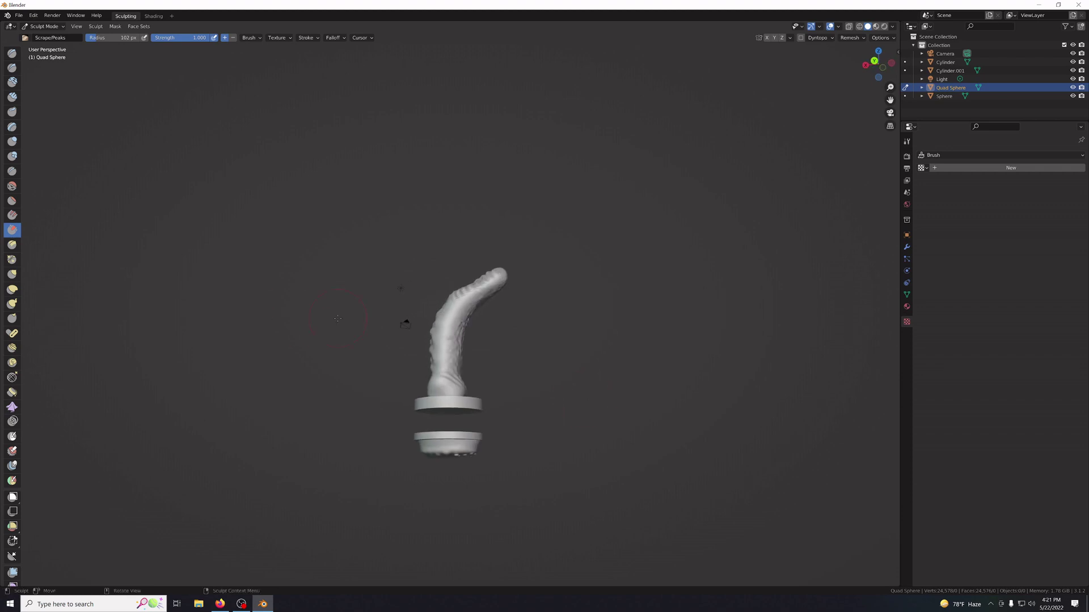
key(KP_2)
key(KP_4)
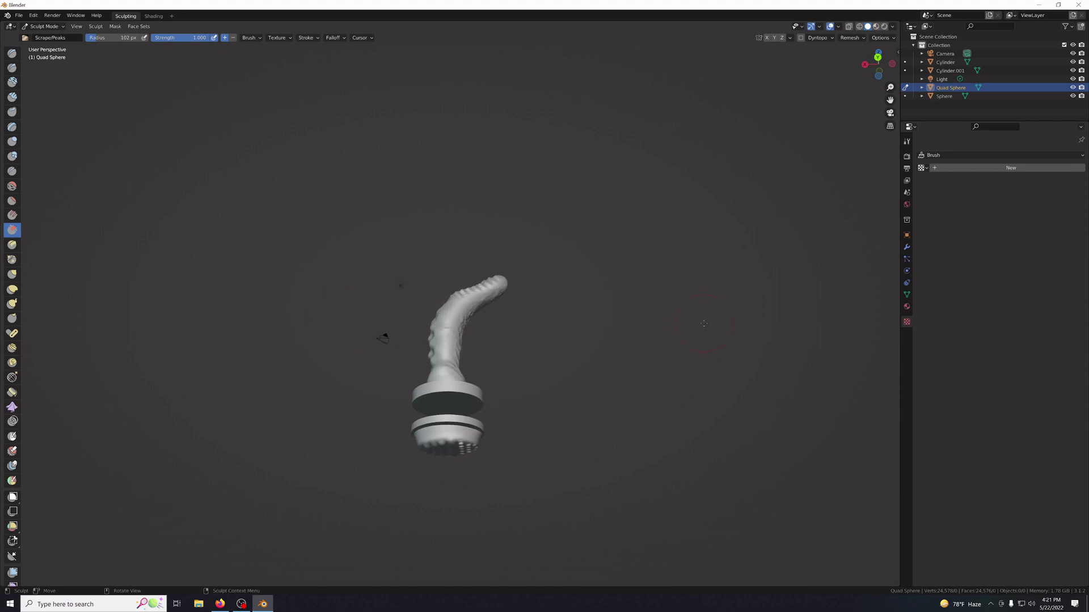
mouse_move(704, 323)
middle_down()
mouse_move(688, 345)
mouse_move(716, 346)
middle_up()
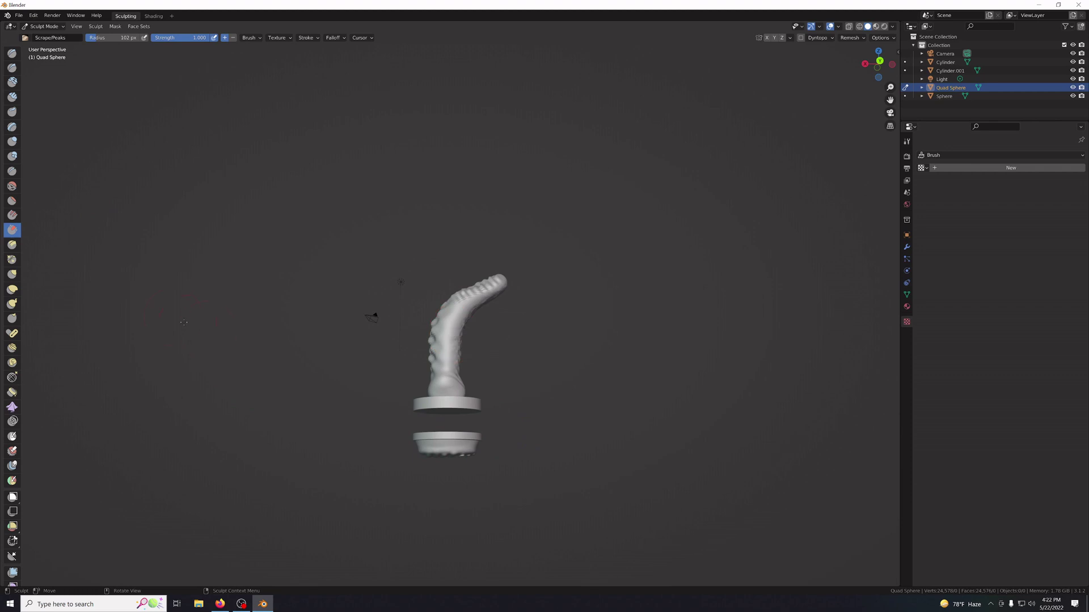
Return to Object Mode and duplicate the raised disc under the curved body in place.
click(44, 26)
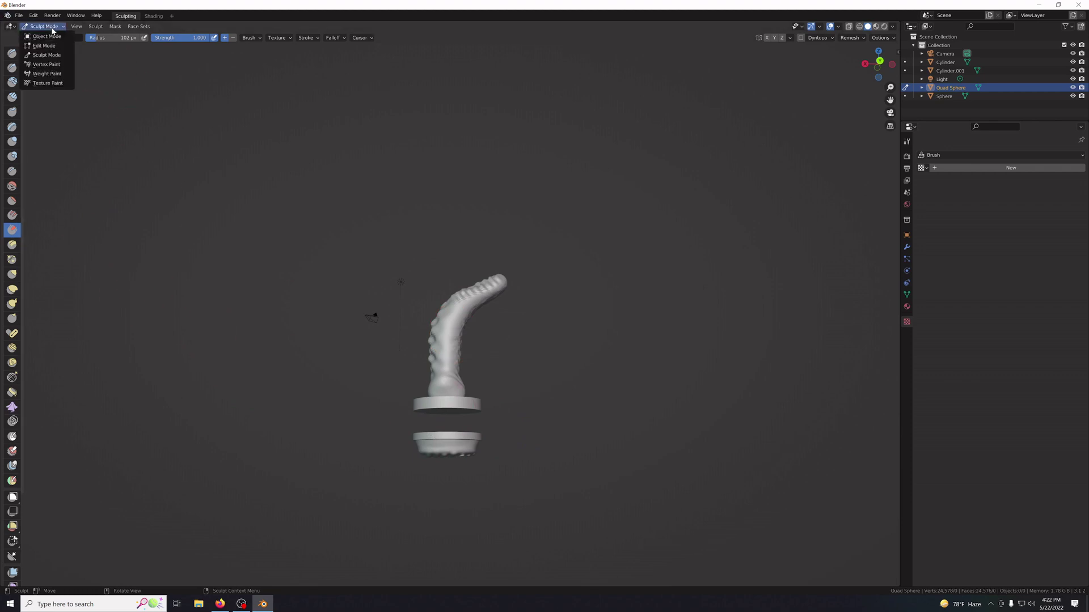
click(45, 36)
click(475, 403)
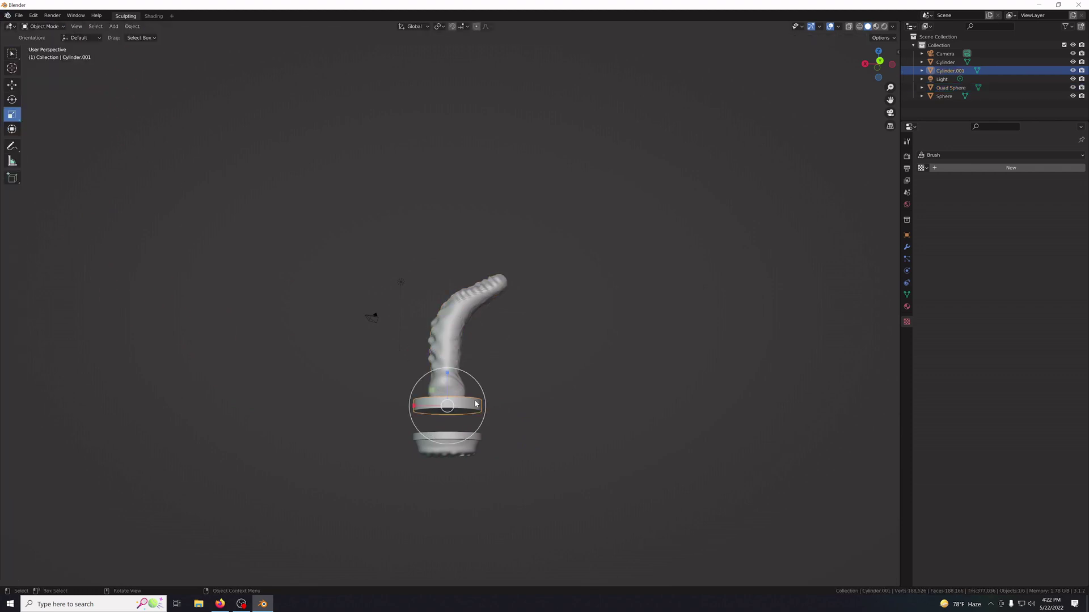
right_click(467, 400)
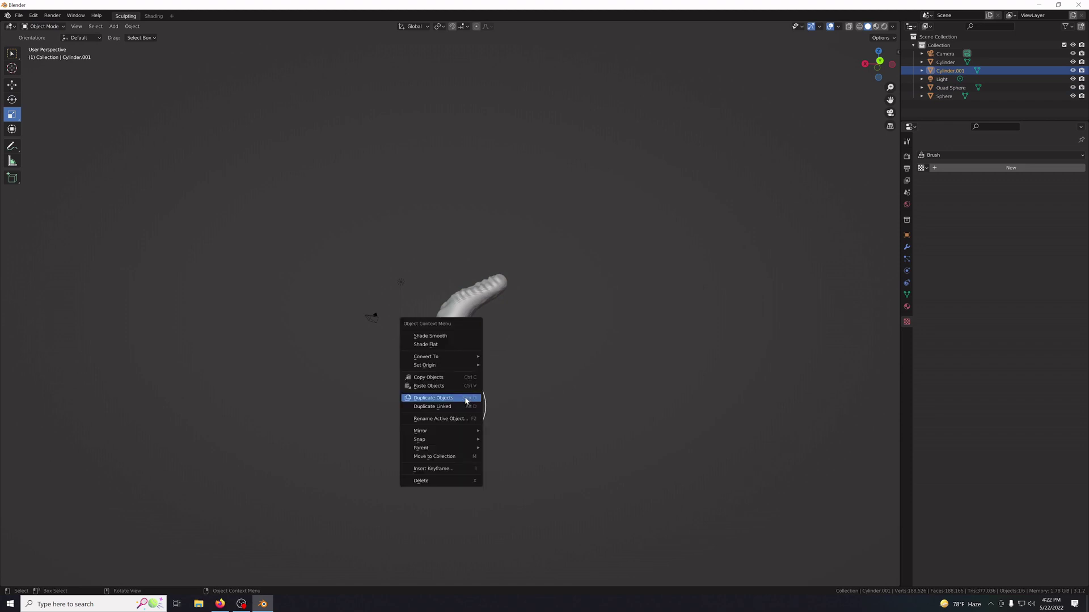
click(466, 398)
right_click(465, 400)
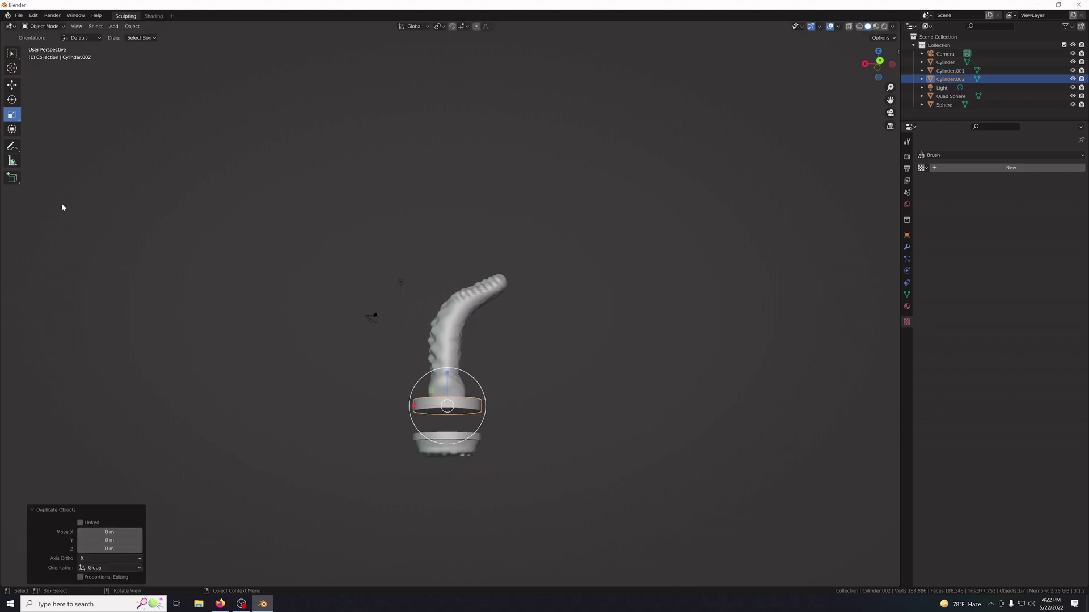
Move the new disc copy down along Z into the gap between the raised disc and the base flange.
click(12, 85)
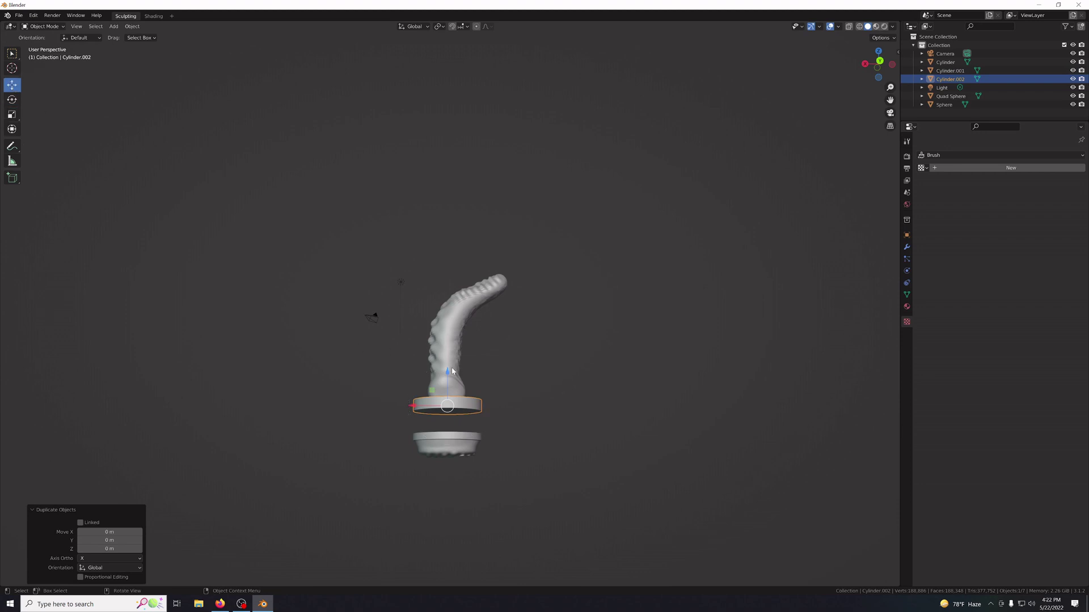
drag(447, 372, 451, 391)
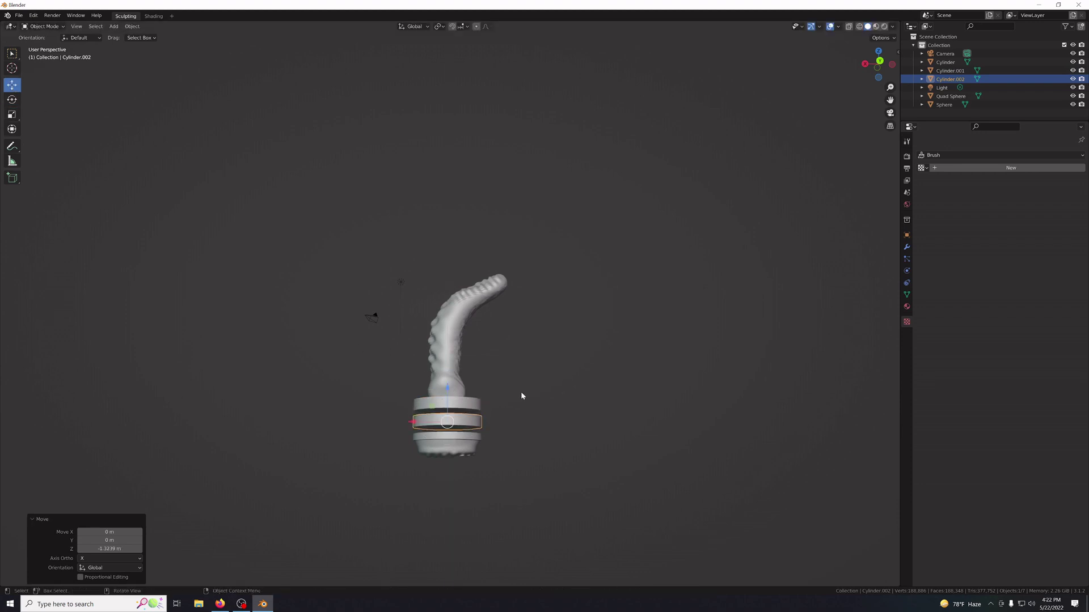
middle_drag(600, 417, 598, 456)
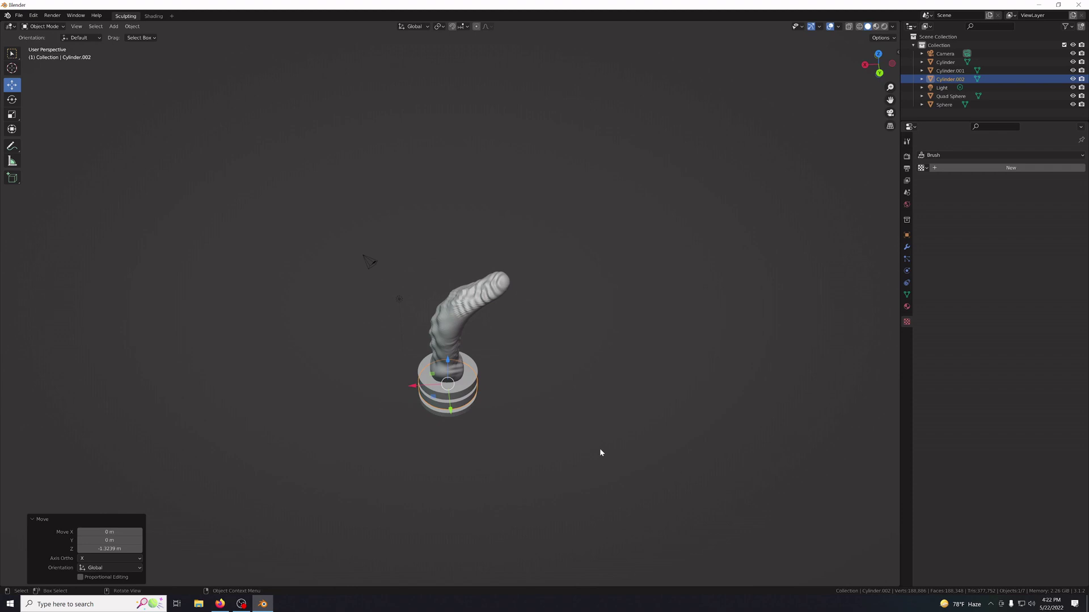
key(KP_7)
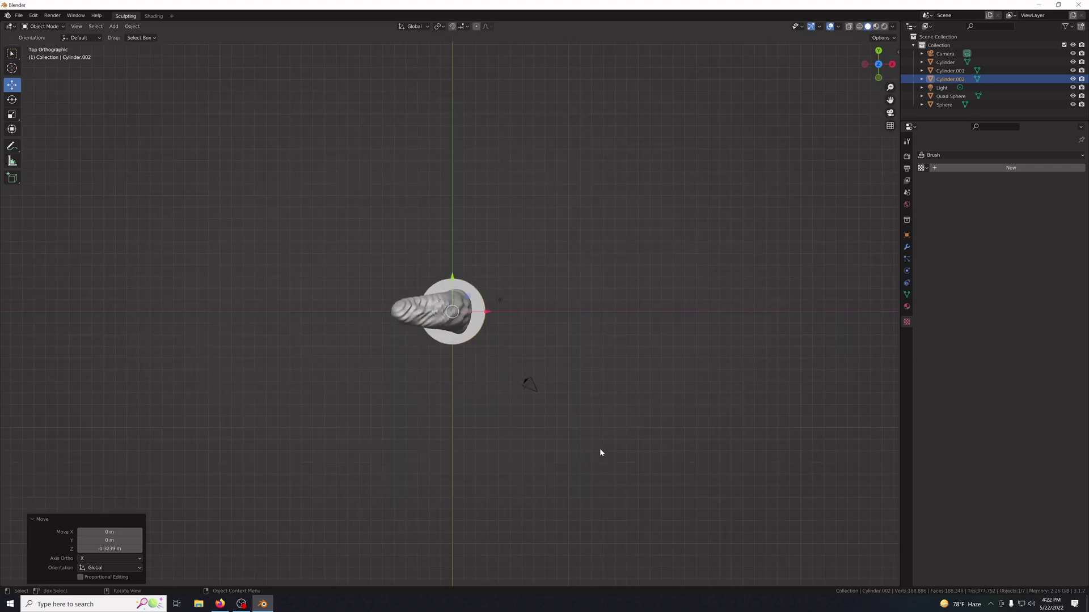
Scale the new disc copy between the raised disc and the base down uniformly to about 0.151.
key(s)
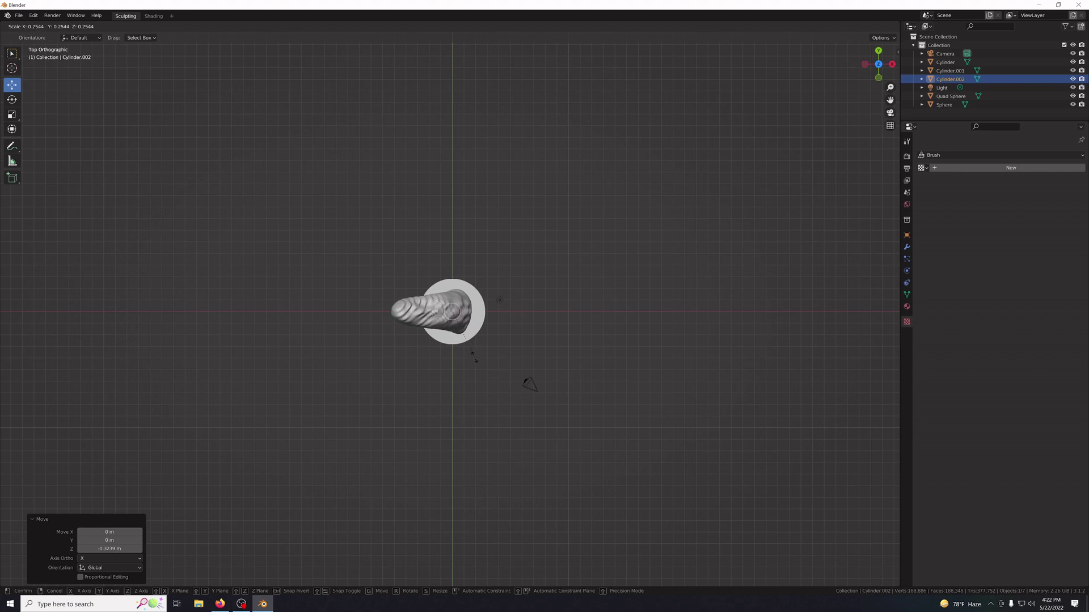
click(460, 345)
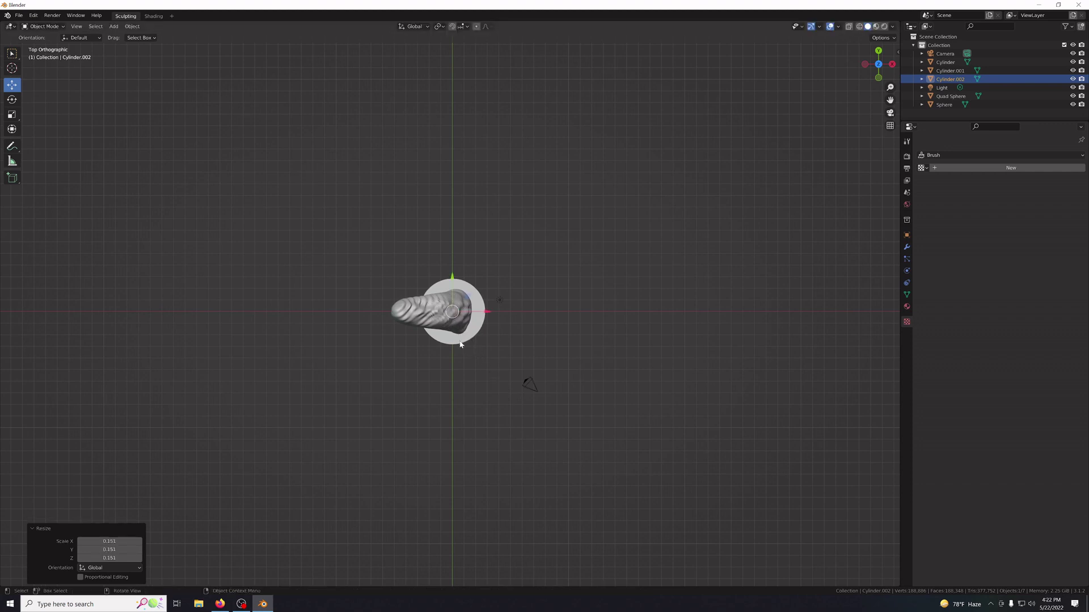
middle_drag(508, 478, 501, 360)
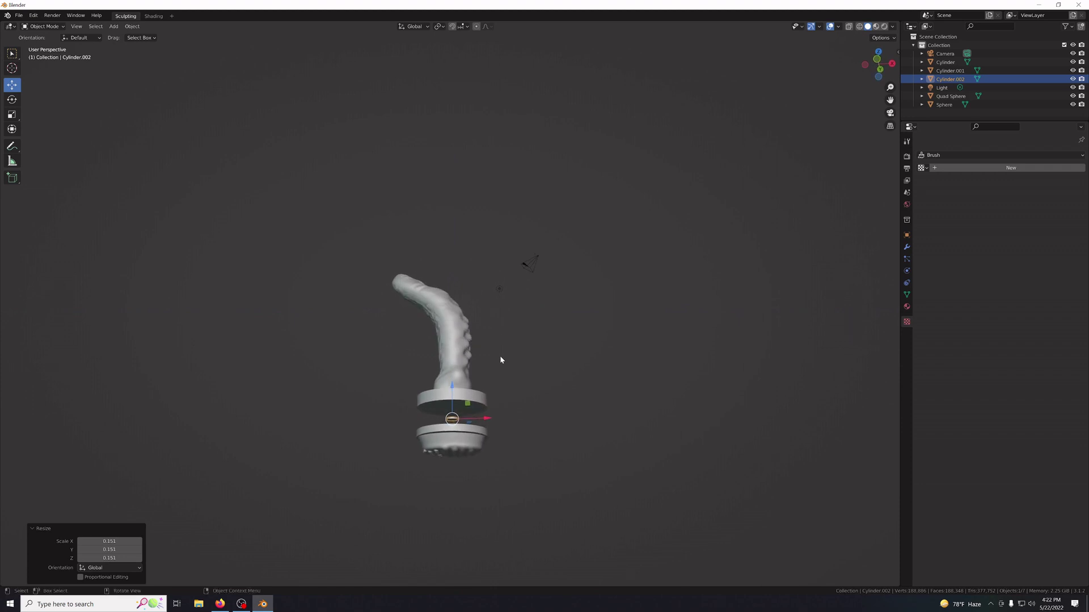
key(KP_1)
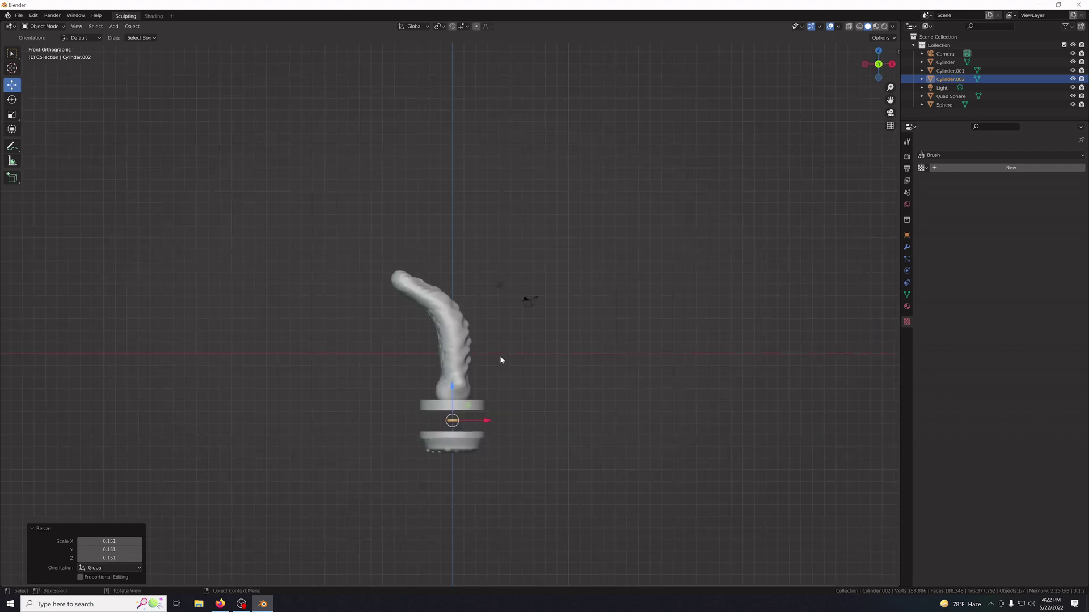
Stretch the shrunken disc along Z with the Scale tool into a peg spanning the raised disc and base, and deselect it.
click(12, 114)
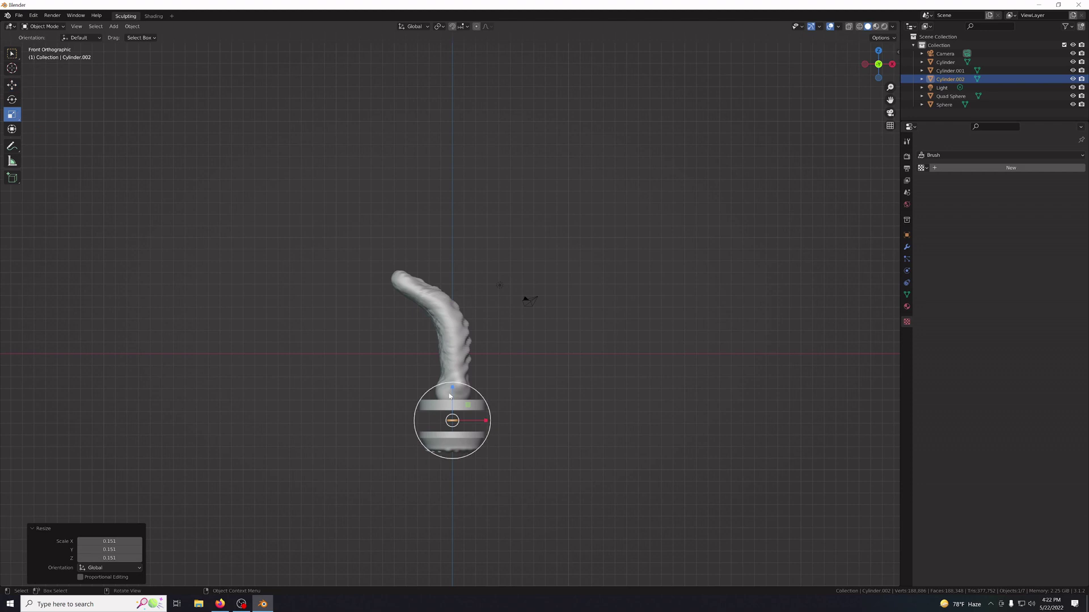
drag(452, 388, 492, 275)
click(641, 483)
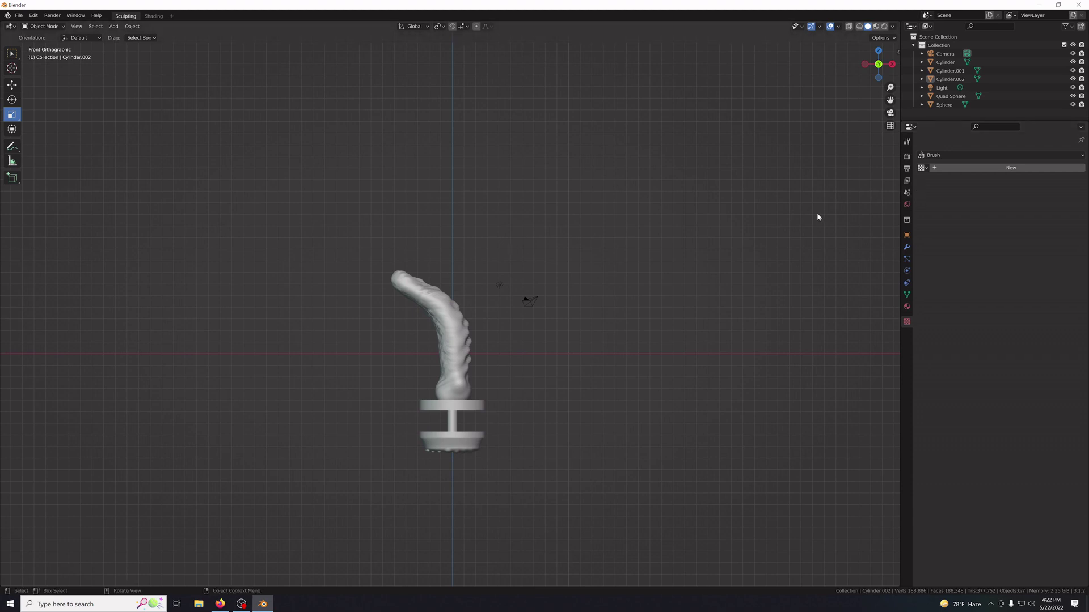
Add a Boolean modifier to the narrow peg, Cylinder.002.
click(906, 248)
click(962, 156)
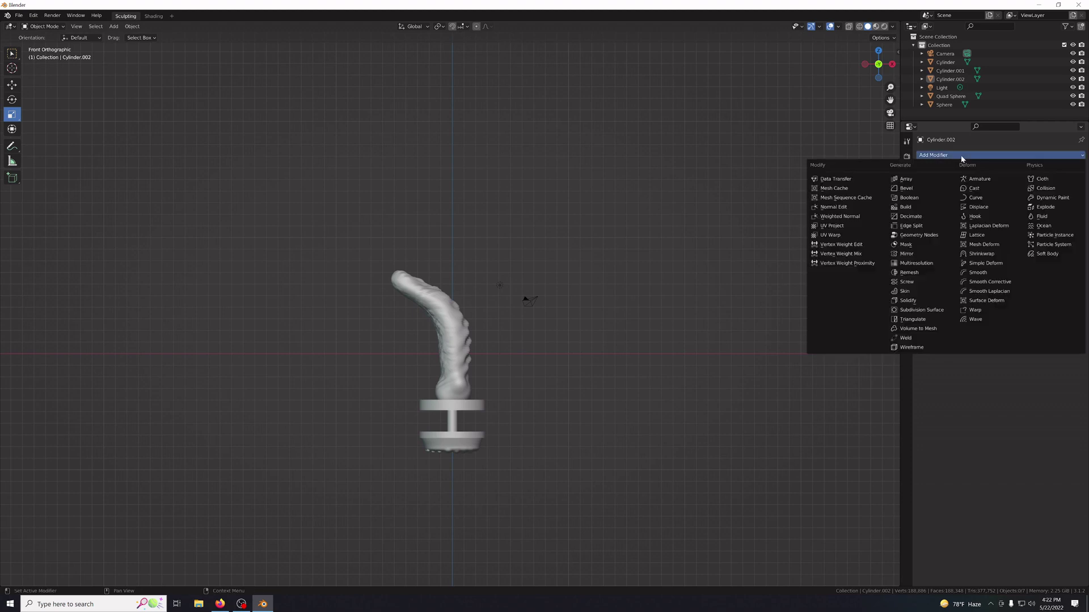
click(916, 198)
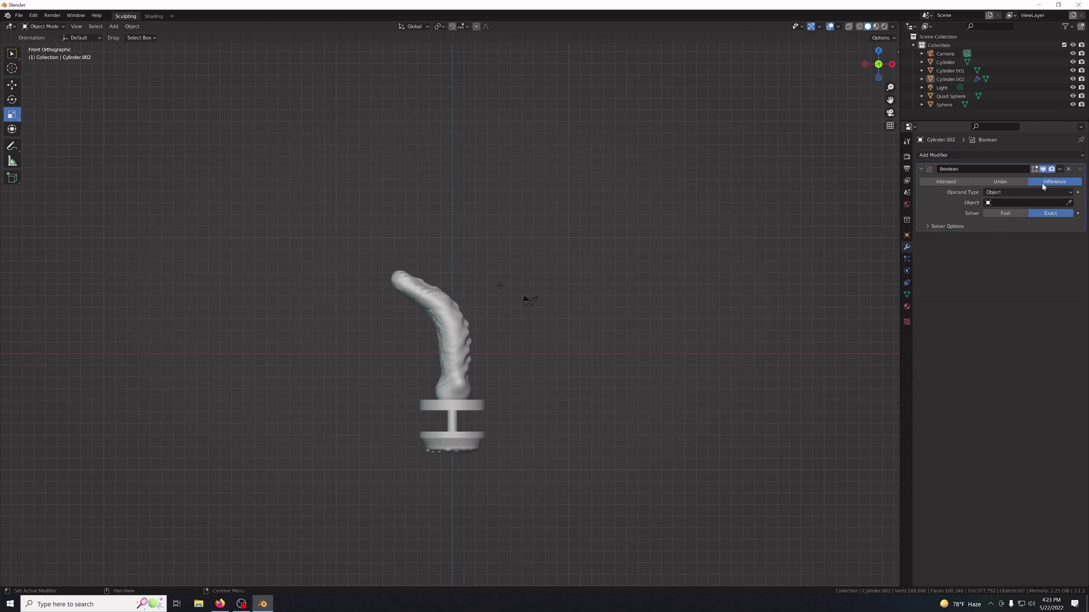
Select the raised disc under the curved body, add a Boolean modifier to it and open its object choices.
click(475, 406)
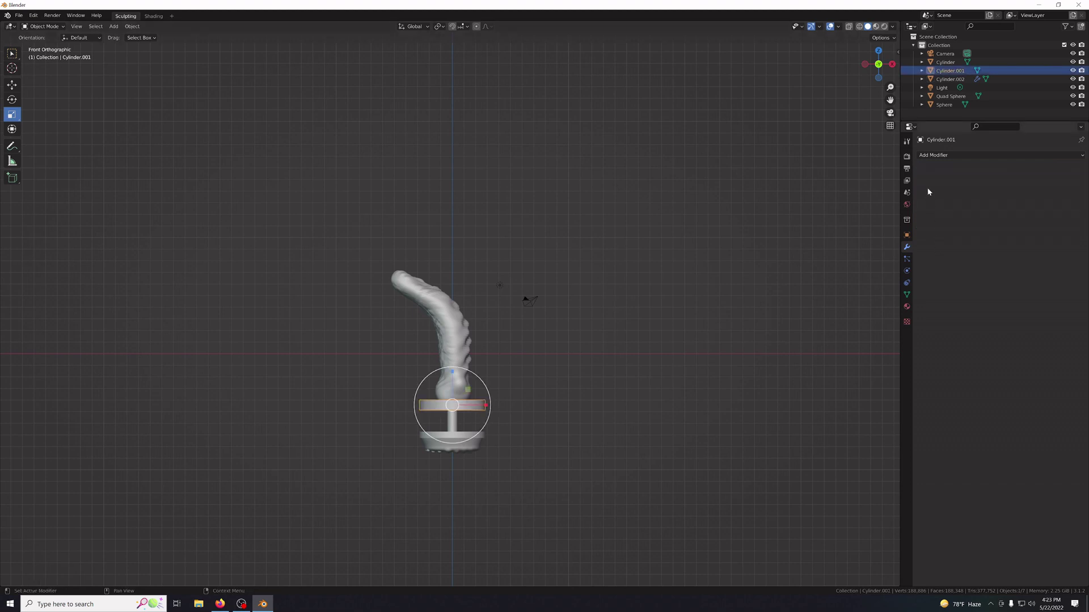
click(941, 155)
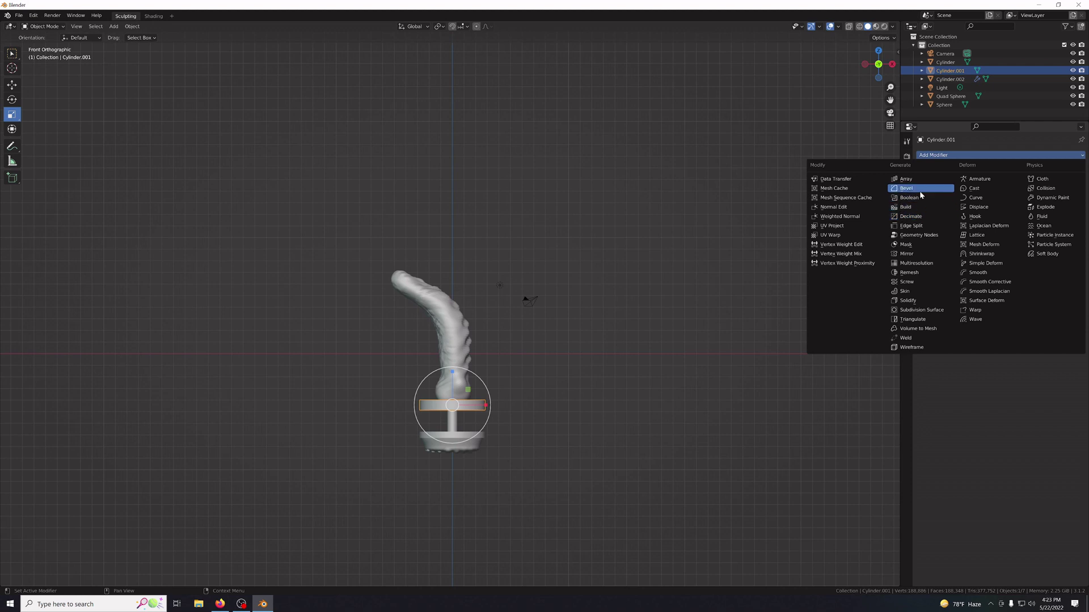
click(914, 197)
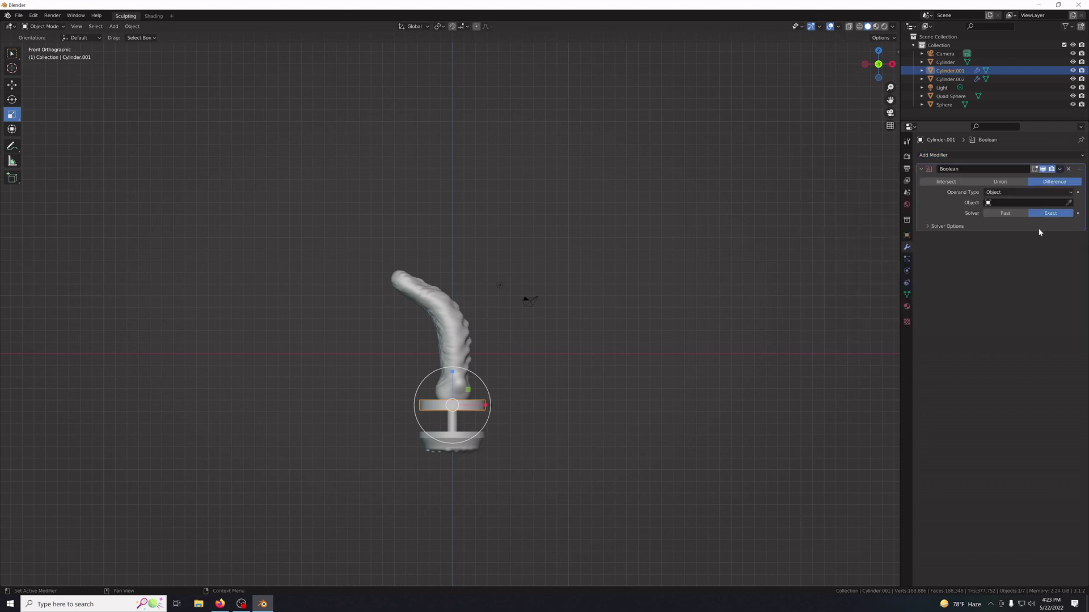
click(1009, 203)
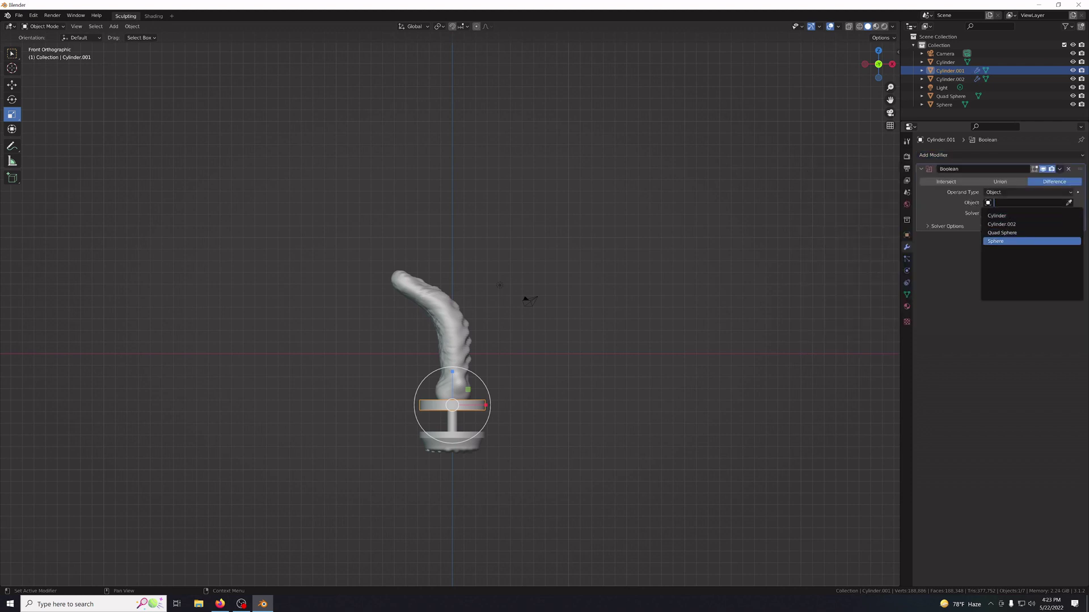
Select the peg, set its Boolean Difference object to Cylinder.001 and expand the solver options.
click(457, 428)
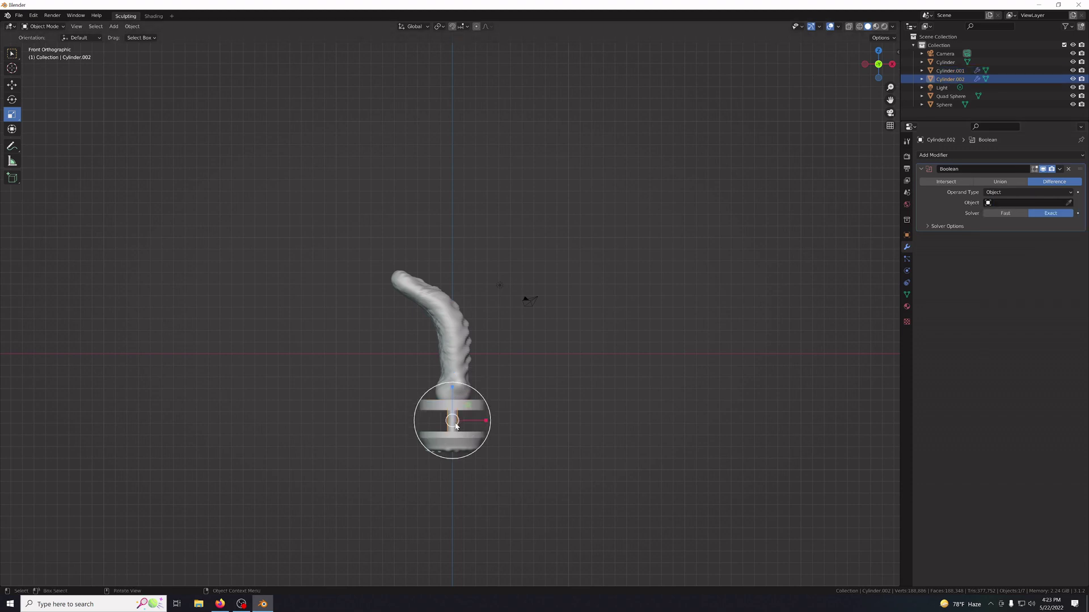
click(1069, 202)
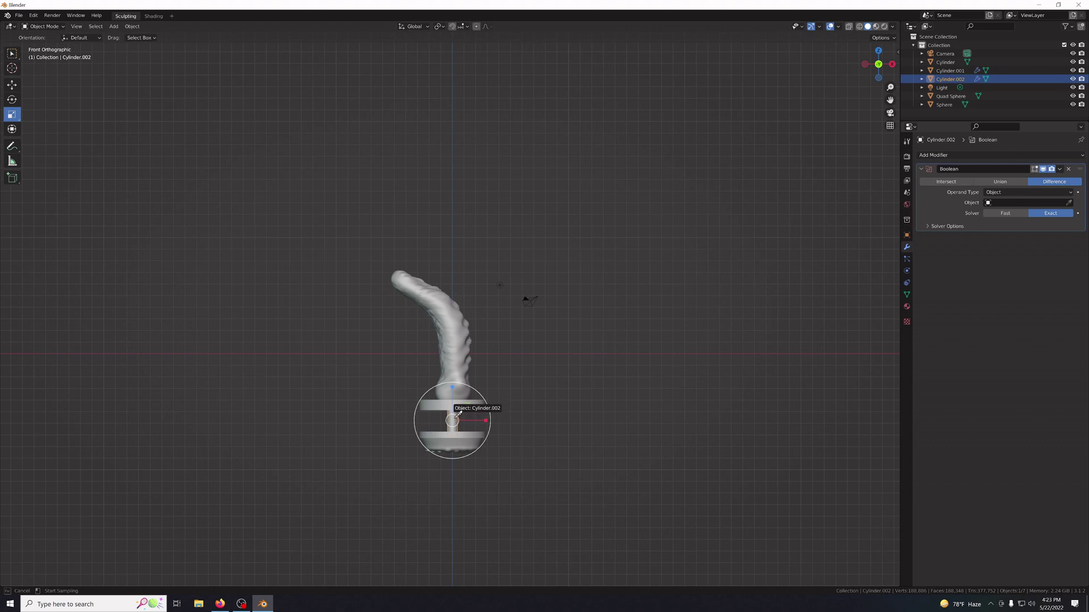
click(466, 401)
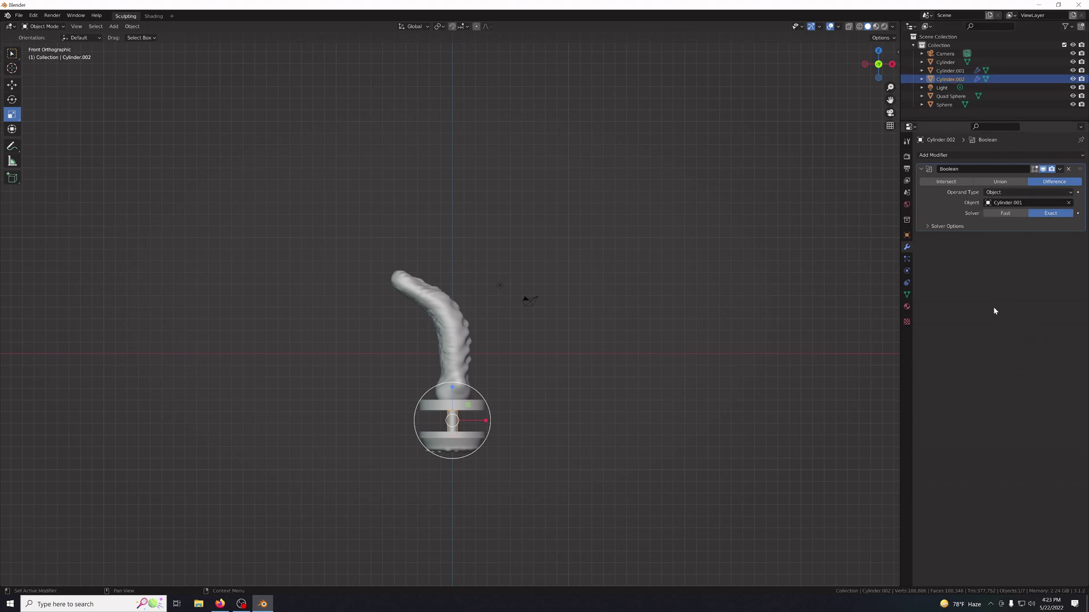
click(930, 228)
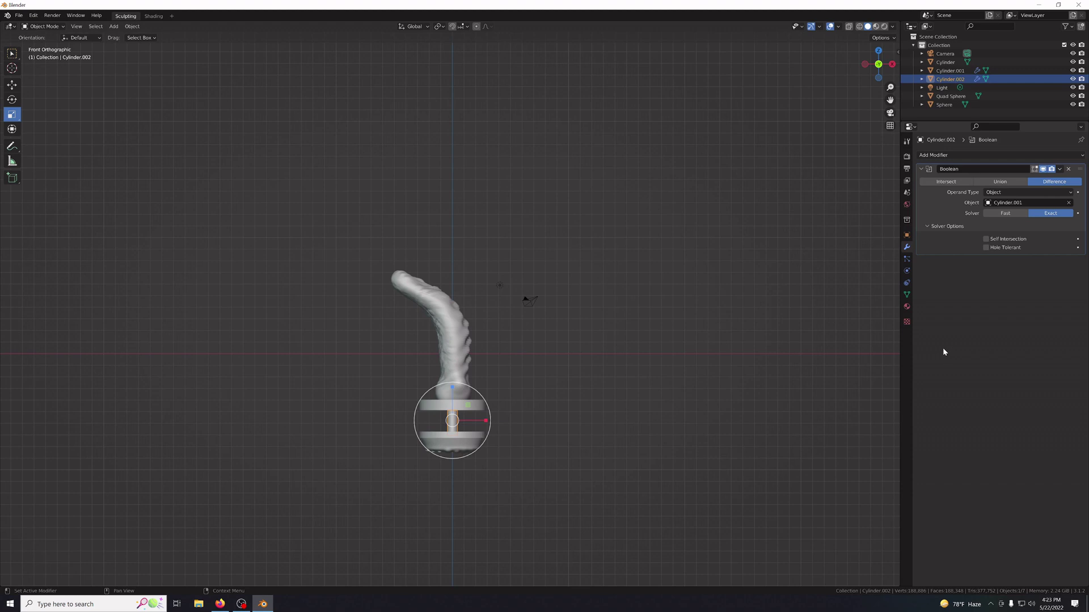
click(1069, 194)
click(1069, 194)
Examine the peg and the raised disc's underside from above, from the side and from below.
middle_drag(604, 415, 581, 387)
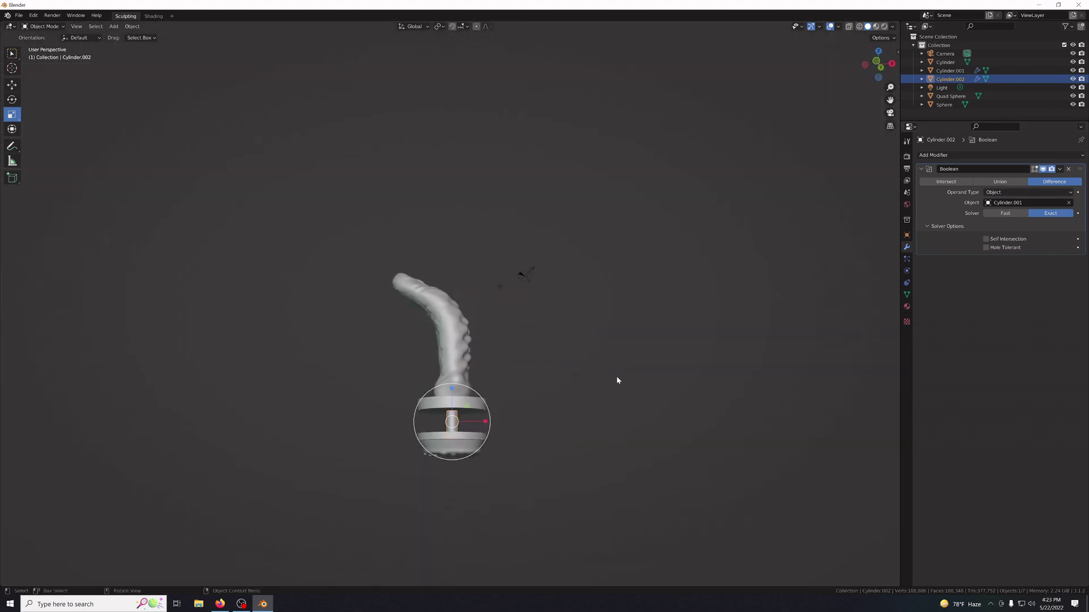
key(KP_7)
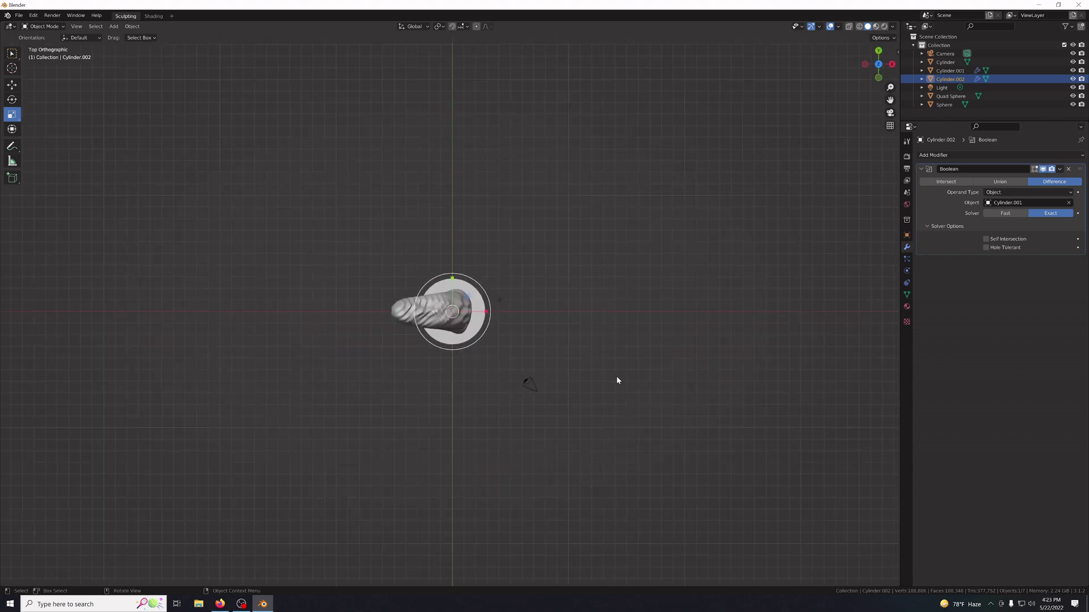
key(KP_2)
key(KP_2)
key(KP_2)
key(KP_2)
key(KP_2)
key(KP_2)
key(KP_2)
key(KP_2)
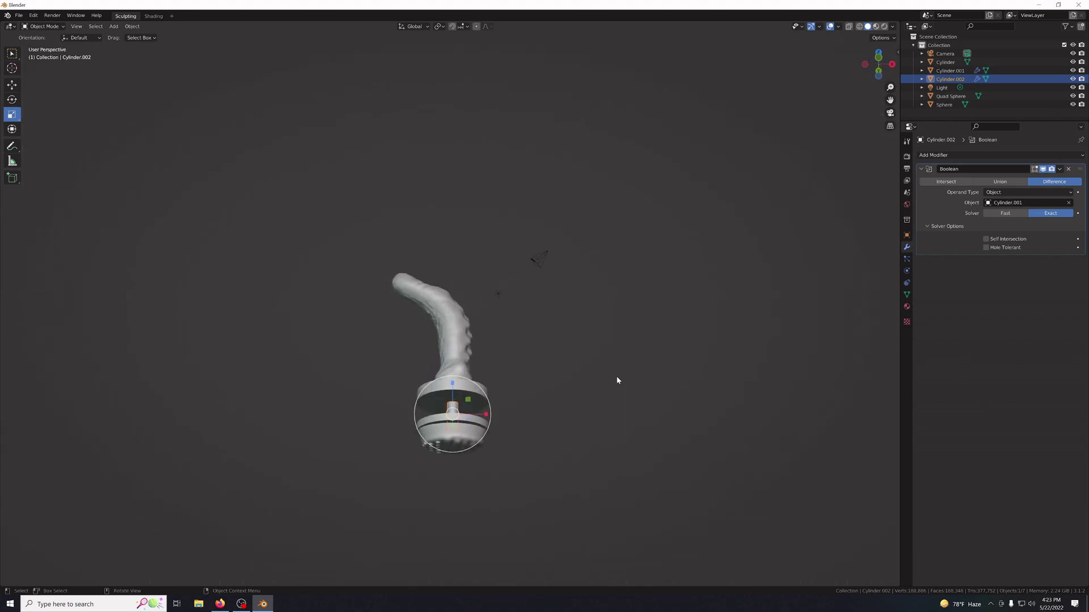
key(KP_2)
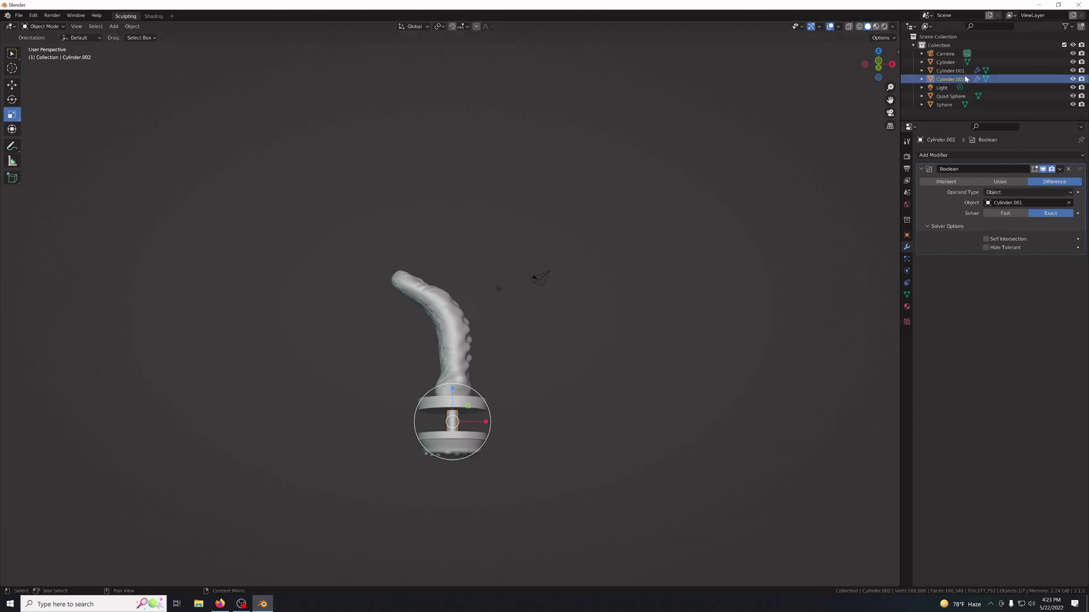
Select the raised disc, pick the peg as its Boolean Difference object and apply the modifier.
click(951, 72)
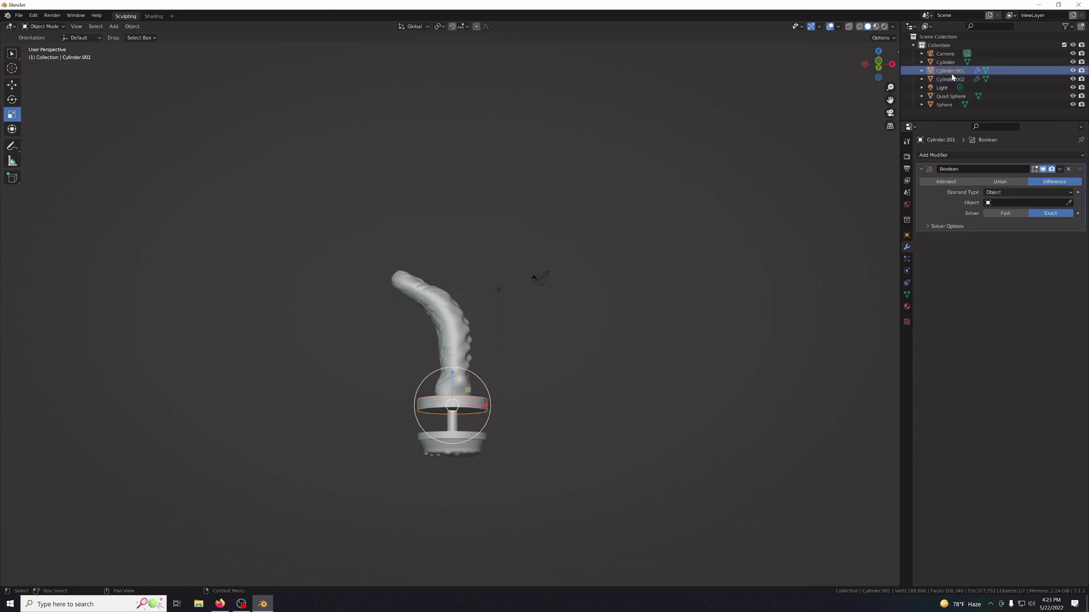
click(952, 79)
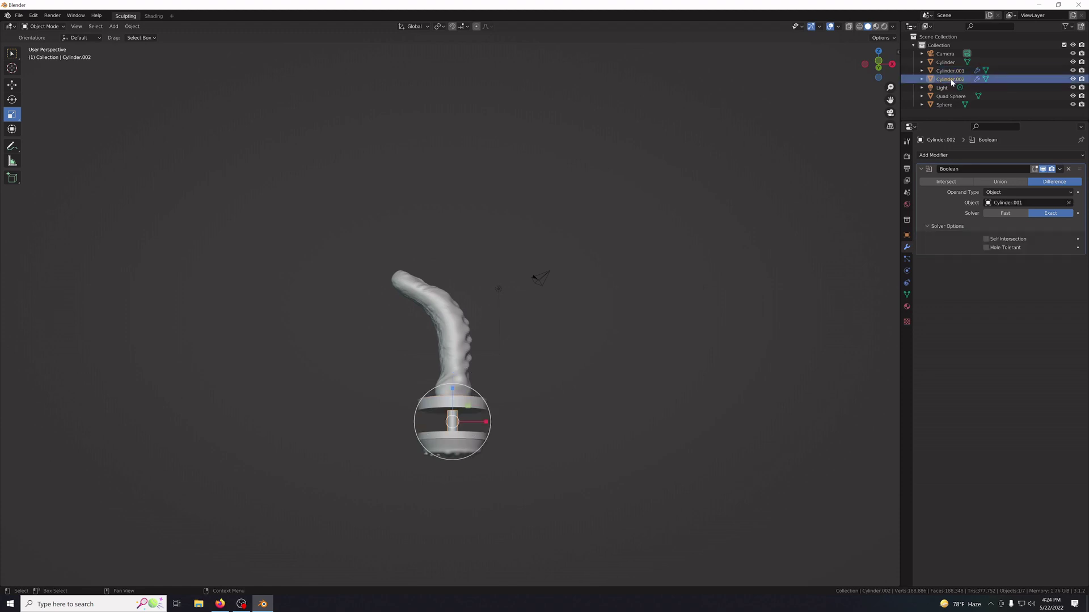
click(949, 74)
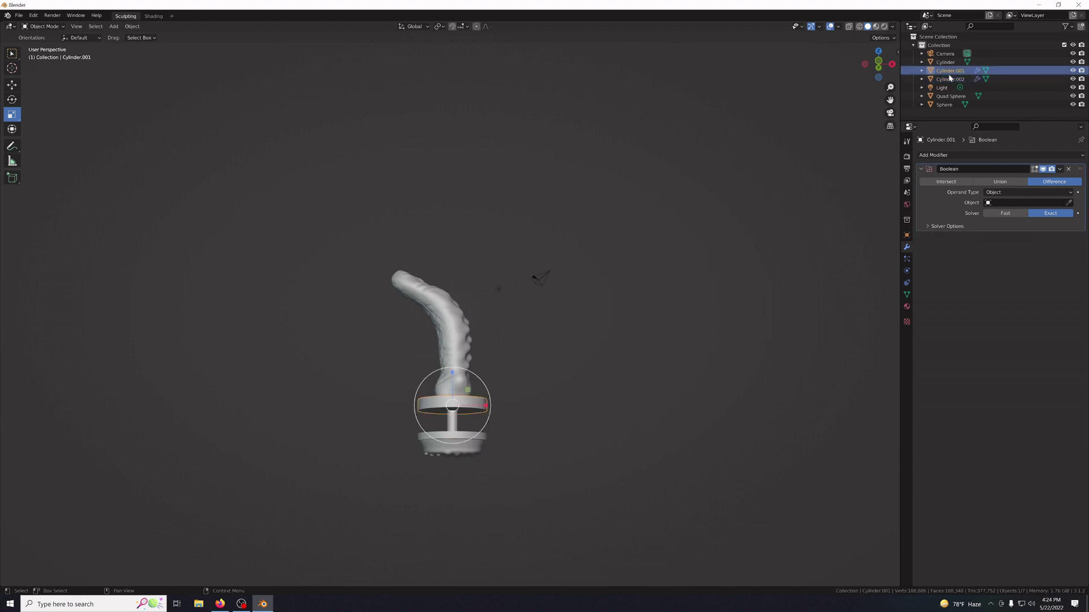
click(951, 80)
click(949, 72)
click(1068, 203)
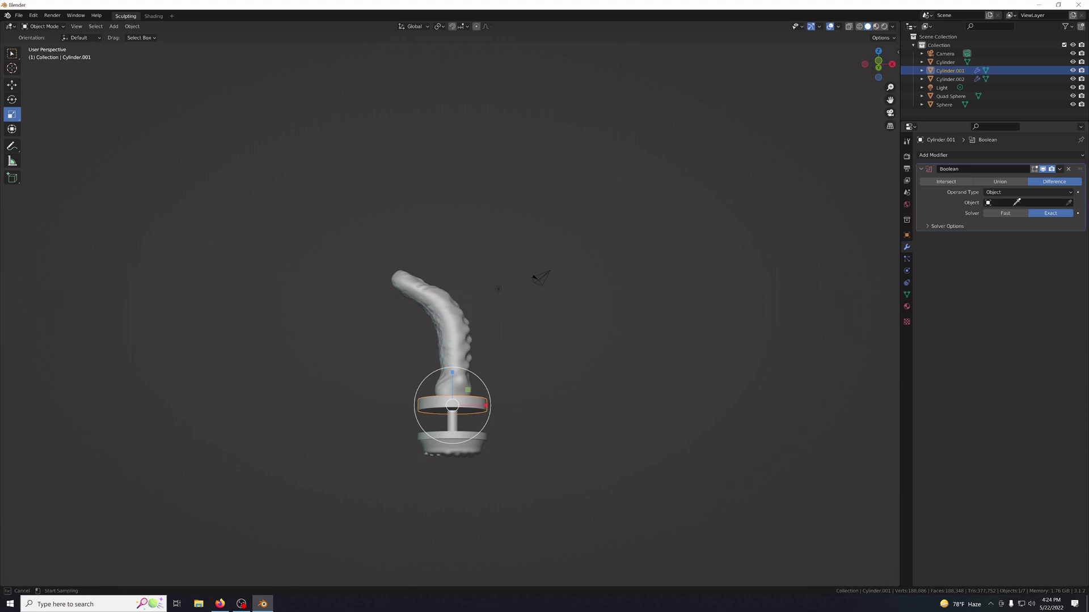
click(463, 409)
click(1060, 169)
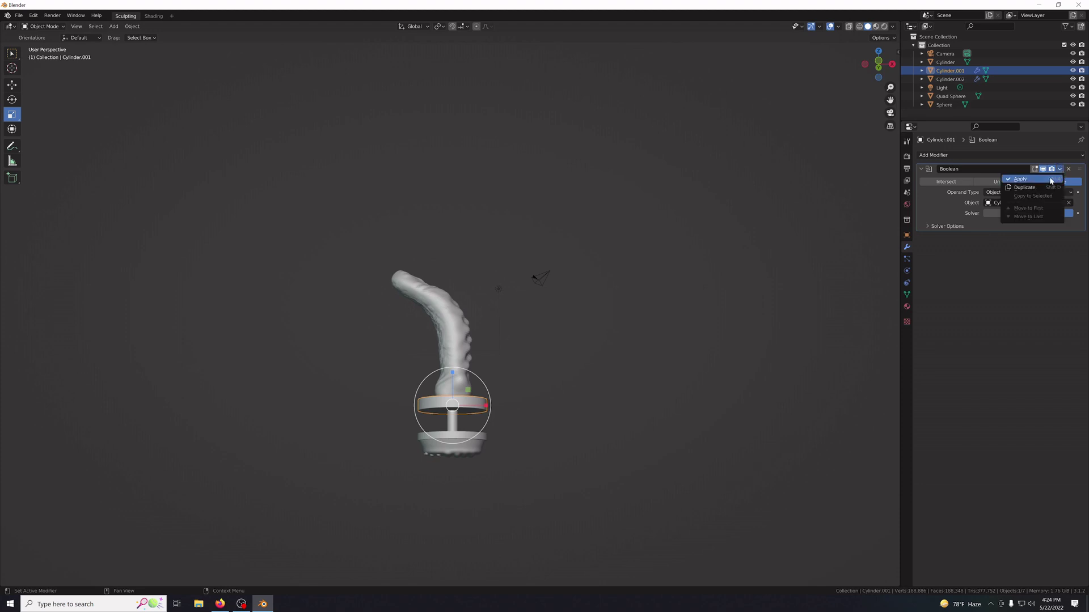
click(1046, 180)
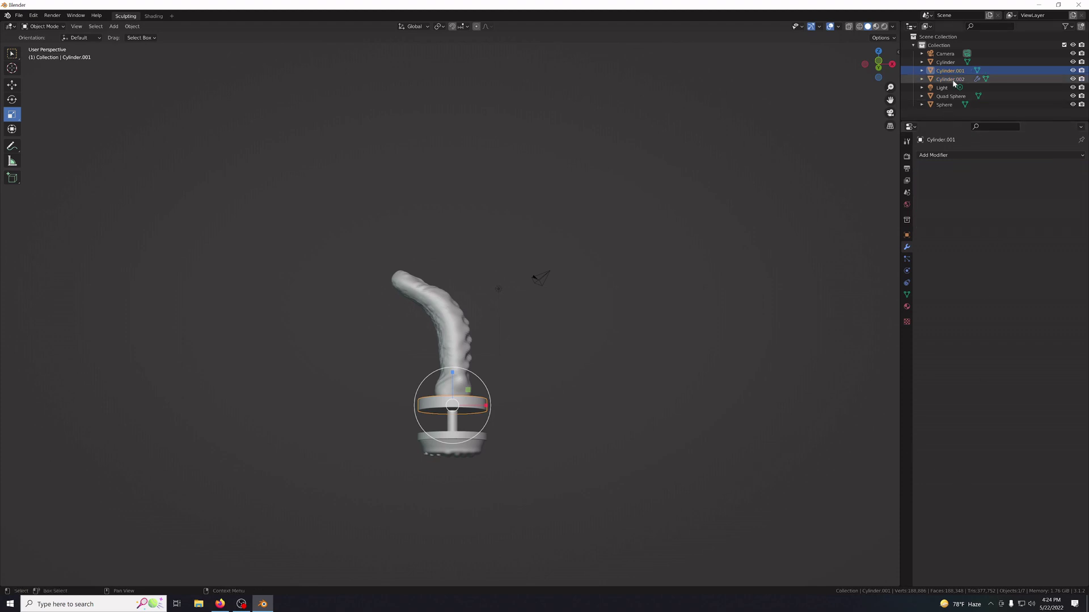
Hide the peg, deselect the raised disc and examine its underside up close for a peg hole.
click(1072, 80)
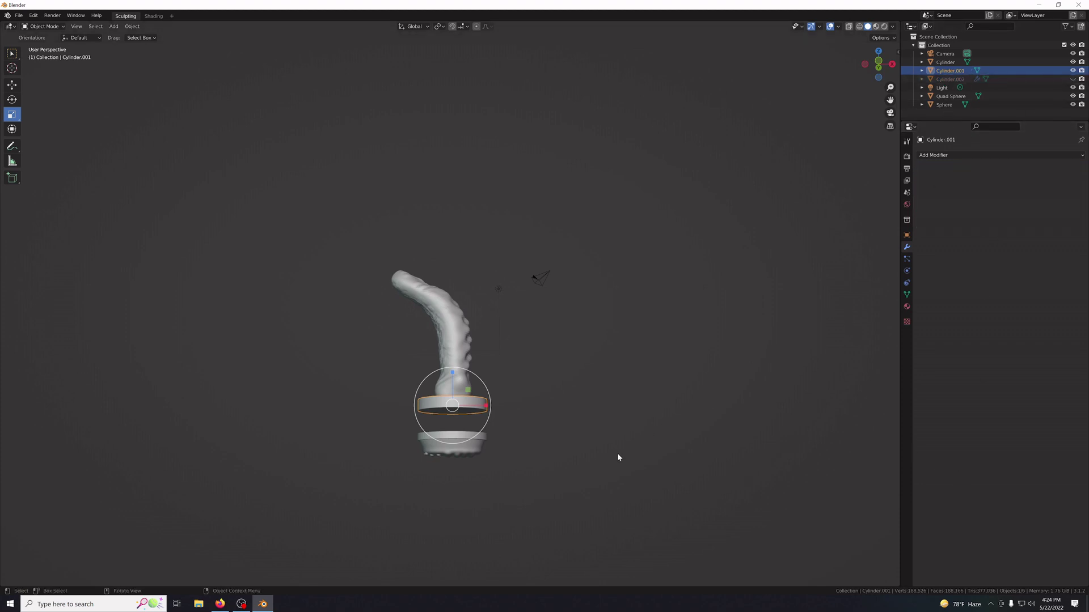
middle_drag(618, 457, 581, 430)
scroll(486, 467, down, 3)
scroll(481, 465, up, 4)
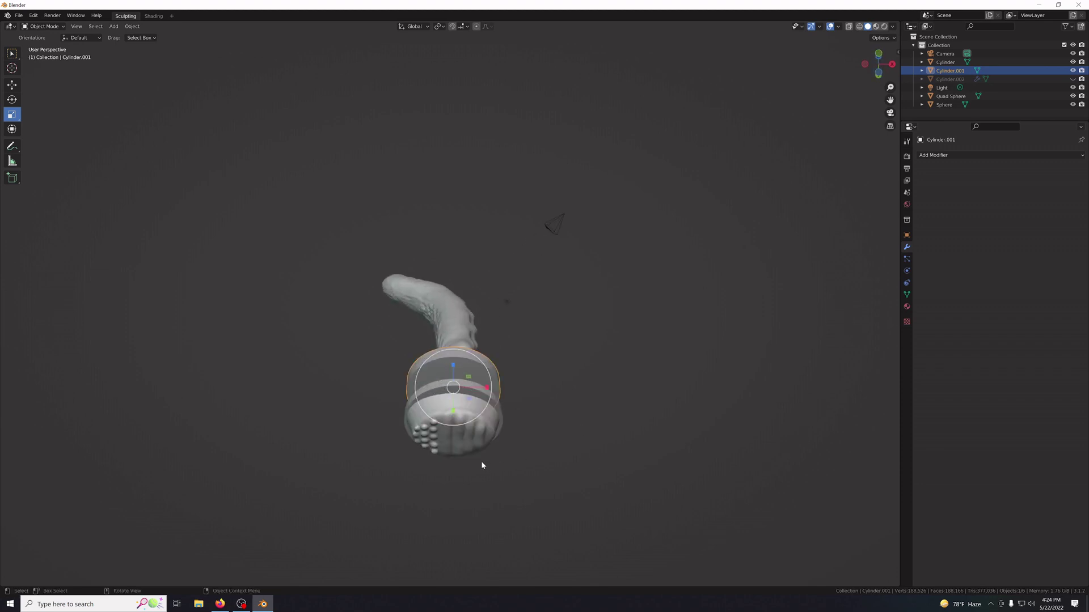
scroll(482, 462, up, 4)
click(673, 487)
mouse_move(673, 487)
middle_down()
mouse_move(571, 498)
mouse_move(658, 500)
mouse_move(663, 491)
middle_up()
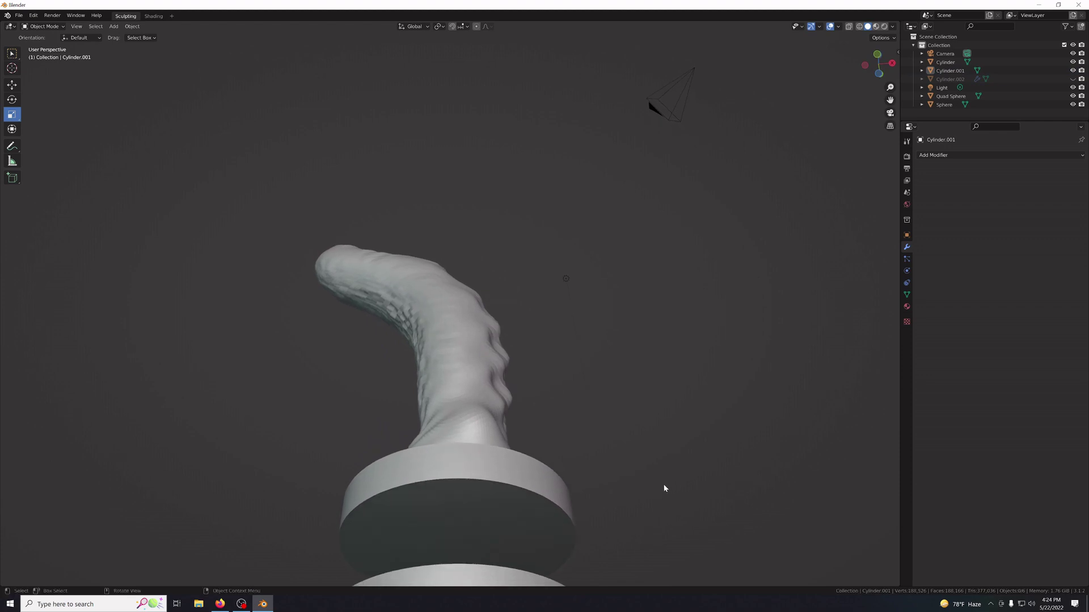
Toggle the raised disc's visibility off and back on, and unhide the peg.
click(1072, 71)
click(1073, 70)
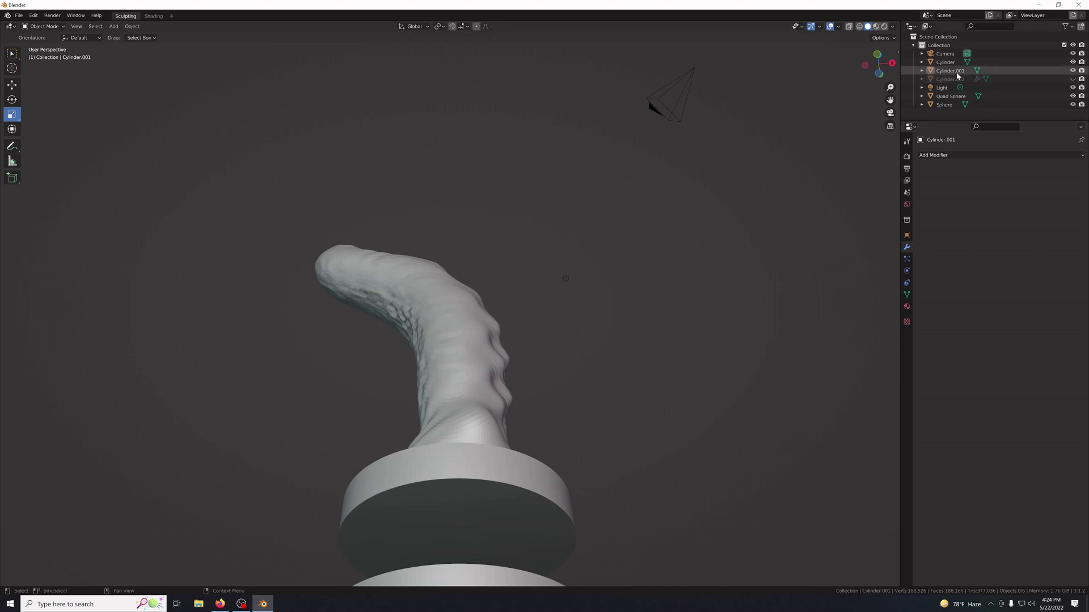
click(1072, 79)
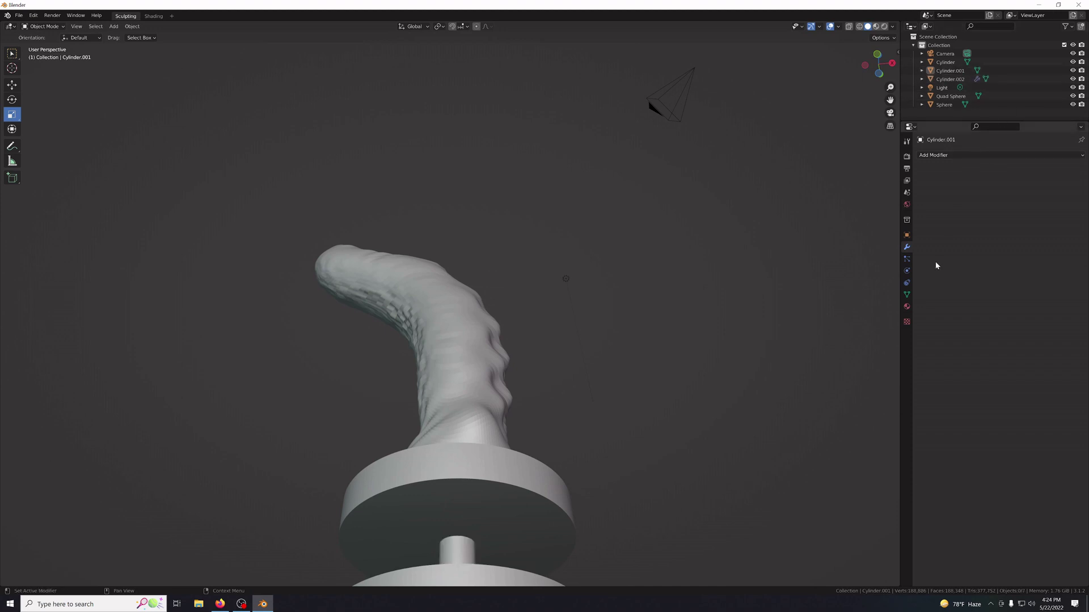
Add a new Boolean Difference modifier to the raised disc and pick the peg, Cylinder.002, as its object.
click(962, 155)
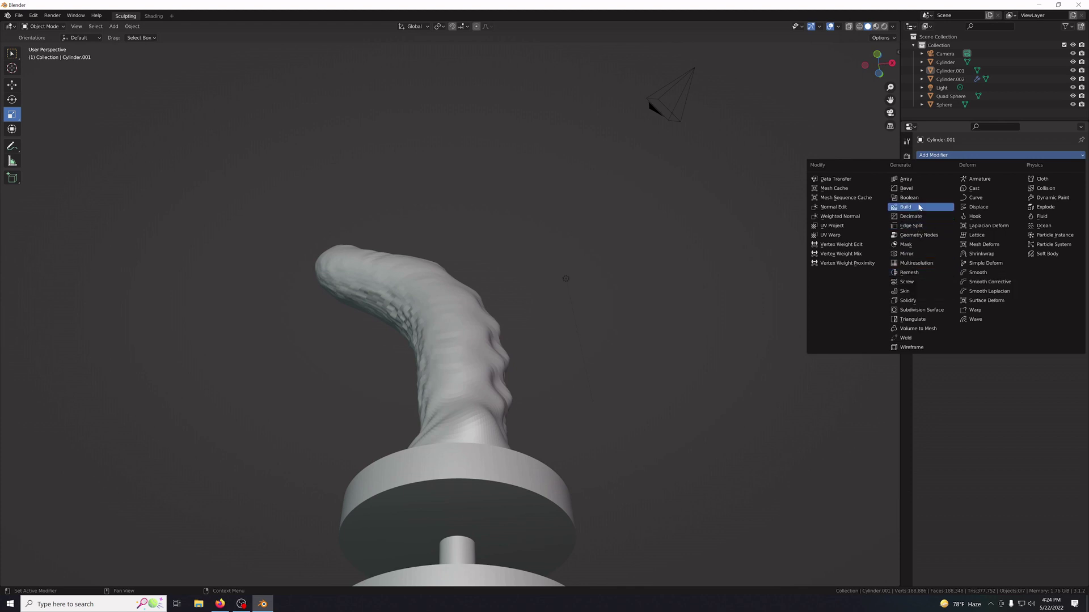
click(914, 198)
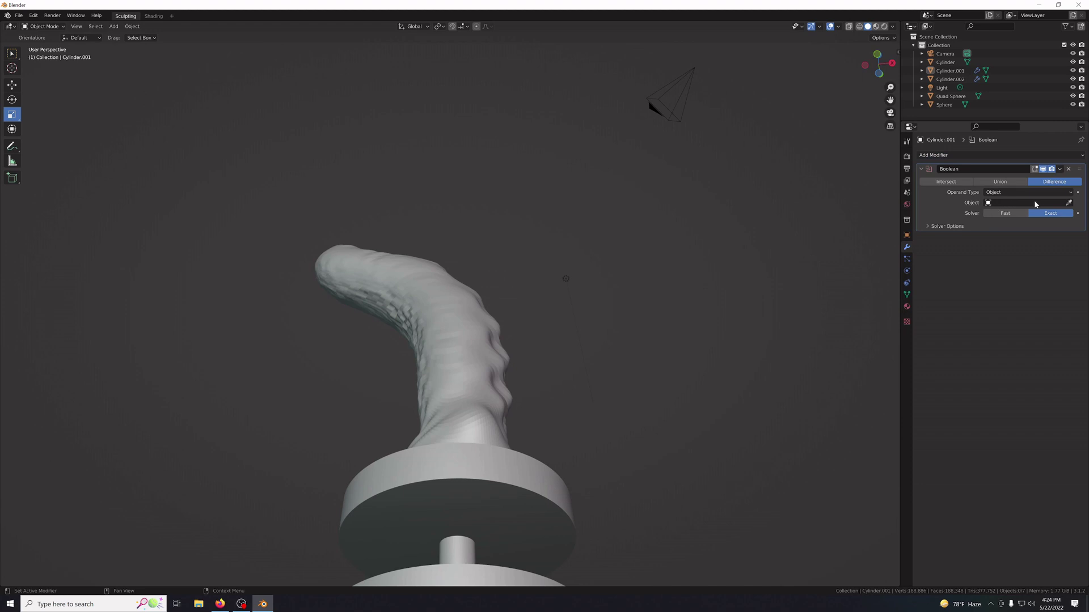
click(1069, 202)
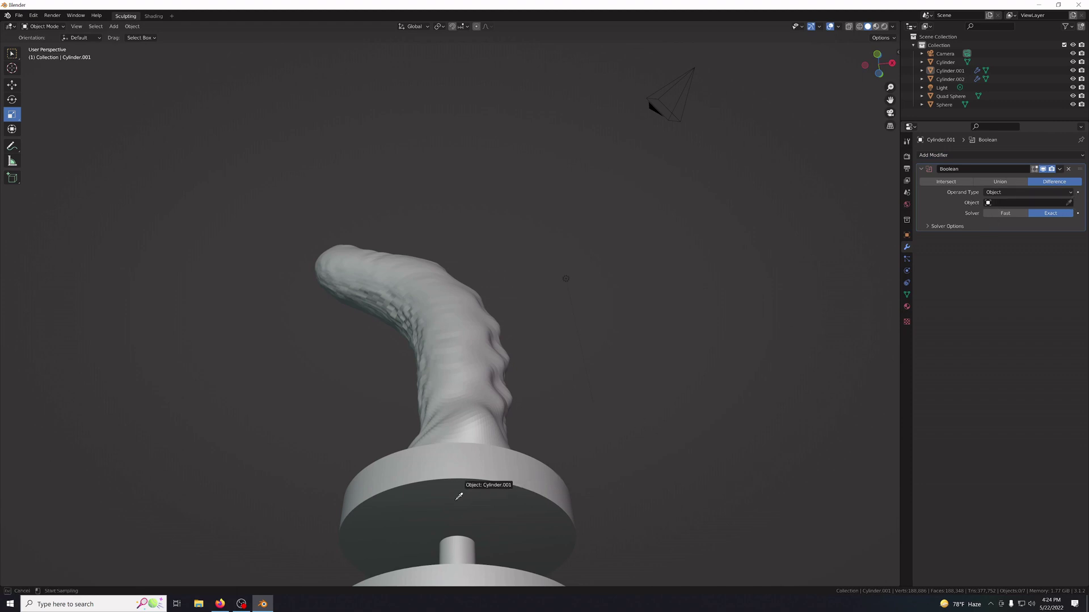
click(457, 549)
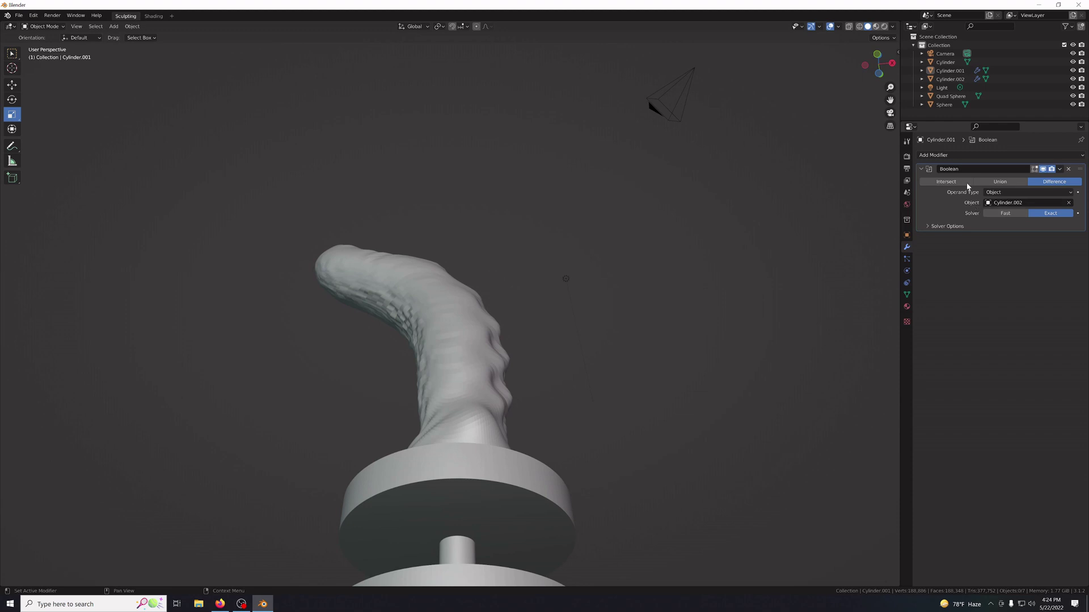
Apply the raised disc's Boolean Difference modifier and hide the peg.
click(1059, 169)
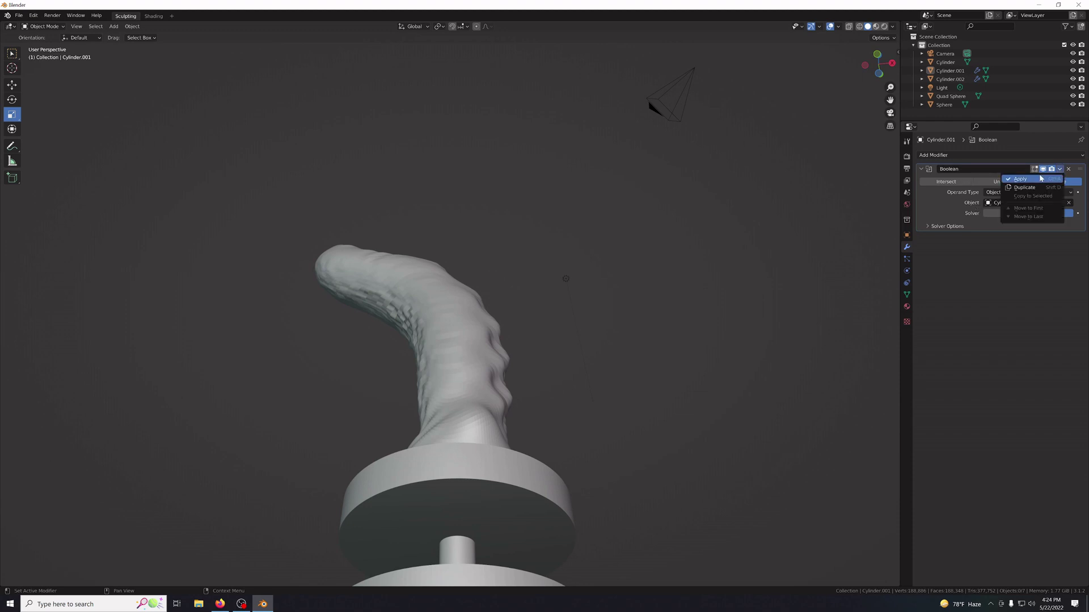
click(1037, 178)
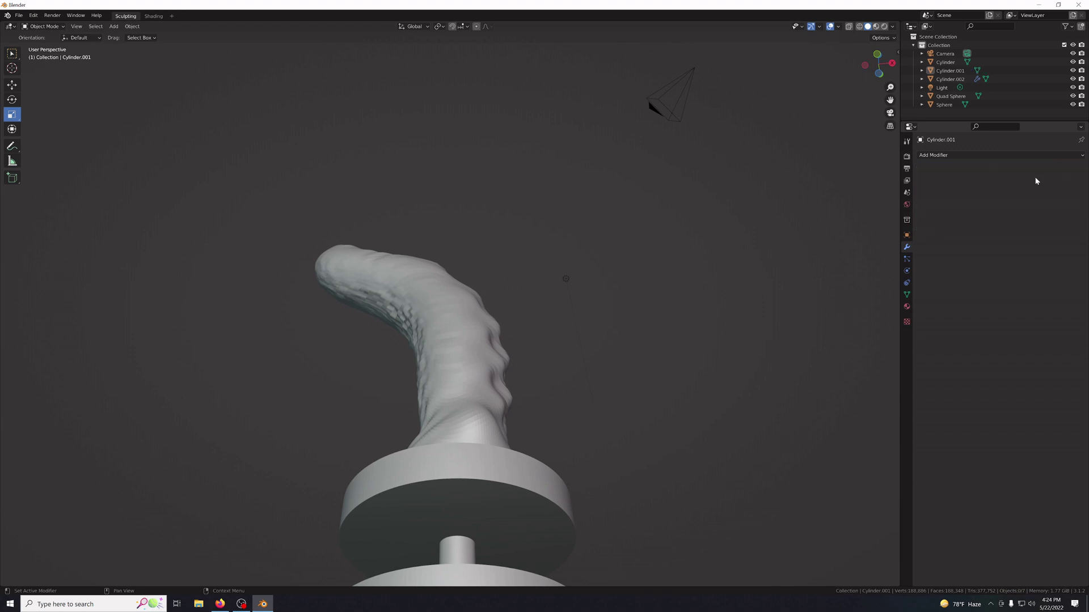
click(1072, 78)
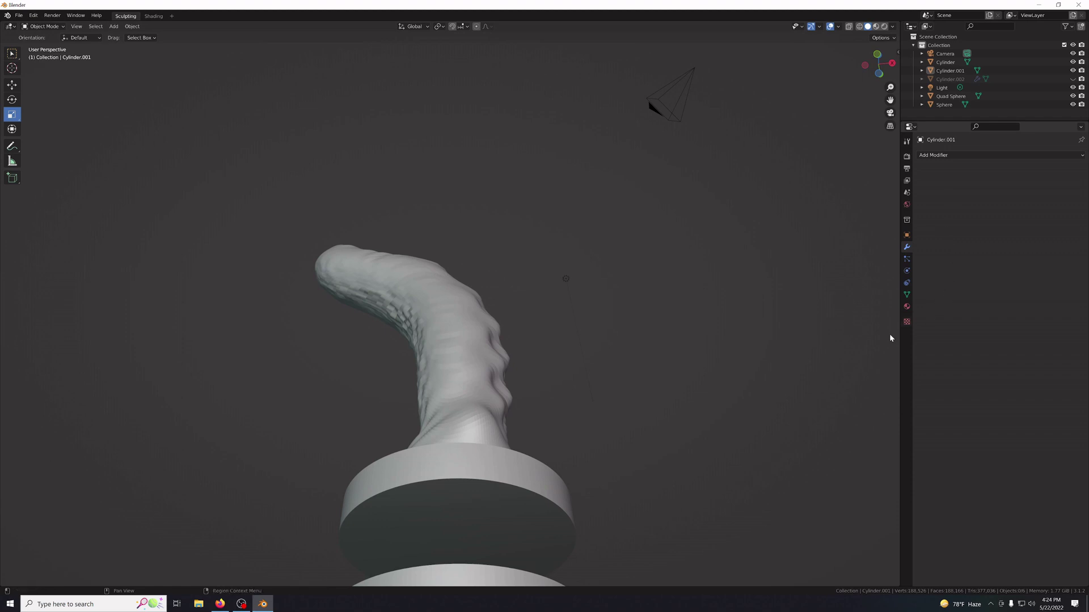
Examine the raised disc's underside and the curved sculpted shaft up close from several angles.
scroll(645, 385, up, 2)
scroll(645, 385, down, 3)
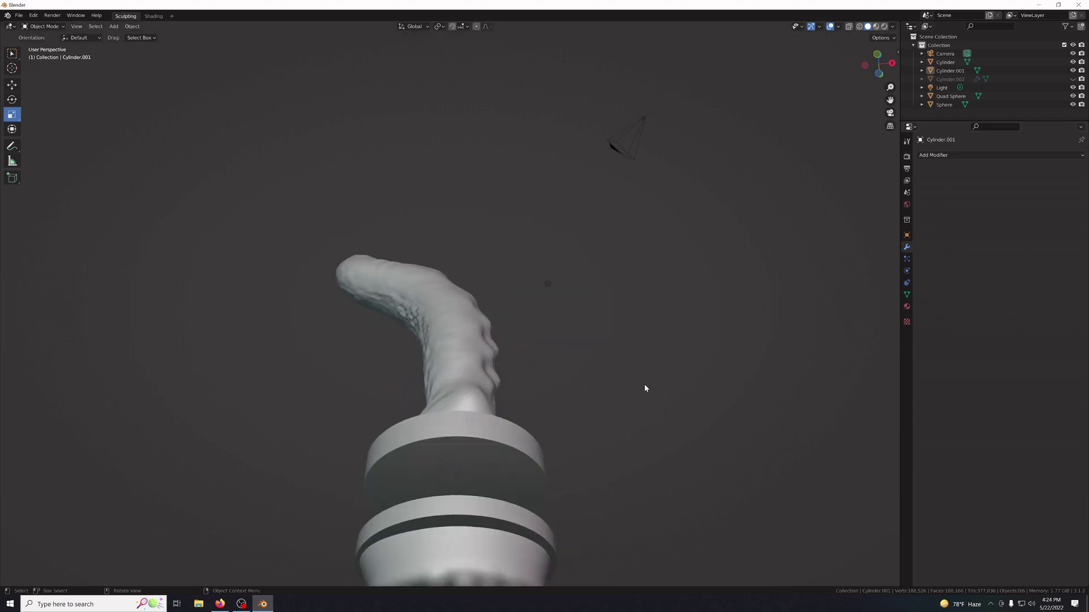
click(512, 480)
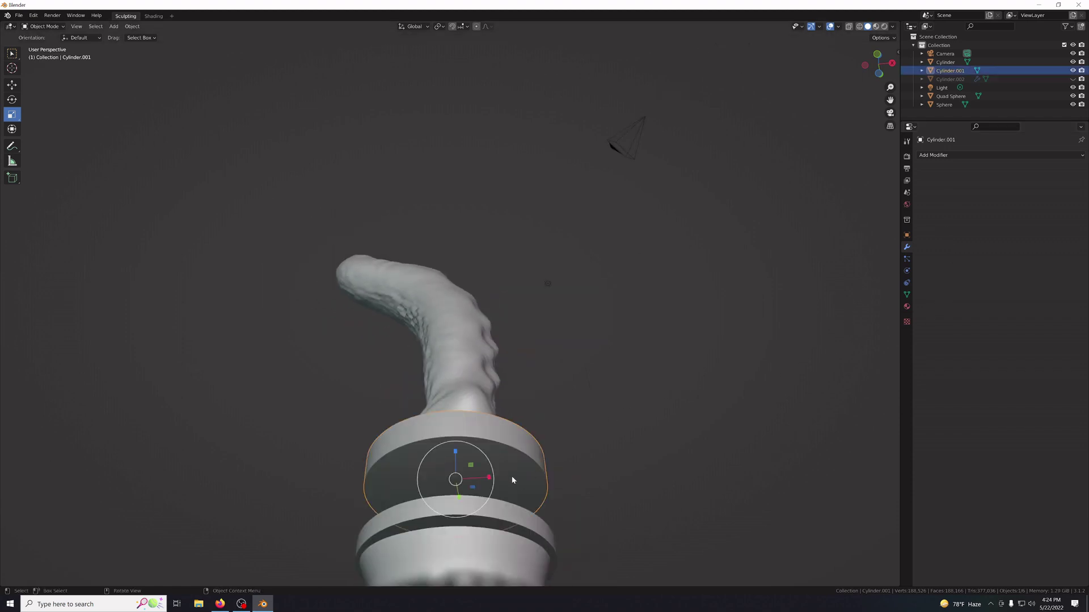
click(594, 433)
middle_drag(893, 419, 871, 426)
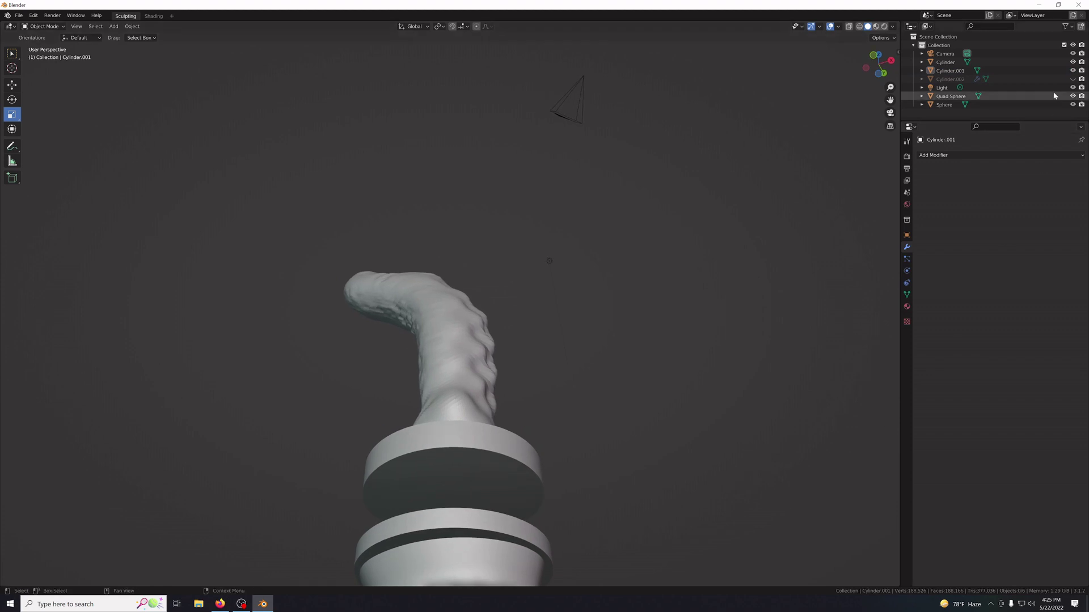
click(1003, 156)
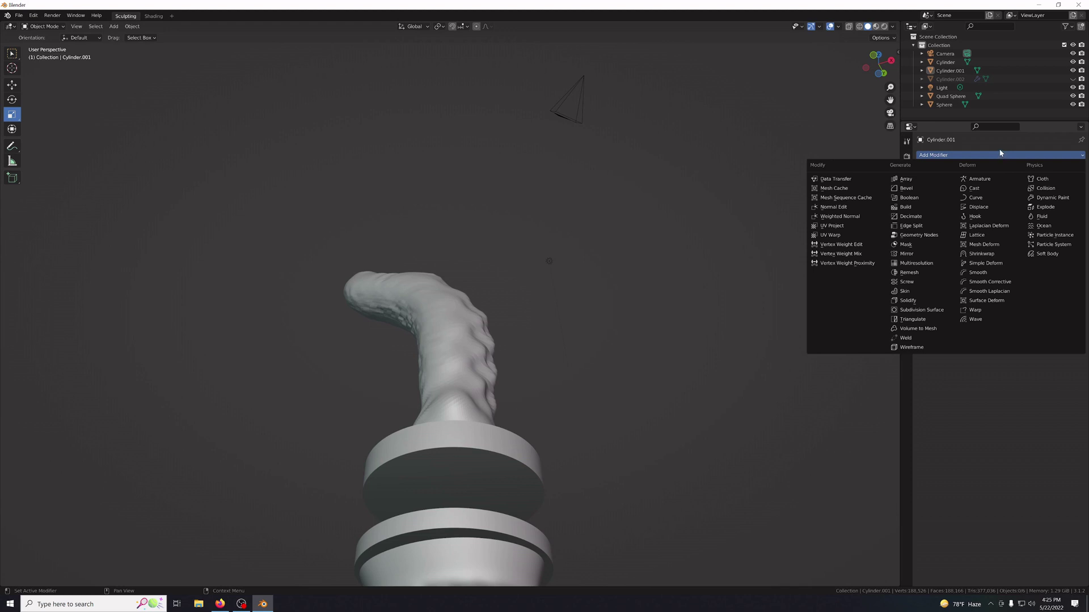
click(999, 152)
click(997, 153)
scroll(712, 462, up, 2)
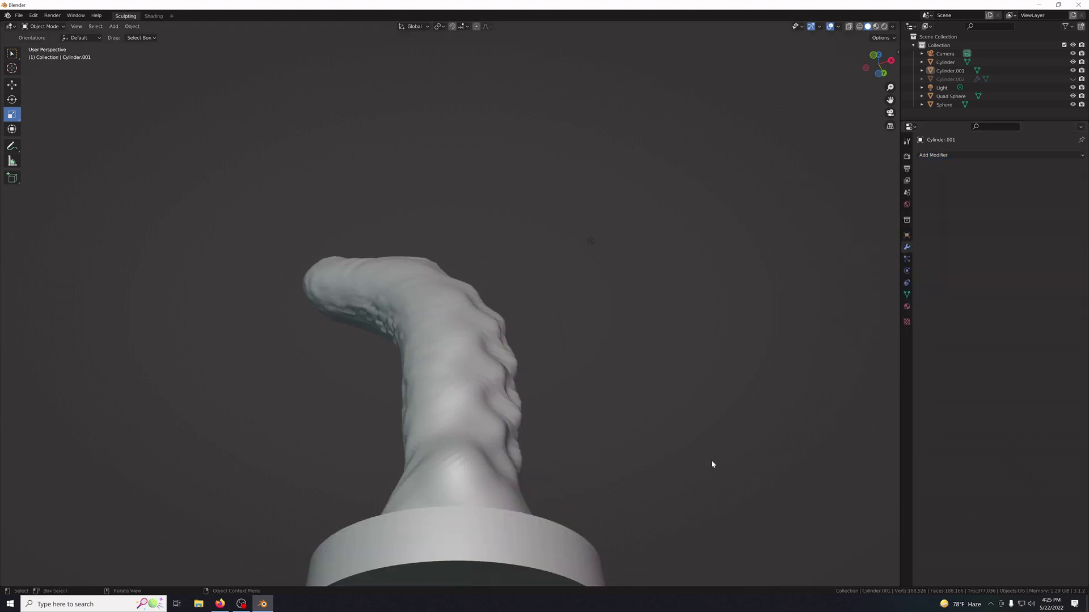
mouse_move(712, 461)
middle_down()
mouse_move(638, 458)
mouse_move(694, 500)
mouse_move(598, 472)
middle_up()
scroll(592, 469, up, 4)
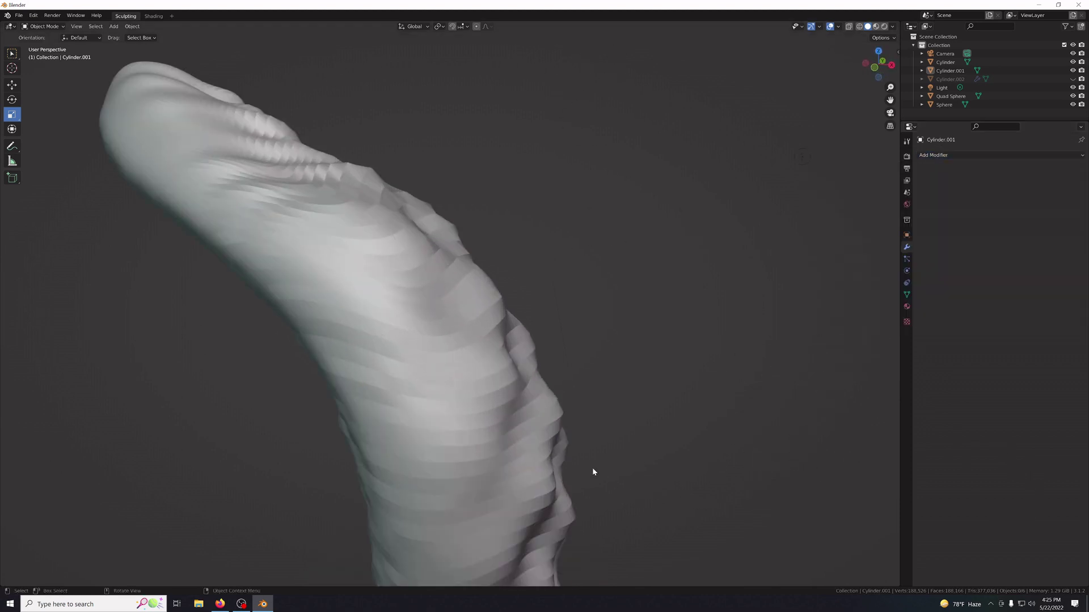
Join the curved sculpted shaft and the raised disc into one object, then deselect it.
scroll(593, 472, down, 7)
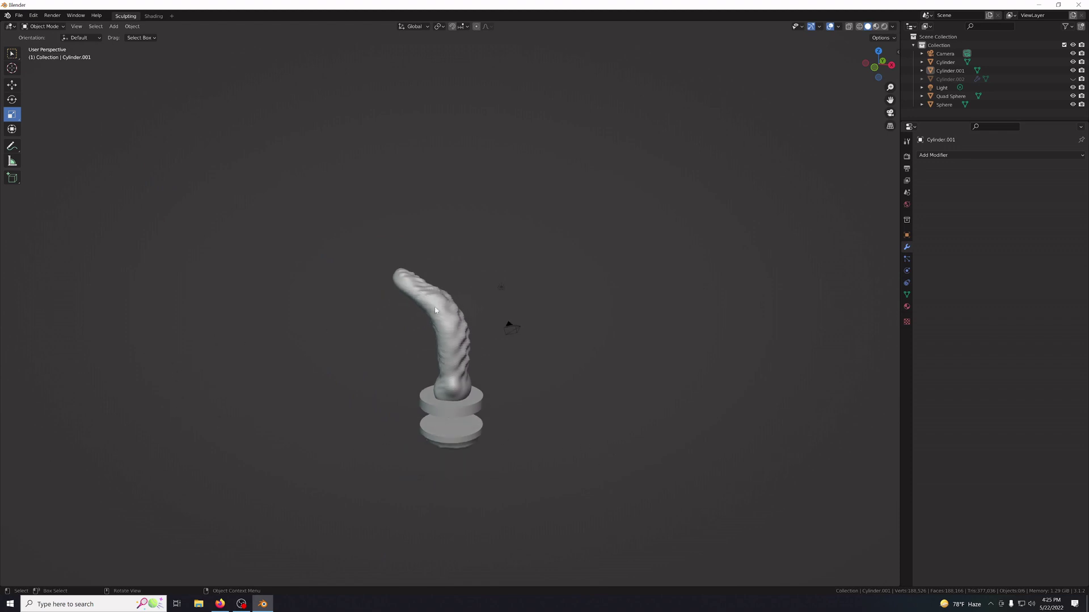
click(437, 390)
shift+click(446, 409)
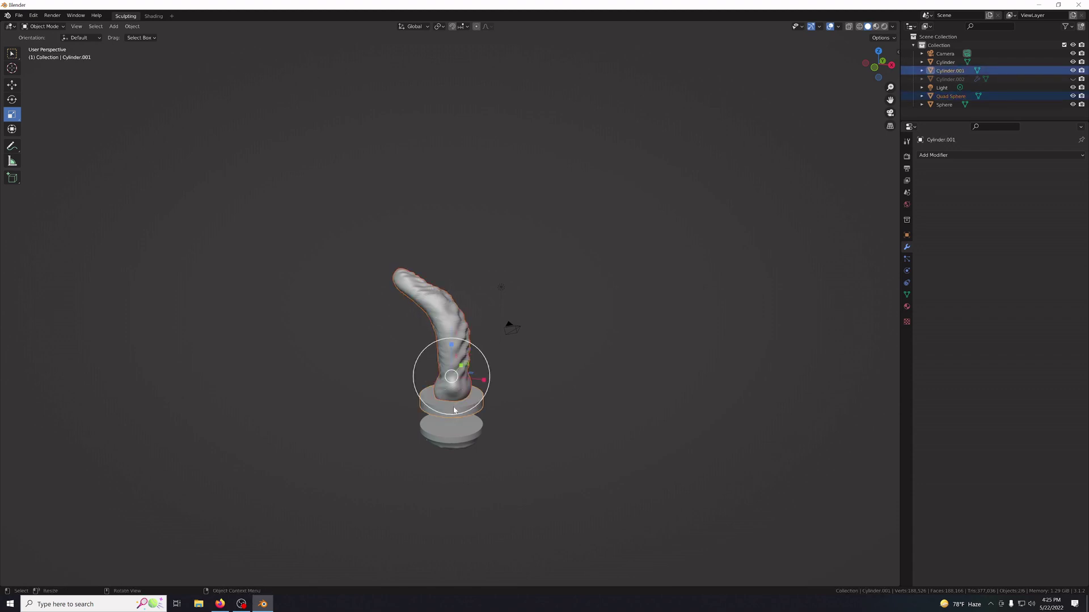
right_click(442, 304)
mouse_move(414, 260)
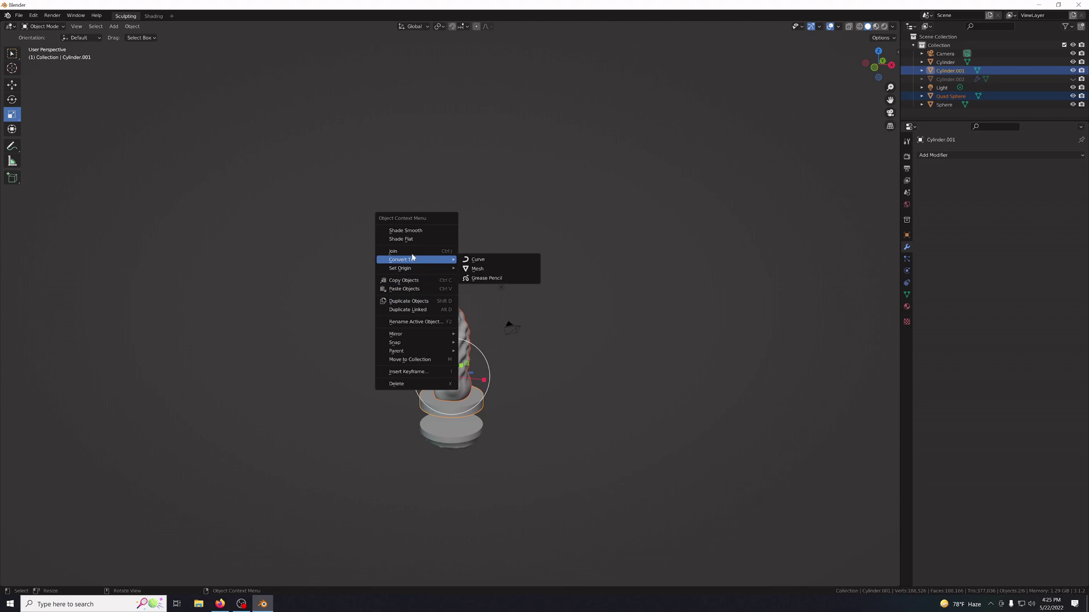
click(412, 253)
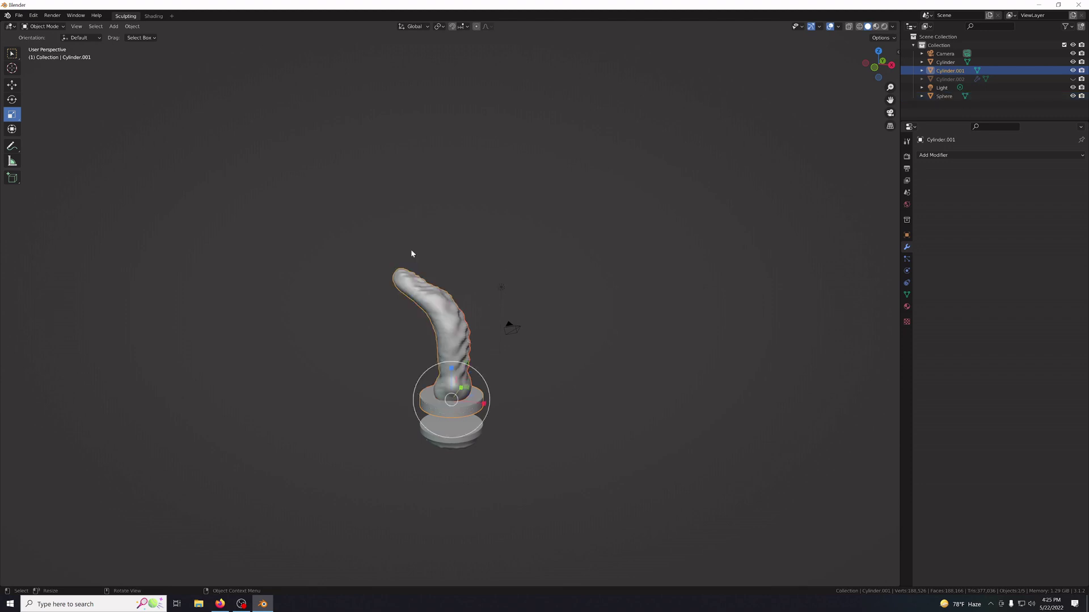
click(605, 340)
Join the sculpted sphere base with the lower disc into one object and deselect it.
click(464, 443)
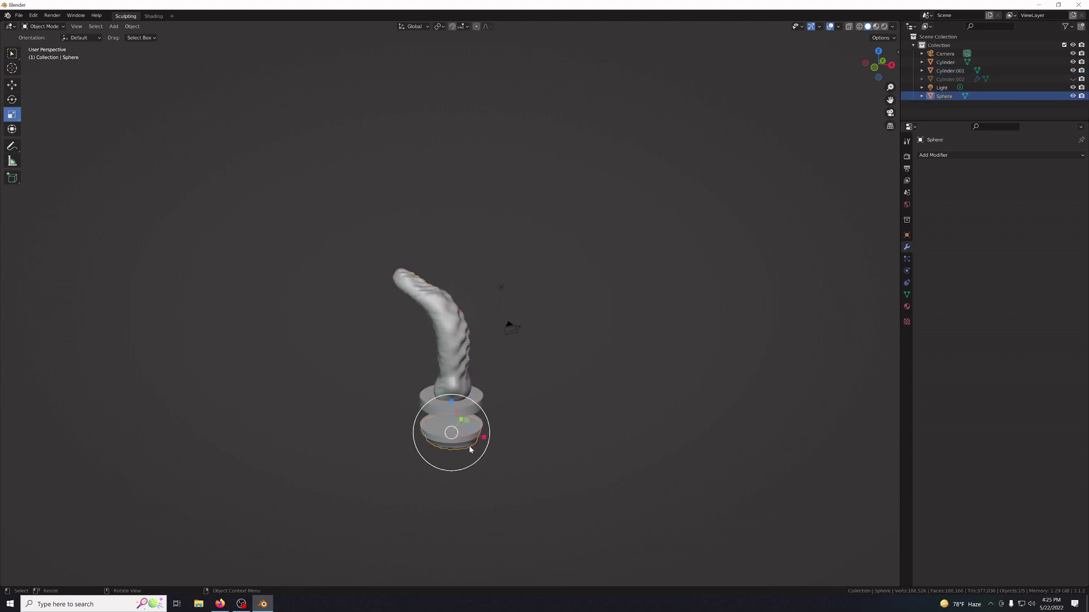
shift+click(465, 442)
right_click(437, 425)
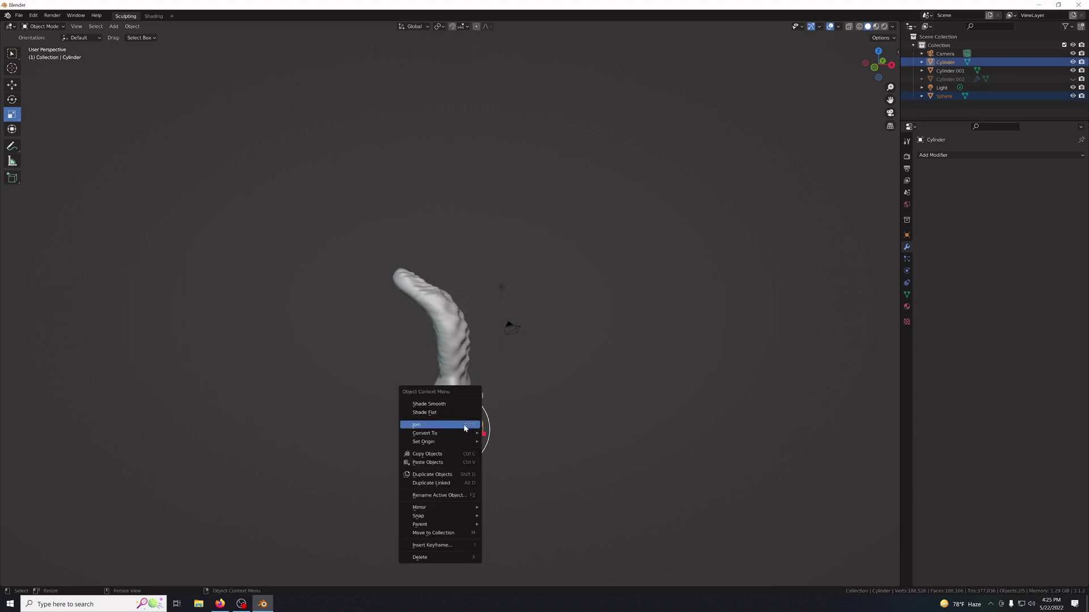
click(598, 433)
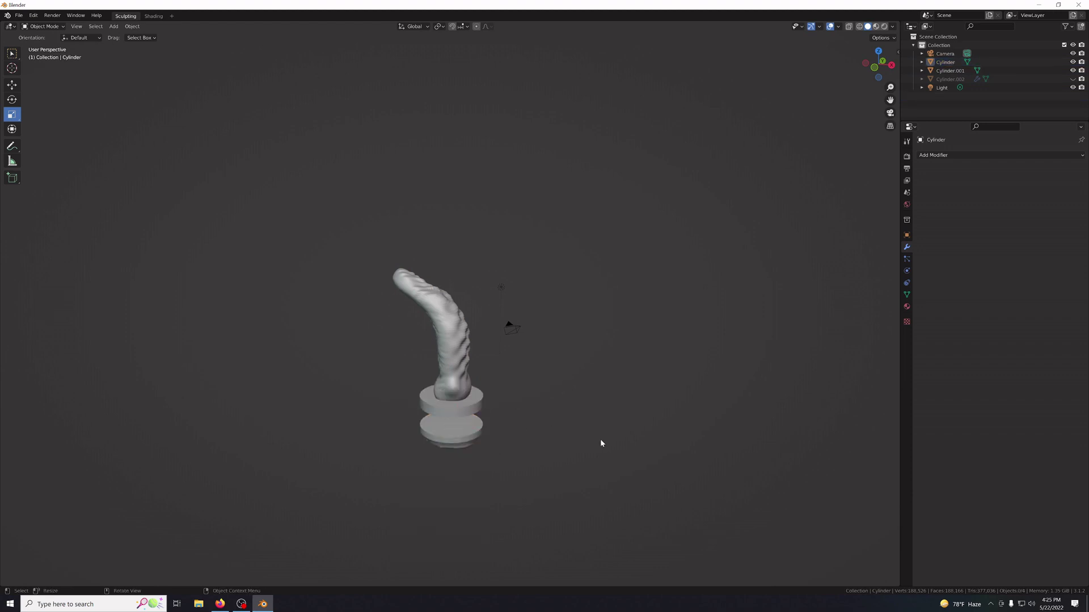
Move the joined base about 7.06 m along the Y axis, clear of the shaft.
middle_drag(597, 443, 506, 448)
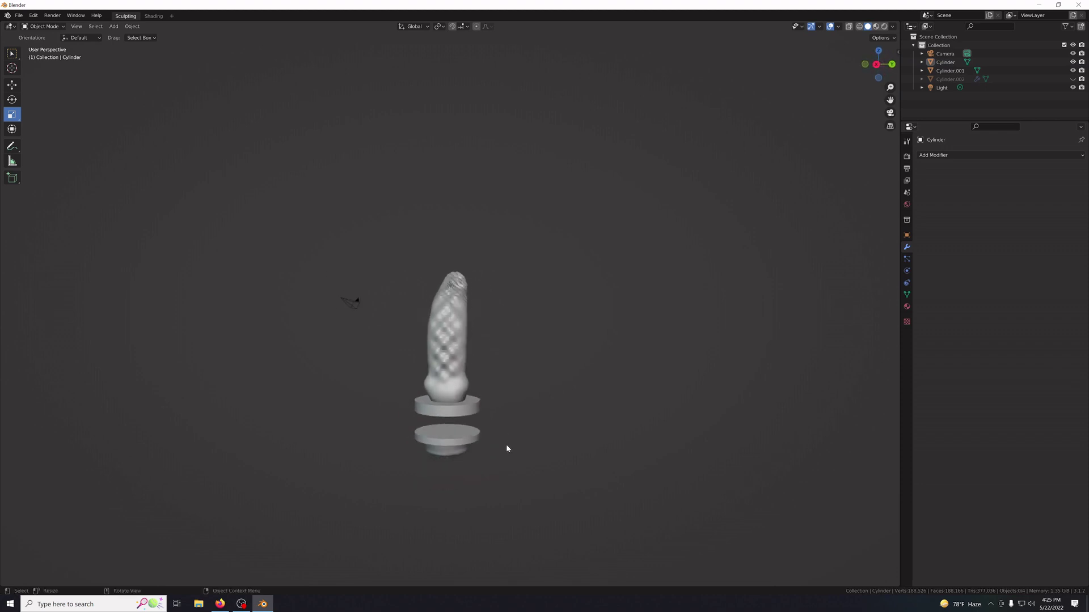
click(458, 448)
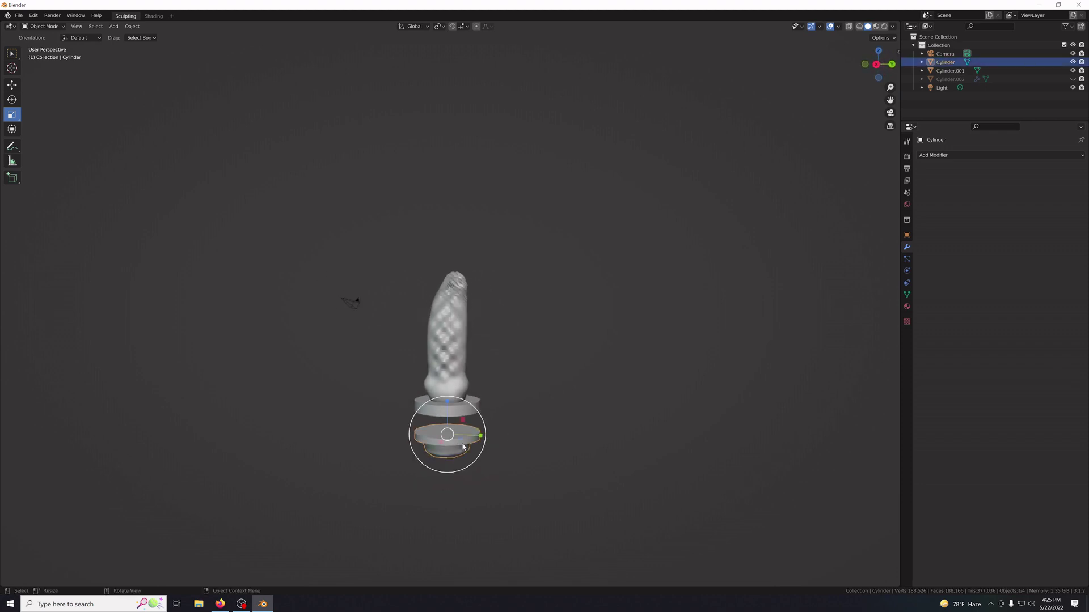
click(17, 87)
drag(475, 435, 555, 441)
Try to turn the base upside down by rotating it freehand by about -179° around the X axis.
click(12, 101)
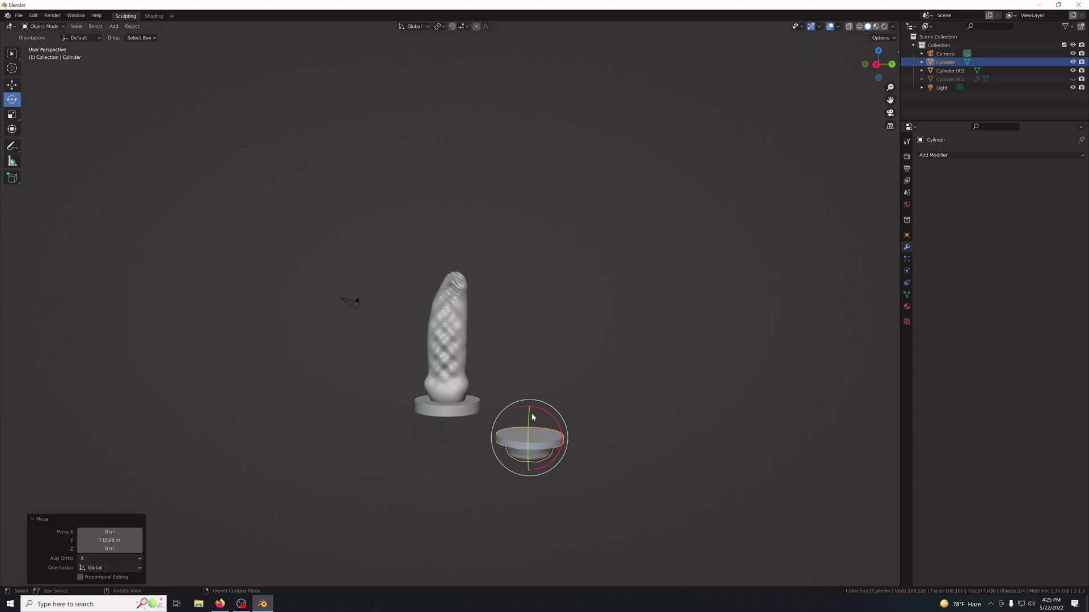
click(562, 435)
drag(561, 435, 334, 460)
key(grave)
scroll(634, 442, up, 1)
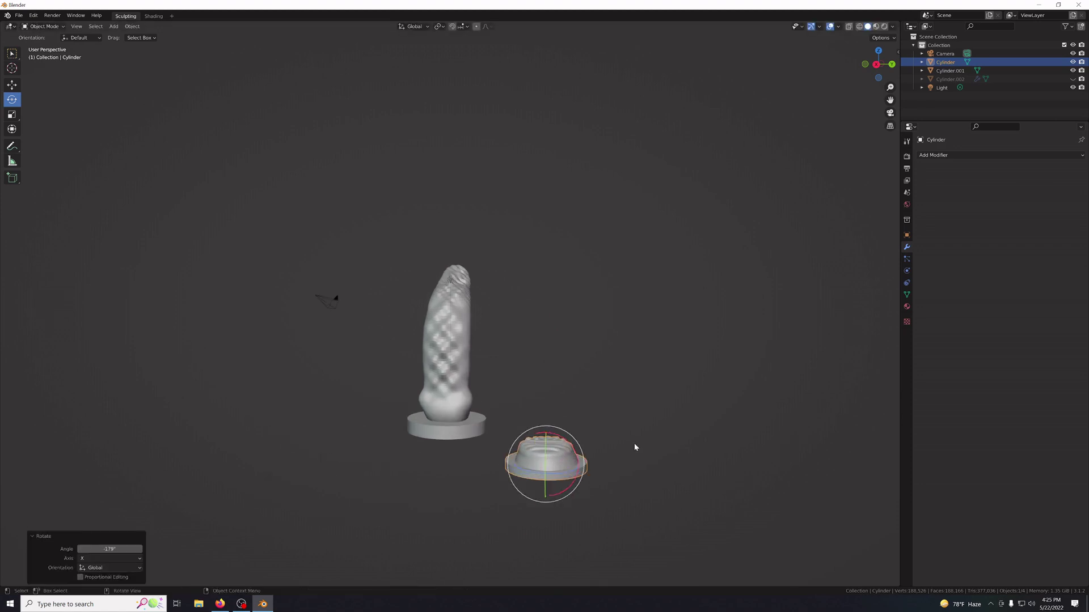
click(633, 444)
middle_drag(646, 457, 594, 460)
key(ctrl+z)
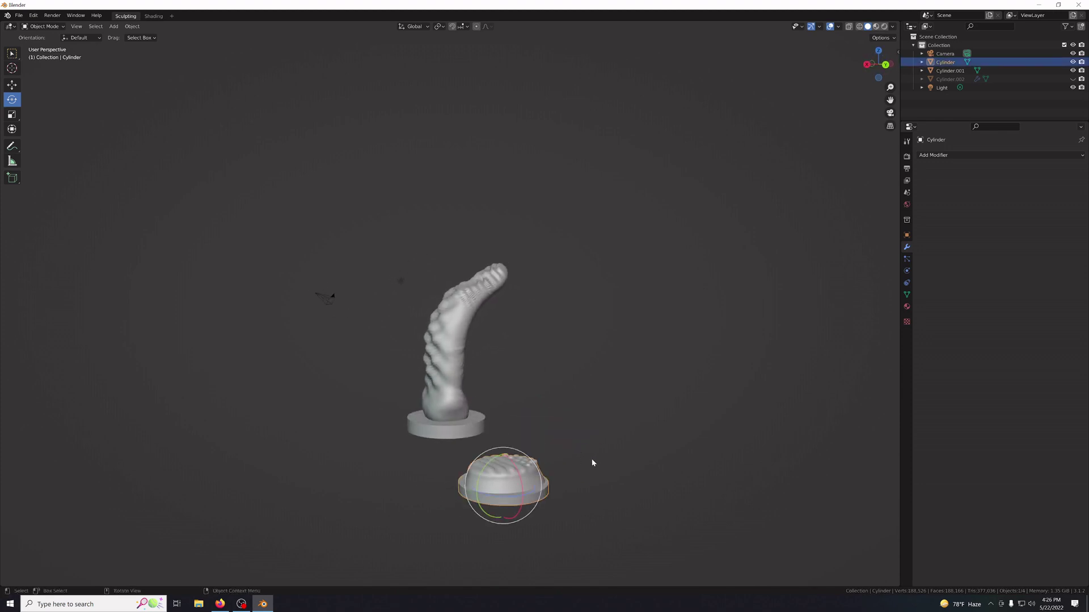
key(ctrl+z)
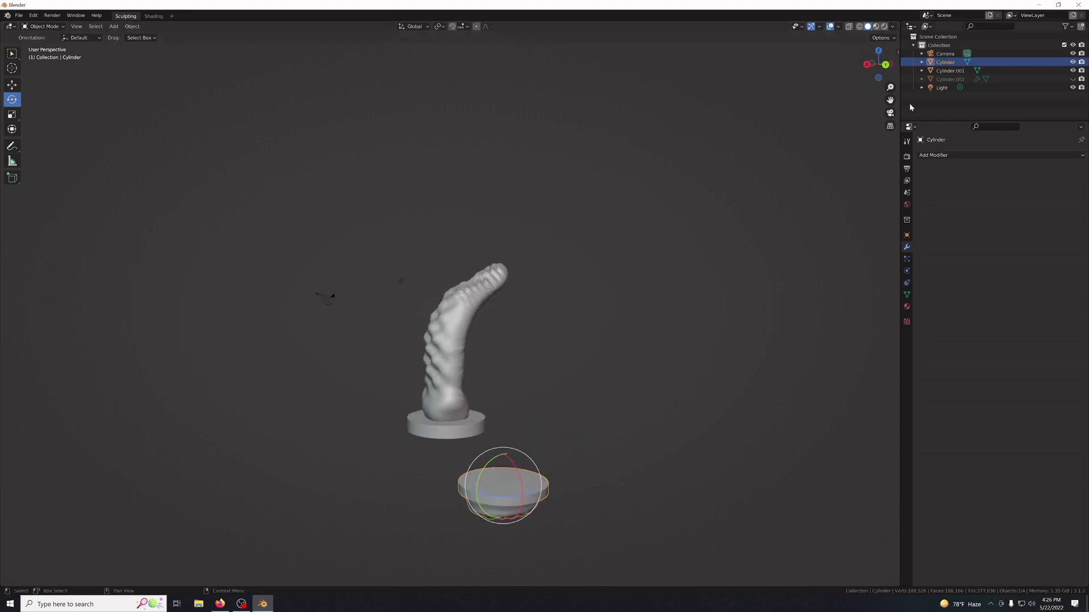
key(ctrl+z)
Show the transform values and set the base's X rotation to 180° so it is turned upside down.
key(n)
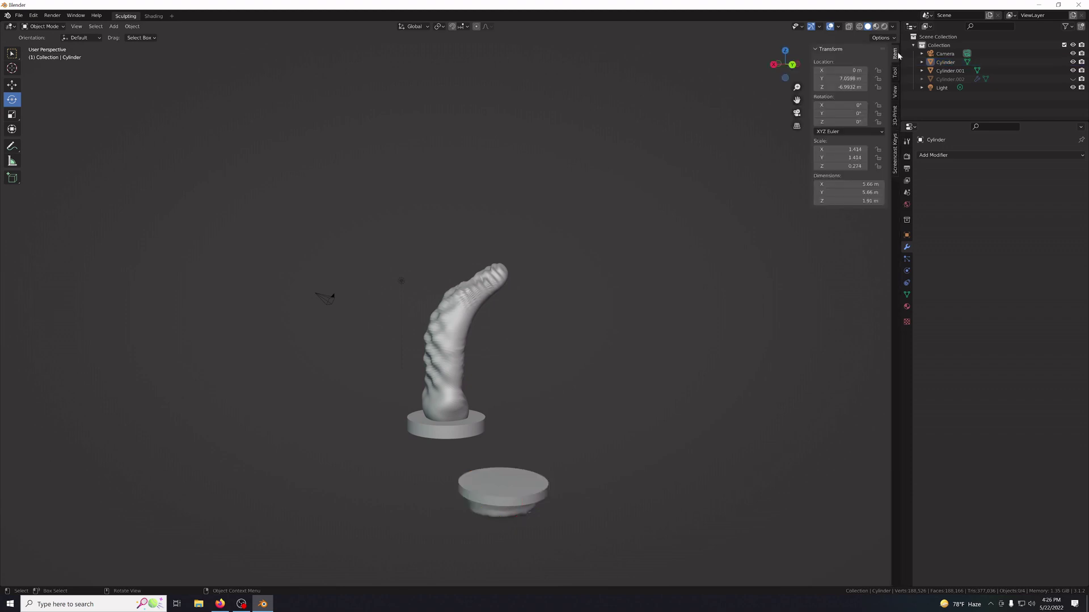
click(524, 493)
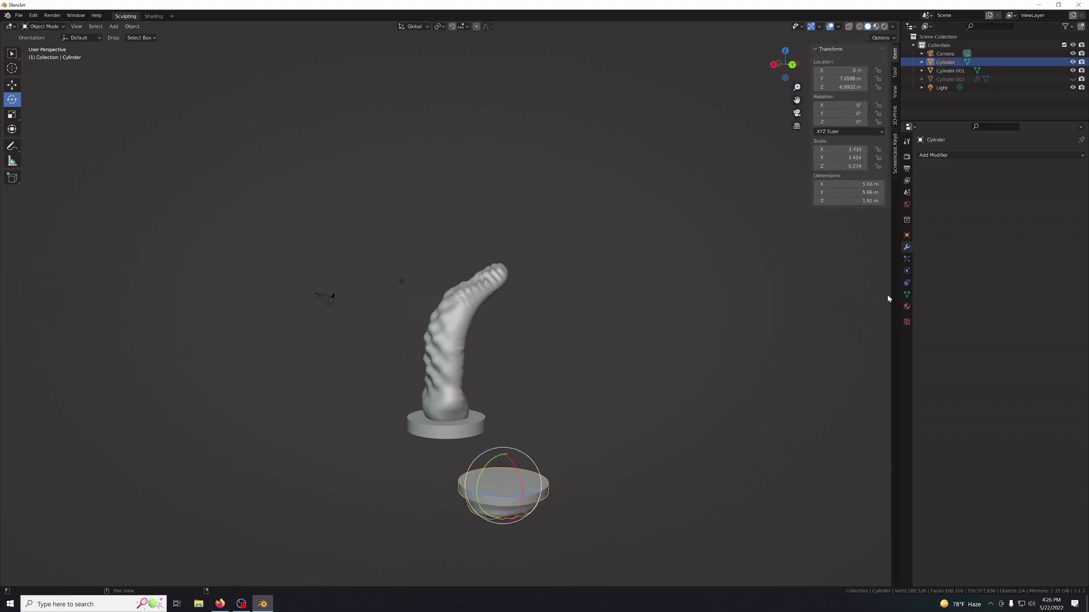
middle_drag(661, 343, 724, 338)
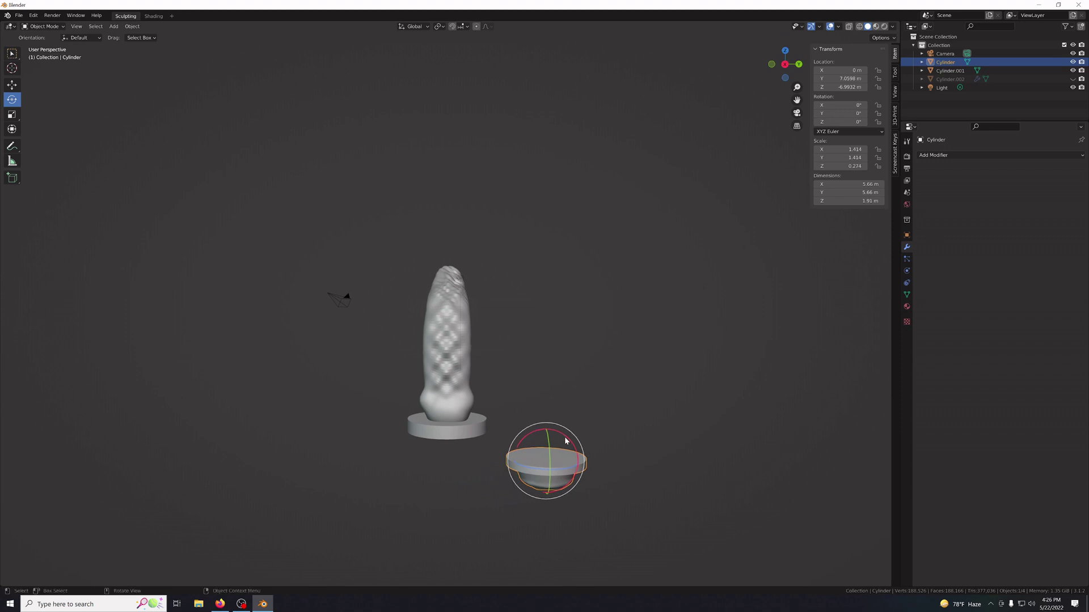
drag(558, 438, 548, 435)
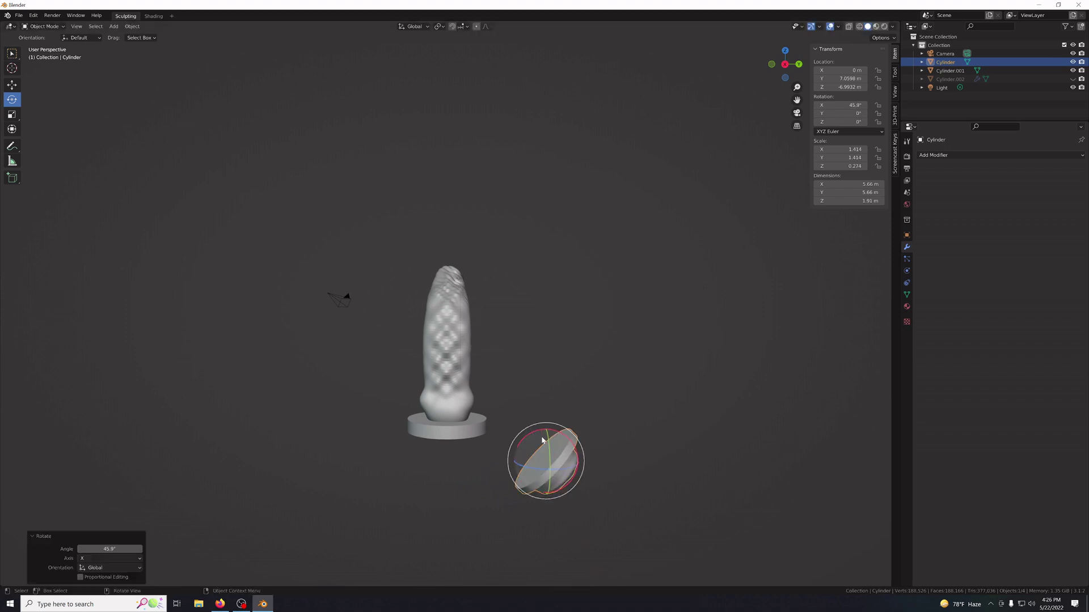
key(ctrl+z)
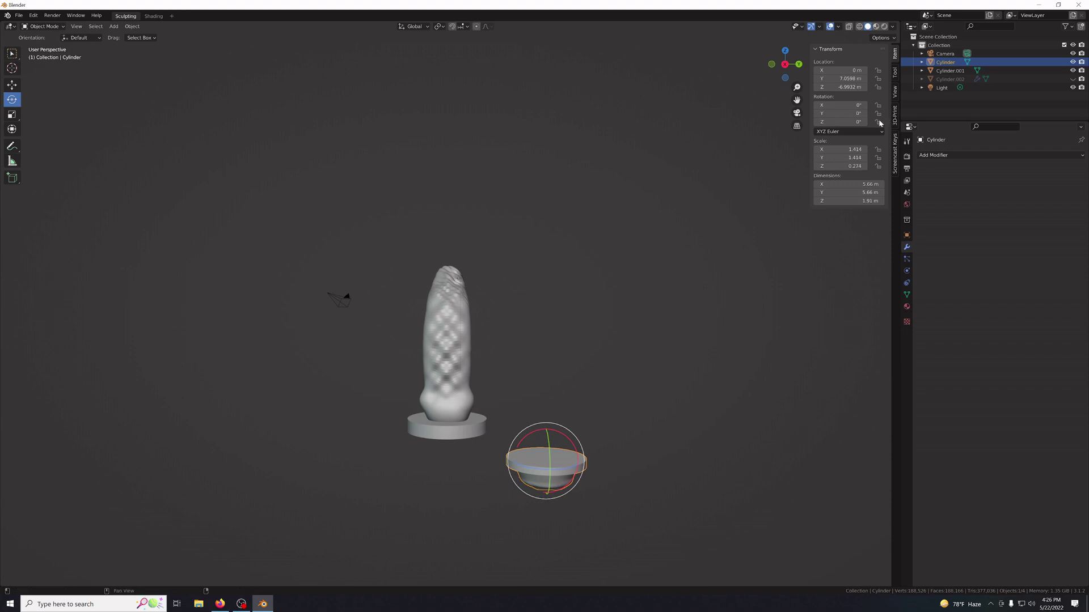
click(839, 105)
text(0)
key(Return)
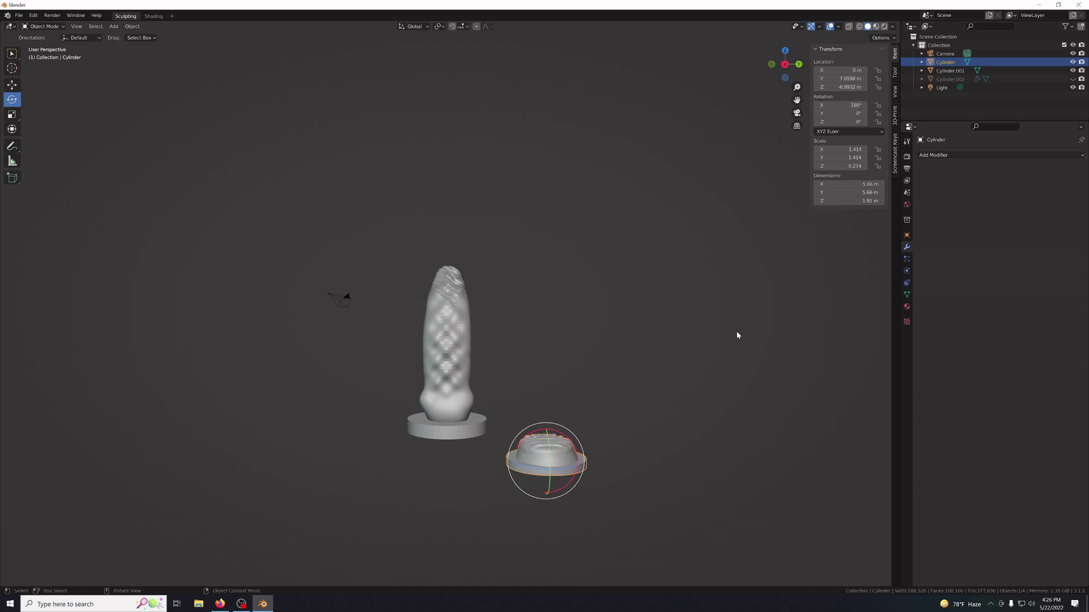
Select the joined shaft and disc and set its Z location to 0 m.
click(421, 440)
click(456, 437)
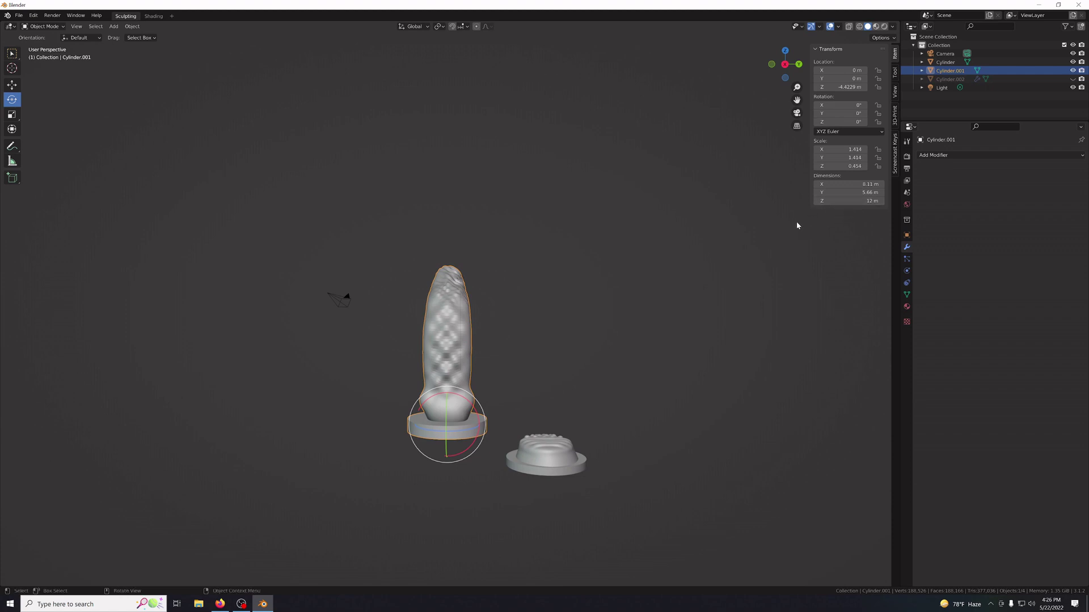
double_click(839, 86)
text(0)
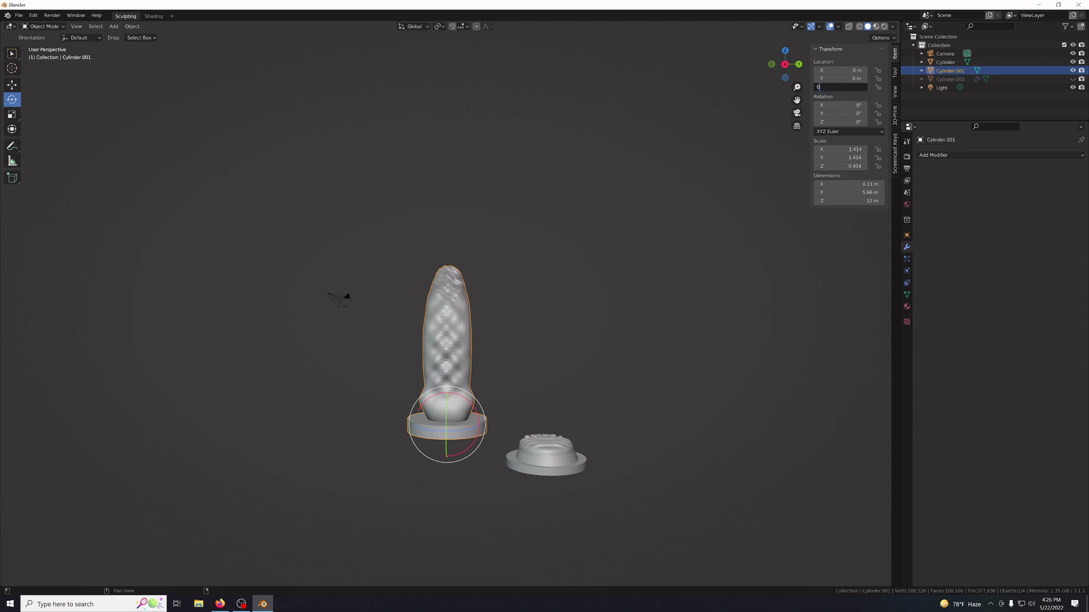
key(Return)
Select the flipped base, set its Z location to 0 m and deselect it.
click(503, 456)
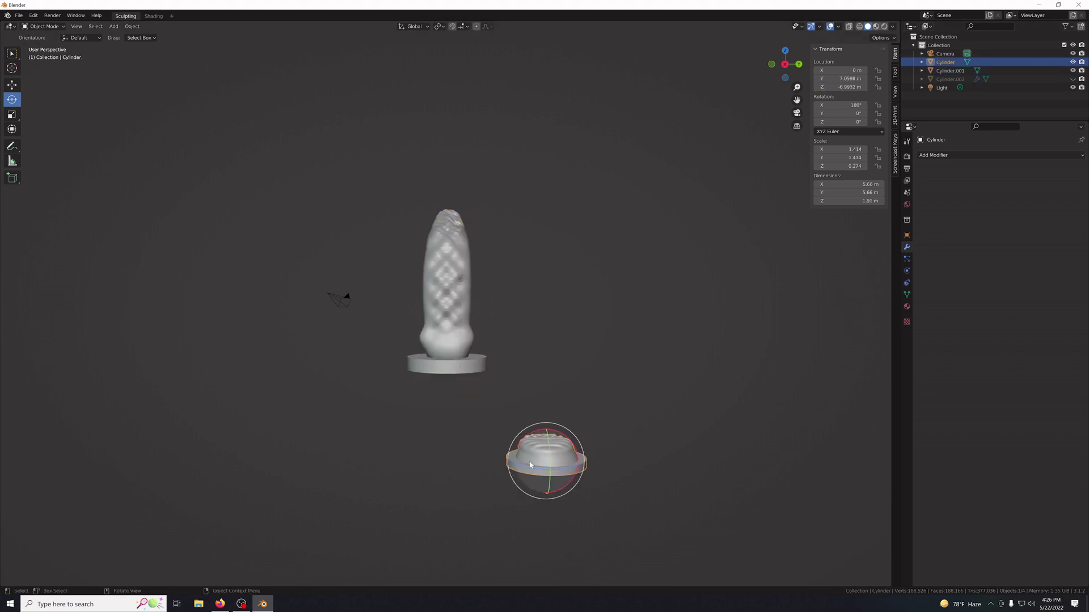
double_click(840, 87)
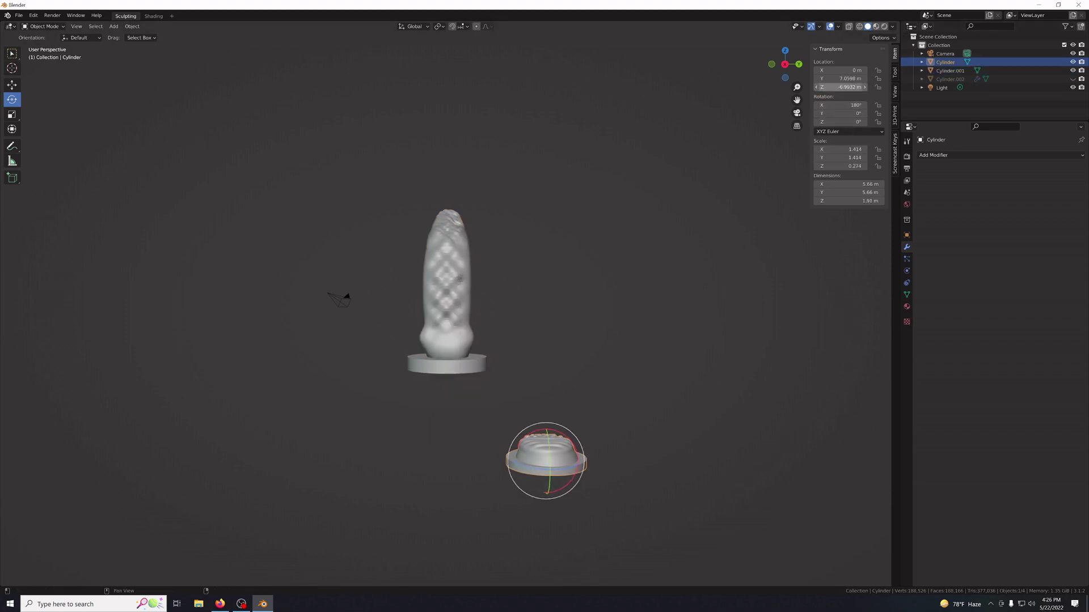
text(0)
key(Return)
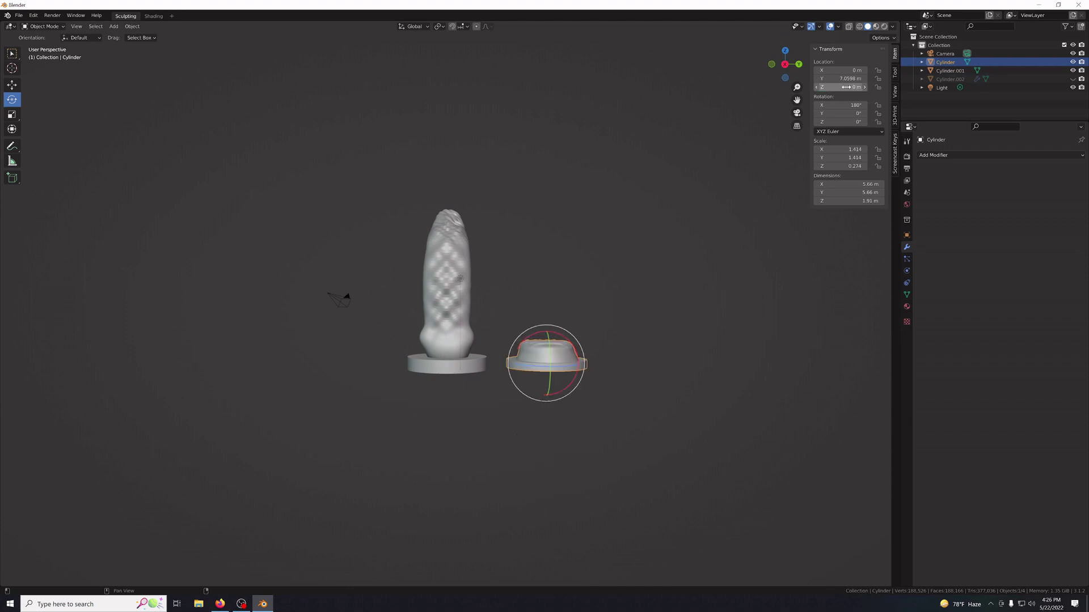
click(815, 292)
mouse_move(797, 299)
middle_down()
mouse_move(757, 324)
mouse_move(642, 311)
mouse_move(654, 291)
mouse_move(805, 298)
middle_up()
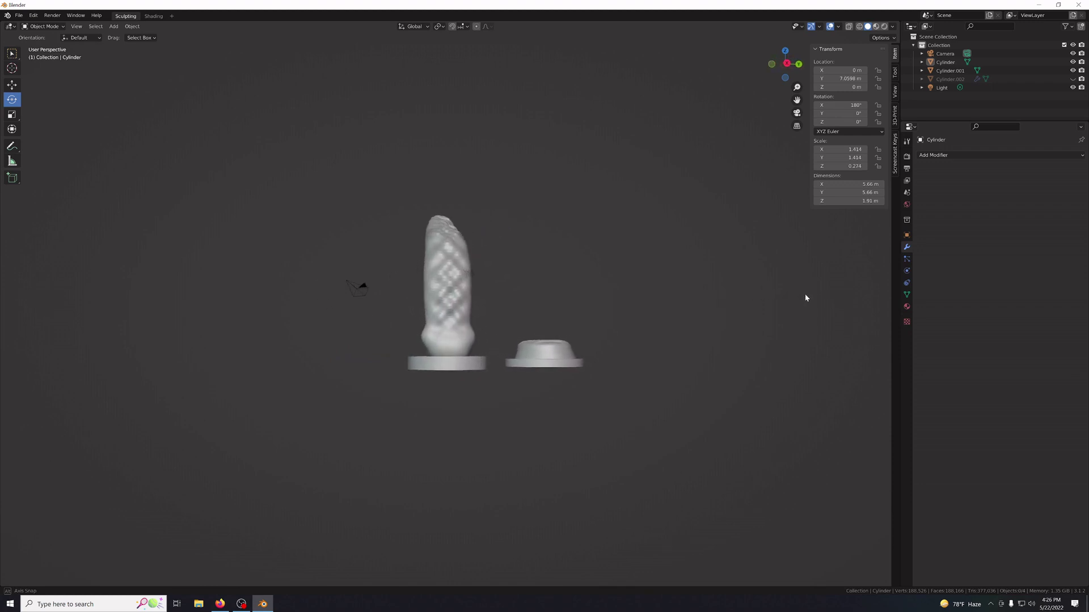
scroll(798, 297, down, 5)
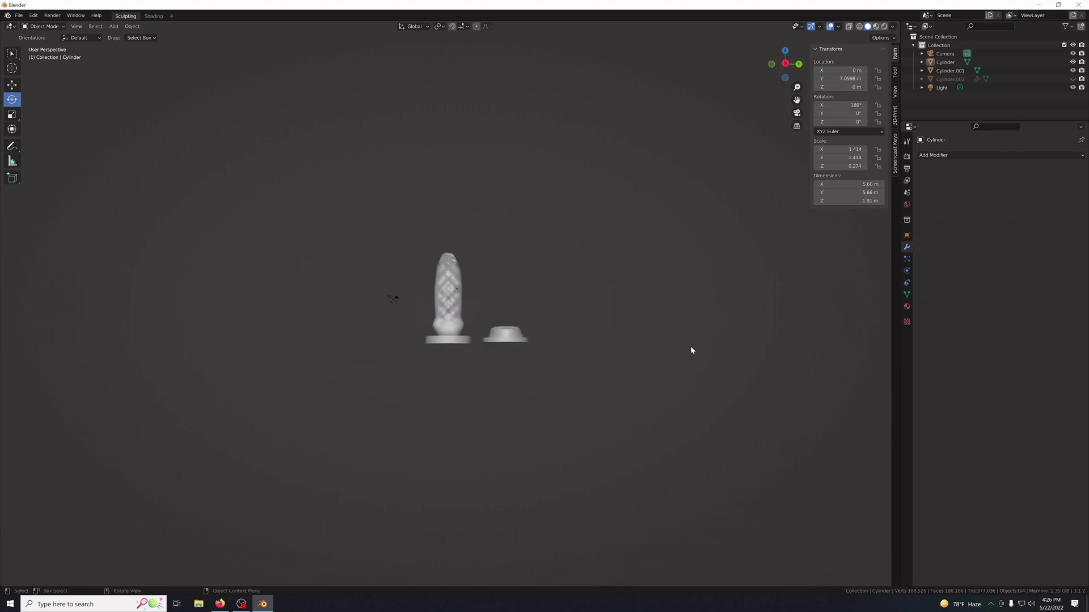
scroll(661, 348, up, 10)
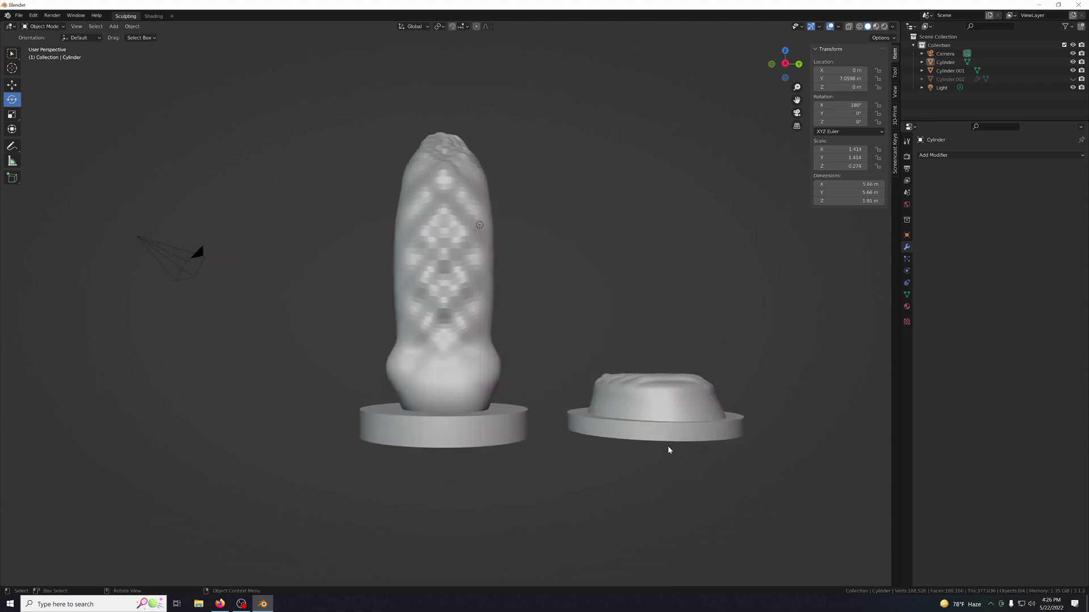
middle_drag(707, 457, 499, 467)
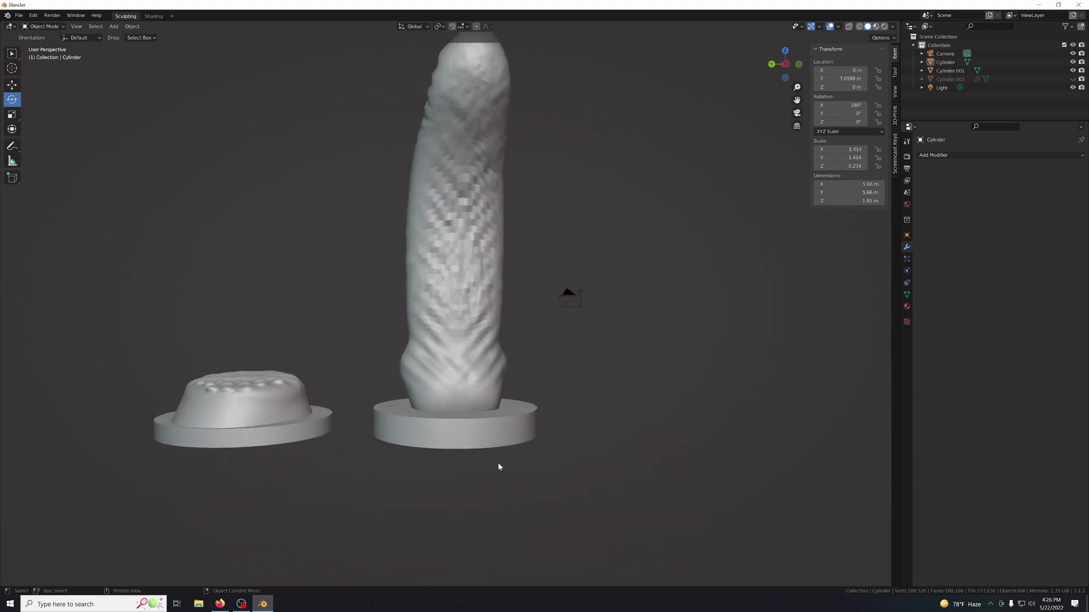
click(239, 440)
click(709, 352)
mouse_move(627, 441)
middle_down()
mouse_move(552, 413)
mouse_move(508, 359)
mouse_move(431, 335)
mouse_move(401, 343)
mouse_move(400, 453)
middle_up()
Undo the Z location changes of both parts and the base's flip and sideways move, and clear the selection.
key(ctrl+z)
key(ctrl+z)
key(ctrl+z)
key(ctrl+z)
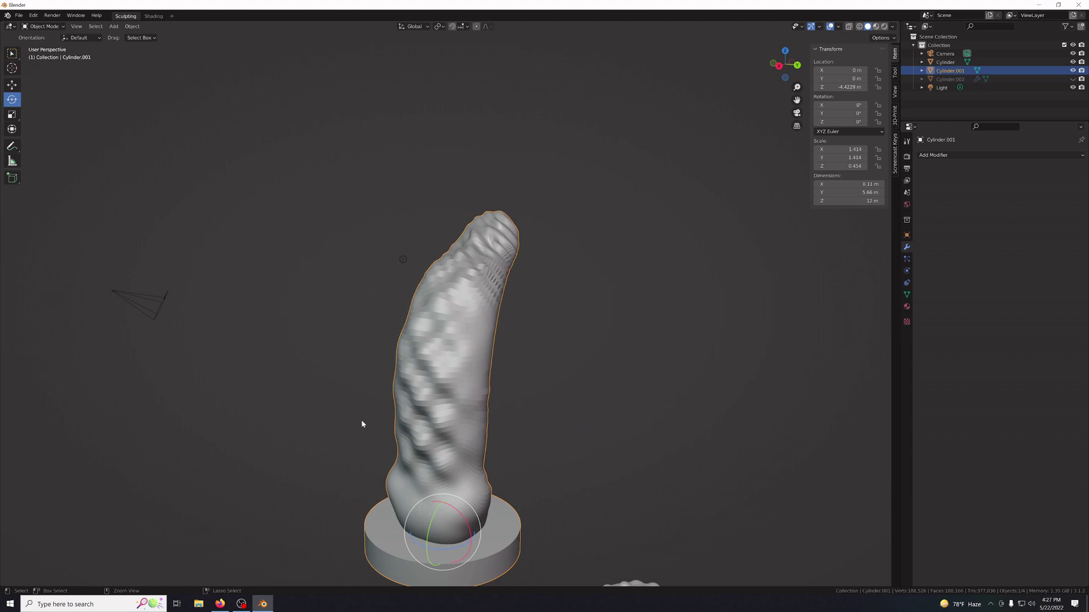
key(ctrl+z)
scroll(282, 393, up, 4)
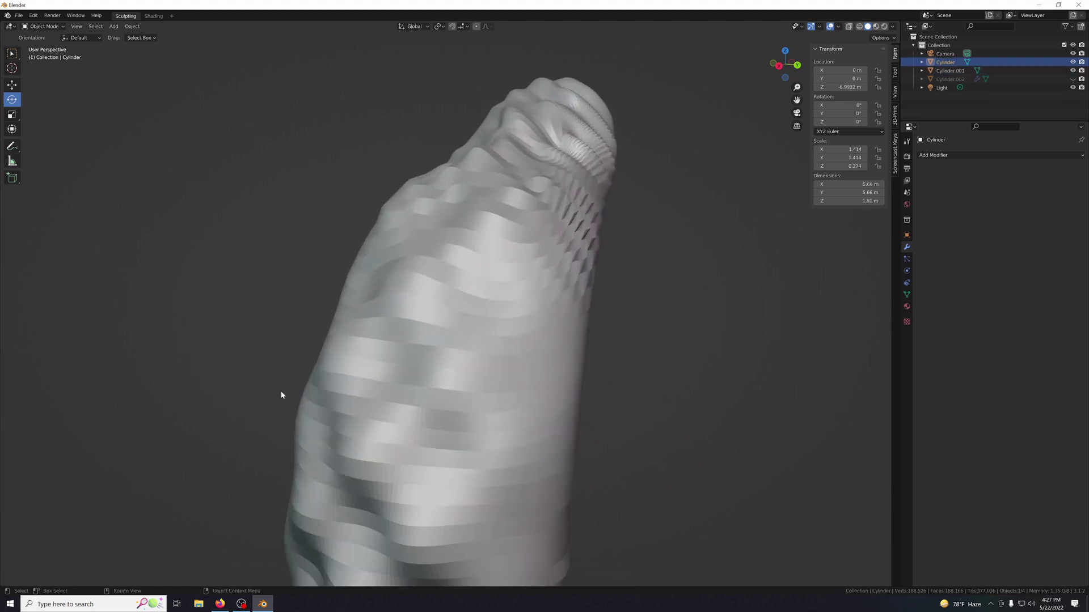
scroll(280, 392, down, 5)
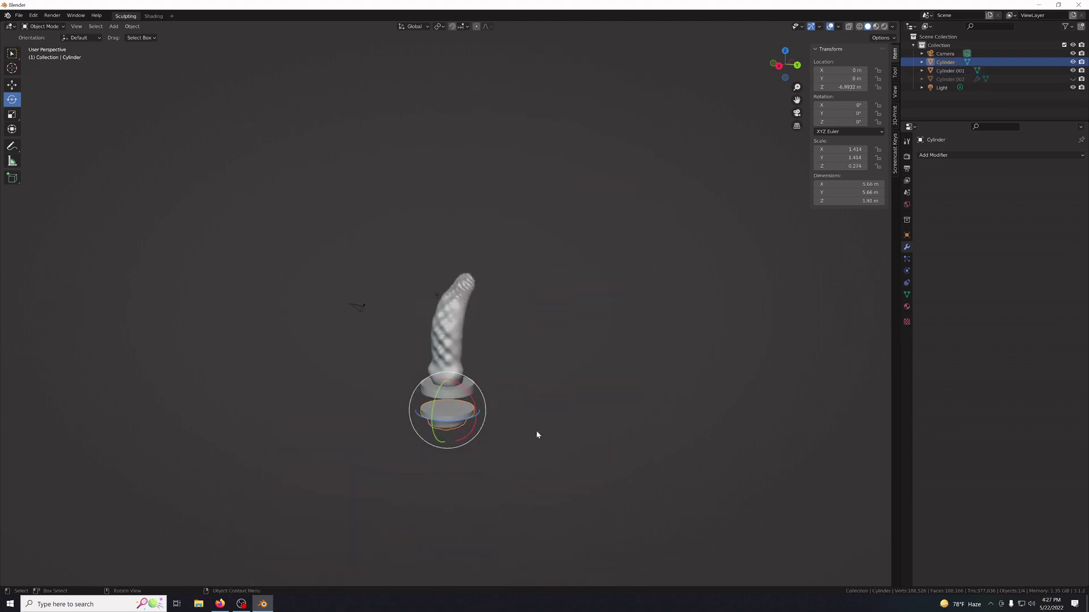
click(622, 416)
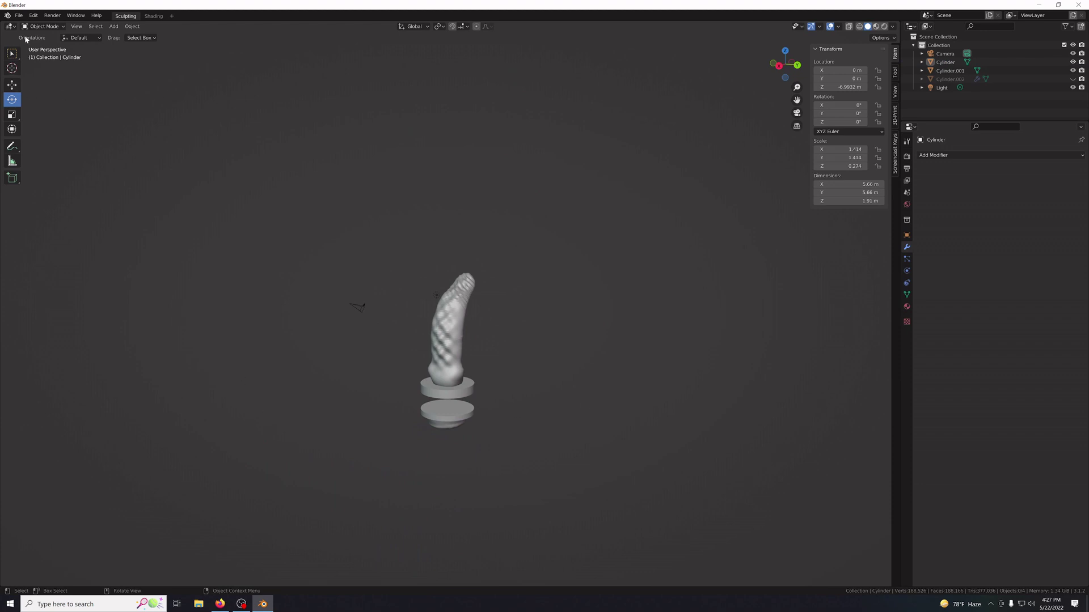
Save the project in the Documents folder under the name wi-strap-grinder01.
click(19, 15)
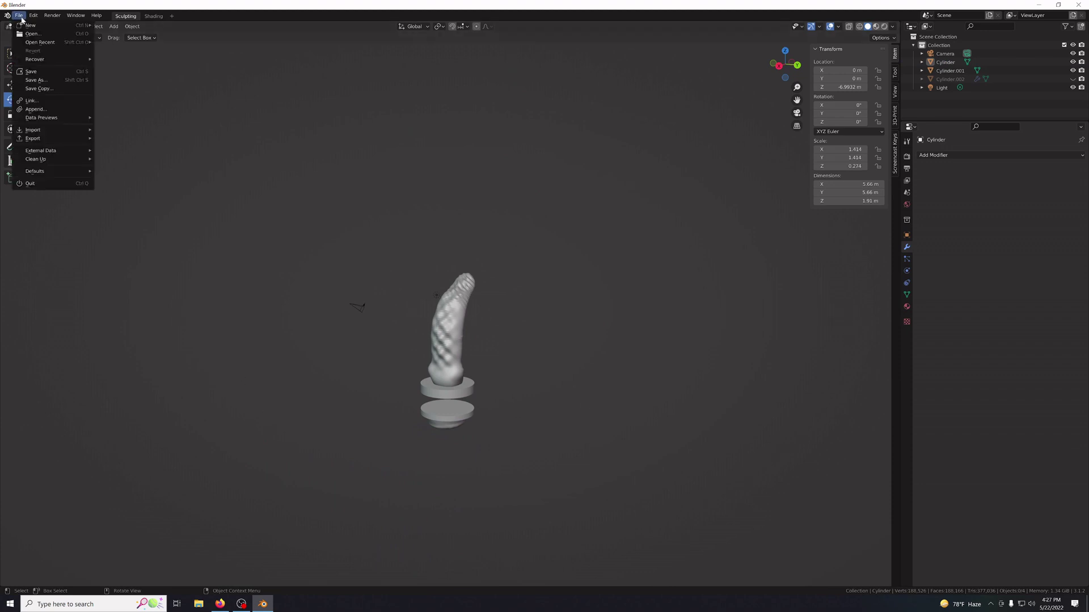
click(35, 80)
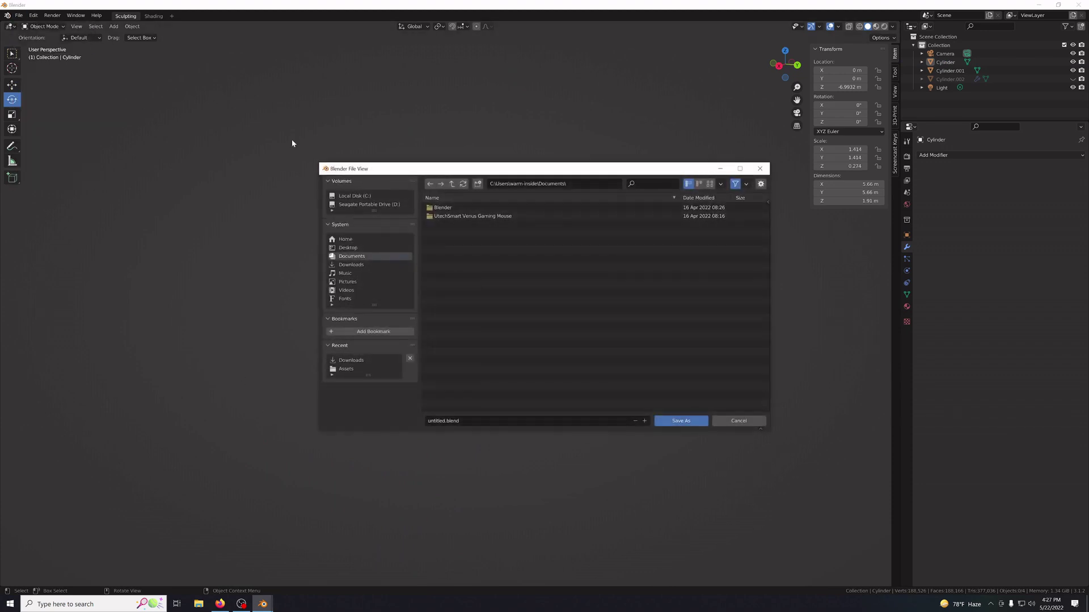
click(429, 421)
click(429, 420)
drag(445, 421, 427, 421)
text(strap)
key(BackSpace)
key(BackSpace)
key(BackSpace)
key(BackSpace)
text(w)
key(BackSpace)
key(BackSpace)
text(wo)
key(BackSpace)
text(=)
key(BackSpace)
text(ish)
key(BackSpace)
key(BackSpace)
key(BackSpace)
text(i-starap-grinder01)
key(Return)
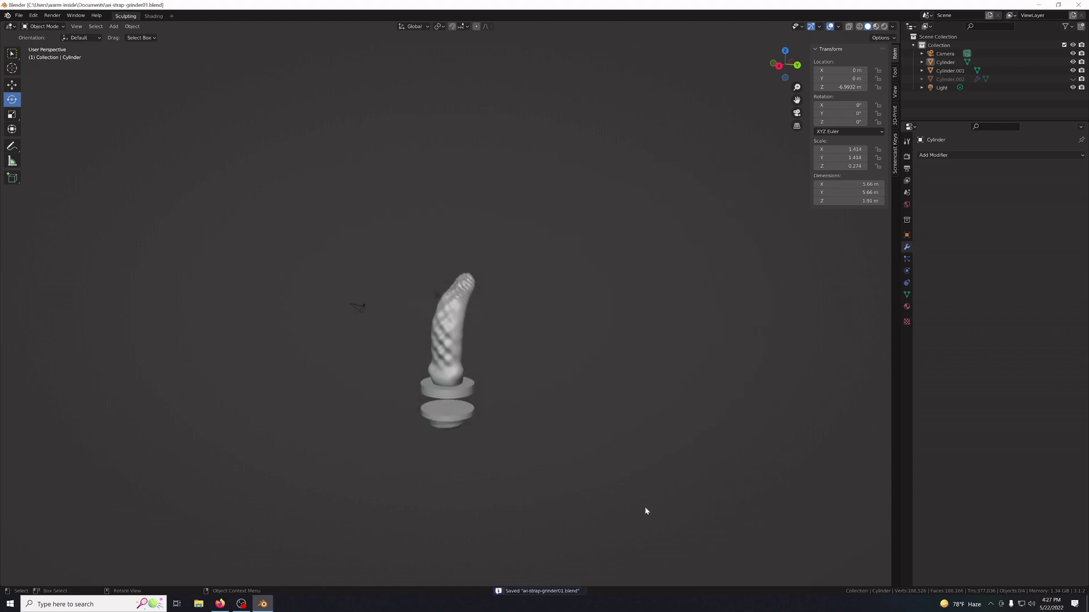
Export the whole model as the STL file wi-strap-grinder01.stl in the Documents folder.
click(19, 15)
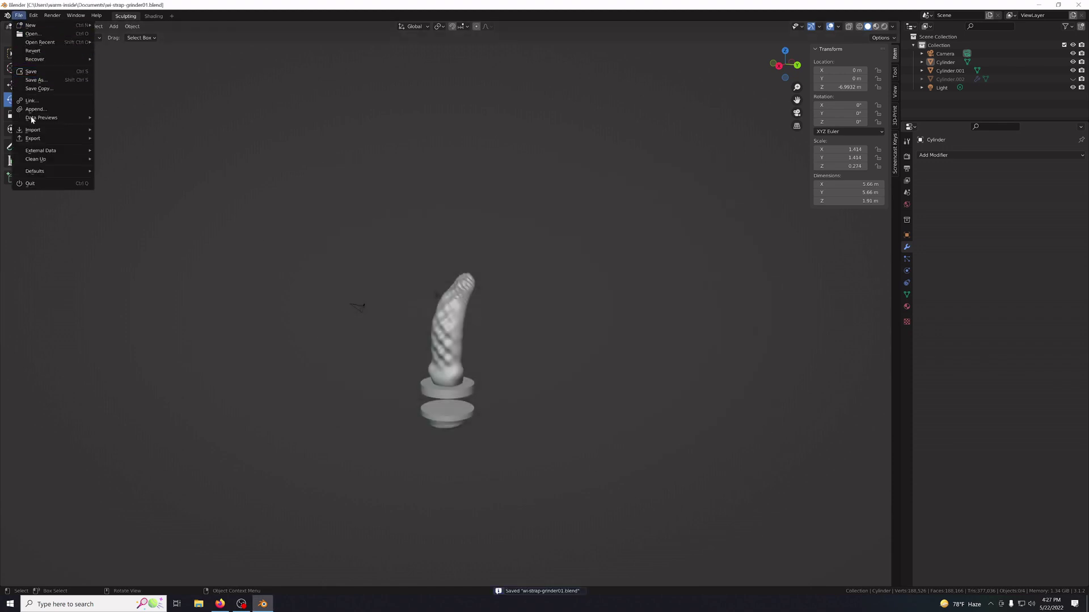
mouse_move(36, 136)
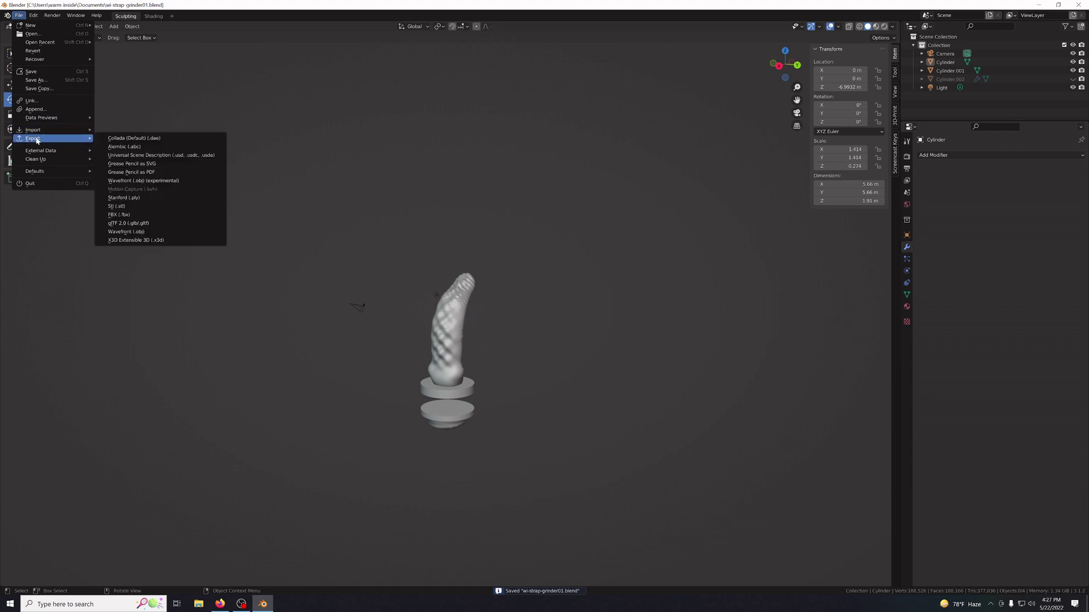
click(154, 207)
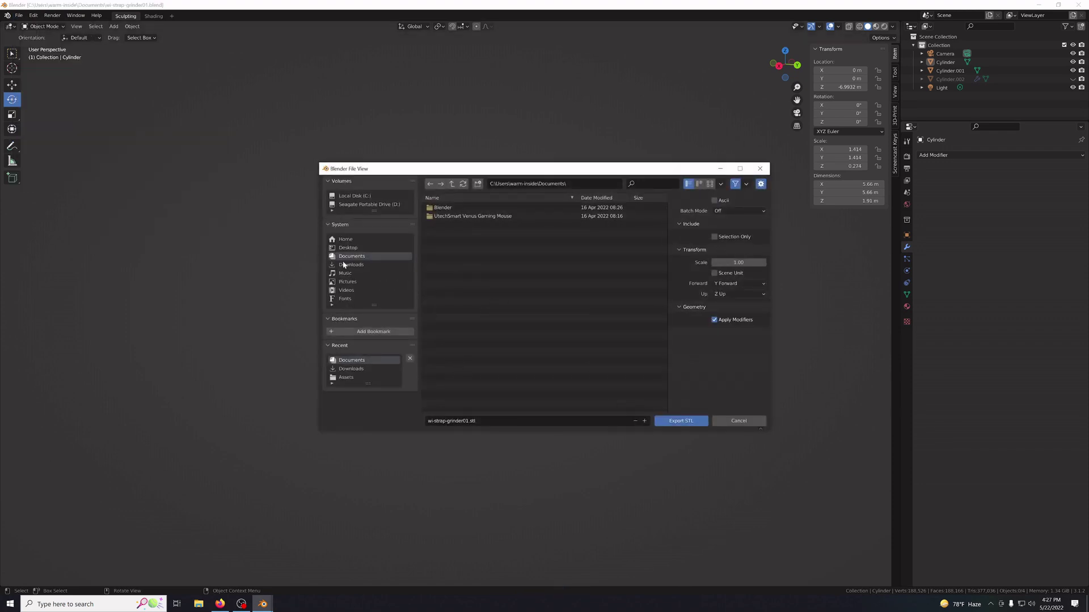
click(687, 421)
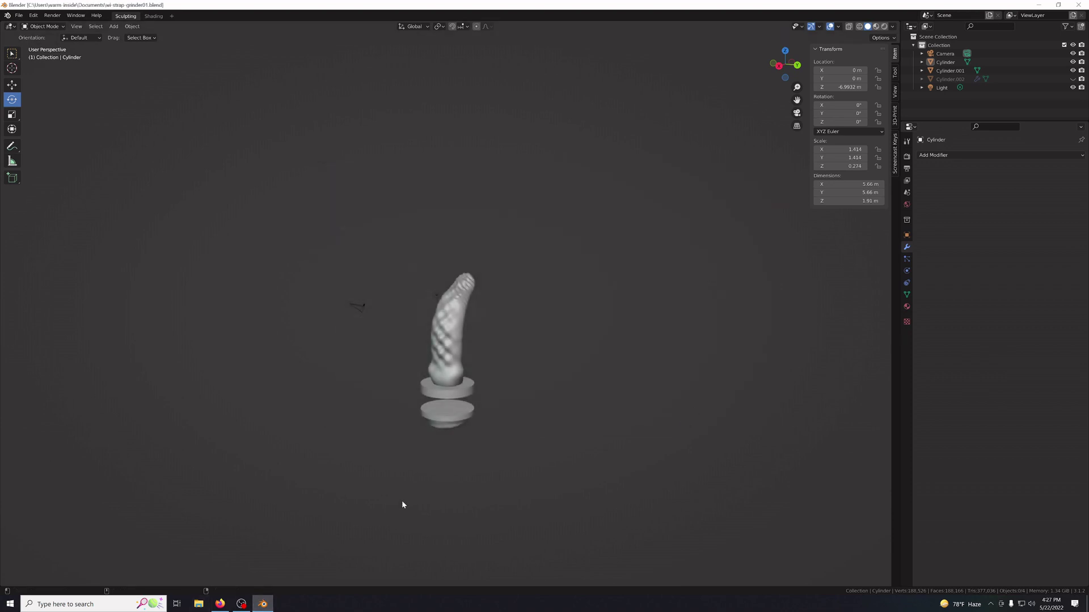
key(b)
key(Escape)
Search the system for PrusaSlicer and launch it.
click(56, 603)
text(s)
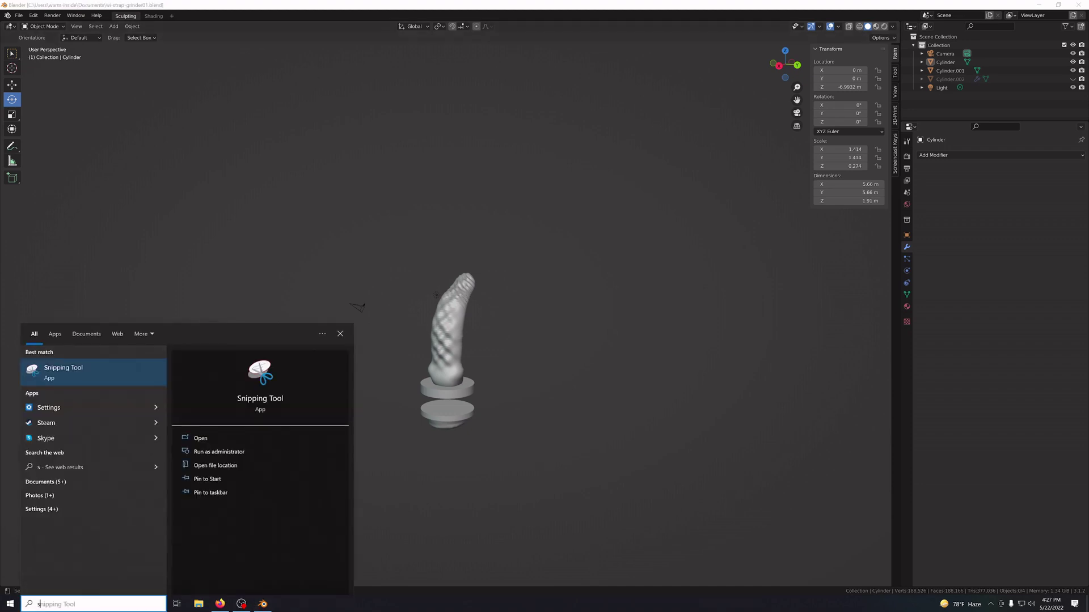
key(BackSpace)
text(prus)
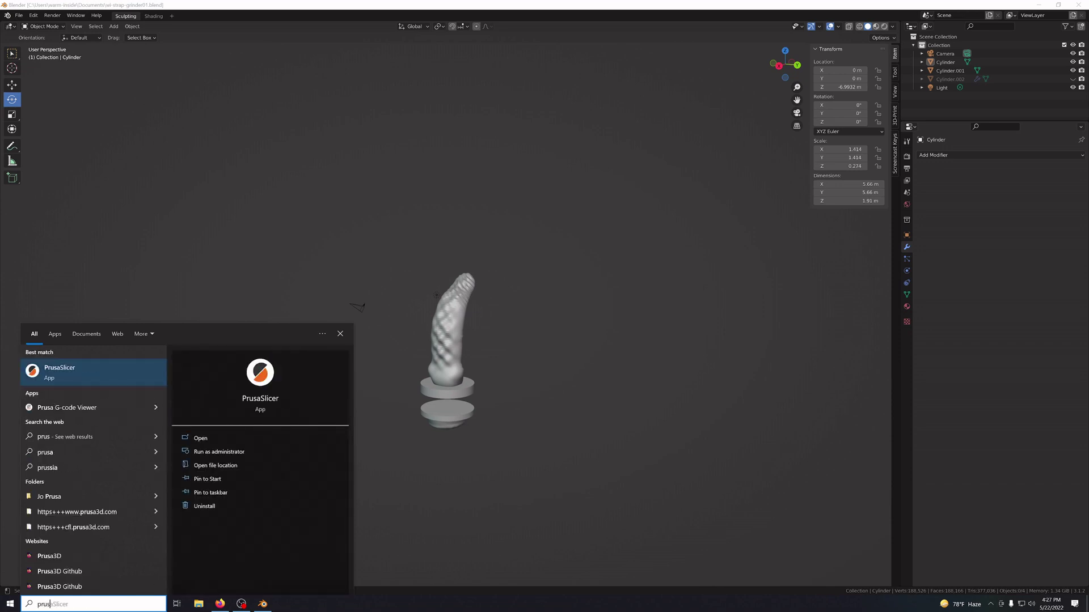
key(Return)
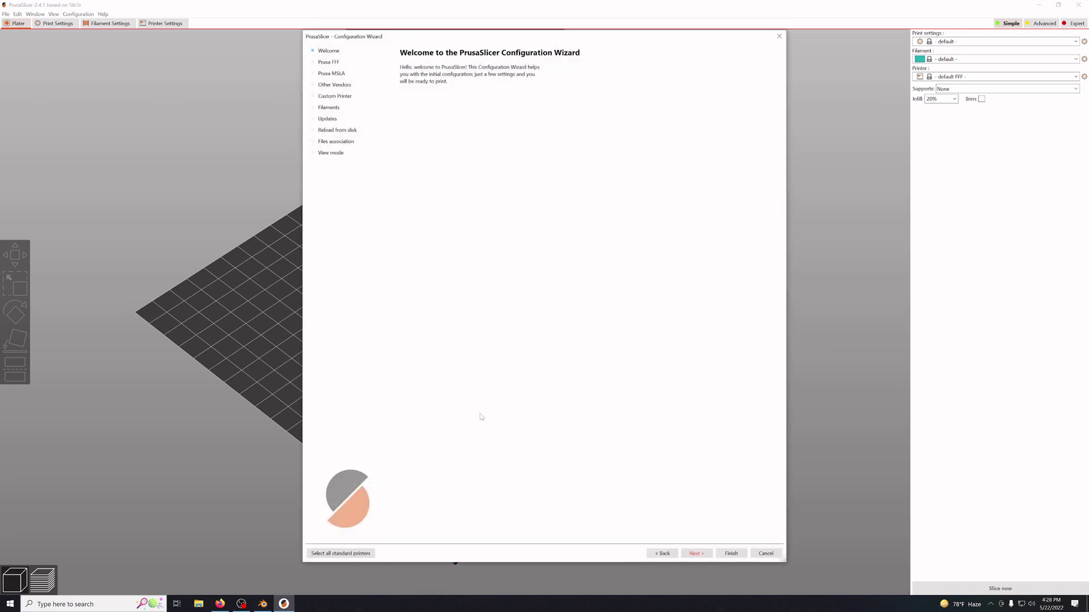
In the Configuration Wizard, add the Original Prusa i3 MK3S & MK3S+ printer with the 0.4 mm nozzle.
click(697, 554)
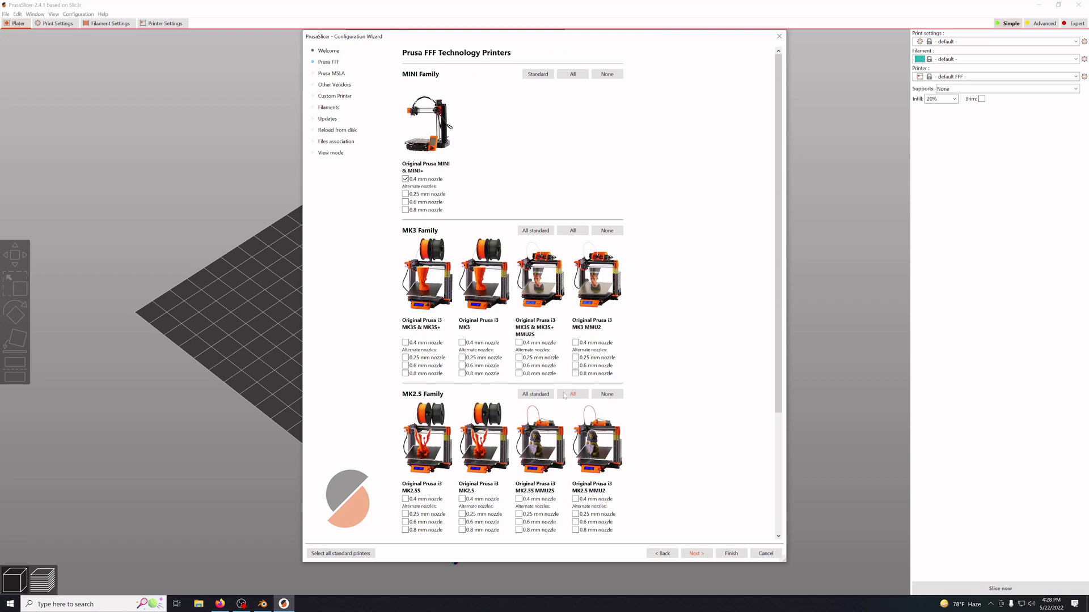
scroll(564, 395, down, 2)
scroll(564, 395, up, 2)
click(404, 343)
scroll(633, 485, down, 5)
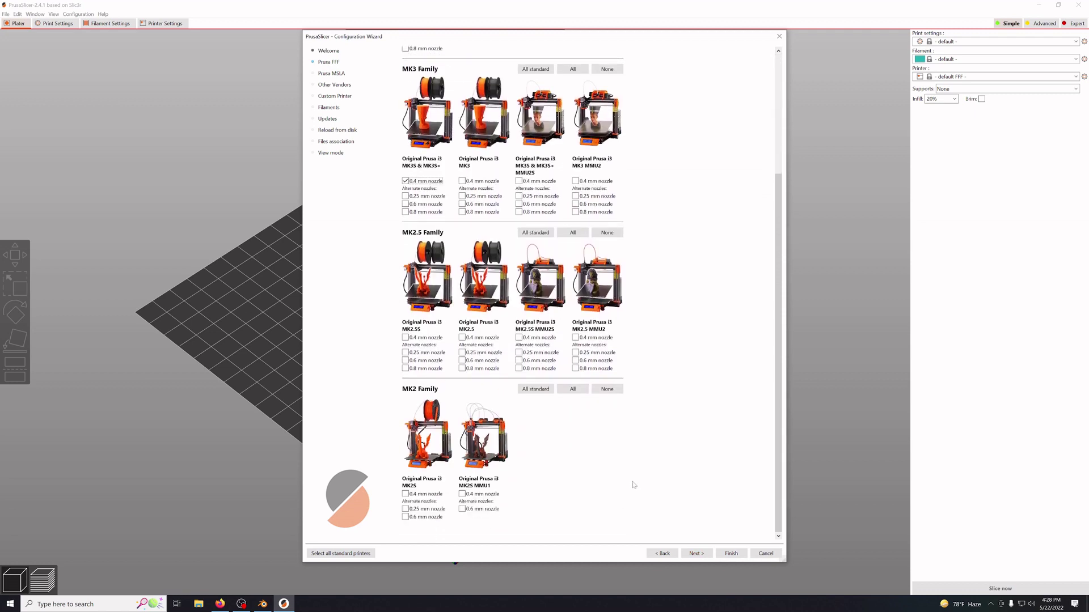
Keep the defaults on the remaining Configuration Wizard pages, choose Expert mode as the view mode and finish the wizard.
click(689, 553)
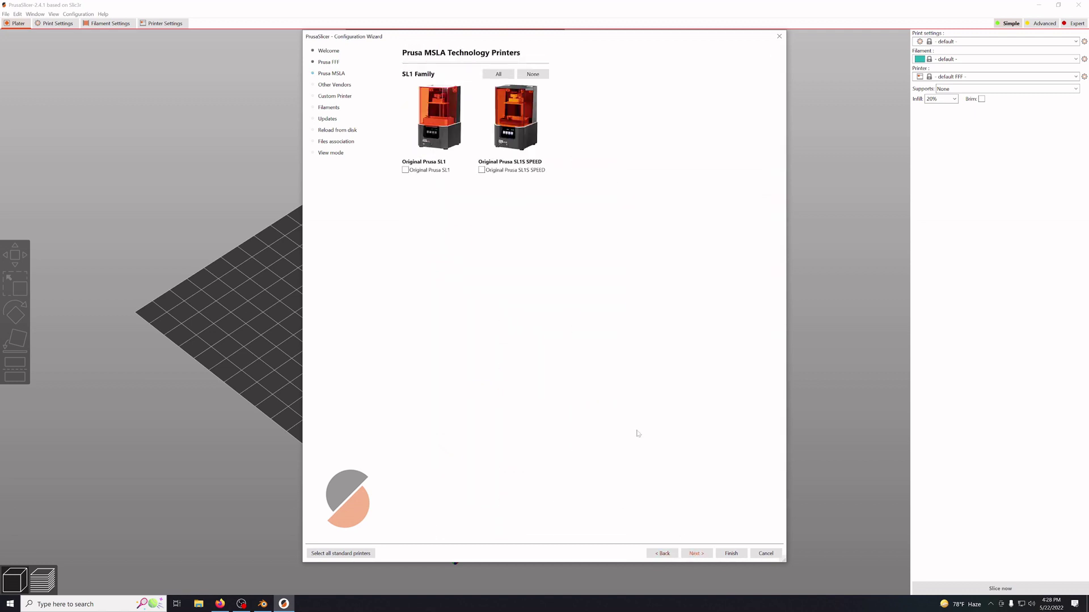
click(701, 555)
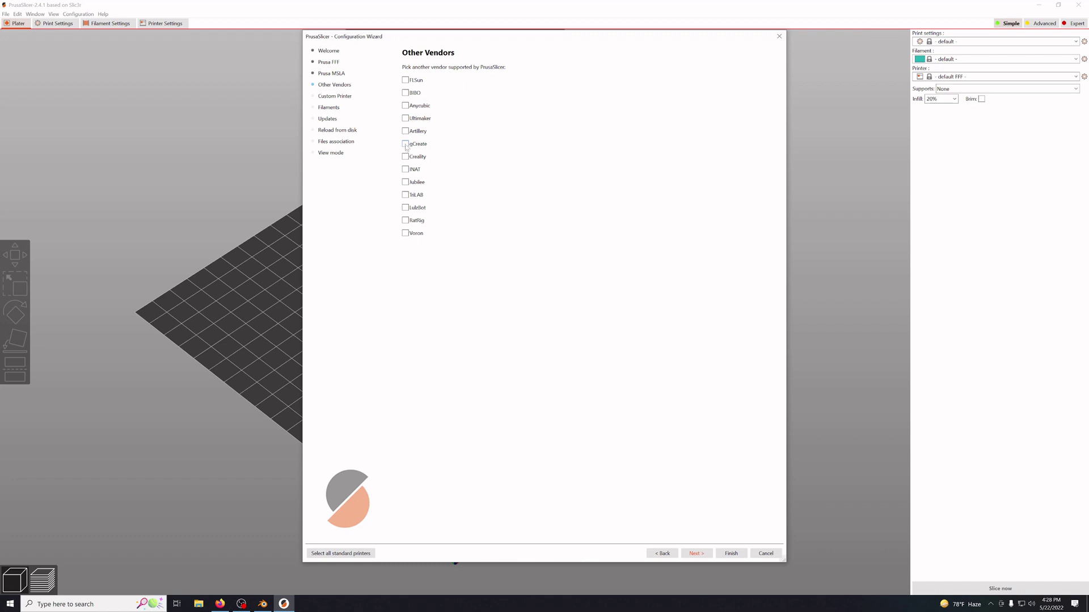
click(697, 553)
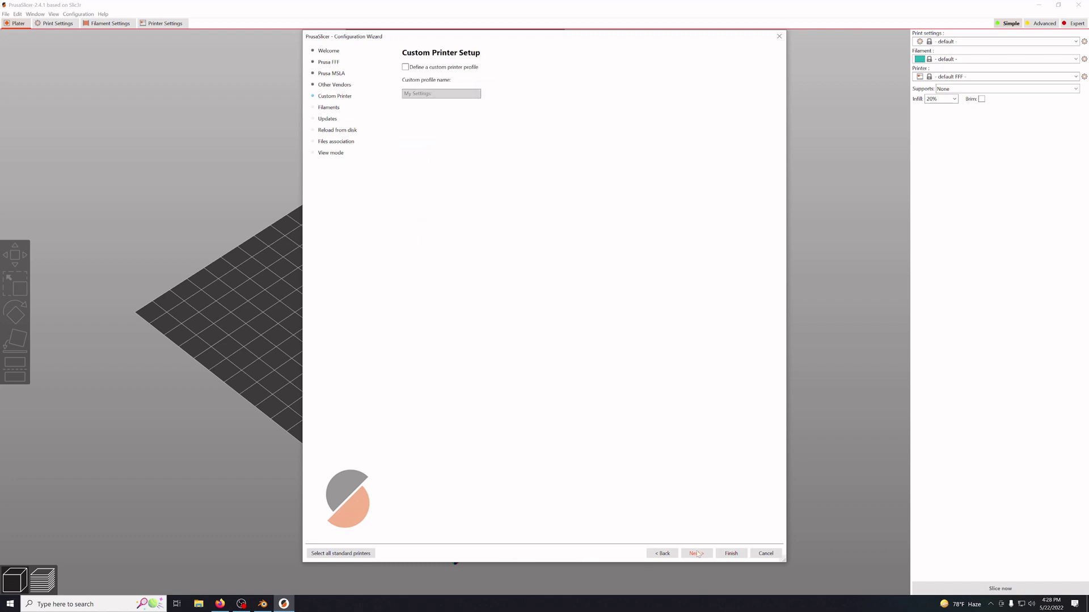
click(697, 553)
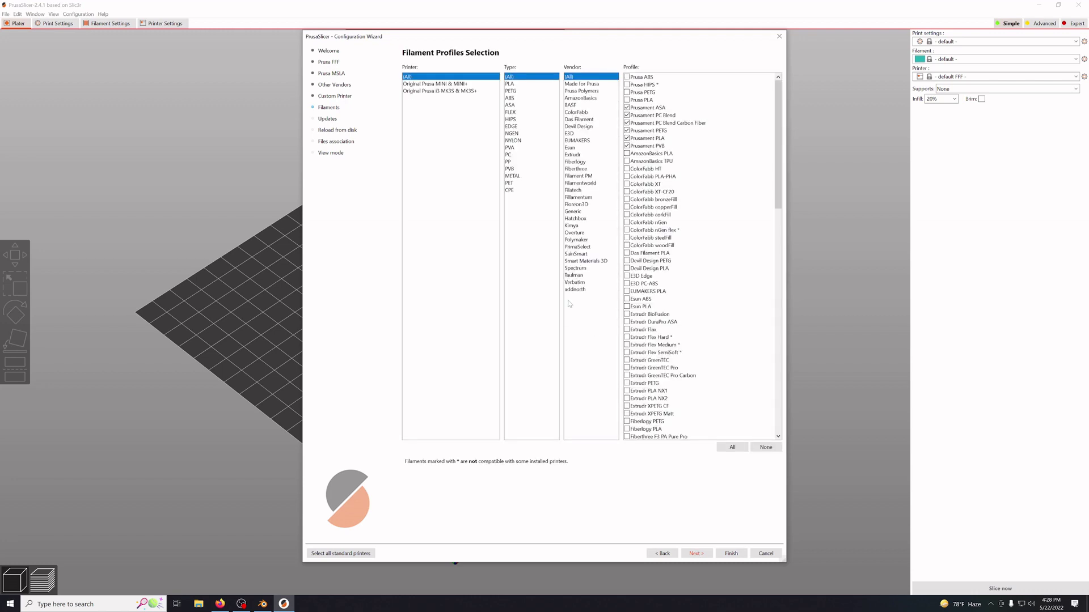
click(698, 554)
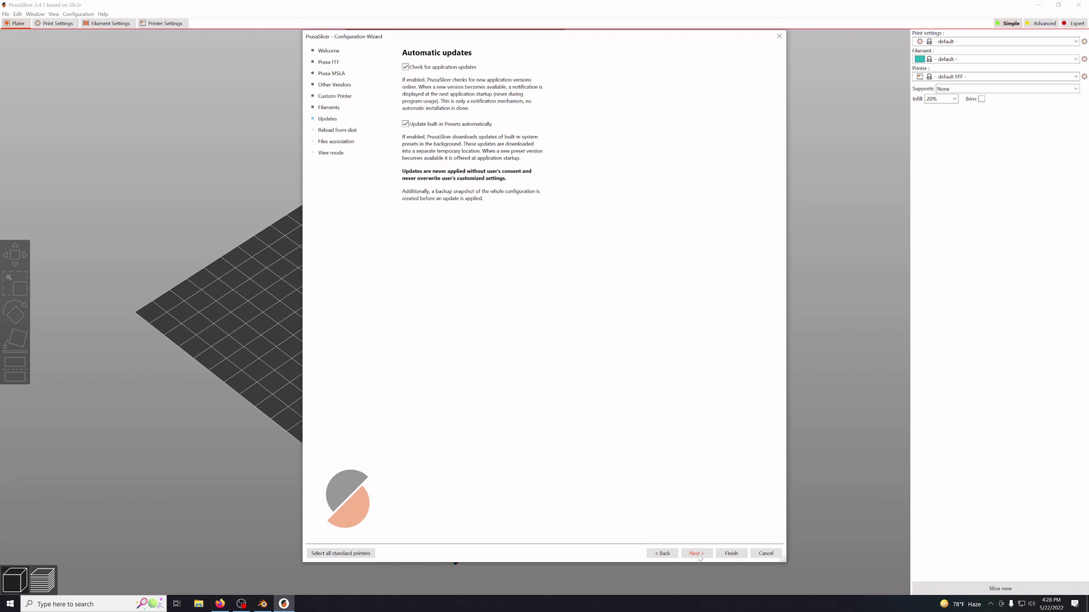
click(698, 554)
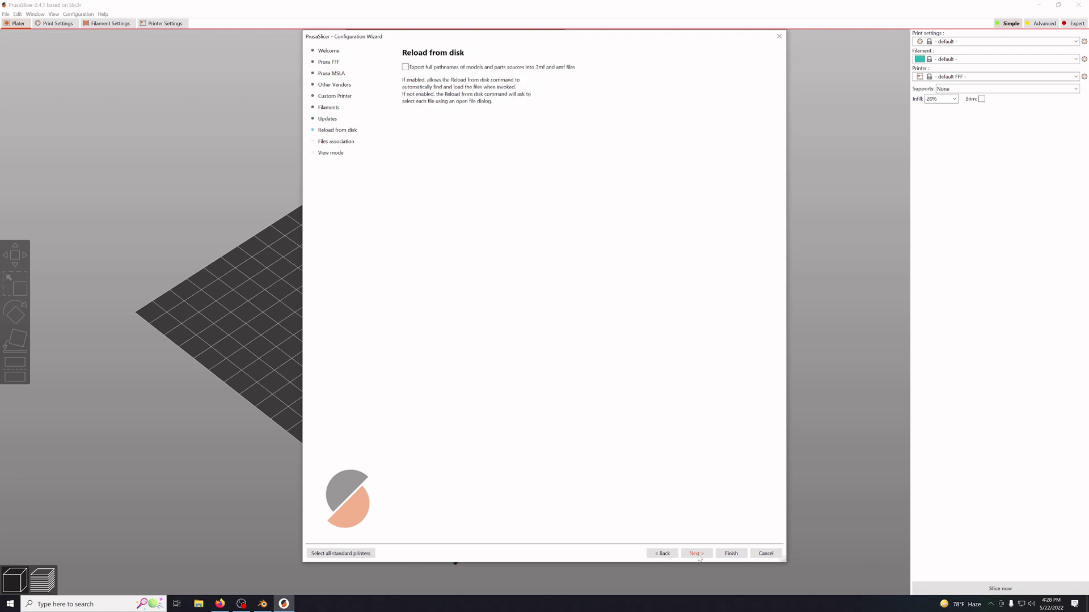
click(698, 554)
click(698, 554)
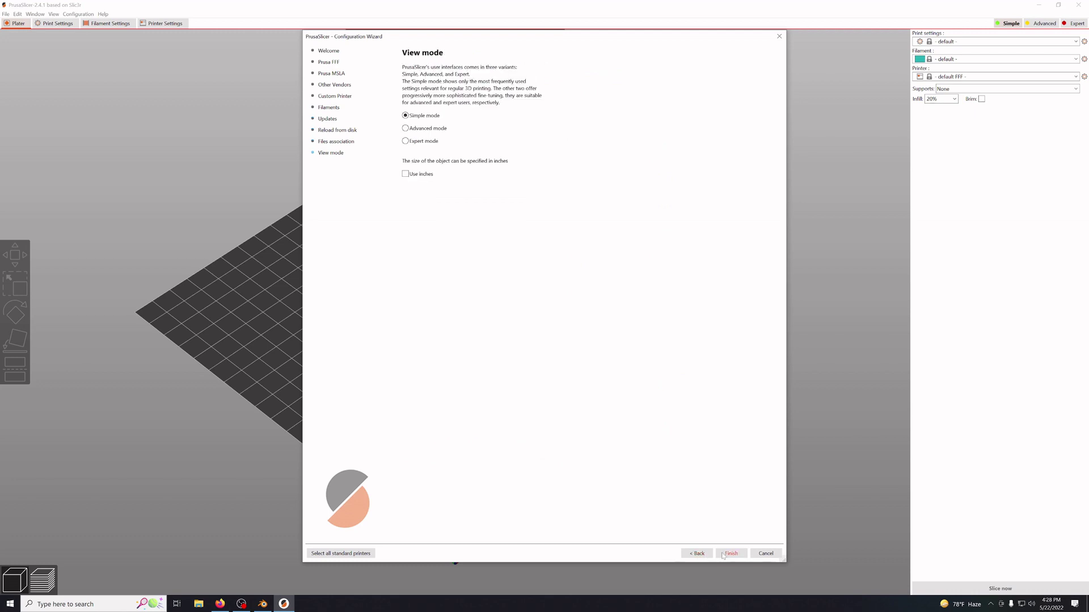
click(419, 142)
click(731, 553)
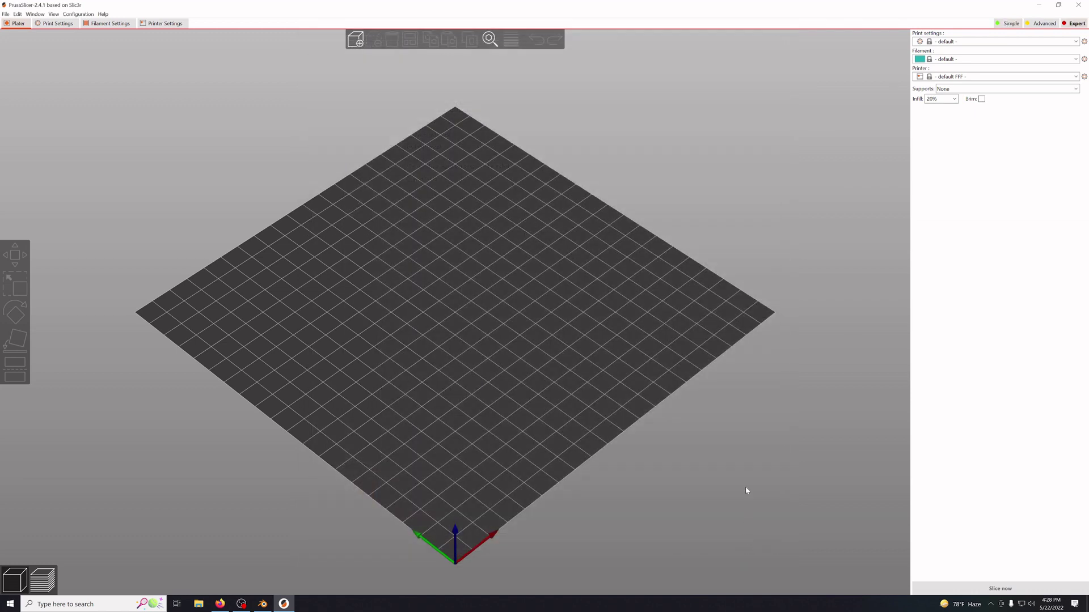
Choose Original Prusa MINI & MINI+ as the printer and frame its whole print bed.
click(1018, 77)
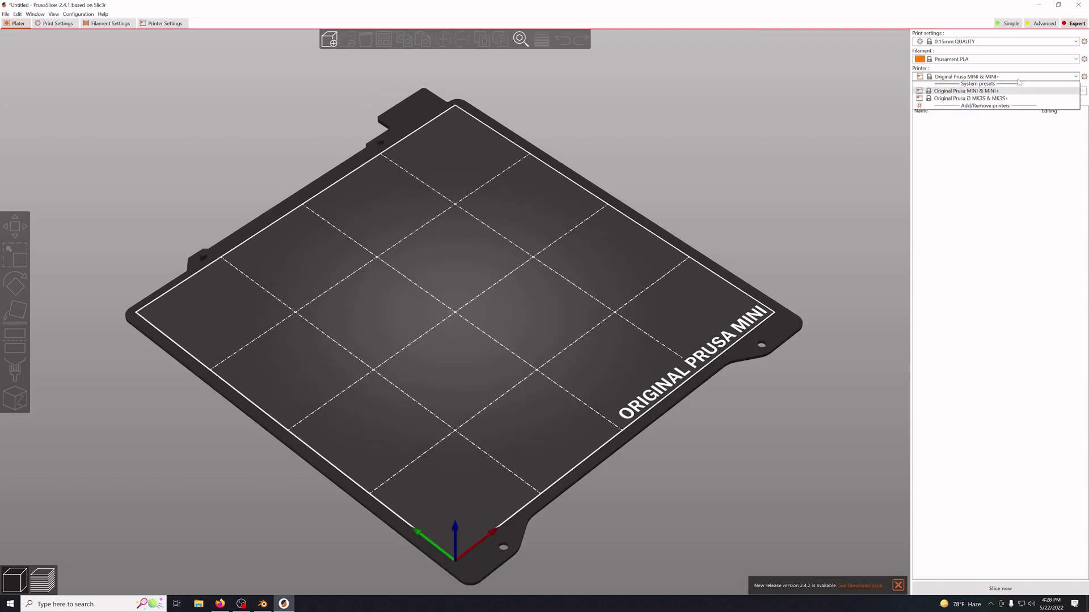
click(1015, 91)
drag(623, 262, 626, 255)
scroll(540, 301, up, 3)
scroll(497, 316, down, 10)
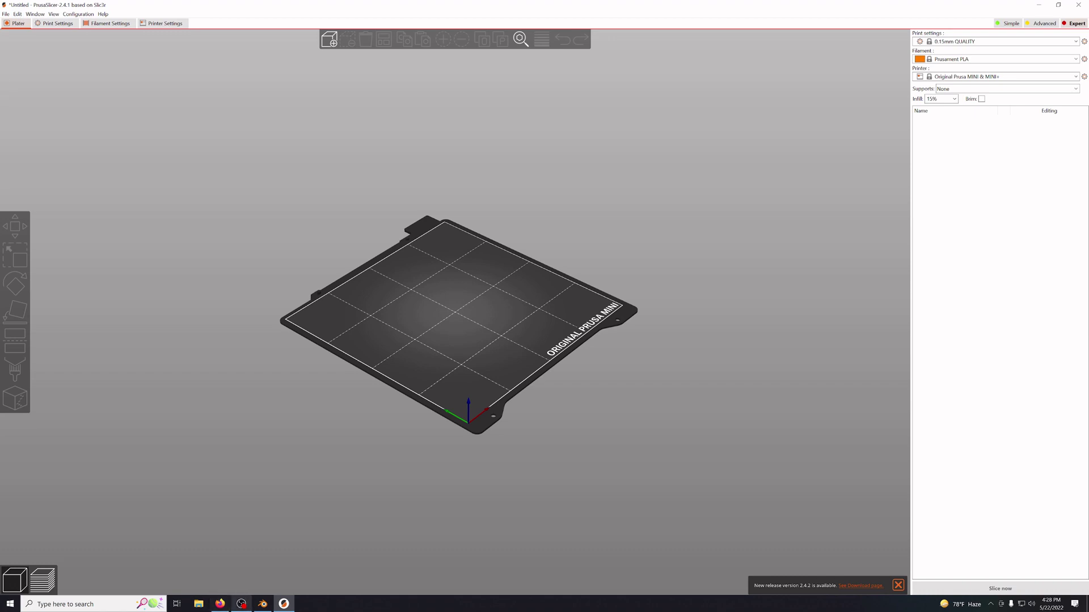
Switch to File Explorer and open the Documents folder.
click(182, 603)
click(198, 605)
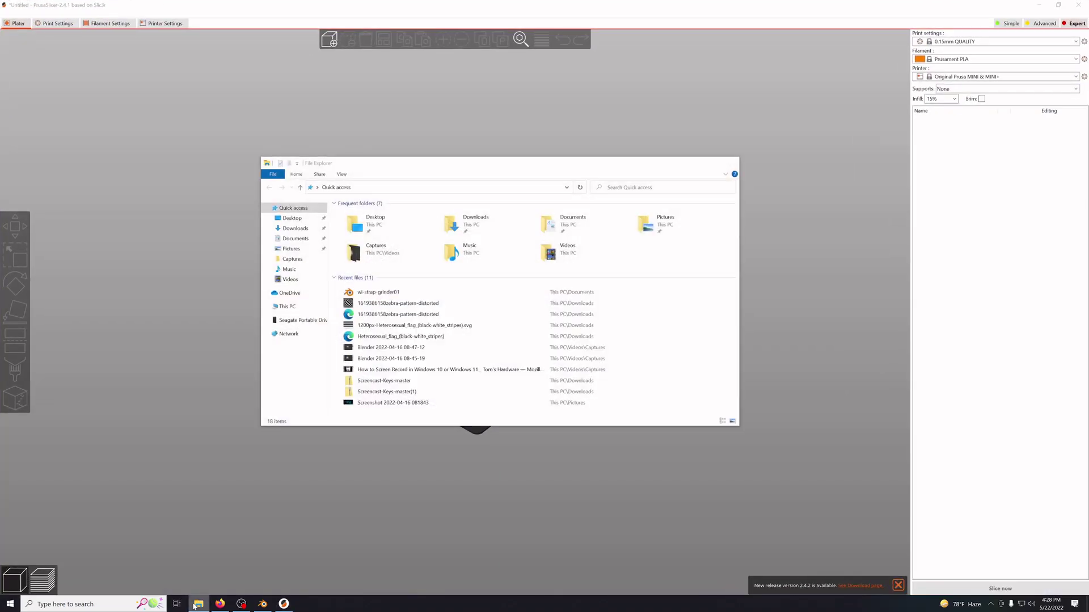
click(278, 239)
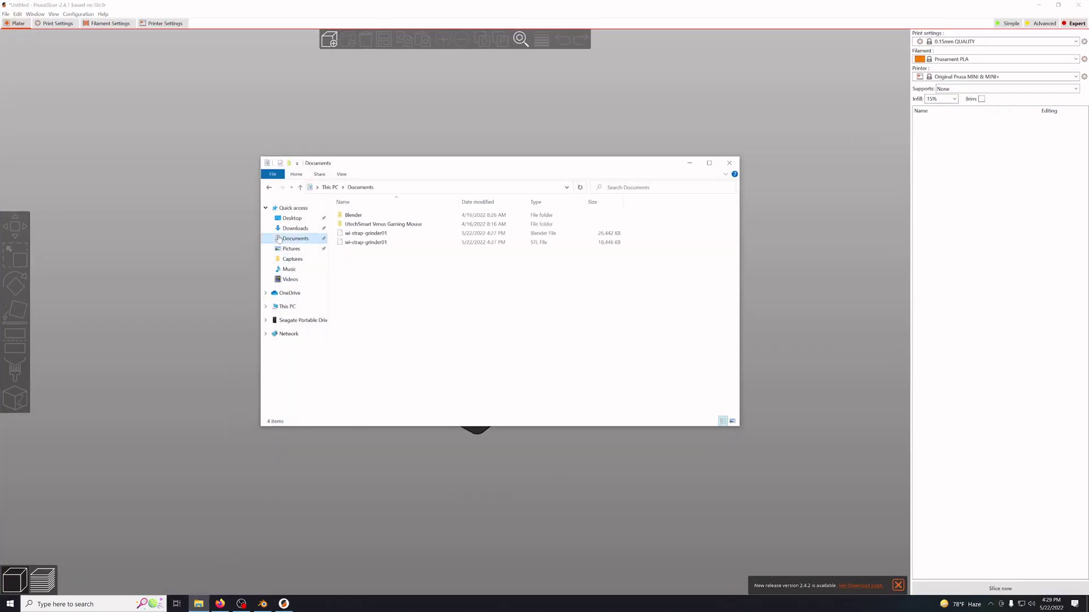
click(361, 244)
right_click(361, 244)
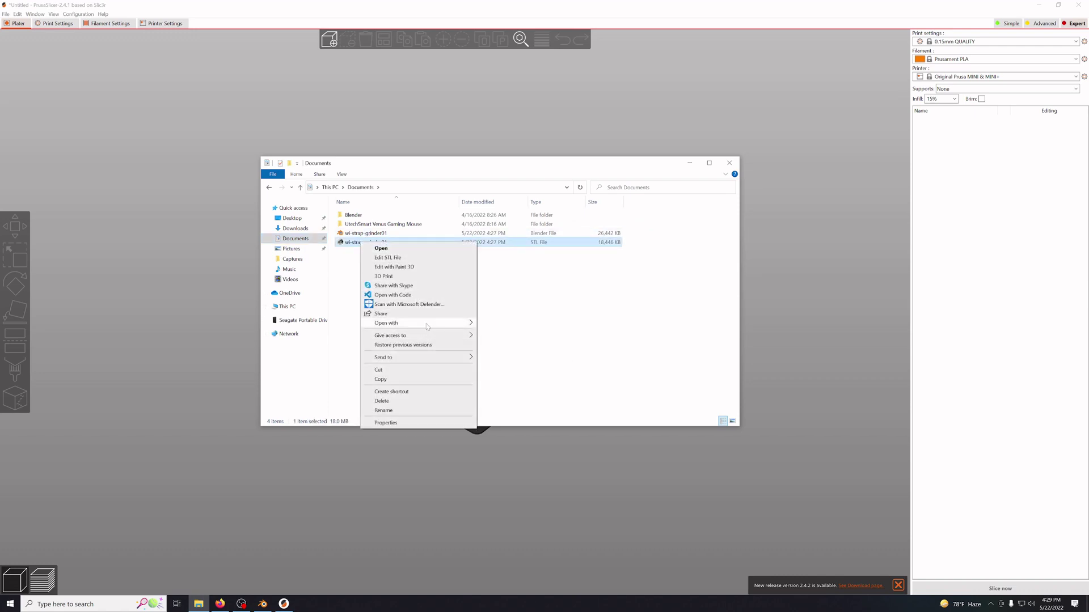
mouse_move(425, 323)
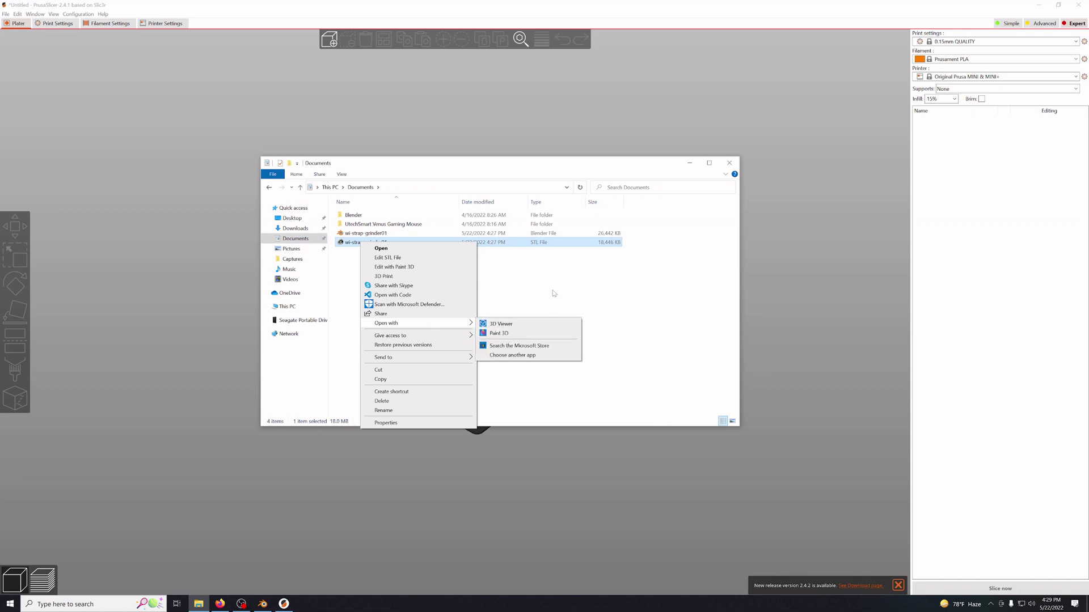
click(355, 214)
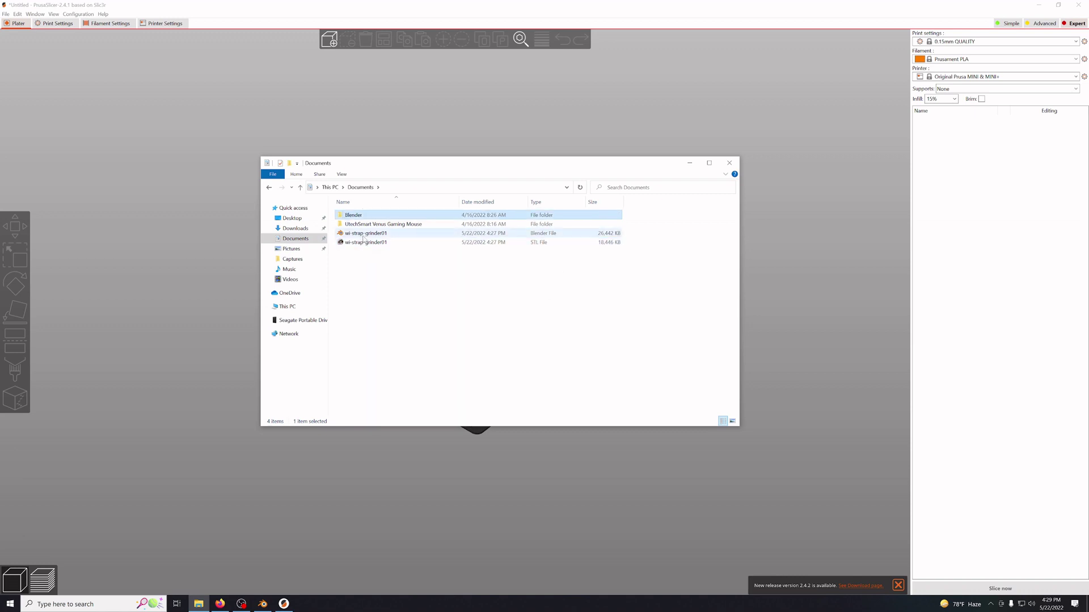
Load the wi-strap-grinder01 STL file from the Documents folder onto the PrusaSlicer print bed.
drag(363, 242, 416, 471)
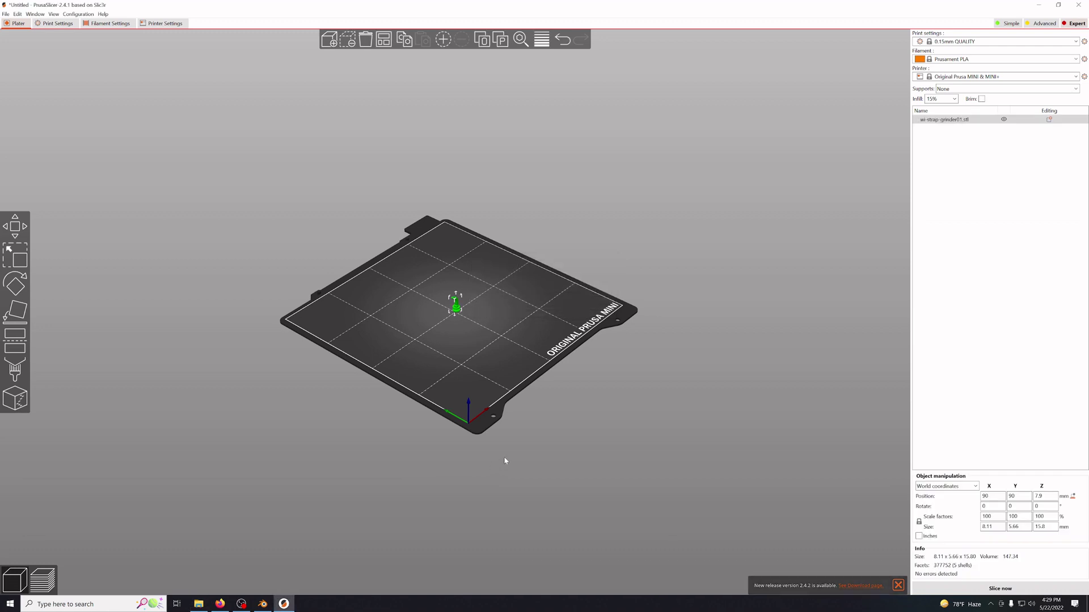
scroll(471, 450, up, 10)
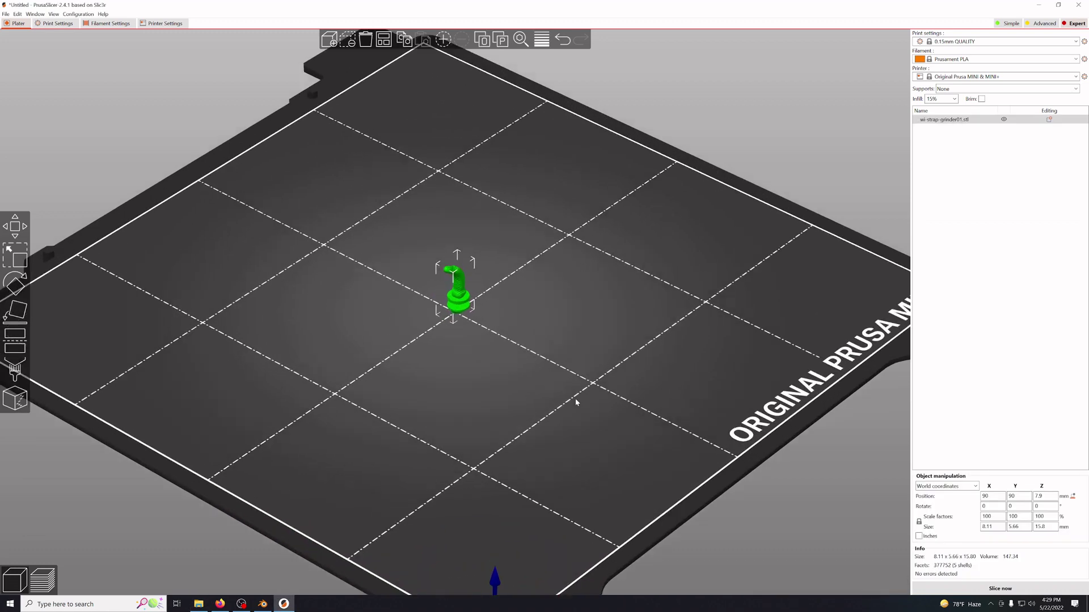
Inspect the model's lower end, switch to Blender, unhide Cylinder.002 and delete that thin connecting post between the two discs.
drag(504, 384, 446, 356)
scroll(446, 357, up, 10)
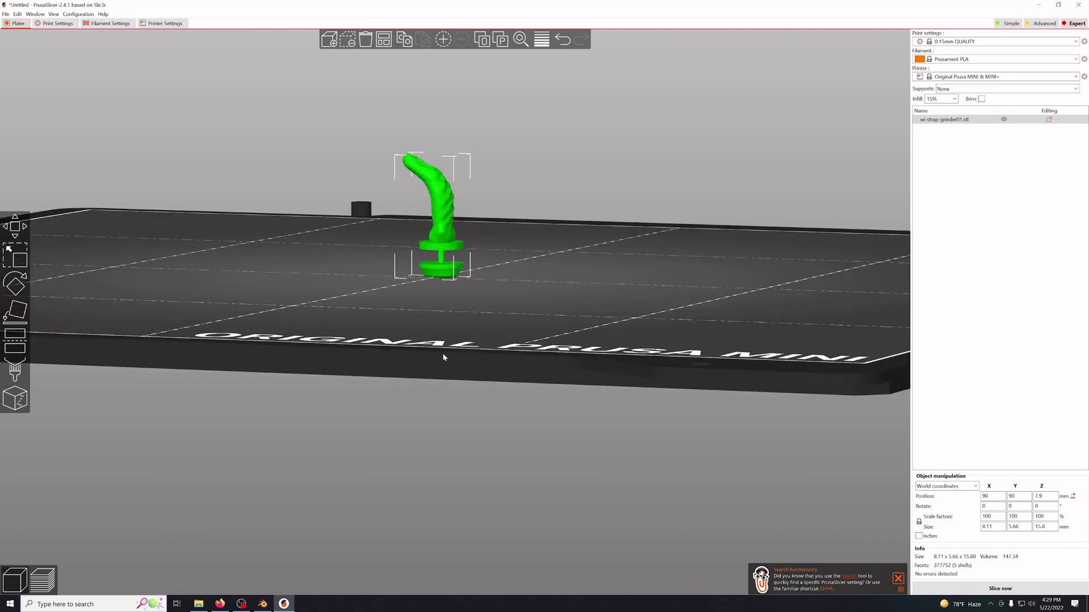
scroll(443, 358, up, 3)
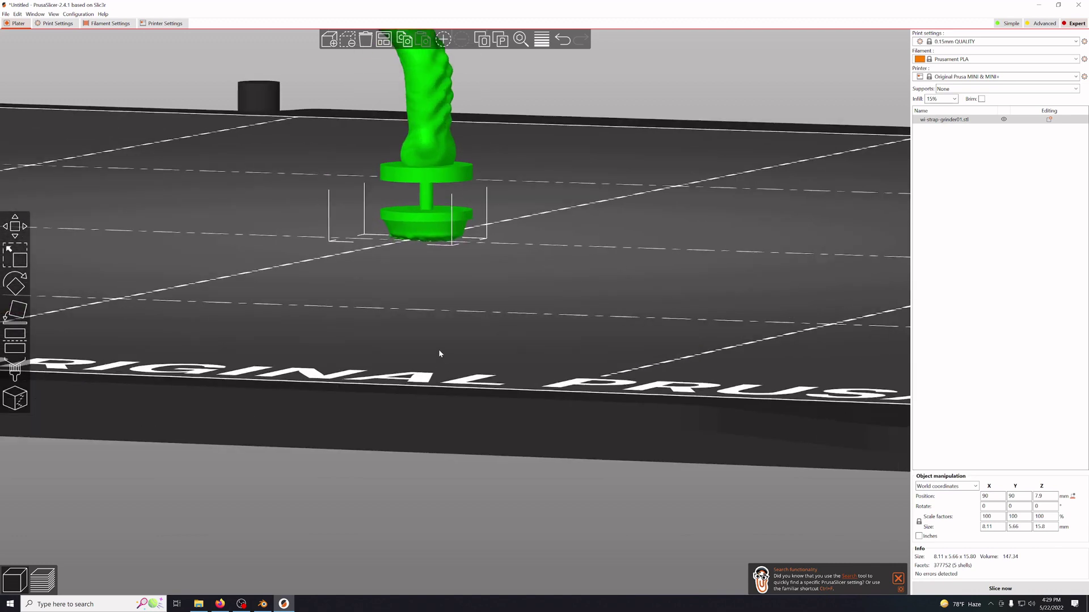
click(263, 604)
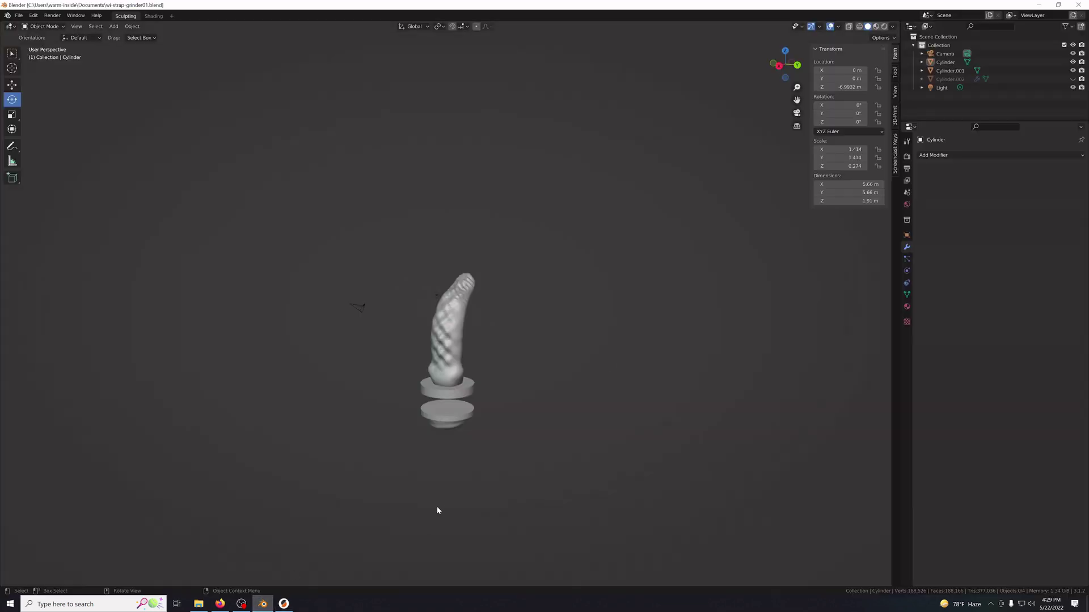
click(1072, 79)
mouse_move(635, 453)
middle_down()
mouse_move(590, 498)
mouse_move(477, 509)
mouse_move(444, 527)
mouse_move(507, 510)
mouse_move(498, 525)
middle_up()
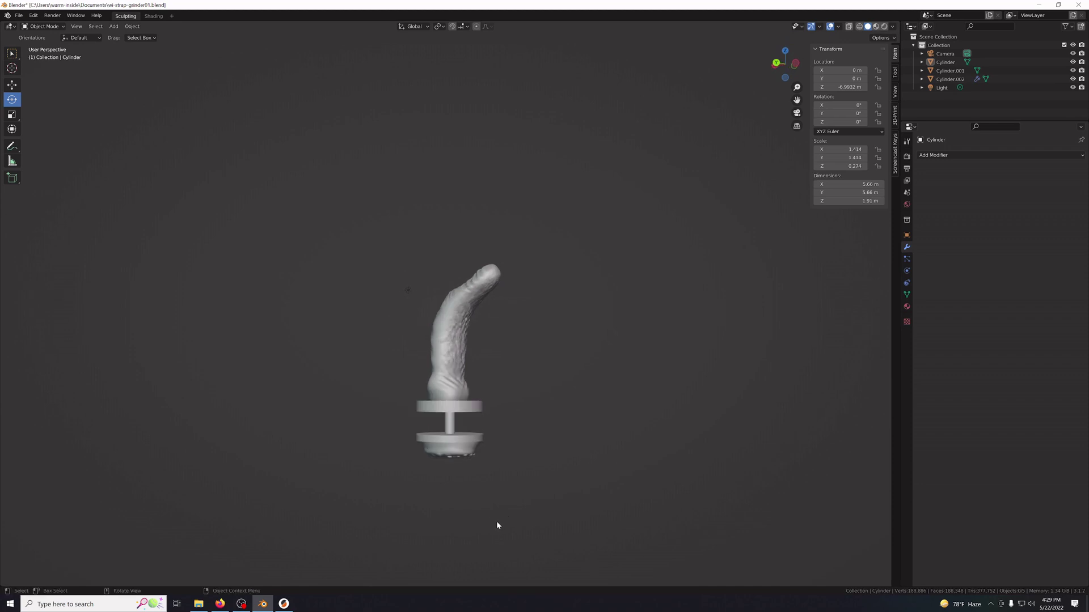
click(455, 435)
right_click(448, 428)
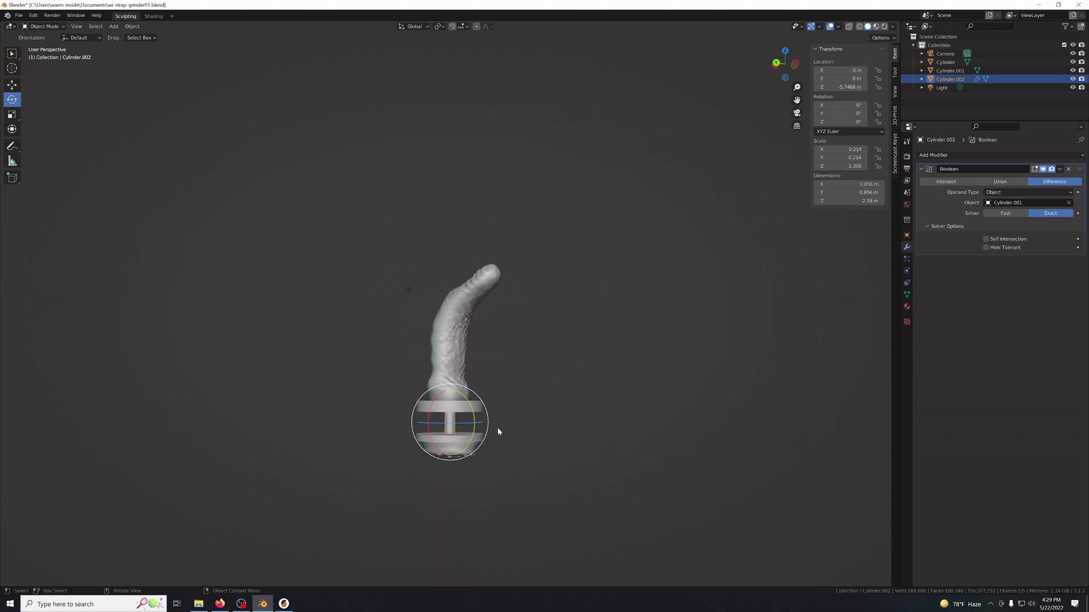
key(Delete)
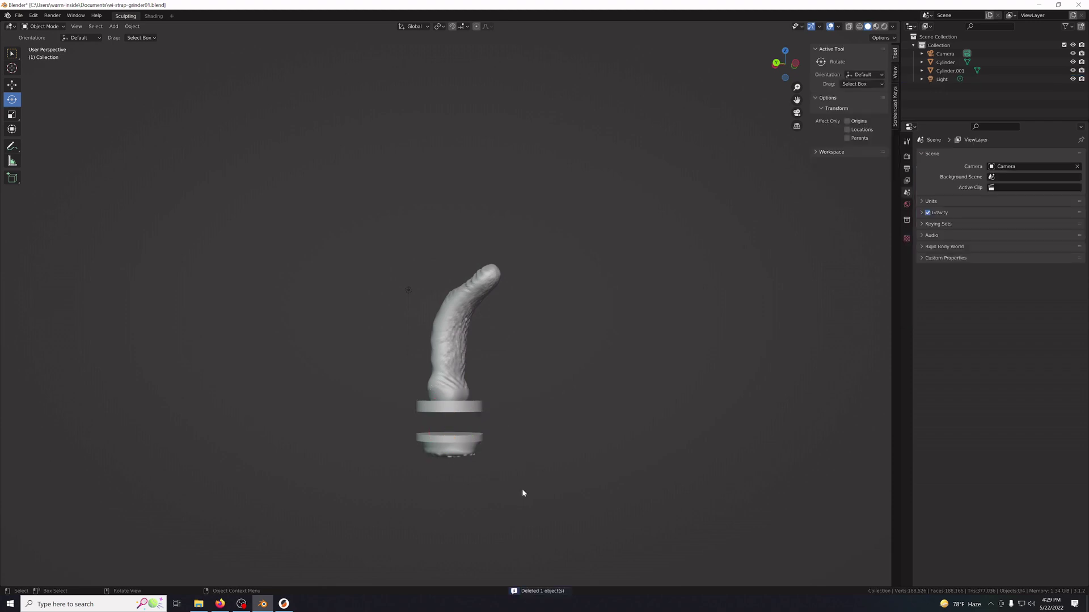
Save the Blender file and export the model over wi-strap-grinder01.stl in the Documents folder.
key(ctrl+s)
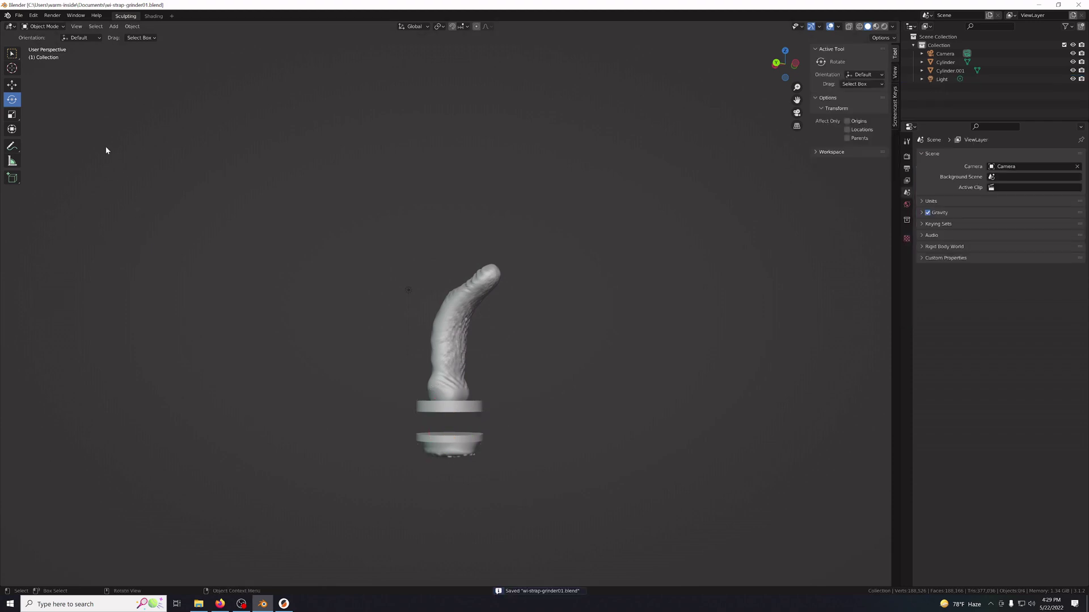
click(19, 16)
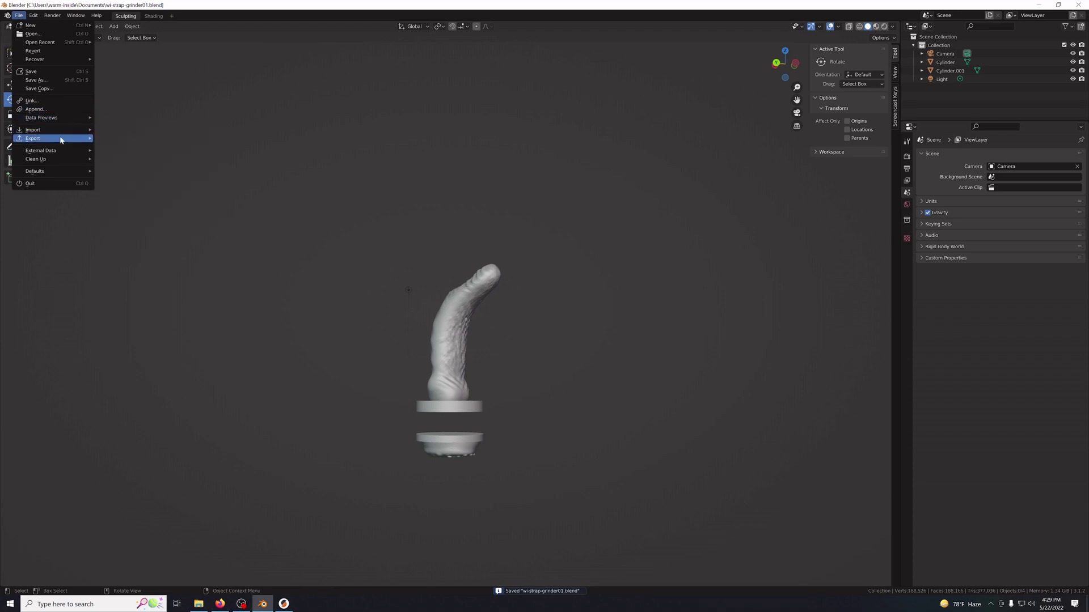
mouse_move(88, 141)
click(151, 207)
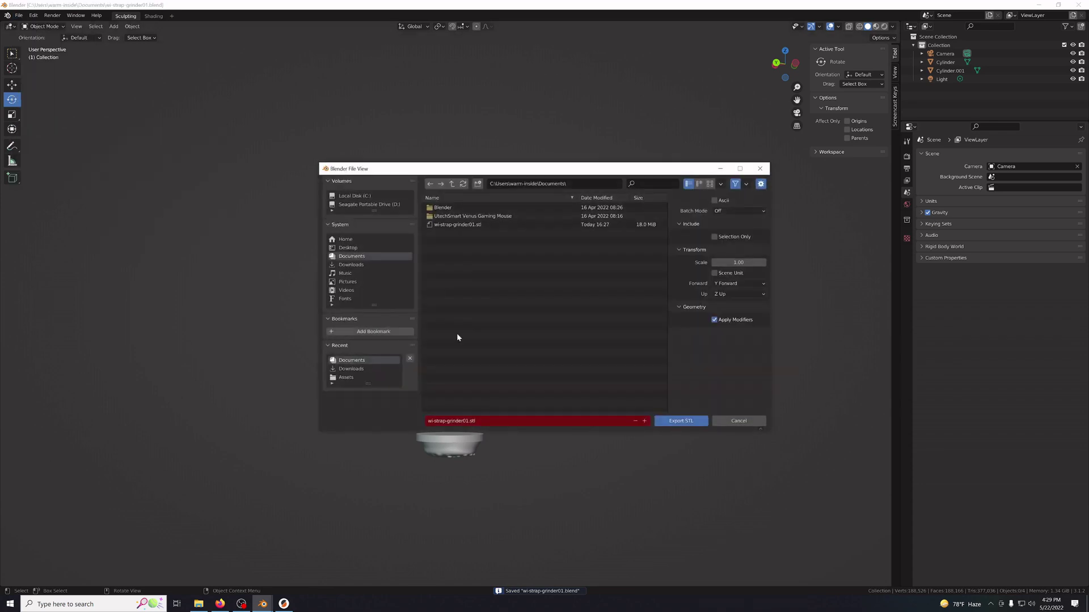
click(682, 422)
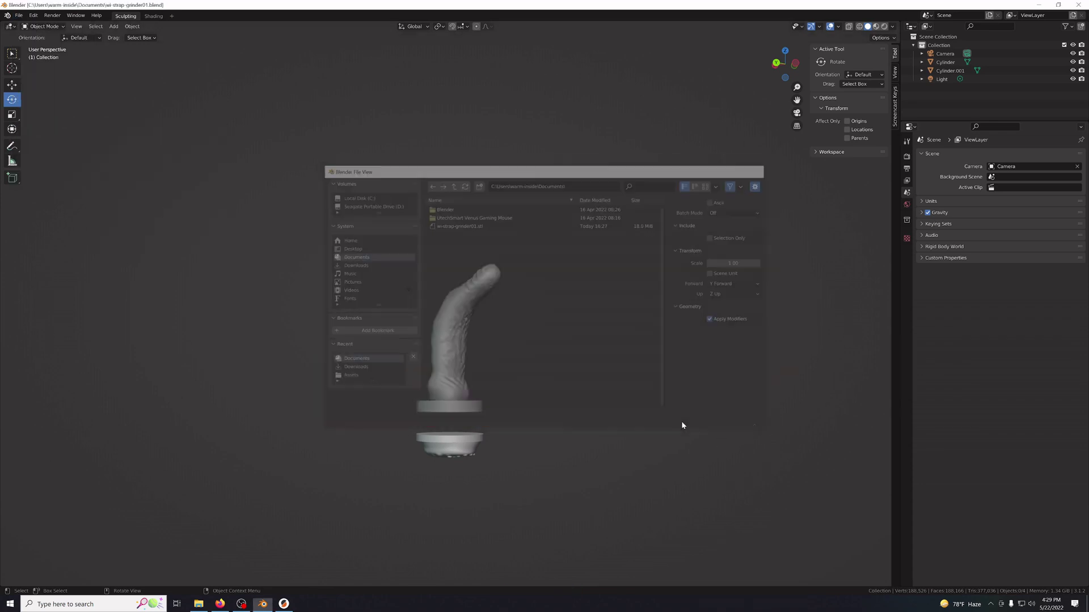
Switch to PrusaSlicer and reload the wi-strap-grinder01 model from disk.
click(286, 602)
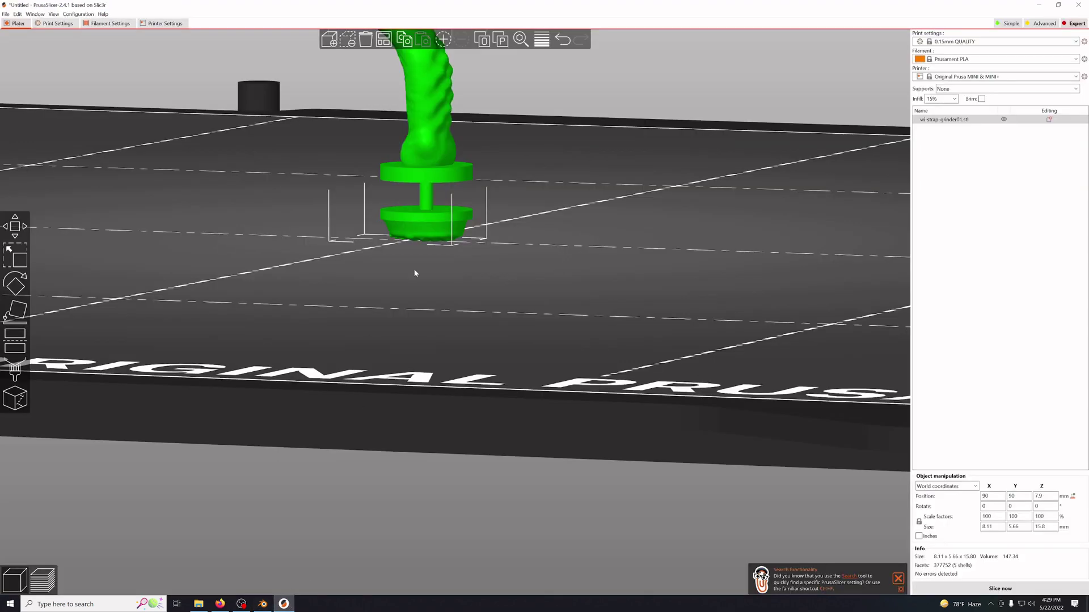
scroll(445, 310, up, 3)
scroll(440, 309, down, 4)
right_click(429, 160)
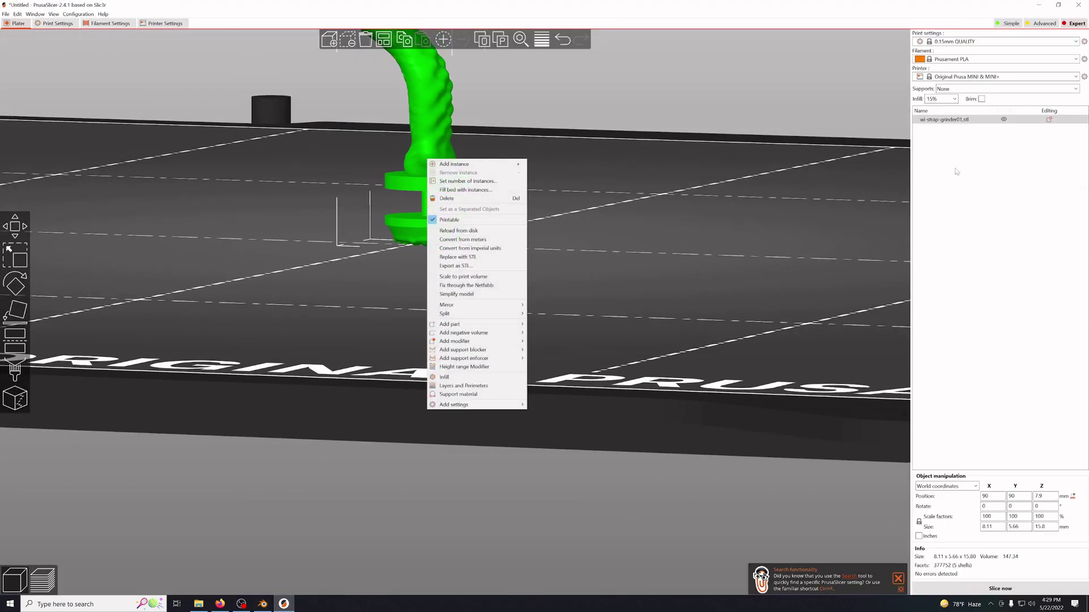
click(696, 172)
right_click(955, 120)
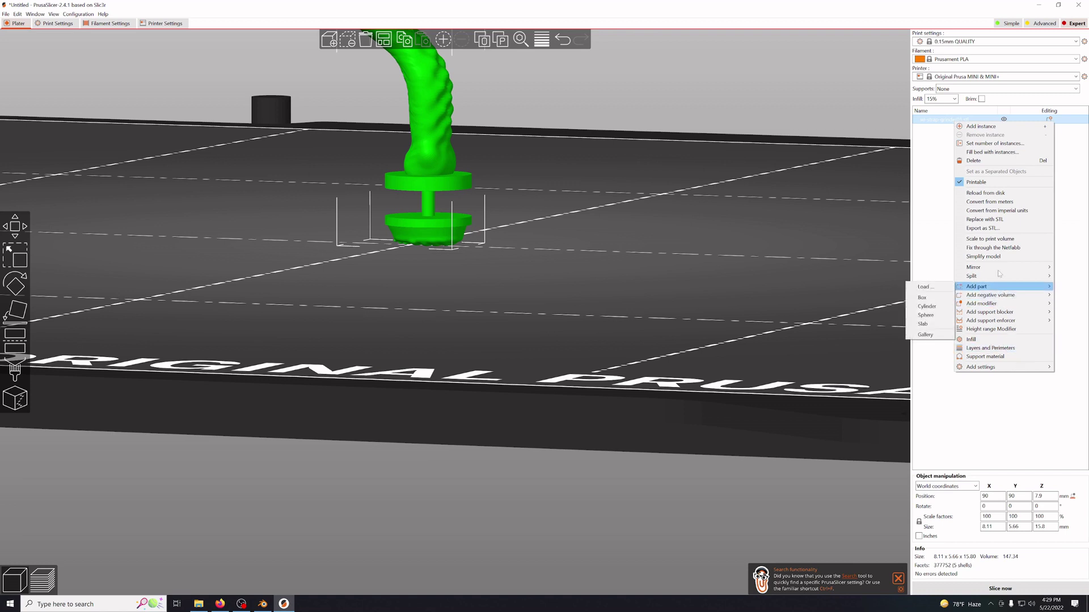
click(998, 194)
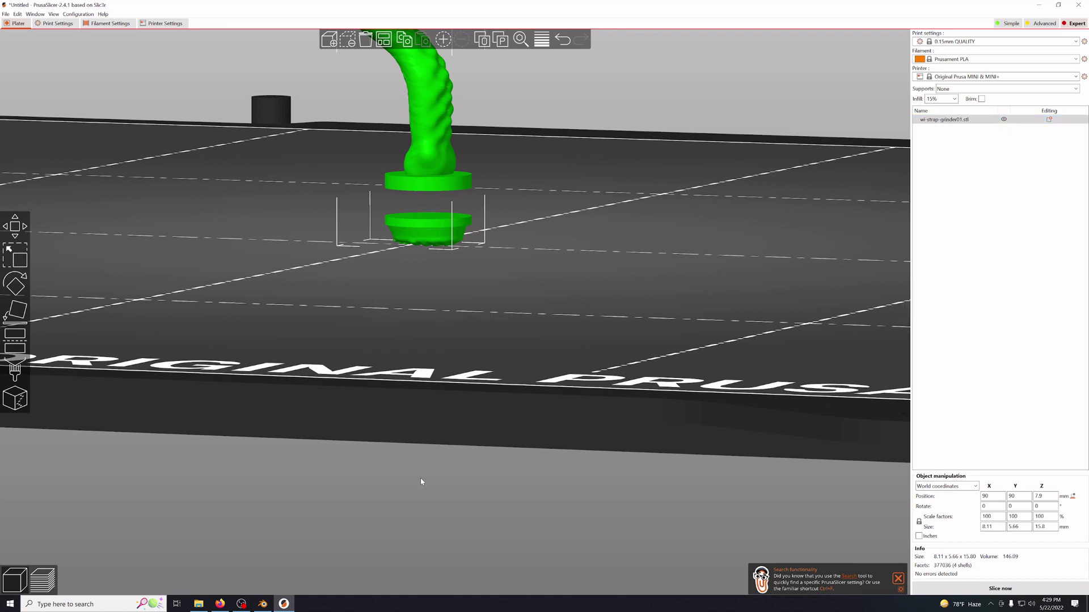
Cut the model with a horizontal plane in the gap between the two discs, keeping both the upper and lower parts.
click(21, 349)
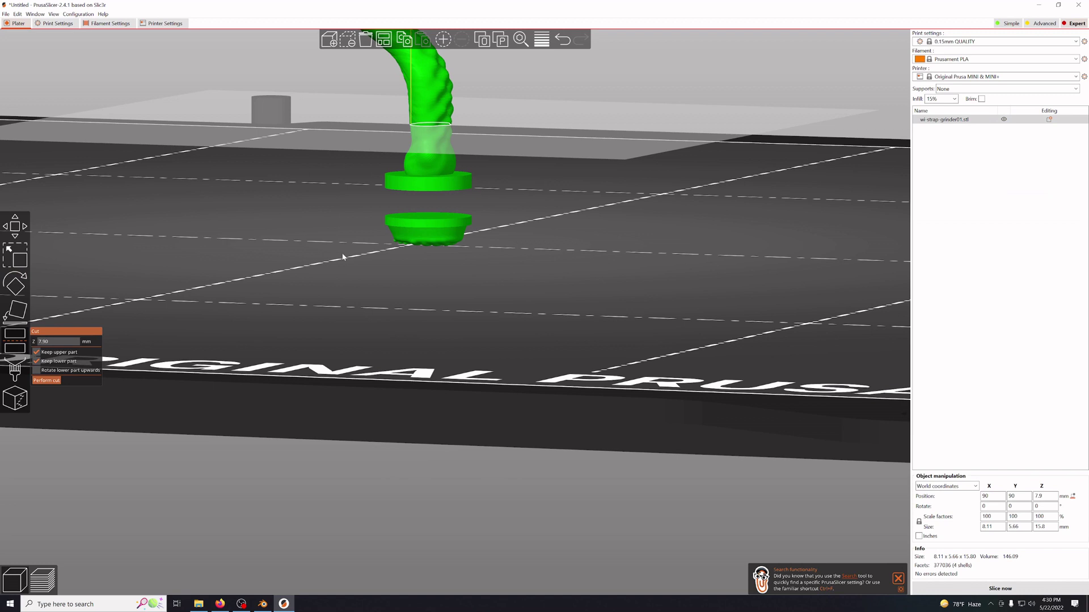
scroll(440, 116, down, 5)
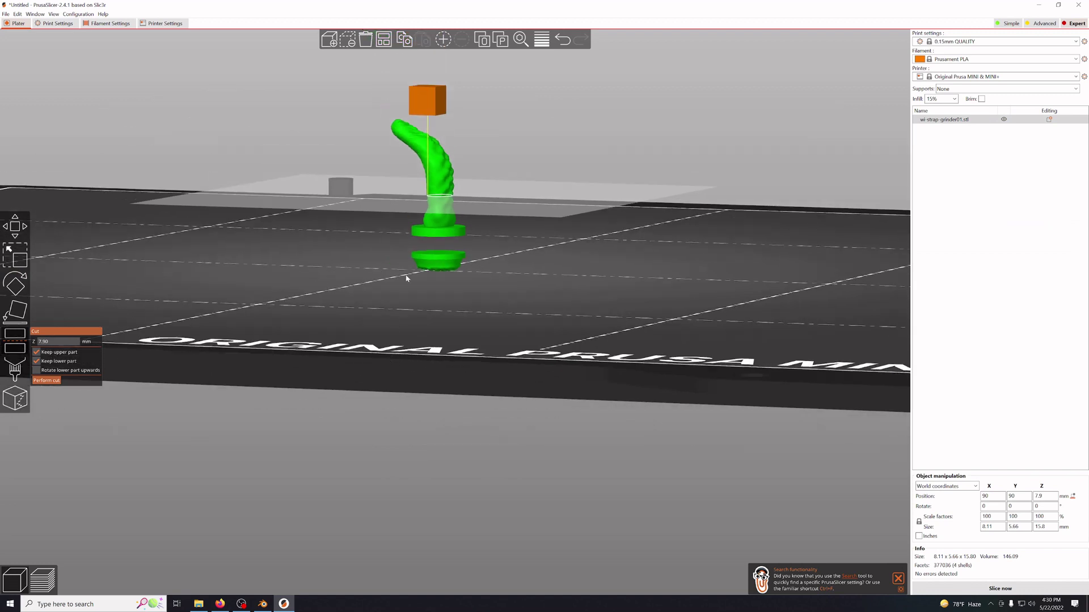
drag(434, 105, 435, 151)
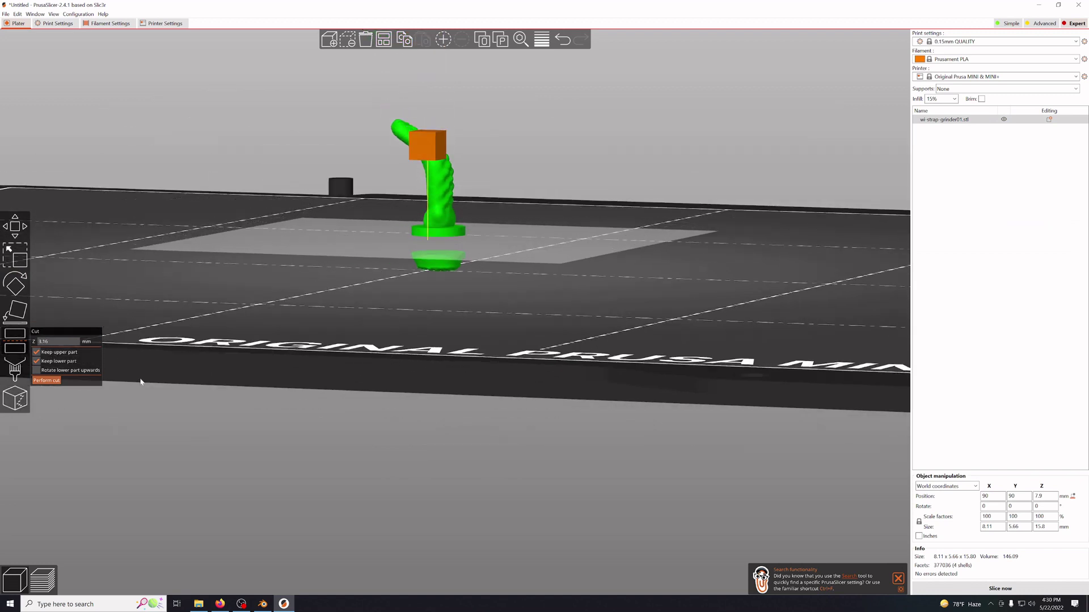
click(46, 380)
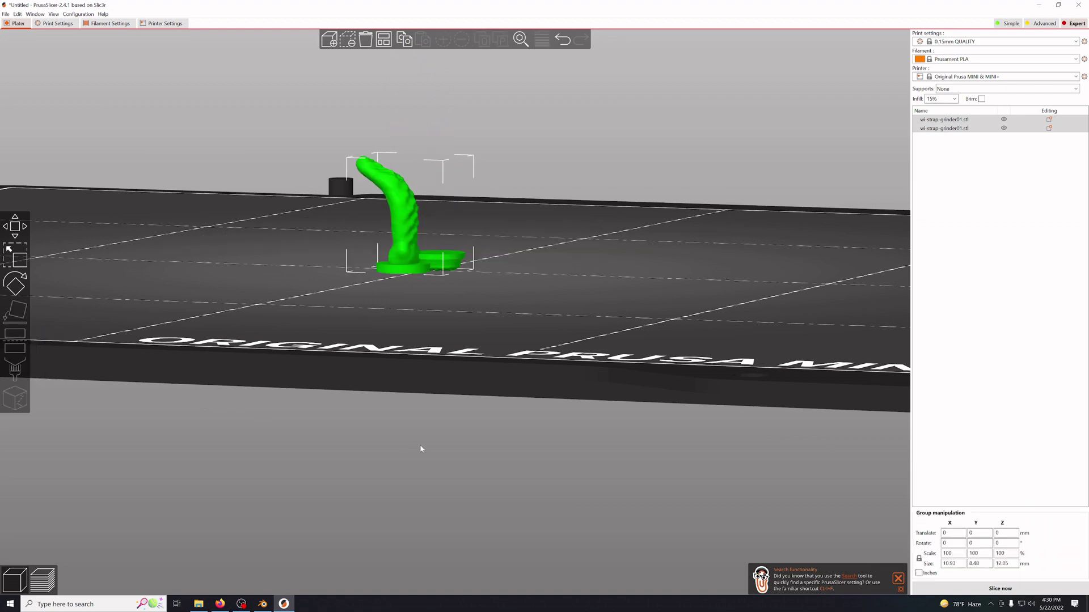
Select only the small cut-off base and move it clear of the tall part on the bed.
drag(421, 448, 364, 429)
scroll(409, 432, up, 5)
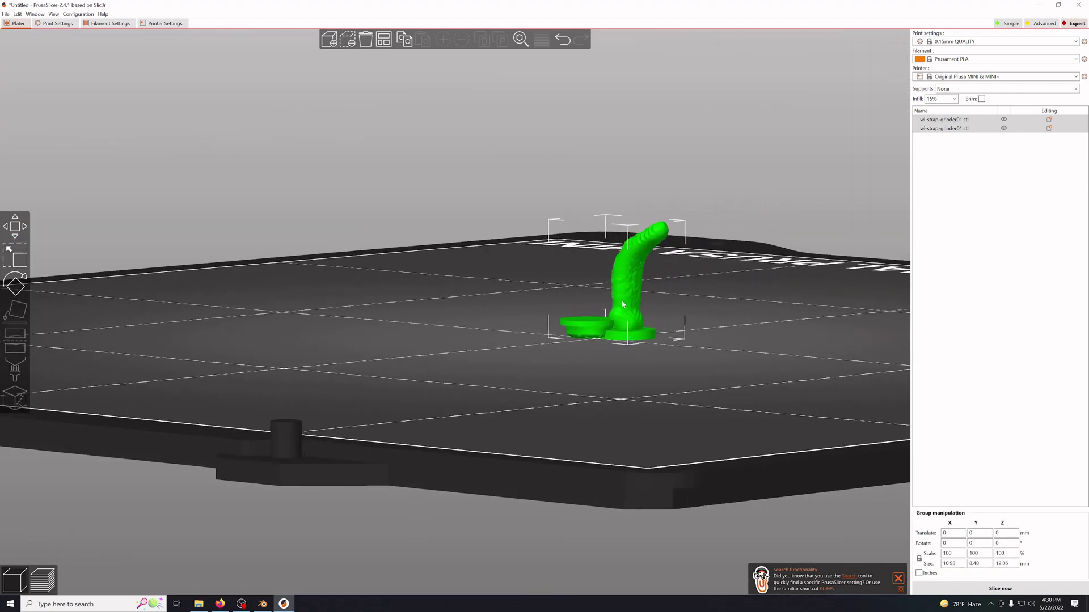
scroll(622, 305, up, 5)
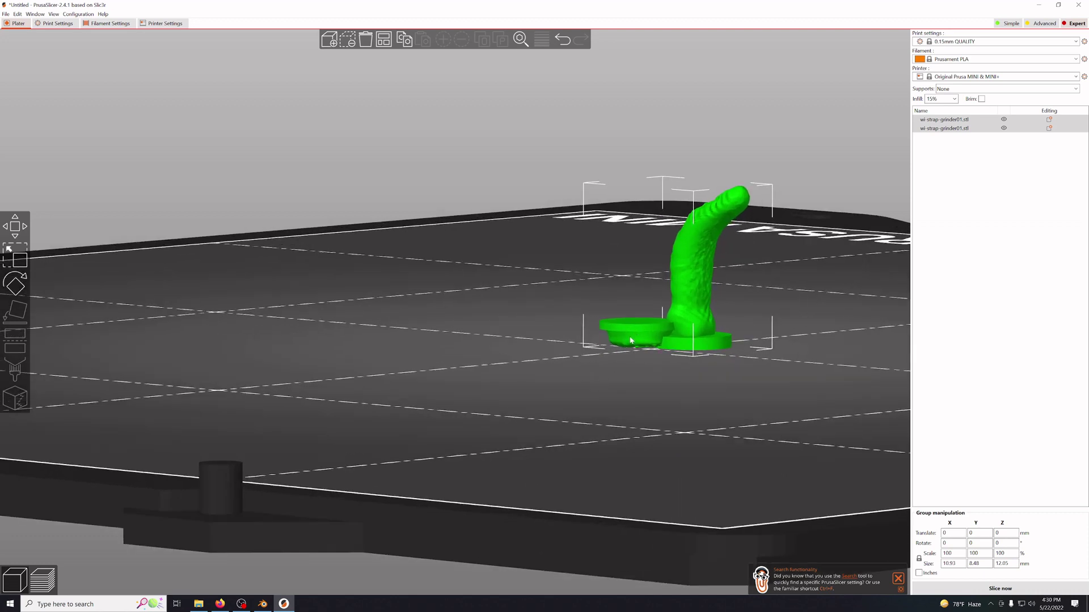
mouse_move(830, 300)
mouse_down()
mouse_move(776, 317)
mouse_move(809, 303)
mouse_up()
click(950, 135)
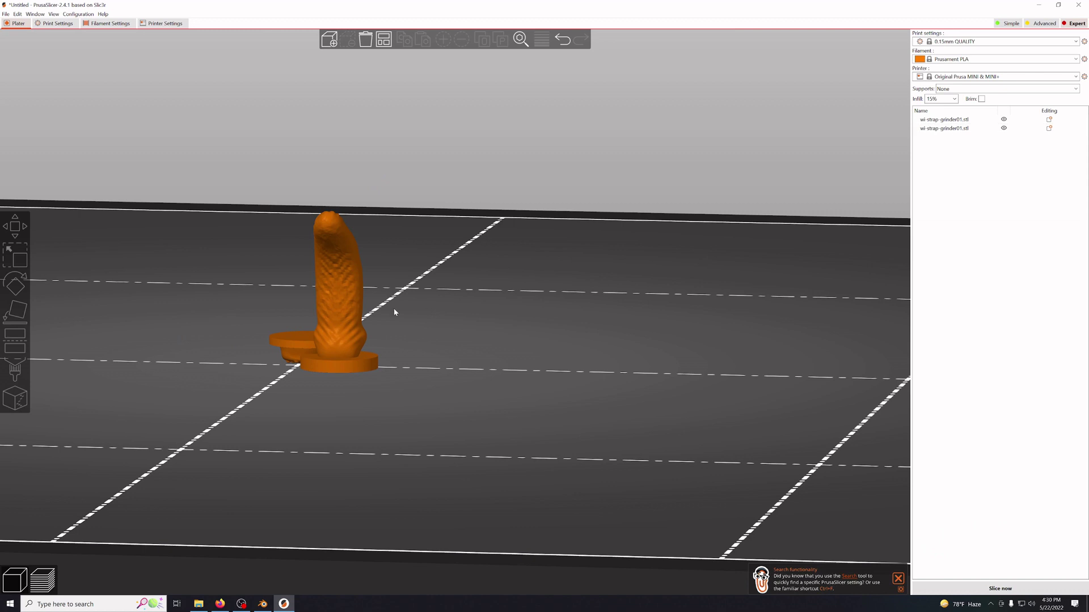
click(340, 327)
click(296, 341)
drag(297, 344, 232, 355)
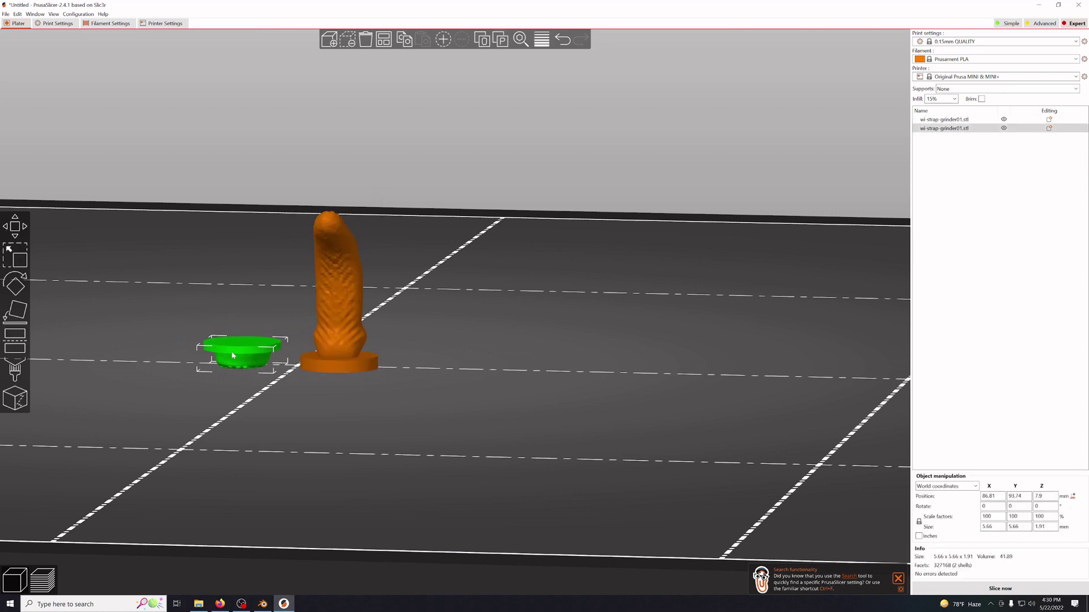
Use Place on face to lay the small base's wide flat disc face on the print bed.
click(12, 312)
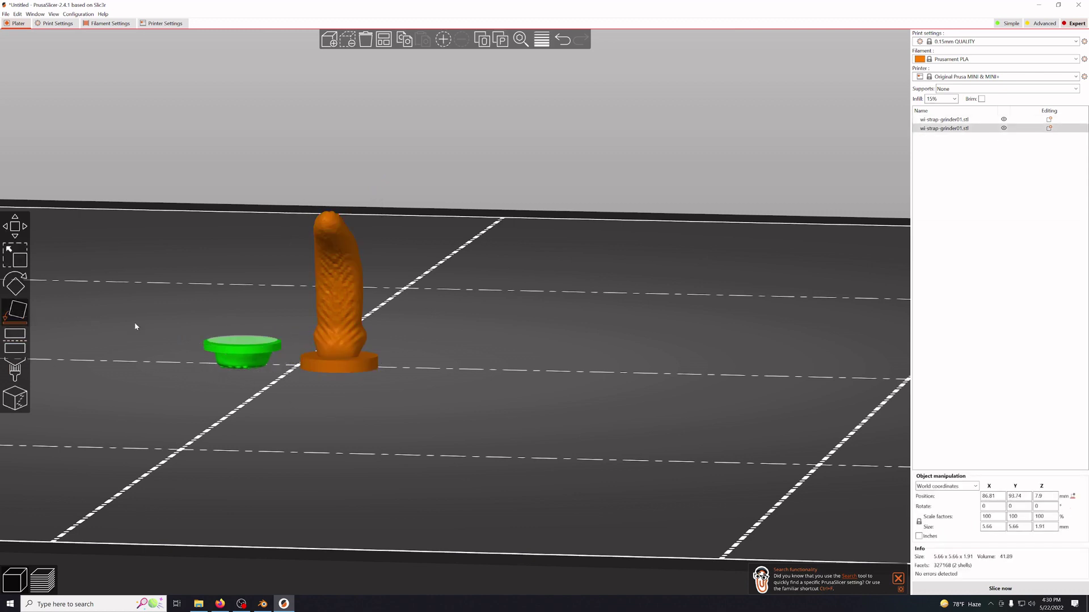
click(244, 343)
click(364, 398)
drag(400, 463, 452, 446)
scroll(450, 441, down, 10)
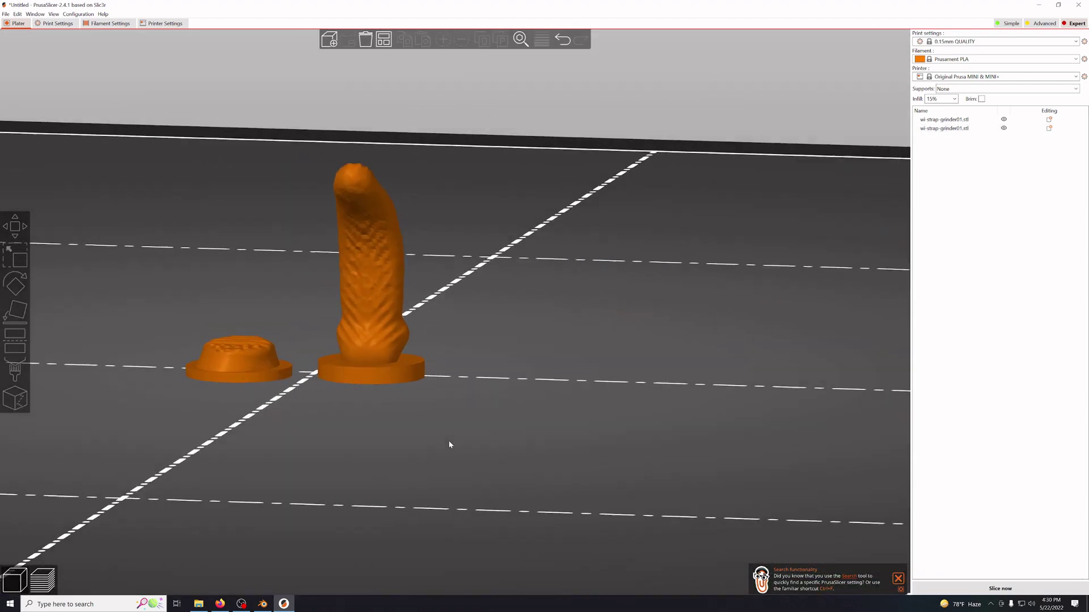
scroll(439, 442, down, 3)
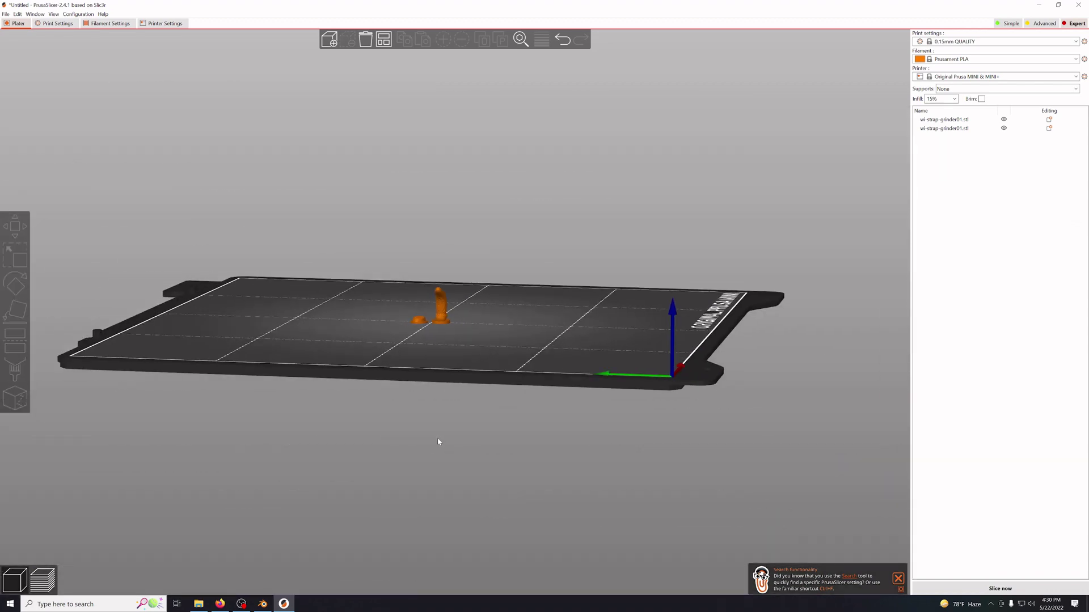
drag(267, 463, 74, 534)
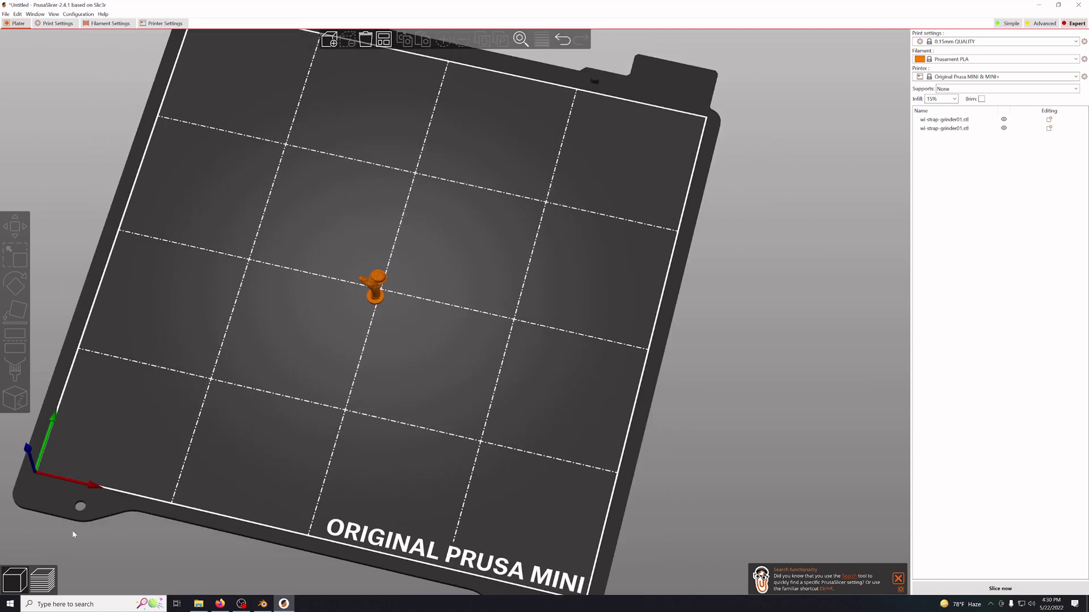
Select the tall part alone and scale it uniformly to a Z size of 50 mm.
click(944, 120)
click(944, 129)
shift+click(944, 120)
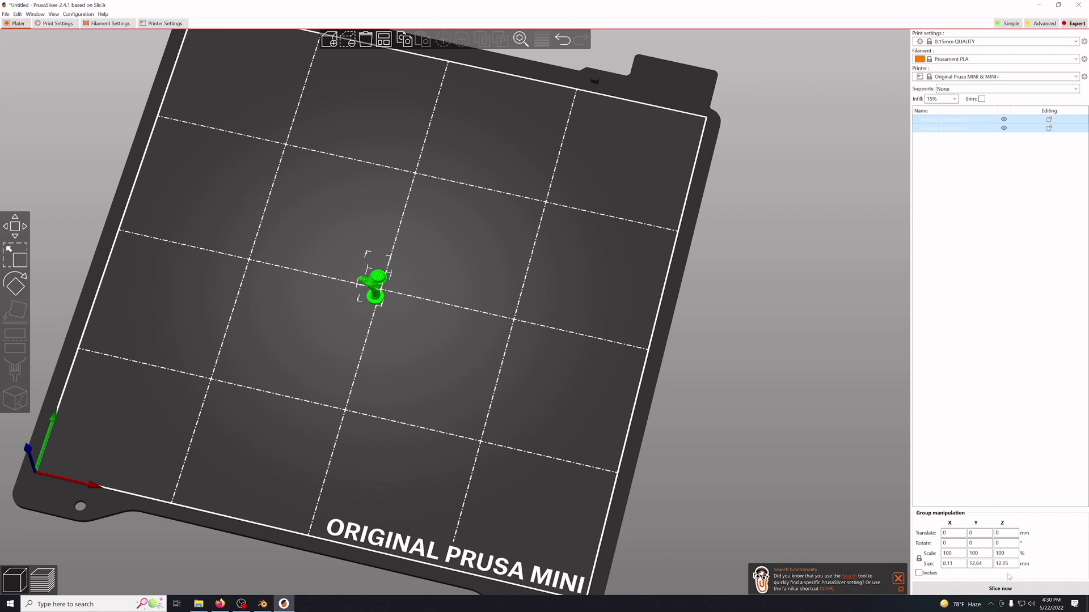
click(955, 144)
click(956, 128)
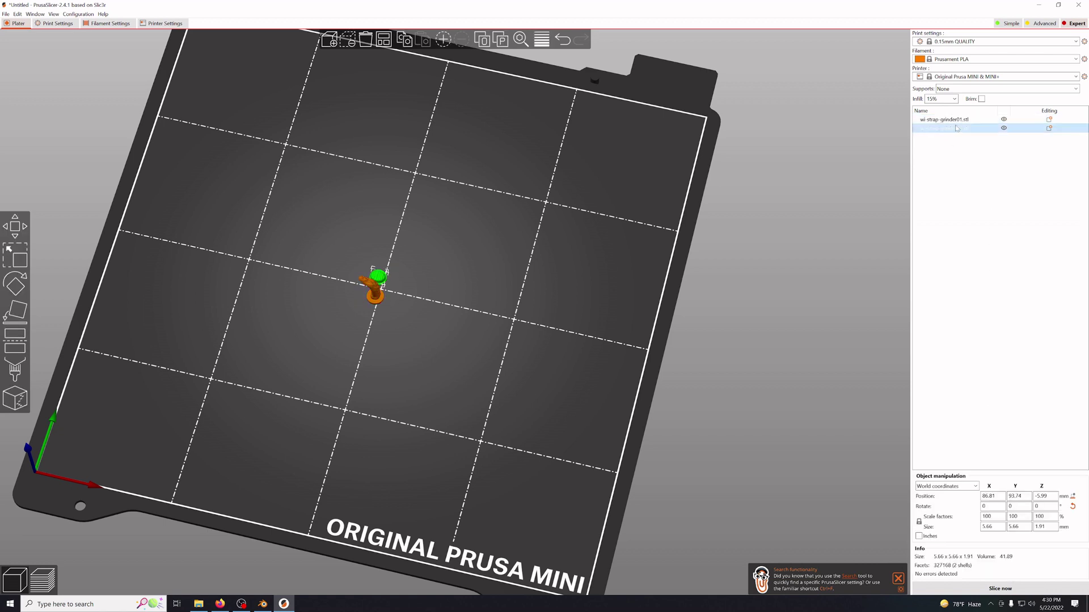
click(956, 120)
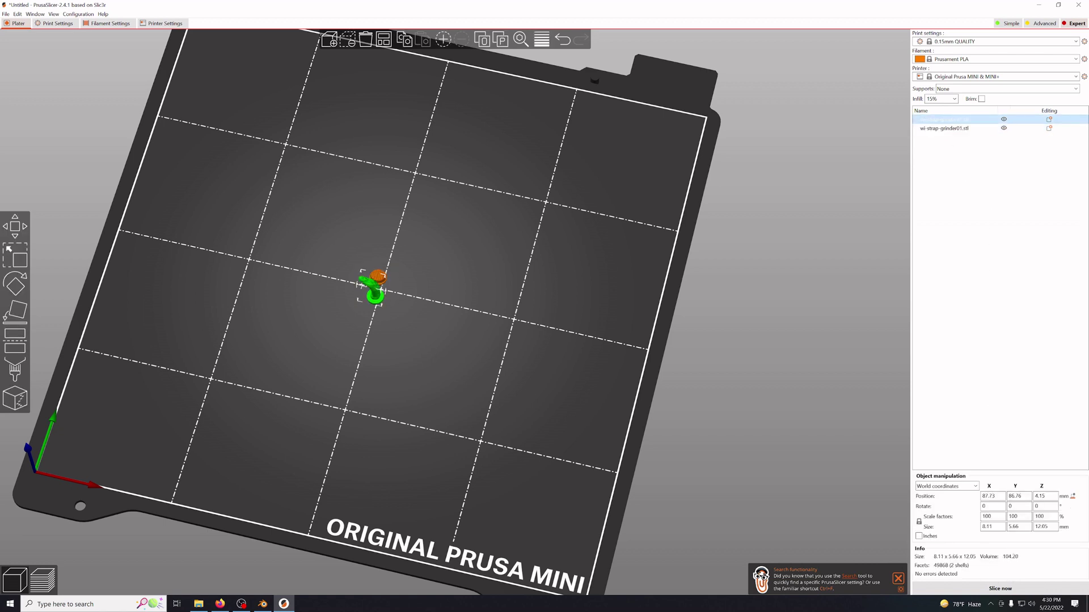
key(m)
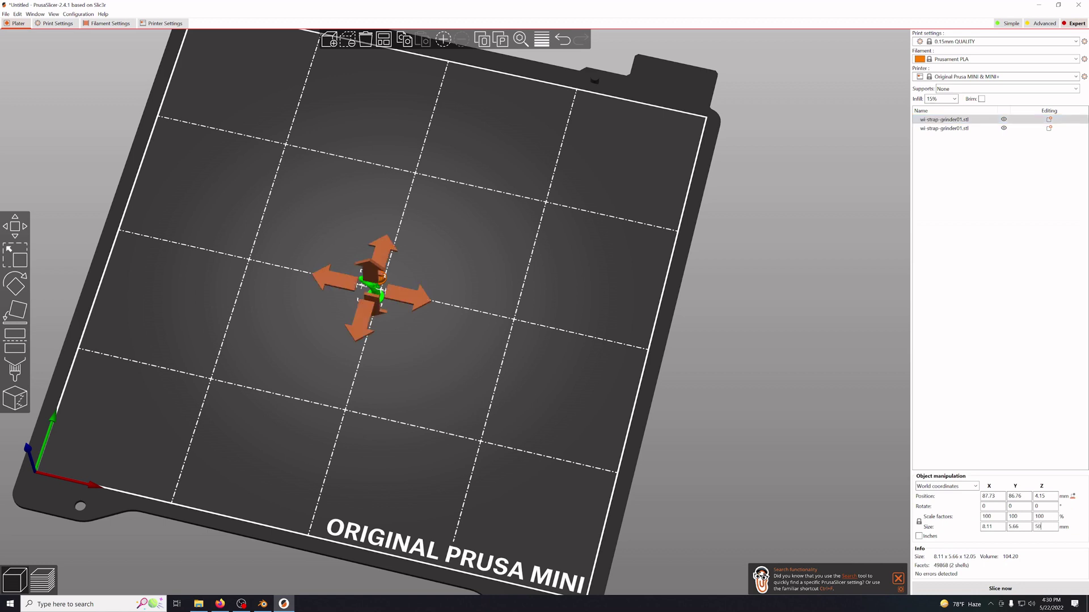
key(Return)
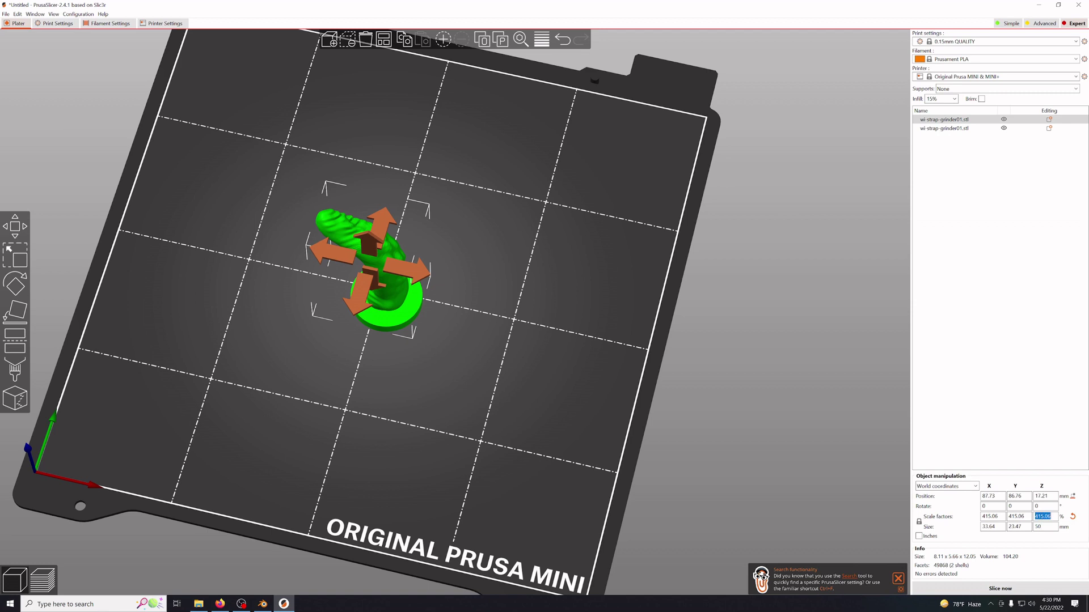
click(977, 129)
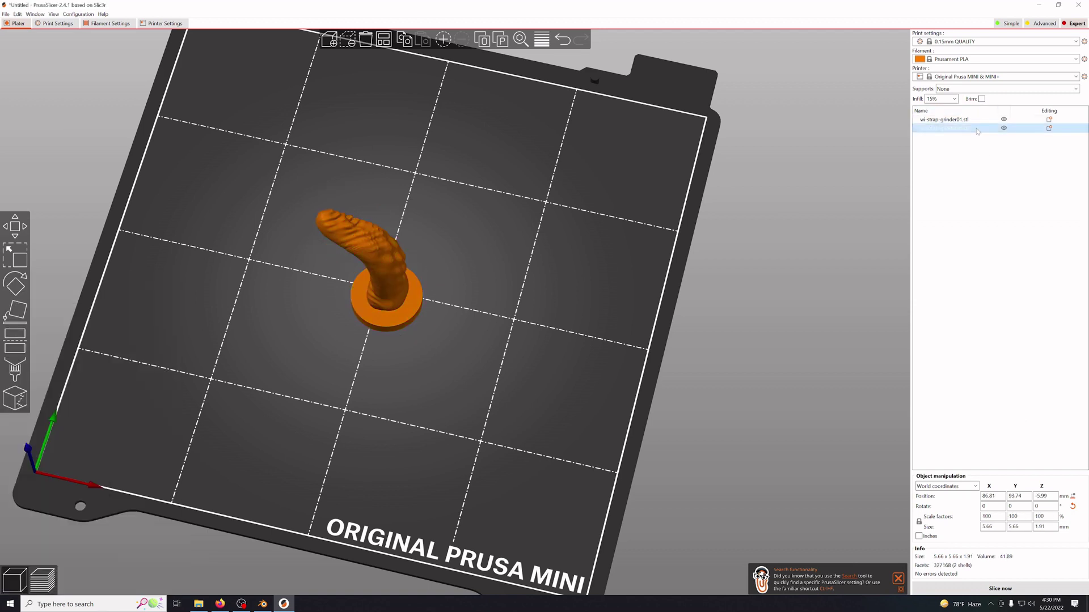
click(1043, 516)
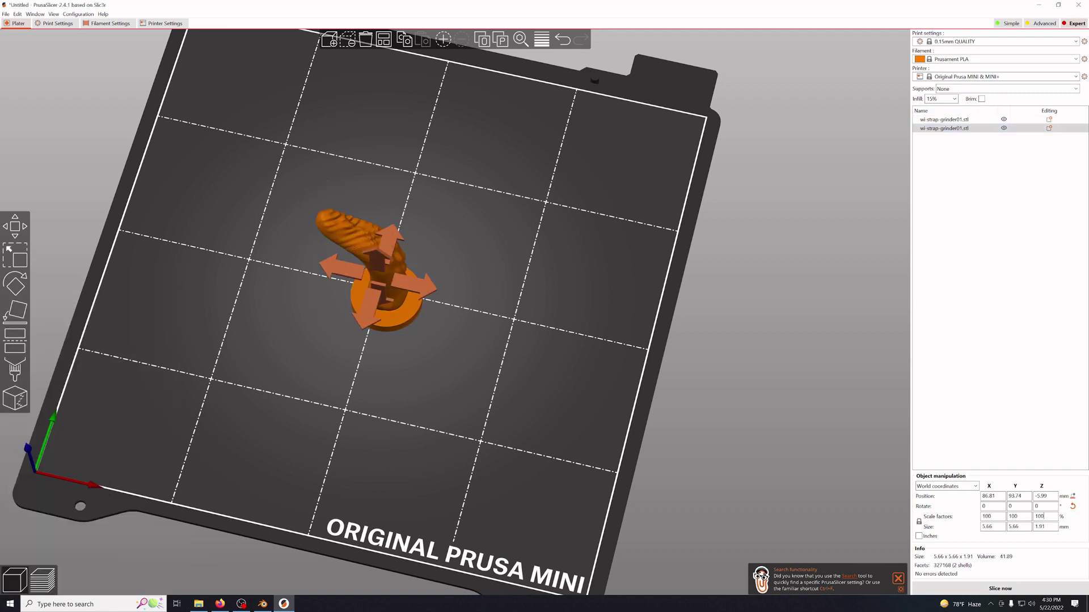
key(super+v)
click(923, 383)
Scale the small base uniformly by 415.06%, copying the scale factor from the tall part.
click(956, 120)
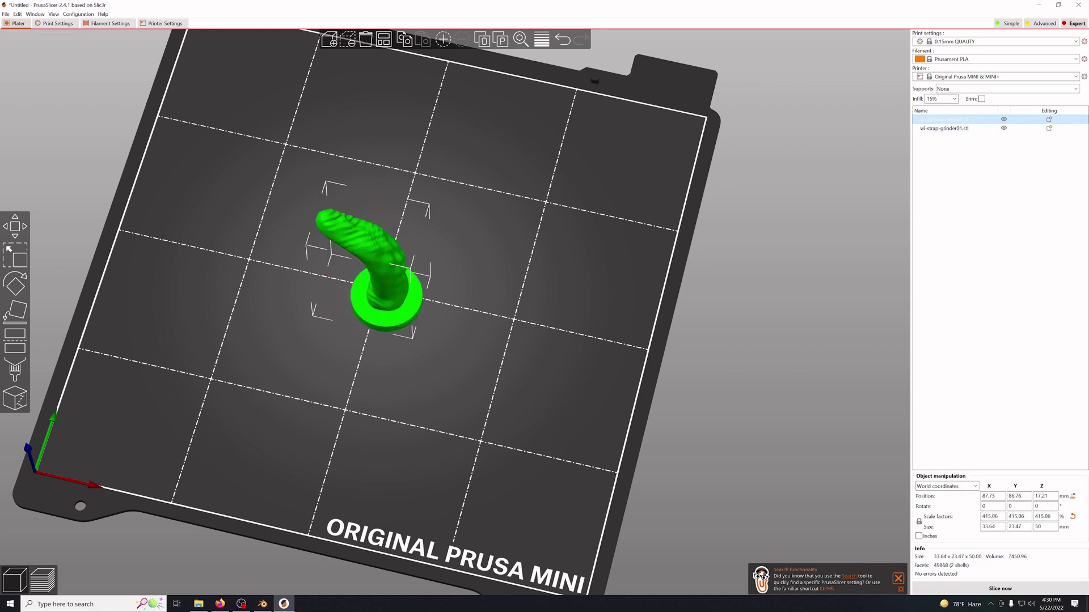
click(1041, 517)
right_click(1042, 517)
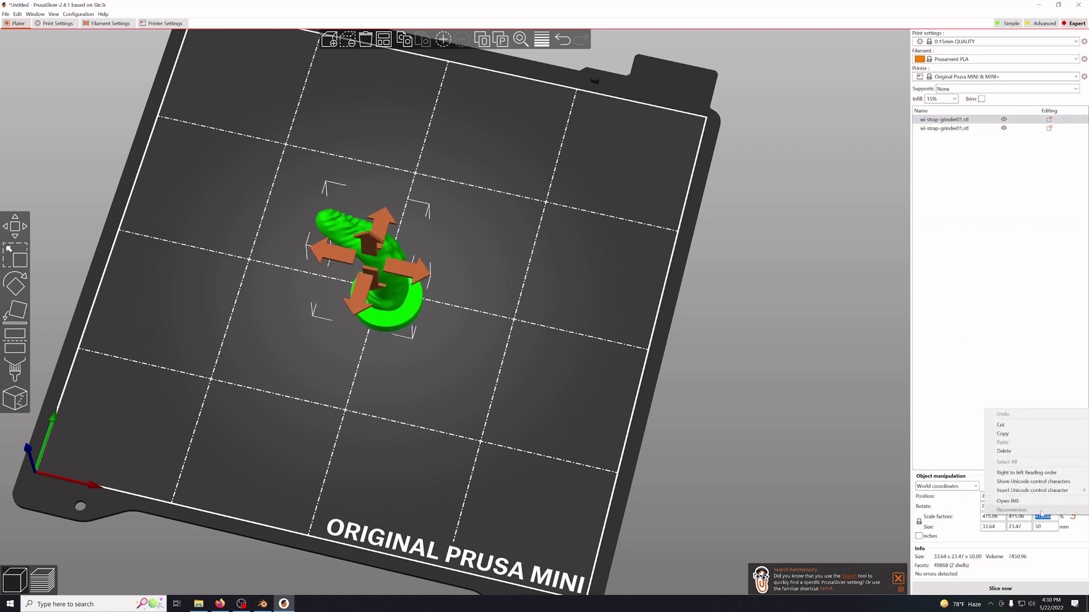
click(1007, 430)
click(950, 128)
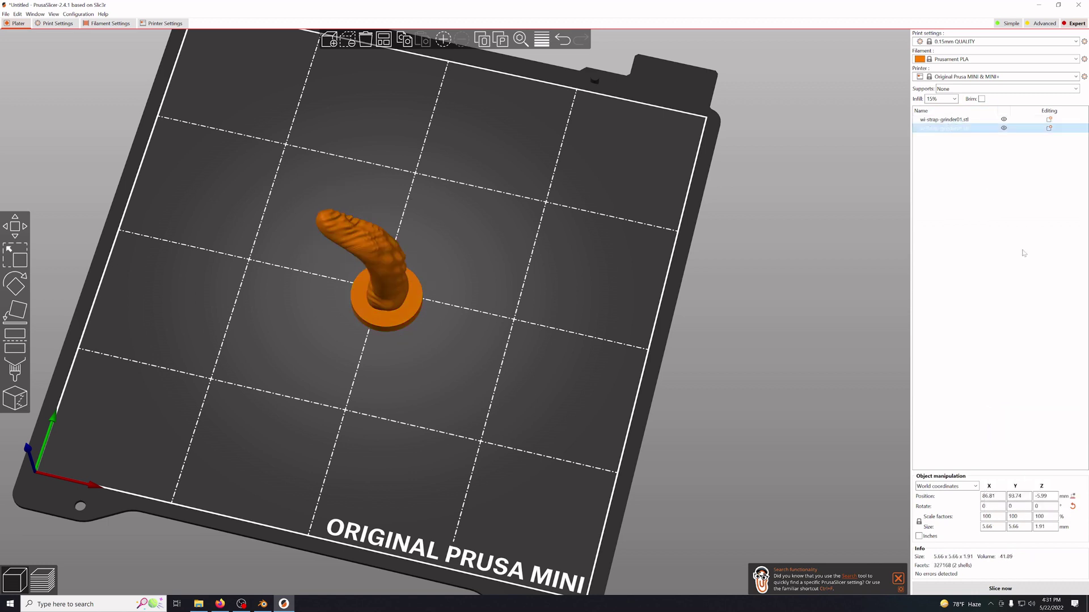
click(1042, 516)
right_click(1042, 517)
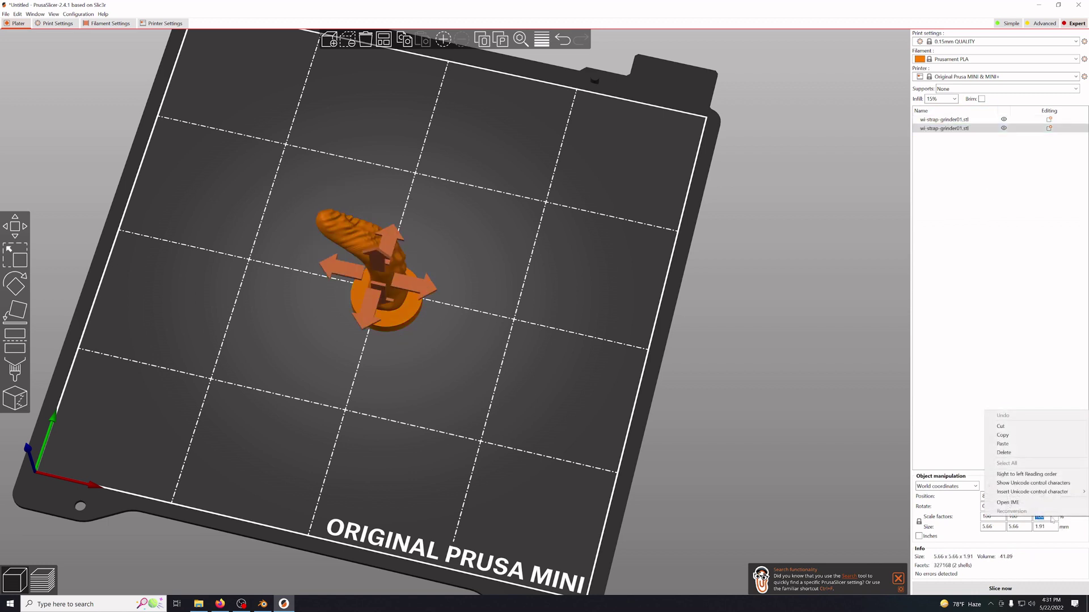
click(993, 457)
key(Return)
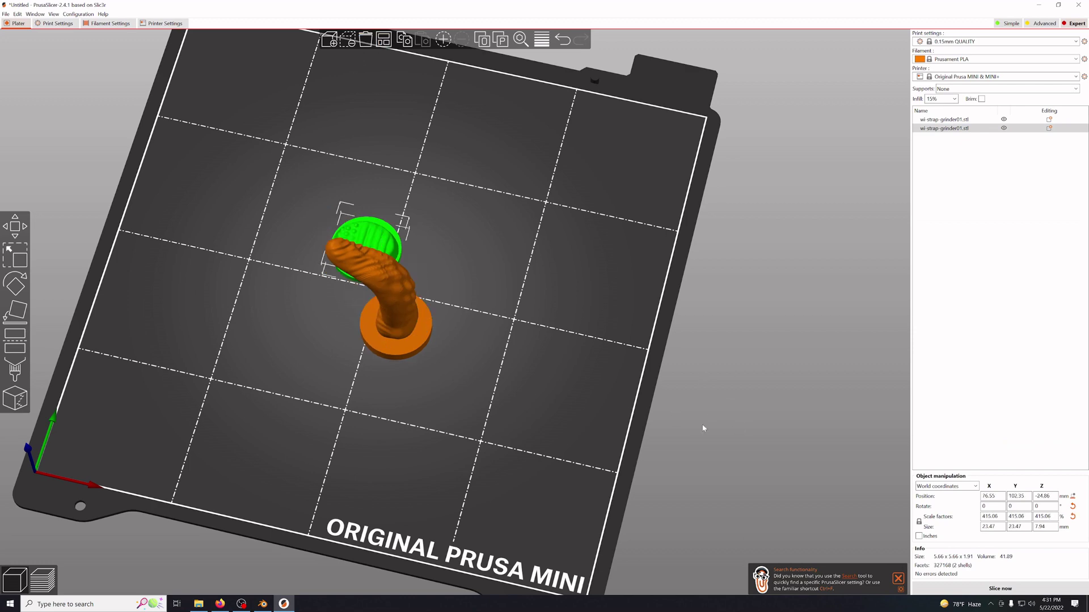
drag(702, 430, 446, 427)
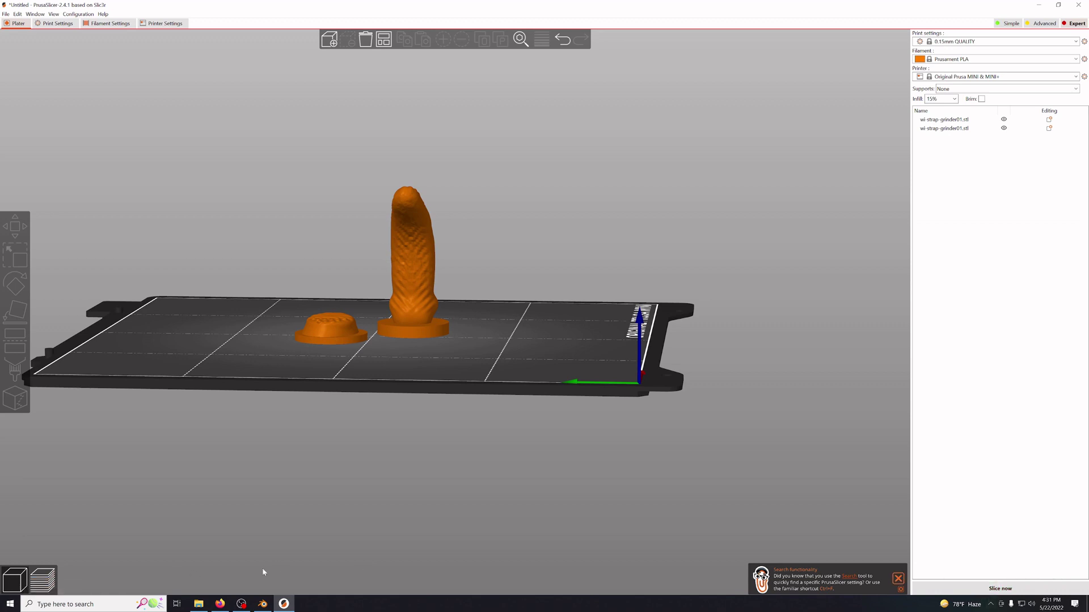
Switch the tall part's dimensions to inches and scale it uniformly to a Z size of 6 in.
drag(479, 332, 474, 330)
click(383, 302)
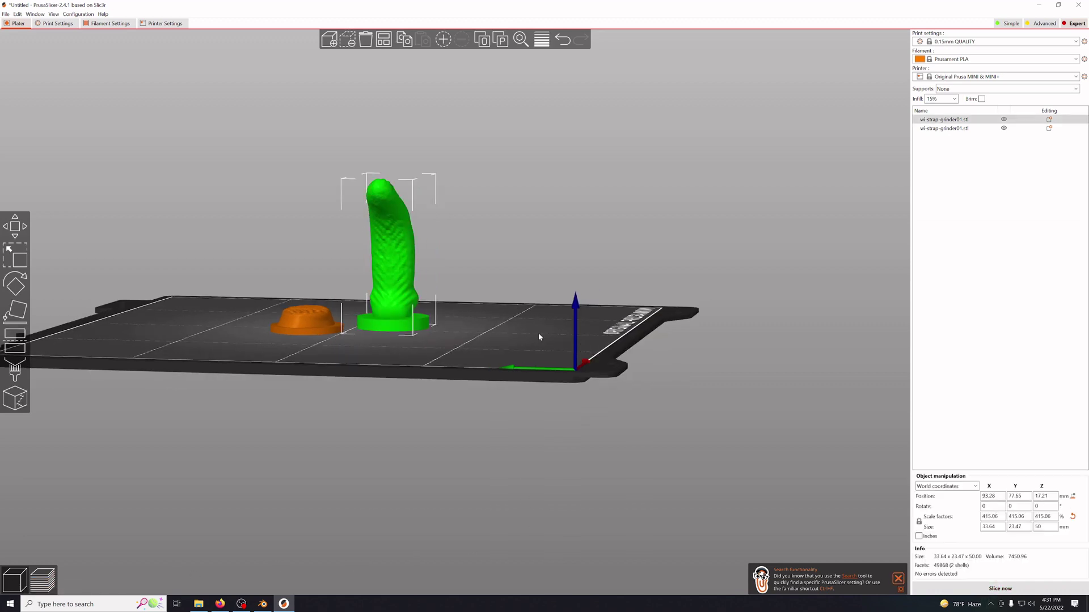
click(918, 536)
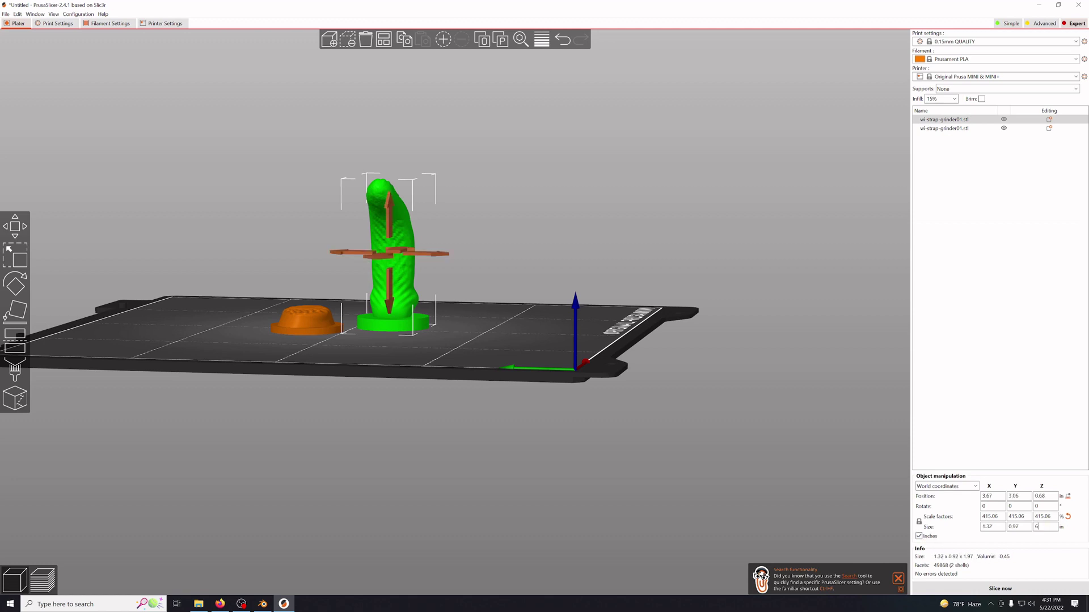
text(6)
key(Return)
click(1031, 604)
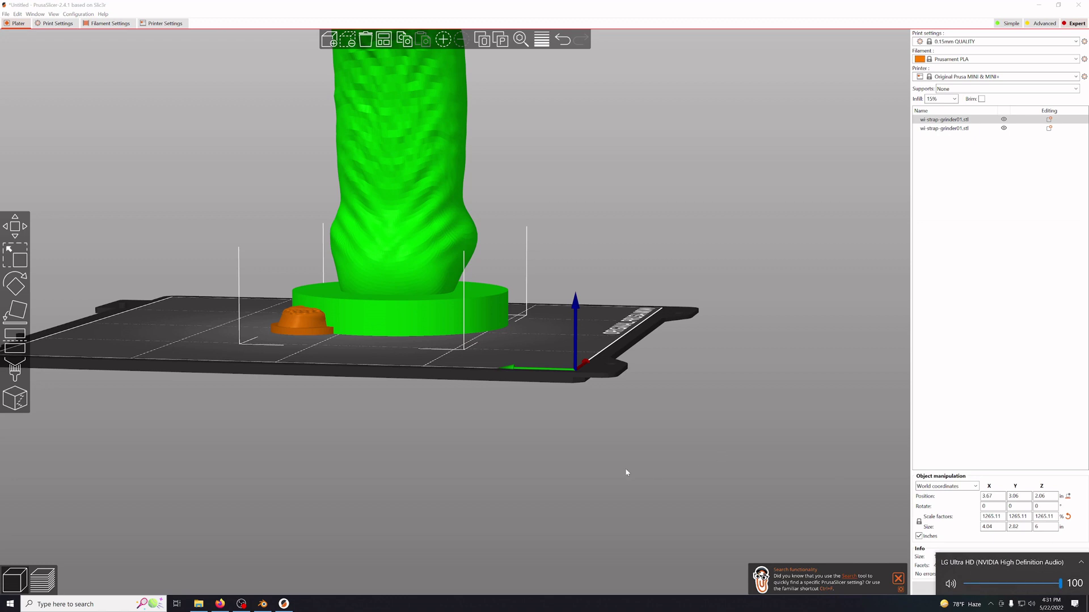
Cut the tall part horizontally through its disc at Z 0.25 in, keeping only the upper part.
drag(455, 452, 596, 476)
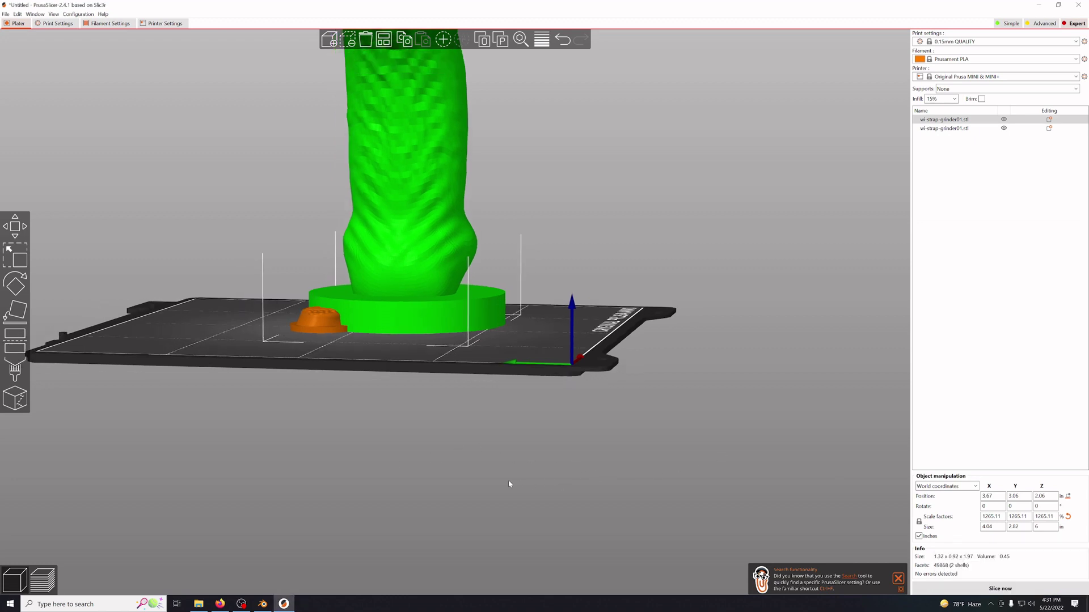
scroll(509, 484, down, 5)
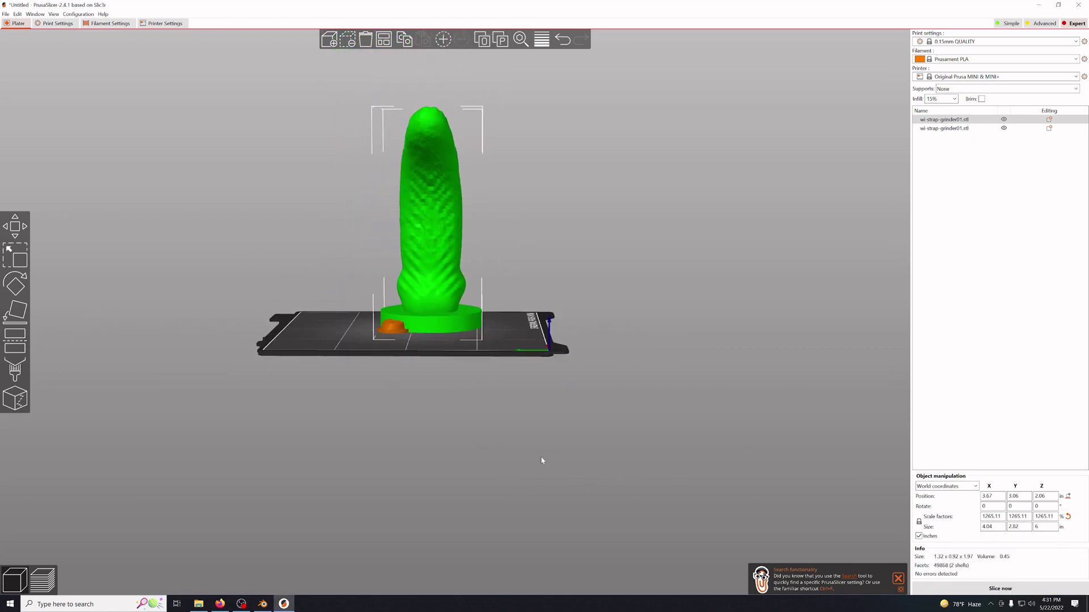
drag(541, 460, 550, 370)
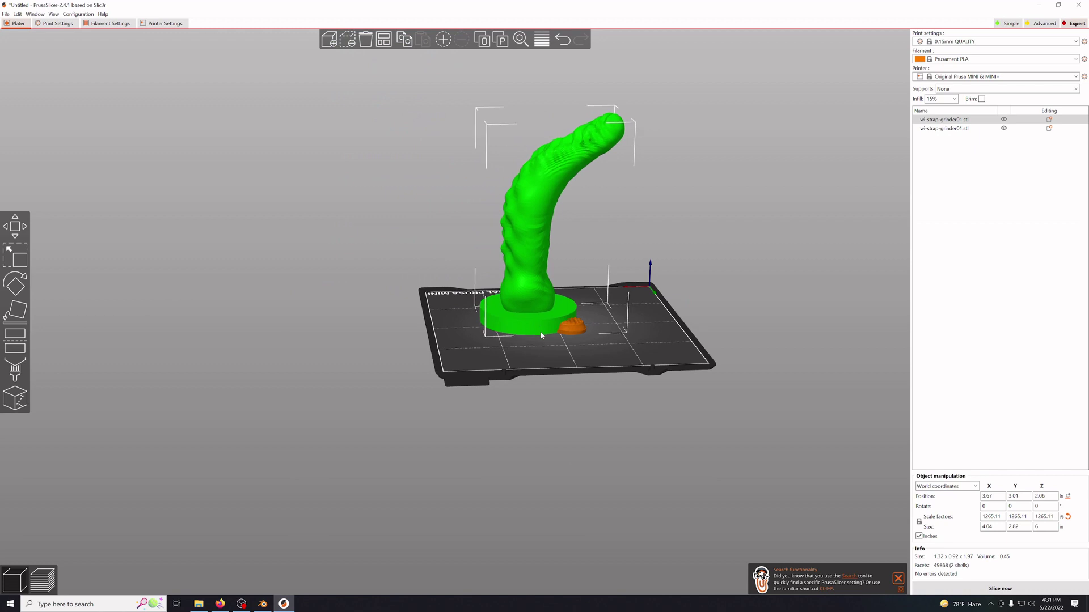
scroll(534, 433, down, 2)
scroll(528, 433, up, 5)
scroll(528, 433, up, 3)
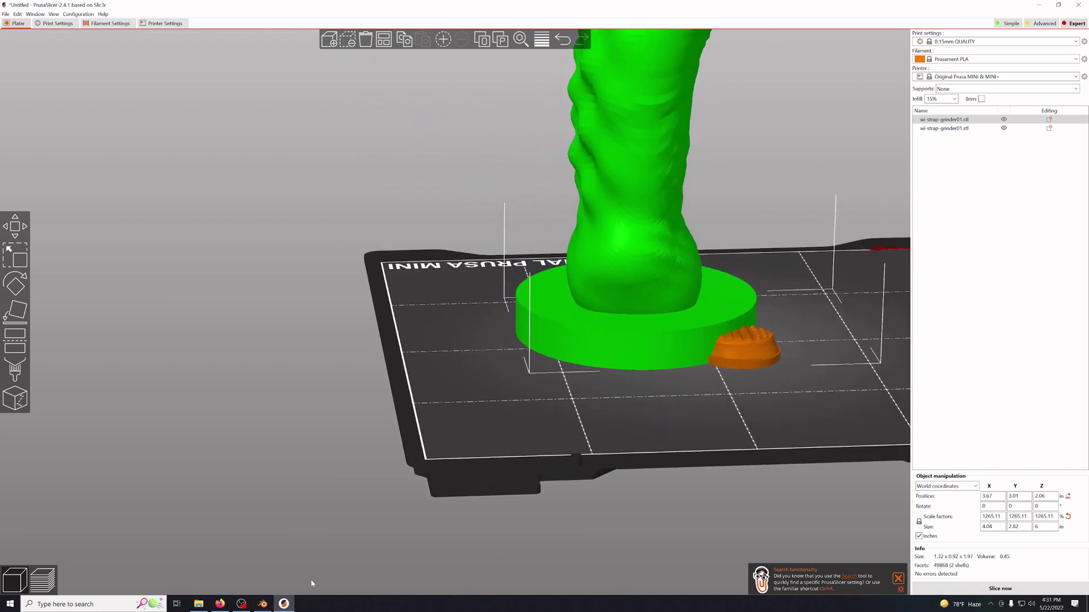
key(c)
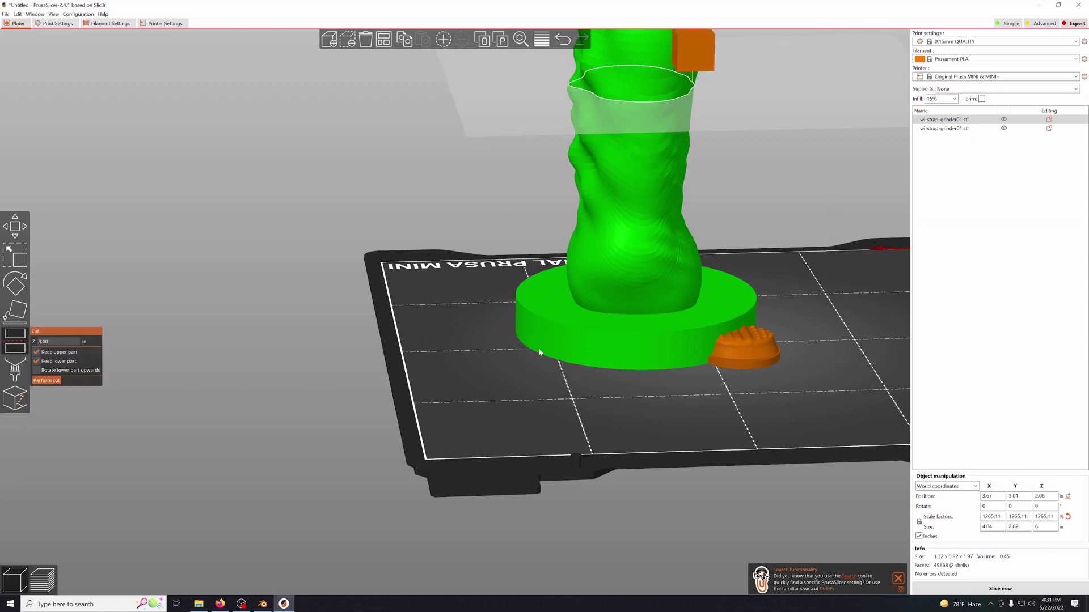
drag(689, 49, 666, 284)
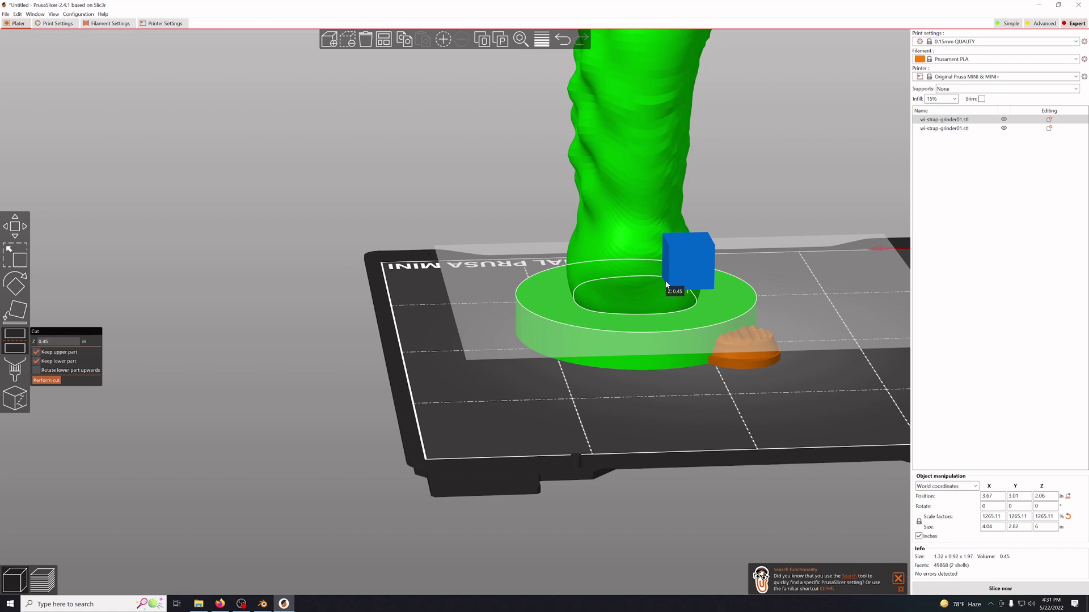
mouse_move(667, 284)
mouse_down()
mouse_move(660, 322)
mouse_move(666, 290)
mouse_up()
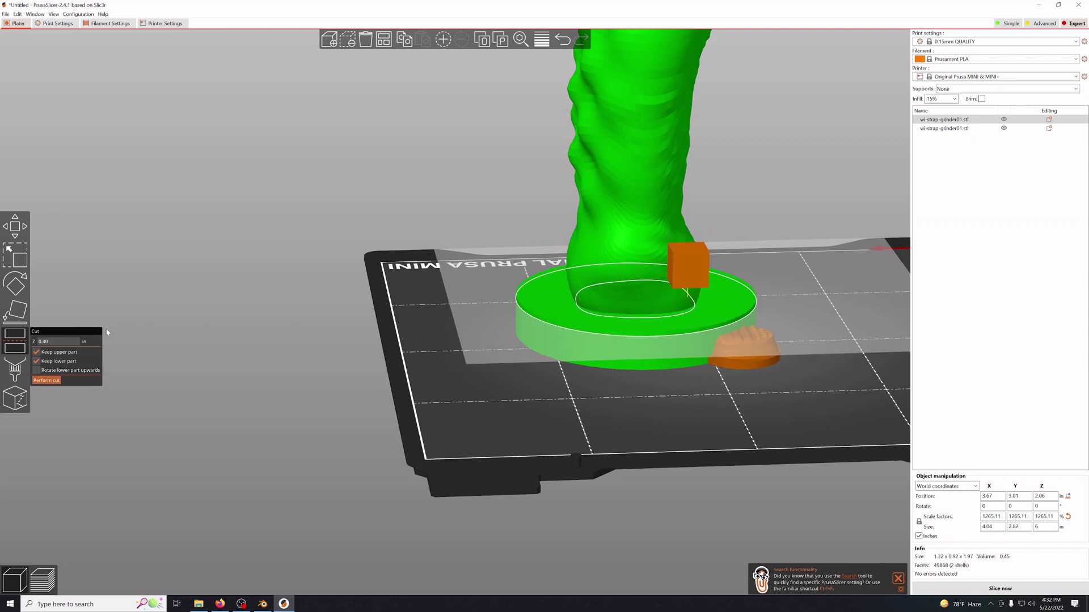
double_click(59, 340)
text(.25)
key(Return)
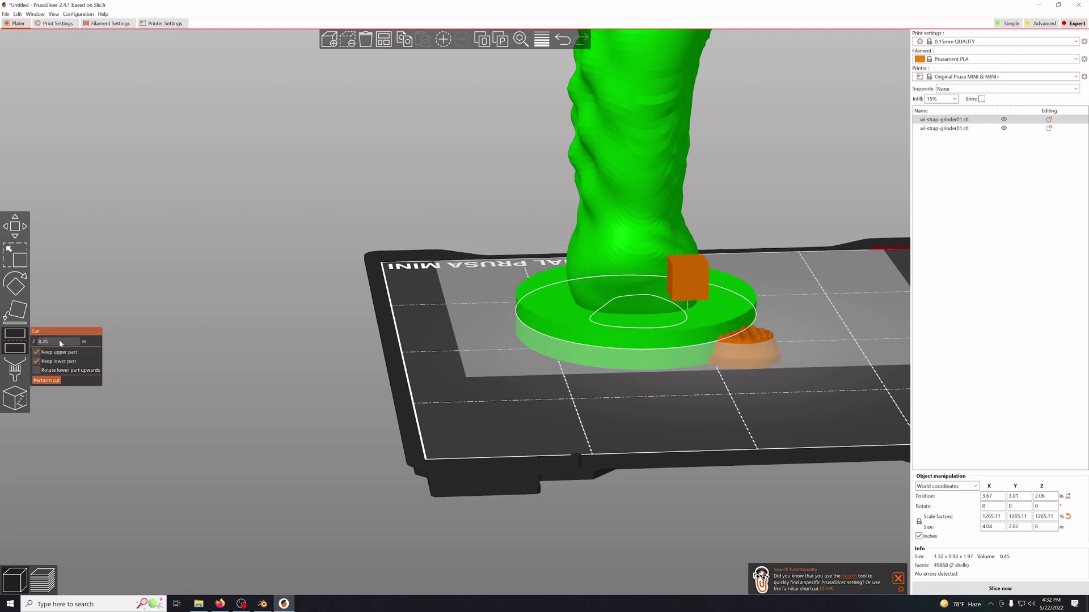
click(36, 361)
click(47, 380)
Compare the scale values of the cut tall part and the small base, and undo the cut.
drag(809, 482, 768, 477)
click(1044, 526)
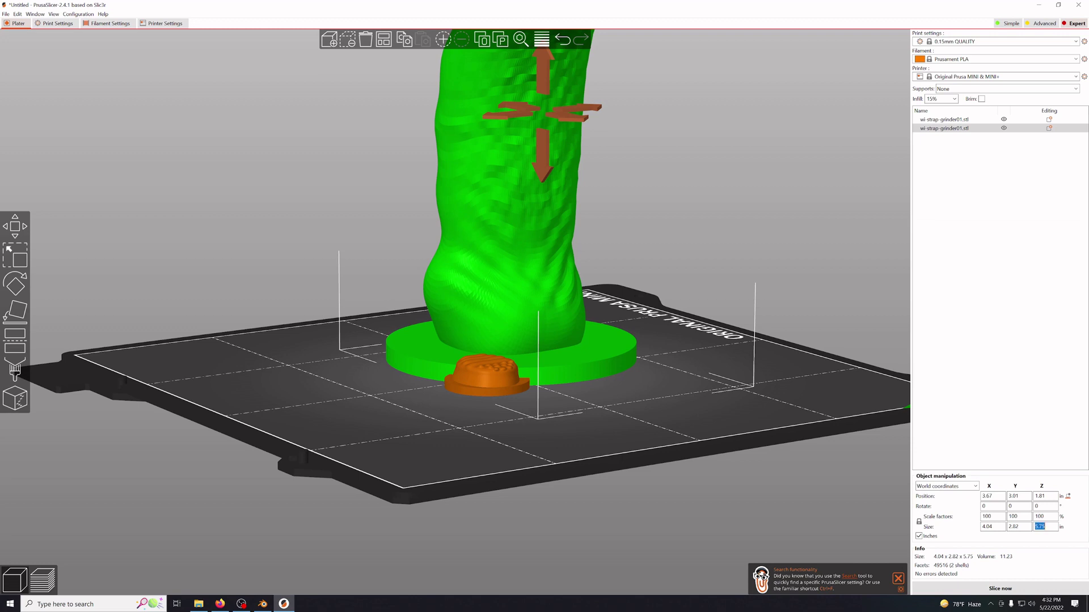
click(486, 375)
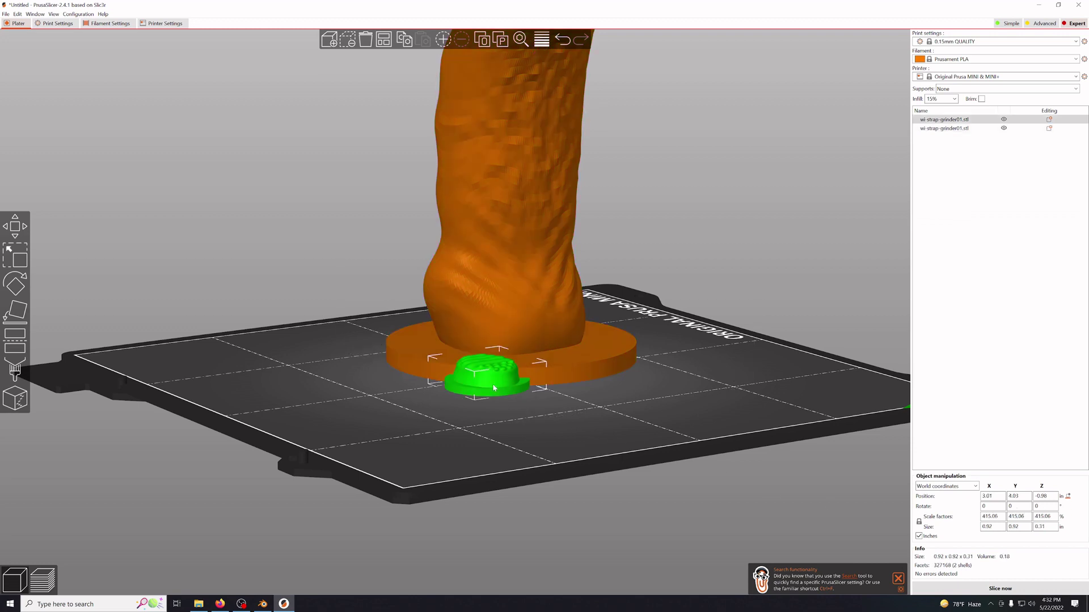
drag(1036, 517, 1054, 517)
click(570, 301)
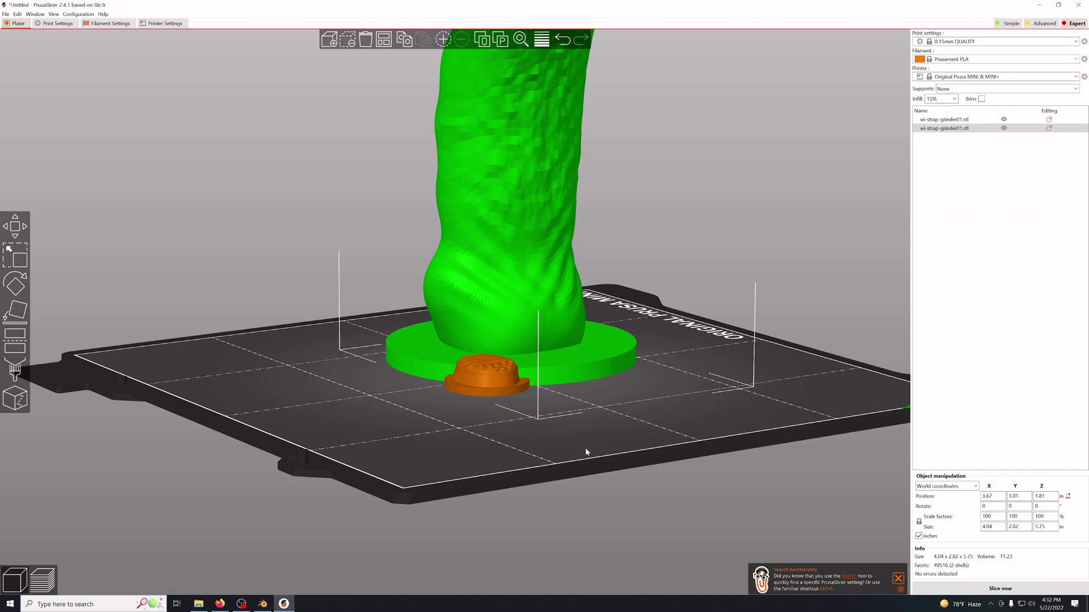
key(ctrl+z)
Copy the tall part's 1265.11% scale factor and apply it uniformly to the small base.
key(c)
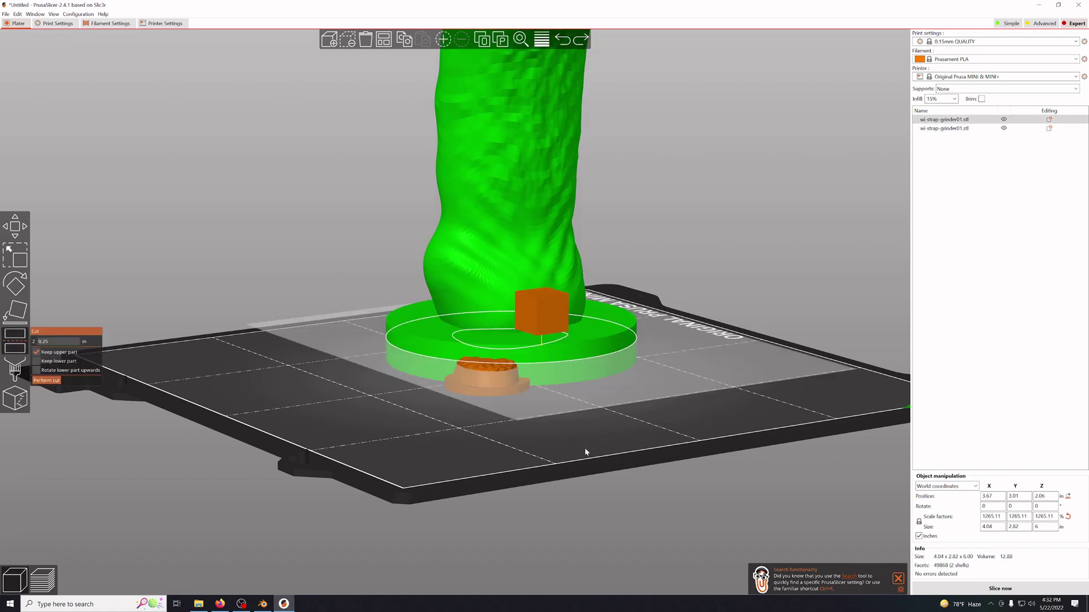
click(1045, 517)
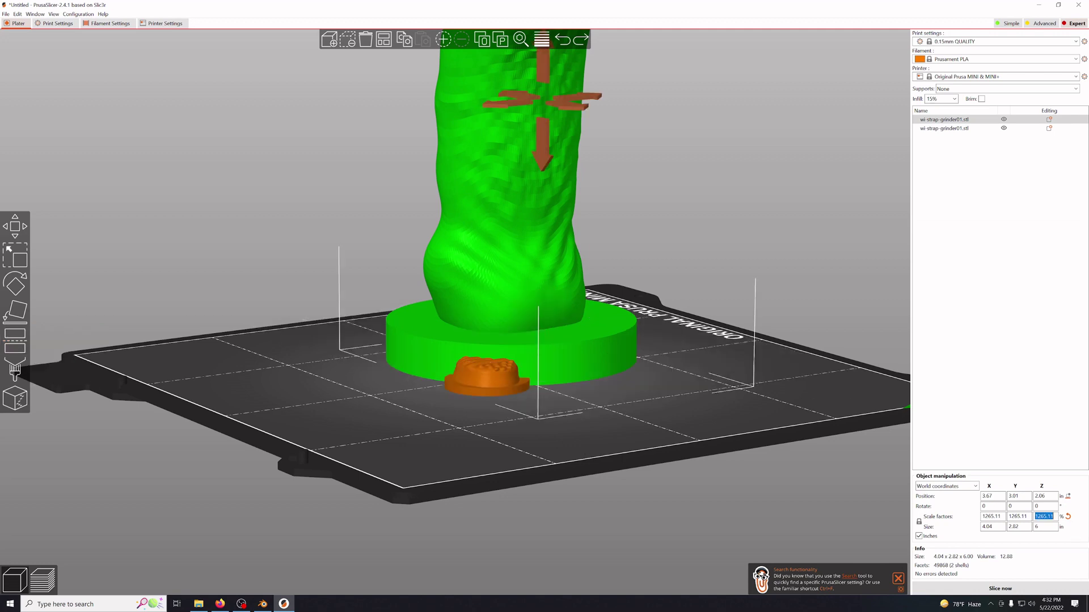
right_click(1045, 517)
click(1007, 432)
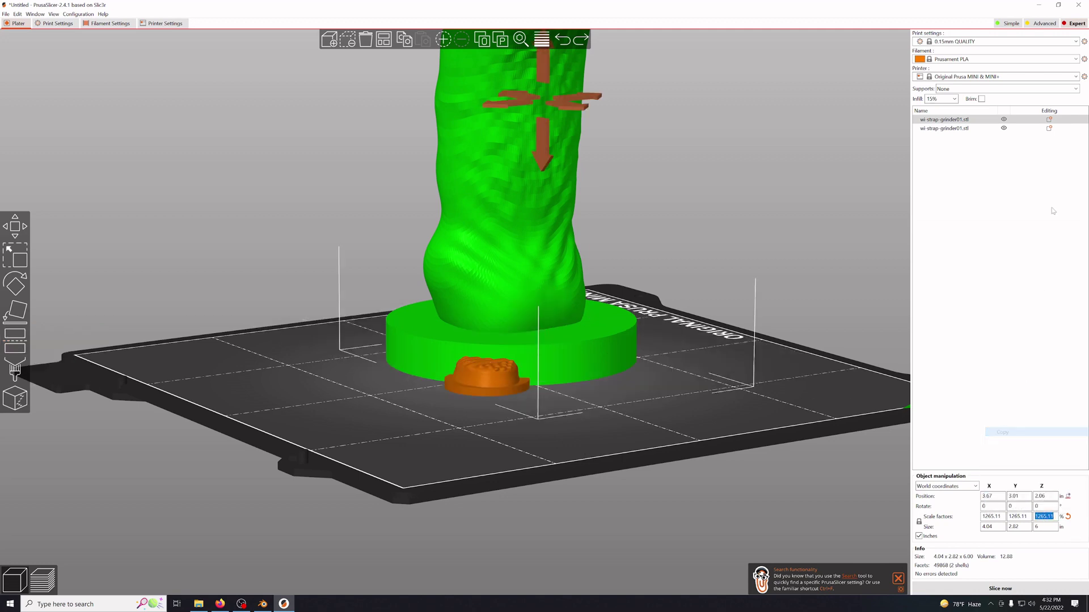
click(962, 128)
click(1041, 526)
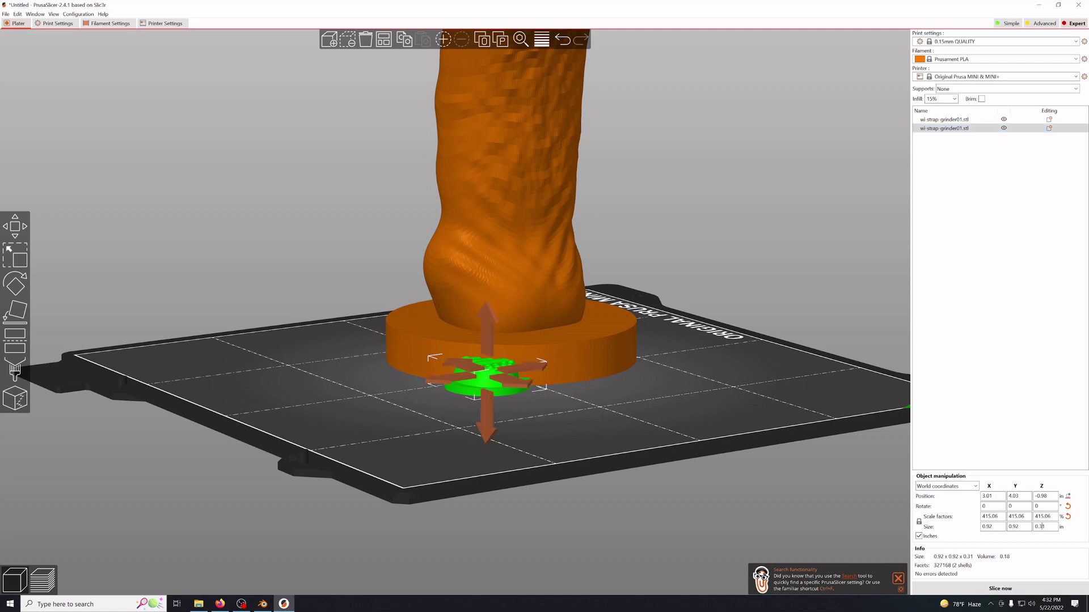
click(1045, 517)
key(ctrl+v)
click(773, 420)
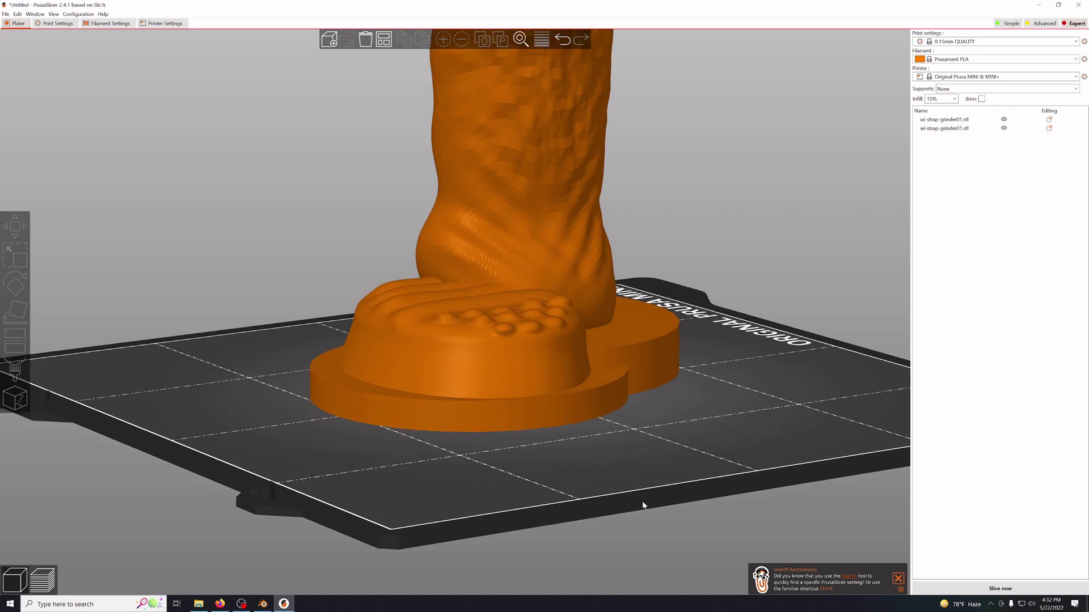
Arrange both parts automatically on the print bed so that they no longer overlap.
drag(642, 505, 516, 502)
scroll(507, 495, up, 5)
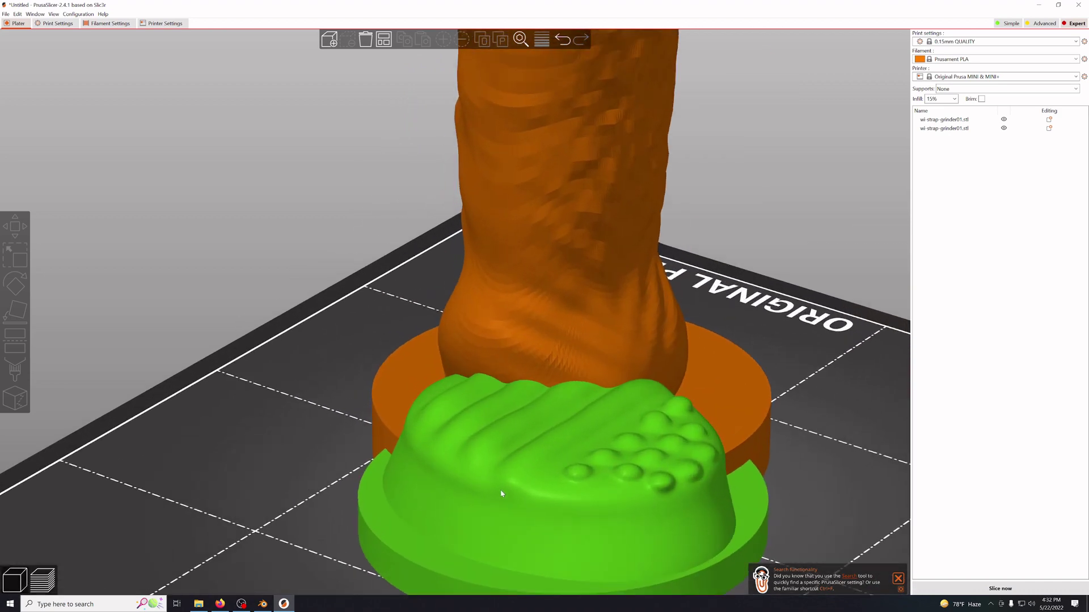
scroll(500, 488, down, 9)
click(388, 46)
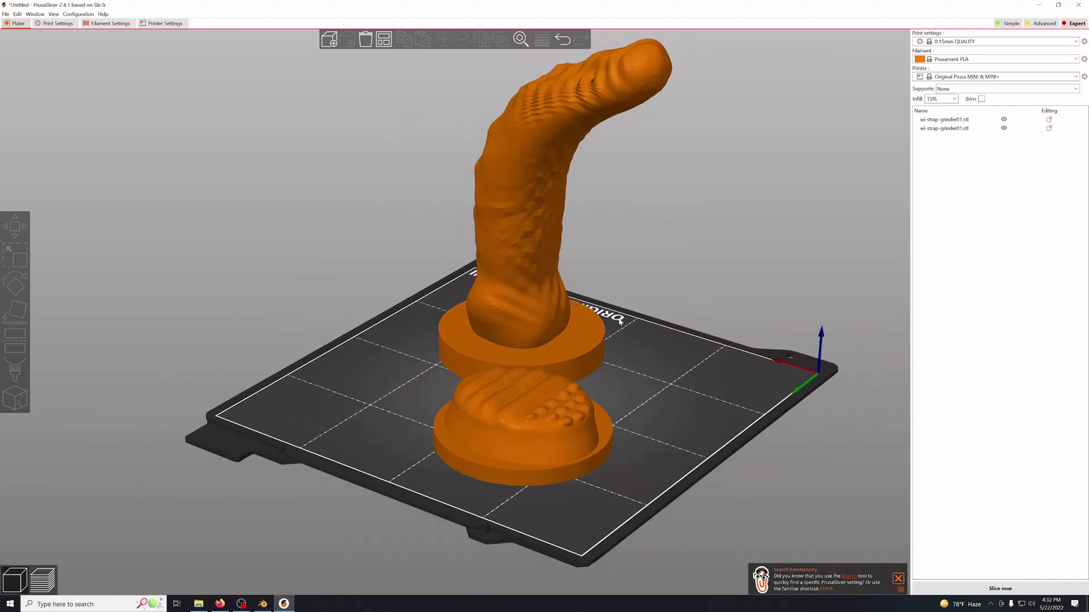
Cut the bottom 0.25 in off the tall part's disc with a horizontal plane, keeping only the upper part.
drag(656, 335, 626, 307)
scroll(454, 323, up, 4)
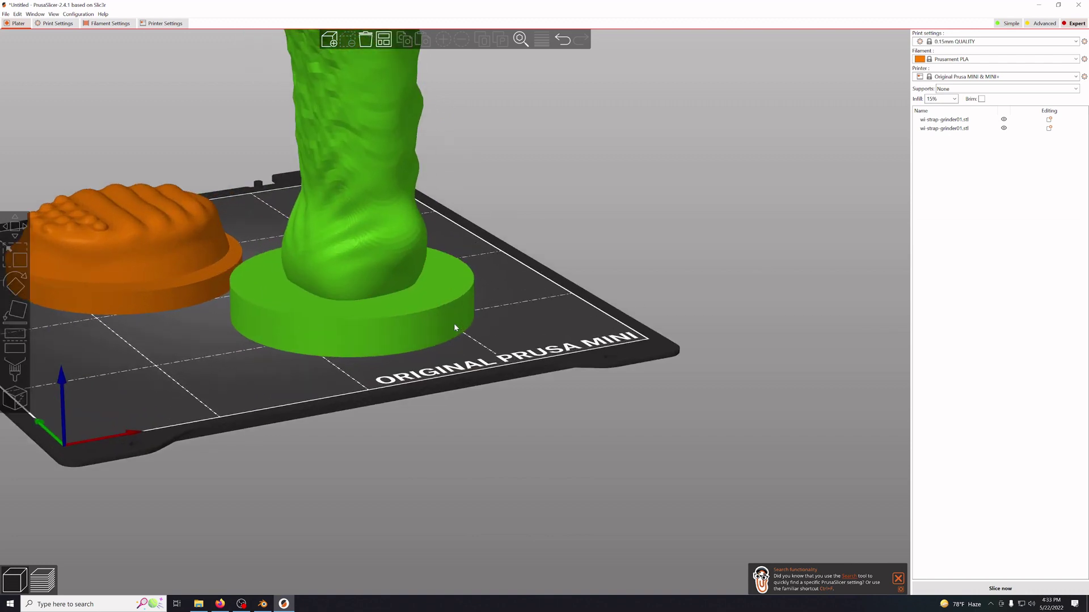
scroll(454, 323, down, 11)
drag(417, 349, 436, 361)
scroll(436, 361, up, 1)
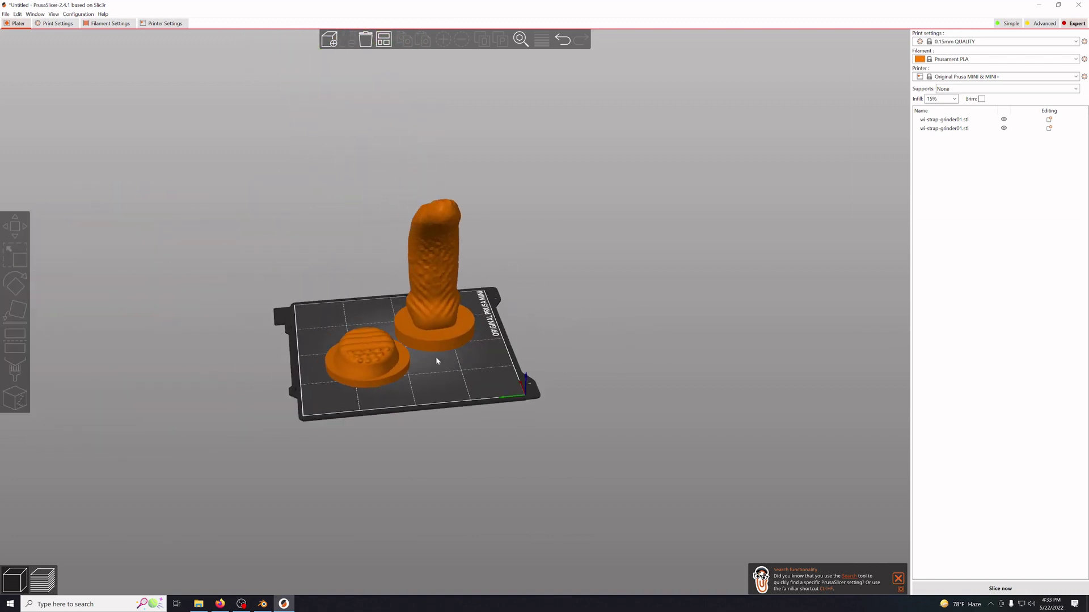
drag(517, 373, 454, 334)
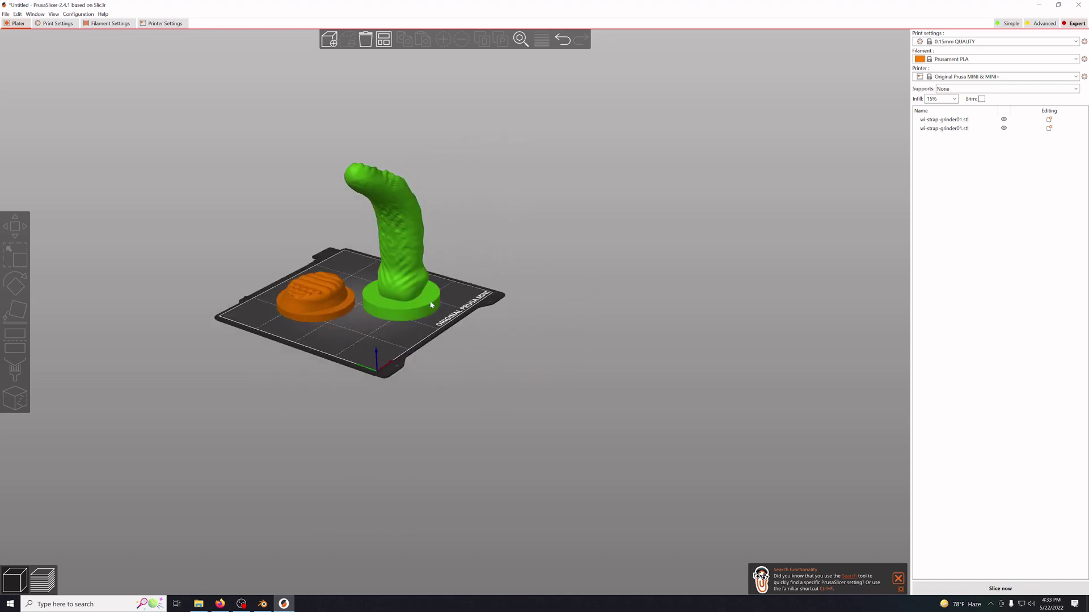
click(428, 308)
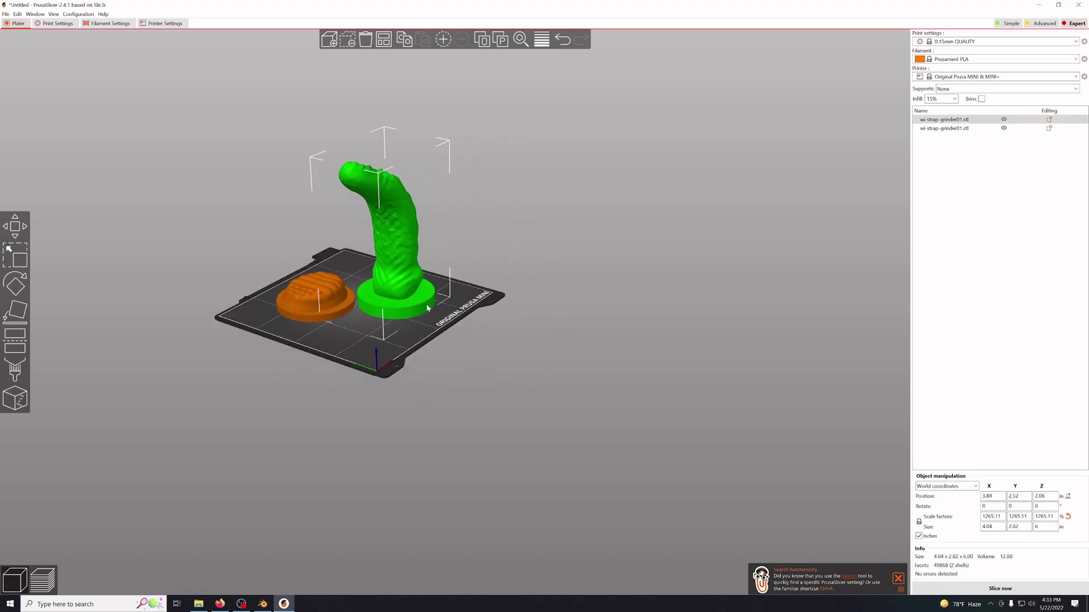
click(15, 340)
click(55, 343)
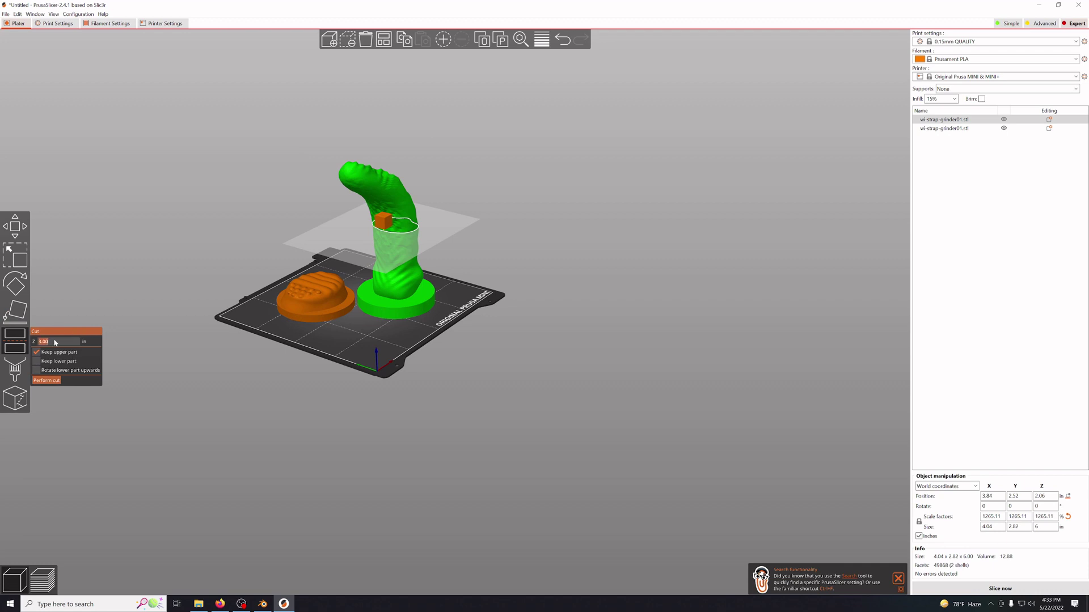
text(.25)
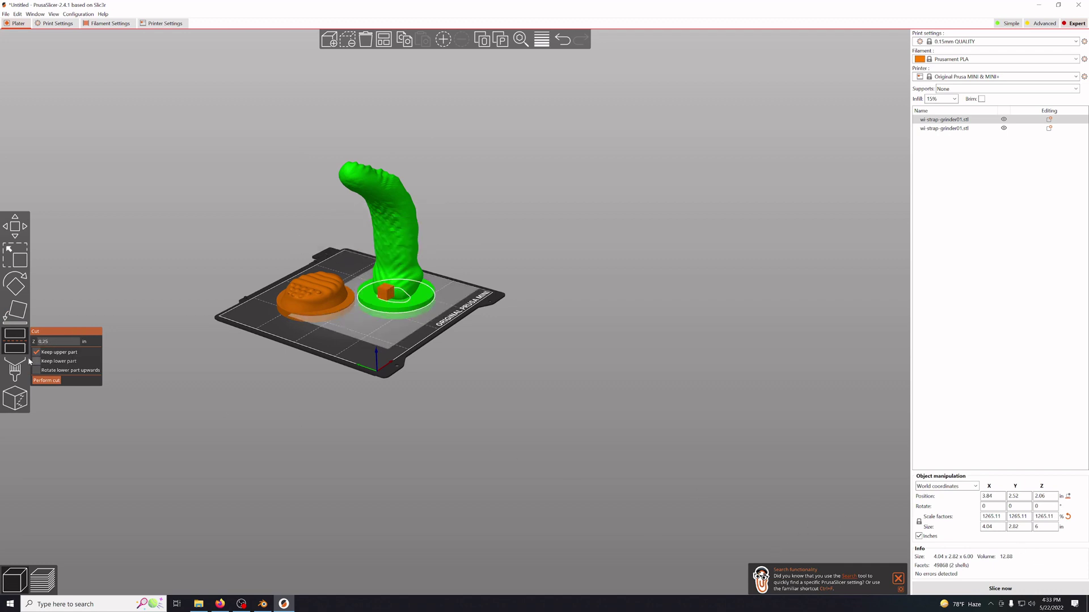
click(46, 381)
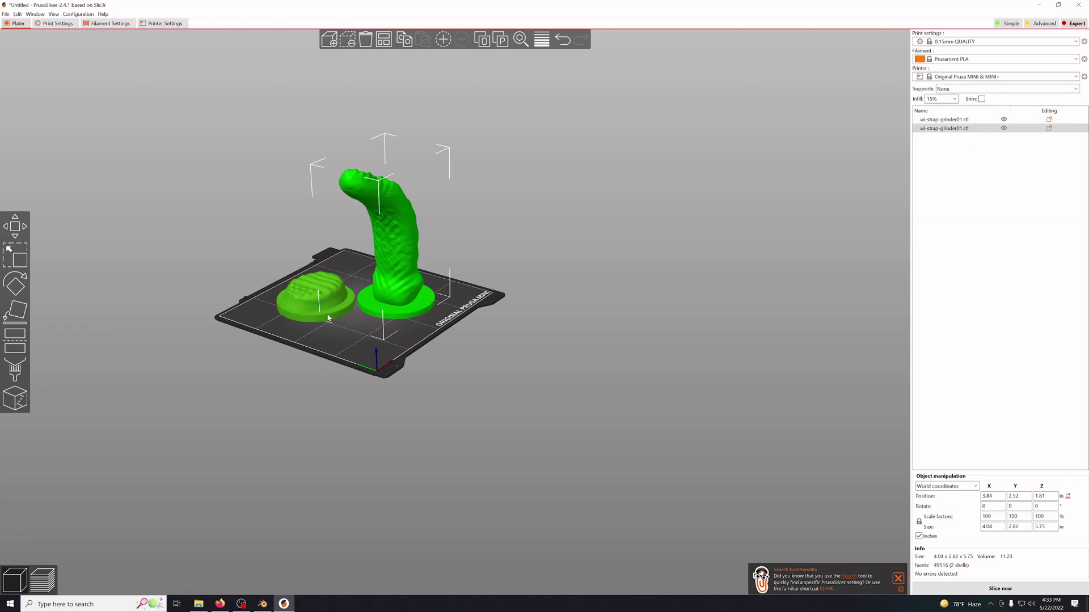
Cut the bottom 0.18 in off the small base's disc with a horizontal plane, keeping only the upper part.
click(318, 300)
click(7, 311)
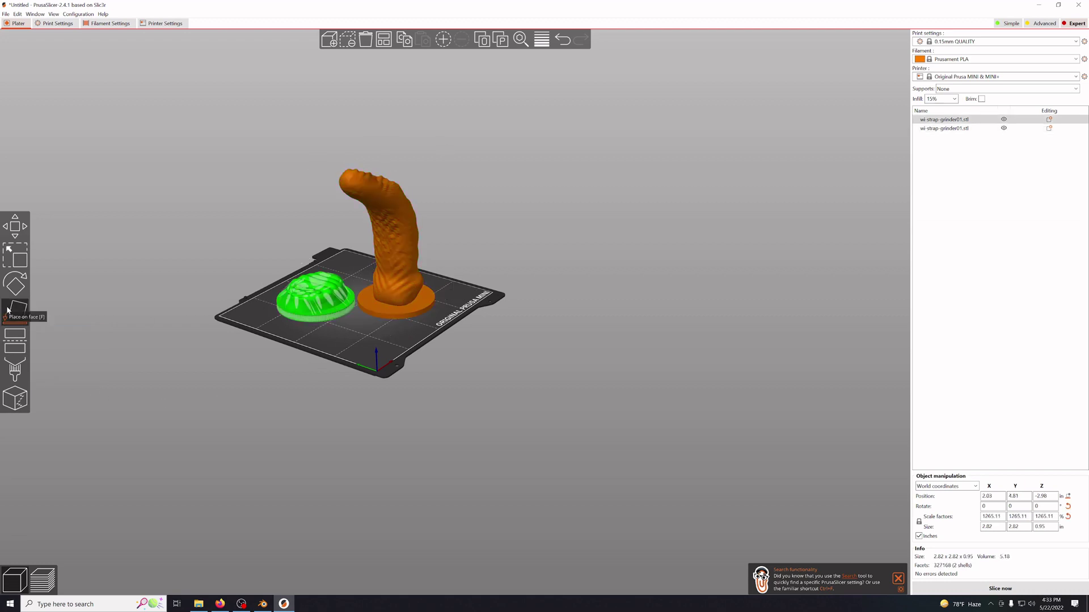
click(16, 340)
click(68, 342)
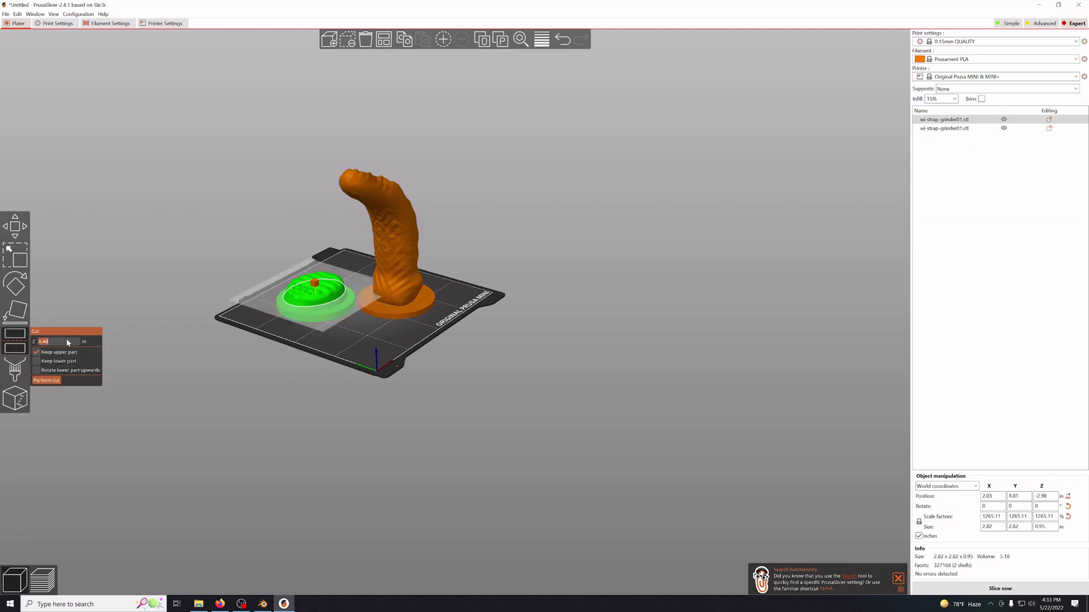
text(.25)
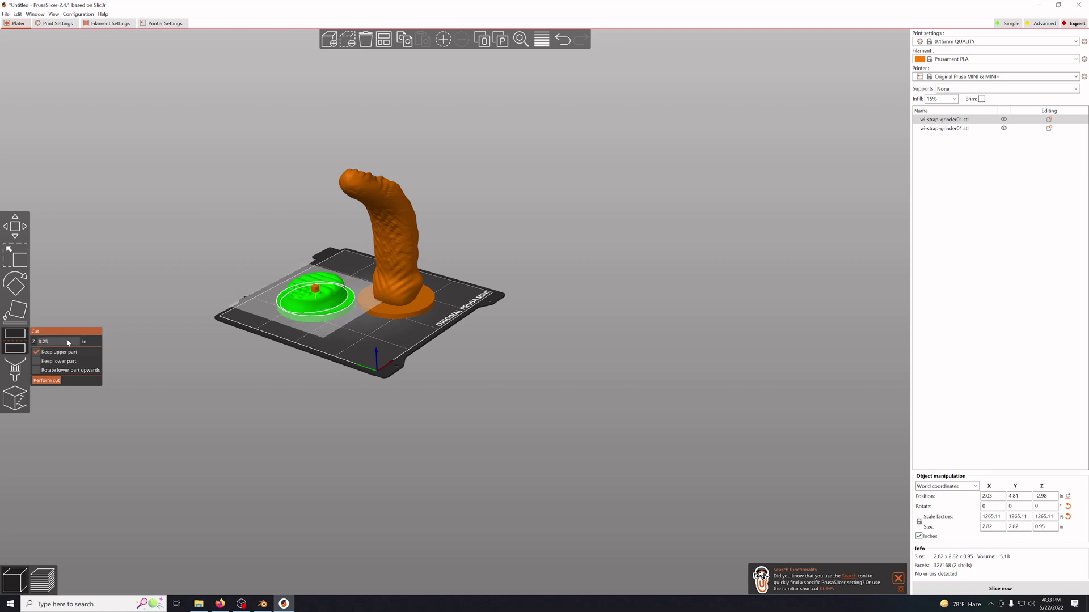
scroll(269, 422, up, 5)
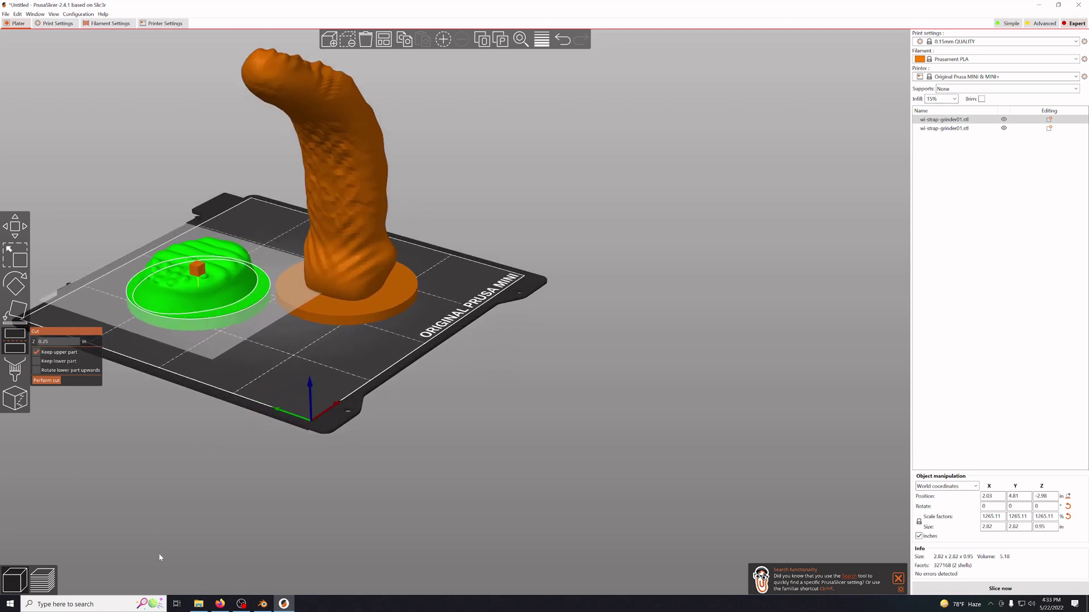
mouse_move(301, 442)
mouse_down()
mouse_move(301, 428)
mouse_move(306, 442)
mouse_up()
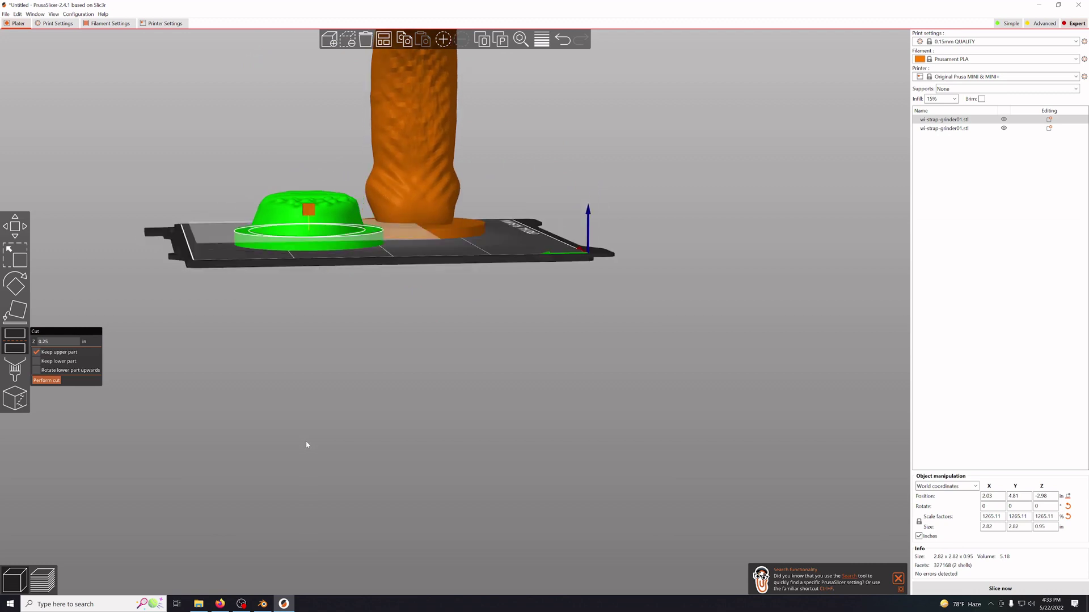
drag(304, 211, 312, 216)
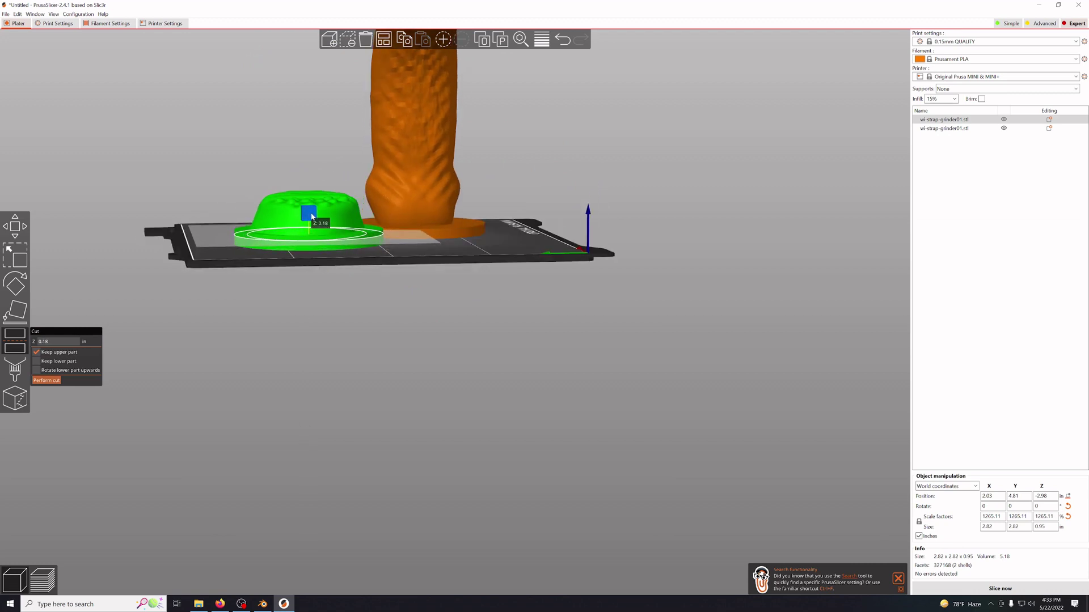
click(46, 380)
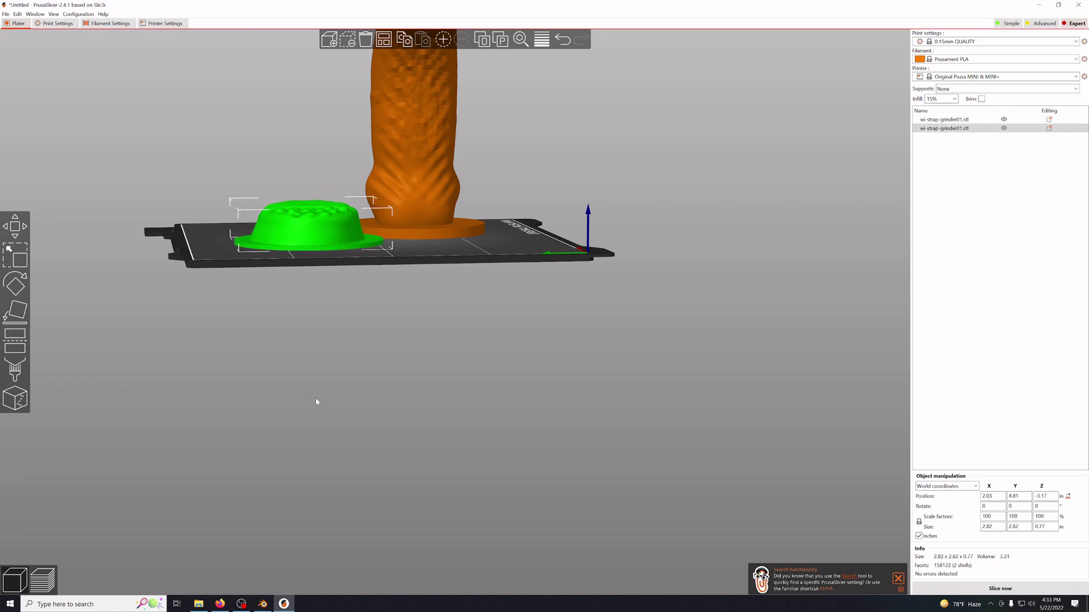
Move the tall part slightly away from the small base on the bed, to about X 3.83 in, Y 2.28 in.
drag(540, 424, 173, 432)
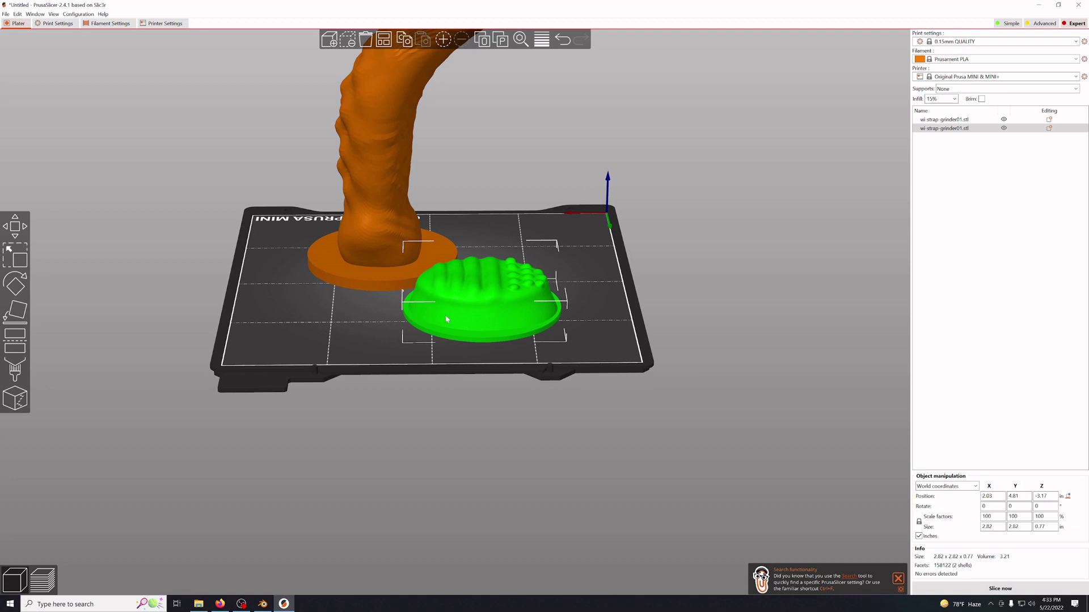
click(390, 200)
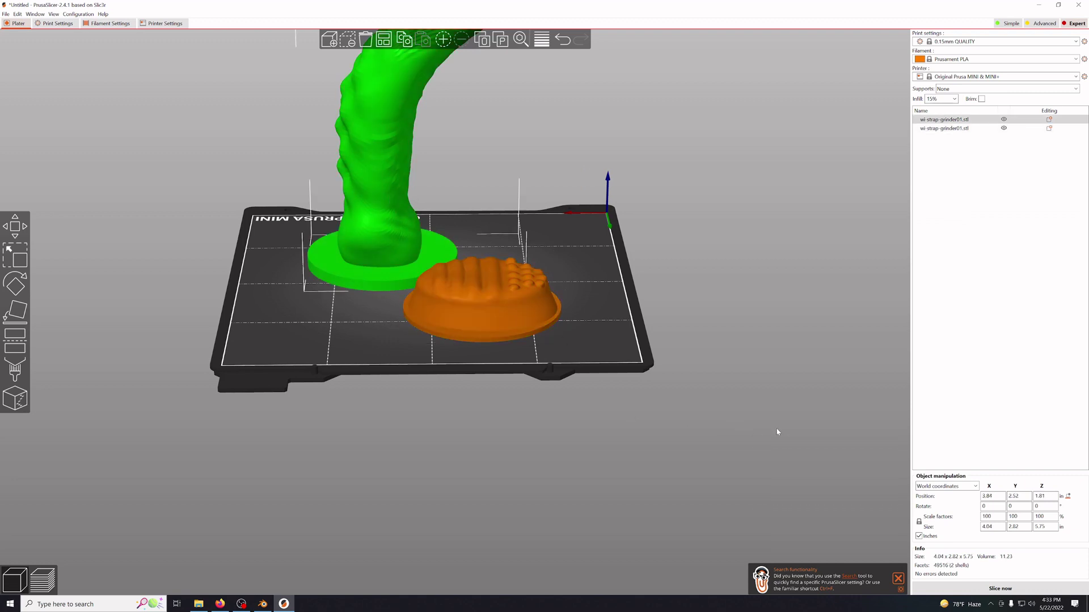
drag(781, 466, 347, 227)
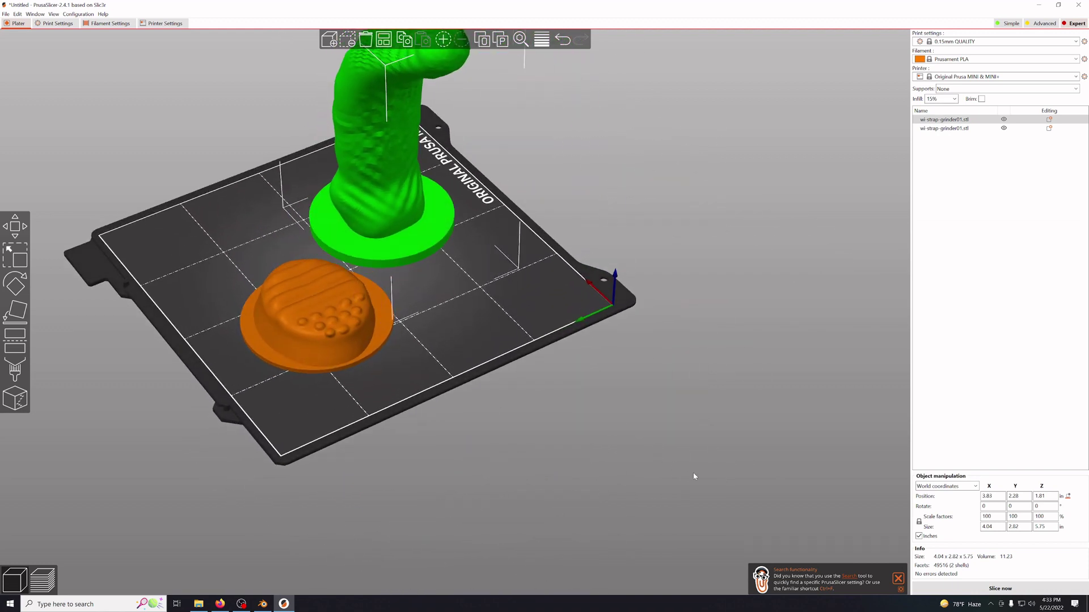
drag(694, 477, 977, 164)
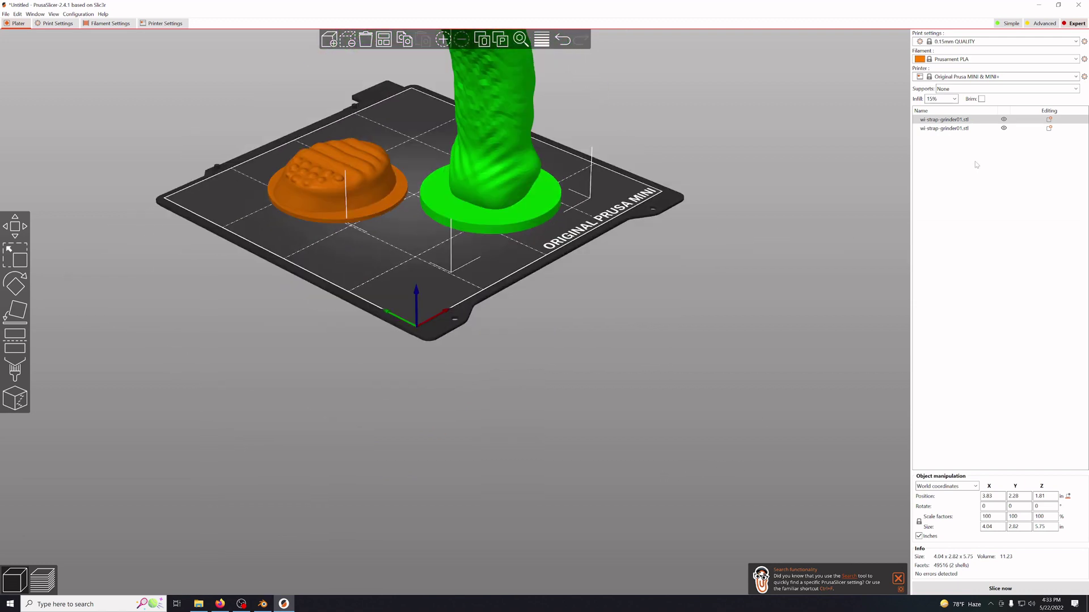
Choose the 0.25mm DRAFT print preset and set the infill to 5%.
click(979, 41)
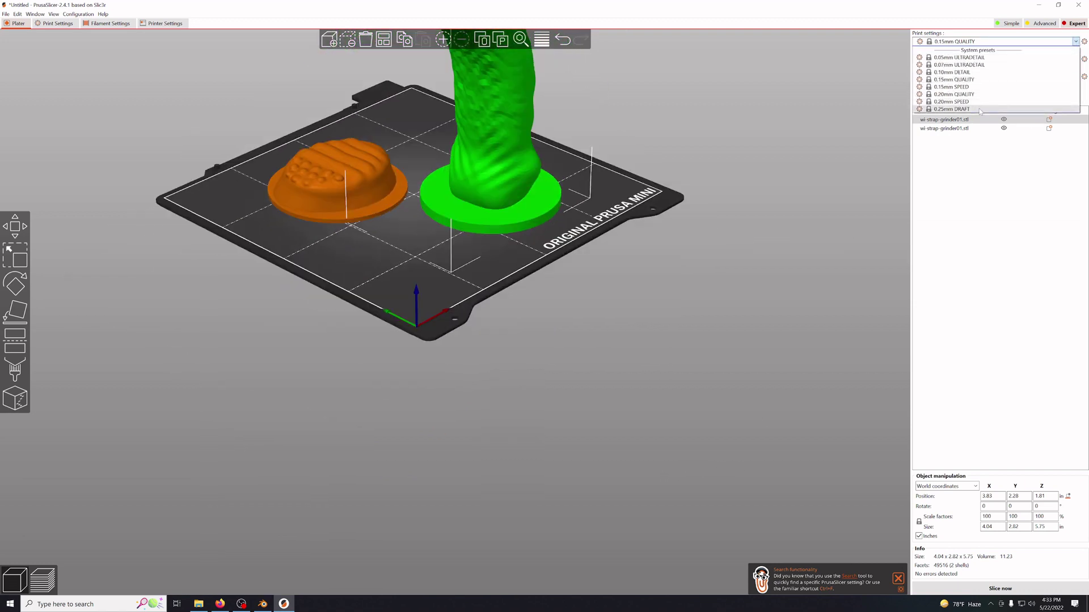
click(979, 110)
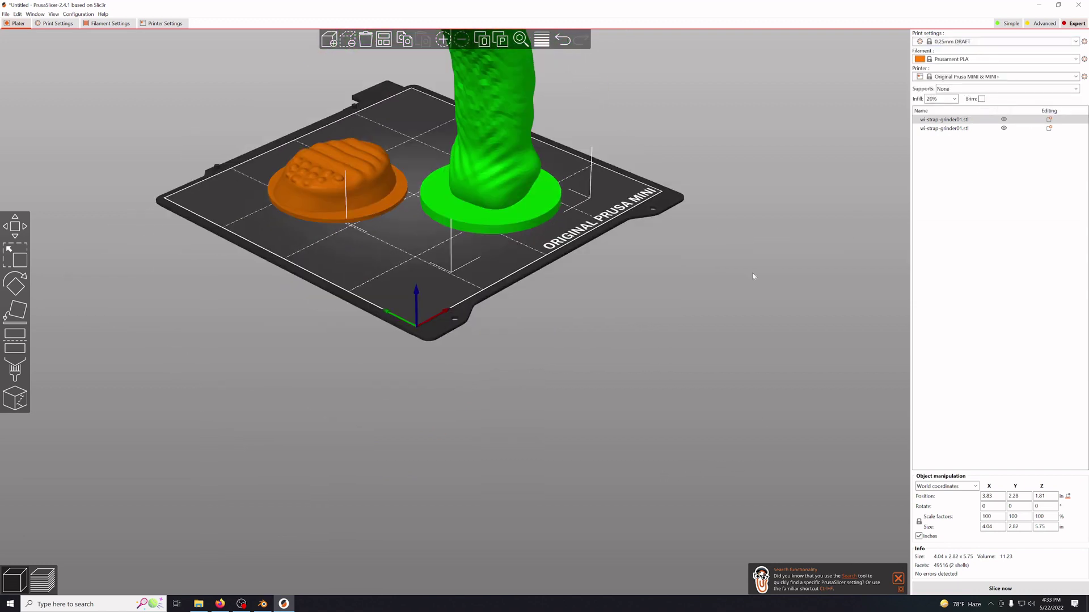
click(953, 99)
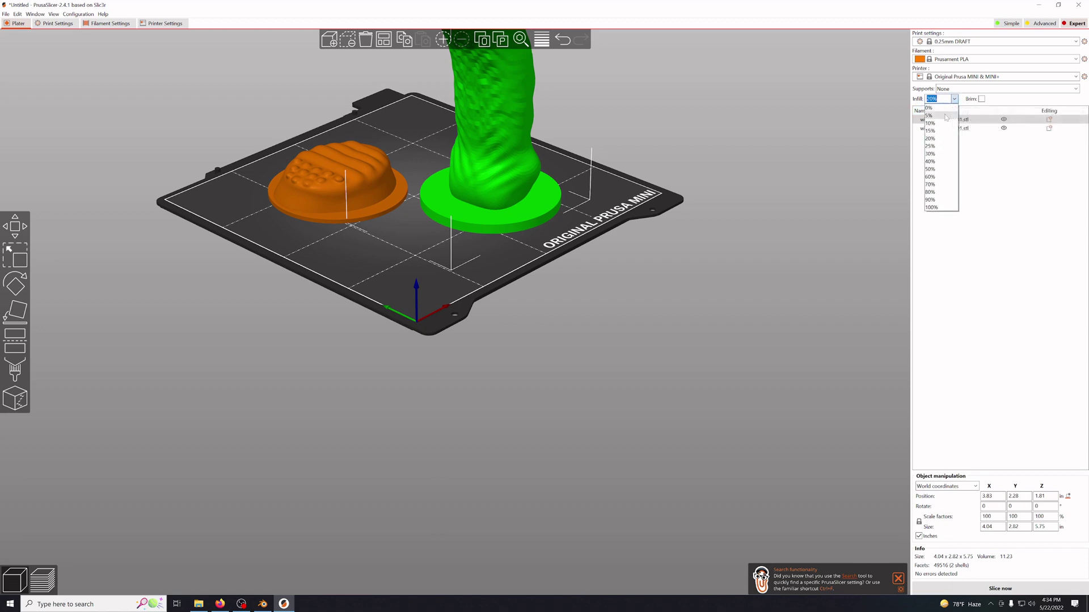
click(946, 116)
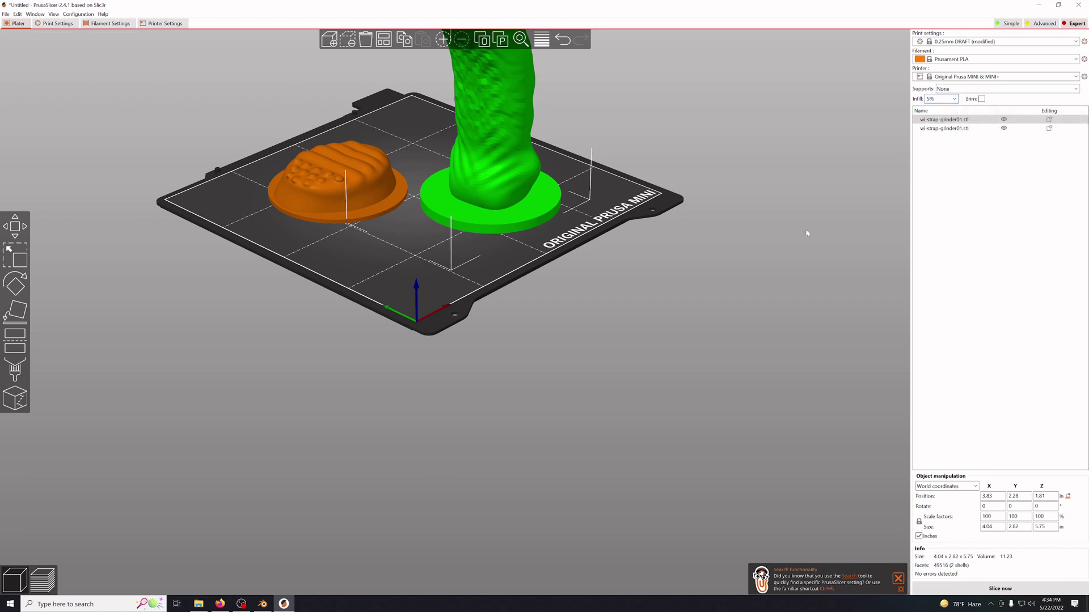
click(808, 233)
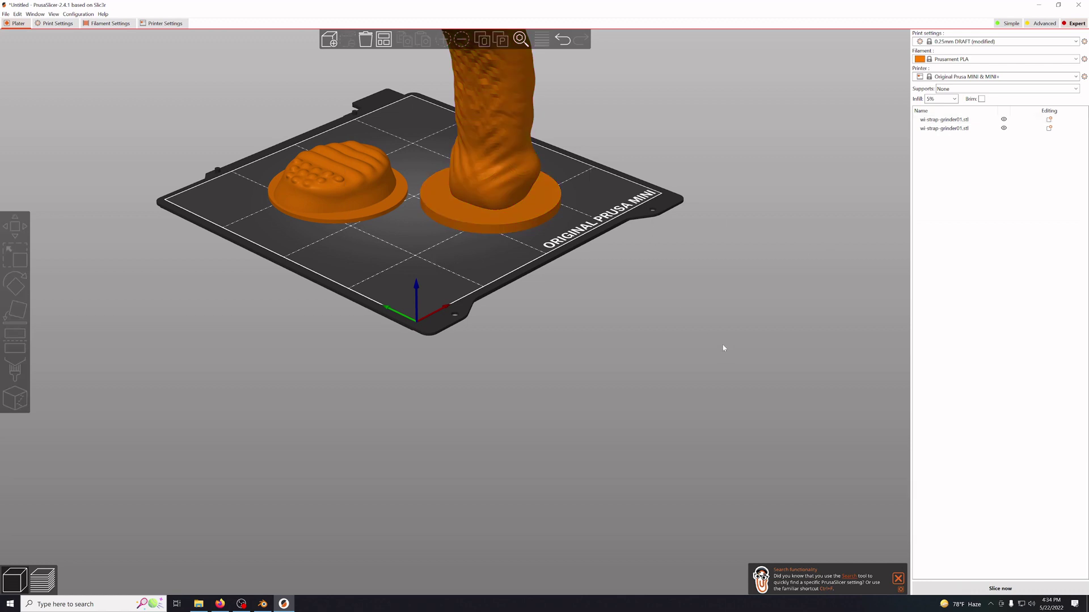
Slice both parts and export the G-code to the Documents folder as wi-strap-grinder01_0.25mm_PLA_MINI_4h14m.
click(1001, 590)
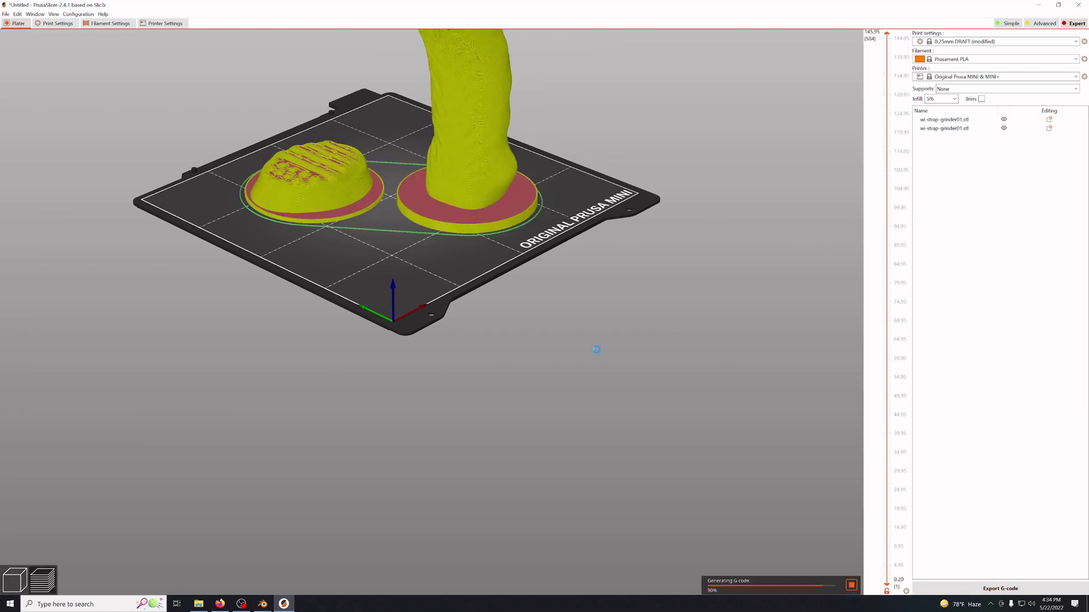
drag(596, 350, 471, 436)
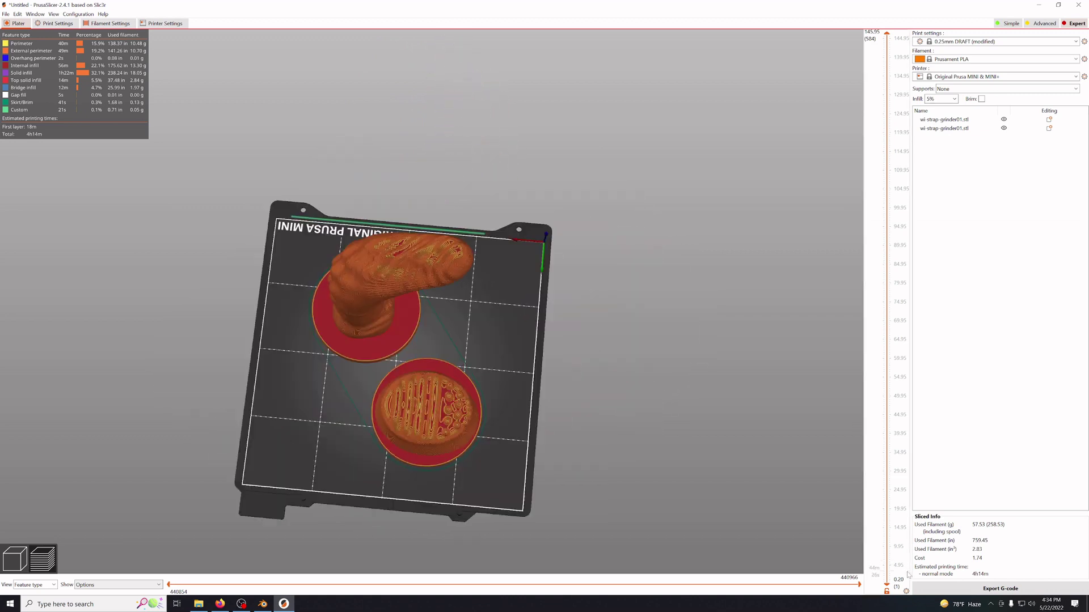
click(1000, 589)
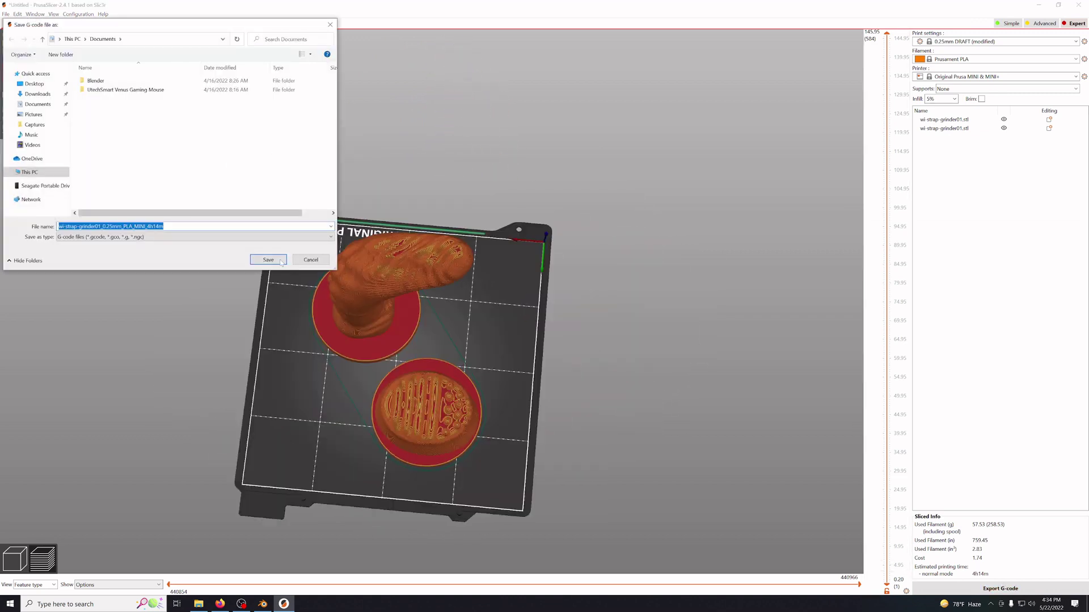
click(269, 261)
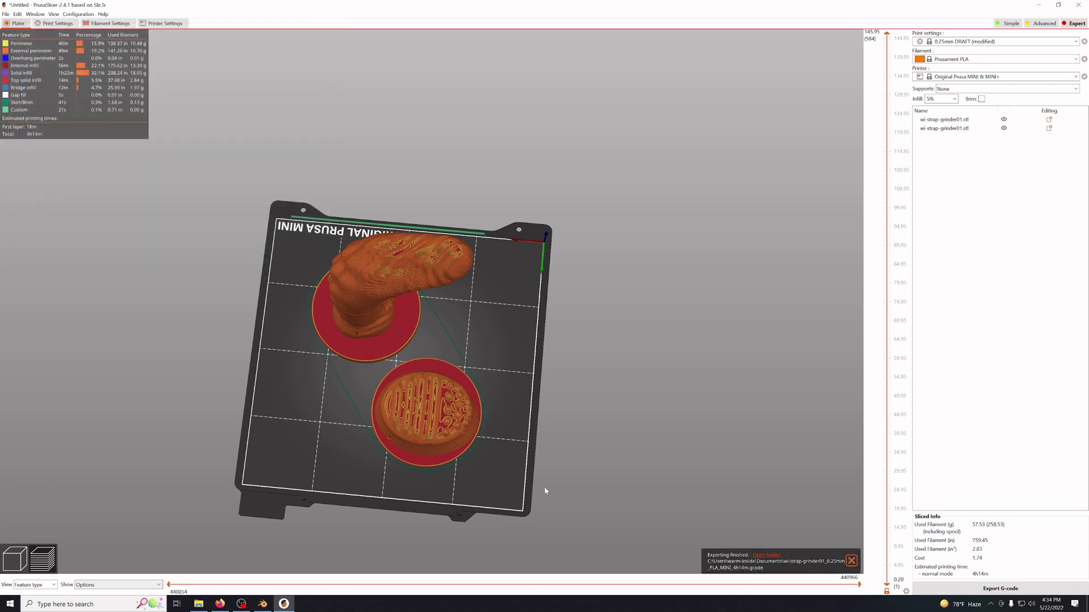
Switch to Firefox and try to open octoip2.local in a new tab.
click(220, 604)
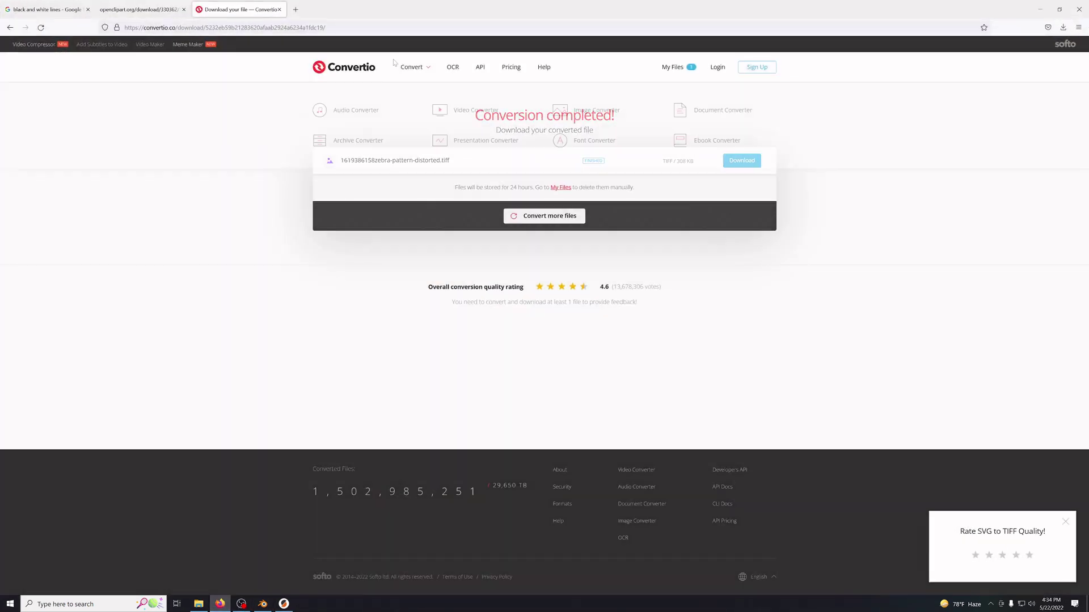
mouse_move(199, 604)
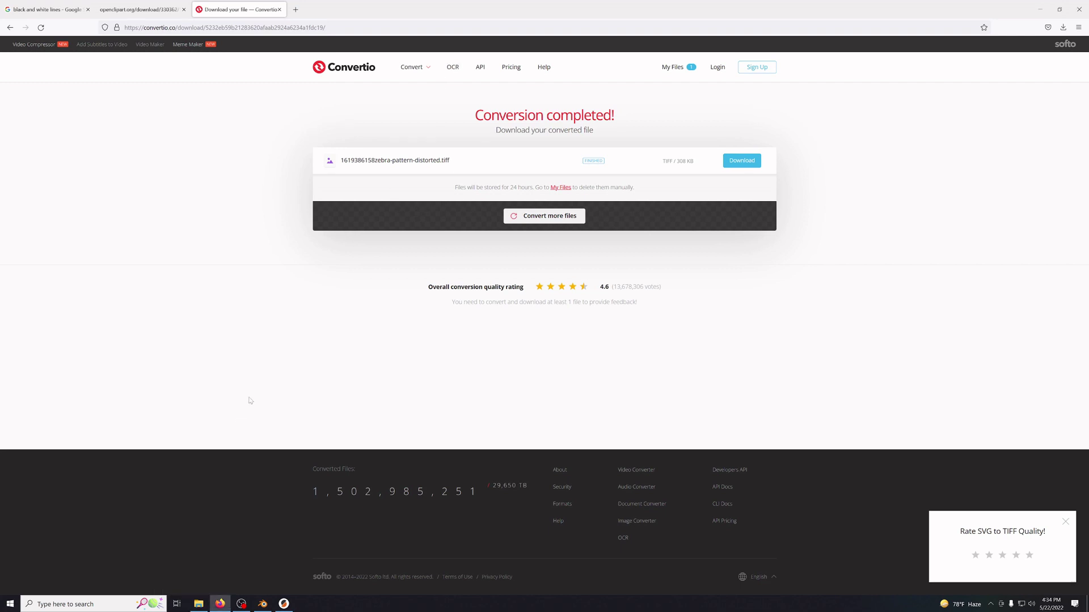
key(ctrl+t)
text(oc)
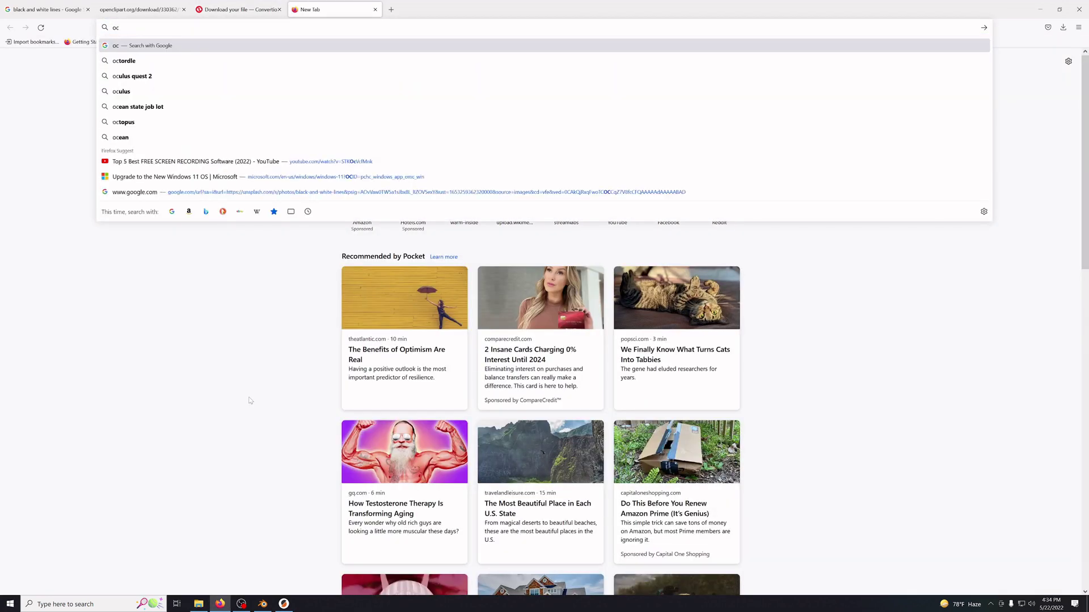
text(toip)
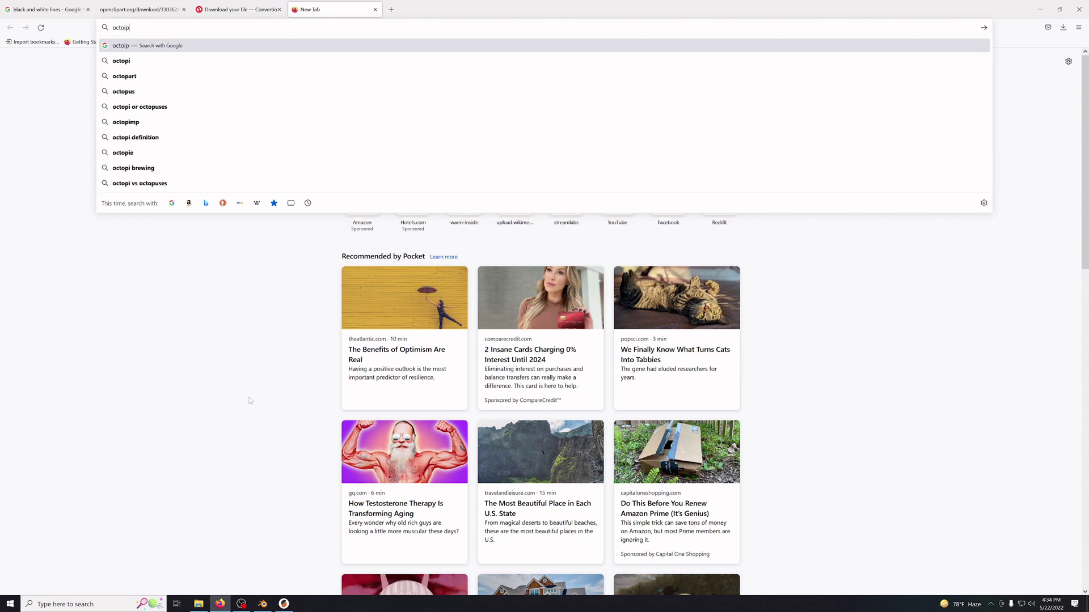
text(2.local)
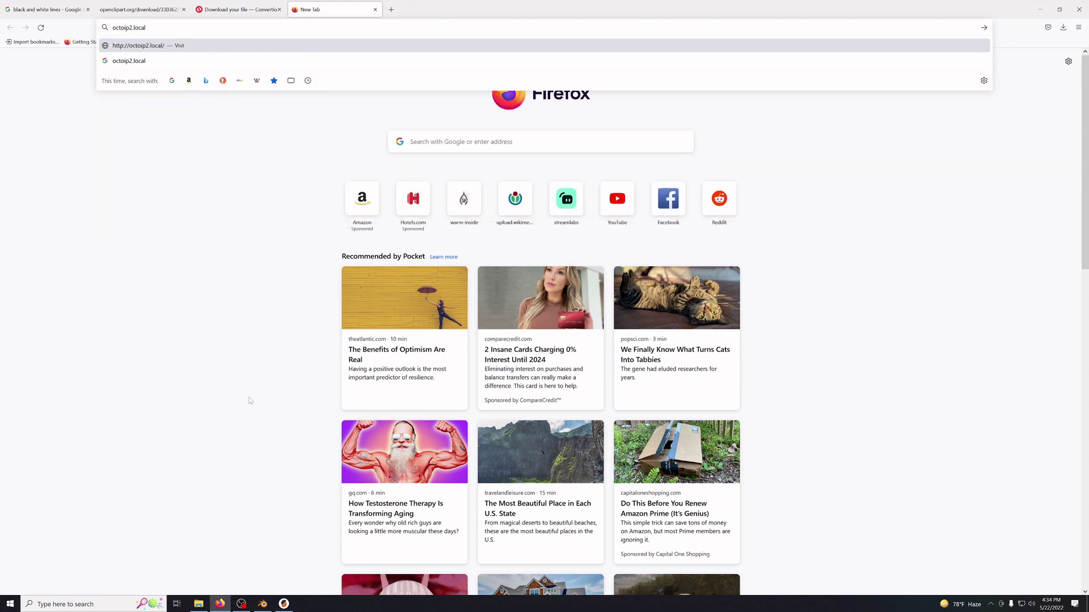
key(Return)
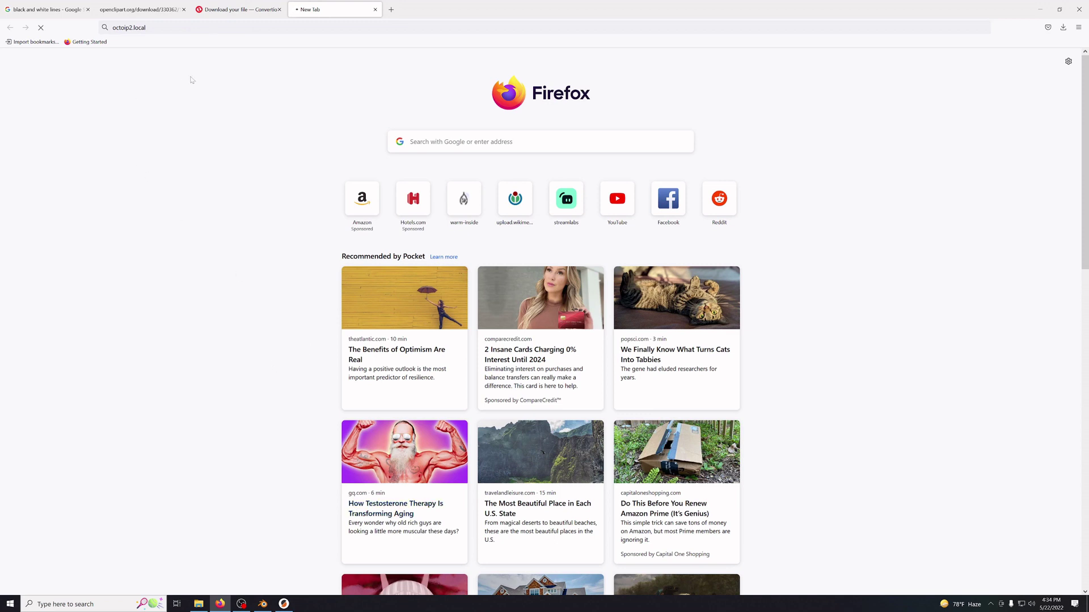
click(129, 27)
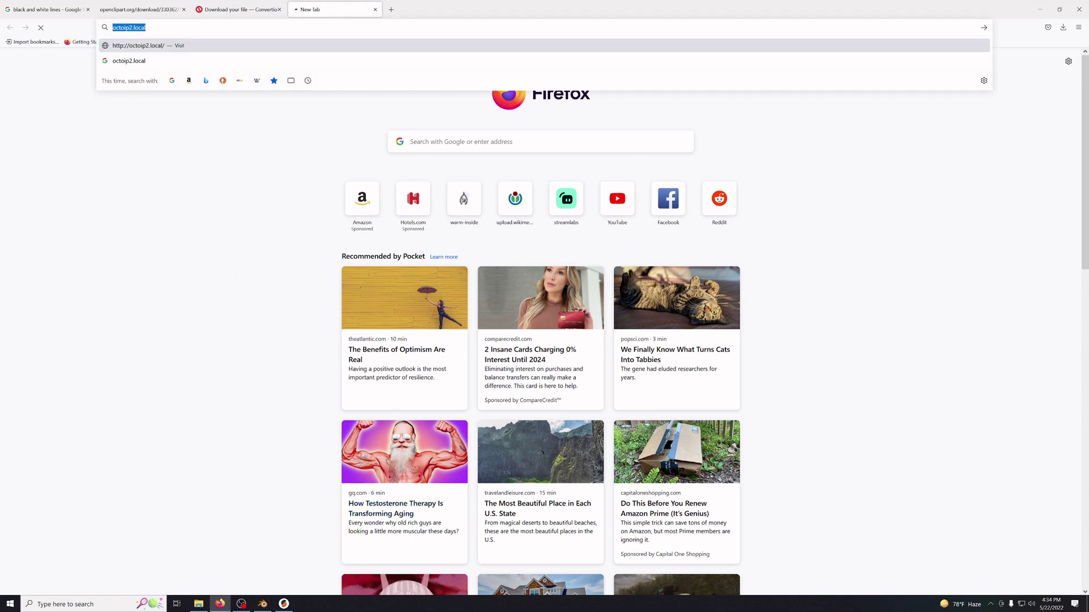
click(159, 50)
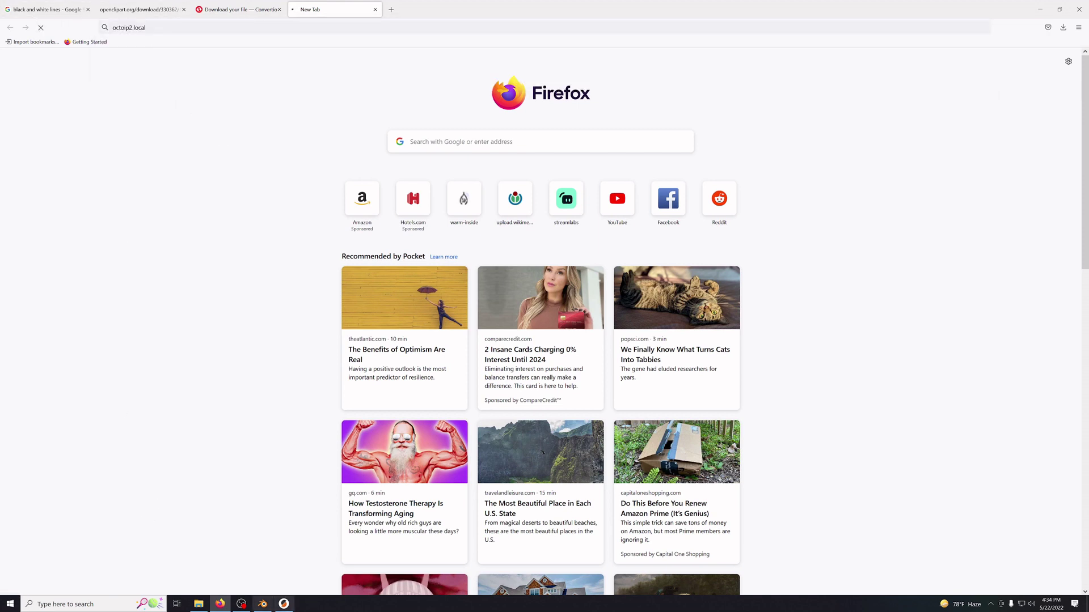
Switch to Blender and look over the finished tall part and base from another side.
click(262, 604)
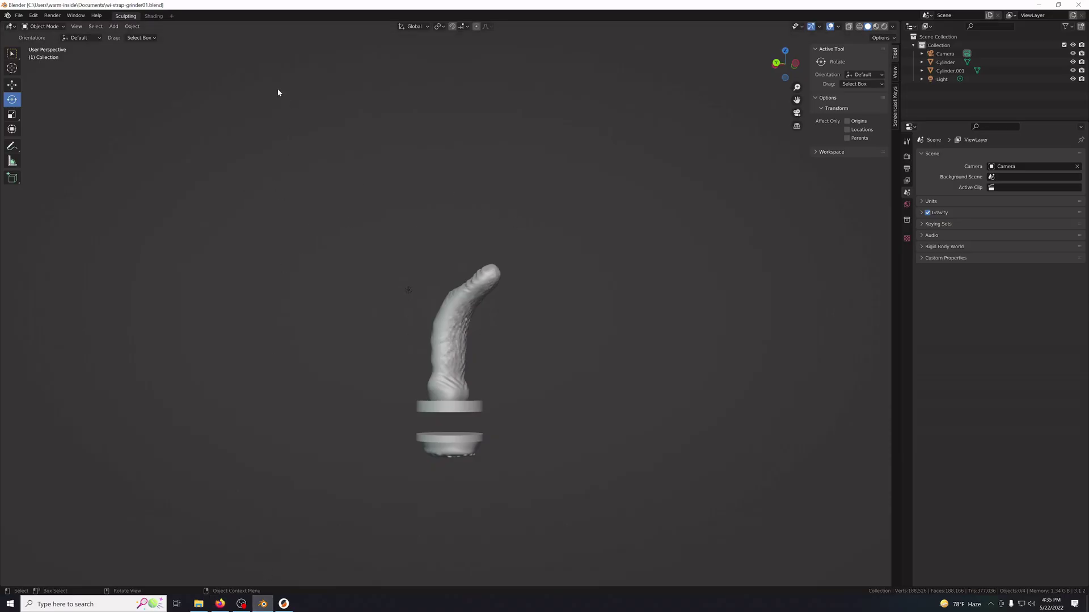
middle_drag(567, 242, 377, 243)
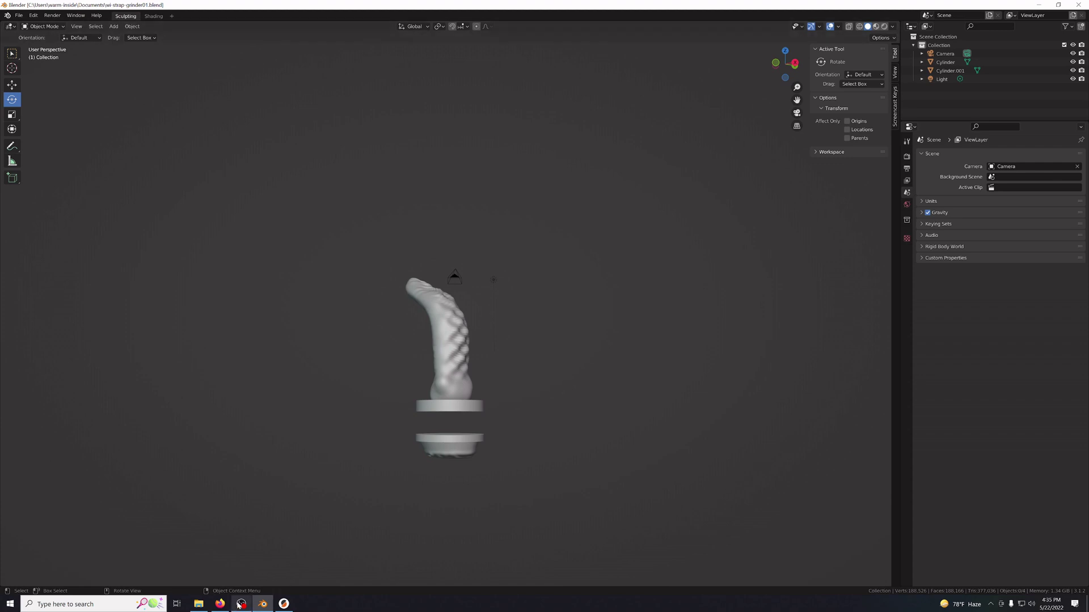
mouse_move(241, 605)
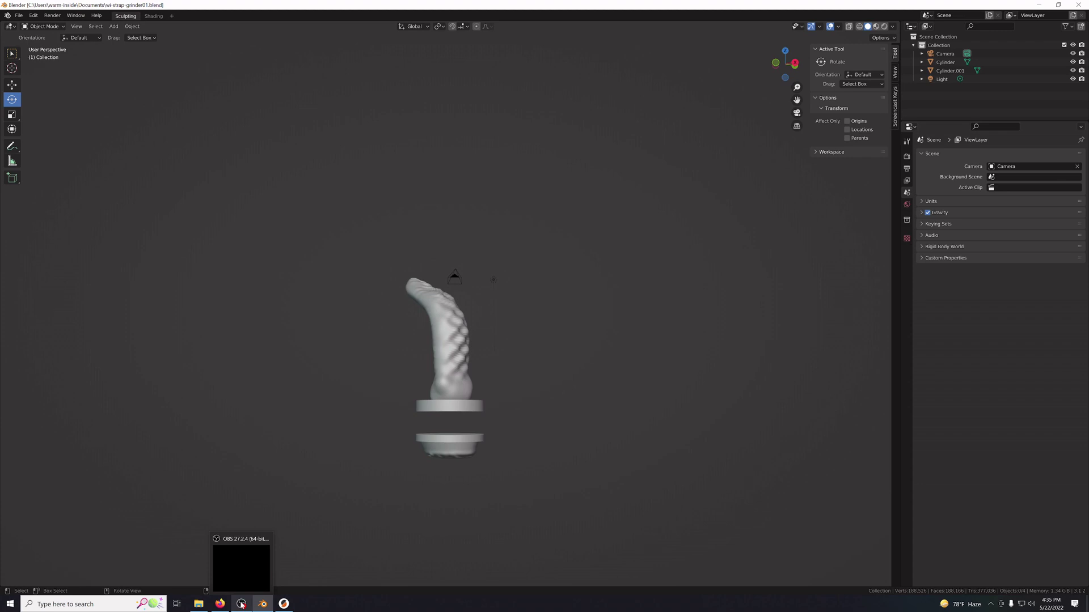
click(241, 605)
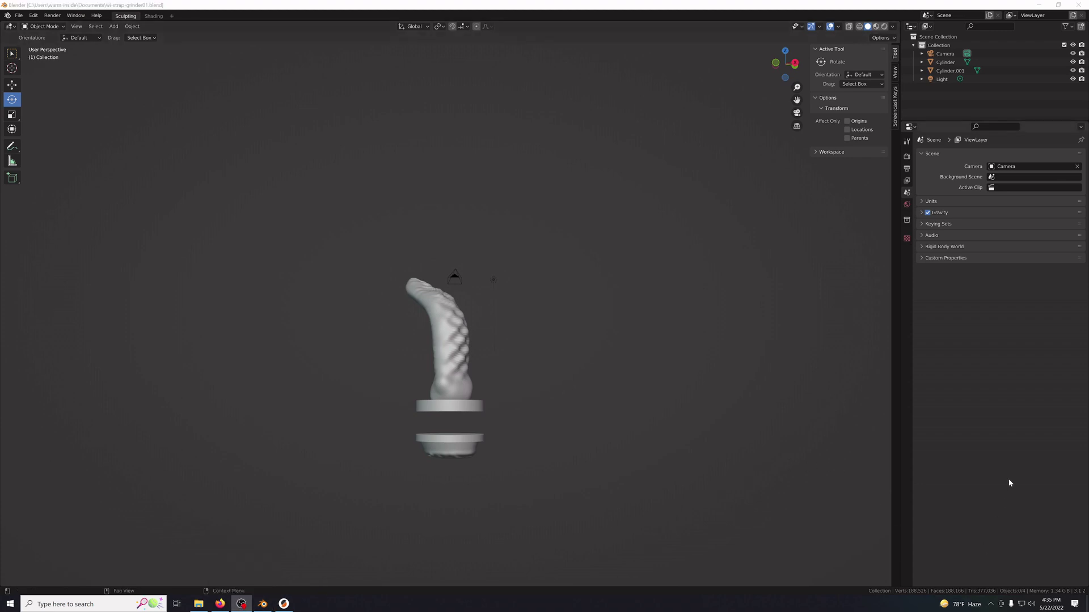